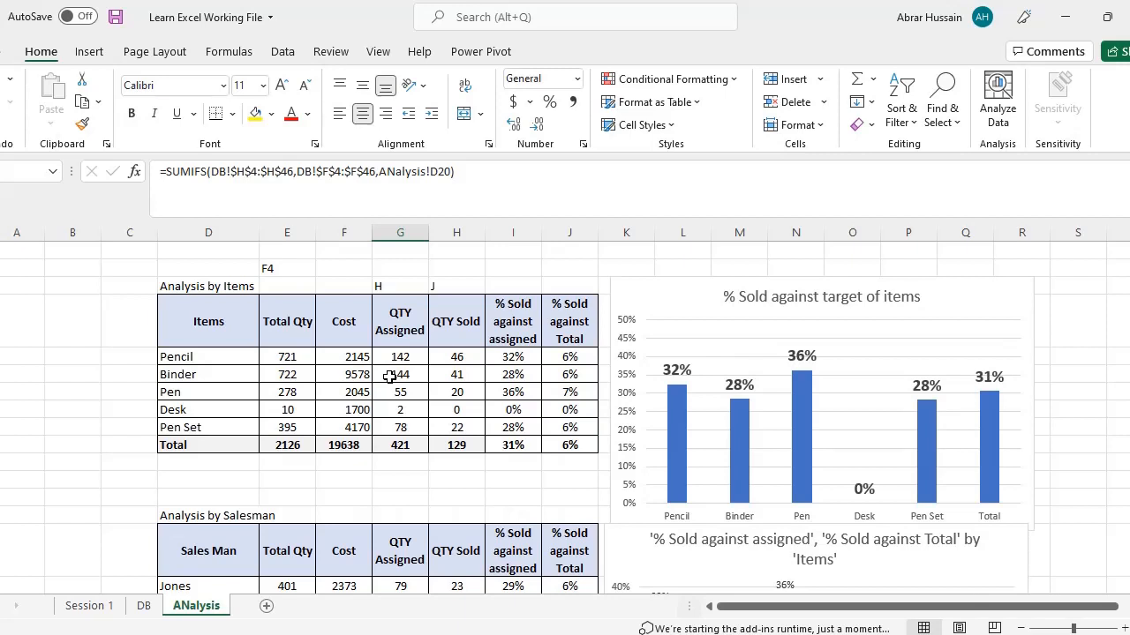
Run Analyze Data on the whole Analysis by Items table, from the Items header through the Total row.
{"action": "left_click_drag", "start_coordinate": [231, 345], "coordinate": [565, 450]}
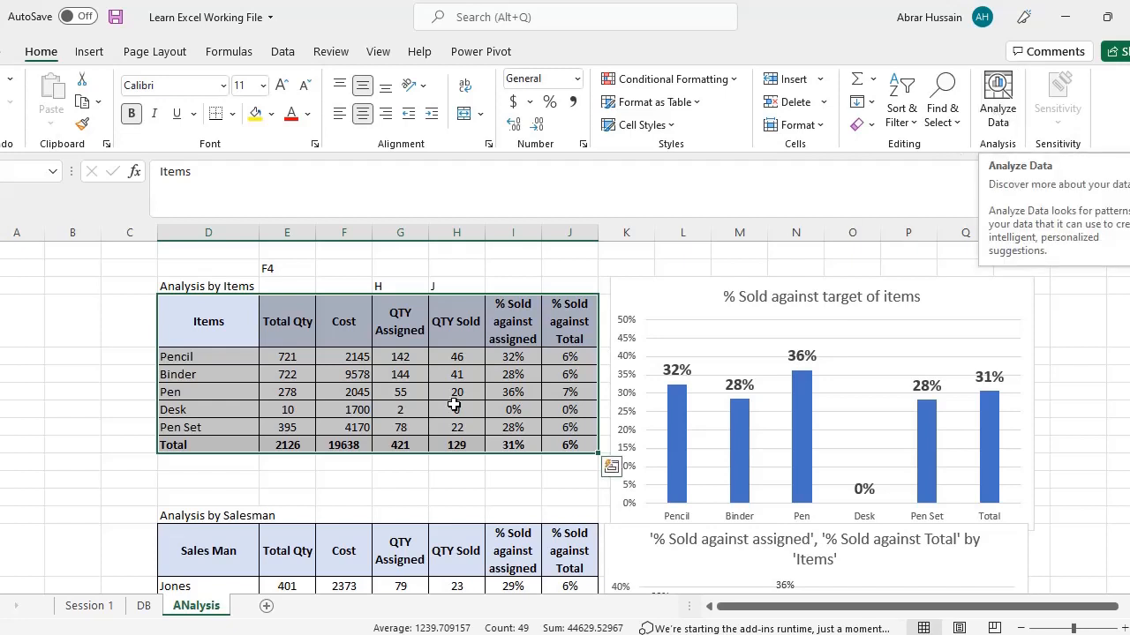
{"action": "left_click", "coordinate": [205, 333]}
{"action": "left_click_drag", "start_coordinate": [205, 328], "coordinate": [202, 447]}
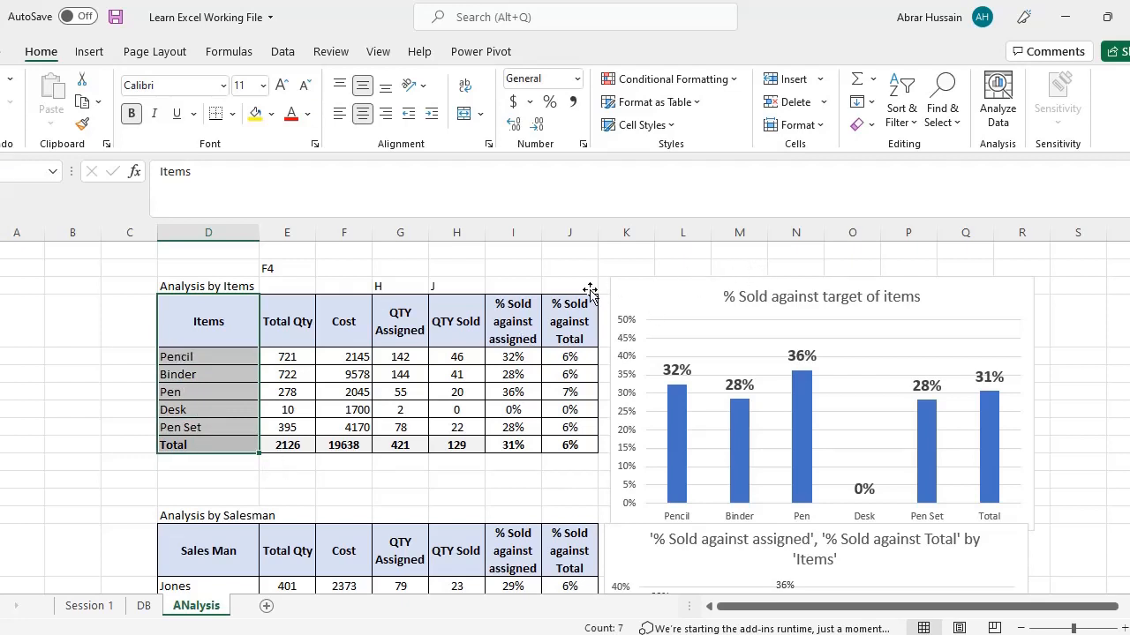
{"action": "left_click", "coordinate": [205, 323]}
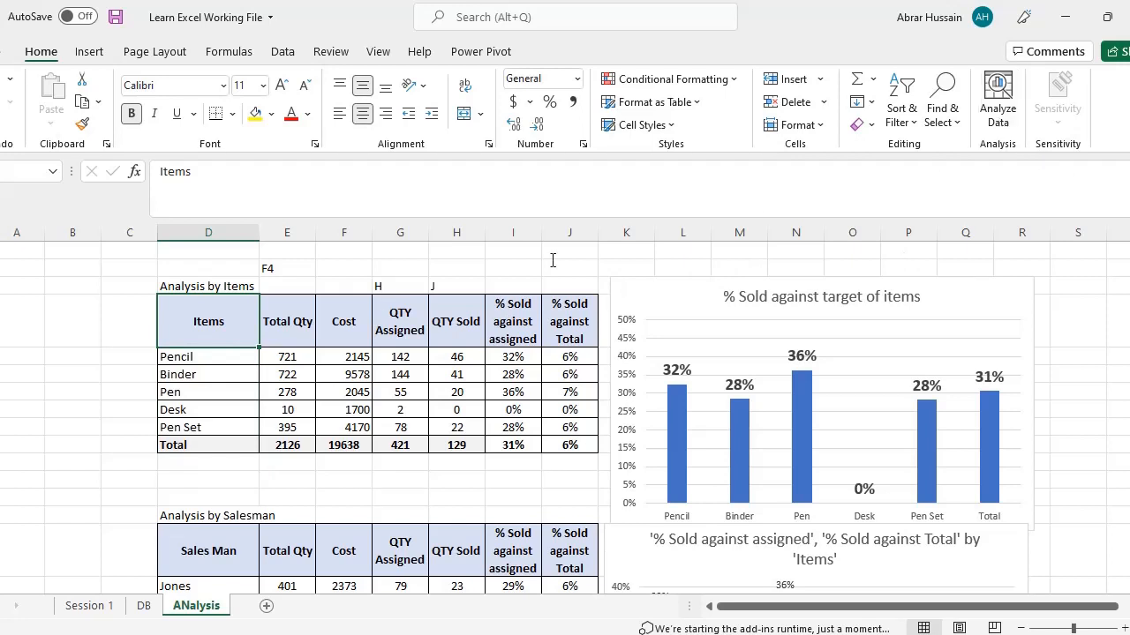
{"action": "left_click_drag", "start_coordinate": [225, 339], "coordinate": [548, 442]}
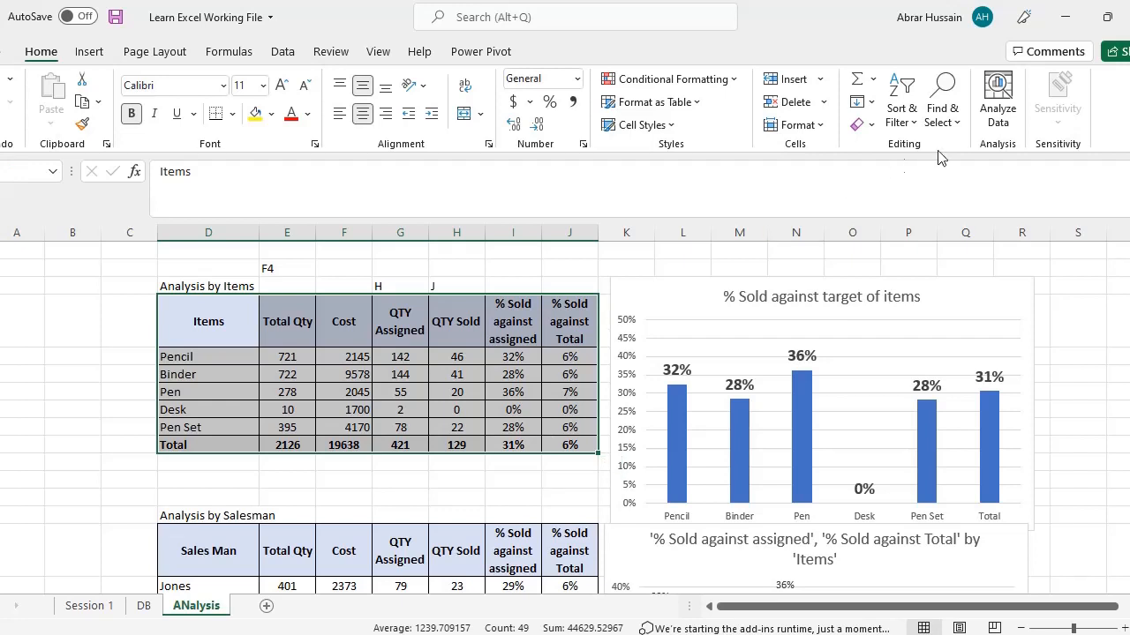
{"action": "left_click", "coordinate": [998, 101]}
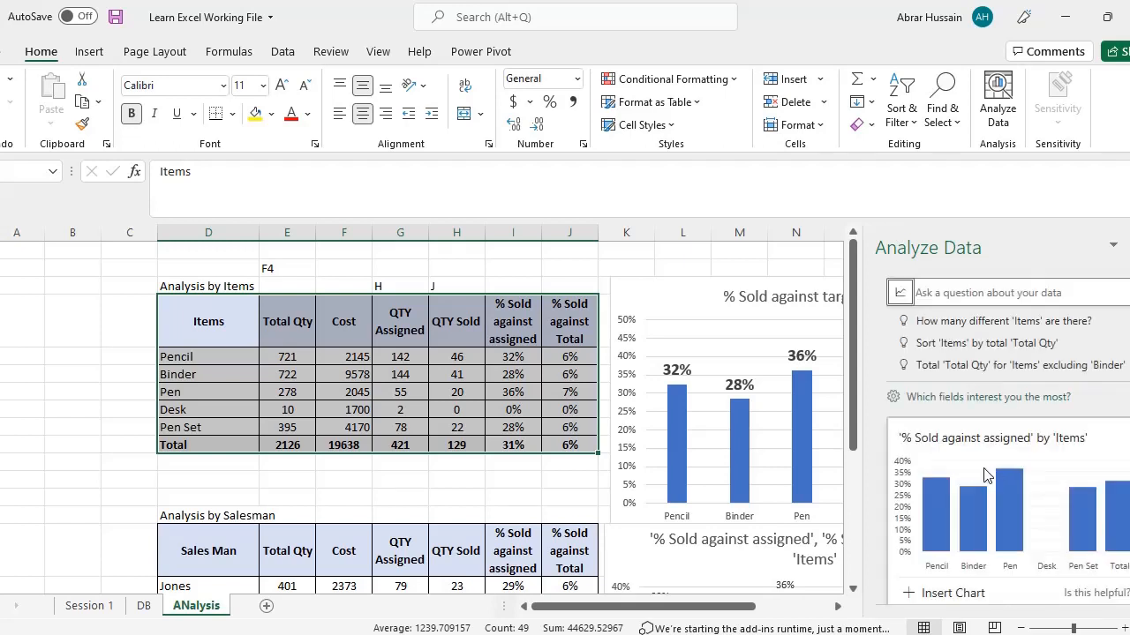
Review the suggested charts and PivotTables for the items table and compare them with the table's data.
{"action": "scroll", "coordinate": [987, 477], "scroll_direction": "down", "scroll_amount": 1}
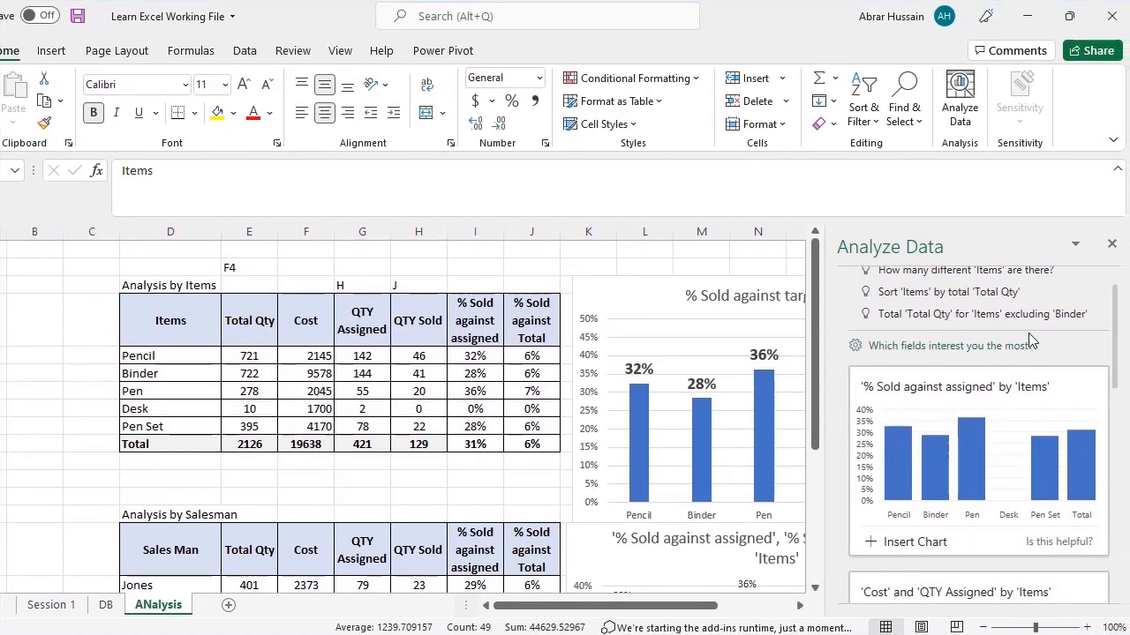
{"action": "scroll", "coordinate": [942, 382], "scroll_direction": "down", "scroll_amount": 1}
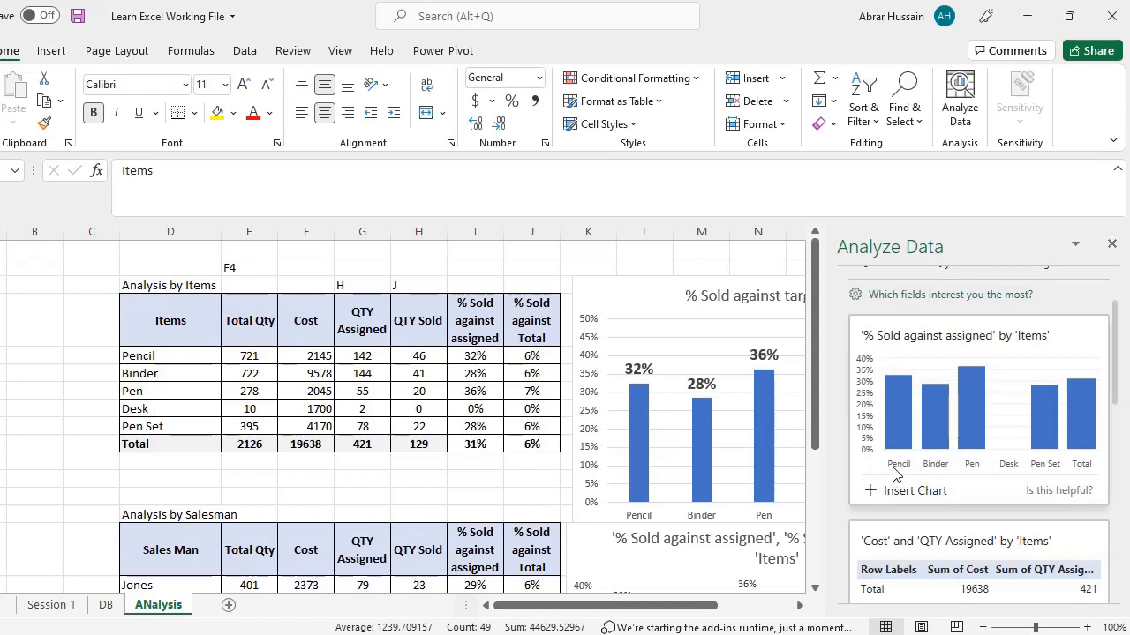
{"action": "scroll", "coordinate": [1000, 417], "scroll_direction": "down", "scroll_amount": 3}
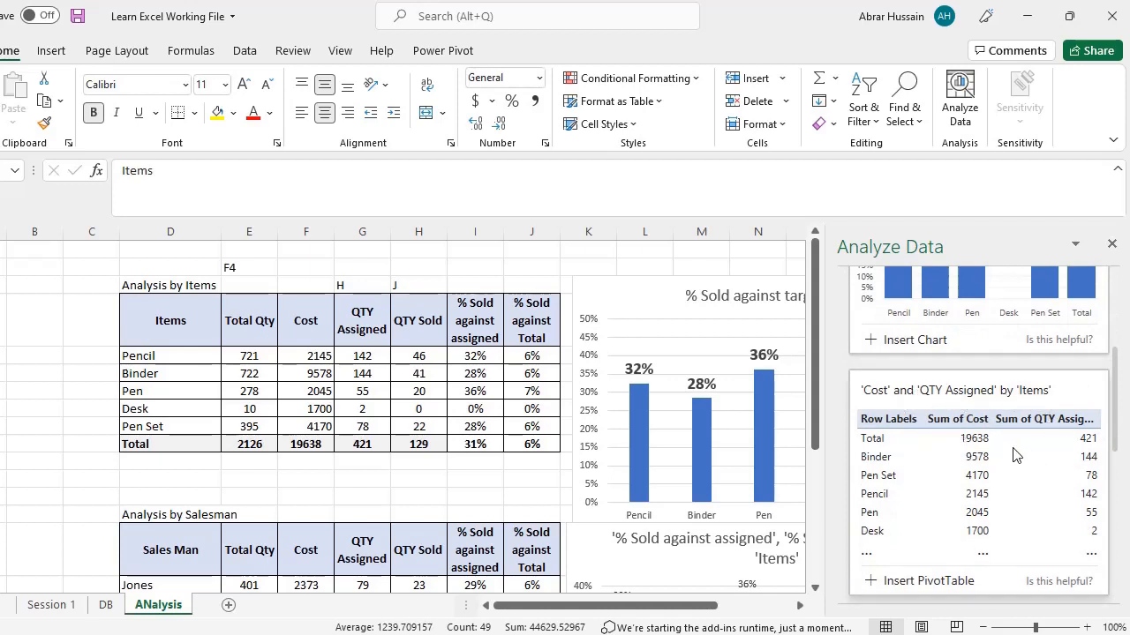
{"action": "scroll", "coordinate": [1015, 455], "scroll_direction": "down", "scroll_amount": 5}
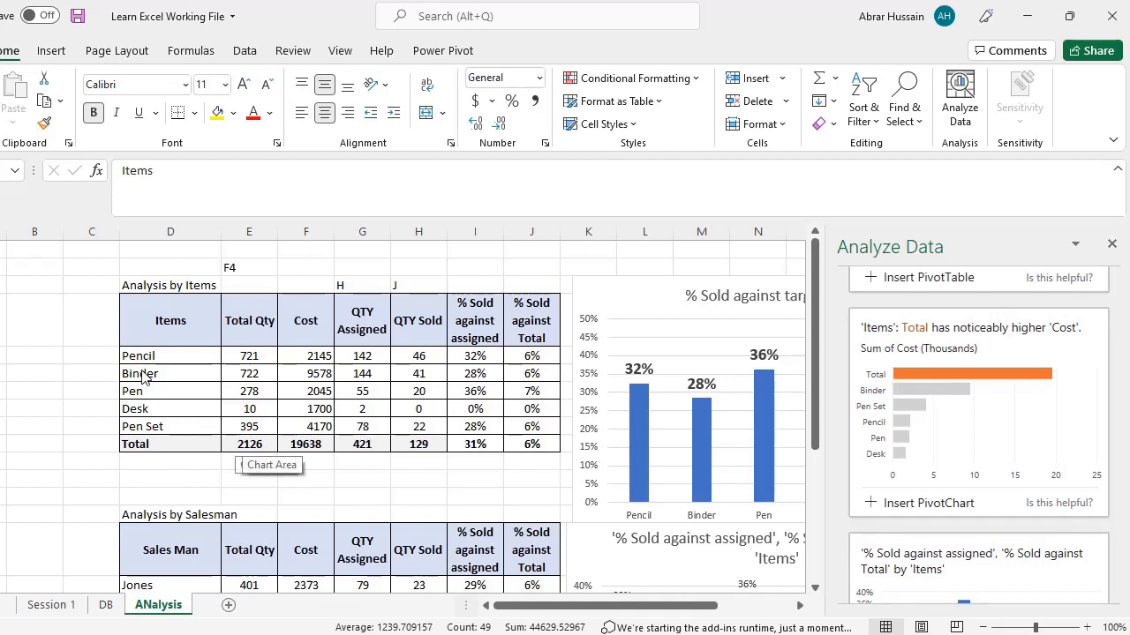
{"action": "mouse_move", "coordinate": [169, 320]}
{"action": "left_mouse_down"}
{"action": "mouse_move", "coordinate": [534, 413]}
{"action": "mouse_move", "coordinate": [542, 440]}
{"action": "mouse_move", "coordinate": [535, 429]}
{"action": "left_mouse_up"}
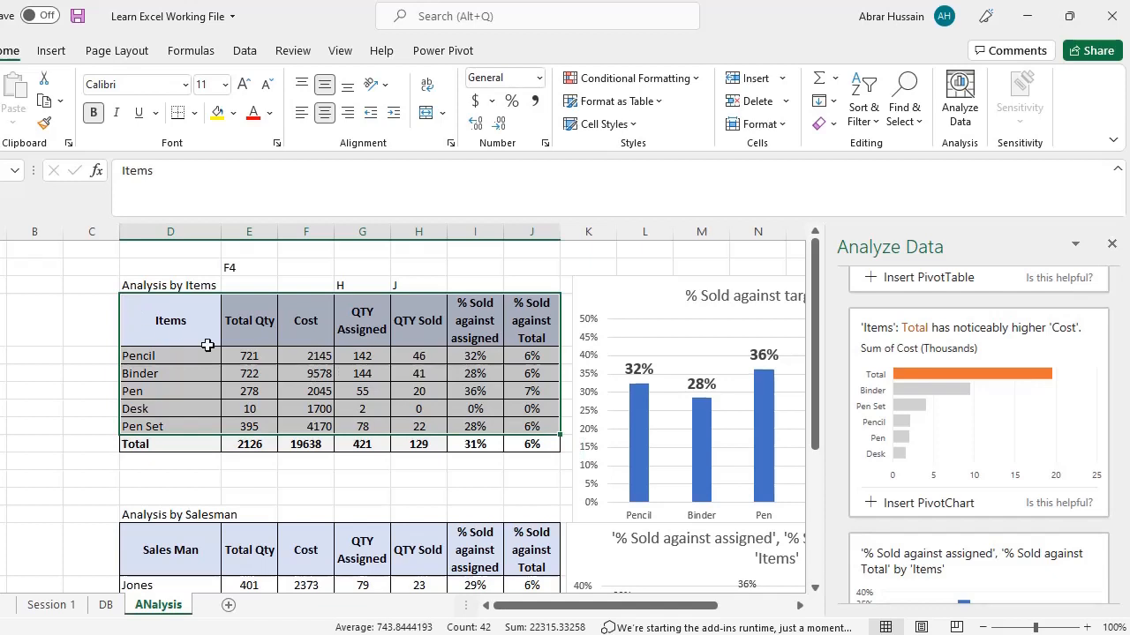
{"action": "scroll", "coordinate": [947, 416], "scroll_direction": "down", "scroll_amount": 3}
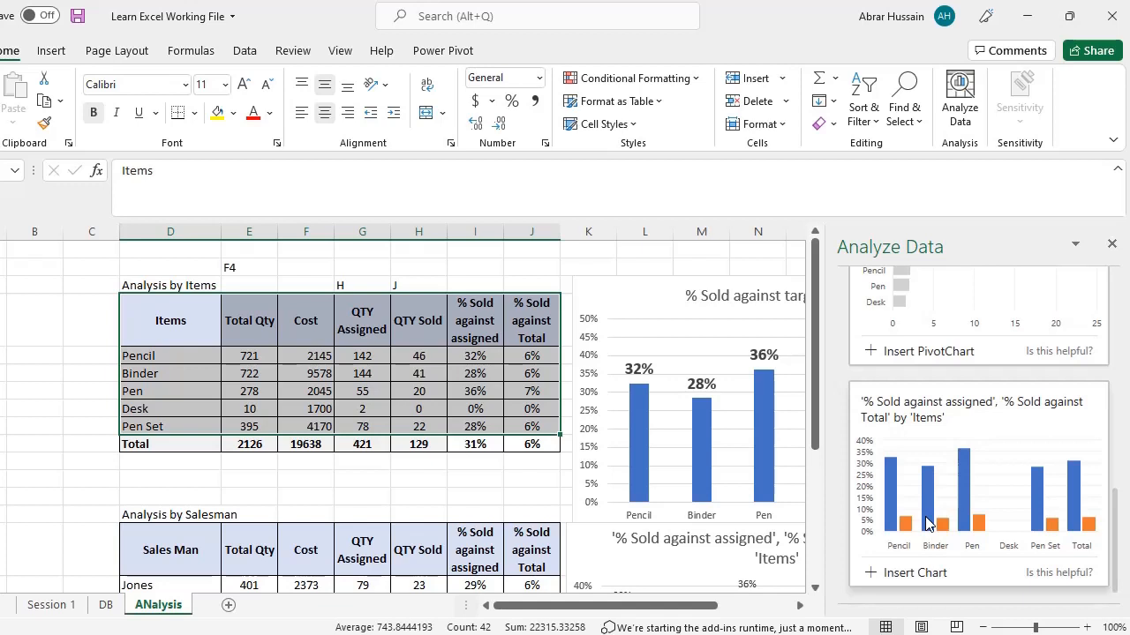
Preview the recommended charts for the Items, % Sold against assigned and % Sold against Total columns without inserting one.
{"action": "left_click_drag", "start_coordinate": [467, 323], "coordinate": [530, 446]}
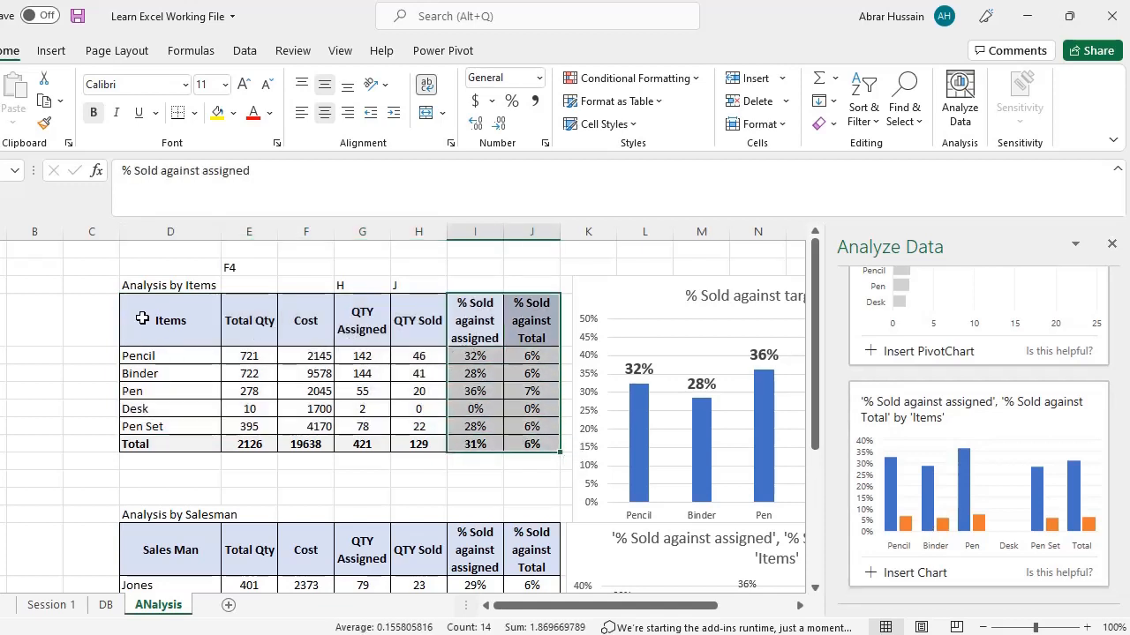
{"action": "left_click_drag", "start_coordinate": [142, 318], "coordinate": [157, 444]}
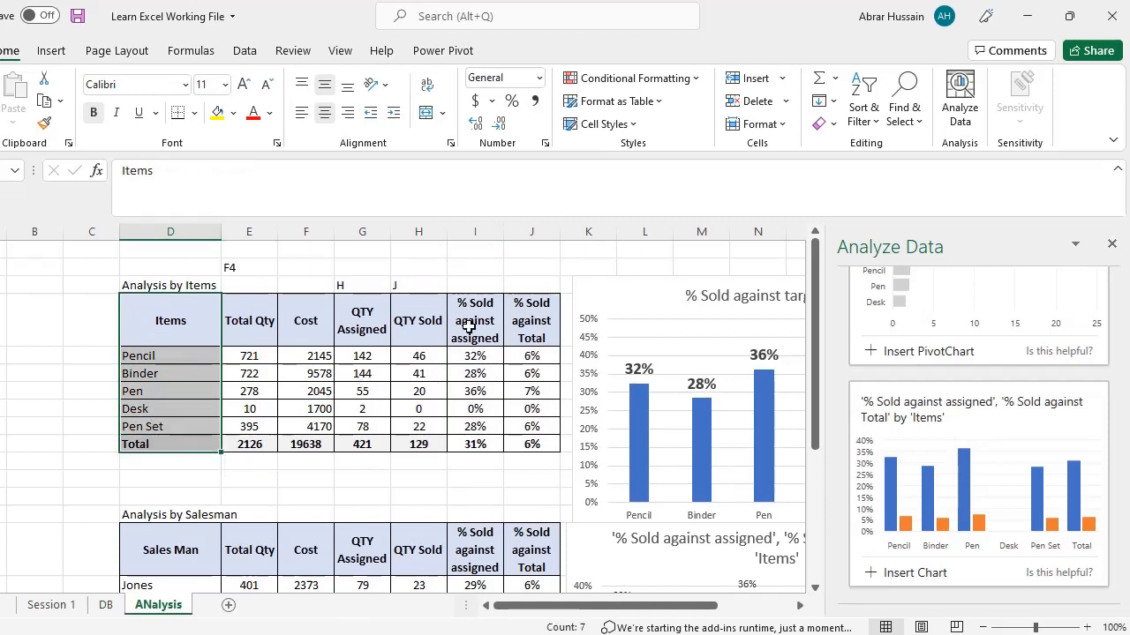
{"action": "left_click_drag", "start_coordinate": [469, 328], "coordinate": [530, 441]}
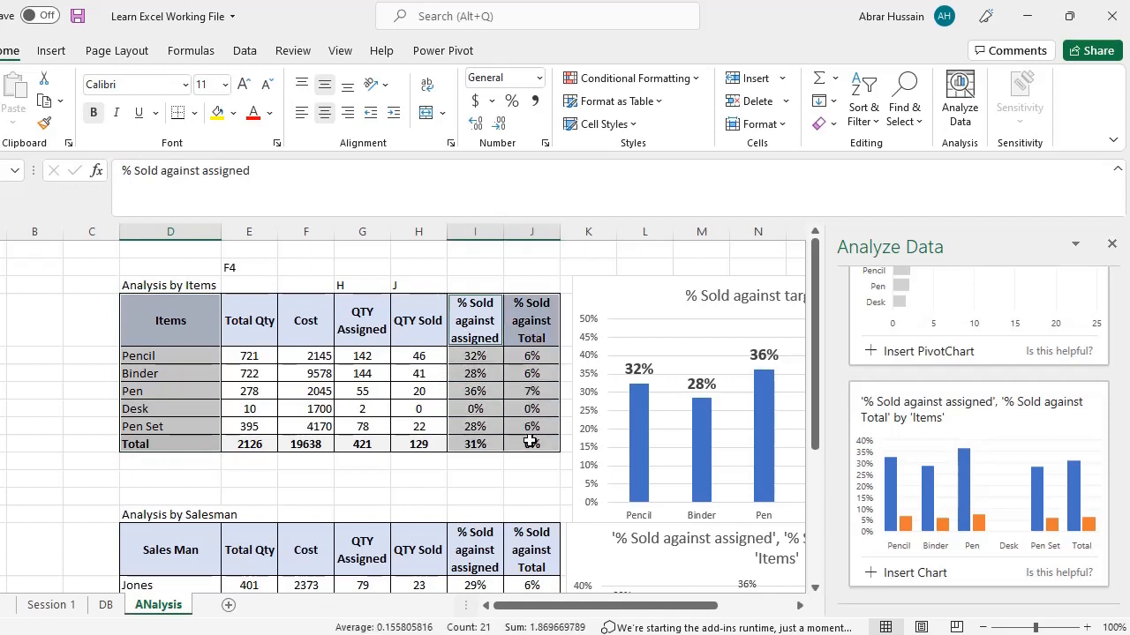
{"action": "left_click", "coordinate": [53, 52]}
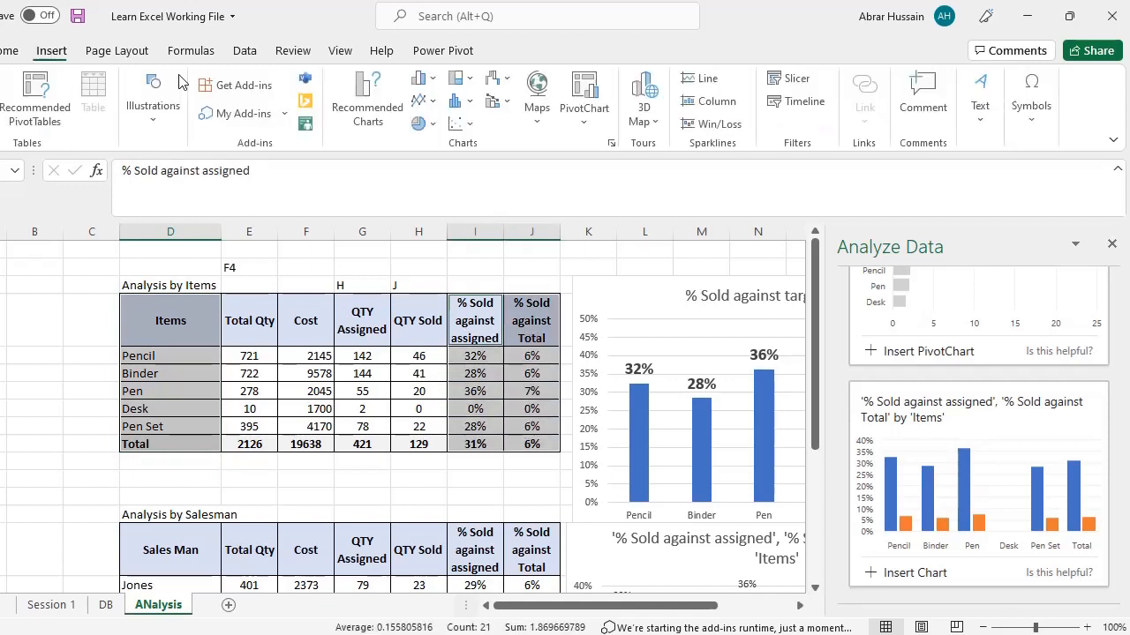
{"action": "left_click", "coordinate": [367, 100]}
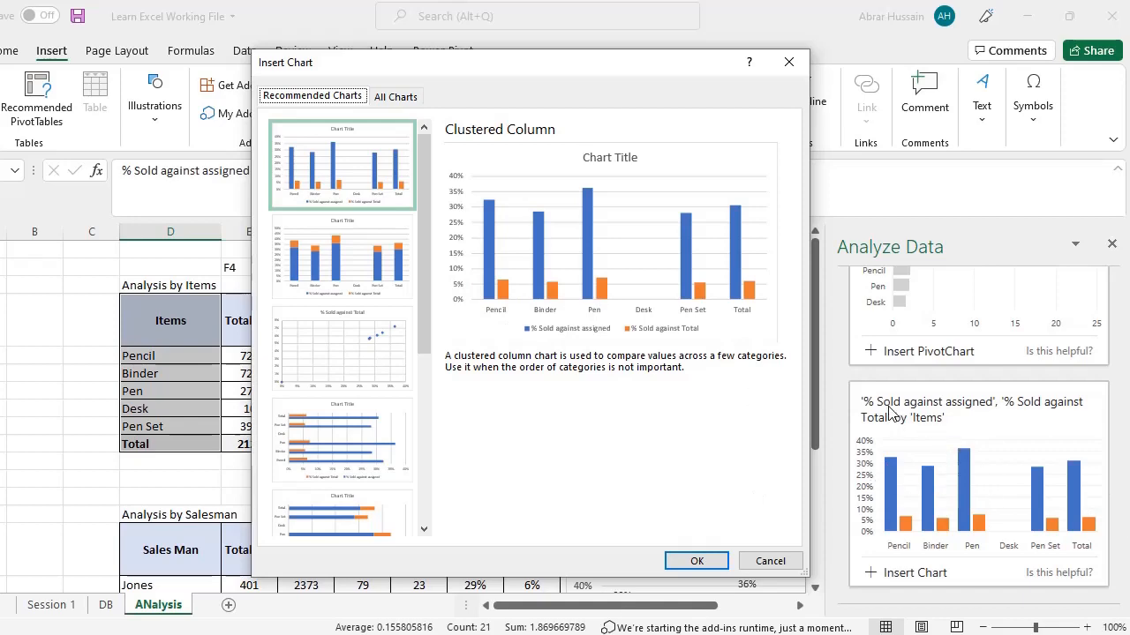
{"action": "left_click", "coordinate": [769, 561]}
Insert the suggested chart "'% Sold against assigned', '% Sold against Total' by 'Items'" into the sheet.
{"action": "scroll", "coordinate": [1024, 491], "scroll_direction": "down", "scroll_amount": 1}
{"action": "scroll", "coordinate": [1023, 491], "scroll_direction": "up", "scroll_amount": 5}
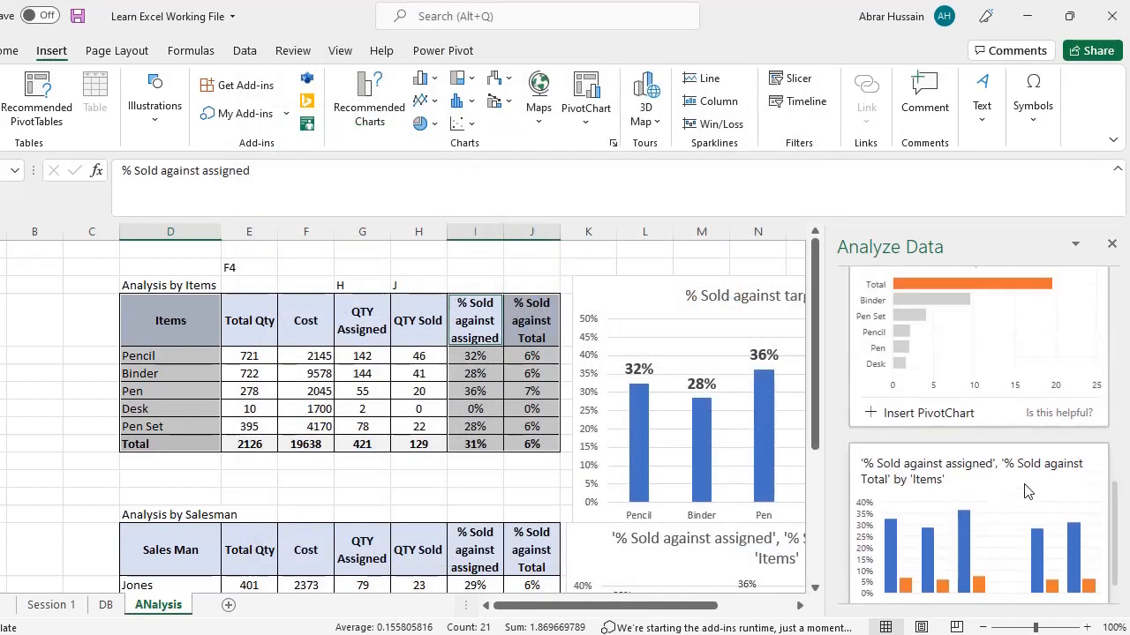
{"action": "scroll", "coordinate": [1019, 484], "scroll_direction": "up", "scroll_amount": 5}
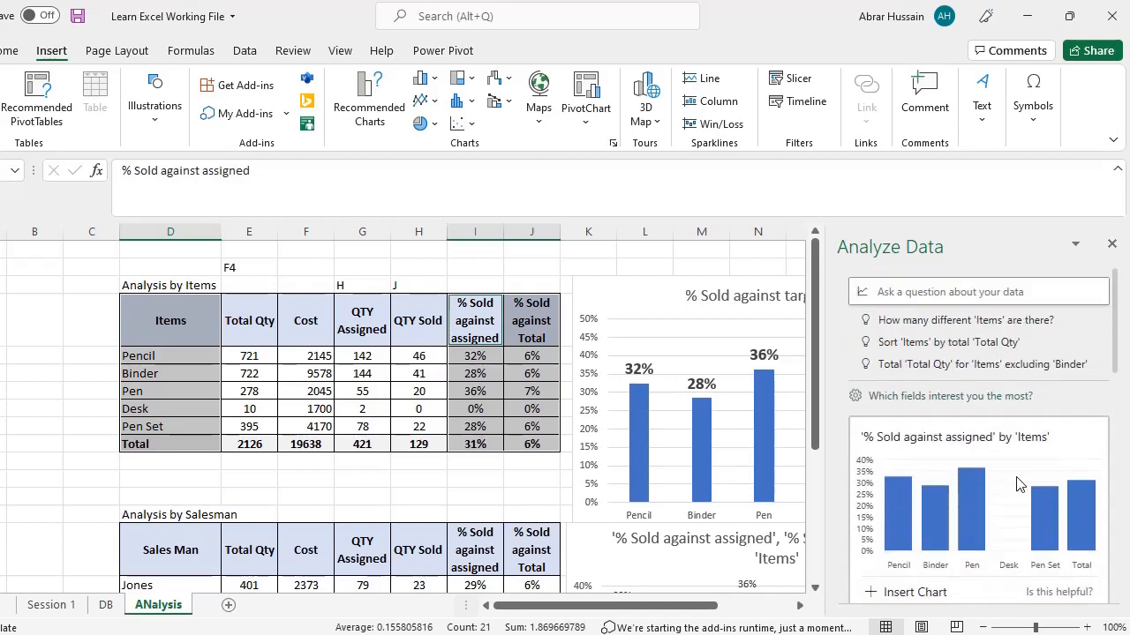
{"action": "scroll", "coordinate": [1019, 485], "scroll_direction": "down", "scroll_amount": 8}
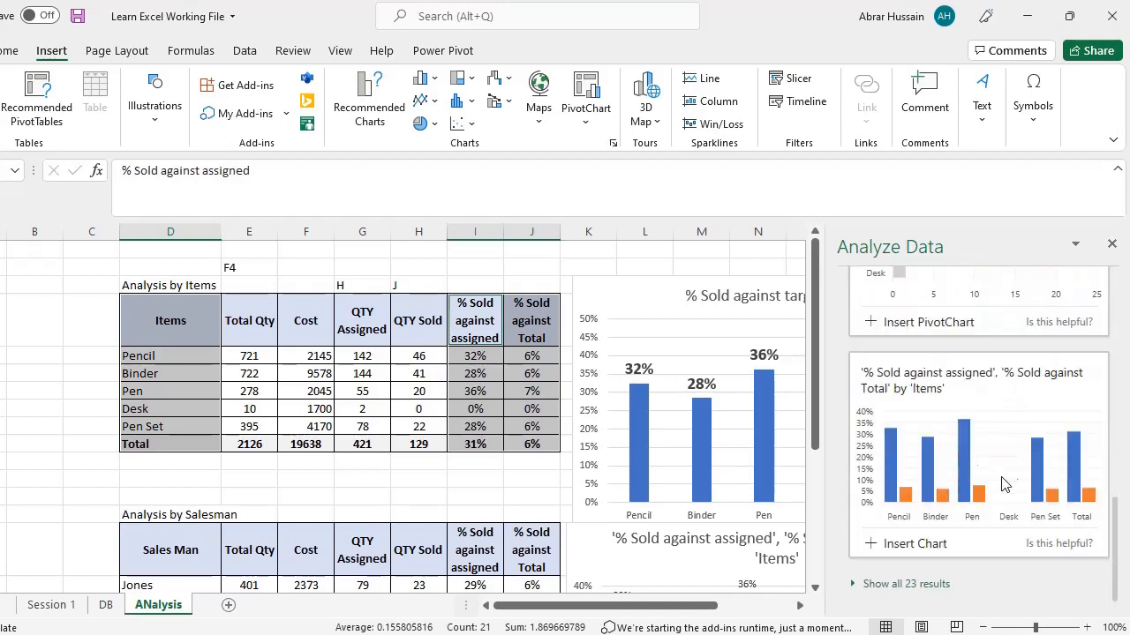
{"action": "left_click", "coordinate": [900, 551]}
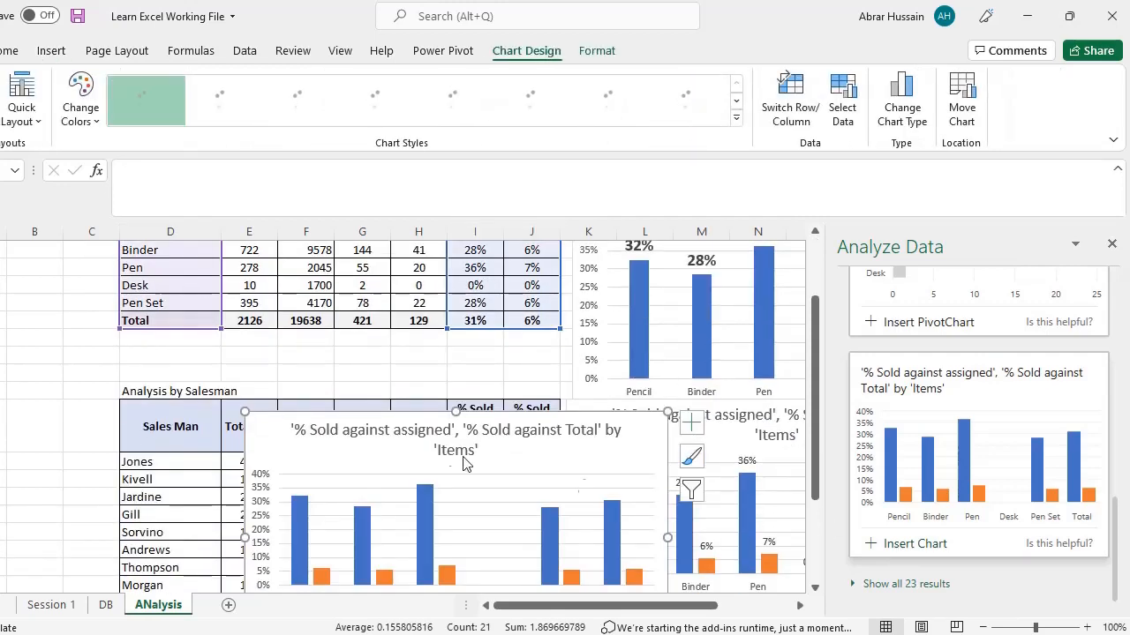
{"action": "scroll", "coordinate": [439, 451], "scroll_direction": "down", "scroll_amount": 2}
{"action": "scroll", "coordinate": [438, 451], "scroll_direction": "up", "scroll_amount": 5}
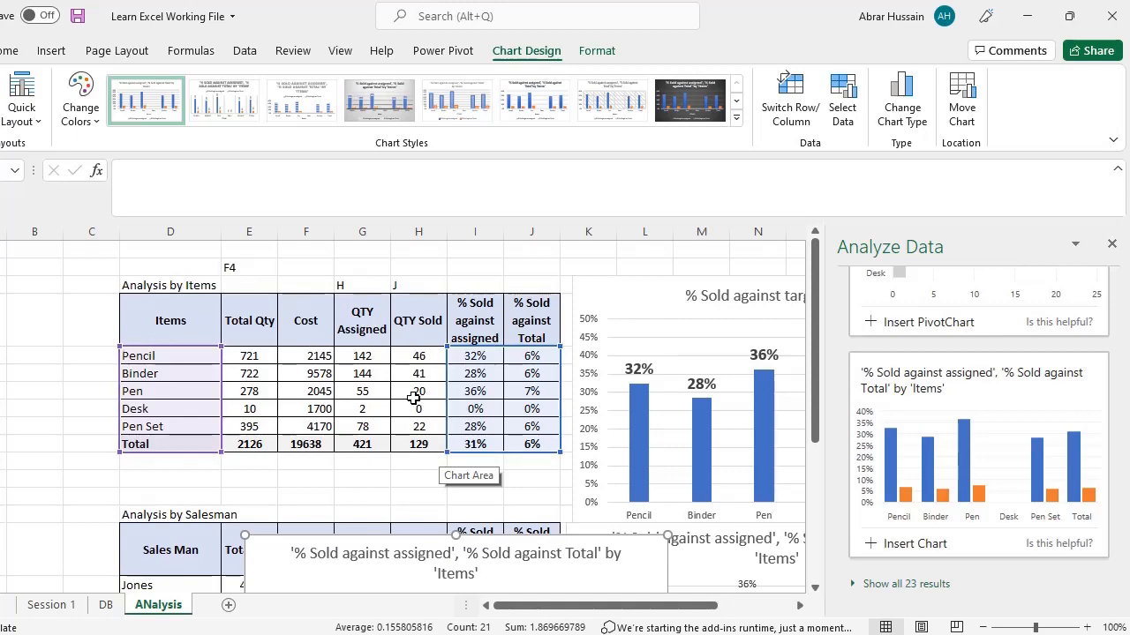
{"action": "scroll", "coordinate": [409, 403], "scroll_direction": "down", "scroll_amount": 5}
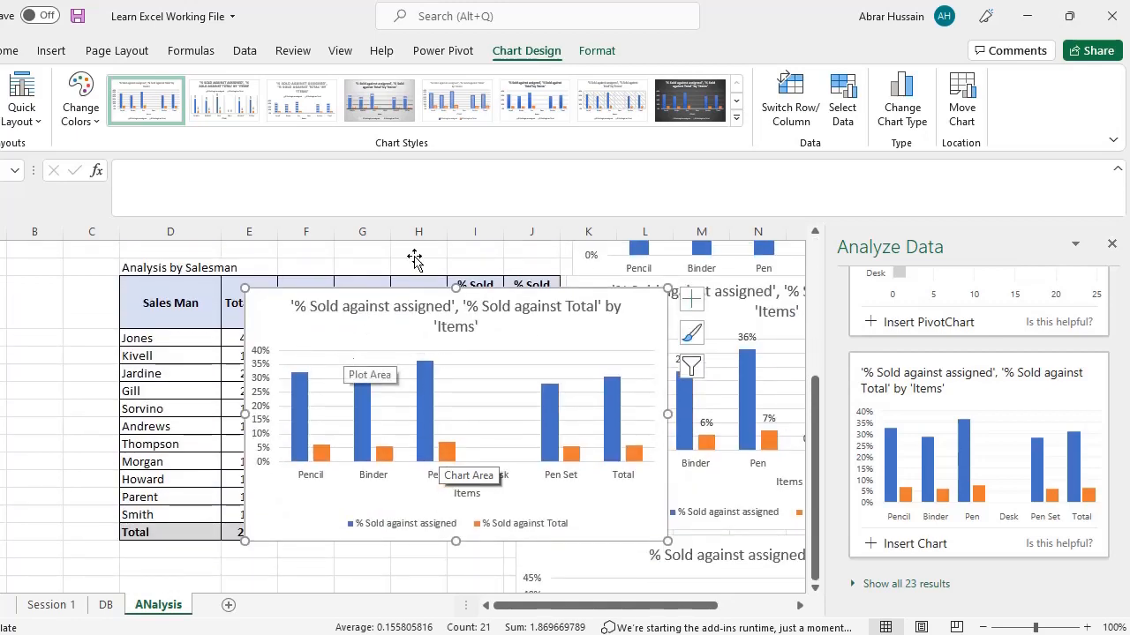
Try the dark chart style on the inserted chart and restore the original light style.
{"action": "left_click", "coordinate": [690, 113]}
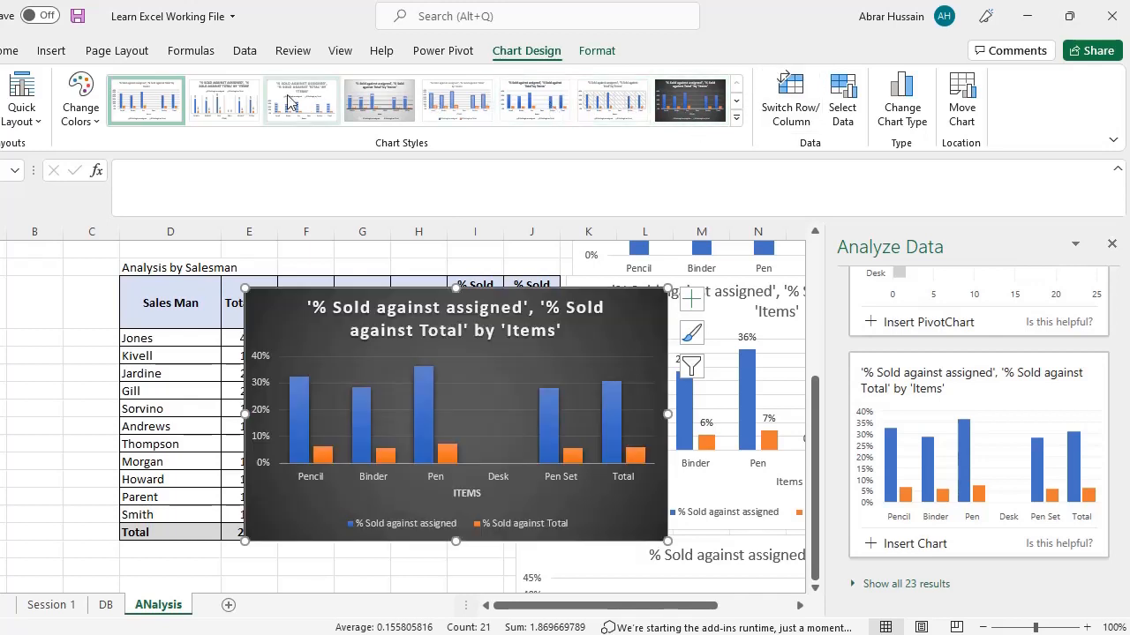
{"action": "left_click", "coordinate": [169, 106]}
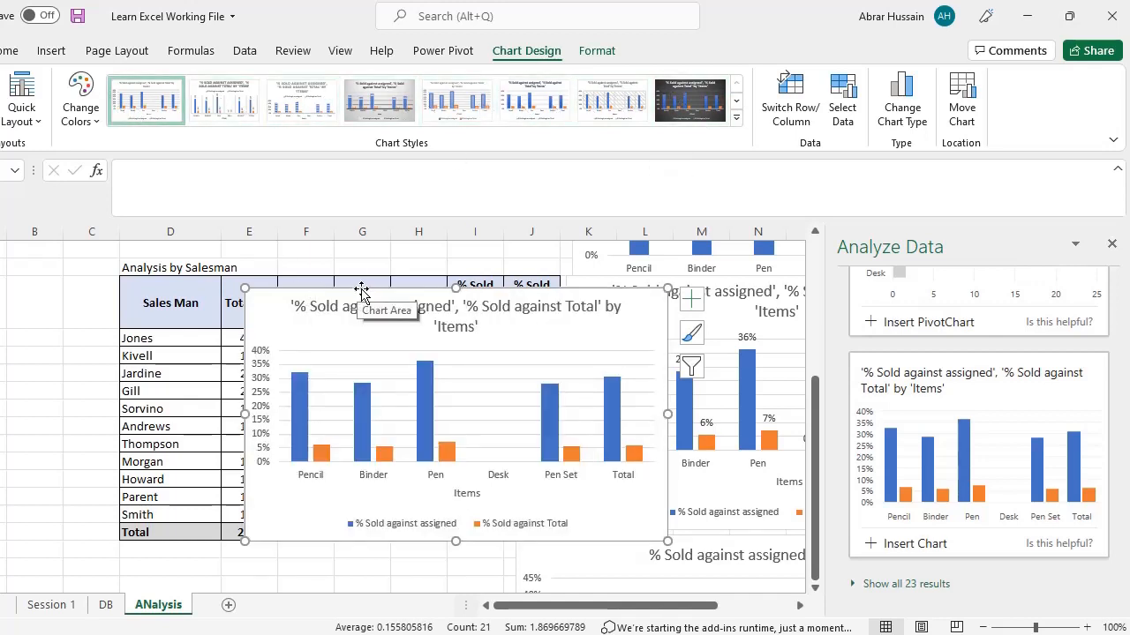
{"action": "left_click", "coordinate": [160, 302]}
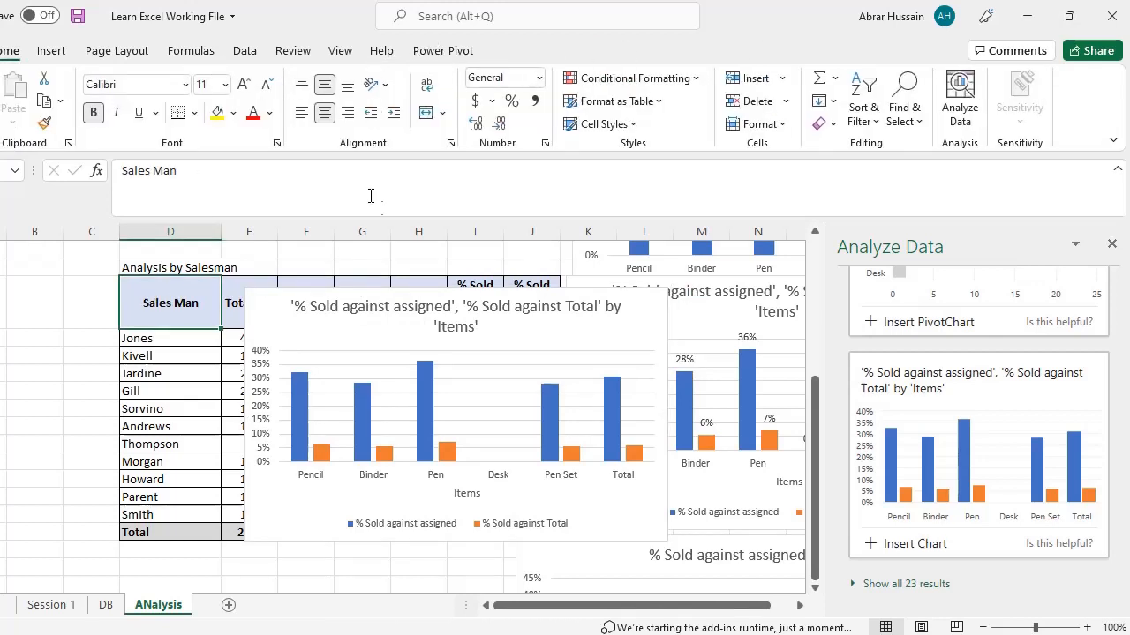
Explore the quick layout and colour palette options for the inserted chart without applying any.
{"action": "left_click", "coordinate": [356, 305]}
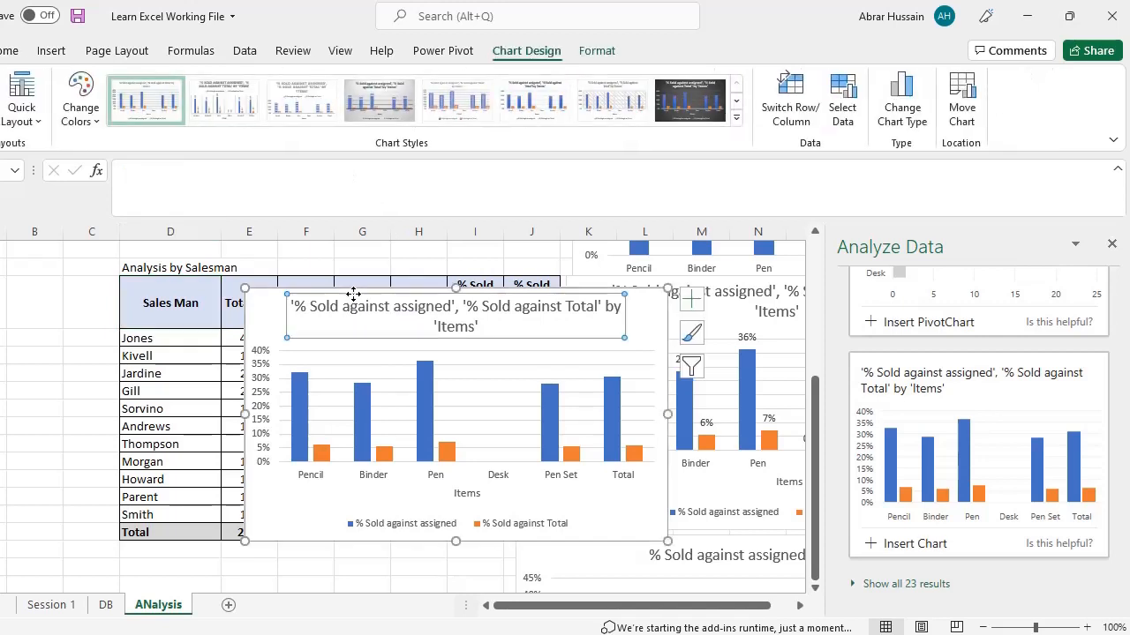
{"action": "left_click", "coordinate": [24, 117]}
{"action": "left_click", "coordinate": [25, 119]}
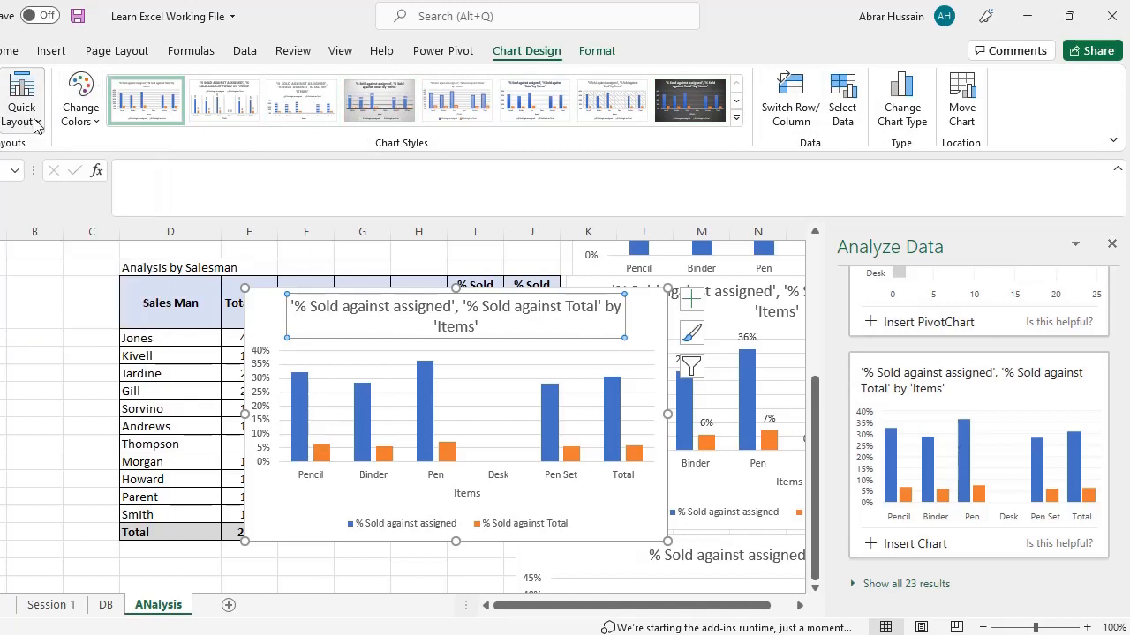
{"action": "left_click", "coordinate": [81, 115]}
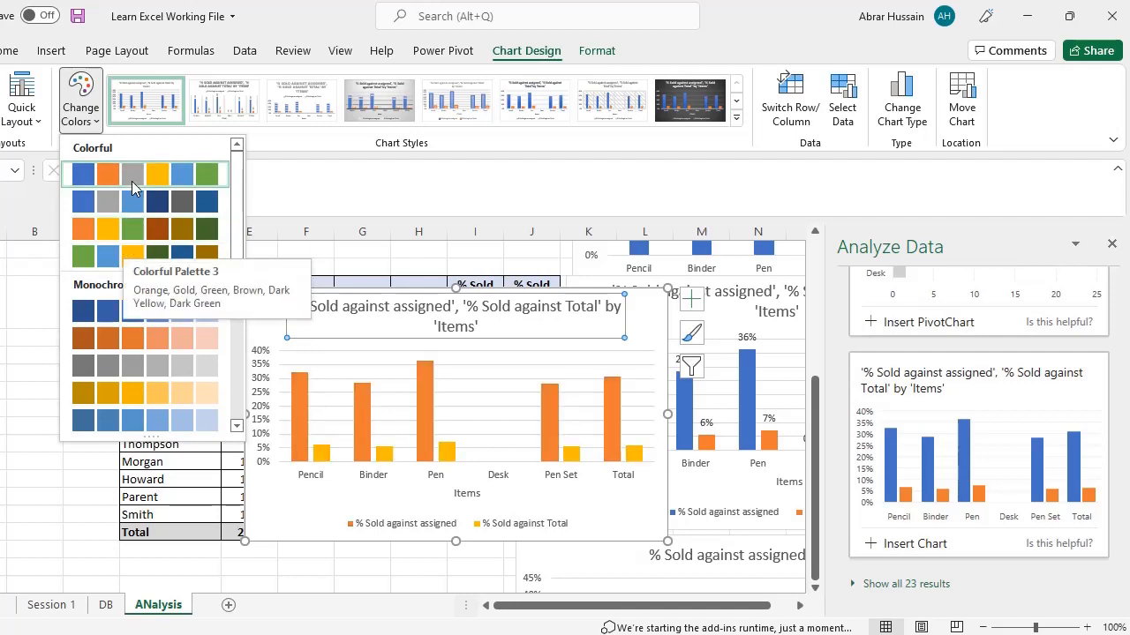
{"action": "left_click", "coordinate": [409, 293]}
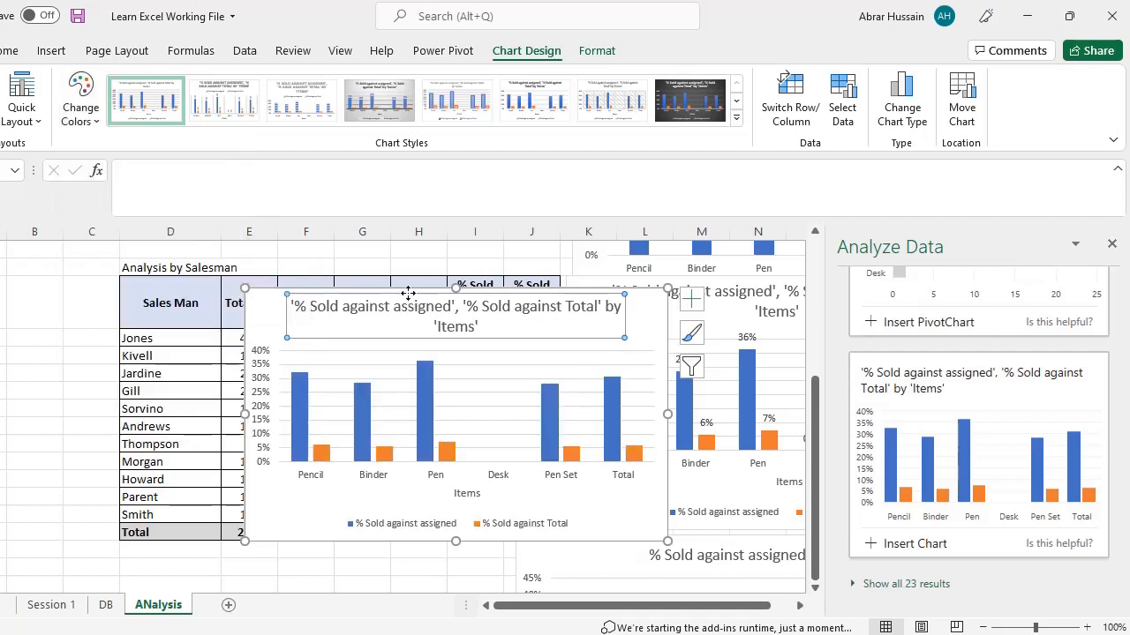
Close the Analyze Data suggestions and reposition the inserted chart over the Analysis by Salesman table.
{"action": "left_click_drag", "start_coordinate": [374, 298], "coordinate": [296, 320]}
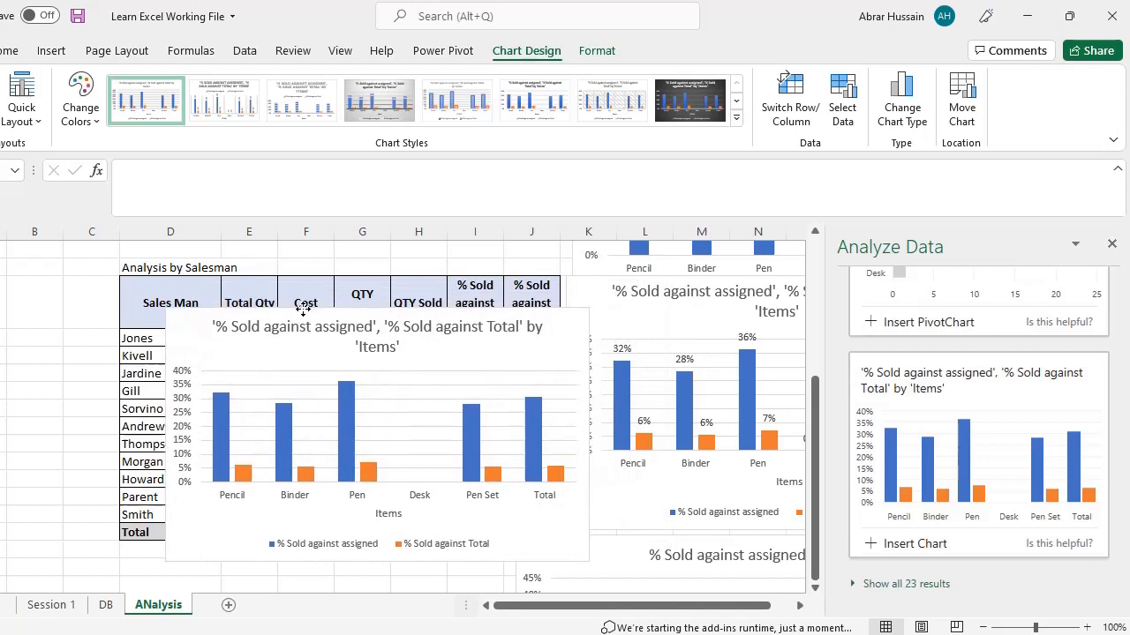
{"action": "left_click", "coordinate": [1111, 243]}
{"action": "left_click_drag", "start_coordinate": [459, 315], "coordinate": [614, 294]}
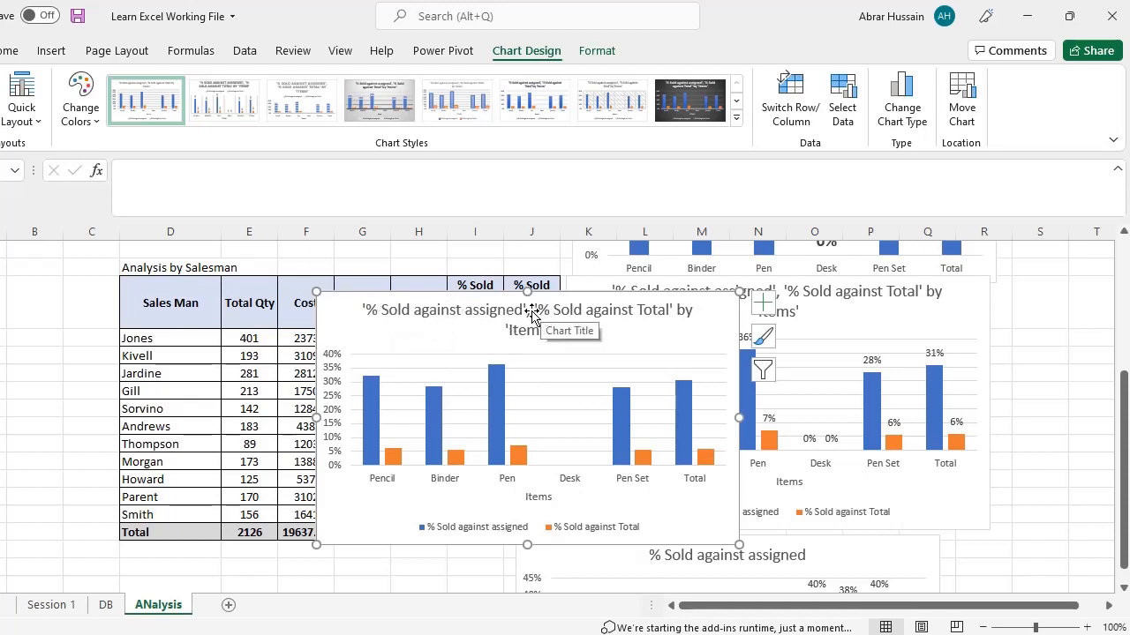
Remove the opening apostrophe from the title of the newly inserted chart.
{"action": "left_click", "coordinate": [501, 312]}
{"action": "left_click", "coordinate": [539, 328]}
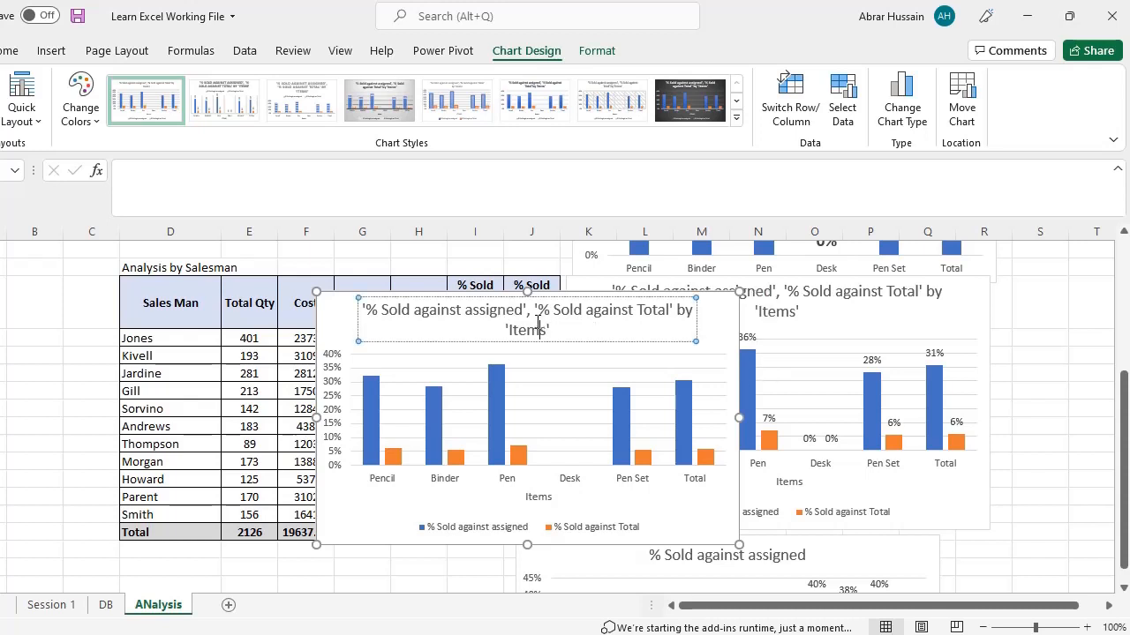
{"action": "left_click_drag", "start_coordinate": [553, 329], "coordinate": [357, 301]}
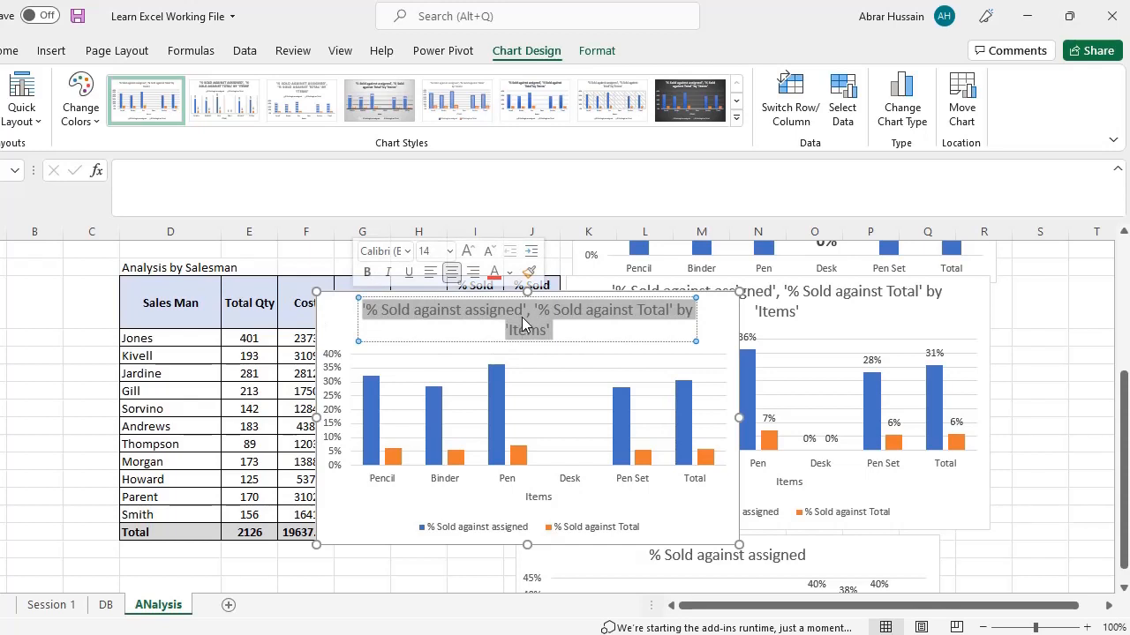
{"action": "left_click", "coordinate": [383, 309]}
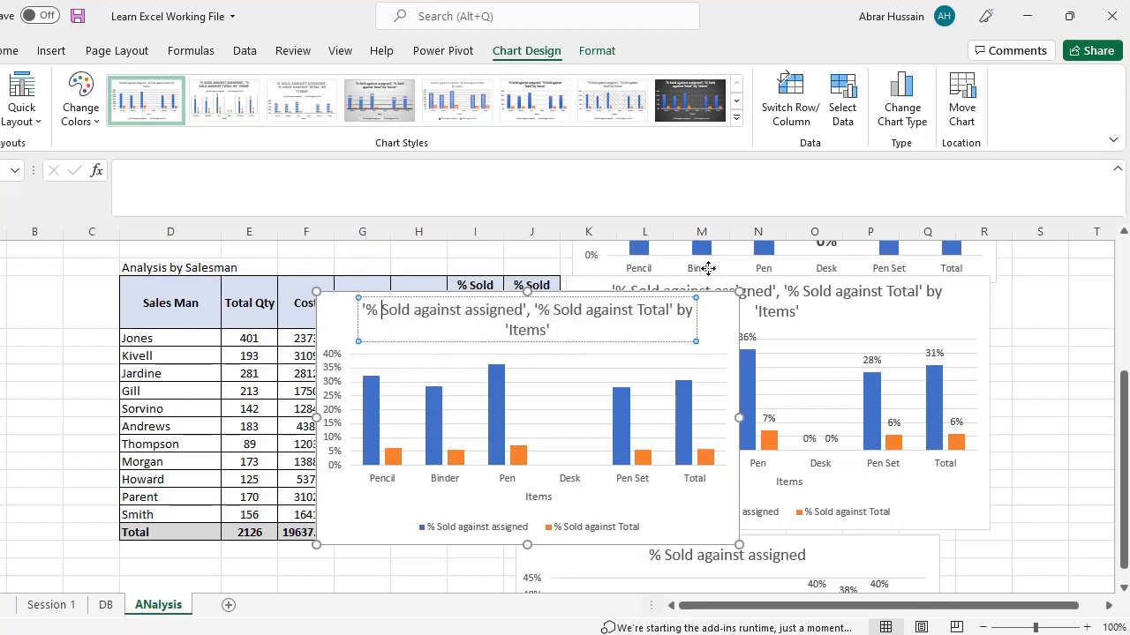
{"action": "key", "text": "Delete"}
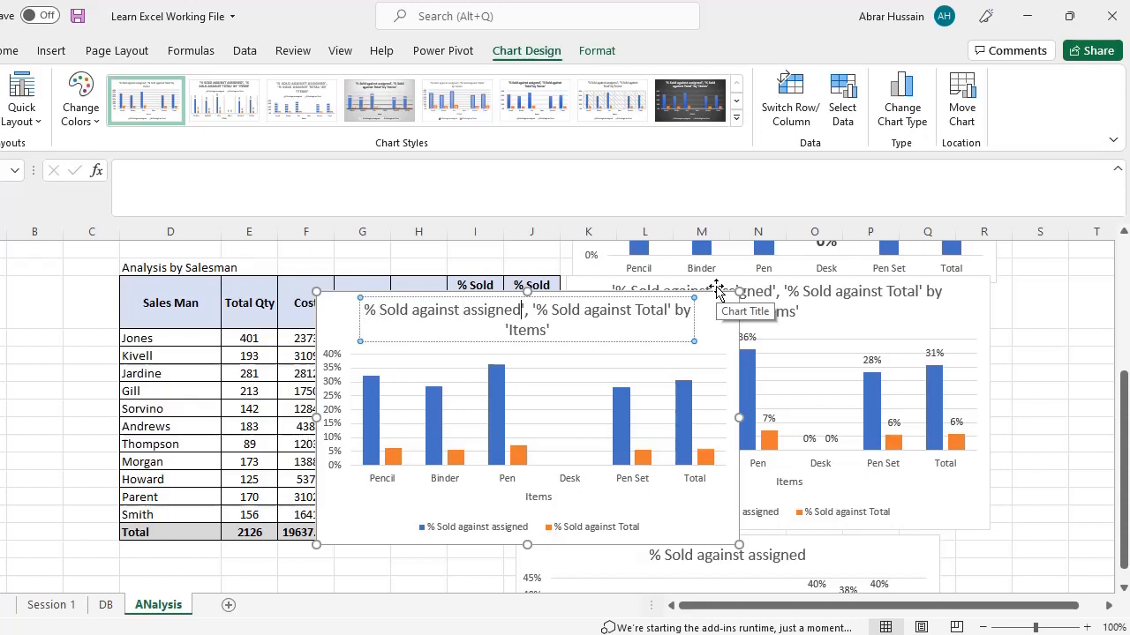
Replace the apostrophes and comma between the two measures in the chart title with "and".
{"action": "key", "text": "Right"}
{"action": "key", "text": "Right"}
{"action": "key", "text": "Right"}
{"action": "key", "text": "Right"}
{"action": "key", "text": "Right"}
{"action": "key", "text": "Right"}
{"action": "key", "text": "Right"}
{"action": "key", "text": "Right"}
{"action": "type", "text": "and"}
{"action": "key", "text": "shift+Right"}
{"action": "key", "text": "shift+Right"}
{"action": "key", "text": "shift+Right"}
{"action": "key", "text": "shift+Right"}
{"action": "key", "text": "shift+Right"}
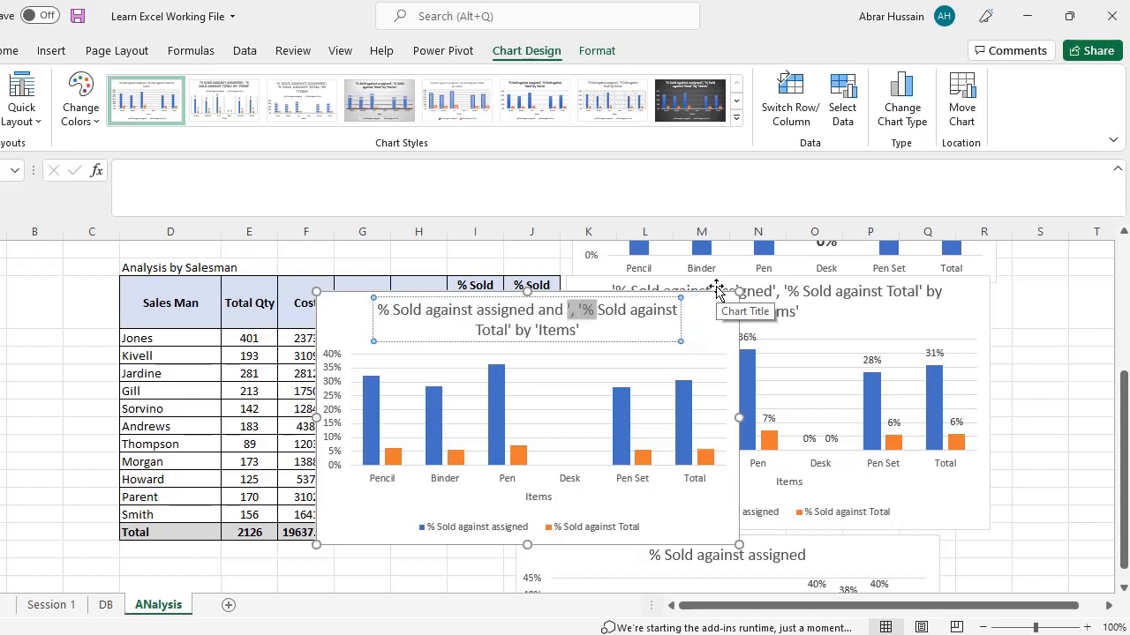
{"action": "key", "text": "shift+Left"}
{"action": "key", "text": "shift+Left"}
{"action": "key", "text": "shift+Left"}
{"action": "key", "text": "Delete"}
{"action": "key", "text": "Delete"}
{"action": "key", "text": "Delete"}
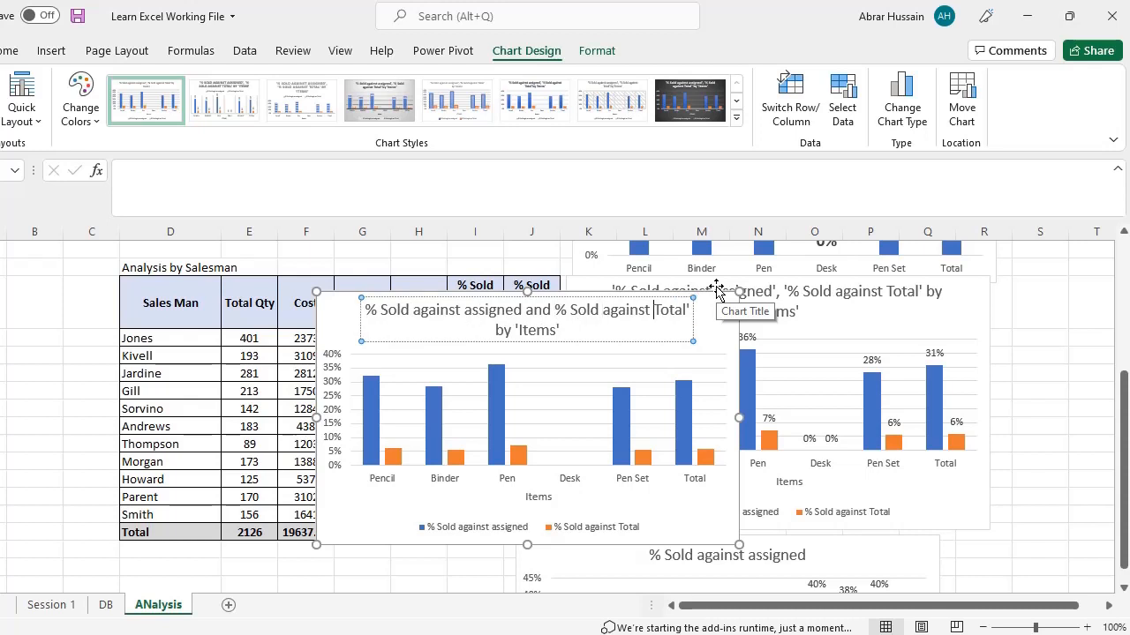
Finish the chart title so it reads "% Sold against assigned and % Sold against the Total (by 'Items')".
{"action": "type", "text": "the"}
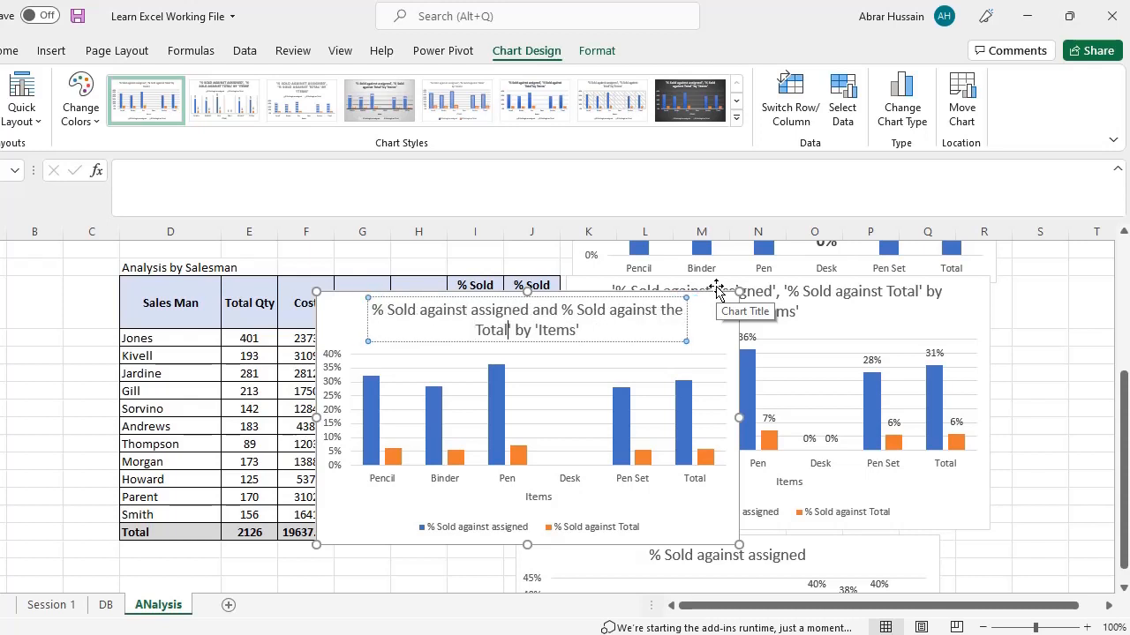
{"action": "key", "text": "Right"}
{"action": "key", "text": "Right"}
{"action": "key", "text": "Right"}
{"action": "key", "text": "Right"}
{"action": "key", "text": "Right"}
{"action": "key", "text": "Delete"}
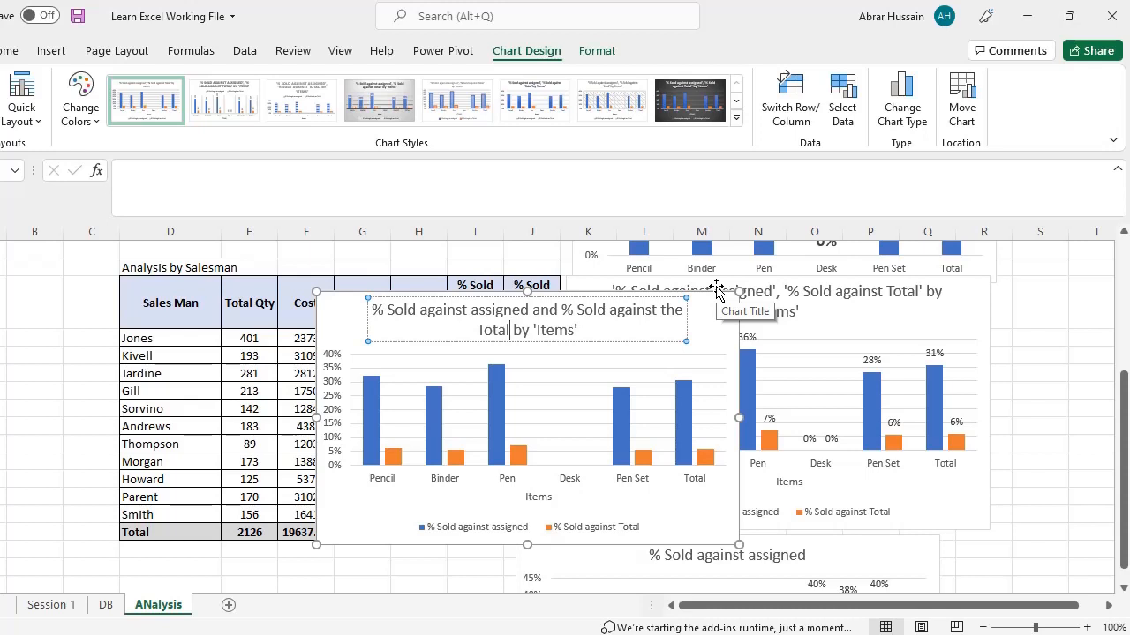
{"action": "type", "text": "("}
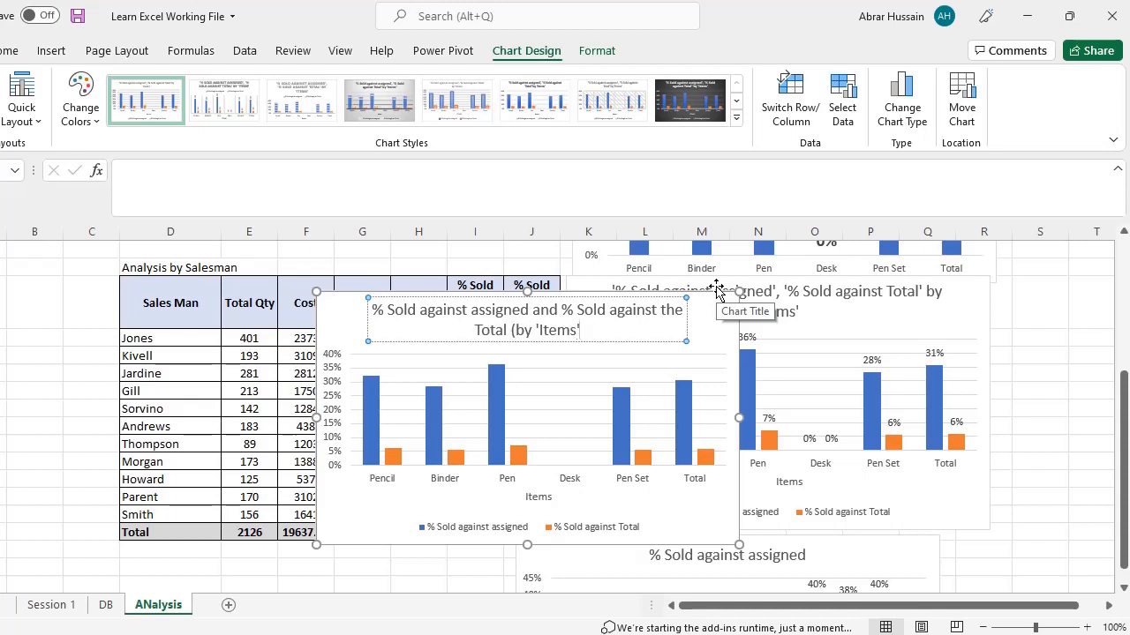
{"action": "key", "text": "End"}
{"action": "type", "text": ")"}
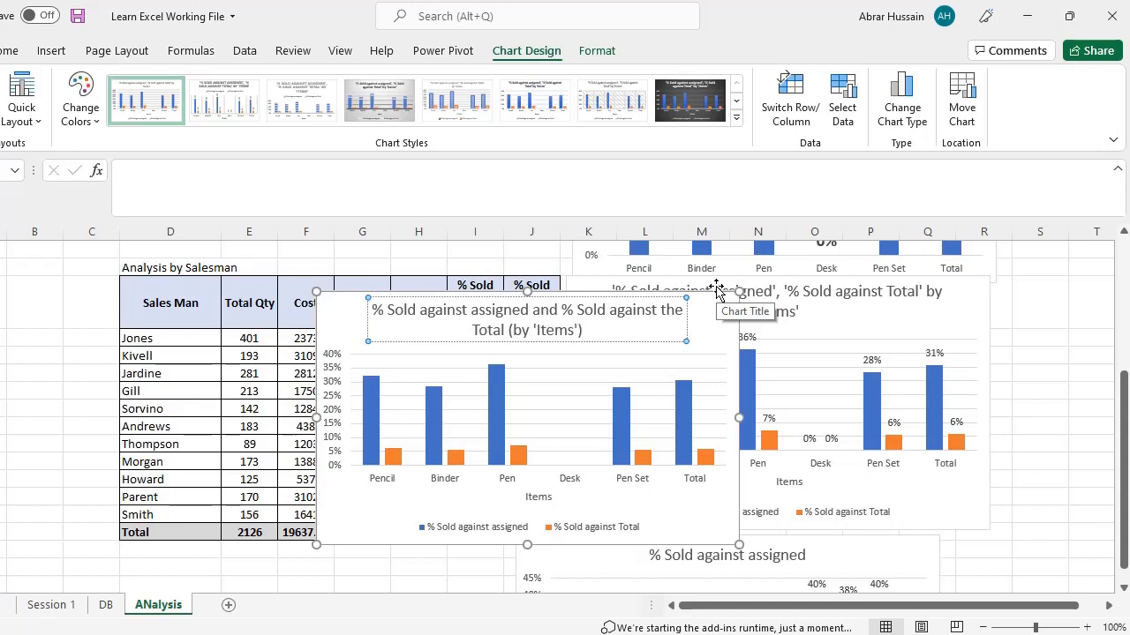
{"action": "left_click", "coordinate": [352, 291]}
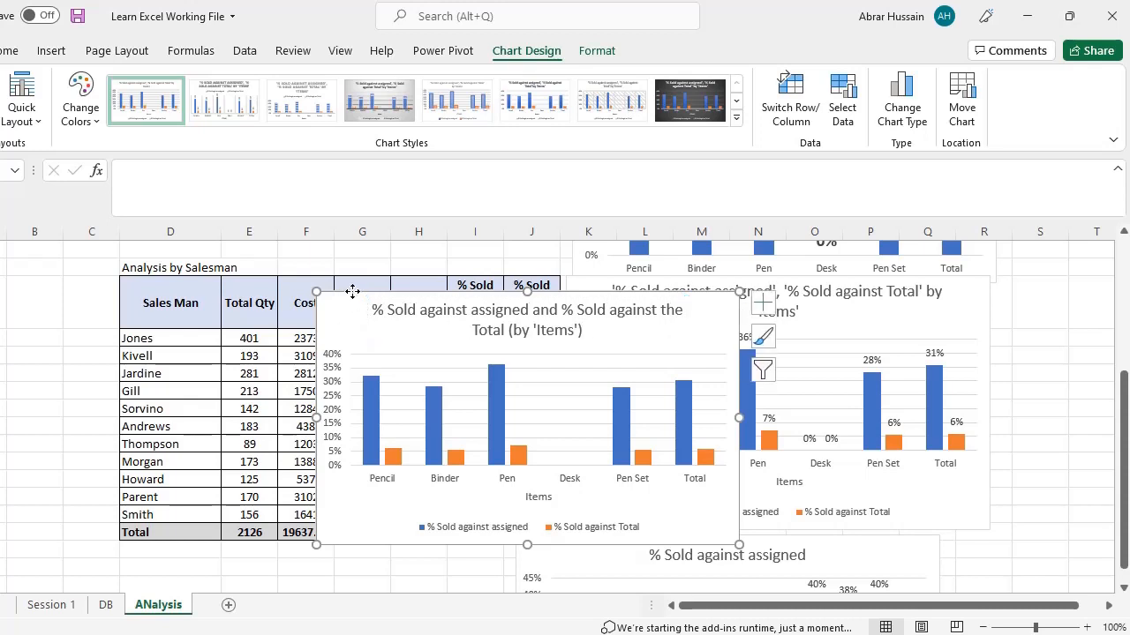
Run Analyze Data on the Analysis by Salesman table.
{"action": "left_click", "coordinate": [203, 304]}
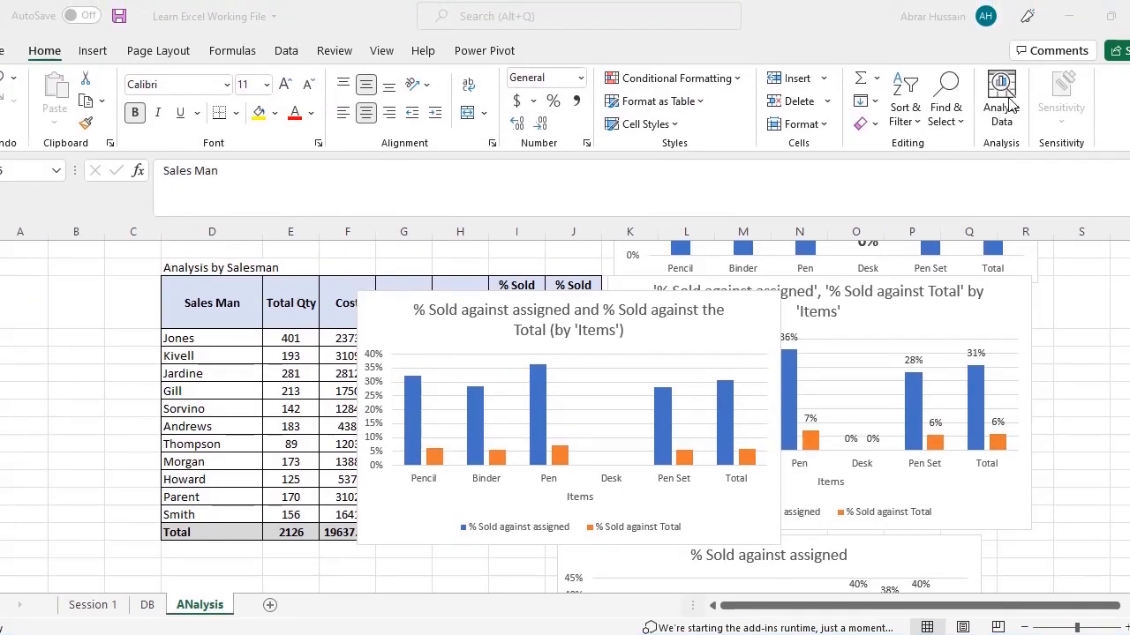
{"action": "left_click", "coordinate": [1002, 131]}
{"action": "left_click", "coordinate": [1002, 131]}
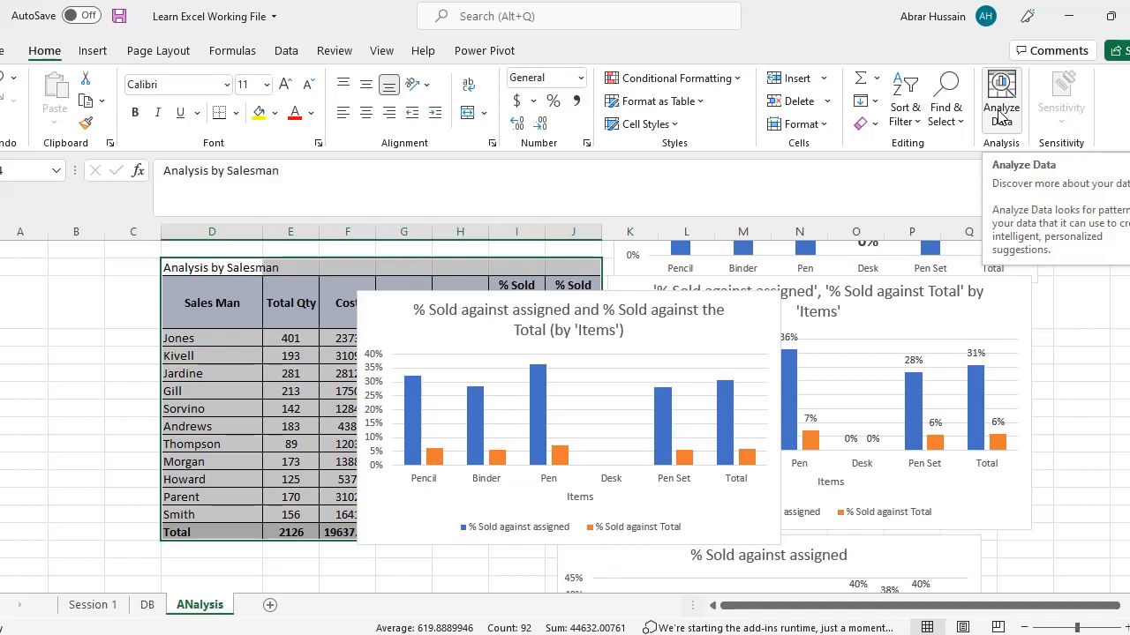
Move the retitled chart off the Analysis by Salesman table so it starts at about column N.
{"action": "left_click", "coordinate": [463, 296]}
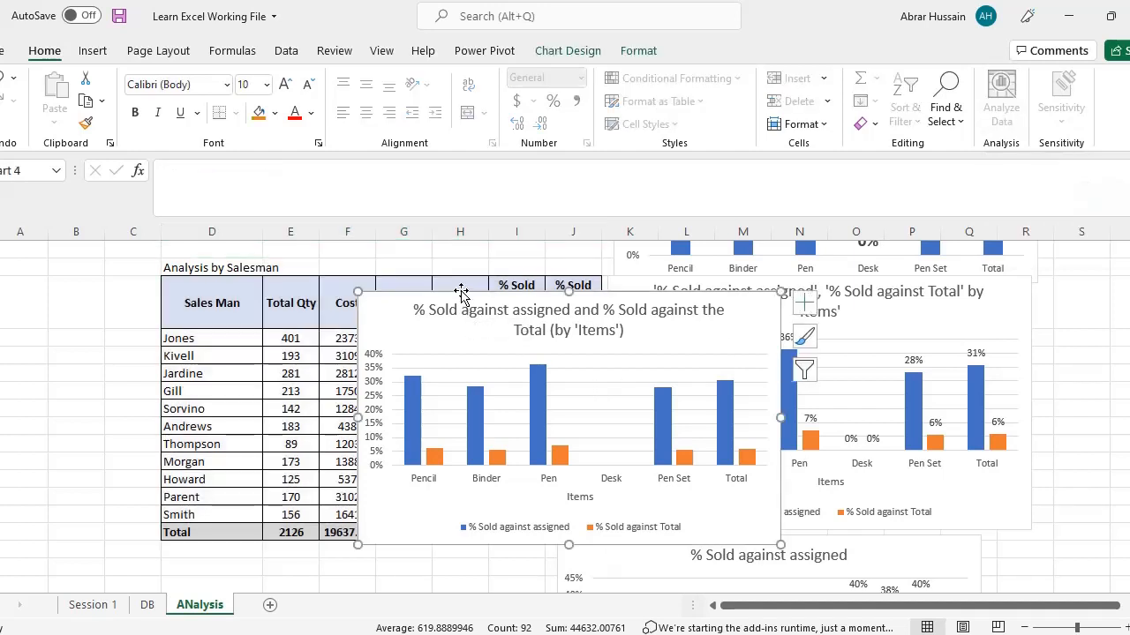
{"action": "left_click_drag", "start_coordinate": [463, 296], "coordinate": [890, 366]}
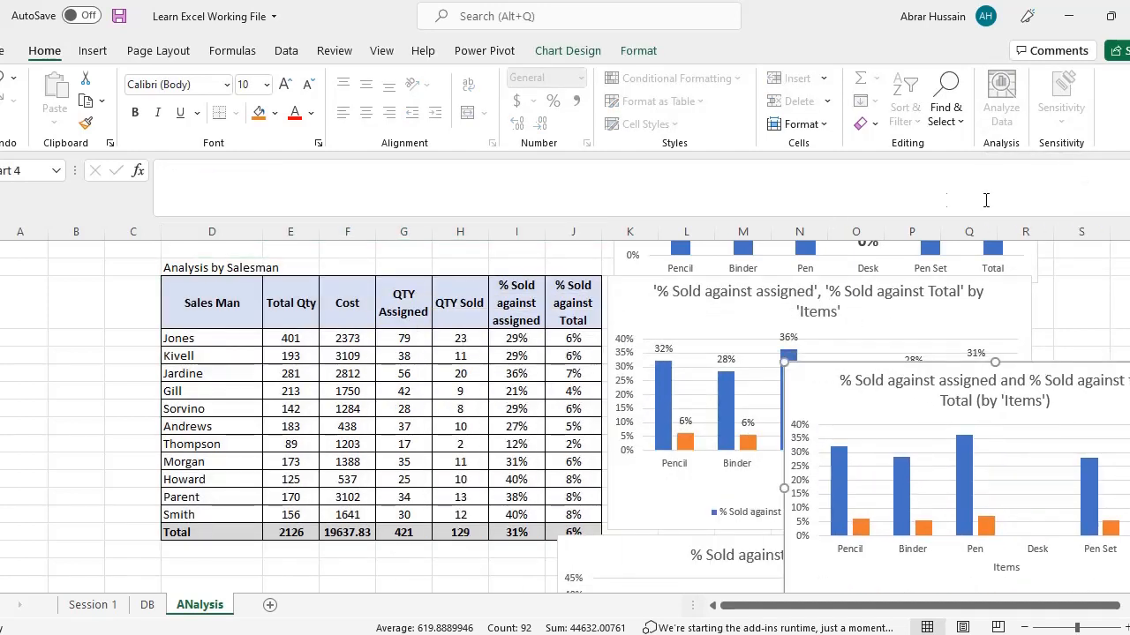
{"action": "left_click", "coordinate": [221, 303]}
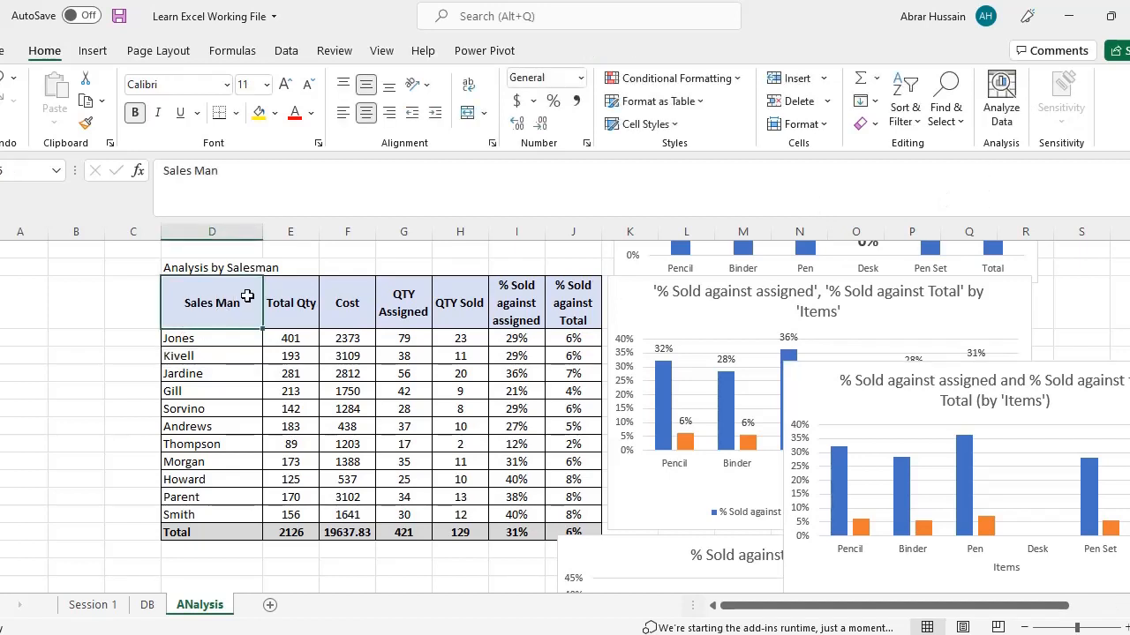
Move the original '% Sold against assigned', '% Sold against Total' chart and the "% Sold against target of items" chart away from the tables to about column N.
{"action": "left_click", "coordinate": [640, 273]}
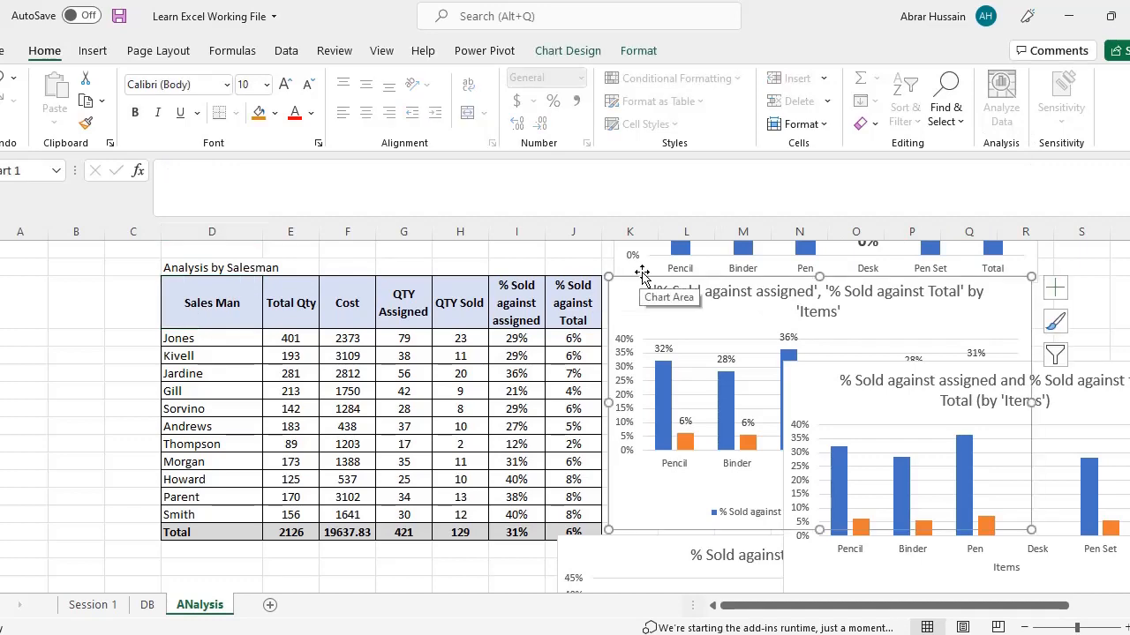
{"action": "left_click_drag", "start_coordinate": [642, 274], "coordinate": [840, 300]}
{"action": "scroll", "coordinate": [704, 309], "scroll_direction": "up", "scroll_amount": 2}
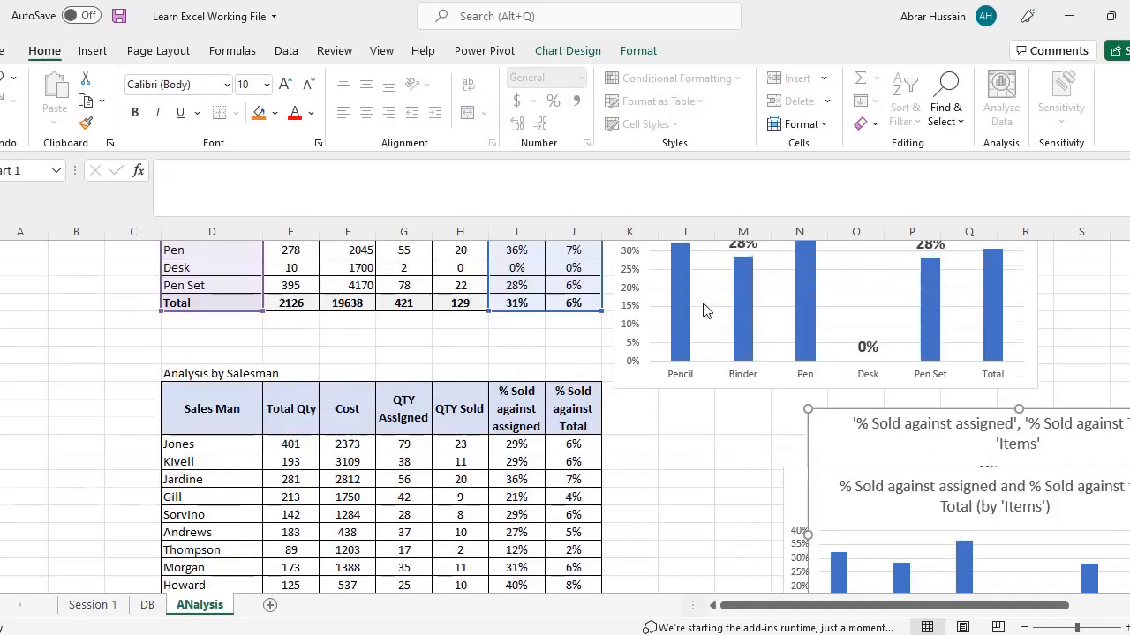
{"action": "scroll", "coordinate": [704, 309], "scroll_direction": "up", "scroll_amount": 3}
{"action": "left_click", "coordinate": [676, 280]}
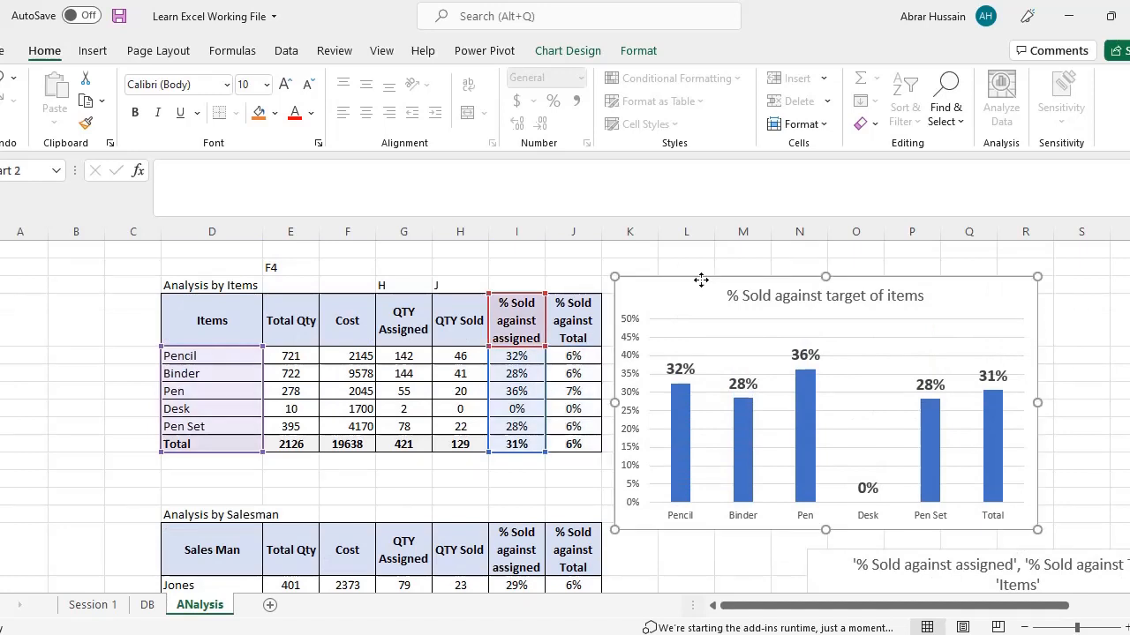
{"action": "left_click_drag", "start_coordinate": [701, 279], "coordinate": [878, 361]}
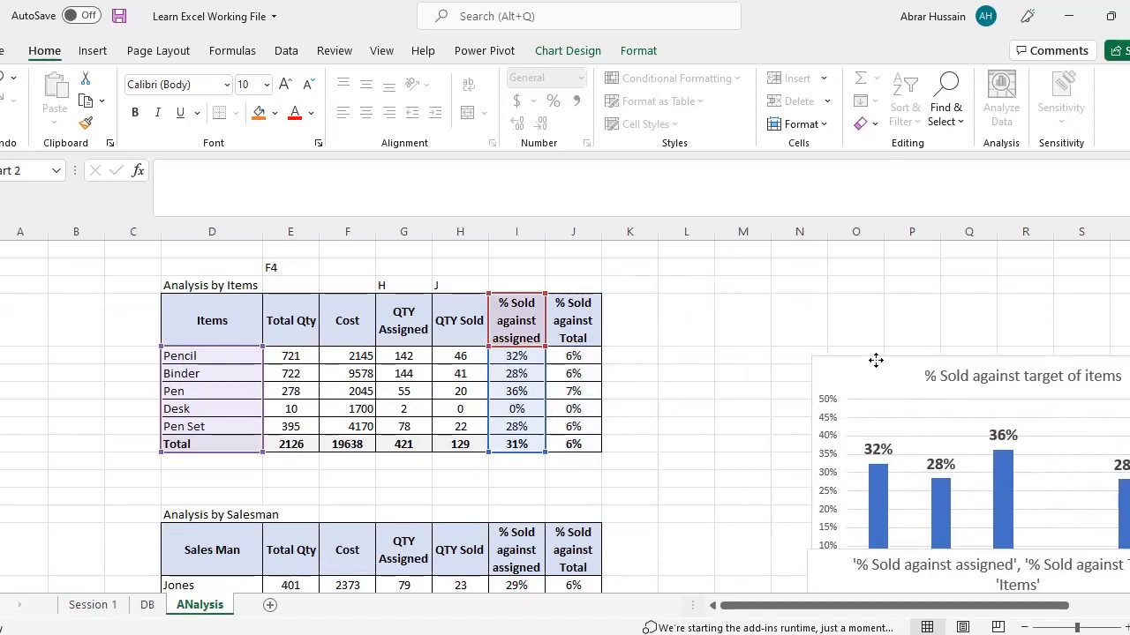
Examine the headings, item names and percentage values of the Analysis by Items table.
{"action": "left_click", "coordinate": [325, 309]}
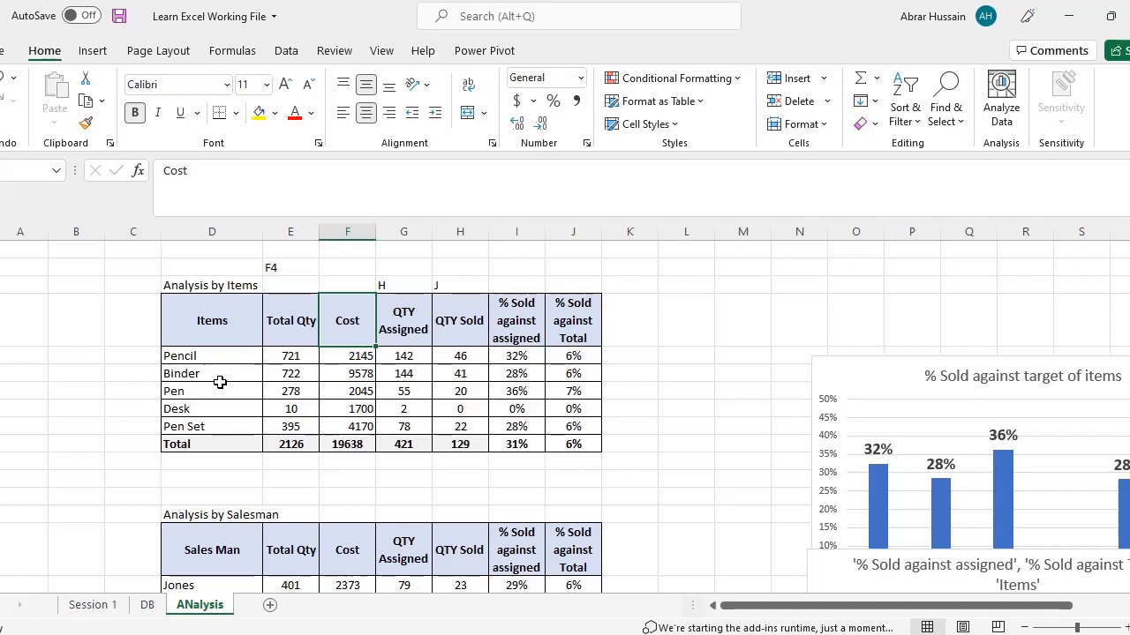
{"action": "left_click", "coordinate": [226, 289]}
{"action": "left_click", "coordinate": [228, 359]}
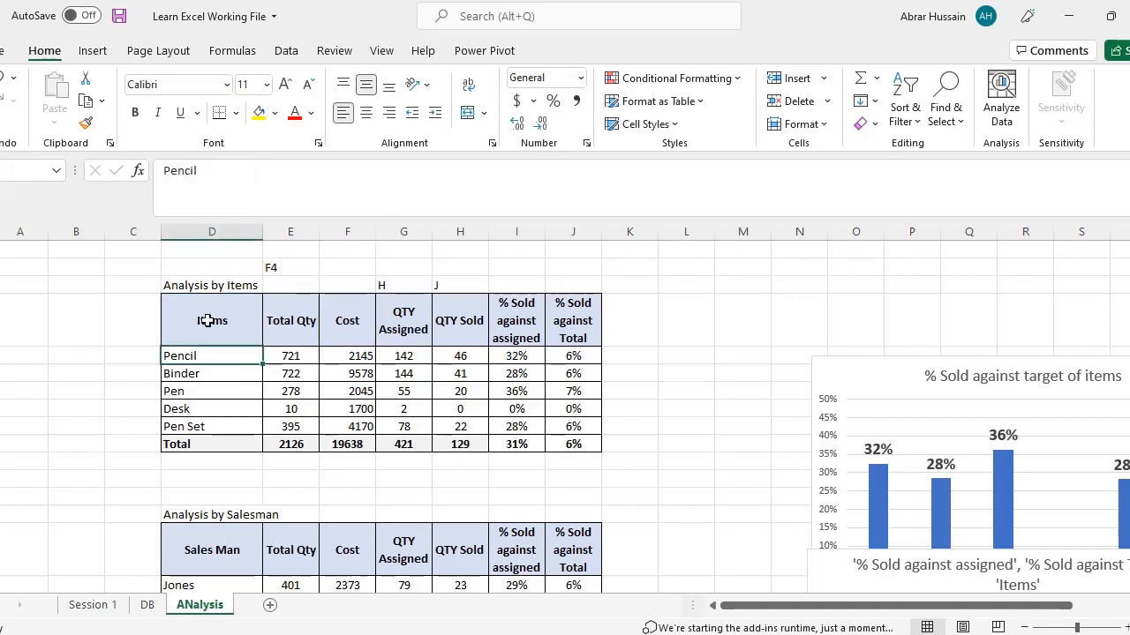
{"action": "left_click", "coordinate": [214, 390]}
{"action": "left_click", "coordinate": [170, 320]}
{"action": "left_click", "coordinate": [277, 321]}
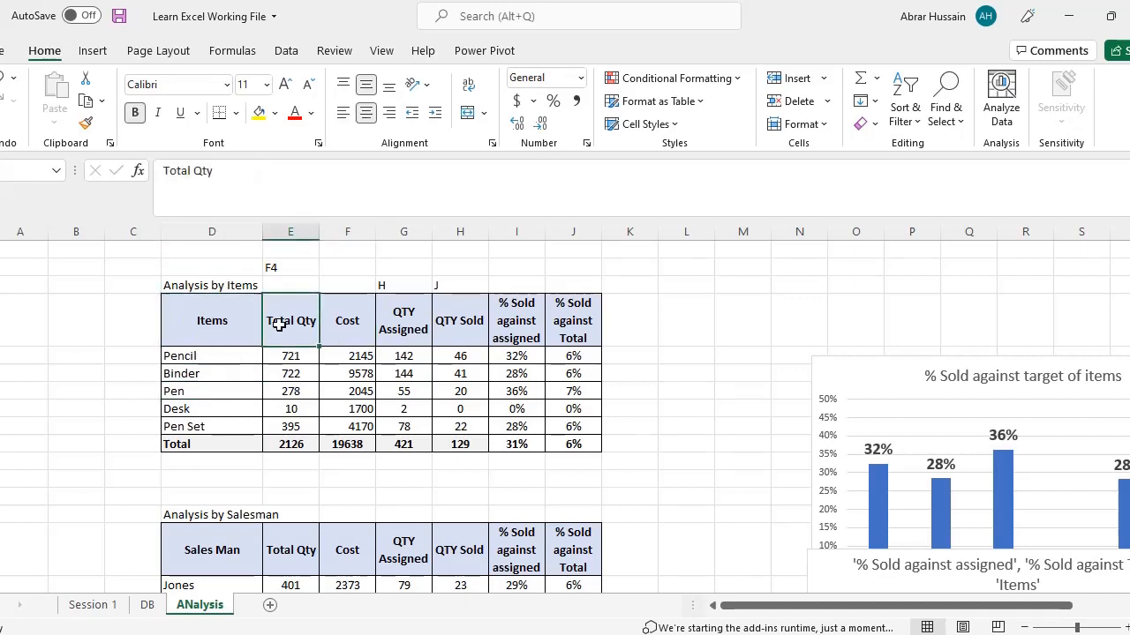
{"action": "left_click", "coordinate": [362, 323]}
{"action": "left_click", "coordinate": [468, 322]}
{"action": "left_click", "coordinate": [572, 328]}
{"action": "left_click", "coordinate": [248, 289]}
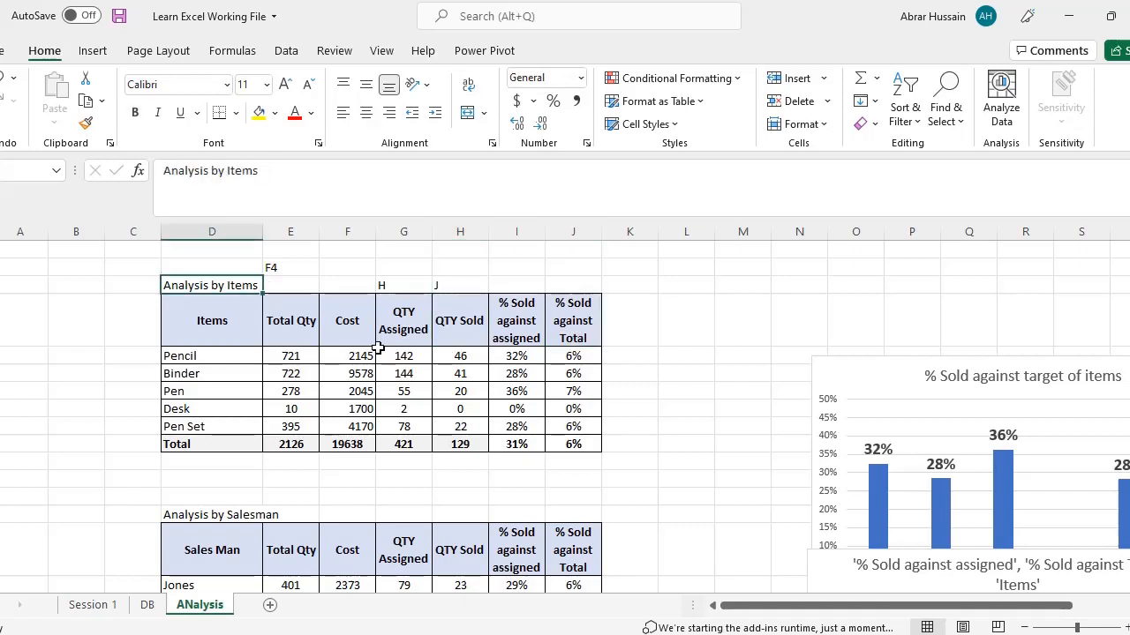
{"action": "left_click", "coordinate": [381, 352]}
{"action": "left_click", "coordinate": [597, 352]}
{"action": "left_click", "coordinate": [503, 420]}
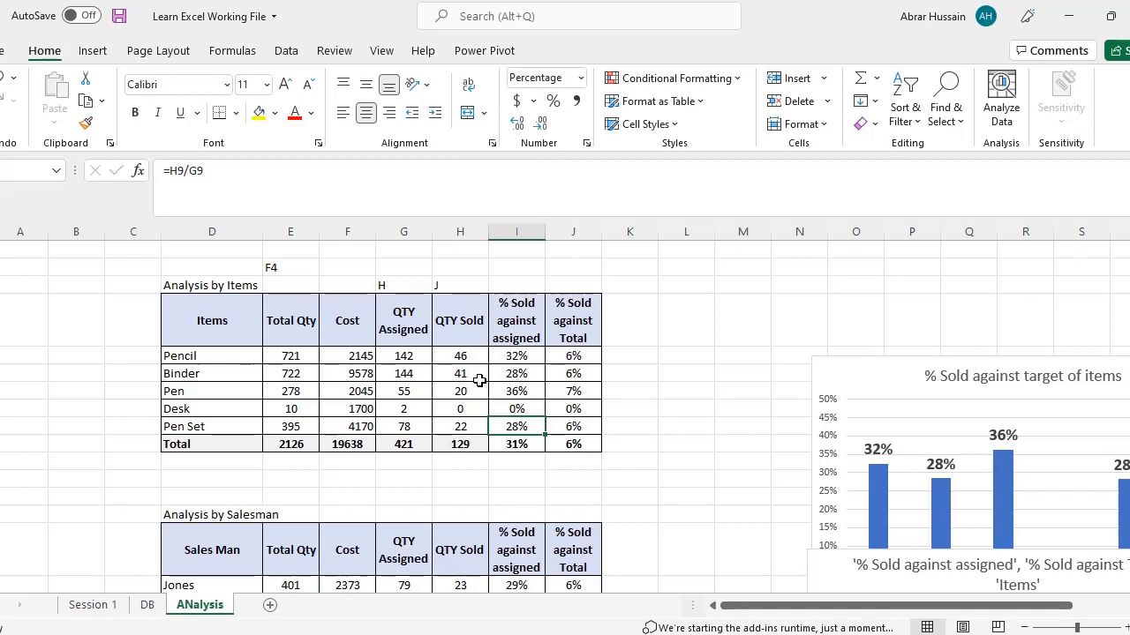
Highlight the % Sold against assigned column of the Analysis by Items table in yellow, from its heading through the Total row.
{"action": "left_click_drag", "start_coordinate": [238, 319], "coordinate": [571, 445]}
{"action": "left_click_drag", "start_coordinate": [517, 330], "coordinate": [512, 448]}
{"action": "left_click", "coordinate": [258, 112]}
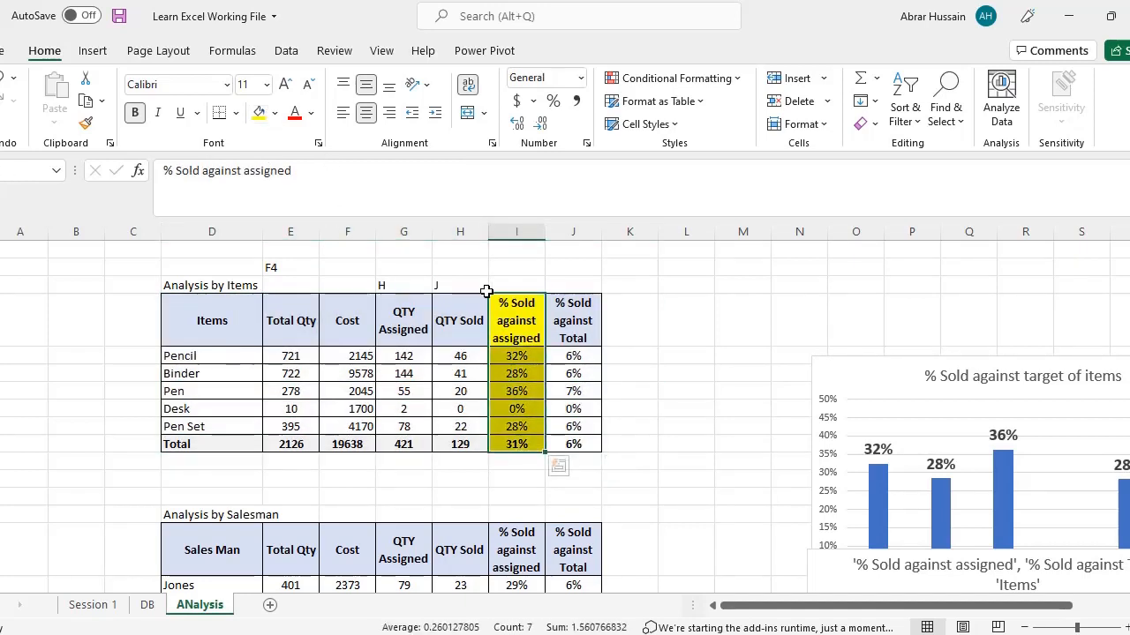
Examine the Pen row's % Sold against assigned and % Sold against Total values within the Analysis by Items table.
{"action": "left_click", "coordinate": [528, 390]}
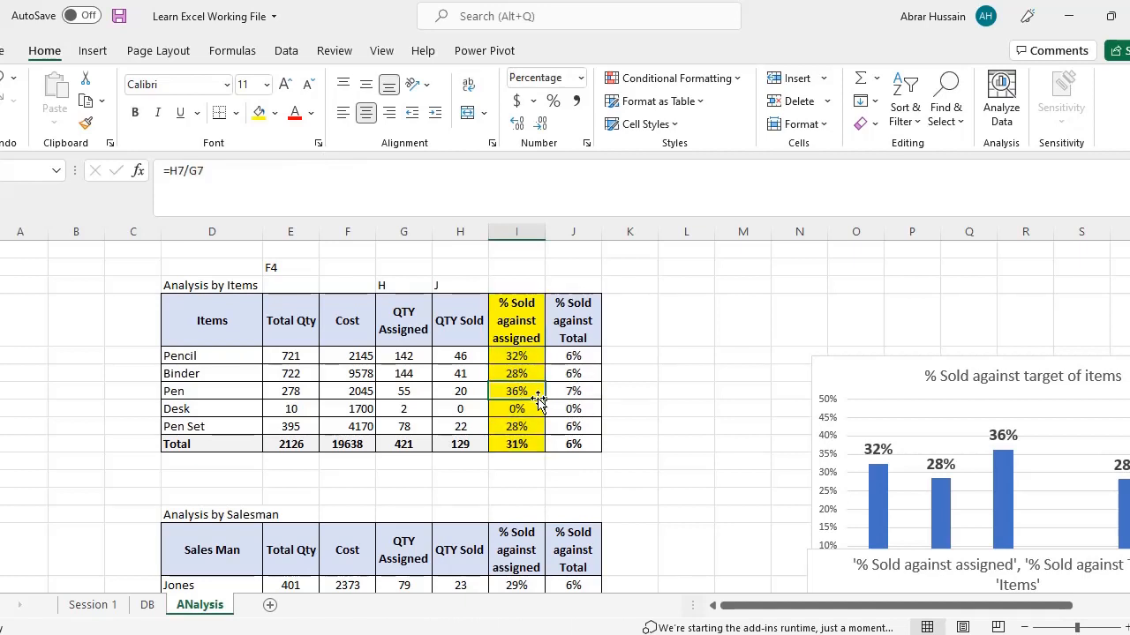
{"action": "left_click", "coordinate": [212, 395]}
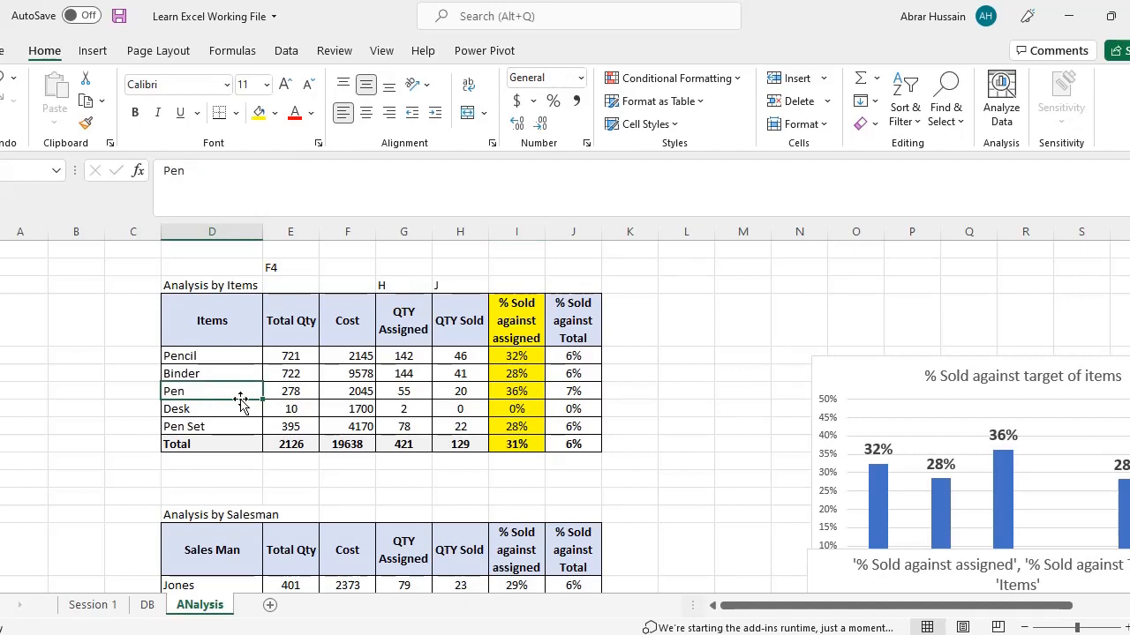
{"action": "left_click", "coordinate": [526, 389]}
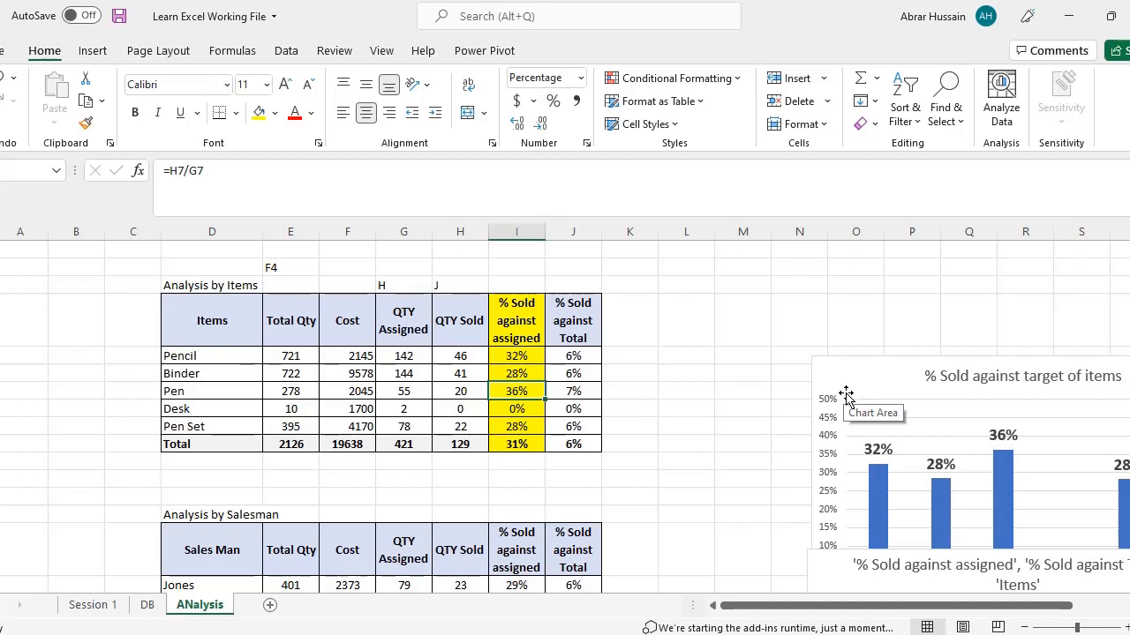
{"action": "left_click", "coordinate": [590, 389]}
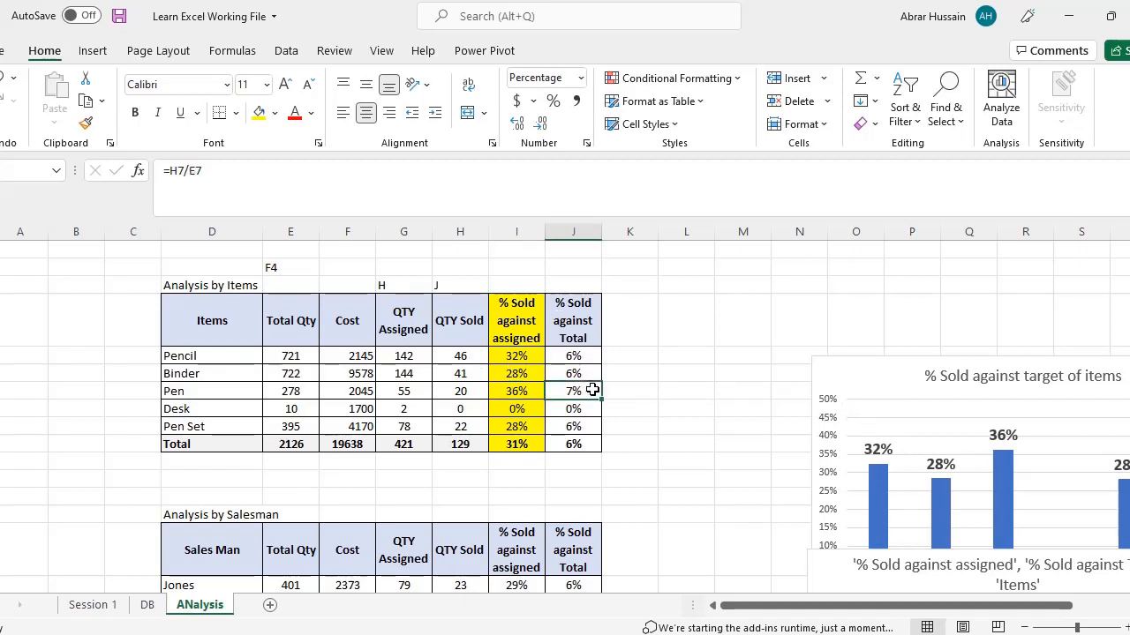
{"action": "left_click", "coordinate": [526, 391]}
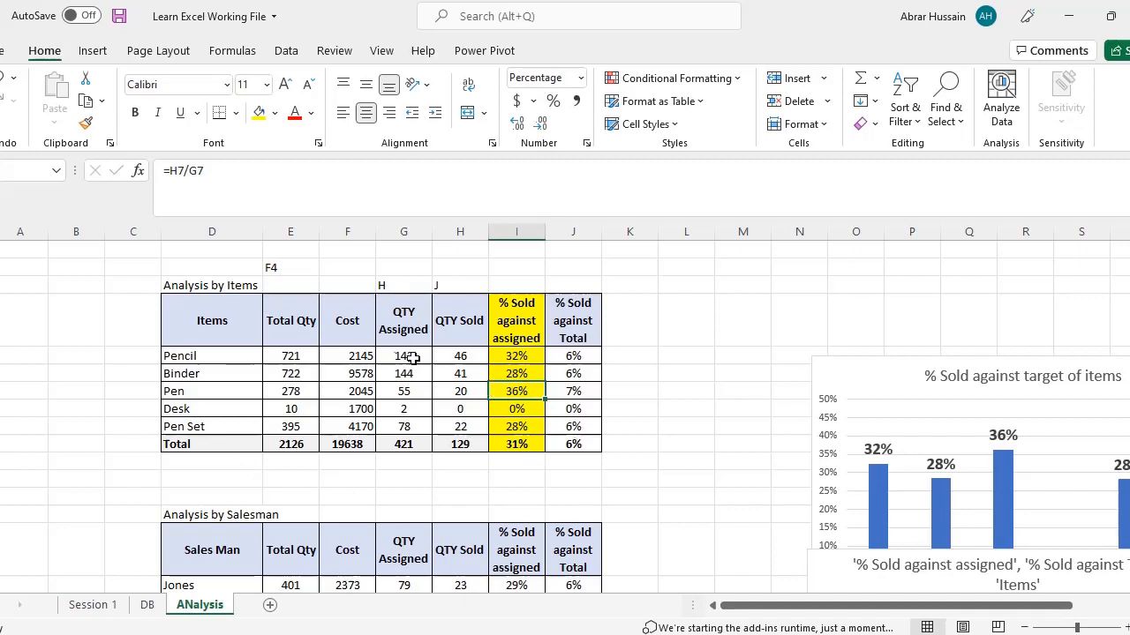
{"action": "left_click_drag", "start_coordinate": [221, 319], "coordinate": [573, 448]}
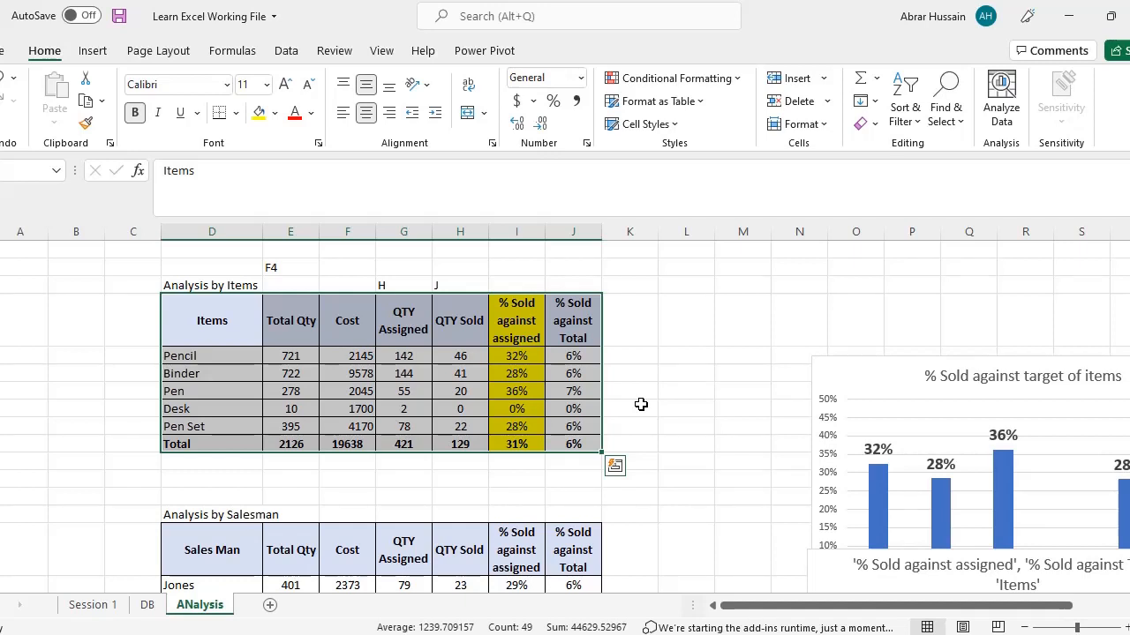
Examine the % Sold against assigned values in the Analysis by Salesman table.
{"action": "scroll", "coordinate": [335, 452], "scroll_direction": "down", "scroll_amount": 5}
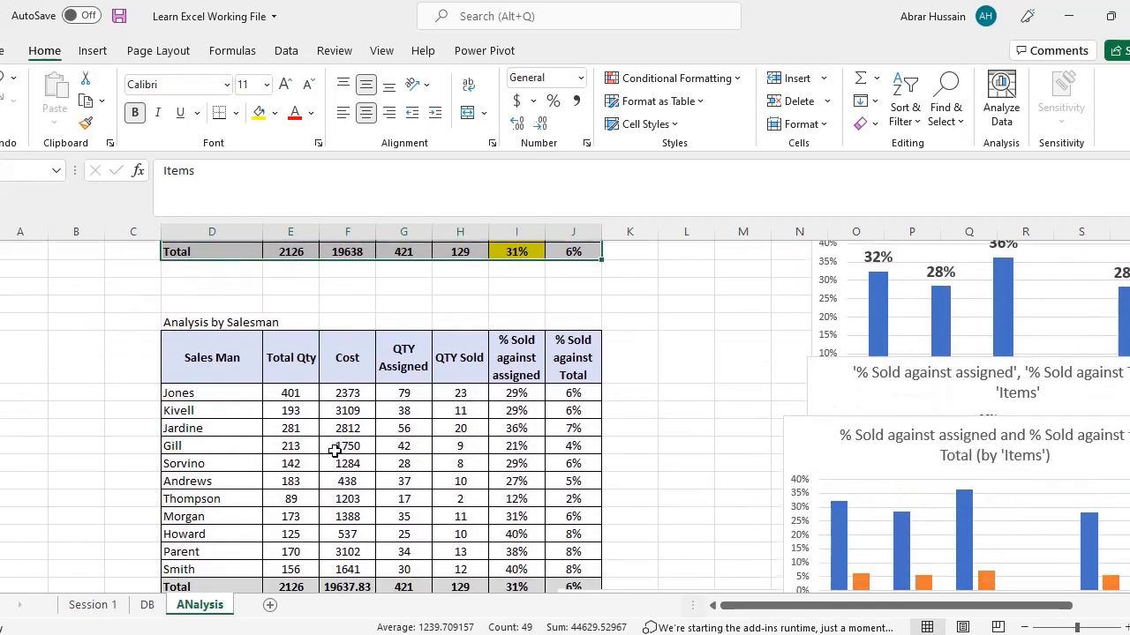
{"action": "left_click", "coordinate": [212, 298]}
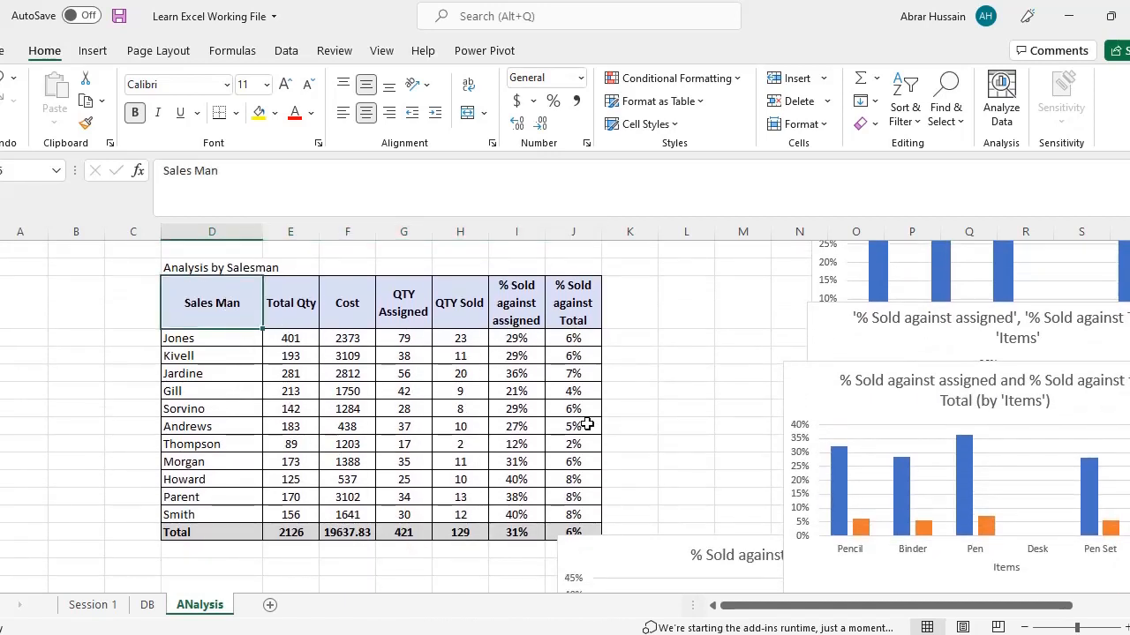
{"action": "left_click", "coordinate": [512, 338]}
{"action": "left_click", "coordinate": [519, 375]}
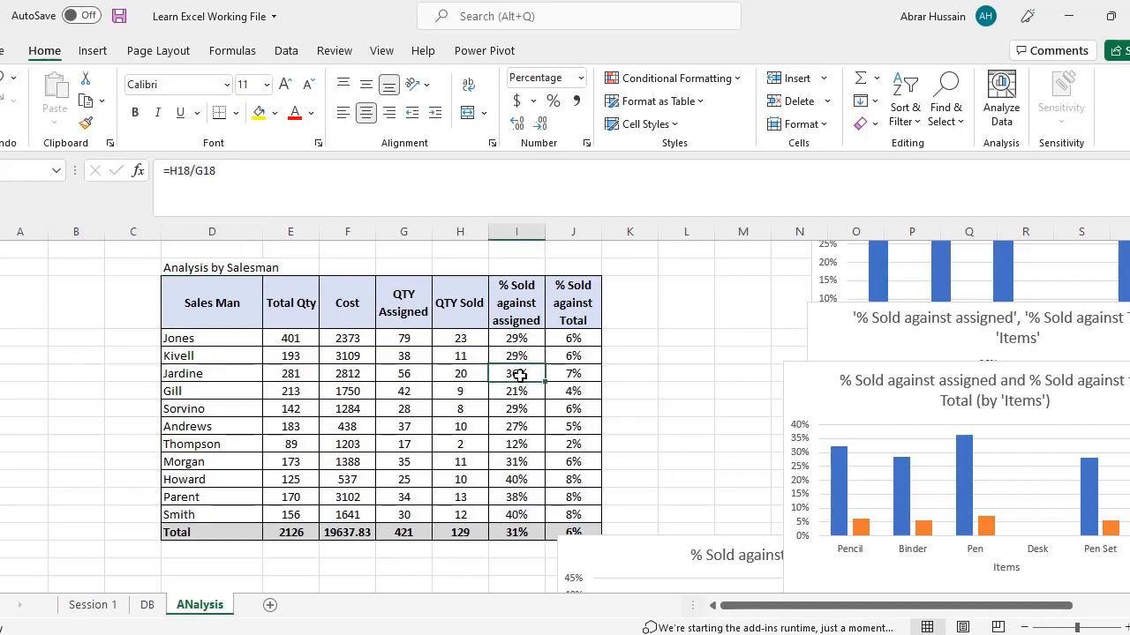
Compare the two 40% values in the % Sold against assigned column within the whole Analysis by Salesman table.
{"action": "left_click", "coordinate": [528, 479]}
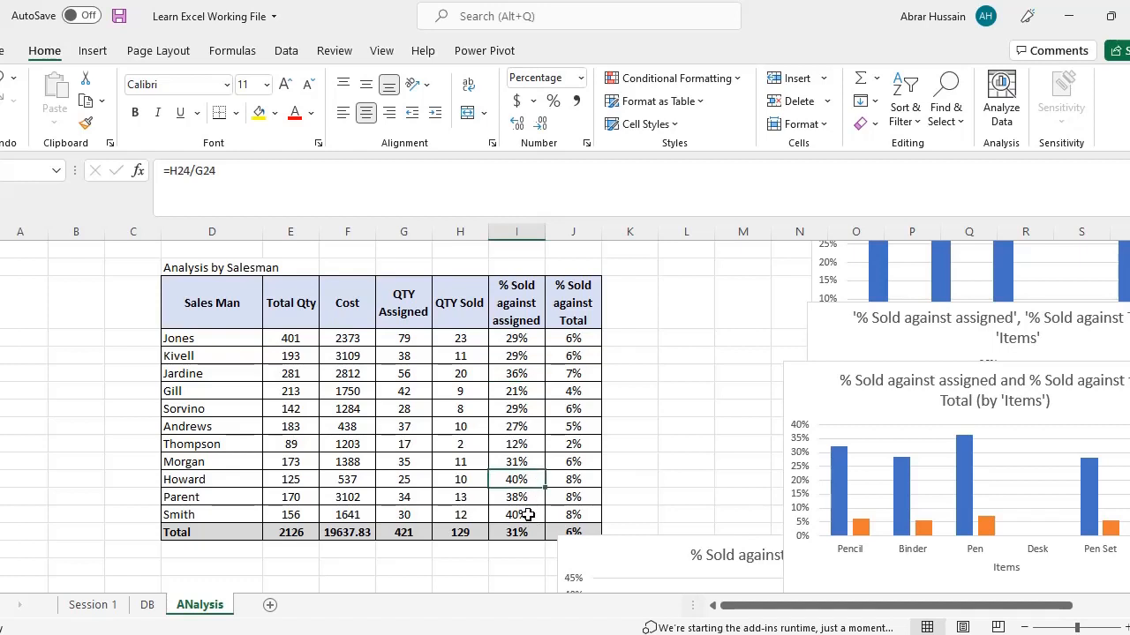
{"action": "left_click", "coordinate": [526, 516], "text": "ctrl"}
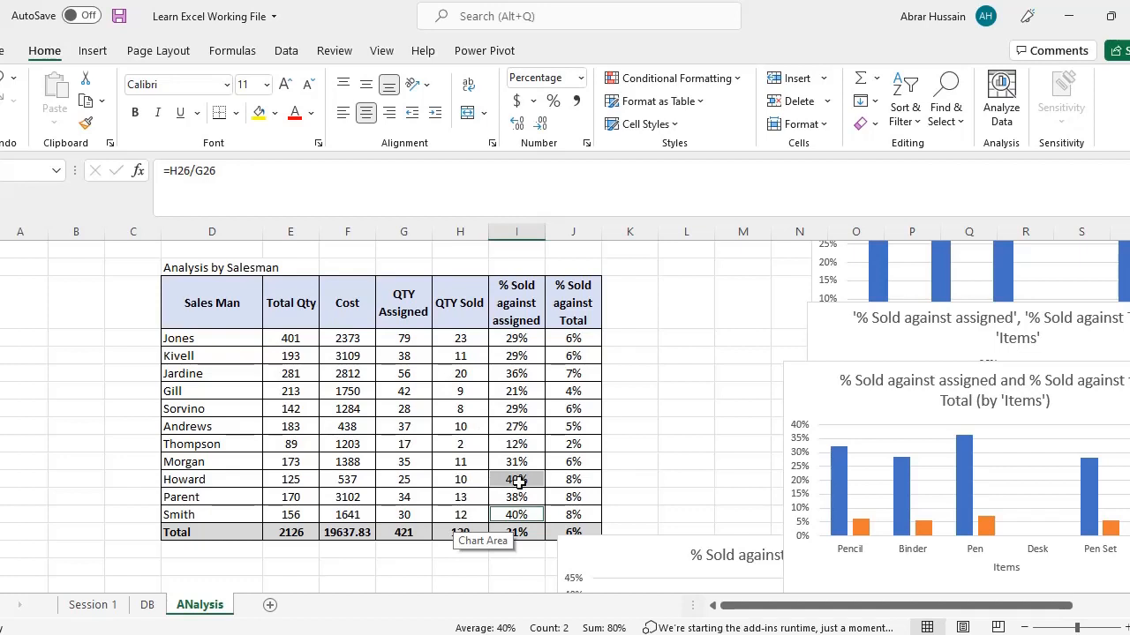
{"action": "left_click_drag", "start_coordinate": [190, 295], "coordinate": [551, 526]}
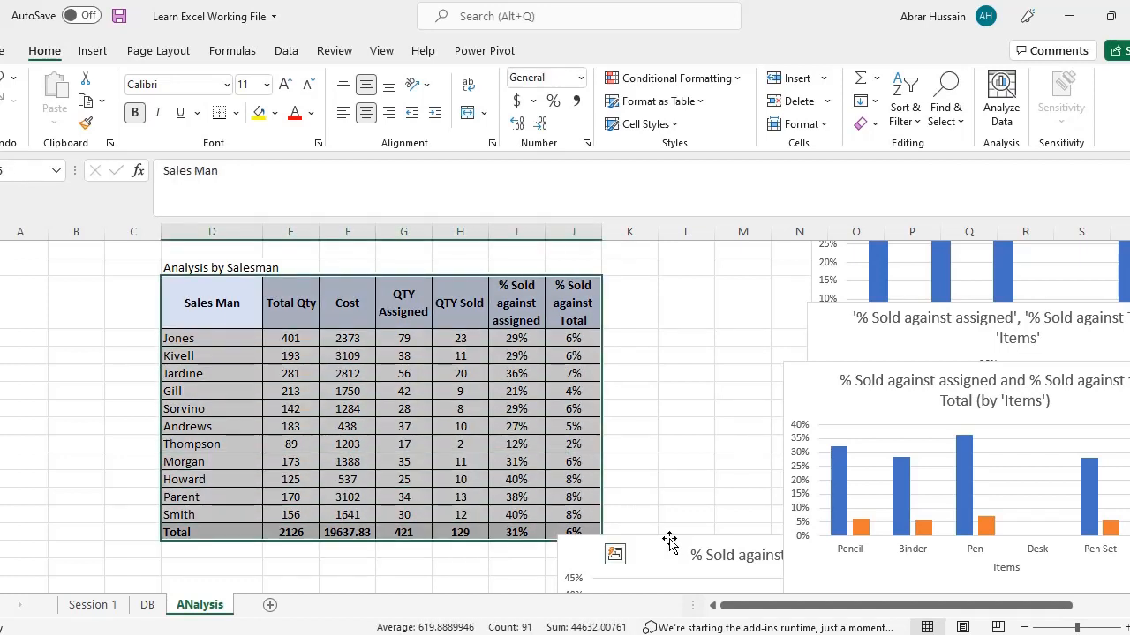
Move the partly covered % Sold against assigned chart clear of the Analysis by Salesman table's lower edge.
{"action": "left_click", "coordinate": [668, 540]}
{"action": "left_click_drag", "start_coordinate": [676, 539], "coordinate": [718, 556]}
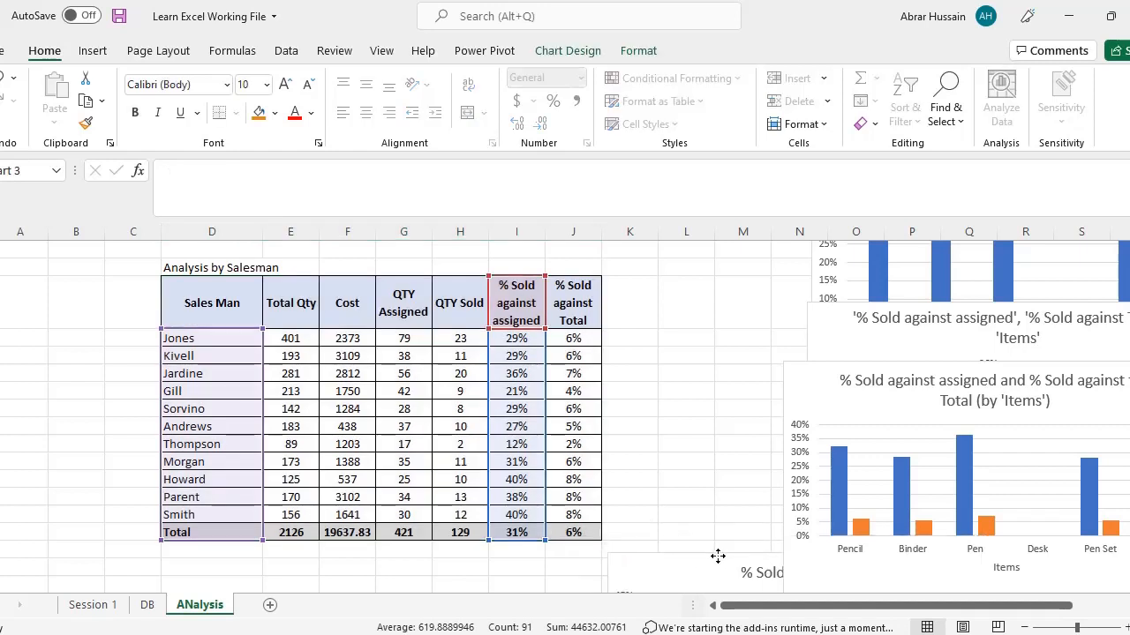
{"action": "left_click", "coordinate": [302, 351]}
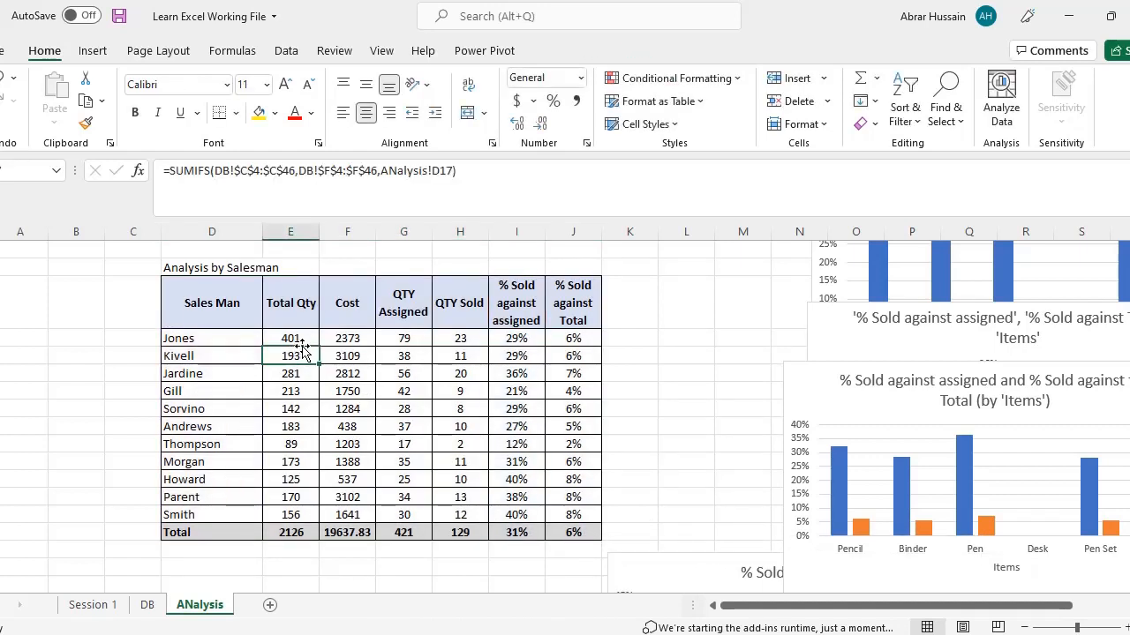
Examine the Total row of the Analysis by Salesman table, from Total Qty and Cost through both % Sold columns.
{"action": "left_click", "coordinate": [284, 530]}
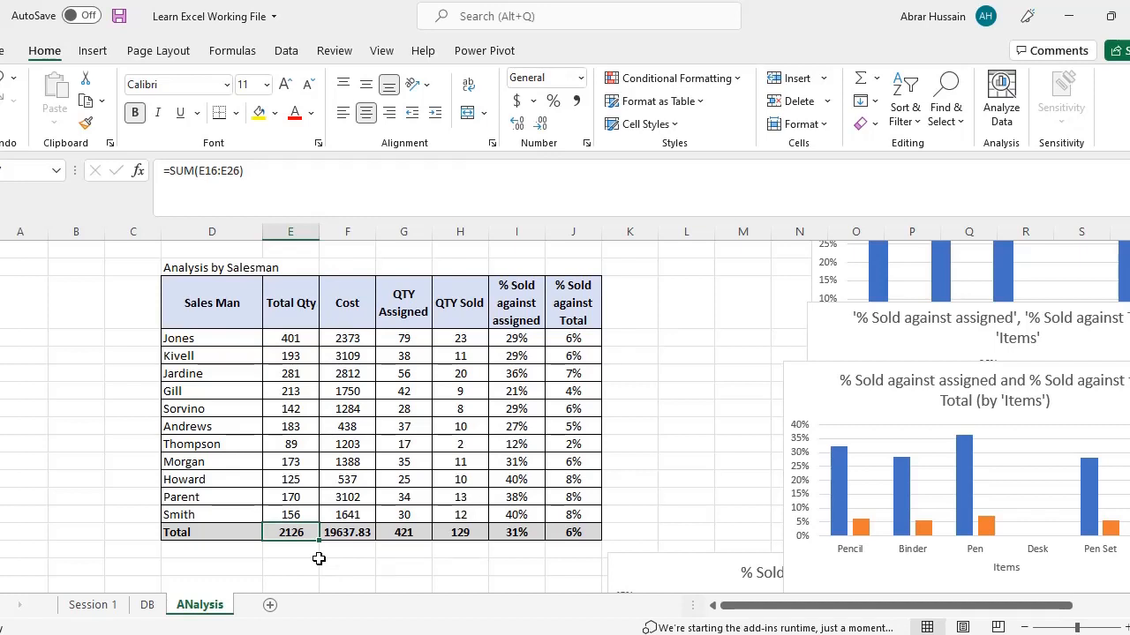
{"action": "left_click", "coordinate": [346, 533]}
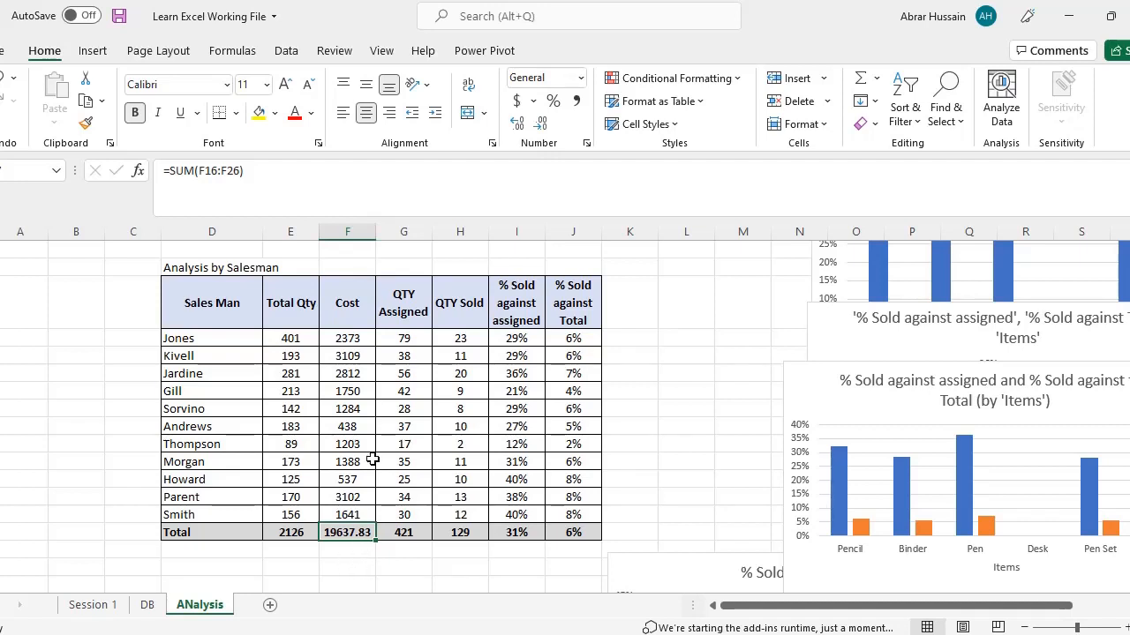
{"action": "left_click", "coordinate": [414, 316]}
{"action": "left_click", "coordinate": [406, 532]}
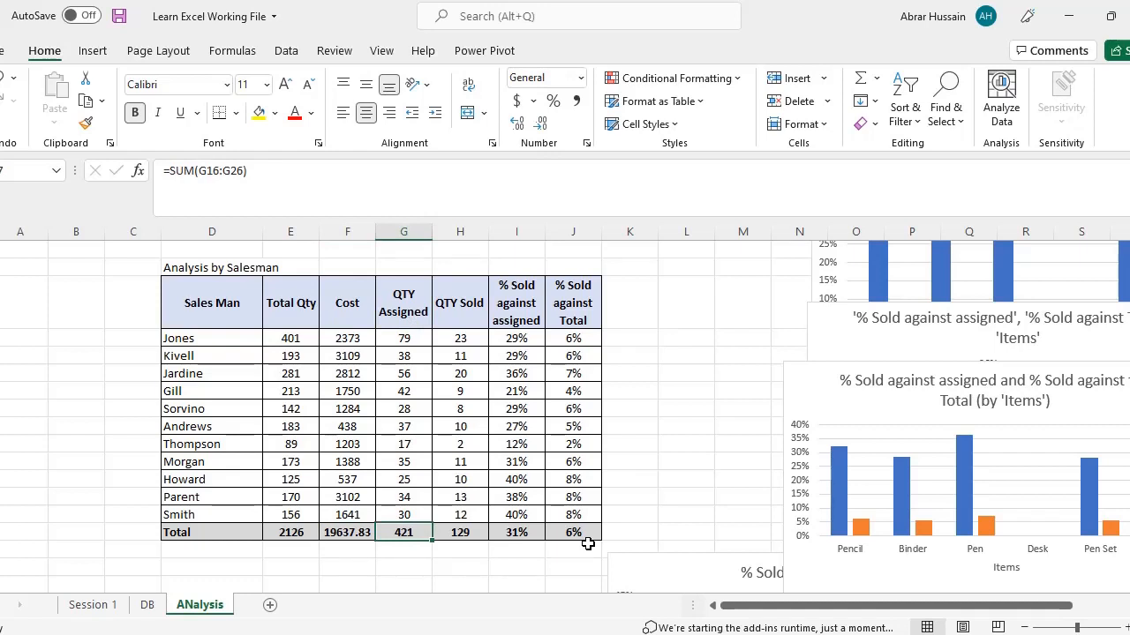
{"action": "left_click", "coordinate": [450, 533]}
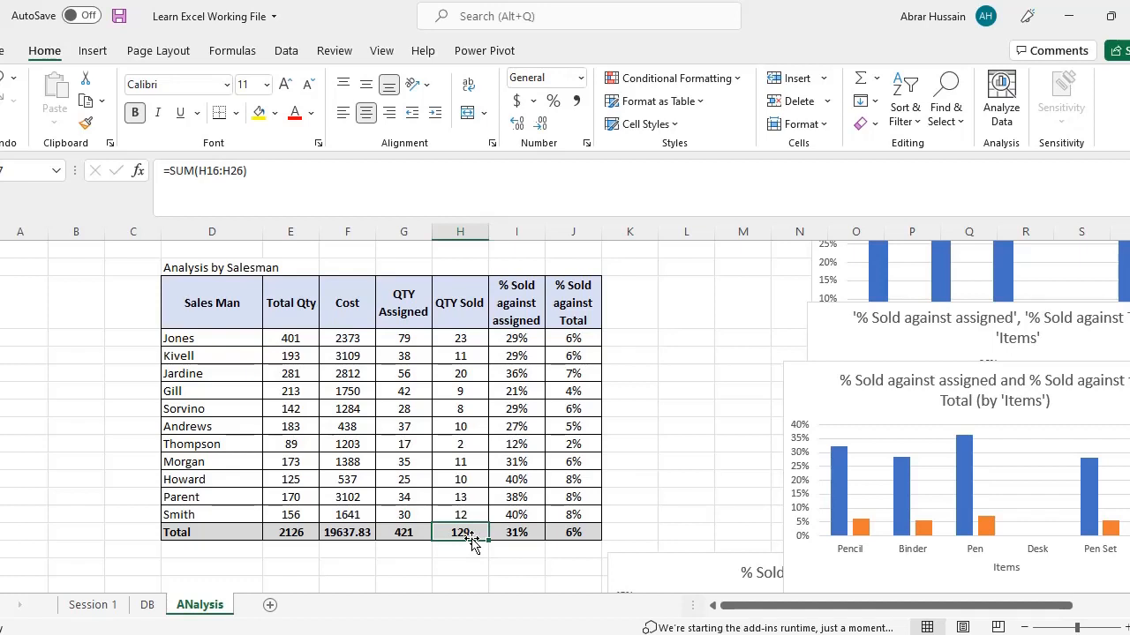
{"action": "left_click", "coordinate": [529, 530]}
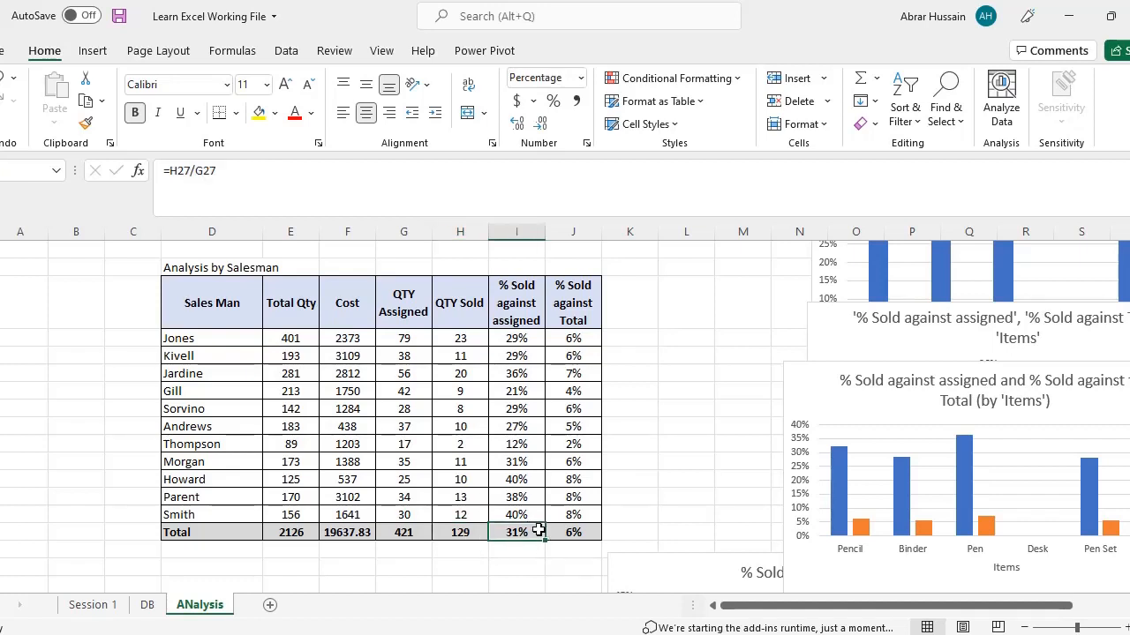
{"action": "left_click", "coordinate": [397, 296]}
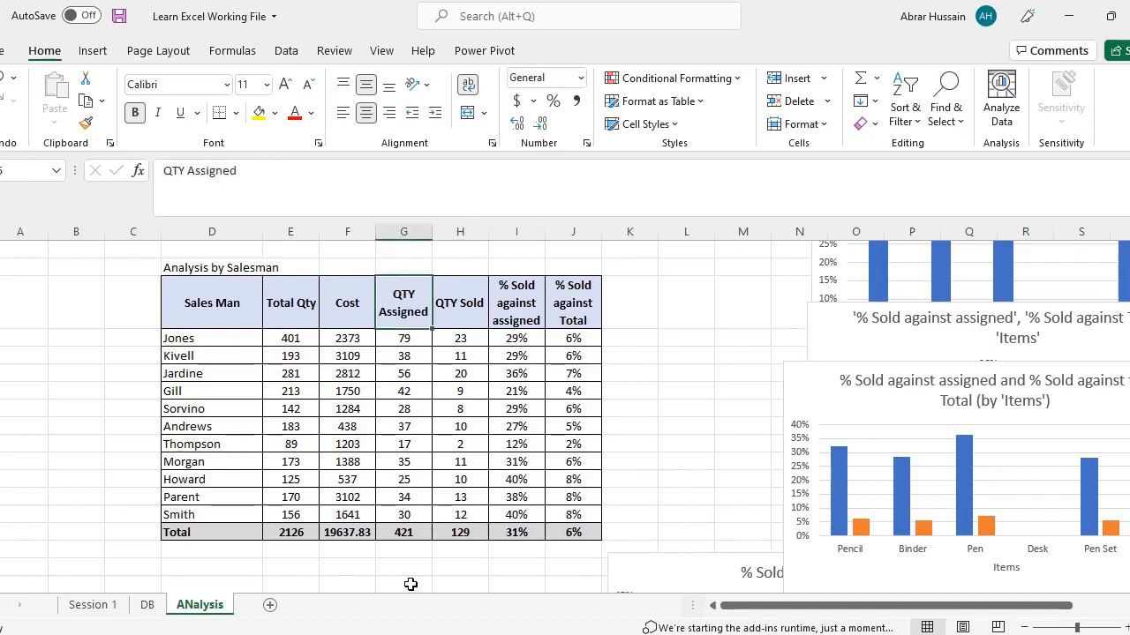
{"action": "left_click", "coordinate": [575, 532]}
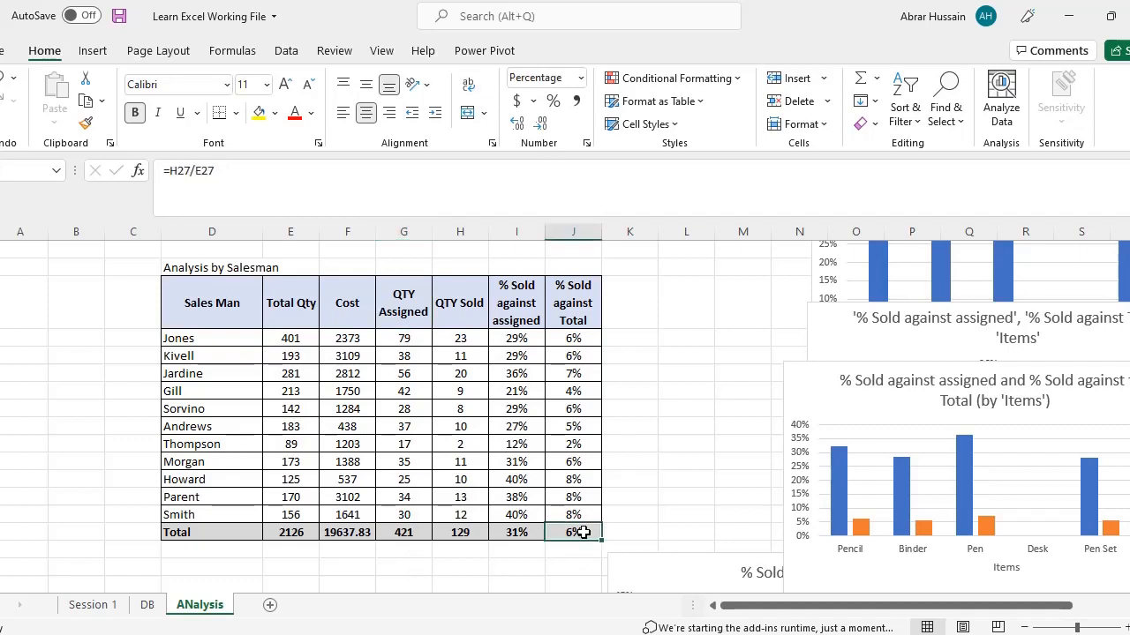
{"action": "left_click", "coordinate": [290, 533]}
Examine the individual salesmen's Total Qty, Cost, QTY Assigned, QTY Sold and % Sold against assigned values in the Analysis by Salesman table.
{"action": "mouse_move", "coordinate": [682, 633]}
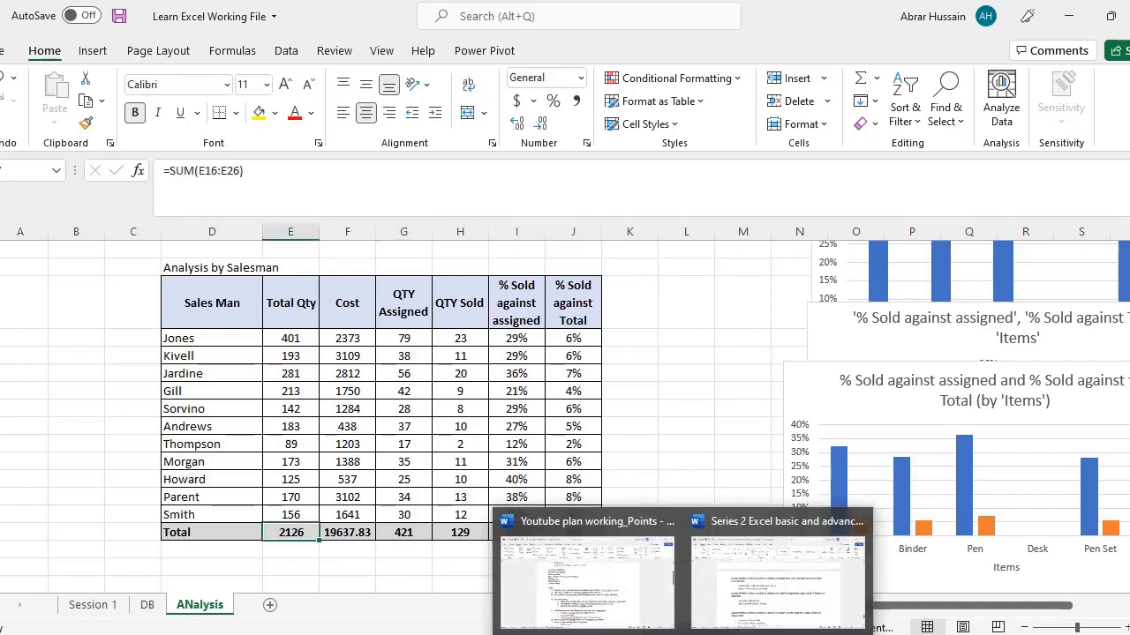
{"action": "left_click", "coordinate": [323, 422]}
{"action": "left_click", "coordinate": [205, 322]}
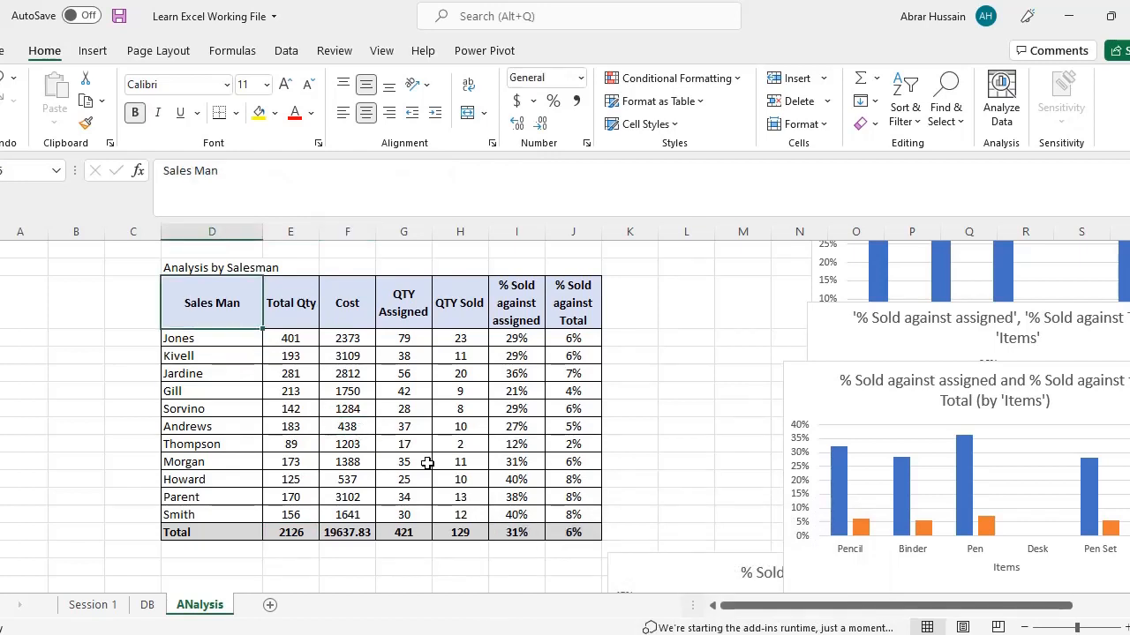
{"action": "left_click", "coordinate": [300, 339]}
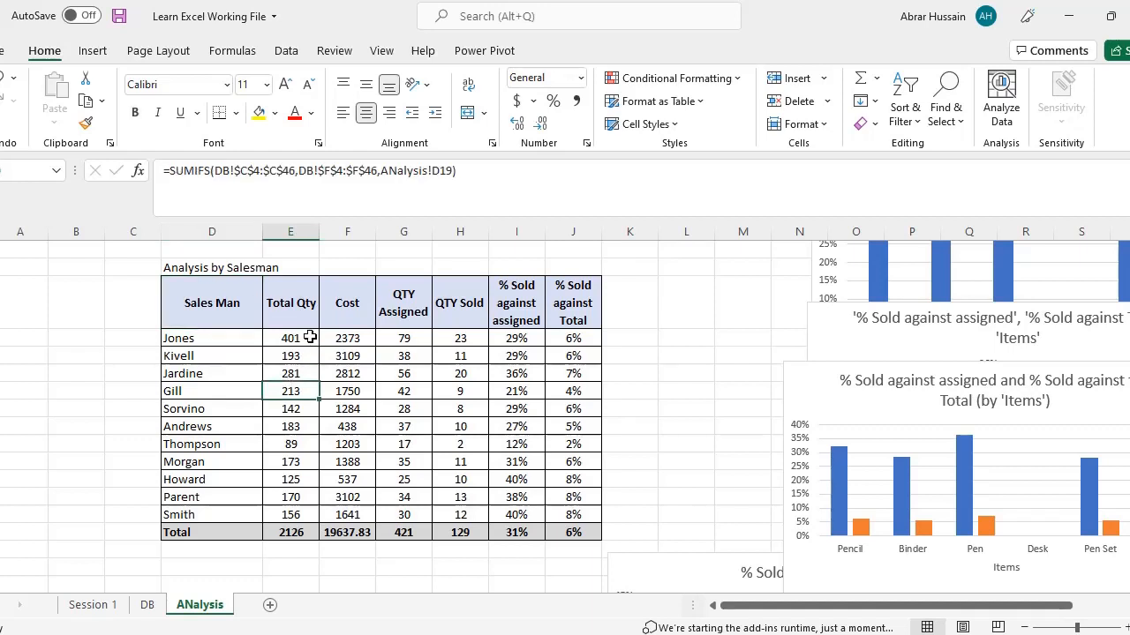
{"action": "left_click", "coordinate": [406, 375]}
{"action": "left_click", "coordinate": [420, 443]}
{"action": "left_click", "coordinate": [330, 432]}
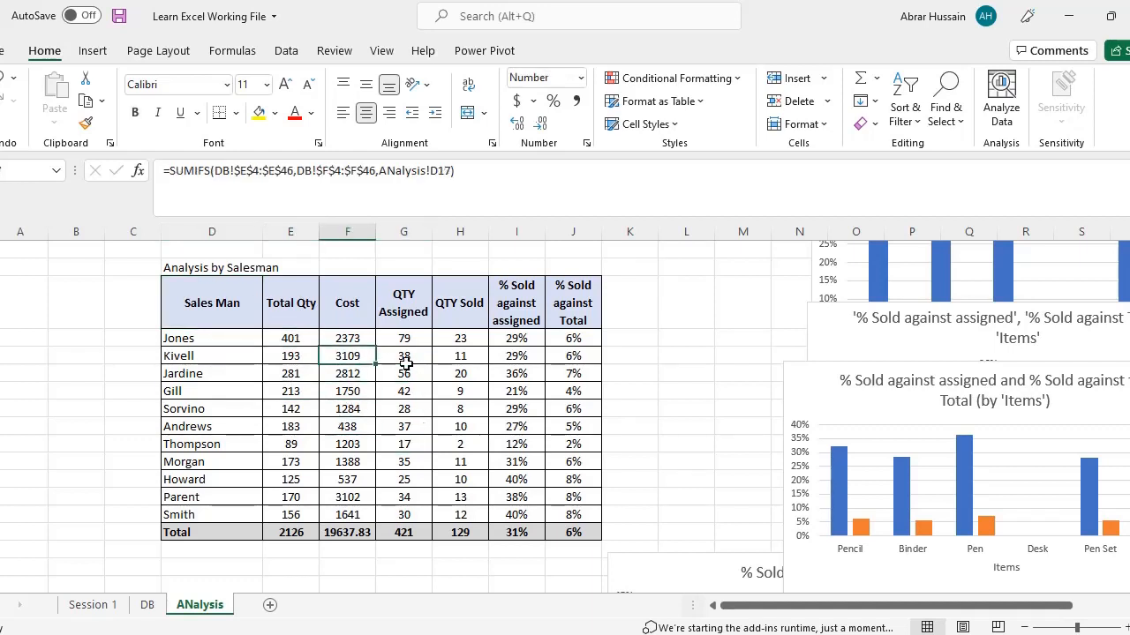
{"action": "left_click", "coordinate": [452, 391]}
{"action": "left_click", "coordinate": [420, 443]}
{"action": "left_click", "coordinate": [480, 438]}
{"action": "left_click", "coordinate": [473, 391]}
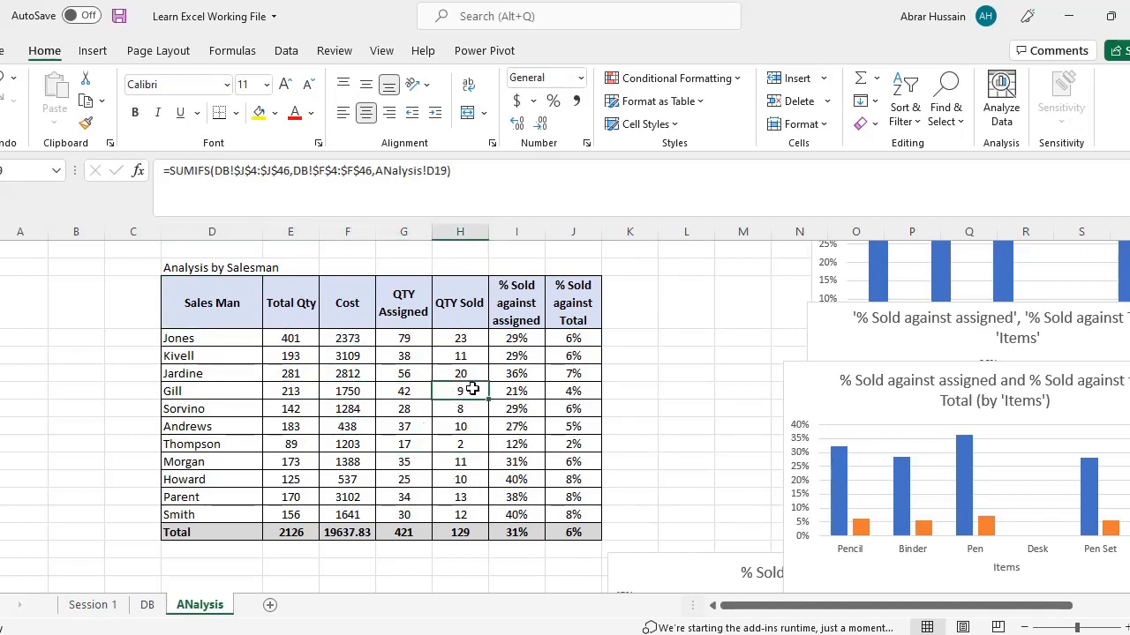
{"action": "left_click", "coordinate": [522, 391]}
{"action": "left_click", "coordinate": [527, 461]}
{"action": "left_click", "coordinate": [454, 411]}
{"action": "left_click", "coordinate": [469, 356]}
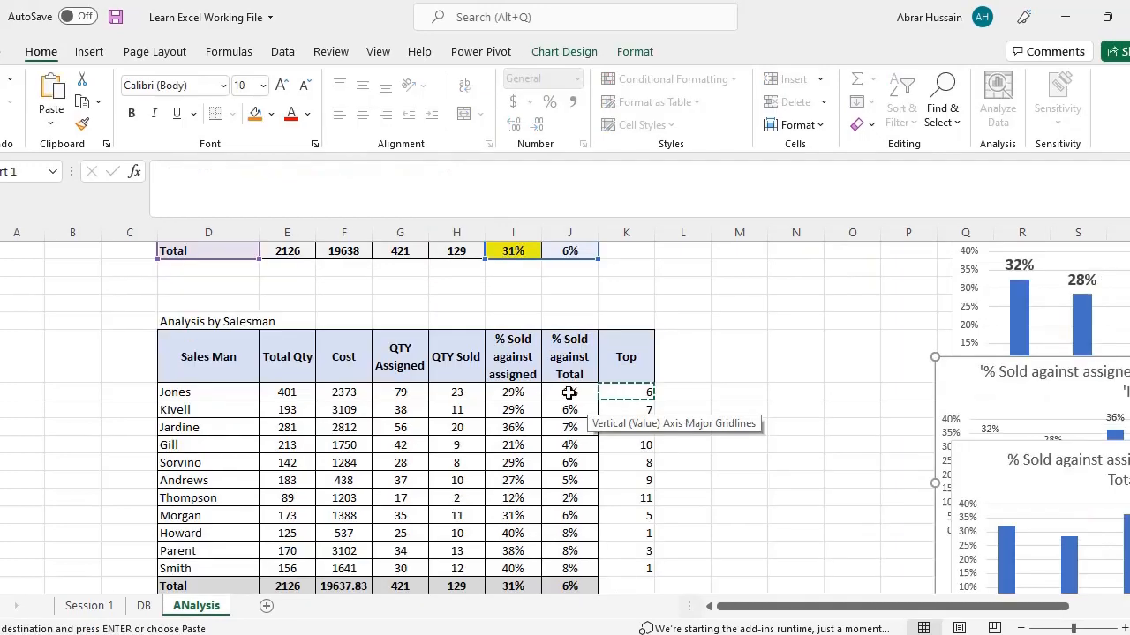
Add a Rank heading in the column beside % Sold against Total in the Analysis by Items table, copying that heading's formatting.
{"action": "left_click", "coordinate": [578, 336]}
{"action": "left_click", "coordinate": [608, 337]}
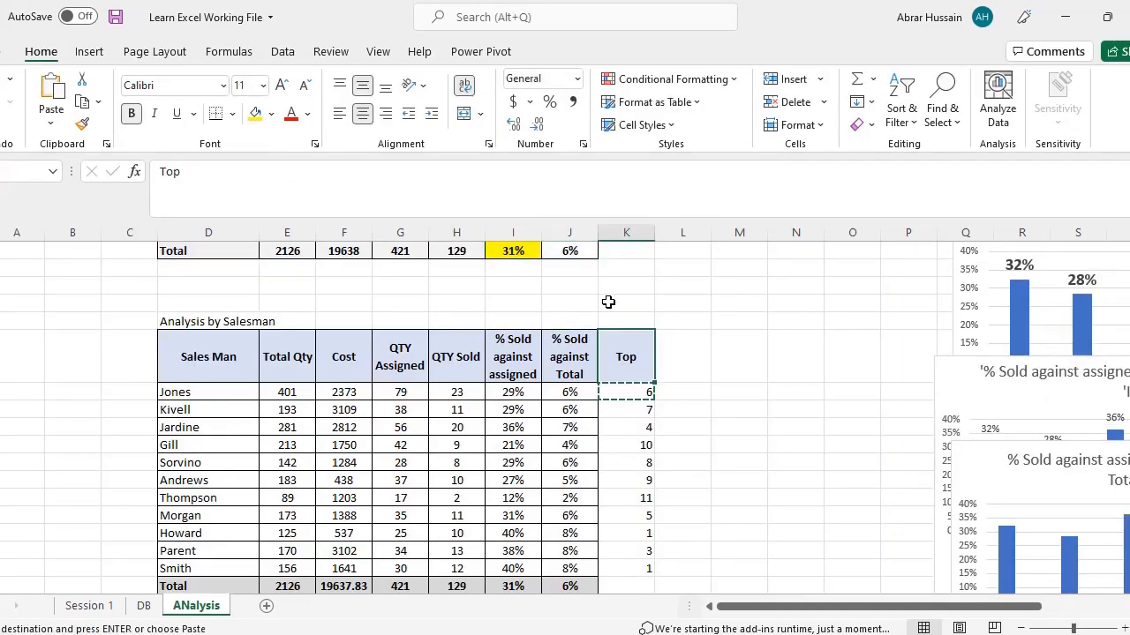
{"action": "scroll", "coordinate": [608, 300], "scroll_direction": "up", "scroll_amount": 4}
{"action": "left_click", "coordinate": [577, 313]}
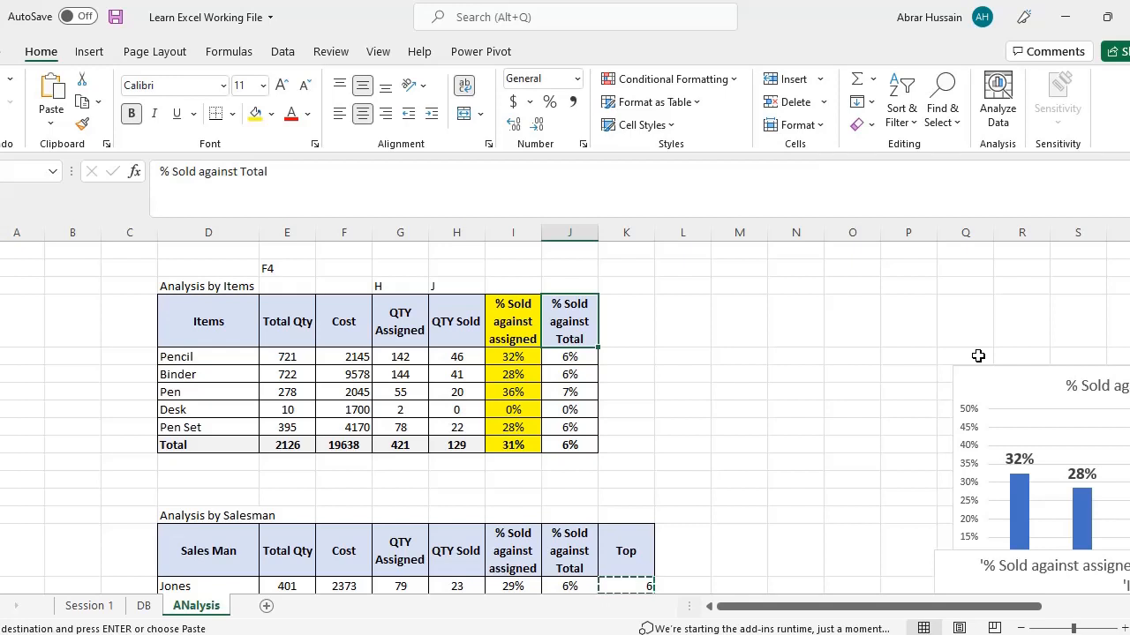
{"action": "key", "text": "ctrl+c"}
{"action": "key", "text": "Right"}
{"action": "key", "text": "ctrl+v"}
{"action": "type", "text": "Rank"}
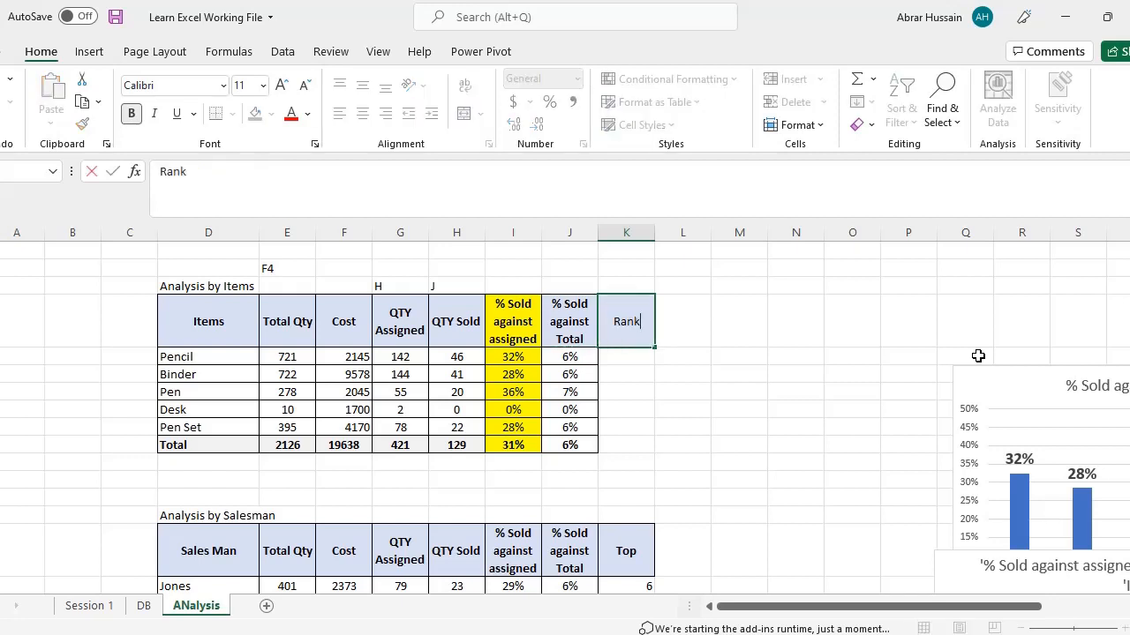
{"action": "key", "text": "Return"}
{"action": "key", "text": "Up"}
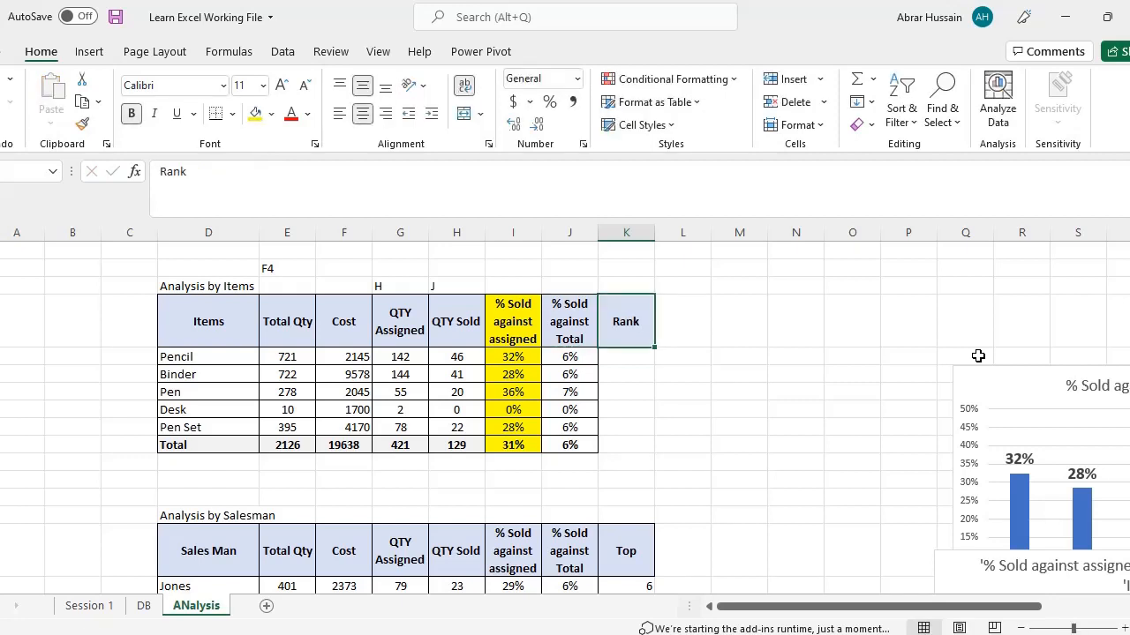
Review the % Sold against assigned column and Pencil's QTY Sold in the Analysis by Items table as the ranking basis.
{"action": "key", "text": "Left"}
{"action": "key", "text": "Left"}
{"action": "key", "text": "ctrl+shift+Down"}
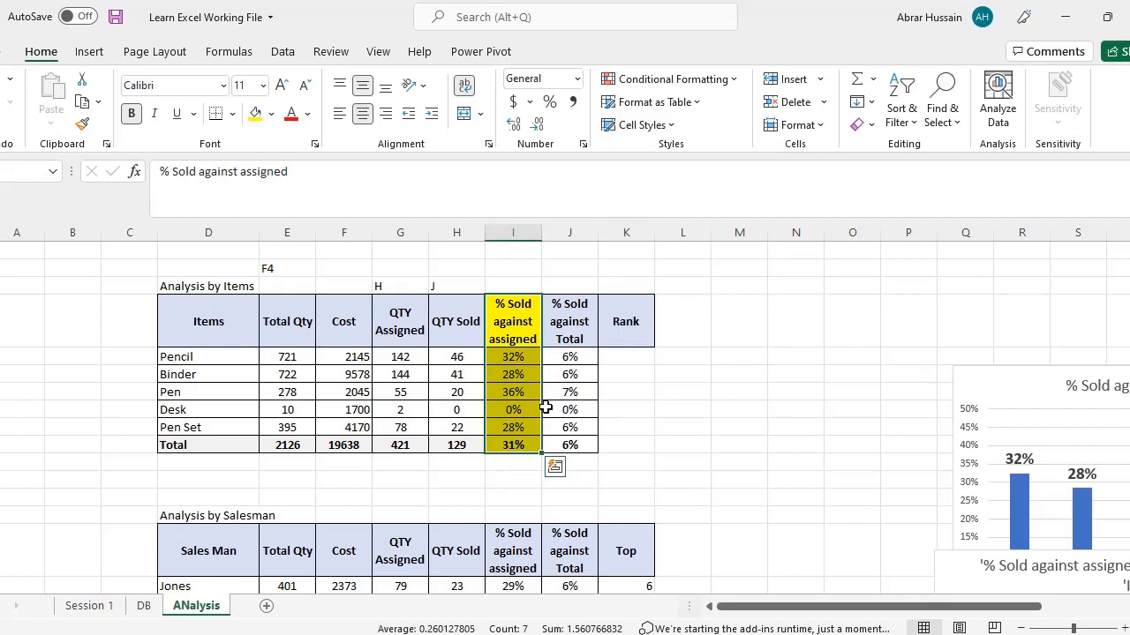
{"action": "left_click", "coordinate": [455, 355]}
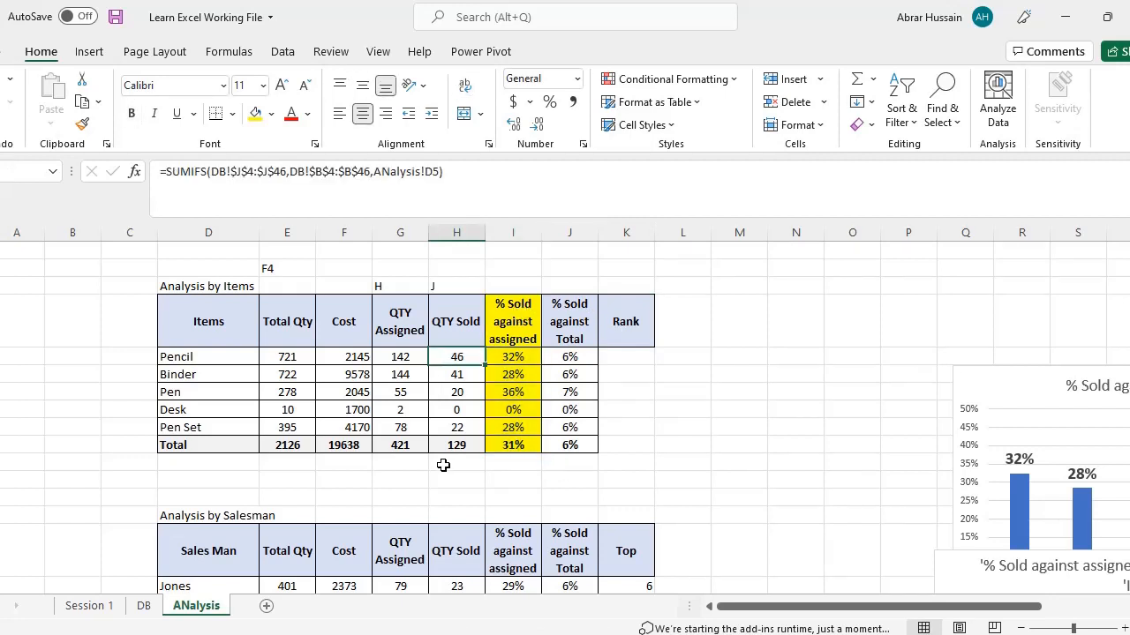
{"action": "left_click", "coordinate": [622, 327]}
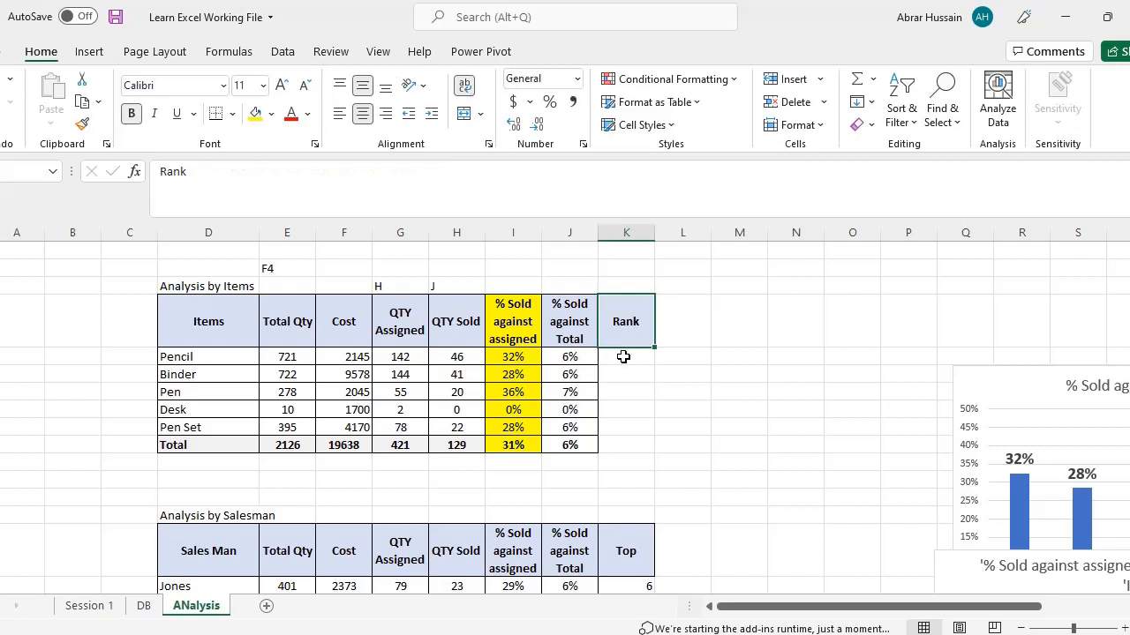
Rank Pencil's % Sold against assigned among all items in descending order with =RANK(I5,I5:I9,0) in its Rank cell.
{"action": "left_click", "coordinate": [621, 356]}
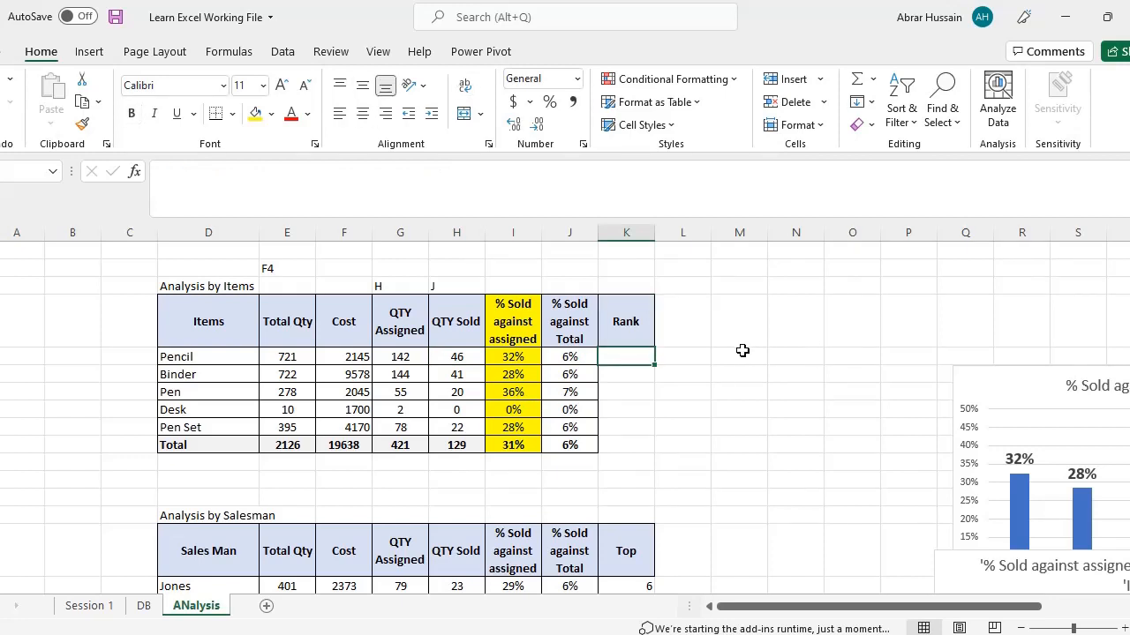
{"action": "type", "text": "="}
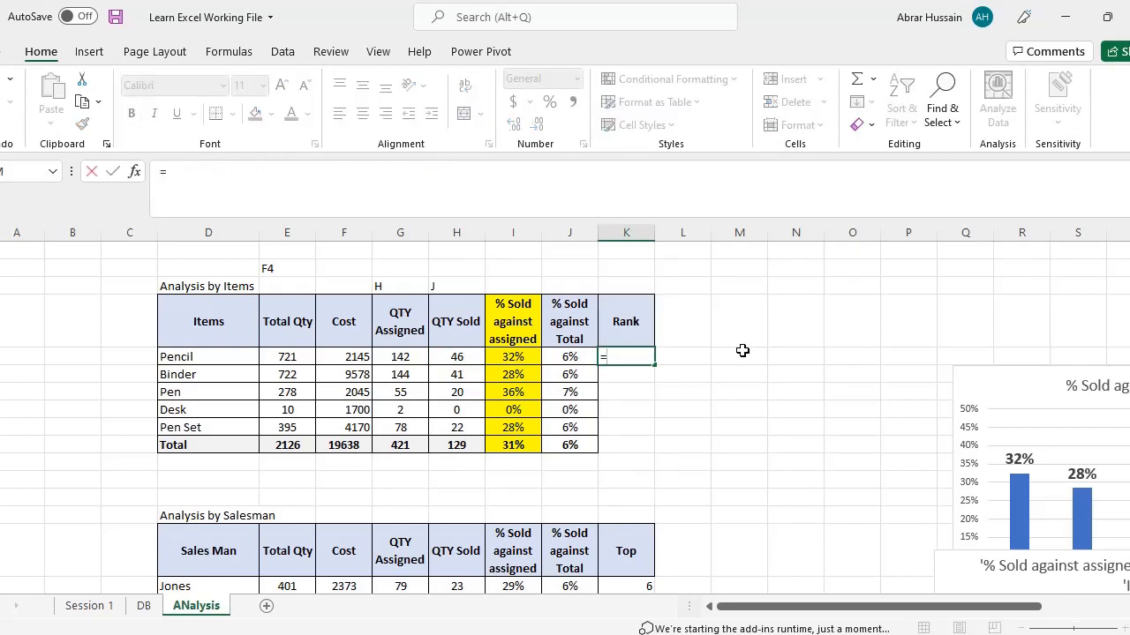
{"action": "type", "text": "RANK"}
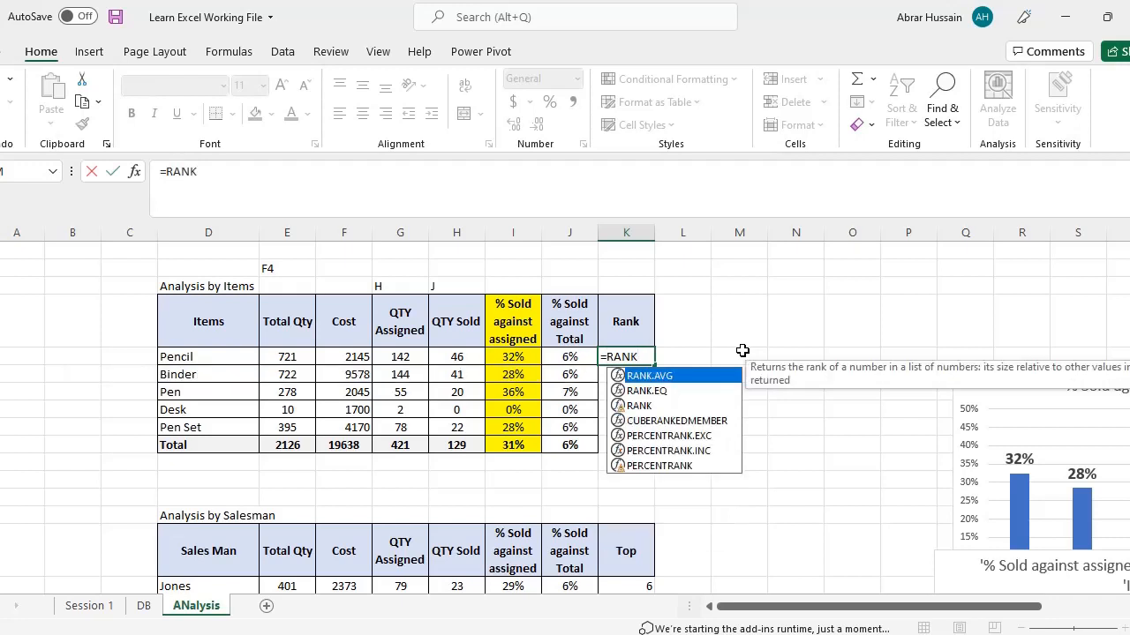
{"action": "type", "text": "("}
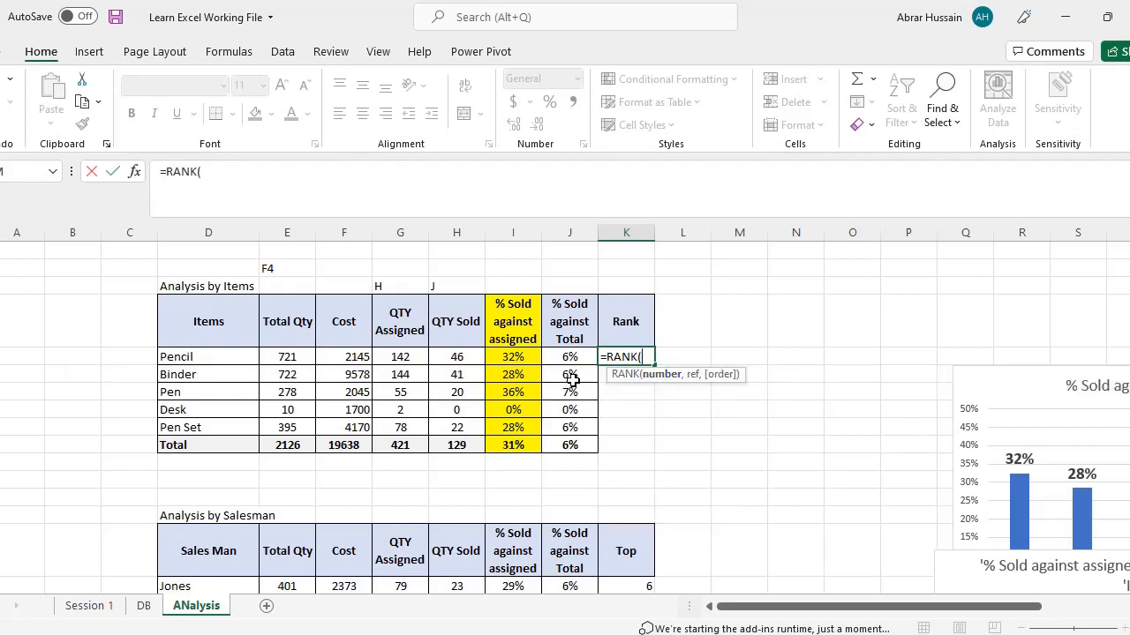
{"action": "left_click", "coordinate": [514, 358]}
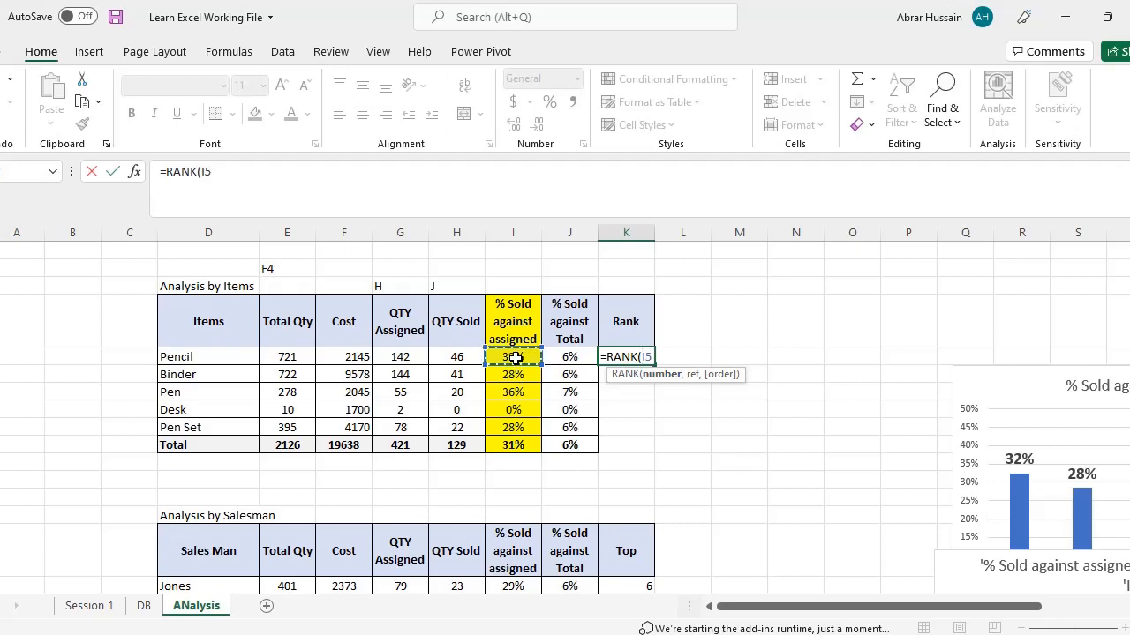
{"action": "type", "text": ","}
{"action": "left_click_drag", "start_coordinate": [514, 357], "coordinate": [514, 428]}
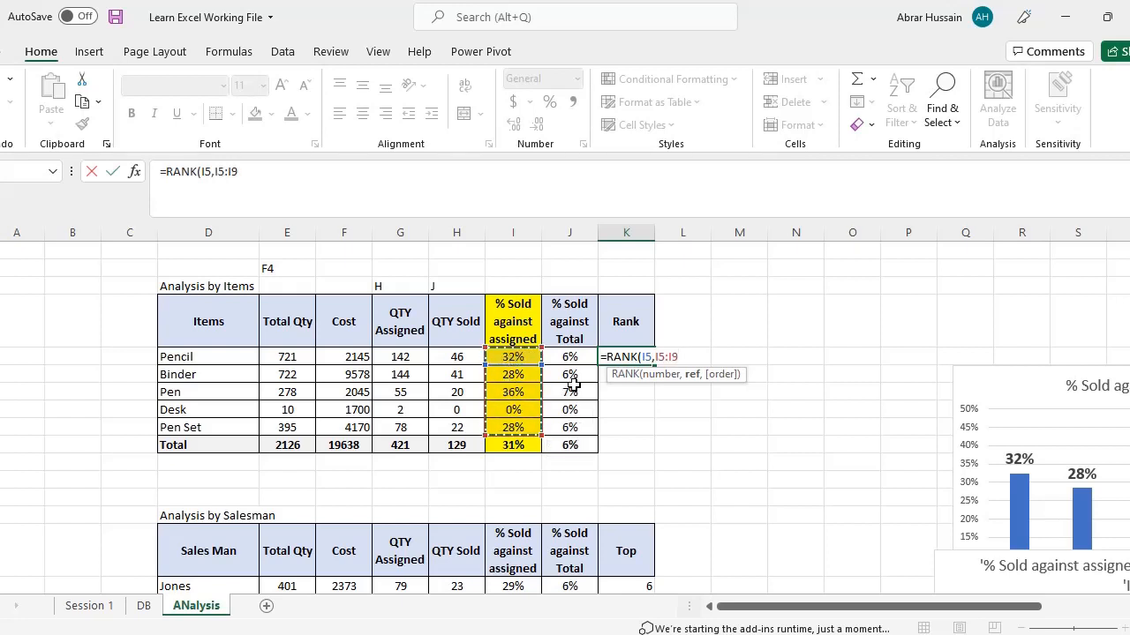
{"action": "type", "text": ","}
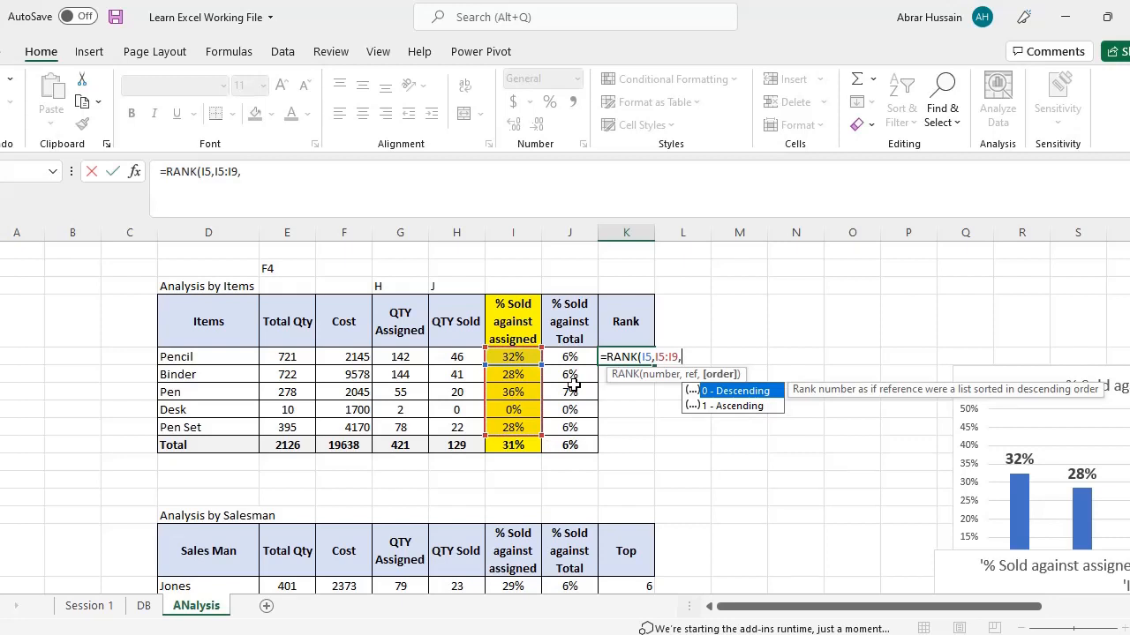
{"action": "double_click", "coordinate": [734, 393]}
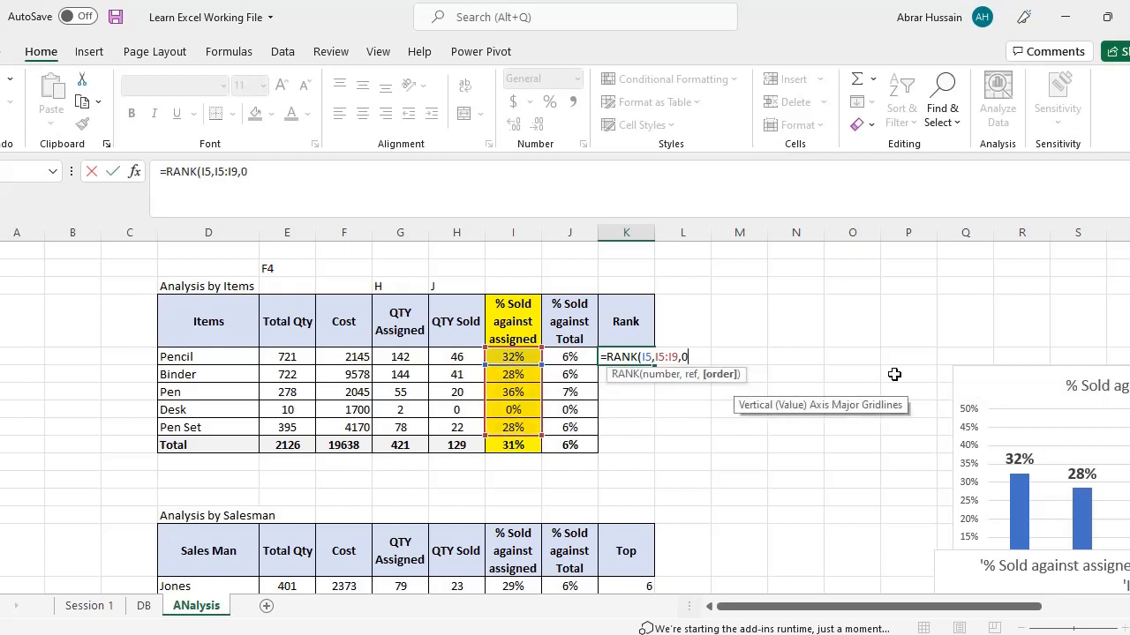
{"action": "type", "text": ")"}
{"action": "key", "text": "Return"}
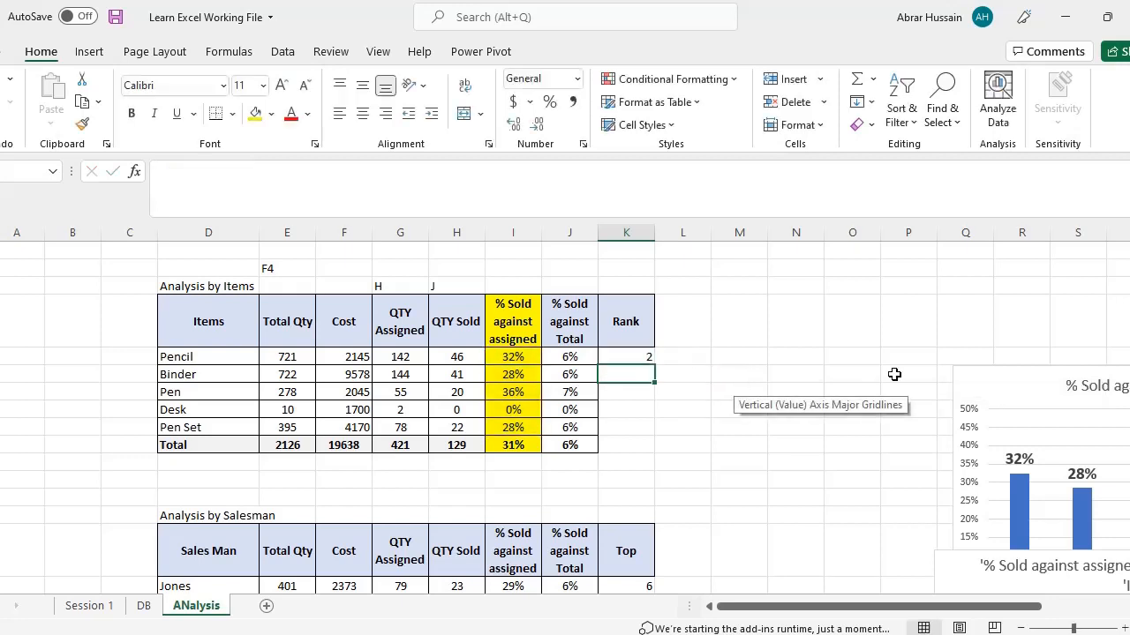
Check the cell references used by the Rank formula in the Pencil row.
{"action": "key", "text": "Up"}
{"action": "key", "text": "F2"}
{"action": "key", "text": "Escape"}
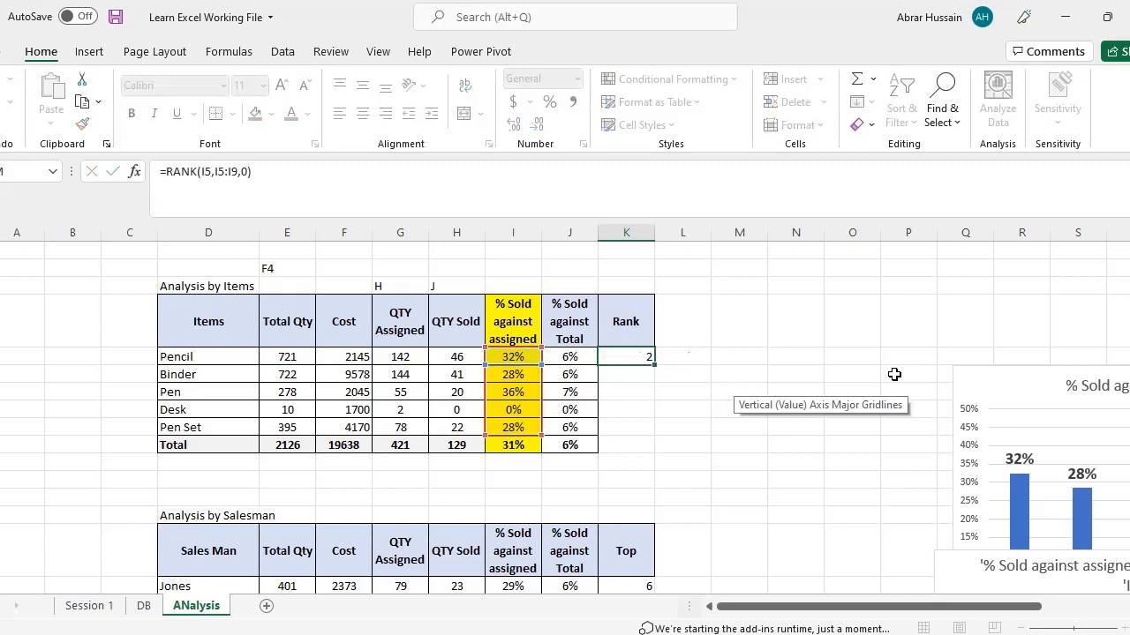
Review the % Sold against assigned values from Pencil to Pen Set and the Rank formula in the Pencil row.
{"action": "key", "text": "Left"}
{"action": "key", "text": "Left"}
{"action": "key", "text": "ctrl+shift+Down"}
{"action": "key", "text": "shift+Up"}
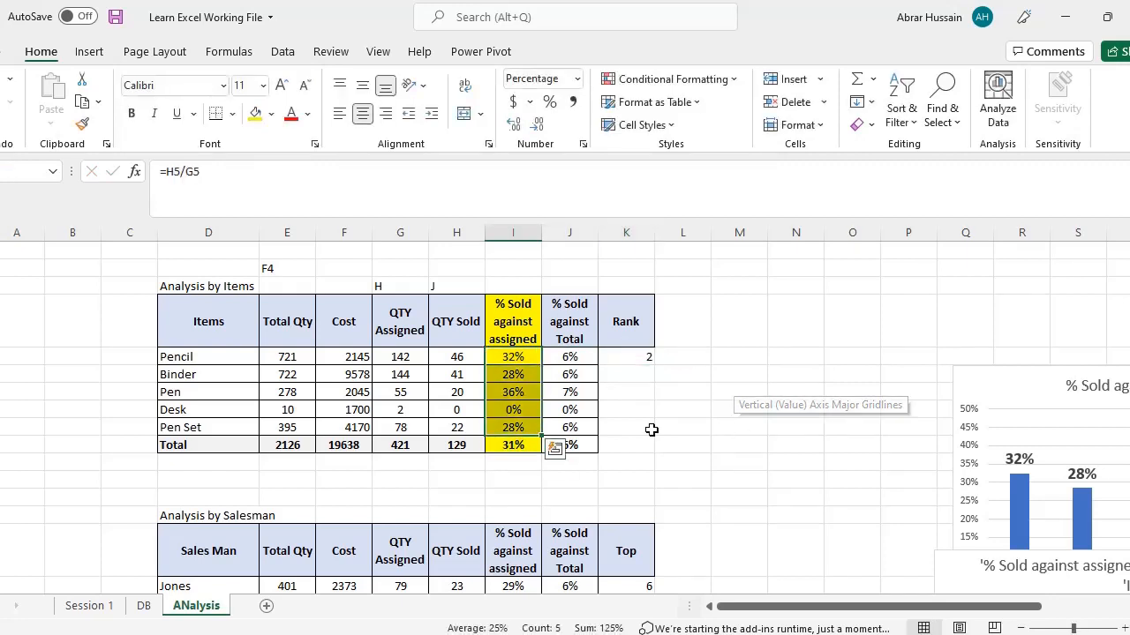
{"action": "left_click", "coordinate": [505, 354]}
{"action": "left_click", "coordinate": [631, 356]}
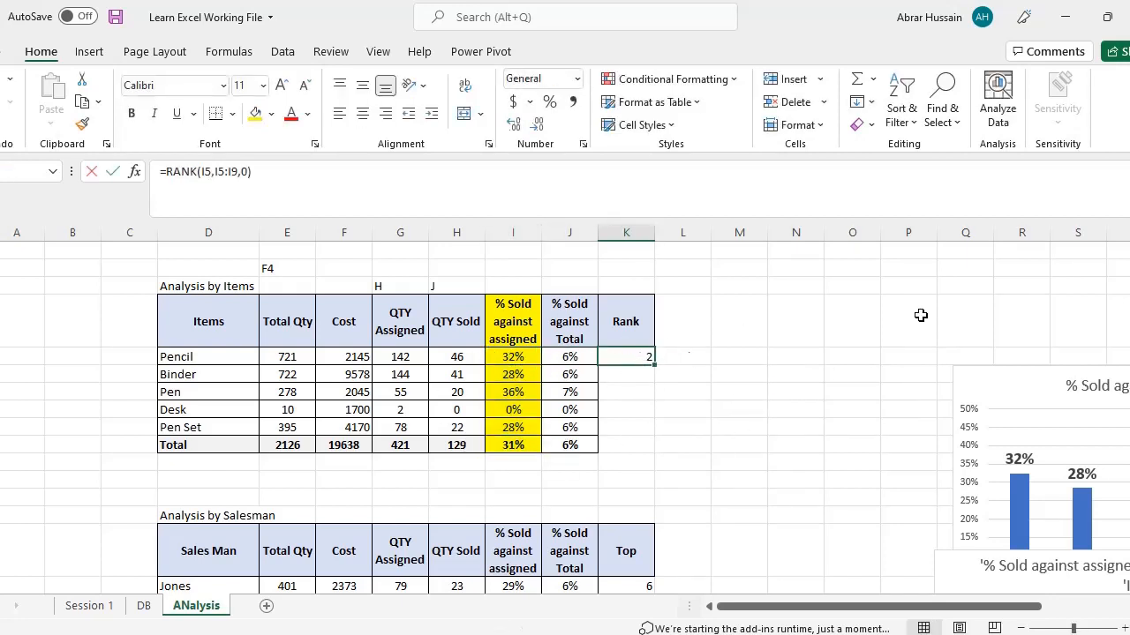
{"action": "key", "text": "F2"}
{"action": "key", "text": "Escape"}
Copy Pencil's Rank formula with its relative range into the Binder, Pen, Desk and Pen Set rows.
{"action": "key", "text": "ctrl+c"}
{"action": "key", "text": "Down"}
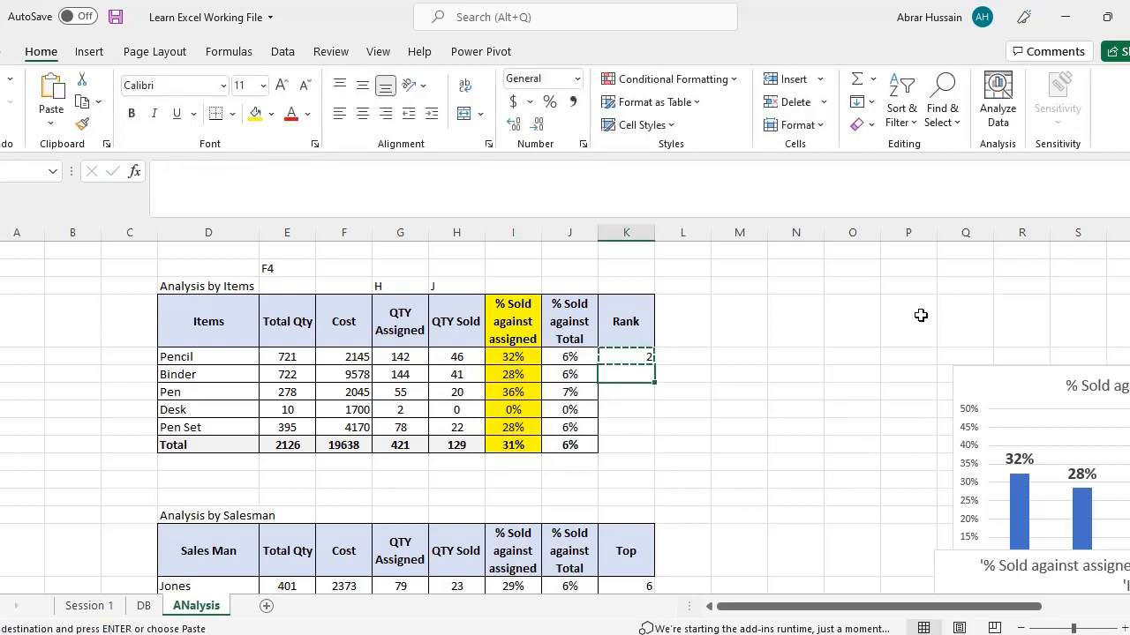
{"action": "key", "text": "ctrl+v"}
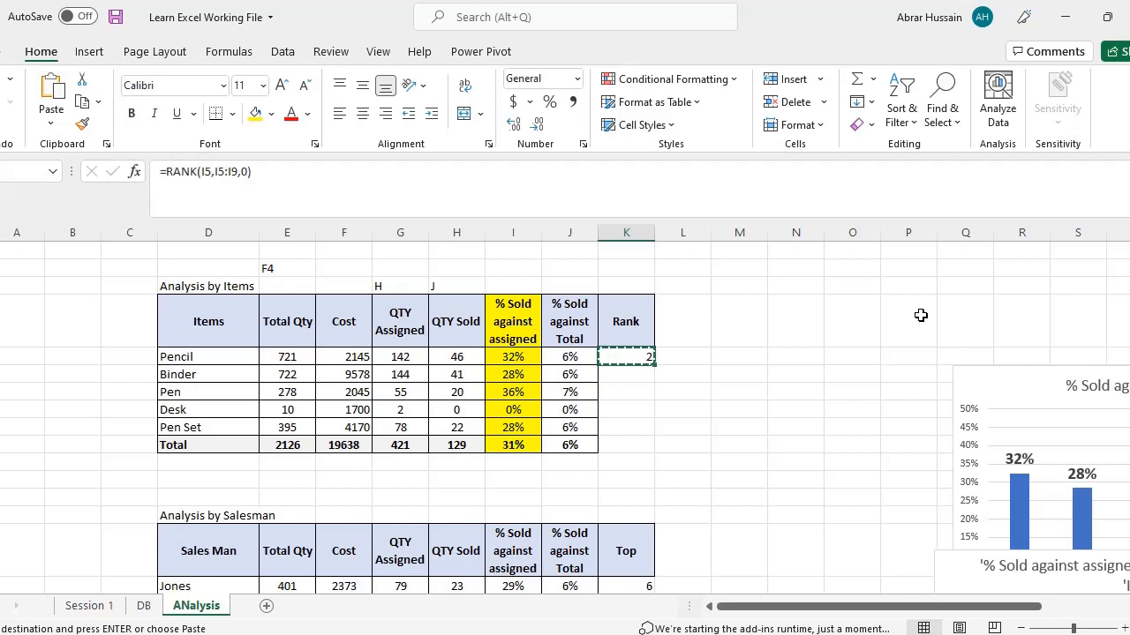
{"action": "key", "text": "Down"}
{"action": "key", "text": "ctrl+v"}
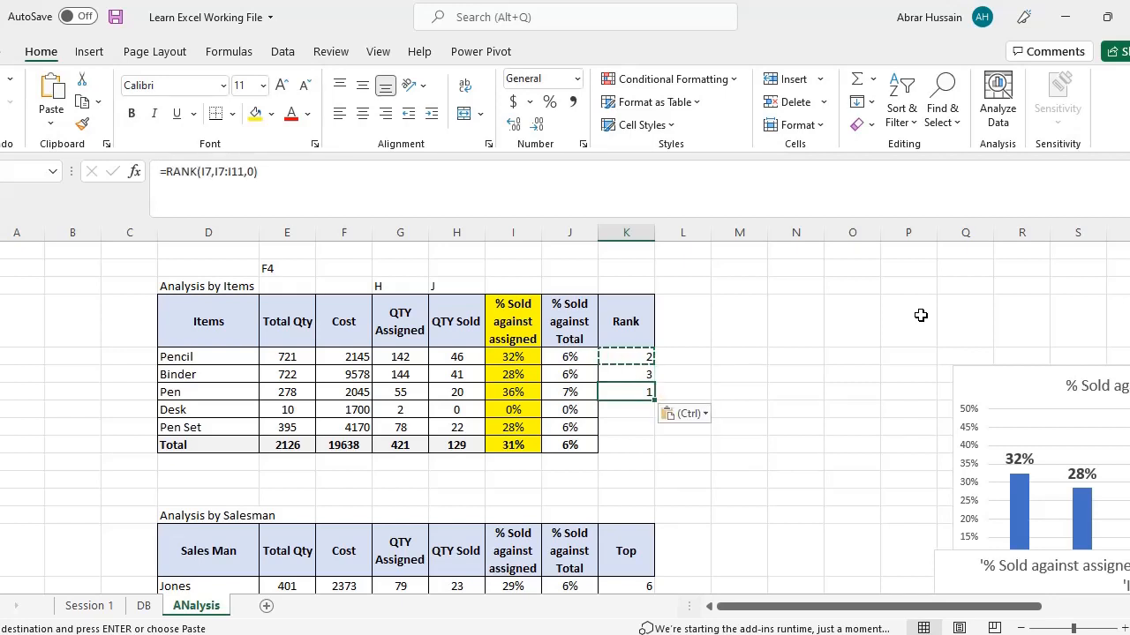
{"action": "key", "text": "Down"}
{"action": "key", "text": "ctrl+v"}
{"action": "key", "text": "Down"}
{"action": "key", "text": "ctrl+v"}
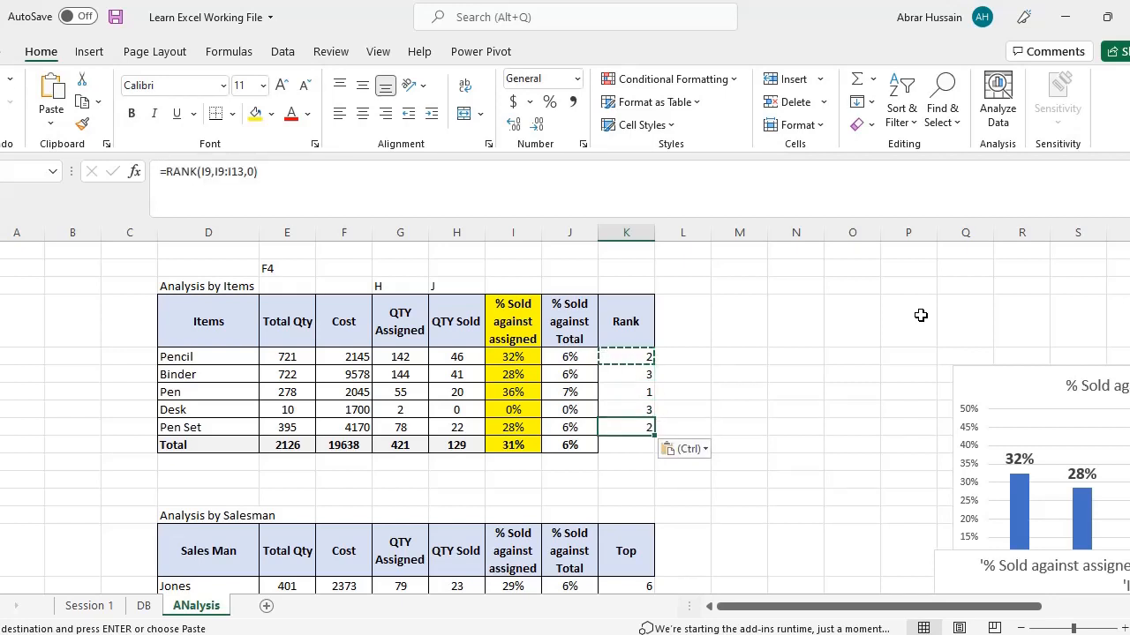
Check which cells Pencil's Rank formula refers to in the % Sold against assigned column.
{"action": "key", "text": "Up"}
{"action": "key", "text": "Up"}
{"action": "key", "text": "Up"}
{"action": "key", "text": "Up"}
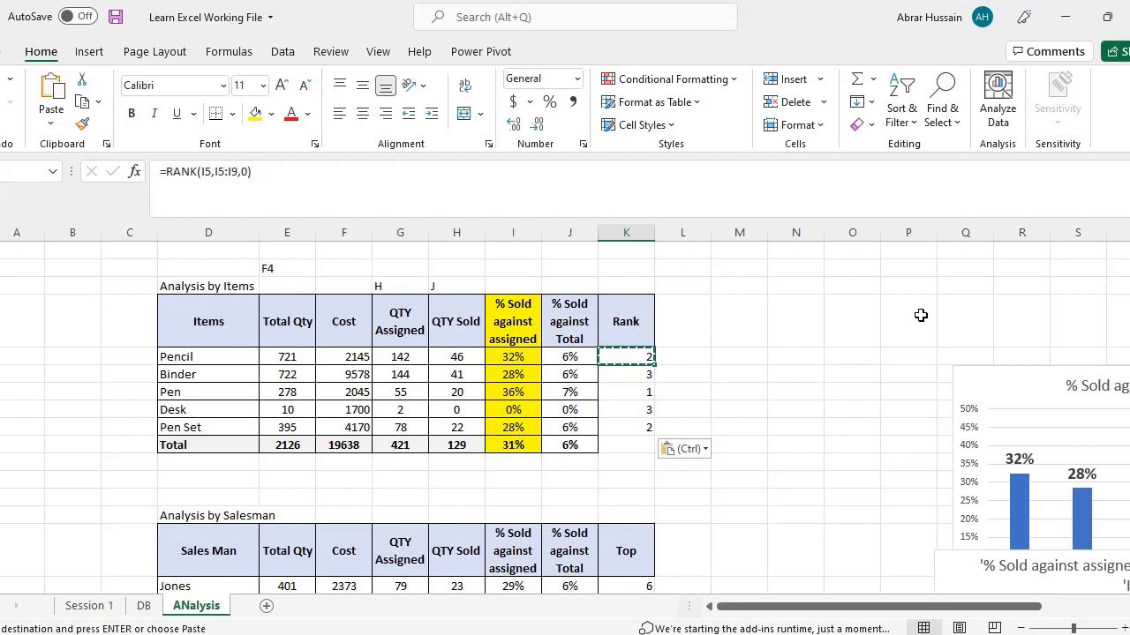
{"action": "key", "text": "F2"}
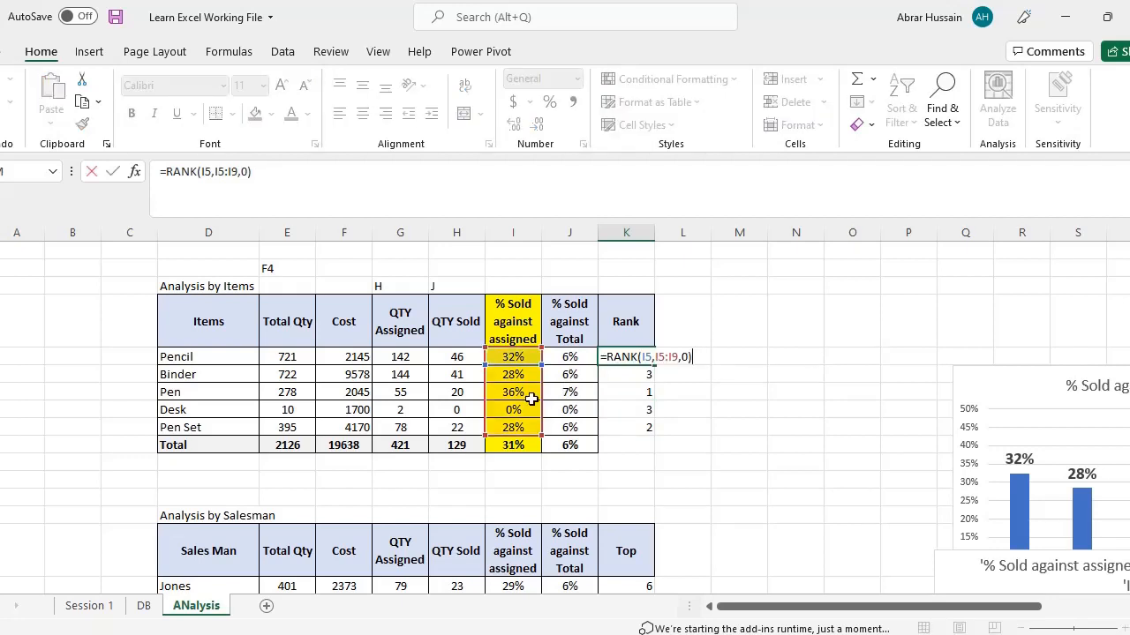
{"action": "key", "text": "Return"}
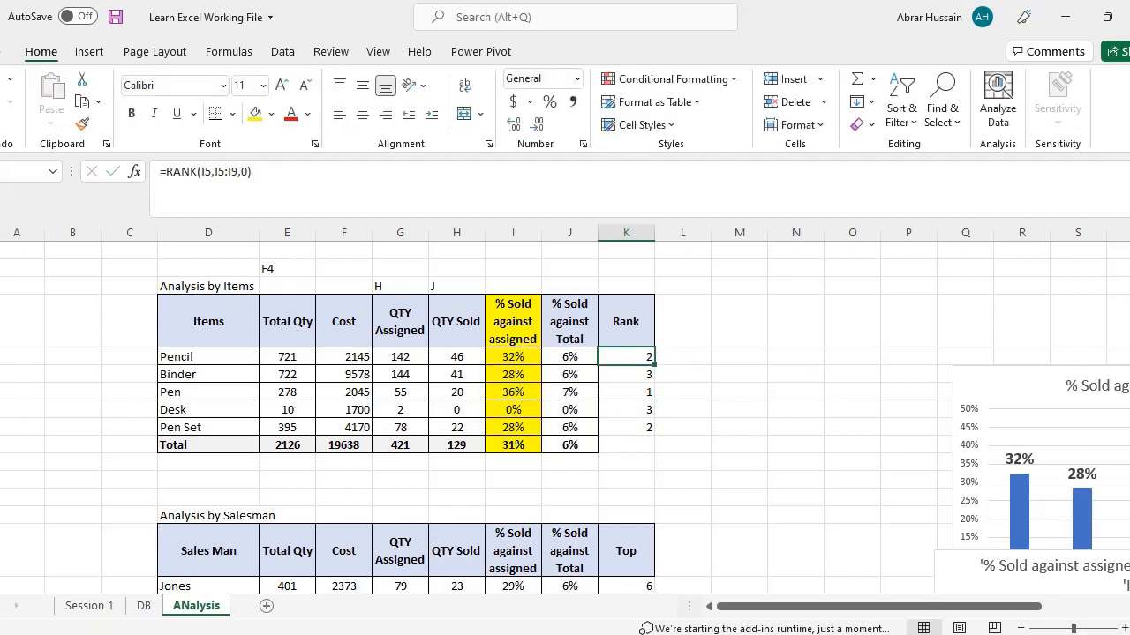
{"action": "key", "text": "F2"}
{"action": "key", "text": "Escape"}
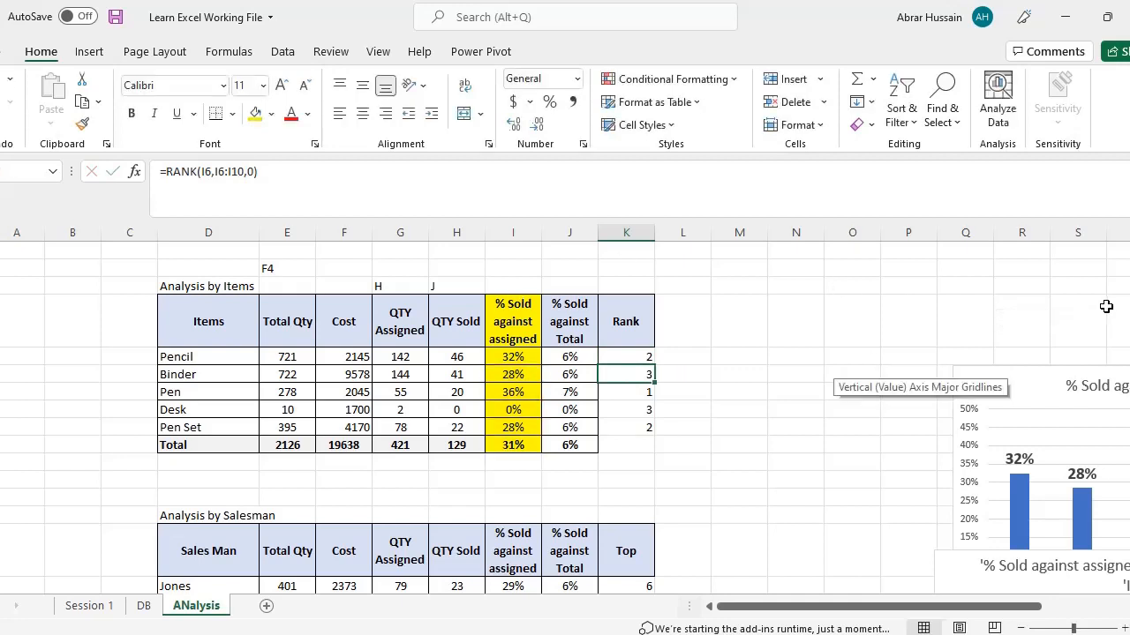
Make the comparison range in Pencil's Rank formula absolute so it reads =RANK(I5,$I$5:$I$9,0).
{"action": "key", "text": "Up"}
{"action": "key", "text": "F2"}
{"action": "key", "text": "Left"}
{"action": "key", "text": "Left"}
{"action": "key", "text": "Left"}
{"action": "key", "text": "Left"}
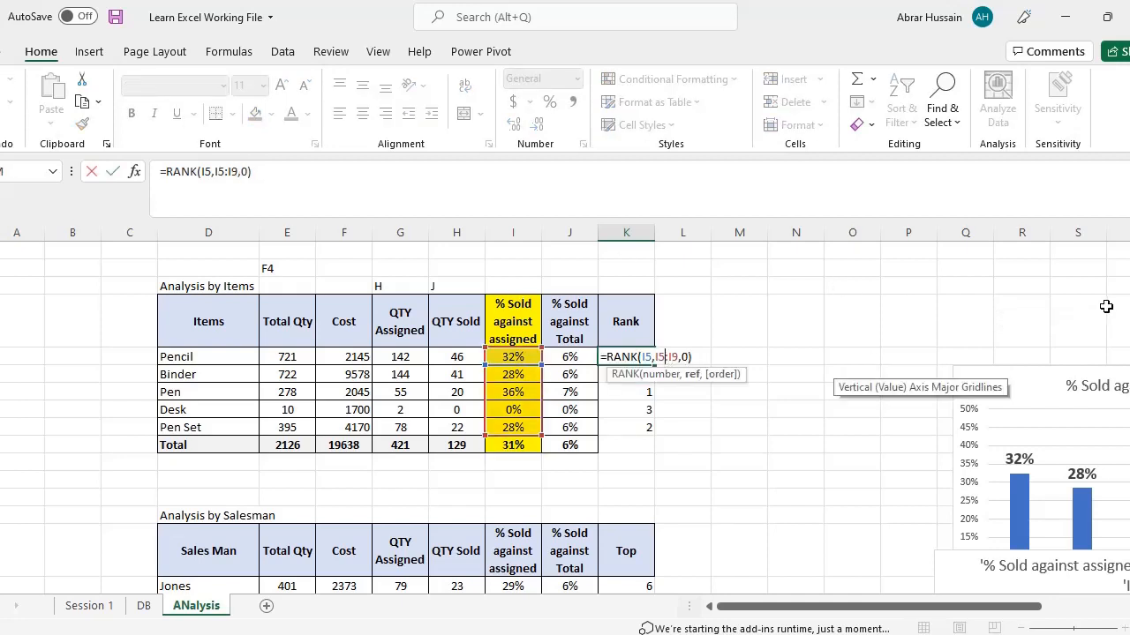
{"action": "key", "text": "shift+Left"}
{"action": "key", "text": "shift+Left"}
{"action": "key", "text": "shift+Left"}
{"action": "key", "text": "shift+Left"}
{"action": "key", "text": "F4"}
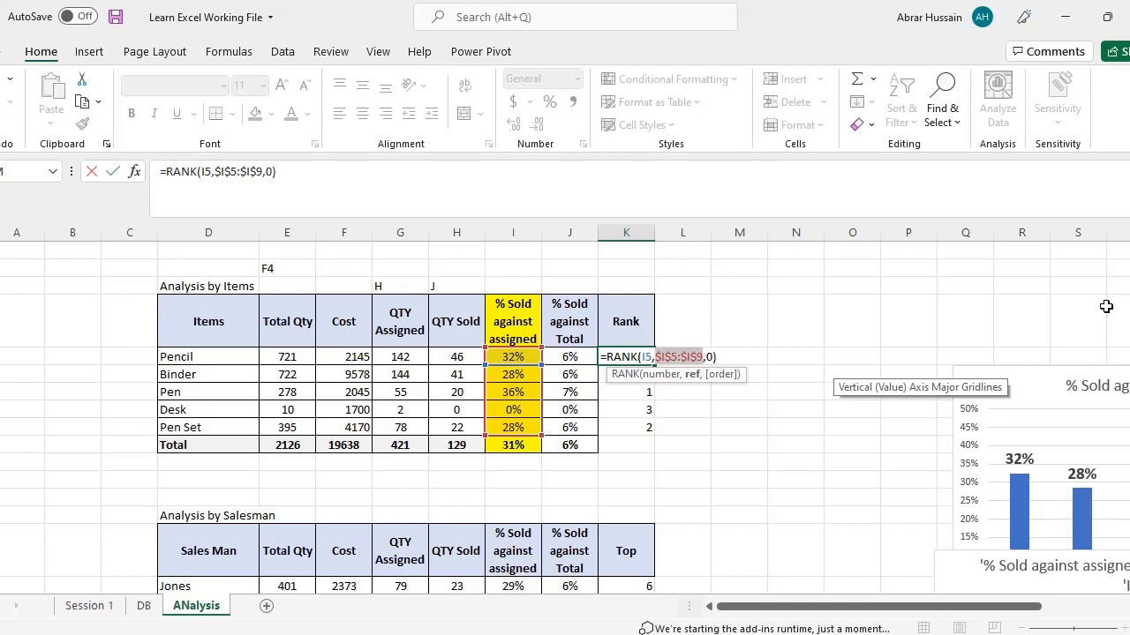
{"action": "key", "text": "Return"}
Examine the relative number reference and the locked comparison range in Pencil's Rank formula.
{"action": "key", "text": "Up"}
{"action": "key", "text": "F2"}
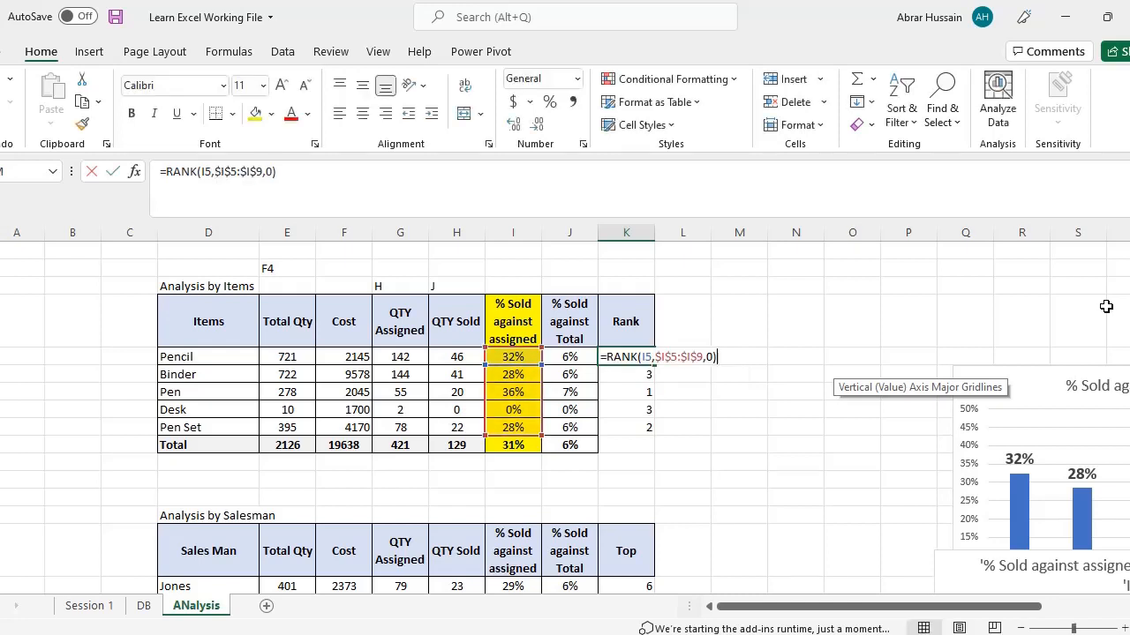
{"action": "key", "text": "Escape"}
{"action": "key", "text": "F2"}
{"action": "key", "text": "Left"}
{"action": "key", "text": "Left"}
{"action": "key", "text": "Left"}
{"action": "key", "text": "Left"}
{"action": "key", "text": "Left"}
{"action": "key", "text": "Left"}
{"action": "key", "text": "Left"}
{"action": "key", "text": "Left"}
{"action": "key", "text": "Left"}
{"action": "key", "text": "Left"}
{"action": "key", "text": "Left"}
{"action": "key", "text": "Left"}
{"action": "key", "text": "Left"}
{"action": "key", "text": "Left"}
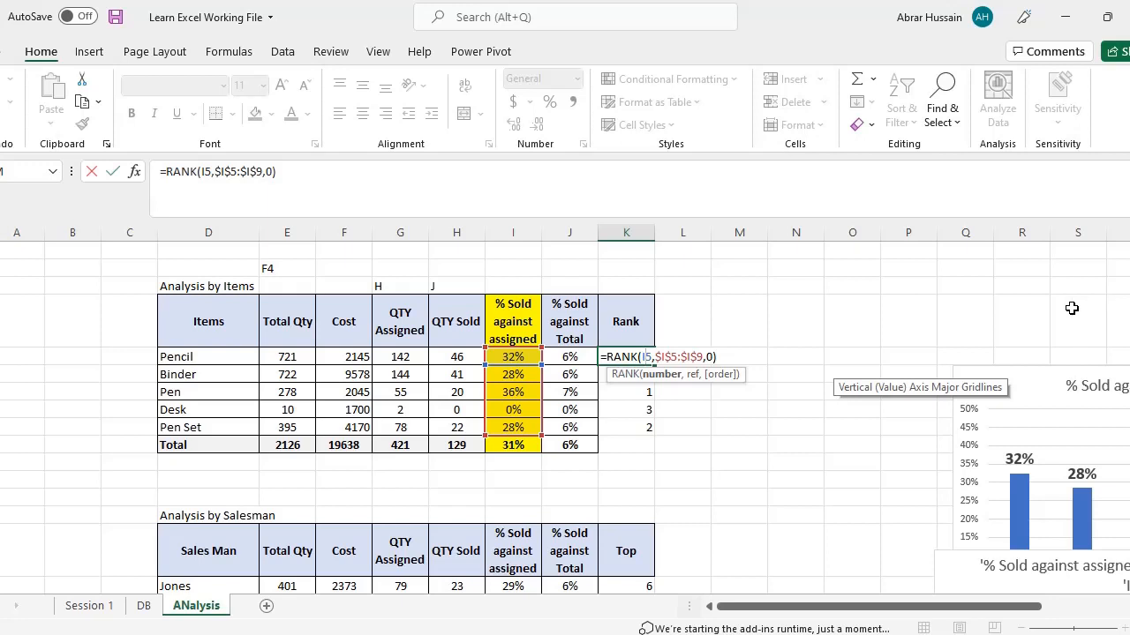
{"action": "key", "text": "Return"}
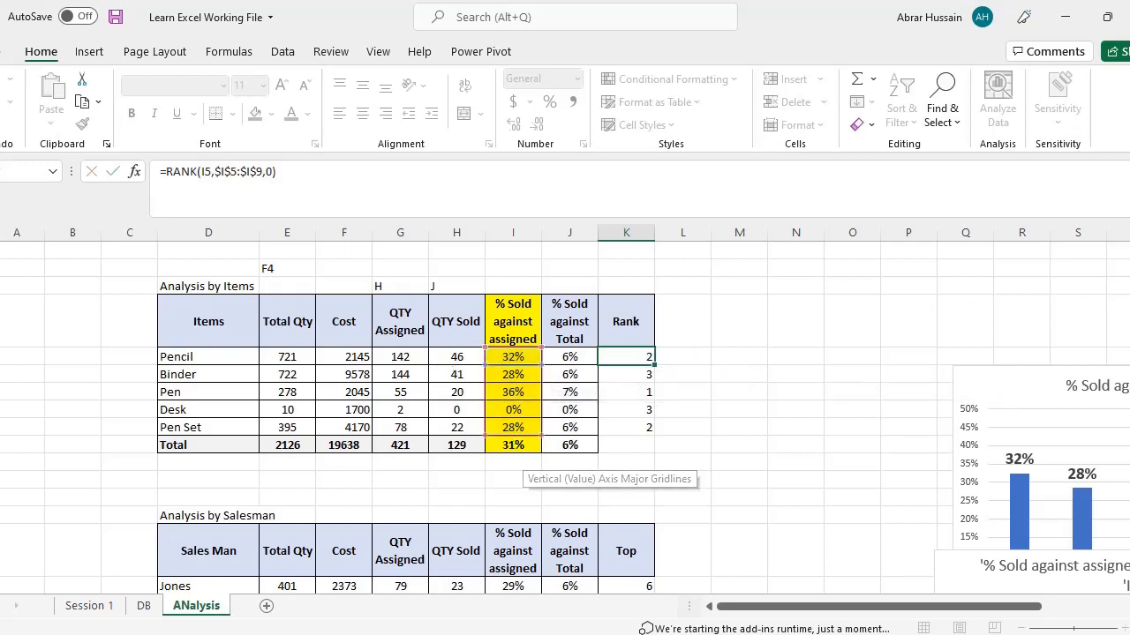
Compare the range used by Binder's Rank formula with the locked range in Pencil's formula.
{"action": "key", "text": "F2"}
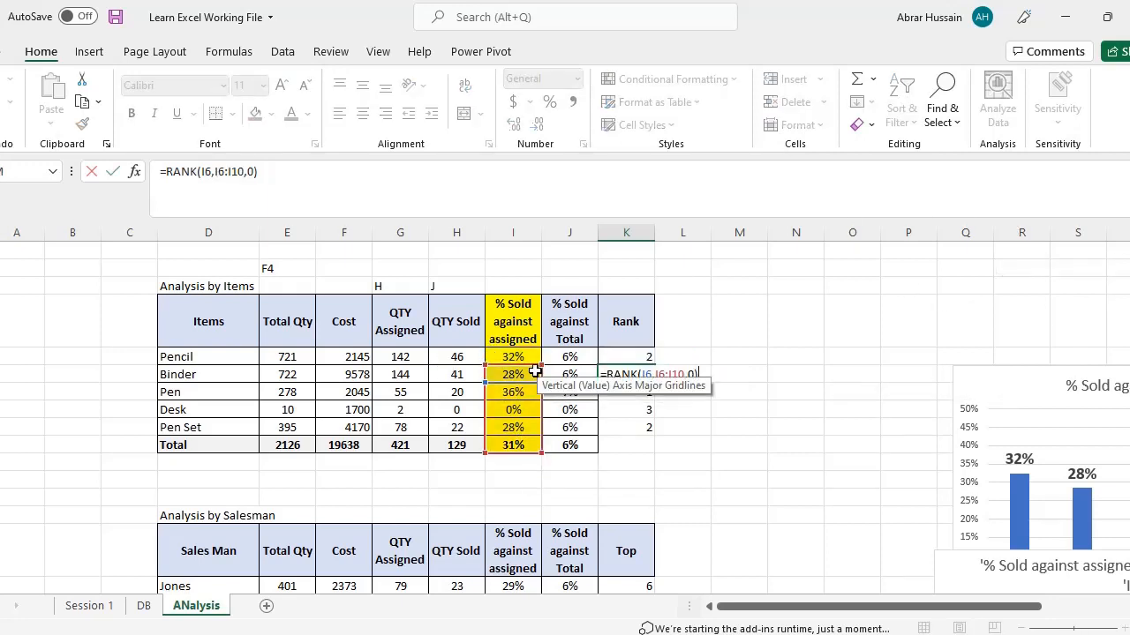
{"action": "key", "text": "Escape"}
{"action": "key", "text": "Up"}
{"action": "key", "text": "F2"}
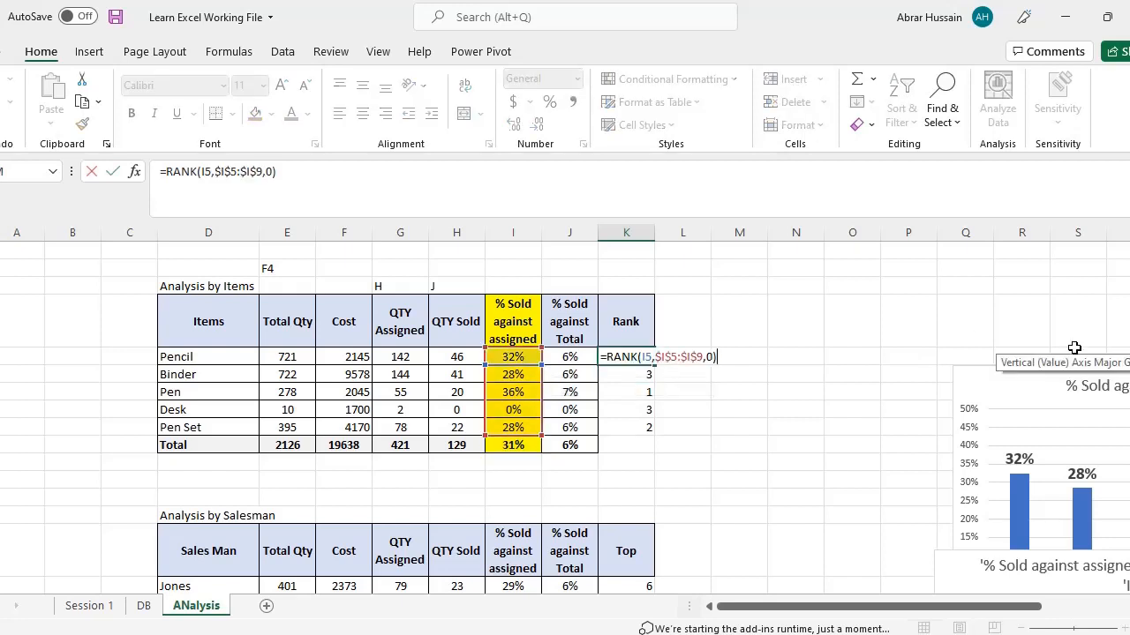
{"action": "key", "text": "Escape"}
Copy Pencil's Rank formula with the locked range $I$5:$I$9 into the Binder, Pen, Desk and Pen Set rows.
{"action": "key", "text": "ctrl+c"}
{"action": "key", "text": "Down"}
{"action": "key", "text": "ctrl+v"}
{"action": "key", "text": "Down"}
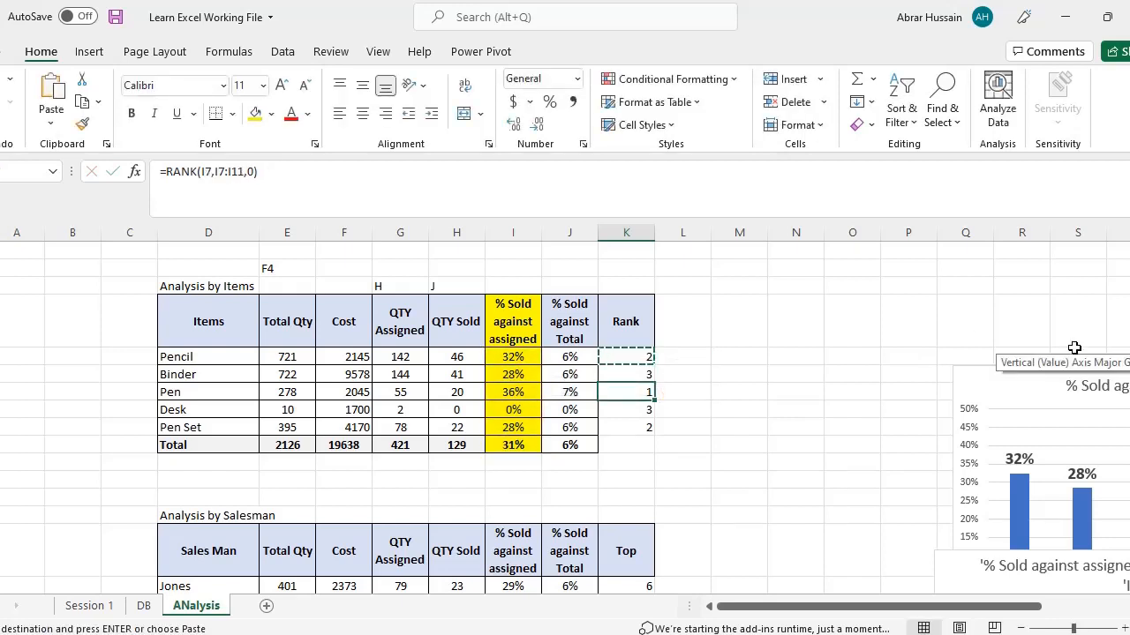
{"action": "key", "text": "ctrl+v"}
{"action": "key", "text": "Down"}
{"action": "key", "text": "ctrl+v"}
{"action": "key", "text": "Down"}
{"action": "key", "text": "ctrl+v"}
Center the Rank values horizontally for all items from Pencil to Pen Set.
{"action": "key", "text": "Up"}
{"action": "key", "text": "Up"}
{"action": "key", "text": "Up"}
{"action": "key", "text": "Up"}
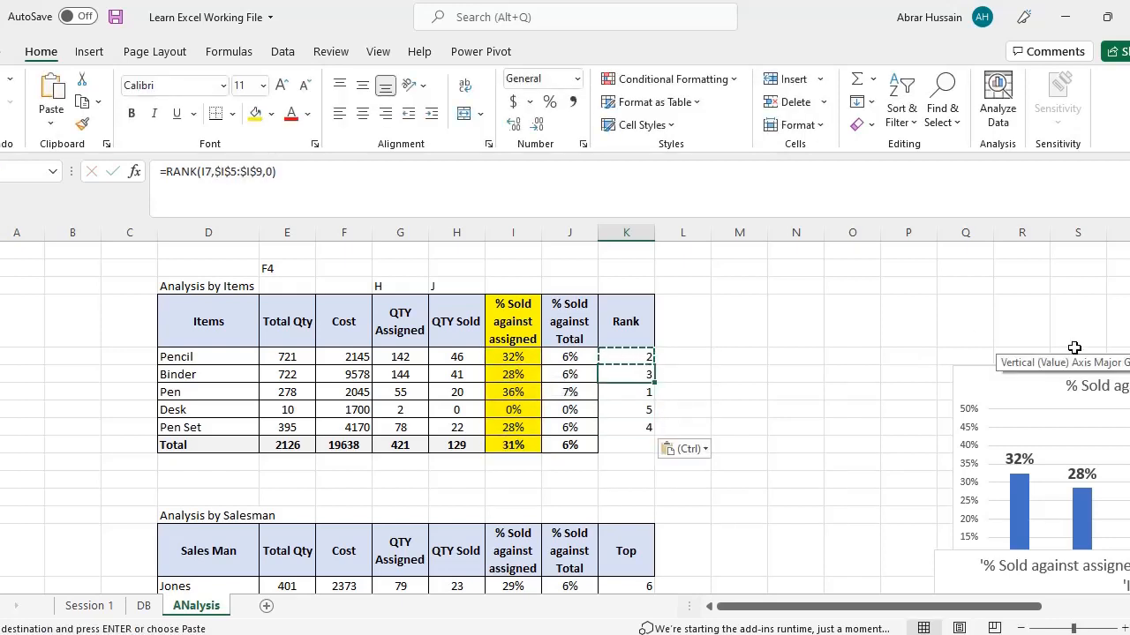
{"action": "key", "text": "shift+Down"}
{"action": "key", "text": "shift+Down"}
{"action": "key", "text": "shift+Down"}
{"action": "key", "text": "shift+Down"}
{"action": "left_click", "coordinate": [362, 113]}
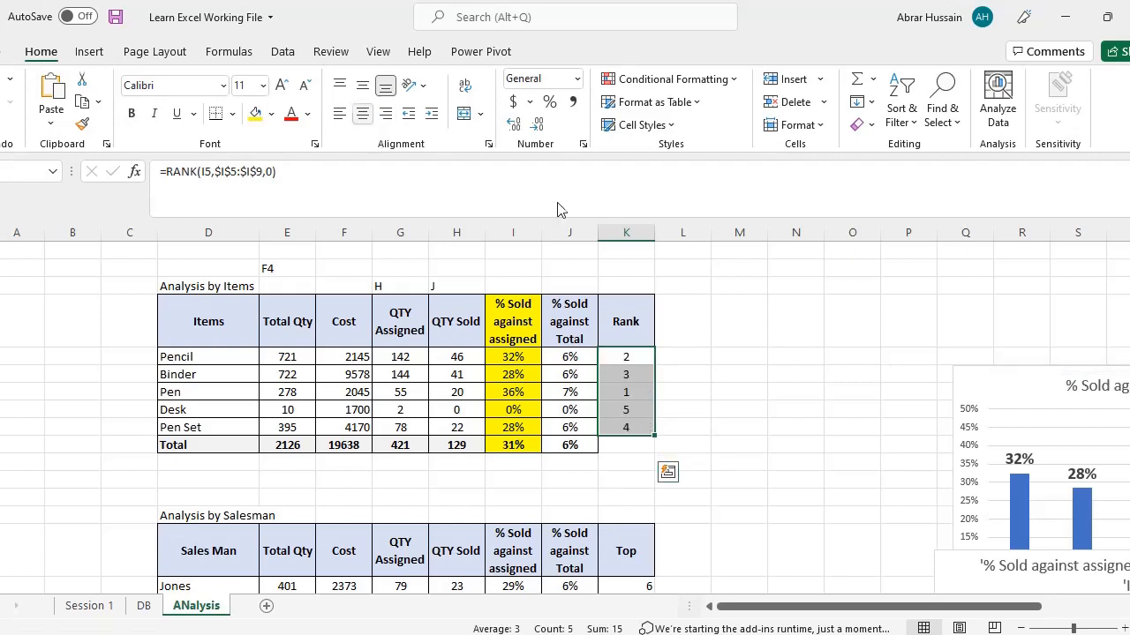
Check Pen's Rank formula against its % Sold against assigned value.
{"action": "left_click", "coordinate": [629, 393]}
{"action": "key", "text": "F2"}
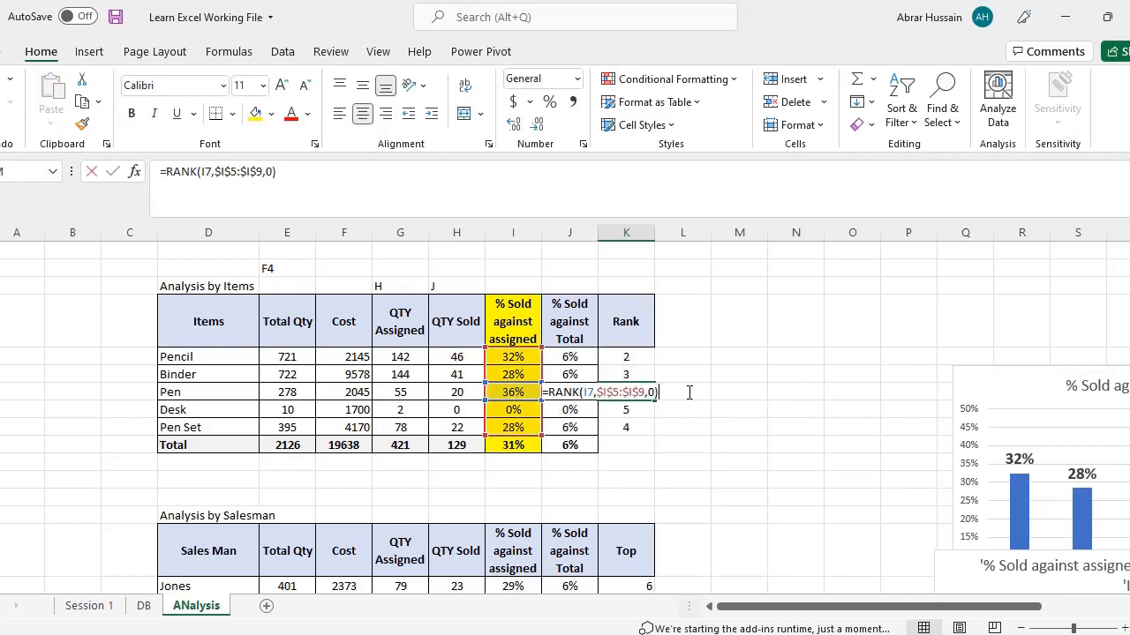
{"action": "left_click", "coordinate": [520, 390]}
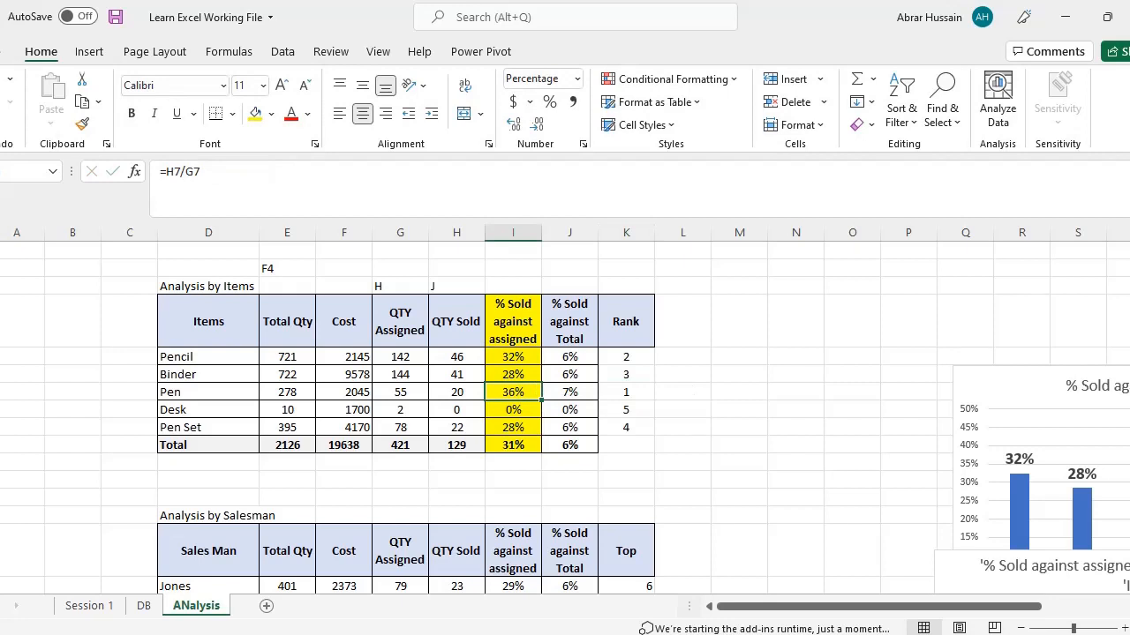
{"action": "key", "text": "Right"}
{"action": "key", "text": "Right"}
{"action": "key", "text": "Down"}
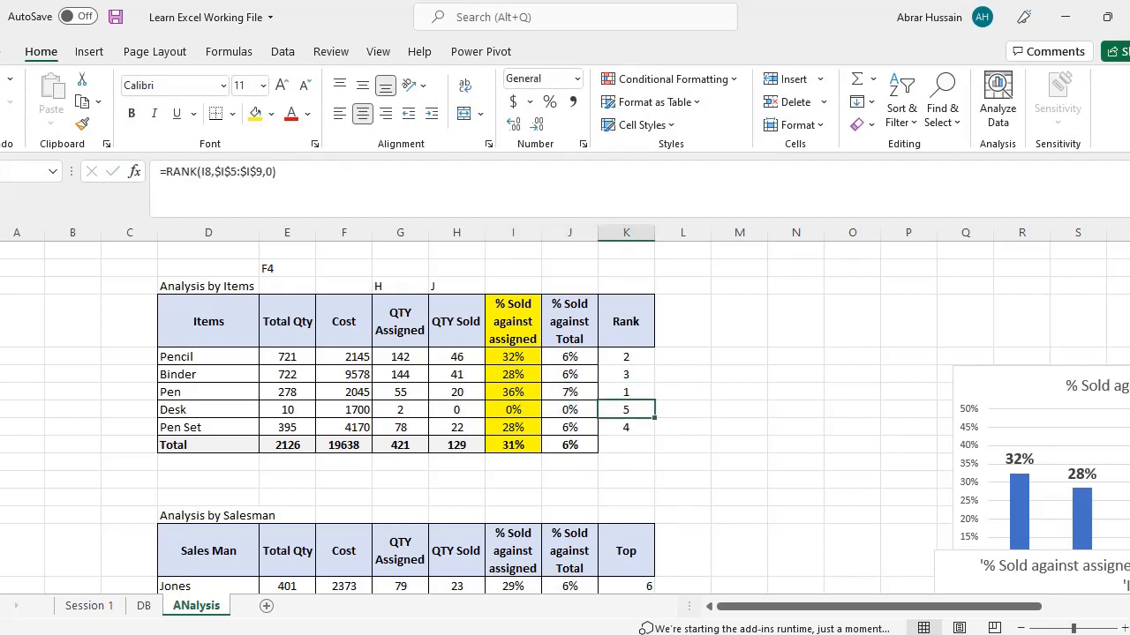
Check the Rank formulas of Desk and Pencil, and review the ranks down to Pen Set.
{"action": "key", "text": "Left"}
{"action": "key", "text": "Left"}
{"action": "key", "text": "F2"}
{"action": "key", "text": "Escape"}
{"action": "key", "text": "Right"}
{"action": "key", "text": "Right"}
{"action": "key", "text": "F2"}
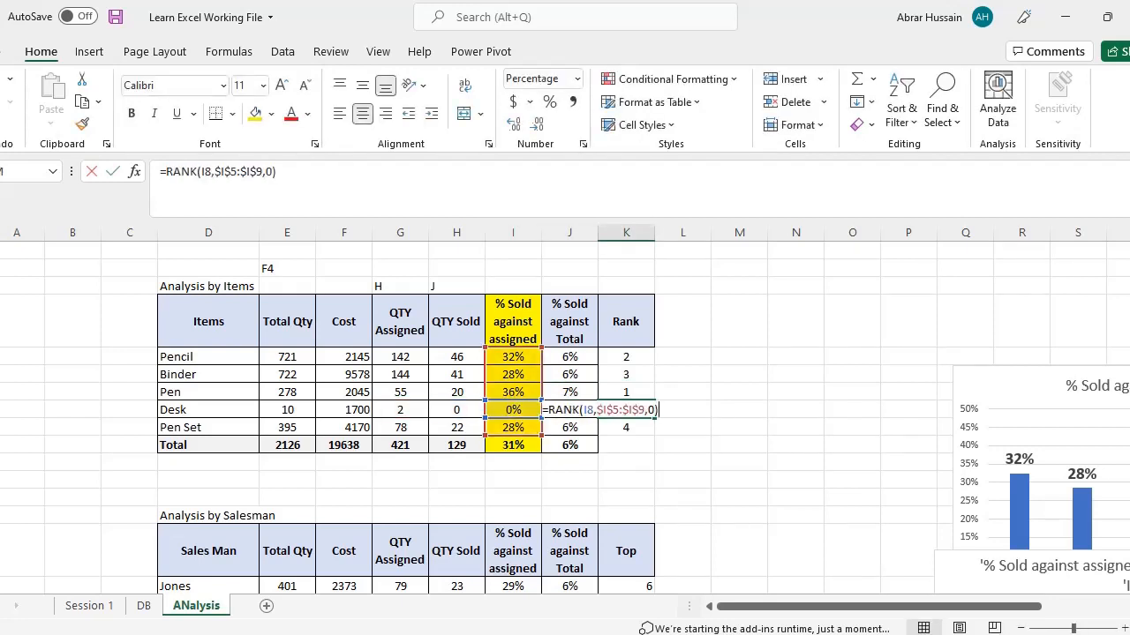
{"action": "key", "text": "Escape"}
{"action": "key", "text": "Up"}
{"action": "key", "text": "Up"}
{"action": "key", "text": "Up"}
{"action": "key", "text": "F2"}
{"action": "key", "text": "Escape"}
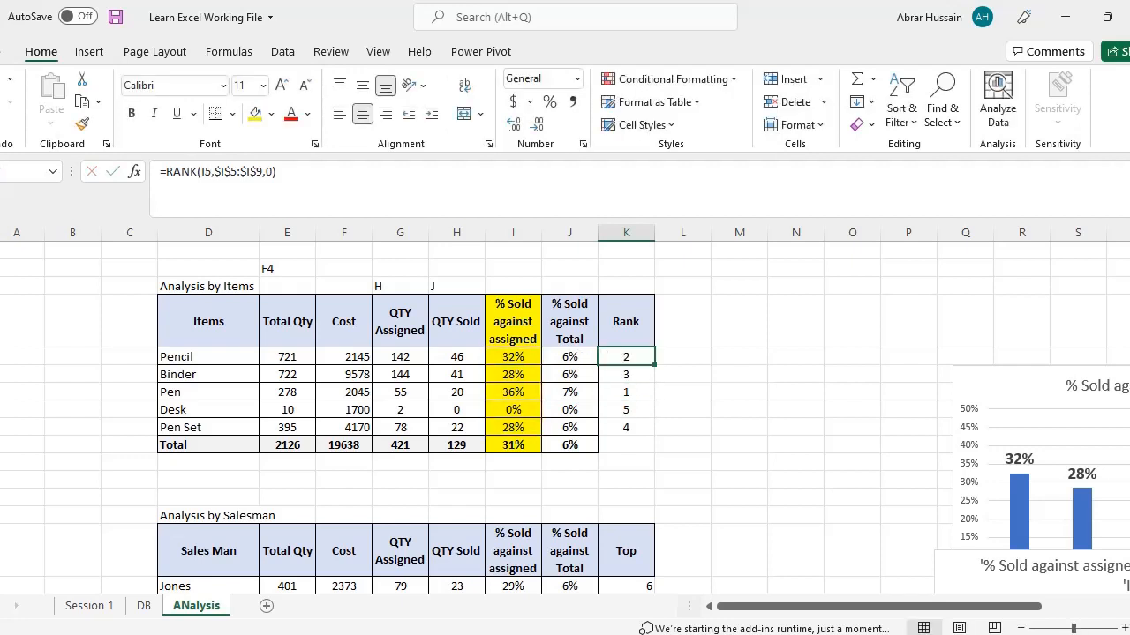
{"action": "left_click_drag", "start_coordinate": [654, 365], "coordinate": [654, 435]}
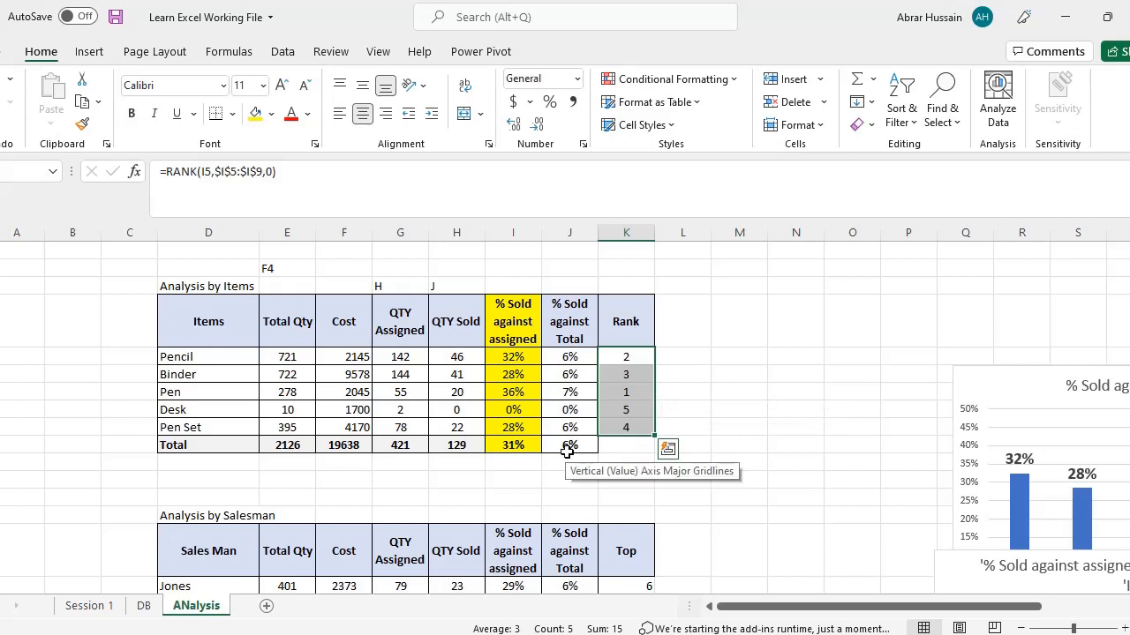
Fill the Total row's % Sold against Total cell across into the Rank column.
{"action": "left_click", "coordinate": [590, 447]}
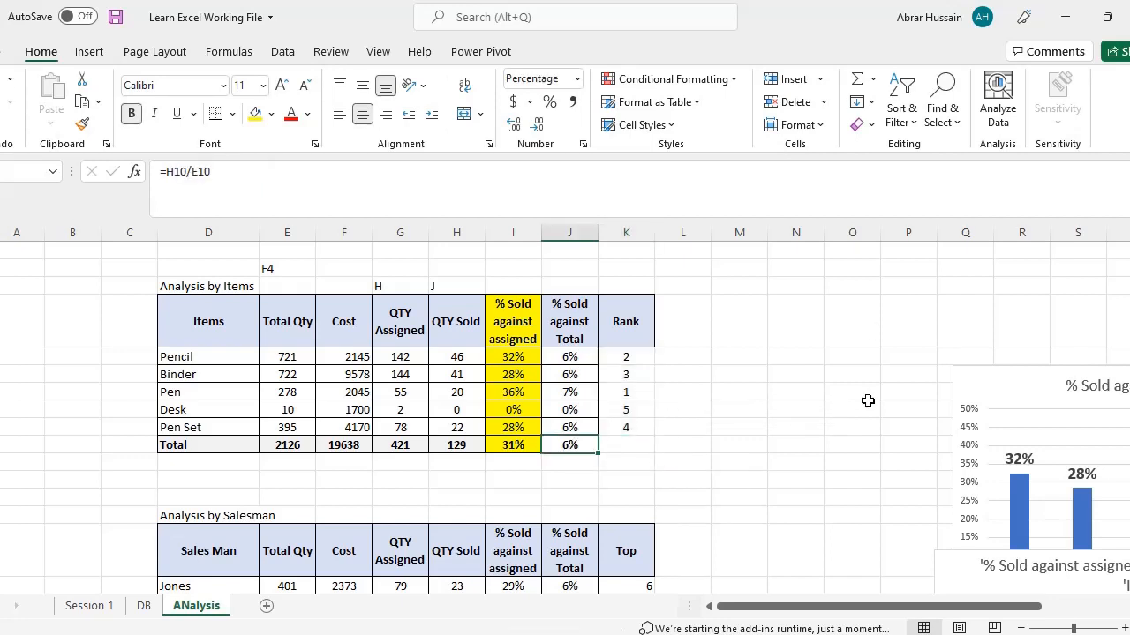
{"action": "key", "text": "shift+Right"}
{"action": "key", "text": "ctrl+r"}
Review the Rank formulas of Pen, Pencil and Binder, and match Binder's rank to its item name.
{"action": "key", "text": "Up"}
{"action": "key", "text": "Up"}
{"action": "key", "text": "Up"}
{"action": "key", "text": "F2"}
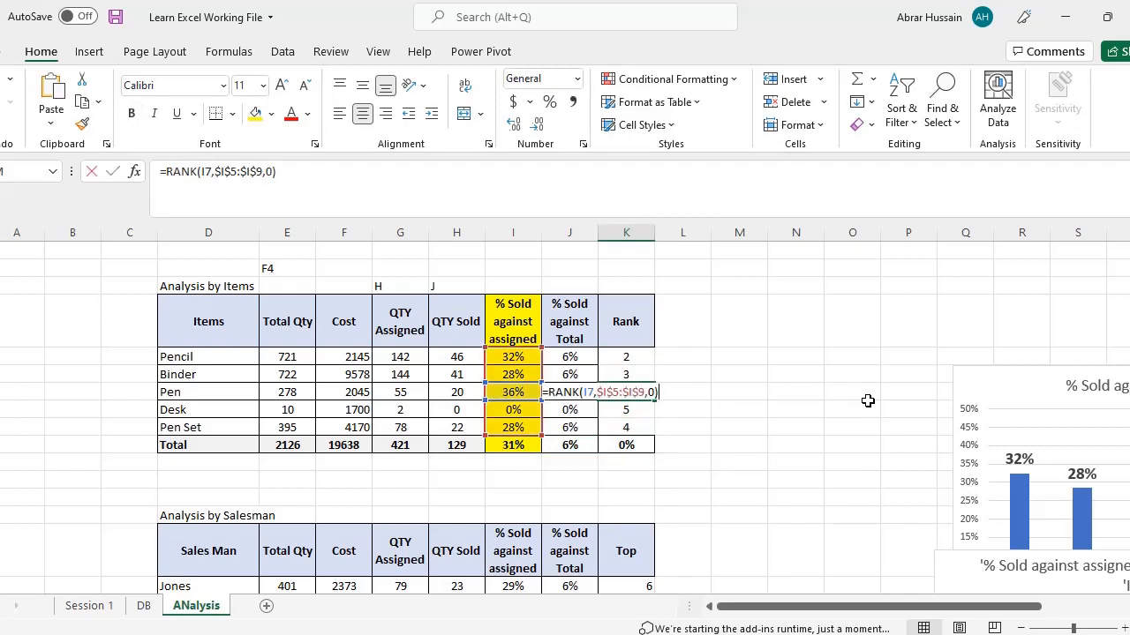
{"action": "key", "text": "Return"}
{"action": "key", "text": "Up"}
{"action": "key", "text": "Up"}
{"action": "key", "text": "Up"}
{"action": "key", "text": "F2"}
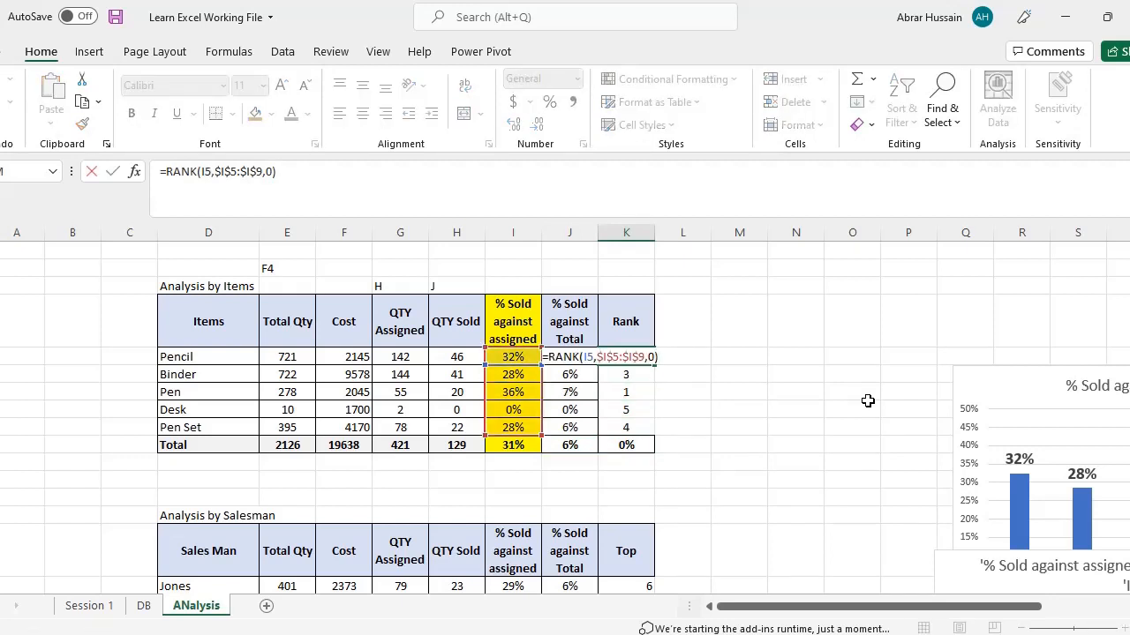
{"action": "key", "text": "Escape"}
{"action": "key", "text": "Down"}
{"action": "key", "text": "Down"}
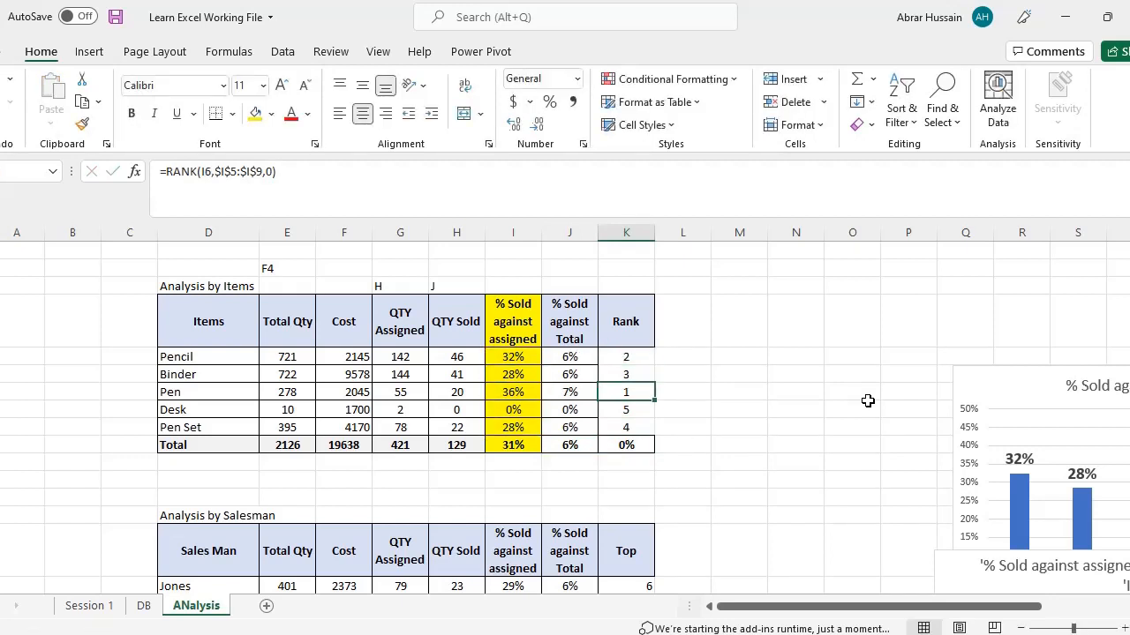
{"action": "key", "text": "Up"}
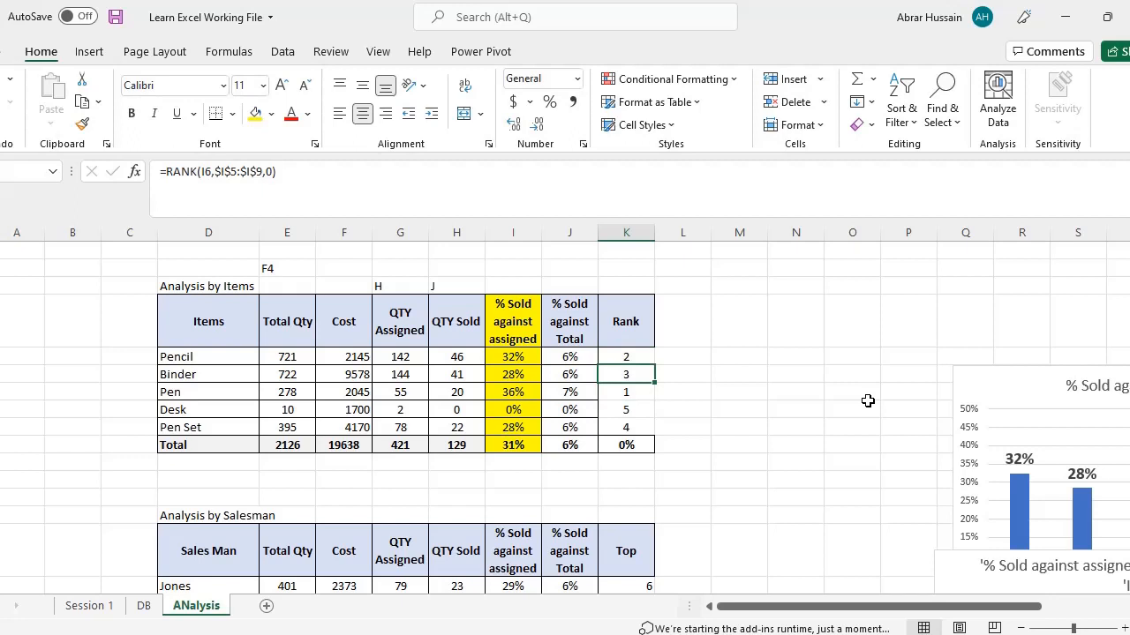
{"action": "left_click", "coordinate": [162, 374]}
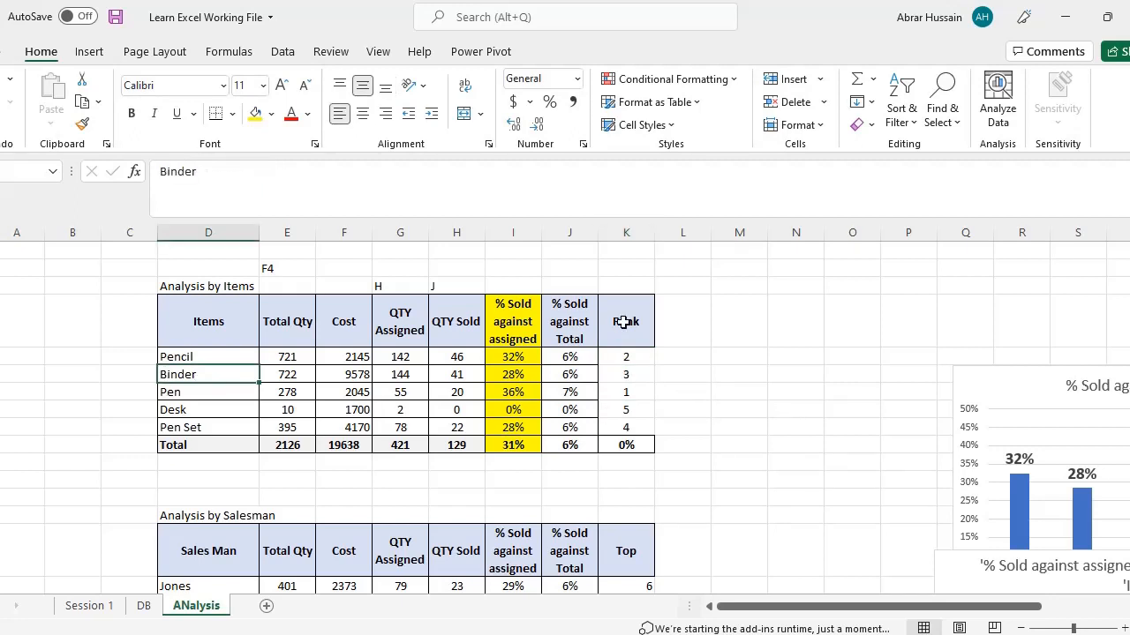
Apply borders around every cell of the Rank column, from its heading down to the Total row.
{"action": "left_click_drag", "start_coordinate": [622, 320], "coordinate": [627, 448]}
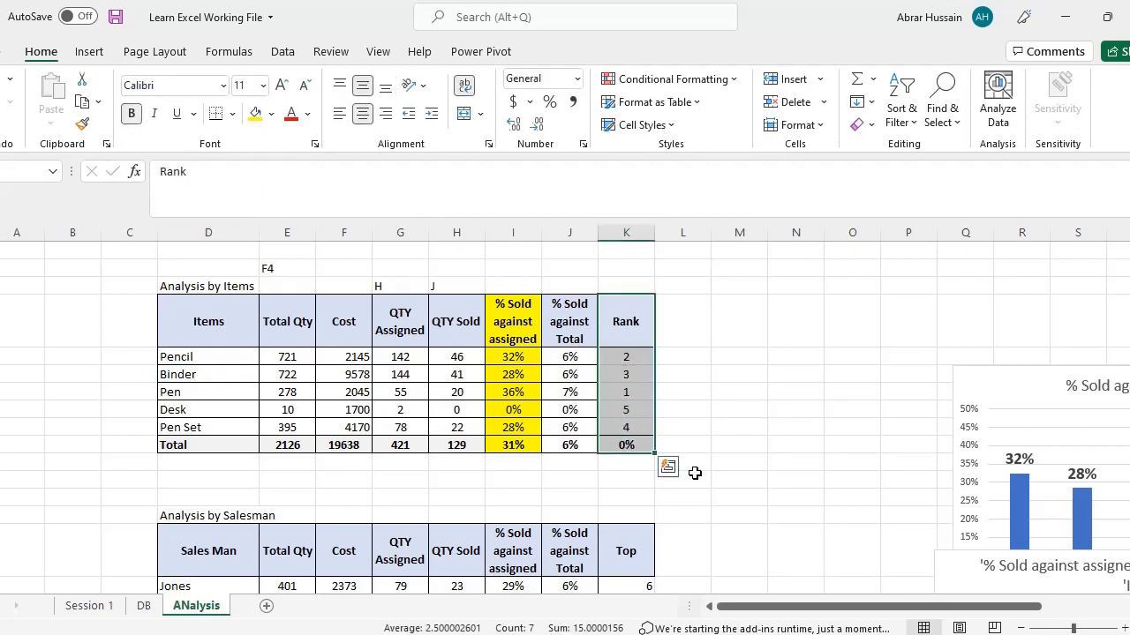
{"action": "left_click", "coordinate": [231, 114]}
{"action": "left_click", "coordinate": [247, 284]}
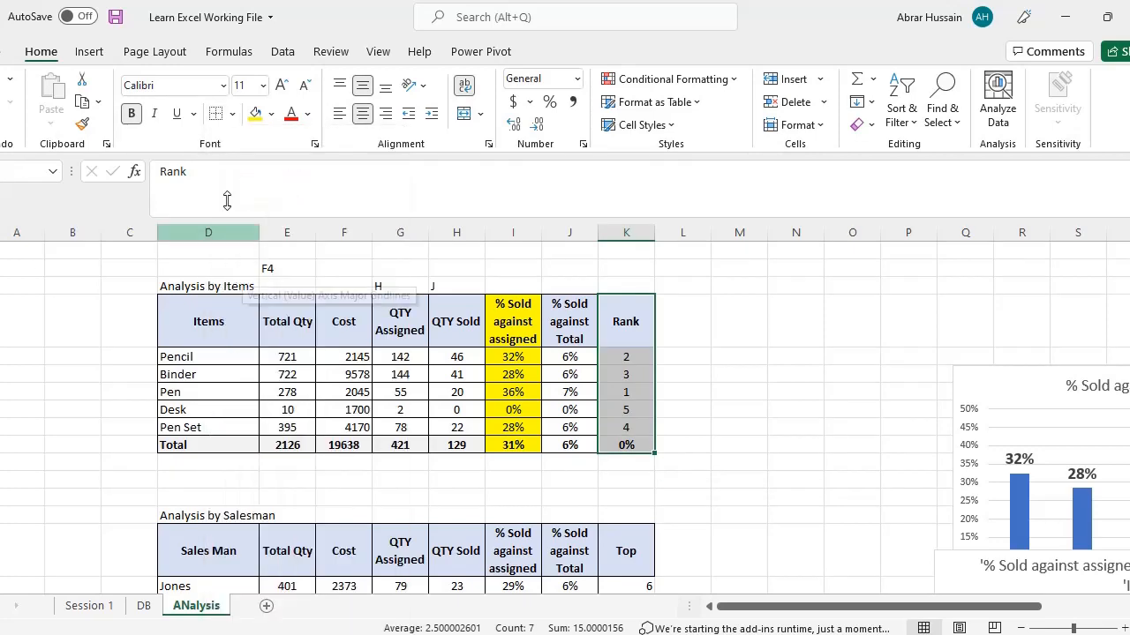
{"action": "left_click", "coordinate": [231, 114]}
{"action": "left_click", "coordinate": [263, 298]}
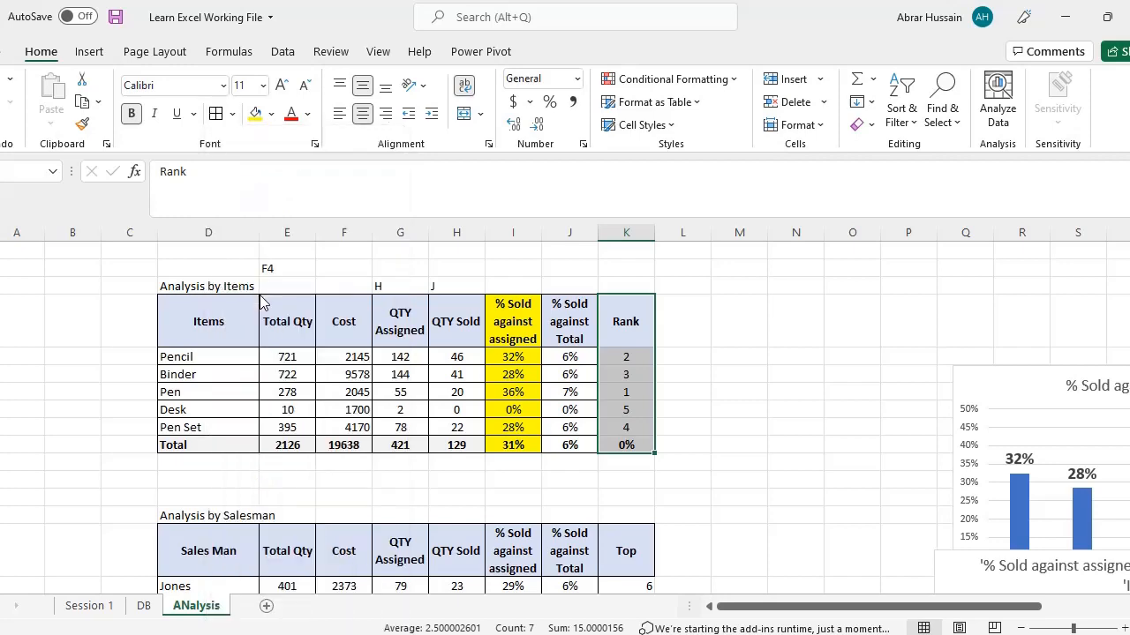
Copy the items table's Rank heading and first rank formula over the Top heading and first rank cell of the salesman table.
{"action": "left_click", "coordinate": [609, 309]}
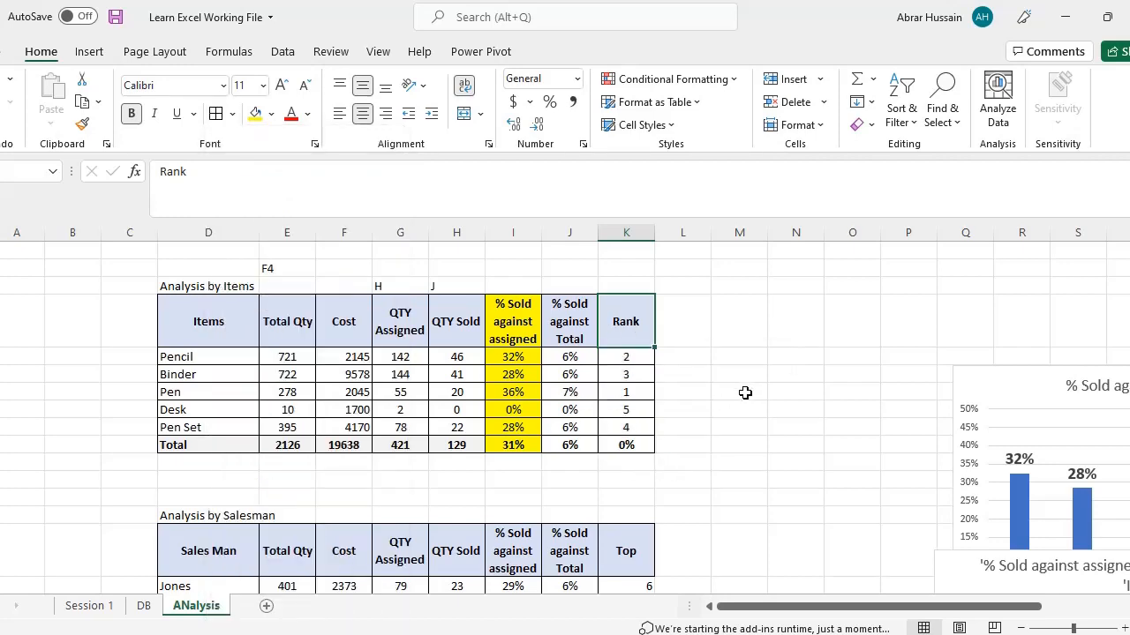
{"action": "key", "text": "shift+Down"}
{"action": "key", "text": "ctrl+c"}
{"action": "scroll", "coordinate": [785, 410], "scroll_direction": "down", "scroll_amount": 3}
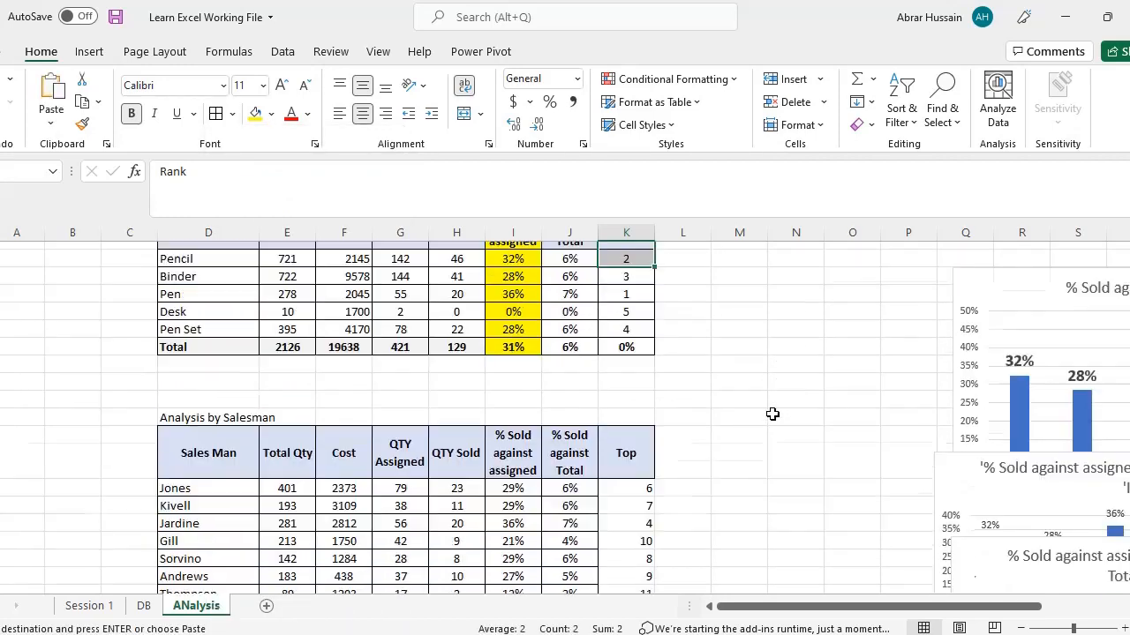
{"action": "left_click", "coordinate": [635, 407]}
{"action": "key", "text": "ctrl+v"}
{"action": "key", "text": "Down"}
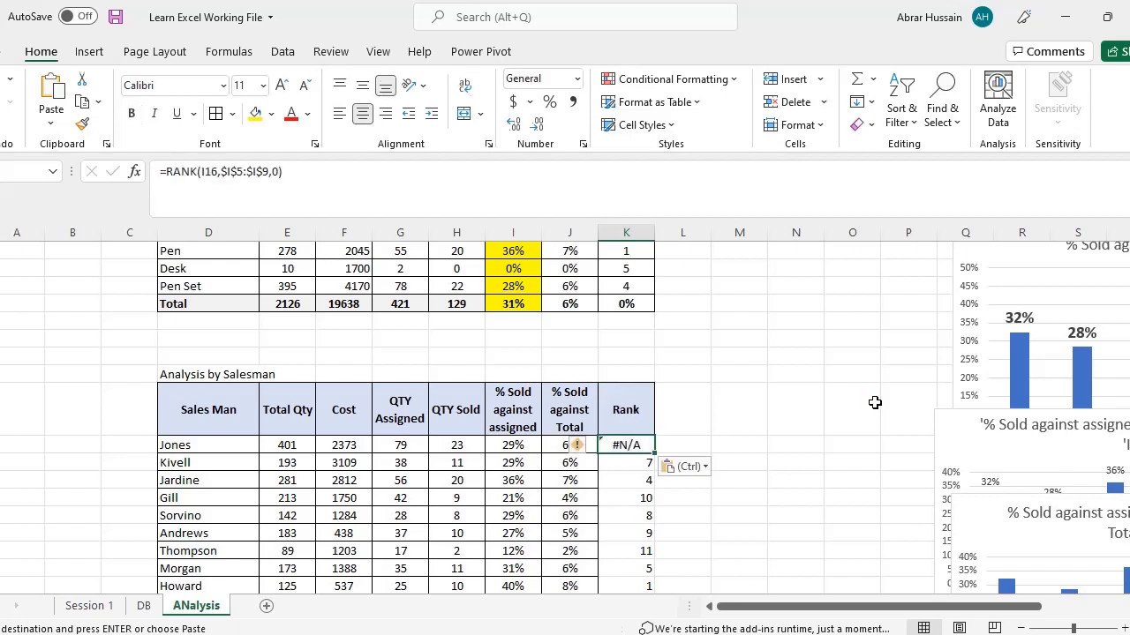
Enter the formula =RANK(I16,$I$16:$I$26,1) in the first salesman's Rank cell.
{"action": "key", "text": "F2"}
{"action": "key", "text": "Escape"}
{"action": "type", "text": "=RANK"}
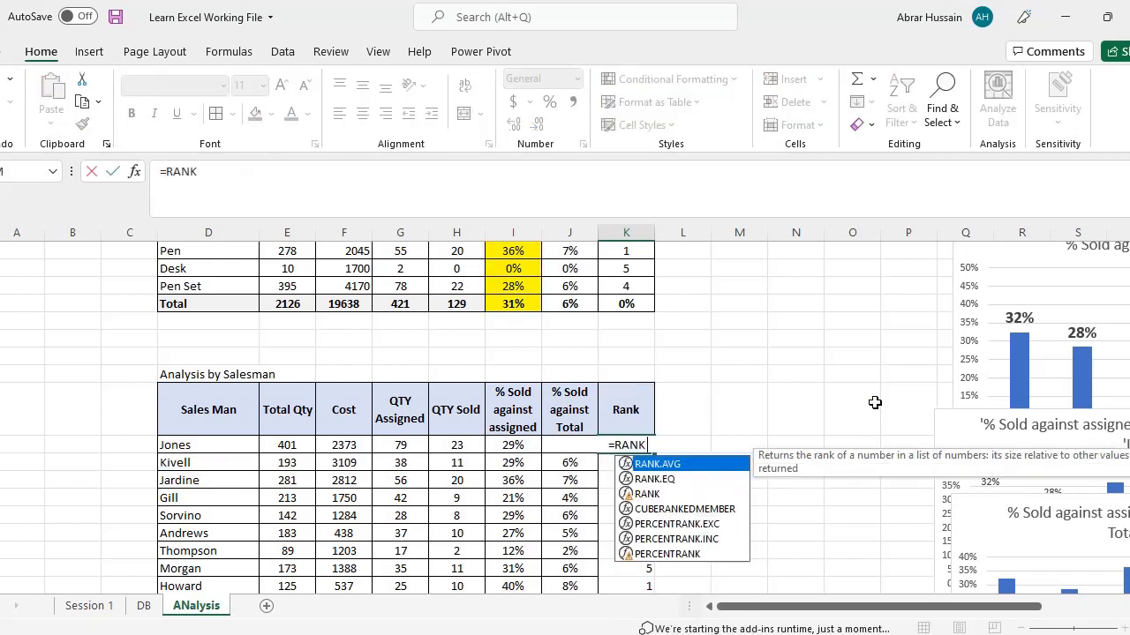
{"action": "type", "text": "("}
{"action": "left_click", "coordinate": [519, 444]}
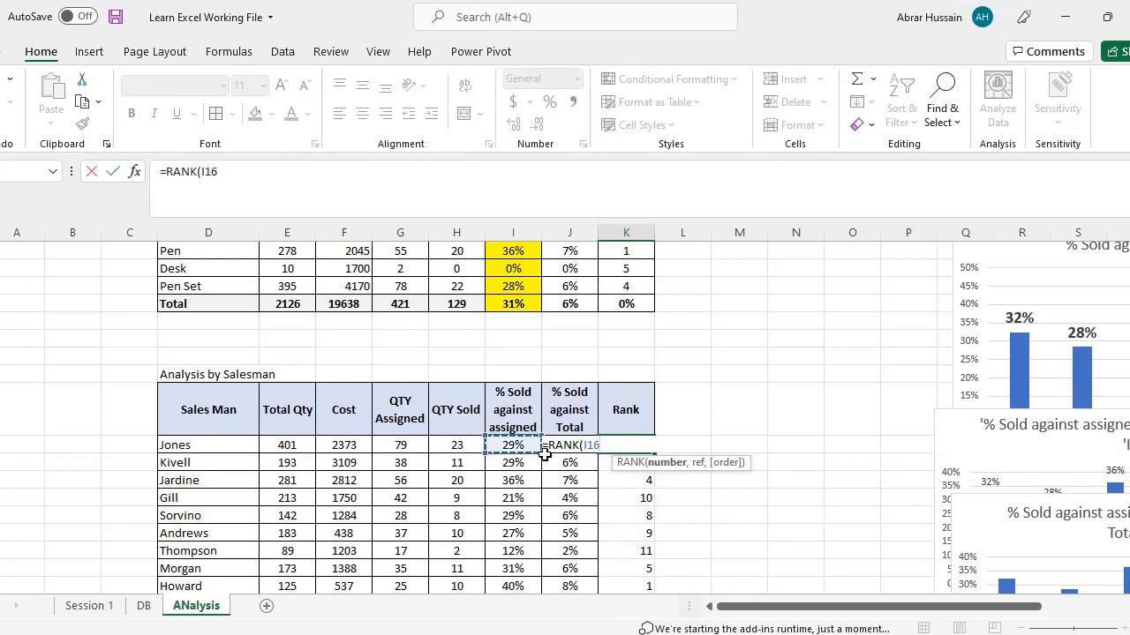
{"action": "type", "text": ","}
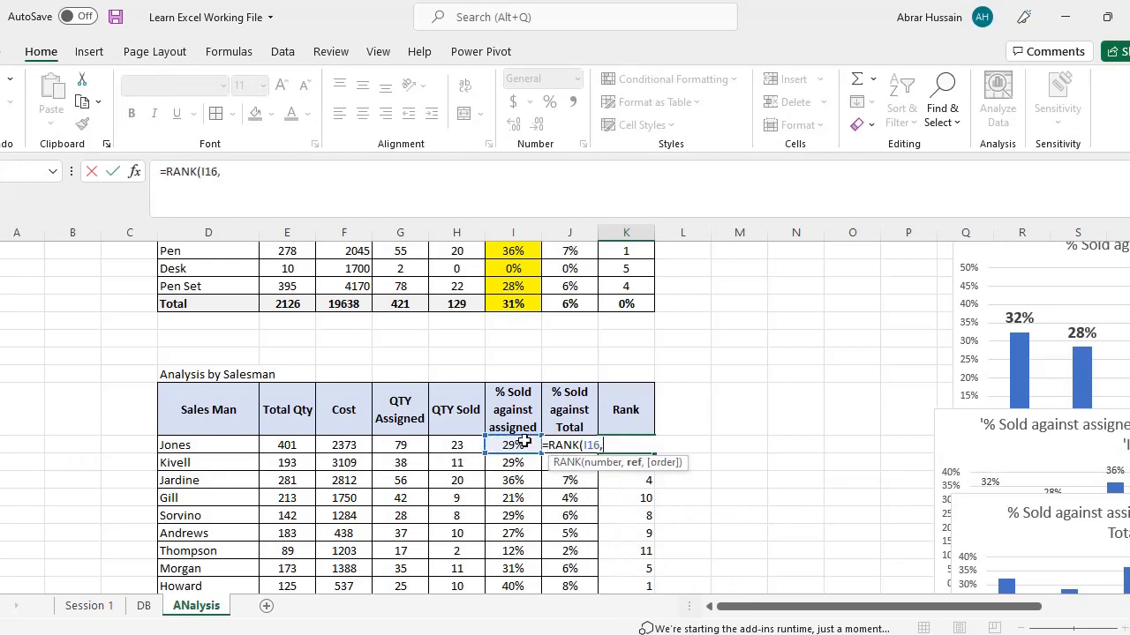
{"action": "left_click_drag", "start_coordinate": [518, 444], "coordinate": [566, 424]}
{"action": "scroll", "coordinate": [566, 428], "scroll_direction": "up", "scroll_amount": 1}
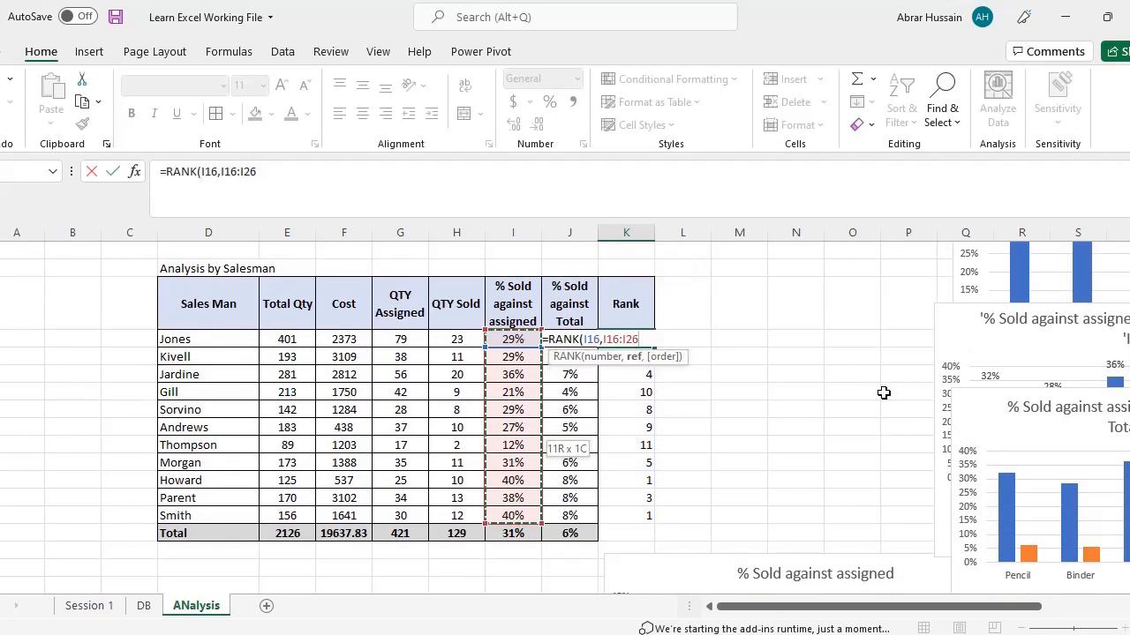
{"action": "key", "text": "F4"}
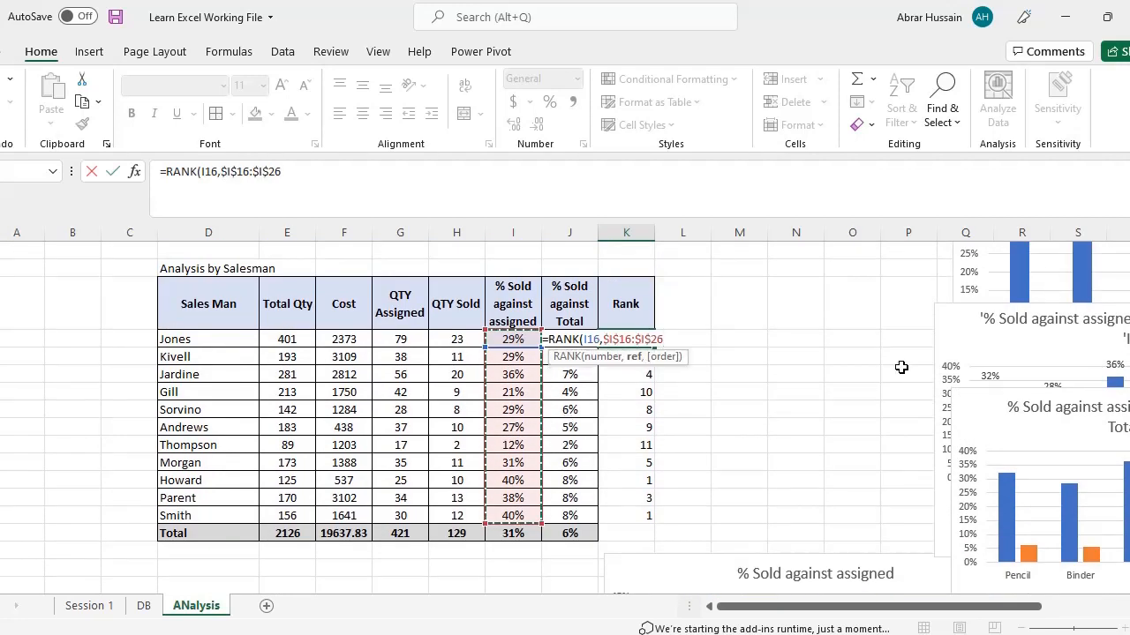
{"action": "type", "text": ","}
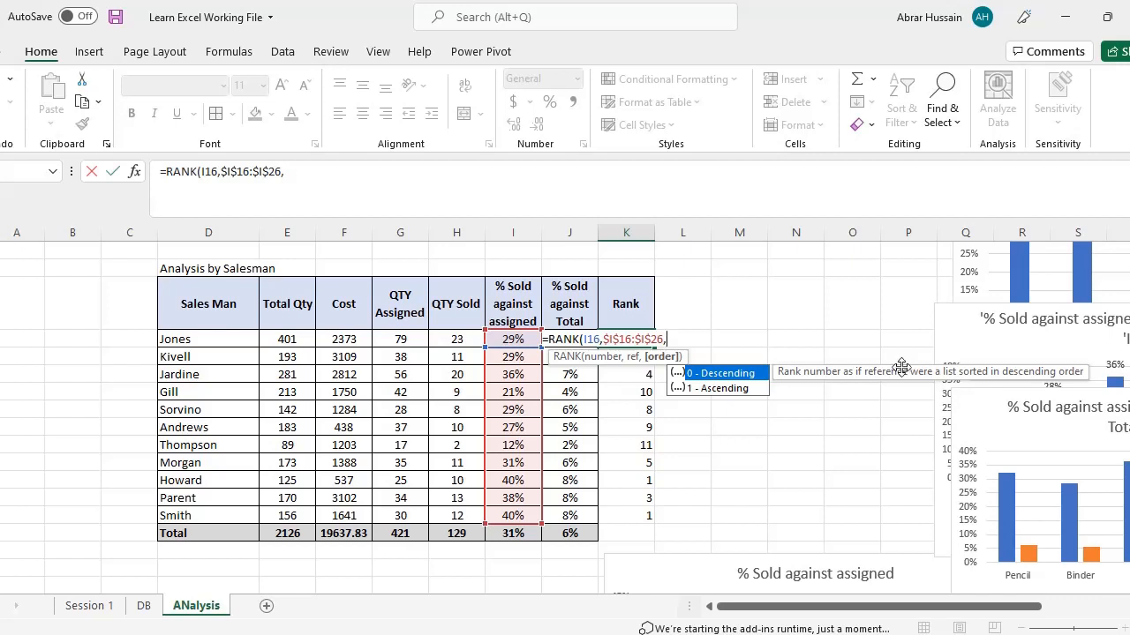
{"action": "type", "text": ")"}
{"action": "key", "text": "Return"}
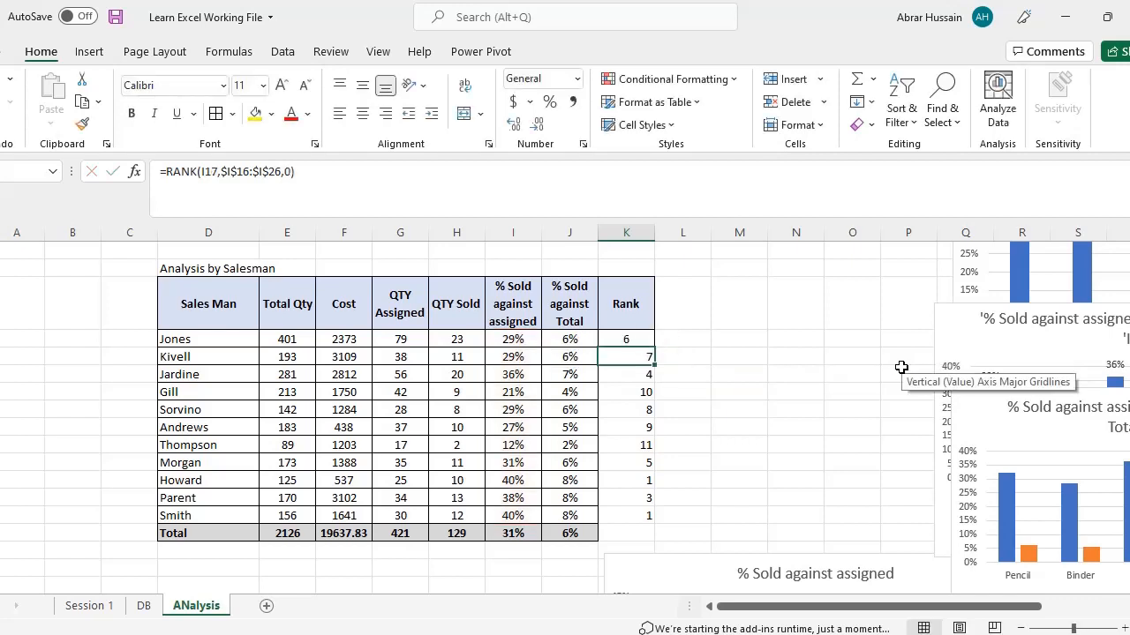
Examine the first salesman's Rank and % Sold against assigned formulas, and match them to the salesman name in that row.
{"action": "key", "text": "Up"}
{"action": "key", "text": "F2"}
{"action": "key", "text": "Escape"}
{"action": "key", "text": "Left"}
{"action": "key", "text": "Left"}
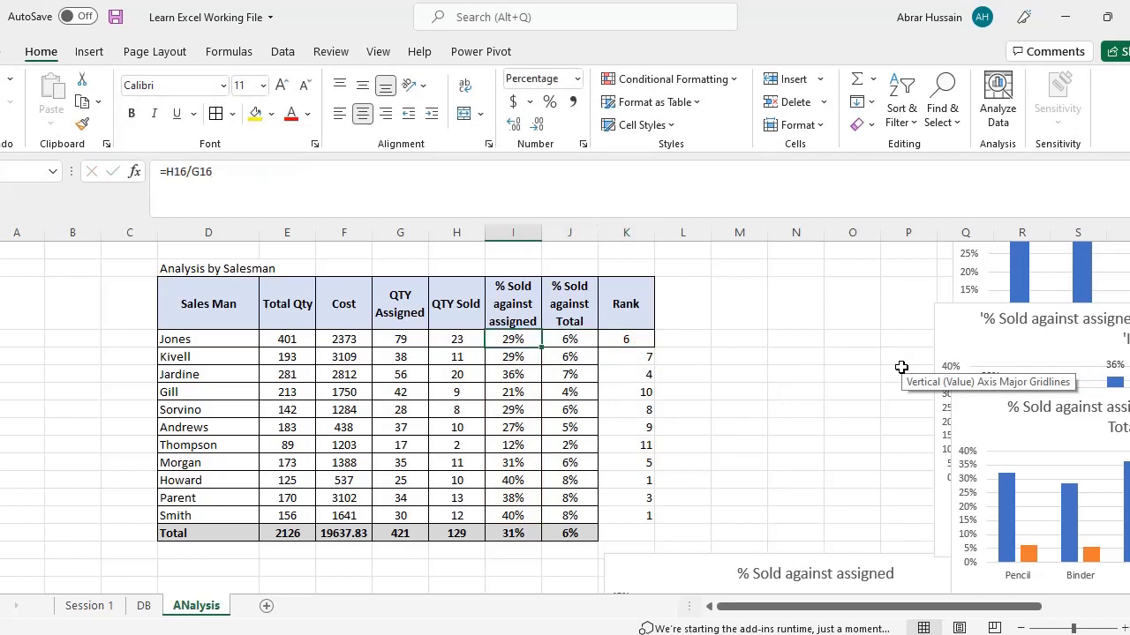
{"action": "key", "text": "F2"}
{"action": "key", "text": "Escape"}
{"action": "key", "text": "Left"}
{"action": "key", "text": "Left"}
{"action": "key", "text": "Left"}
{"action": "key", "text": "Left"}
{"action": "key", "text": "Left"}
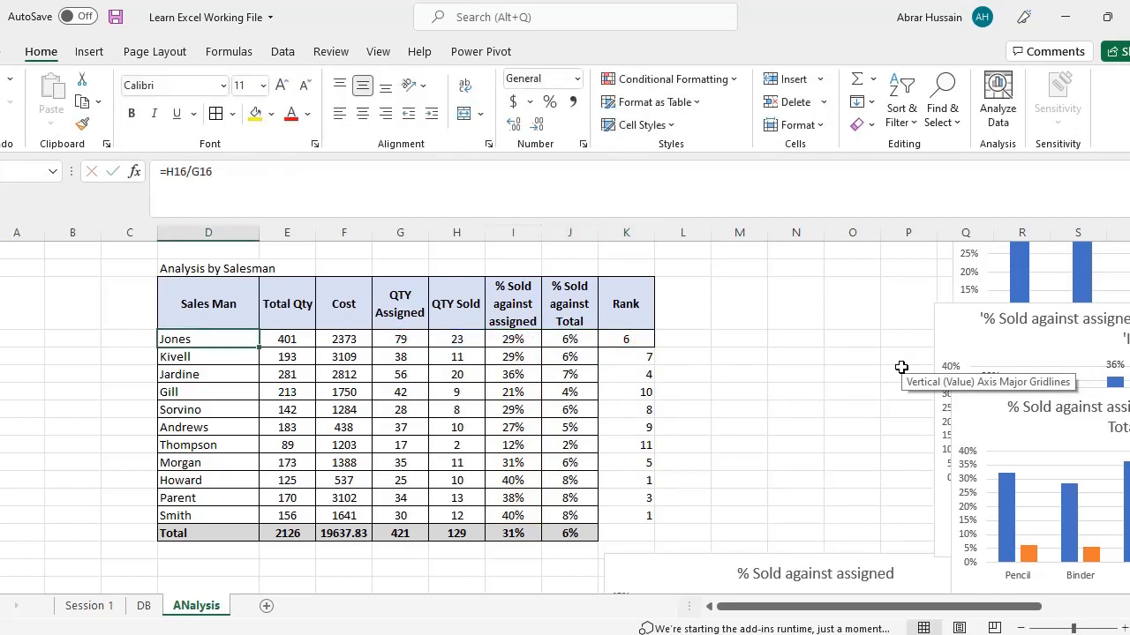
{"action": "key", "text": "F2"}
{"action": "key", "text": "Escape"}
{"action": "key", "text": "Right"}
{"action": "key", "text": "Right"}
{"action": "key", "text": "Right"}
{"action": "key", "text": "Right"}
{"action": "key", "text": "Right"}
{"action": "key", "text": "Right"}
{"action": "key", "text": "Right"}
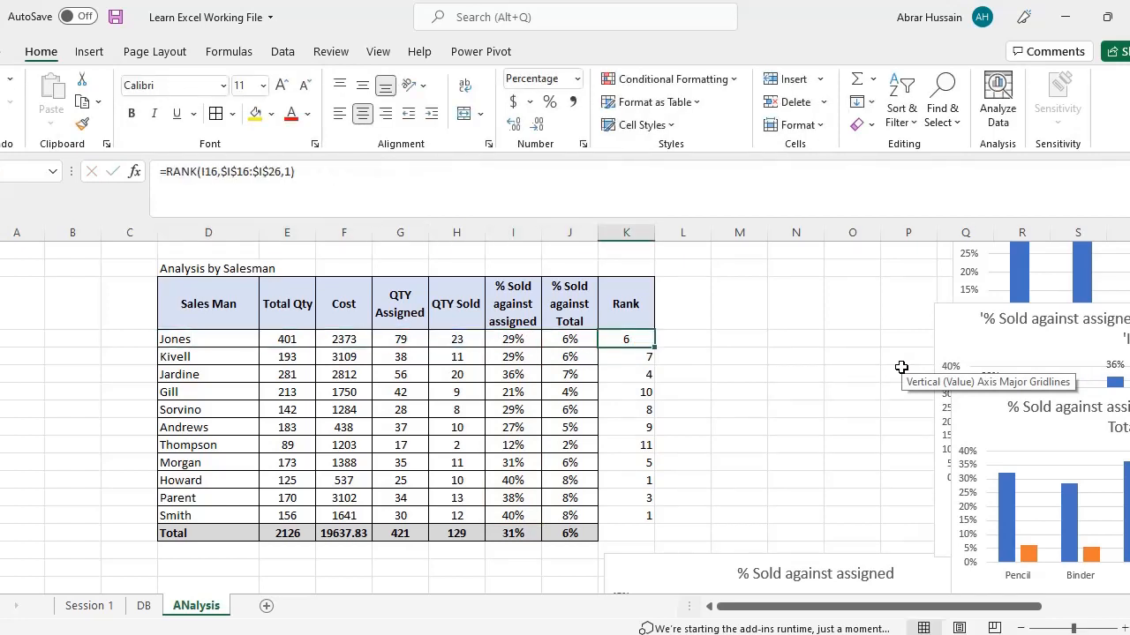
Check the first salesman's Rank formula against the % Sold against assigned range I16 to I26.
{"action": "key", "text": "F2"}
{"action": "key", "text": "Escape"}
{"action": "key", "text": "Left"}
{"action": "key", "text": "Left"}
{"action": "key", "text": "shift+Down"}
{"action": "key", "text": "shift+Down"}
{"action": "key", "text": "shift+Down"}
{"action": "key", "text": "shift+Down"}
{"action": "key", "text": "shift+Down"}
{"action": "key", "text": "shift+Down"}
{"action": "key", "text": "shift+Down"}
{"action": "key", "text": "shift+Down"}
{"action": "key", "text": "shift+Down"}
{"action": "key", "text": "shift+Down"}
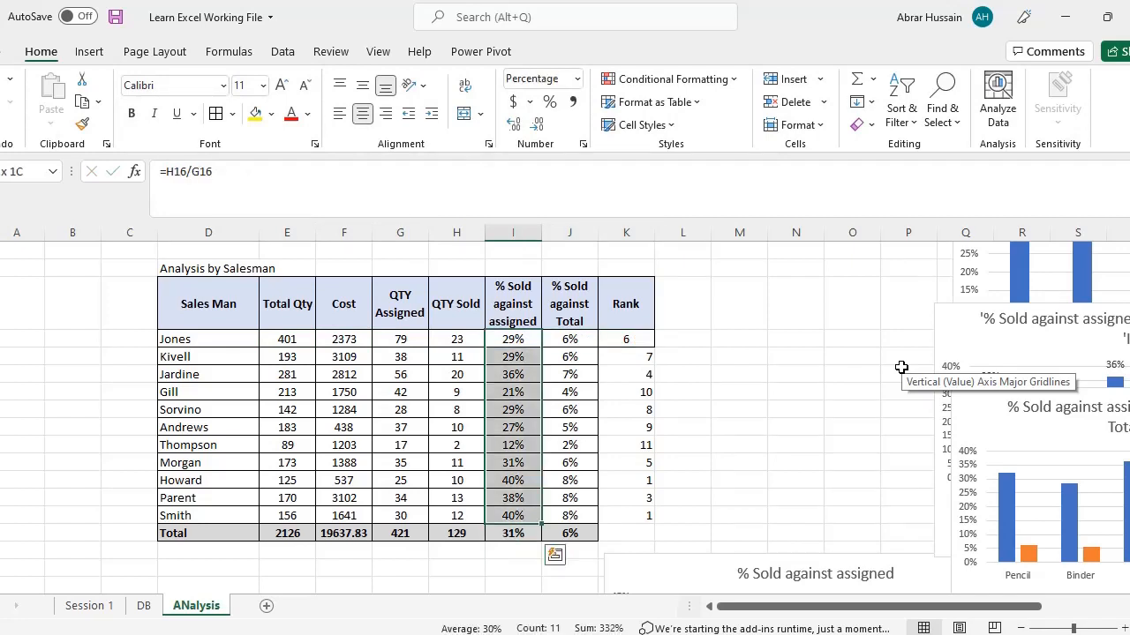
{"action": "key", "text": "Right"}
{"action": "key", "text": "Right"}
Copy the first salesman's Rank formula into each Rank cell below, down to row 26.
{"action": "key", "text": "ctrl+c"}
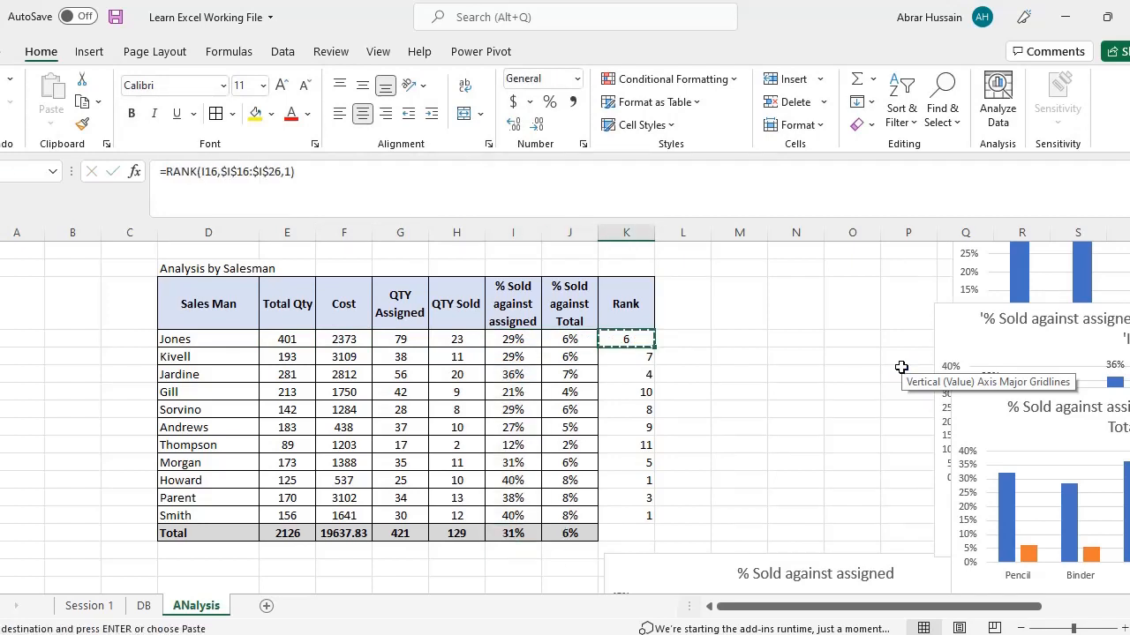
{"action": "key", "text": "Down"}
{"action": "key", "text": "ctrl+v"}
{"action": "key", "text": "Down"}
{"action": "key", "text": "Down"}
{"action": "key", "text": "ctrl+v"}
{"action": "key", "text": "Down"}
{"action": "key", "text": "ctrl+v"}
{"action": "key", "text": "Down"}
{"action": "key", "text": "ctrl+v"}
{"action": "key", "text": "Down"}
{"action": "key", "text": "ctrl+v"}
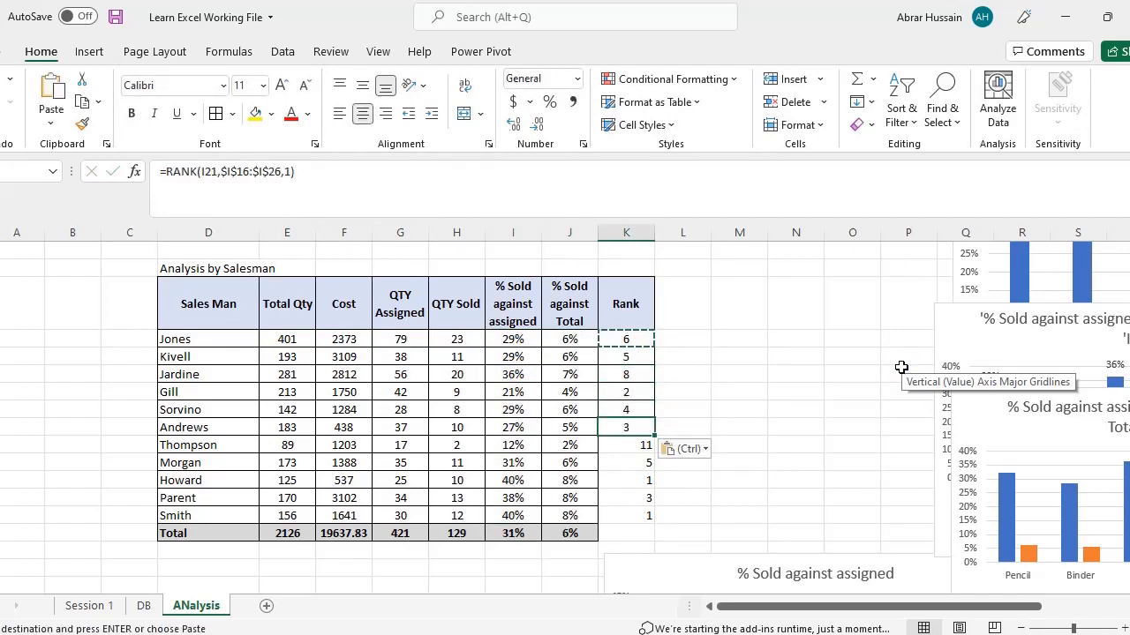
{"action": "key", "text": "Down"}
{"action": "key", "text": "ctrl+v"}
{"action": "key", "text": "Down"}
{"action": "key", "text": "ctrl+v"}
{"action": "key", "text": "Down"}
{"action": "key", "text": "ctrl+v"}
{"action": "key", "text": "Down"}
{"action": "key", "text": "ctrl+v"}
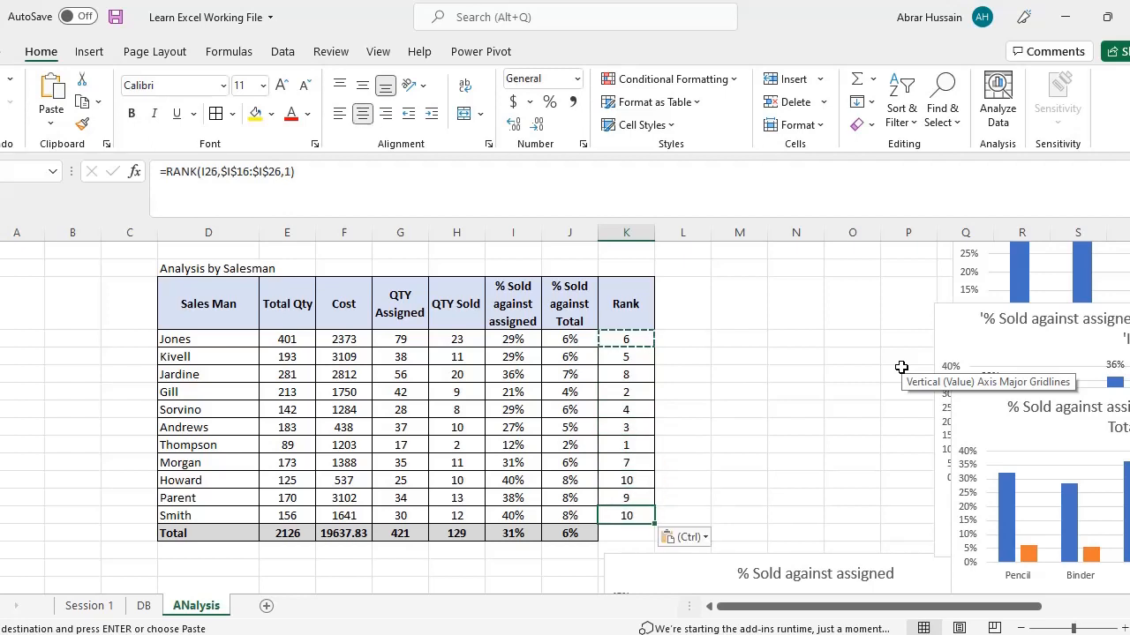
Compare the % Sold against assigned formula in row 24 with the Rank formula of the same row.
{"action": "key", "text": "Up"}
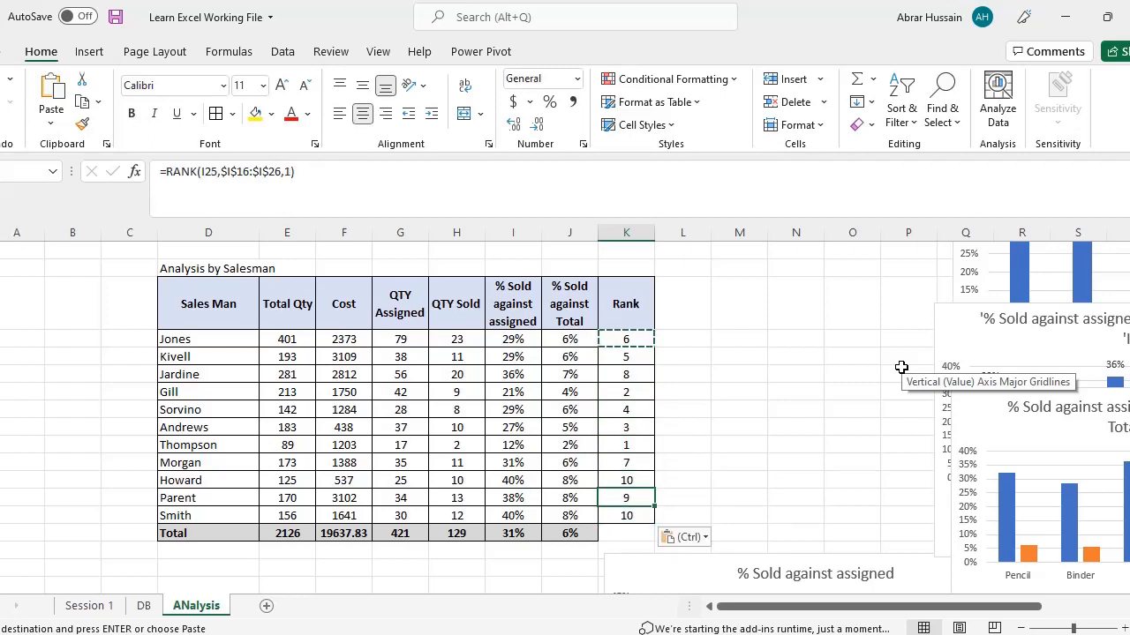
{"action": "key", "text": "Up"}
{"action": "key", "text": "Left"}
{"action": "key", "text": "Left"}
{"action": "key", "text": "F2"}
{"action": "key", "text": "Escape"}
{"action": "key", "text": "Right"}
{"action": "key", "text": "Right"}
{"action": "key", "text": "F2"}
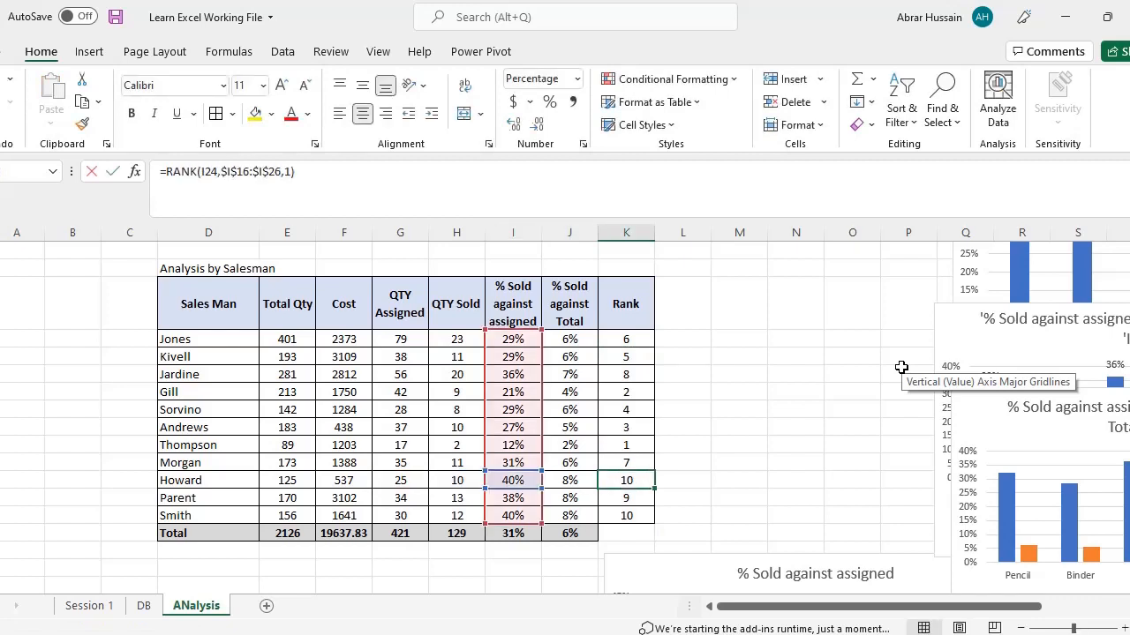
{"action": "key", "text": "Escape"}
Review the salesman ranks from the first to the last row, and recheck a Rank formula near the end.
{"action": "key", "text": "ctrl+Up"}
{"action": "key", "text": "Down"}
{"action": "key", "text": "ctrl+Down"}
{"action": "key", "text": "Up"}
{"action": "key", "text": "Up"}
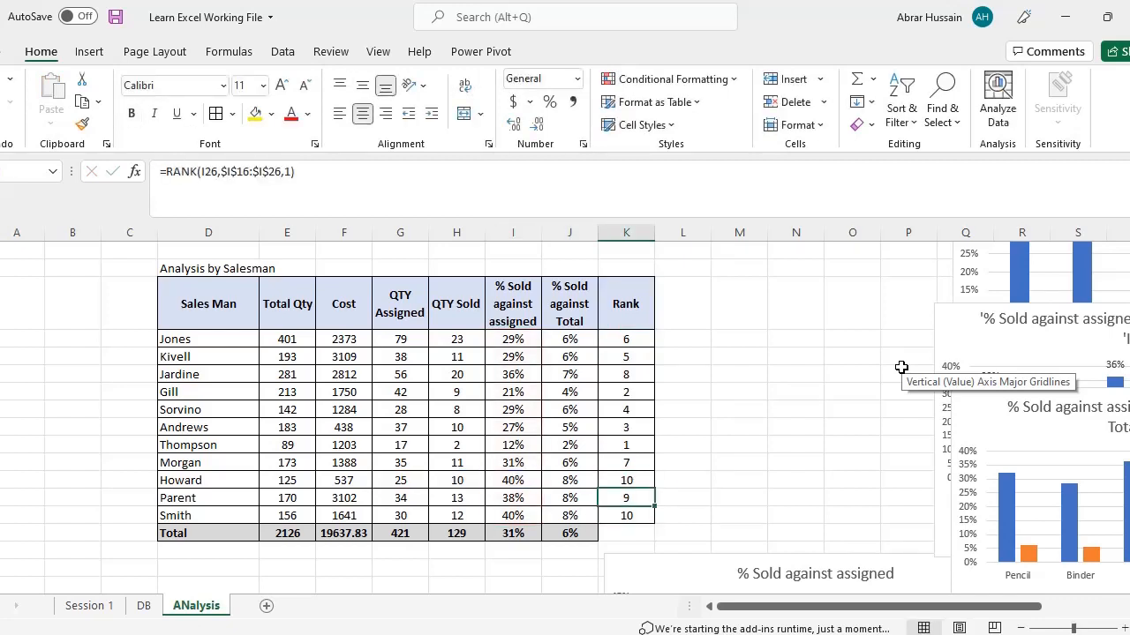
{"action": "key", "text": "F2"}
{"action": "key", "text": "Escape"}
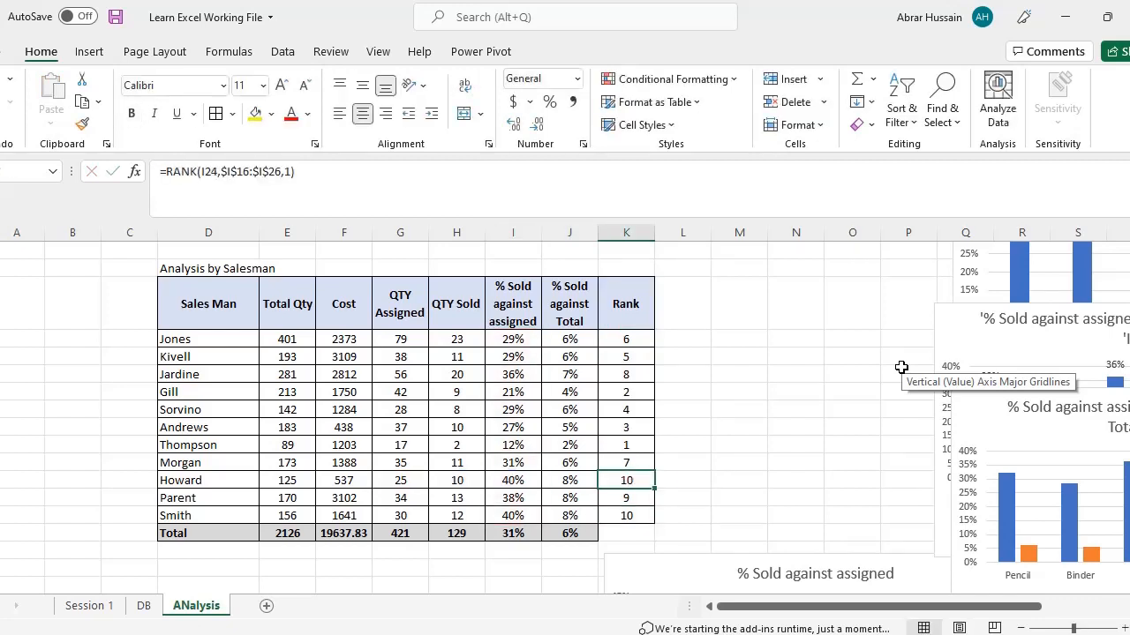
Change the order argument of the first salesman's RANK formula to 0 (descending) and copy the formula down to the last salesman.
{"action": "key", "text": "ctrl+Up"}
{"action": "key", "text": "Down"}
{"action": "key", "text": "F2"}
{"action": "key", "text": "Left"}
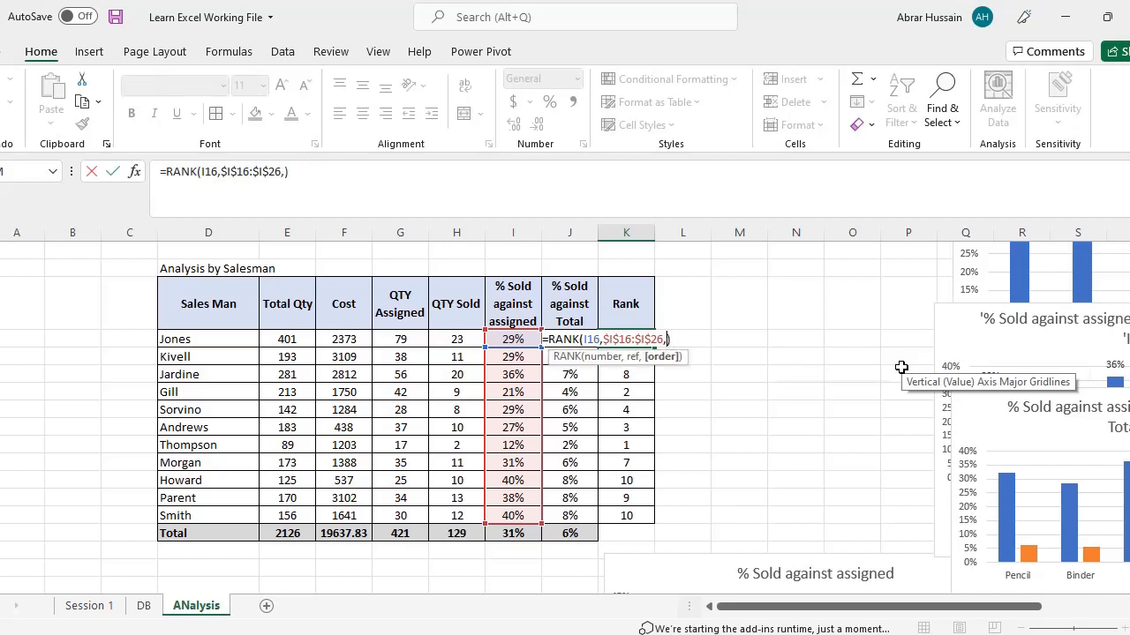
{"action": "type", "text": "0"}
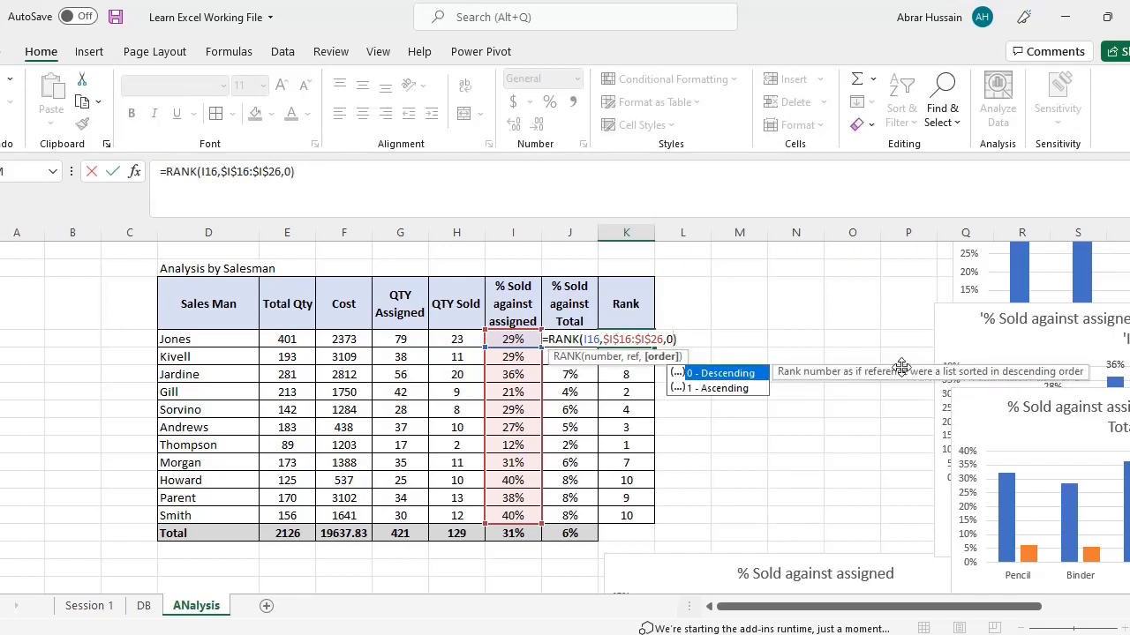
{"action": "key", "text": "ctrl+Return"}
{"action": "key", "text": "ctrl+c"}
{"action": "key", "text": "ctrl+shift+Down"}
{"action": "key", "text": "ctrl+v"}
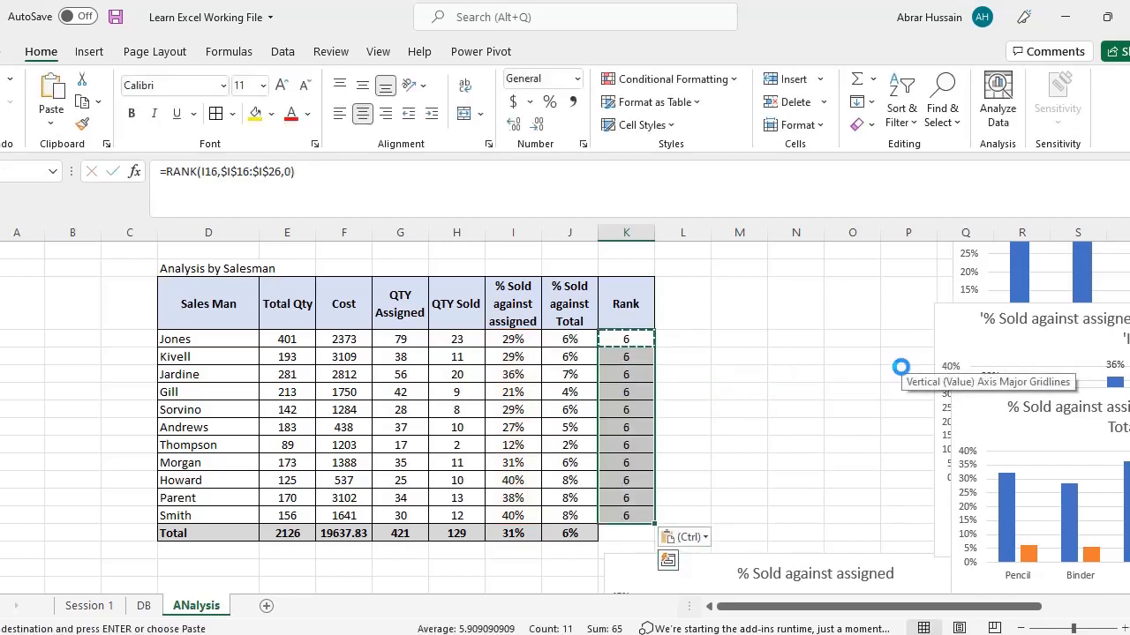
Review the descending ranks down to row 24, and check that row's % Sold against assigned and Rank formulas.
{"action": "key", "text": "Down"}
{"action": "key", "text": "Down"}
{"action": "key", "text": "Down"}
{"action": "key", "text": "Down"}
{"action": "key", "text": "Down"}
{"action": "key", "text": "Down"}
{"action": "key", "text": "Down"}
{"action": "key", "text": "Down"}
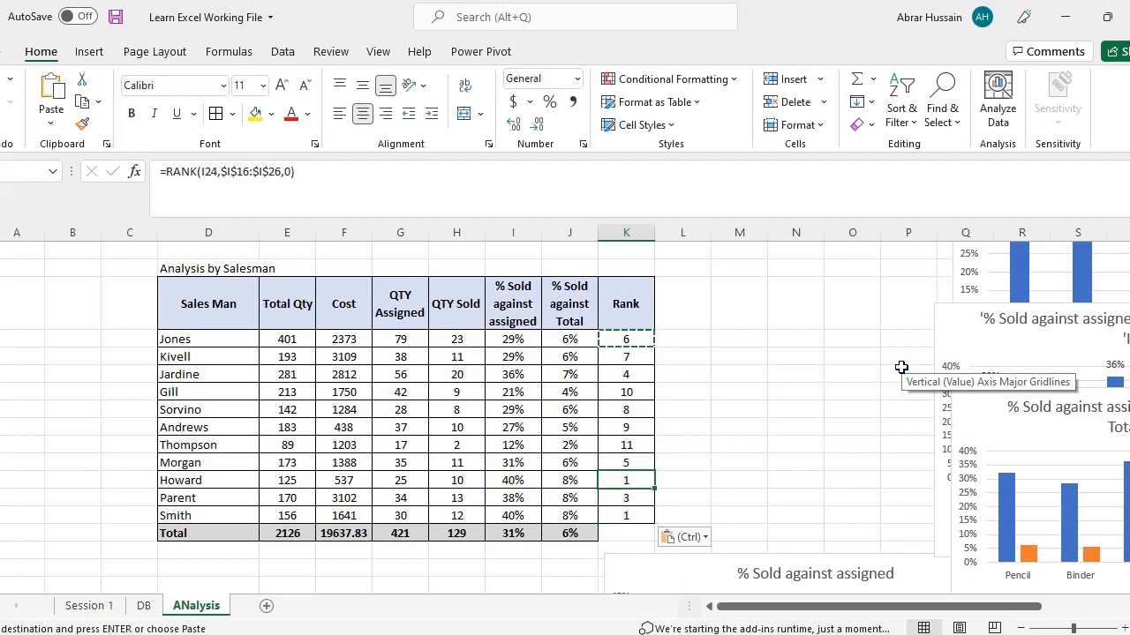
{"action": "key", "text": "Left"}
{"action": "key", "text": "Left"}
{"action": "key", "text": "F2"}
{"action": "key", "text": "Escape"}
{"action": "key", "text": "Right"}
{"action": "key", "text": "Right"}
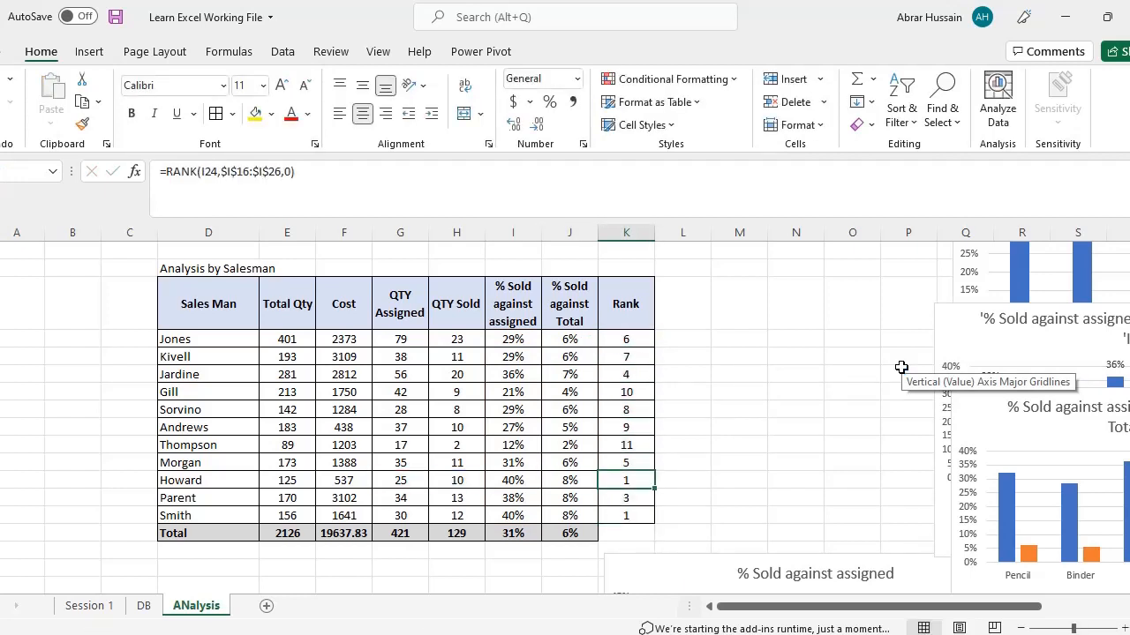
{"action": "key", "text": "F2"}
{"action": "key", "text": "Escape"}
Check the Rank and % Sold against assigned formulas of the last salesman in row 26.
{"action": "key", "text": "Down"}
{"action": "key", "text": "Down"}
{"action": "key", "text": "F2"}
{"action": "key", "text": "Escape"}
{"action": "key", "text": "Left"}
{"action": "key", "text": "Left"}
{"action": "key", "text": "F2"}
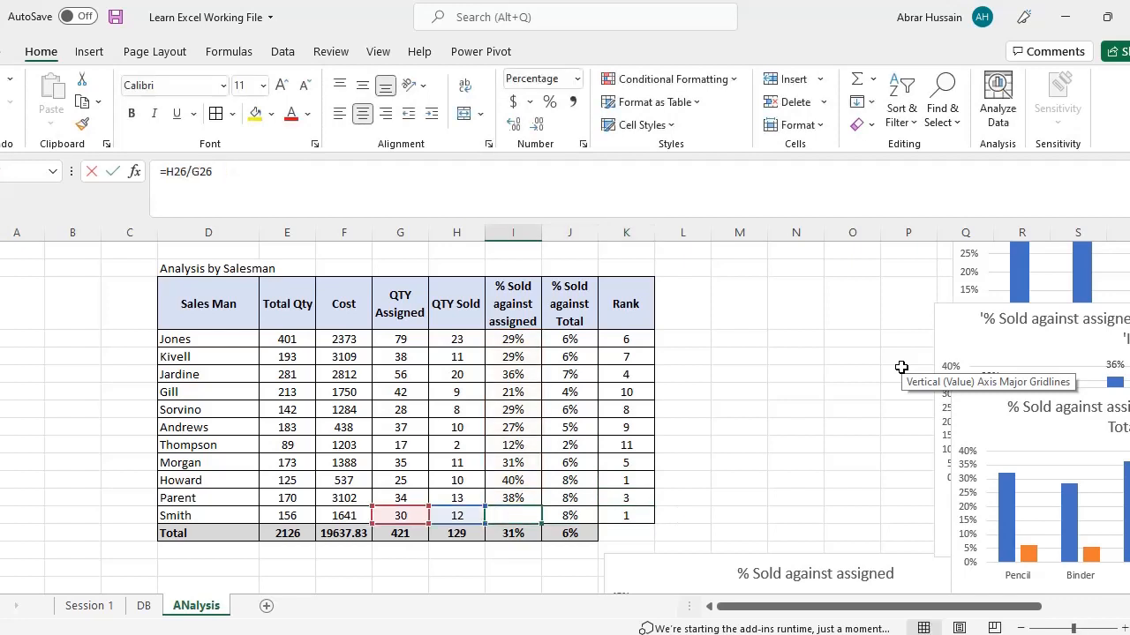
{"action": "key", "text": "Escape"}
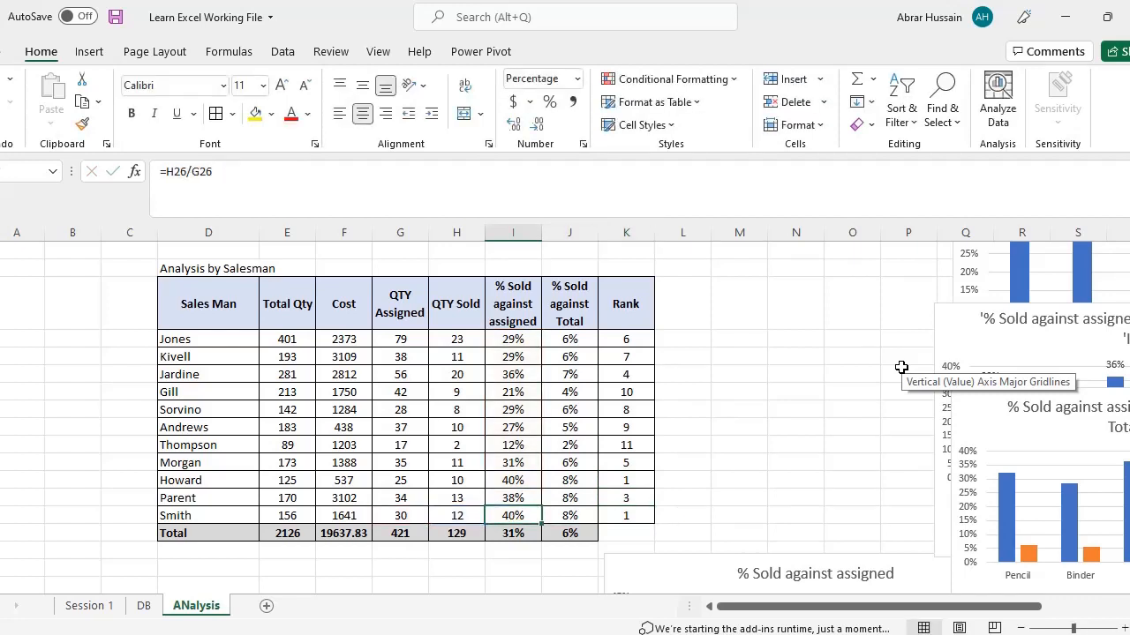
{"action": "key", "text": "Right"}
{"action": "key", "text": "Right"}
{"action": "key", "text": "Left"}
{"action": "key", "text": "Left"}
{"action": "key", "text": "Right"}
{"action": "key", "text": "Right"}
{"action": "key", "text": "F2"}
{"action": "key", "text": "Escape"}
Recheck the Rank and % Sold formulas in row 24 to compare them with row 26's tied result.
{"action": "key", "text": "Up"}
{"action": "key", "text": "Up"}
{"action": "key", "text": "F2"}
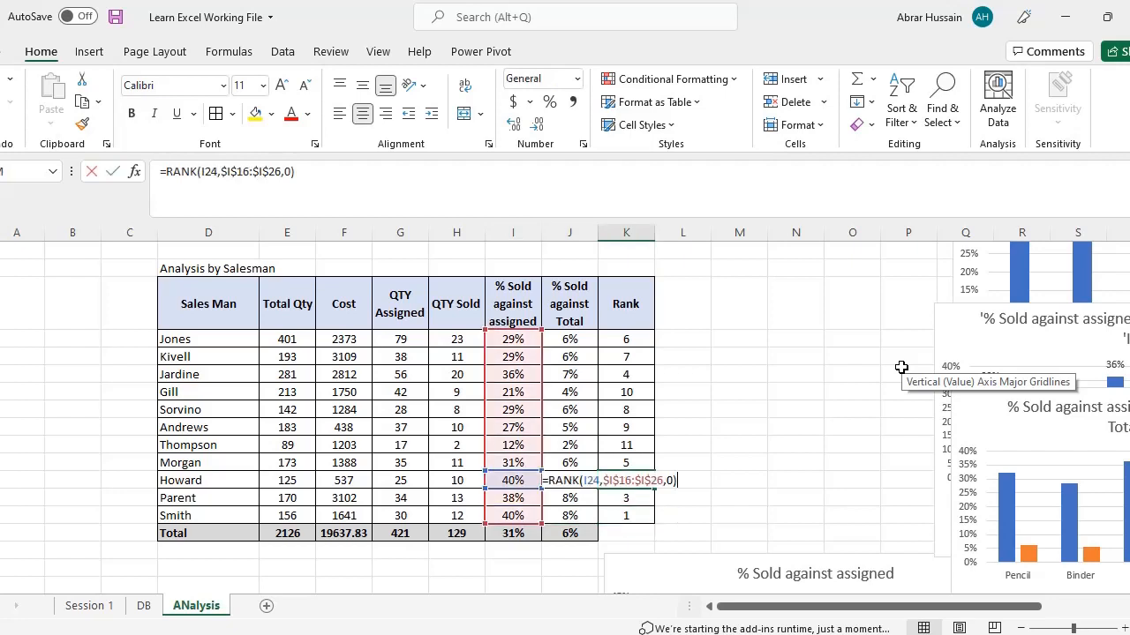
{"action": "key", "text": "Escape"}
{"action": "key", "text": "Left"}
{"action": "key", "text": "Left"}
{"action": "key", "text": "F2"}
{"action": "key", "text": "Escape"}
{"action": "key", "text": "Down"}
{"action": "key", "text": "Down"}
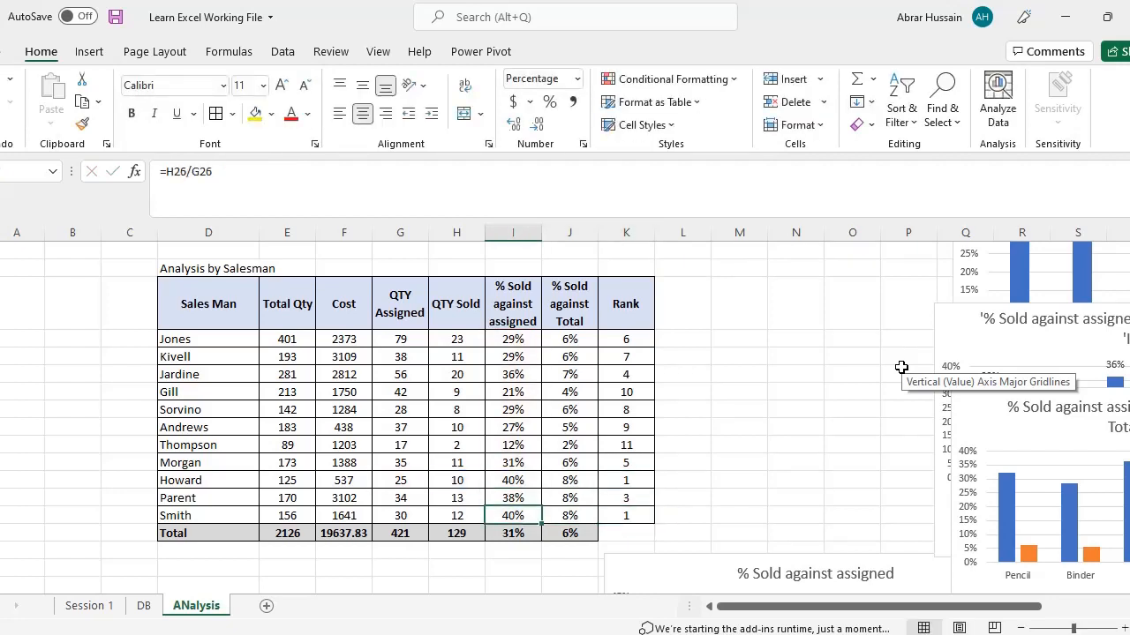
Show the salesmen's % Sold against assigned values in I16 to I26 with one decimal place.
{"action": "key", "text": "ctrl+shift+Up"}
{"action": "key", "text": "shift+Down"}
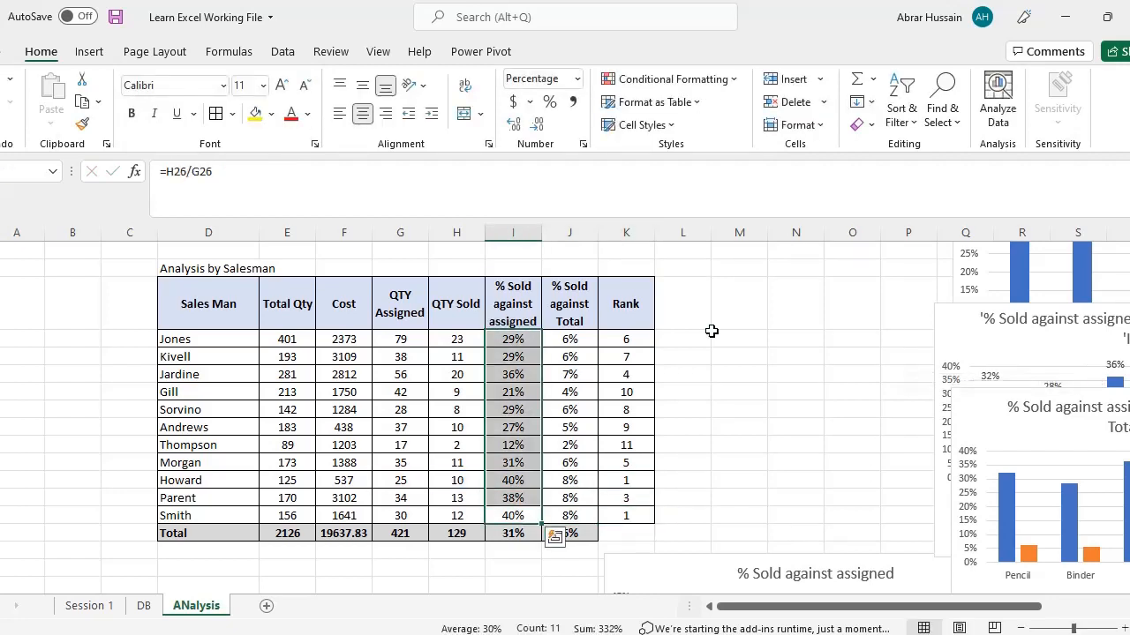
{"action": "left_click", "coordinate": [514, 124]}
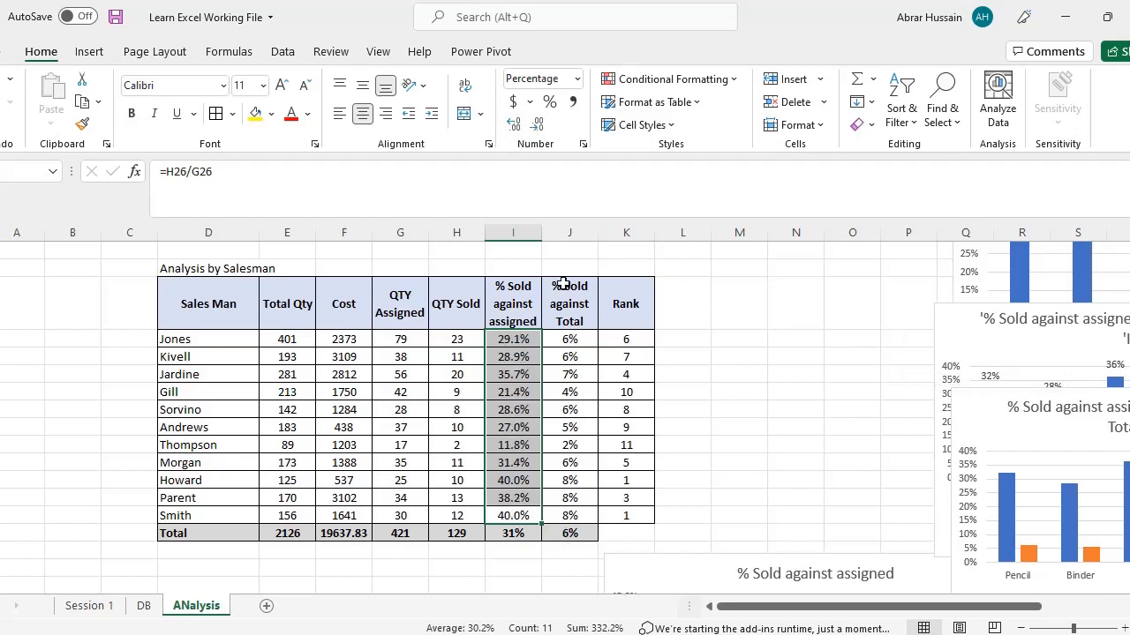
Compare the % Sold against assigned, QTY Assigned and QTY Sold values of the two tied salesmen in rows 24 and 26.
{"action": "left_click", "coordinate": [524, 513]}
{"action": "left_click", "coordinate": [533, 481], "text": "ctrl"}
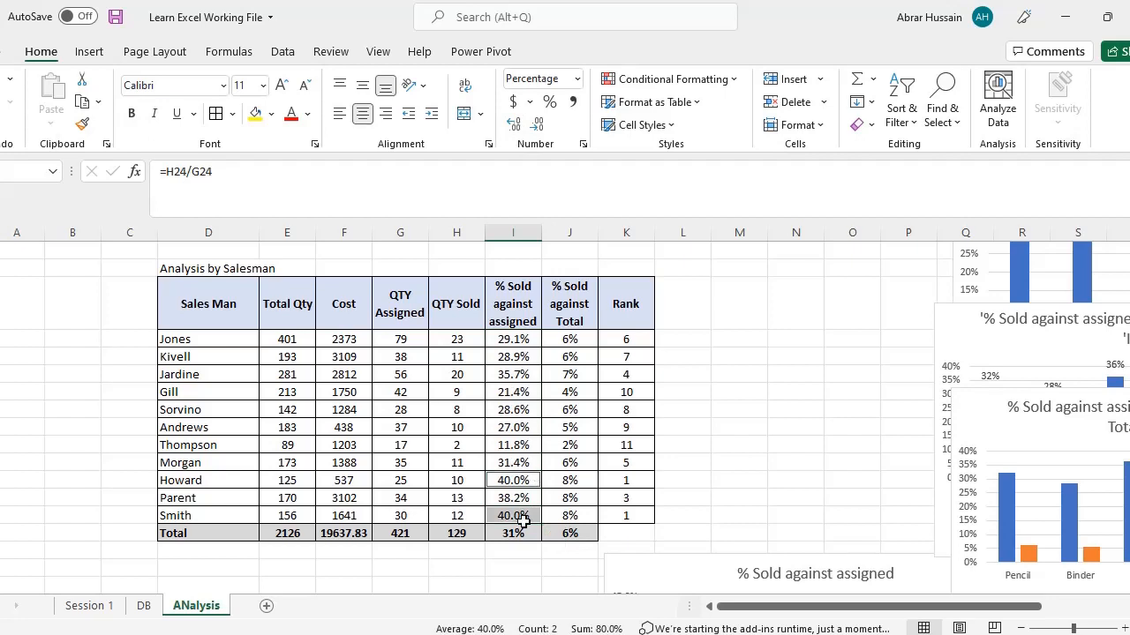
{"action": "left_click", "coordinate": [420, 483]}
{"action": "left_click", "coordinate": [462, 483]}
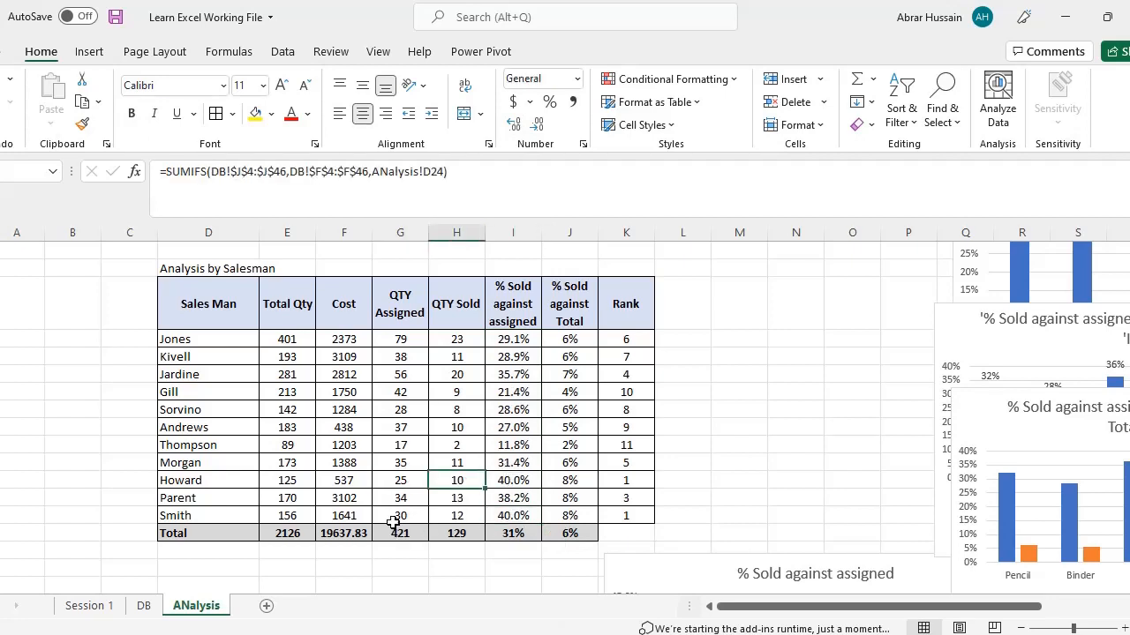
{"action": "left_click", "coordinate": [393, 520]}
{"action": "left_click", "coordinate": [468, 516]}
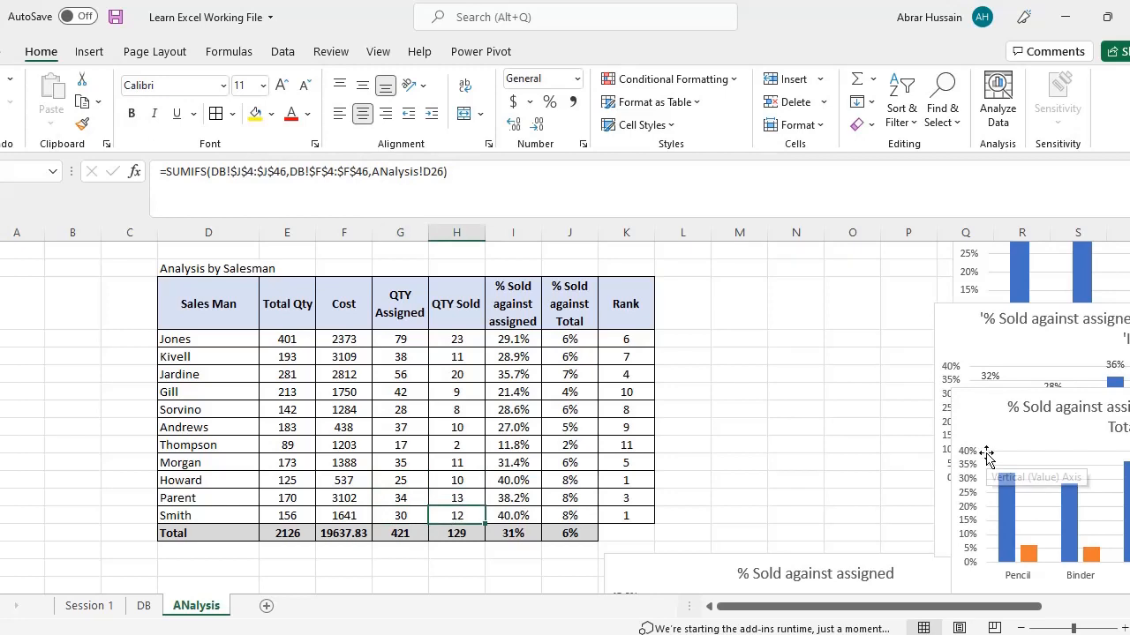
Inspect the Rank formulas of the two tied salesmen in K26 and K24.
{"action": "key", "text": "Right"}
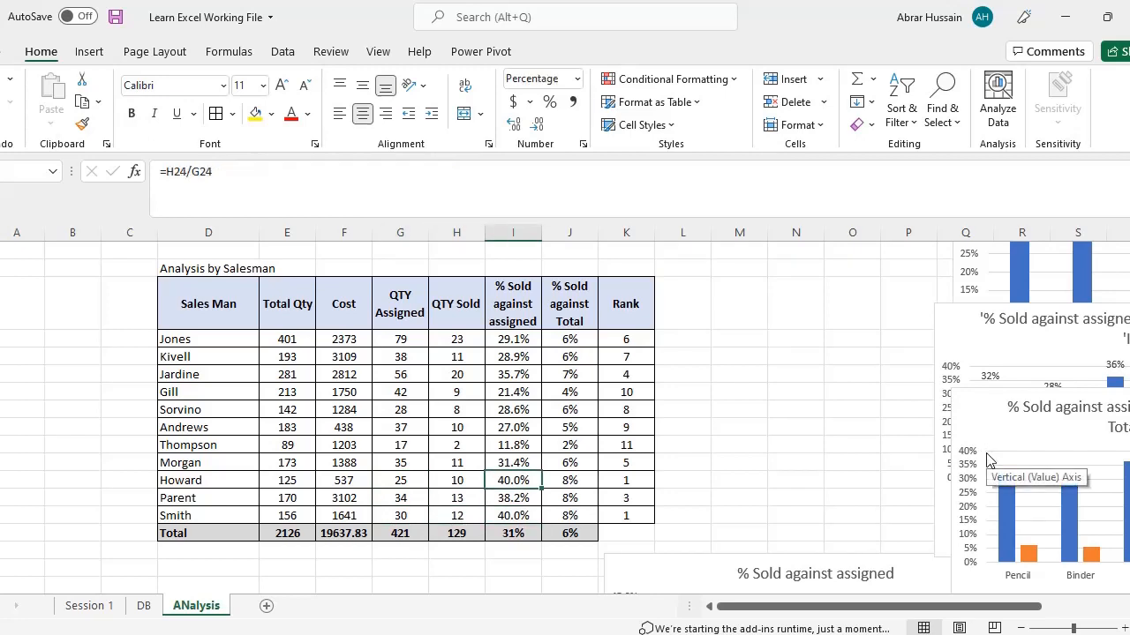
{"action": "key", "text": "Right"}
{"action": "key", "text": "Right"}
{"action": "key", "text": "F2"}
{"action": "key", "text": "Escape"}
{"action": "key", "text": "Up"}
{"action": "key", "text": "Up"}
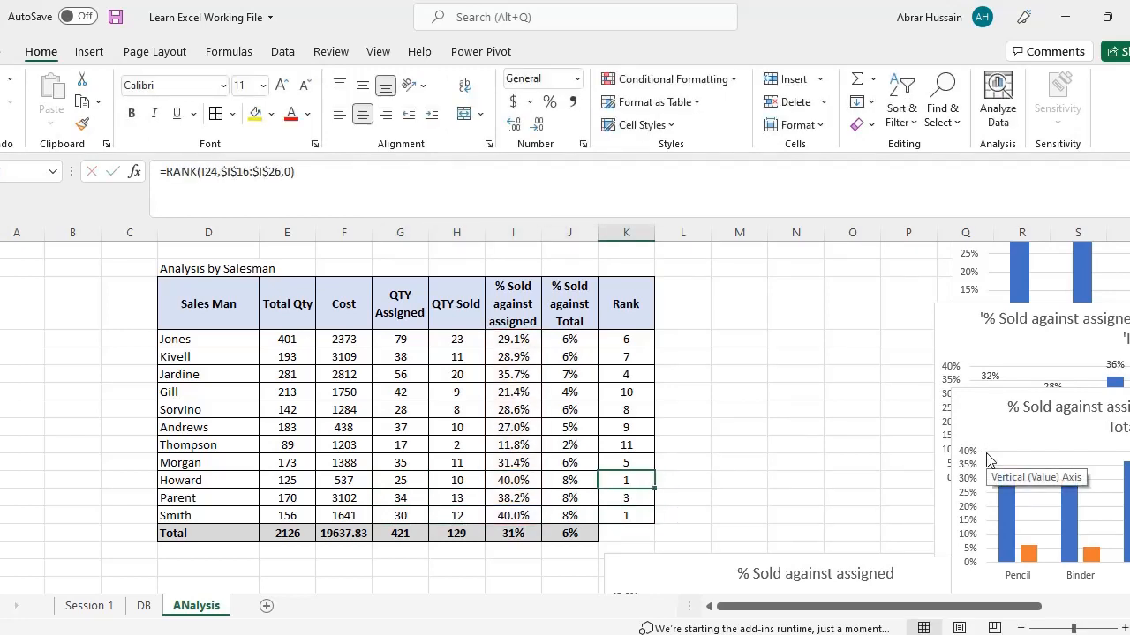
{"action": "key", "text": "F2"}
{"action": "key", "text": "Escape"}
Go through the Rank values from K24 up to K16, highlight K16 to K26, and return to row 24's rank.
{"action": "key", "text": "Up"}
{"action": "key", "text": "Up"}
{"action": "key", "text": "Up"}
{"action": "key", "text": "Up"}
{"action": "key", "text": "Up"}
{"action": "key", "text": "Up"}
{"action": "key", "text": "Up"}
{"action": "key", "text": "Up"}
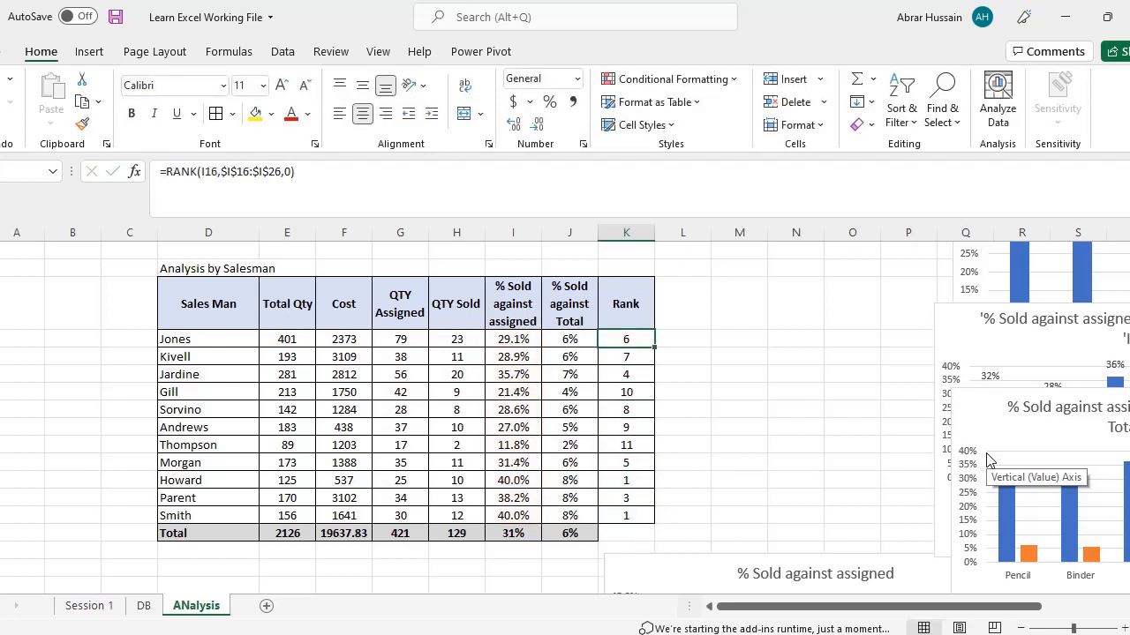
{"action": "key", "text": "ctrl+shift+Down"}
{"action": "key", "text": "ctrl+Down"}
{"action": "key", "text": "Up"}
{"action": "key", "text": "Up"}
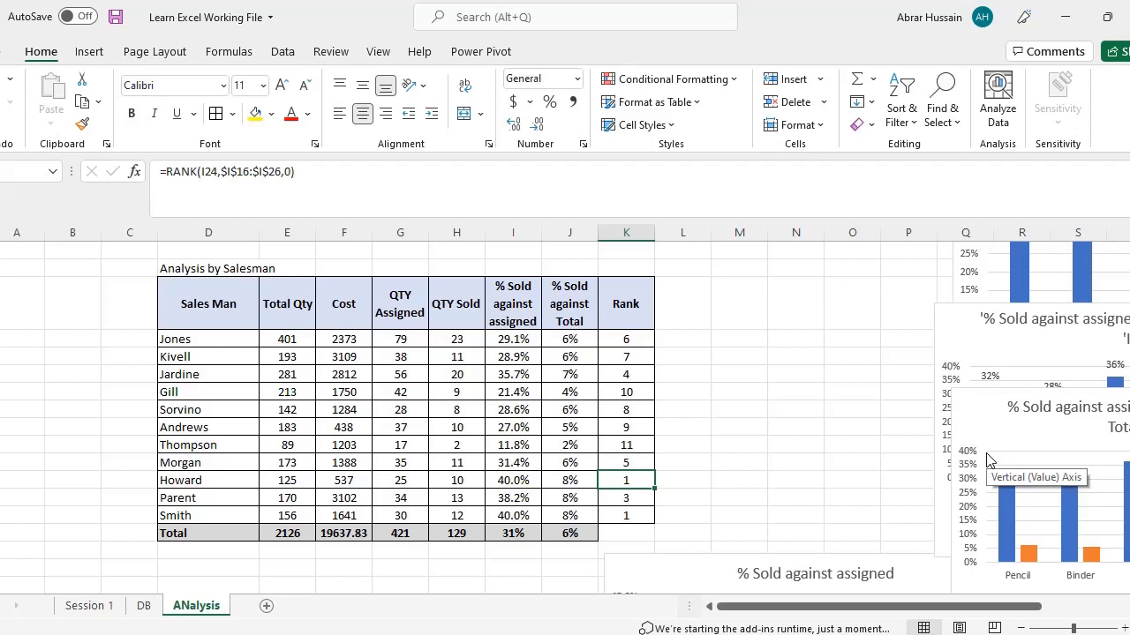
Compare the ranked cell and absolute range in the RANK formulas of K24 and K26.
{"action": "key", "text": "F2"}
{"action": "key", "text": "Escape"}
{"action": "key", "text": "Down"}
{"action": "key", "text": "Down"}
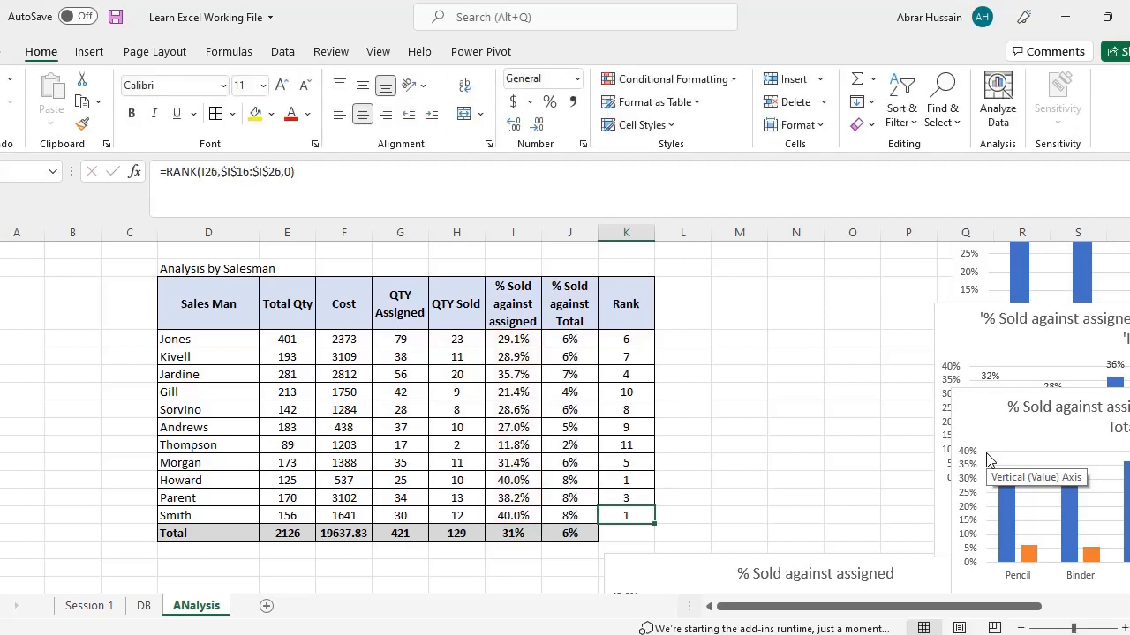
{"action": "key", "text": "F2"}
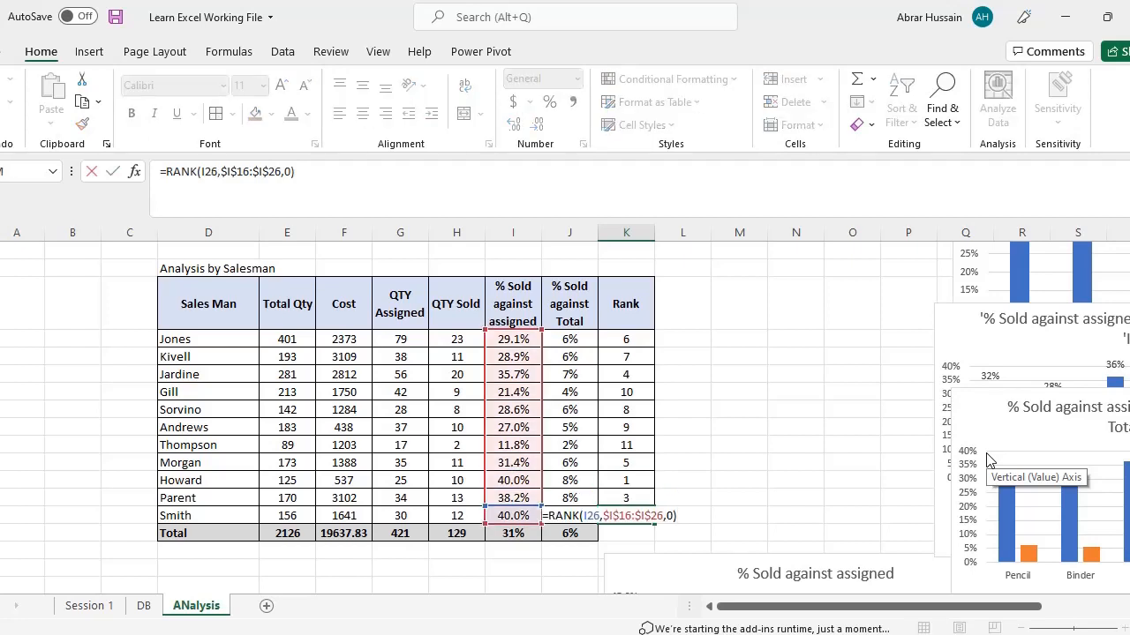
{"action": "key", "text": "Escape"}
Review the ranks in the middle rows of the salesman table and highlight the whole Rank range K16 to K26.
{"action": "key", "text": "Up"}
{"action": "key", "text": "Up"}
{"action": "key", "text": "Up"}
{"action": "key", "text": "Up"}
{"action": "key", "text": "Up"}
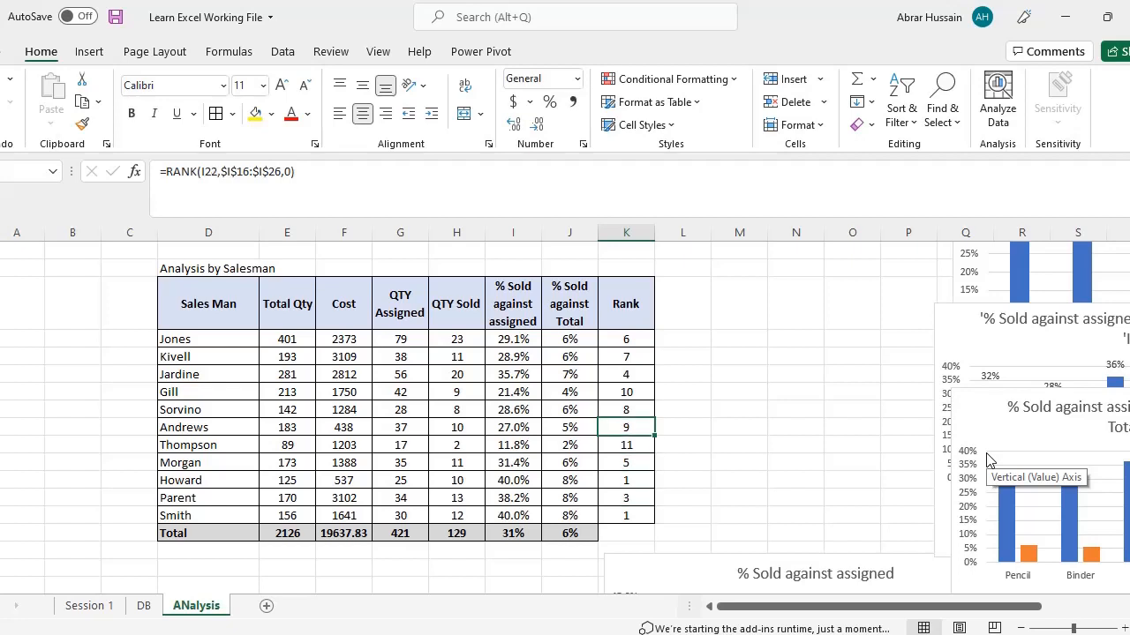
{"action": "key", "text": "Up"}
{"action": "key", "text": "Down"}
{"action": "key", "text": "Down"}
{"action": "key", "text": "Down"}
{"action": "key", "text": "Down"}
{"action": "key", "text": "Up"}
{"action": "key", "text": "ctrl+Up"}
{"action": "key", "text": "Down"}
{"action": "key", "text": "ctrl+shift+Down"}
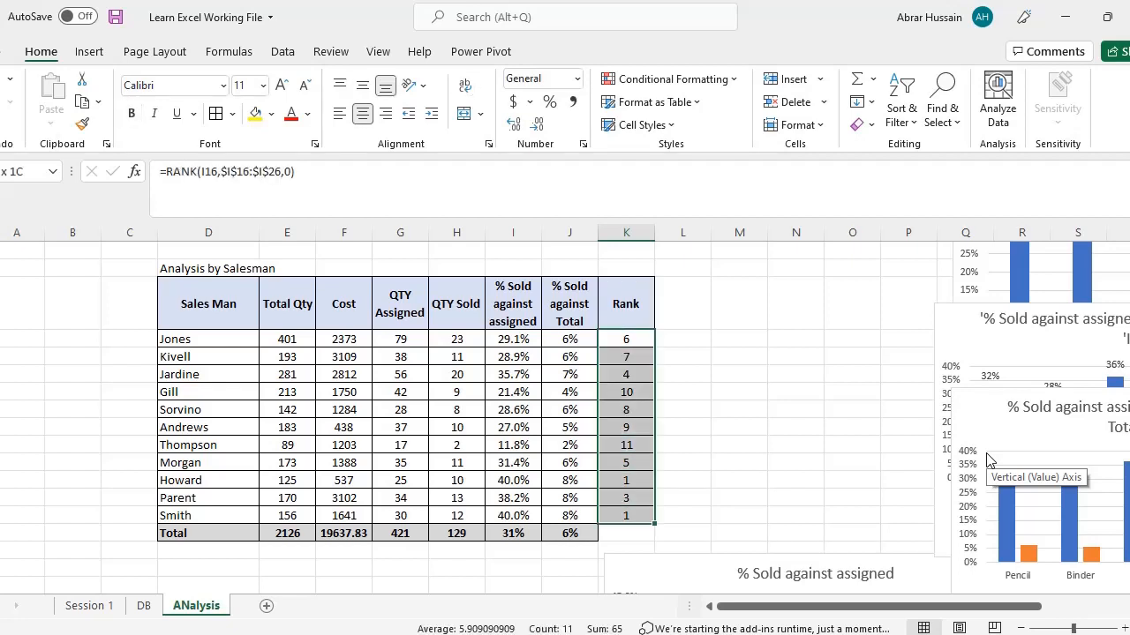
Alternate between the RANK formulas in K24 and K26 to examine why both rows get the same rank.
{"action": "key", "text": "ctrl+Down"}
{"action": "key", "text": "Up"}
{"action": "key", "text": "Up"}
{"action": "key", "text": "F2"}
{"action": "key", "text": "Return"}
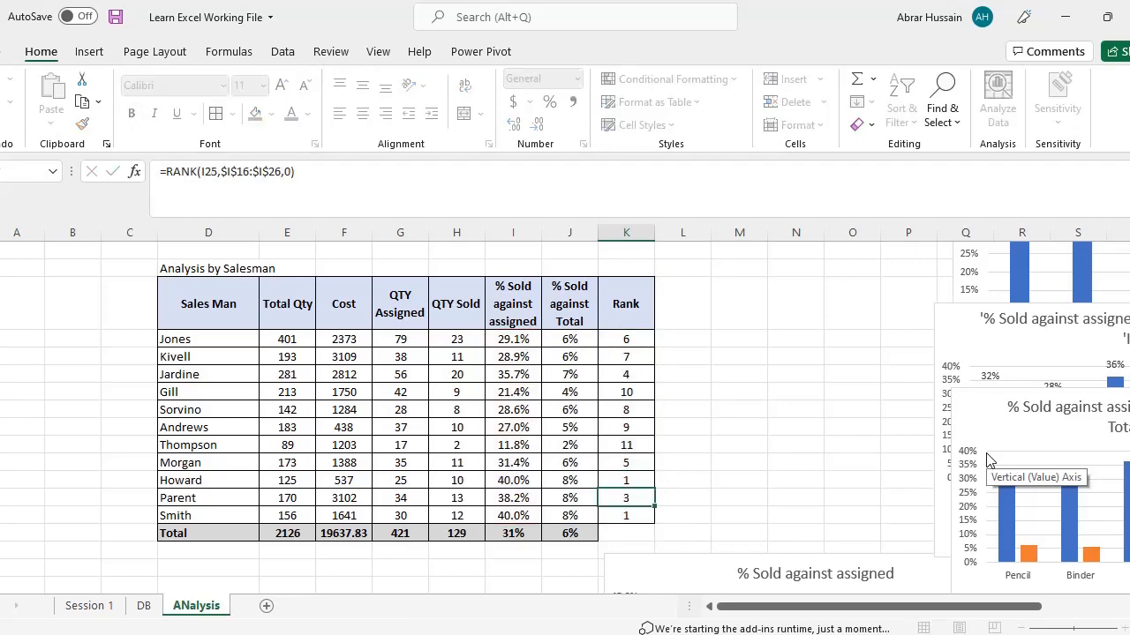
{"action": "key", "text": "Down"}
{"action": "key", "text": "F2"}
{"action": "key", "text": "Return"}
{"action": "key", "text": "Up"}
{"action": "key", "text": "Up"}
{"action": "key", "text": "Up"}
{"action": "key", "text": "F2"}
{"action": "key", "text": "Return"}
{"action": "key", "text": "F2"}
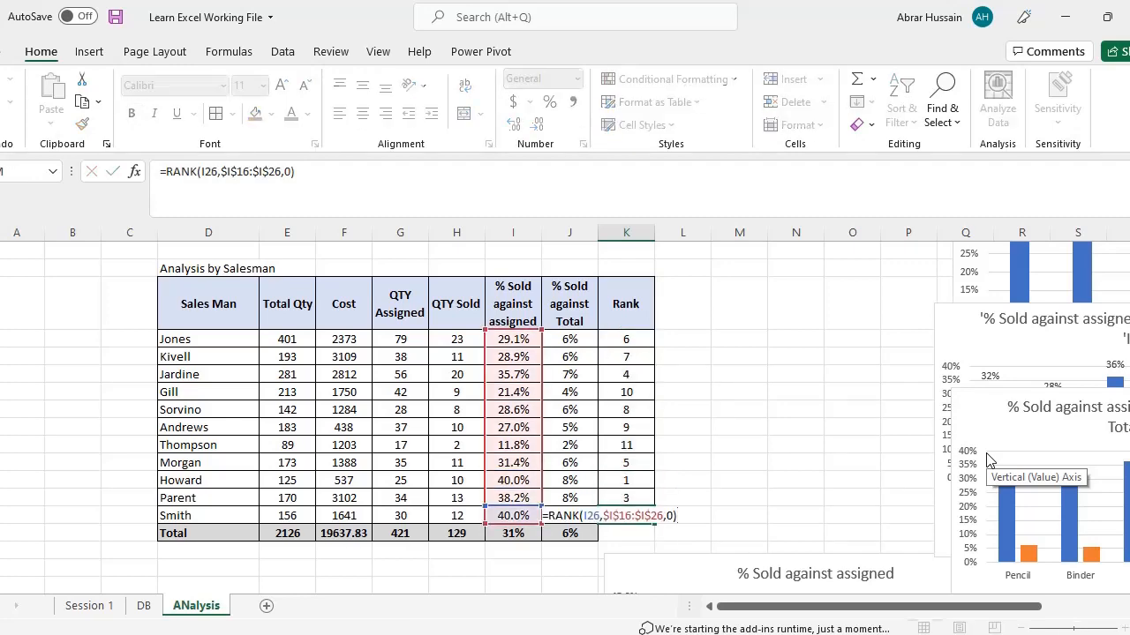
{"action": "key", "text": "Return"}
Recheck the RANK formulas in K24, K25 and K26 against the range I16 to I26.
{"action": "key", "text": "Up"}
{"action": "key", "text": "Up"}
{"action": "key", "text": "Down"}
{"action": "key", "text": "Down"}
{"action": "key", "text": "F2"}
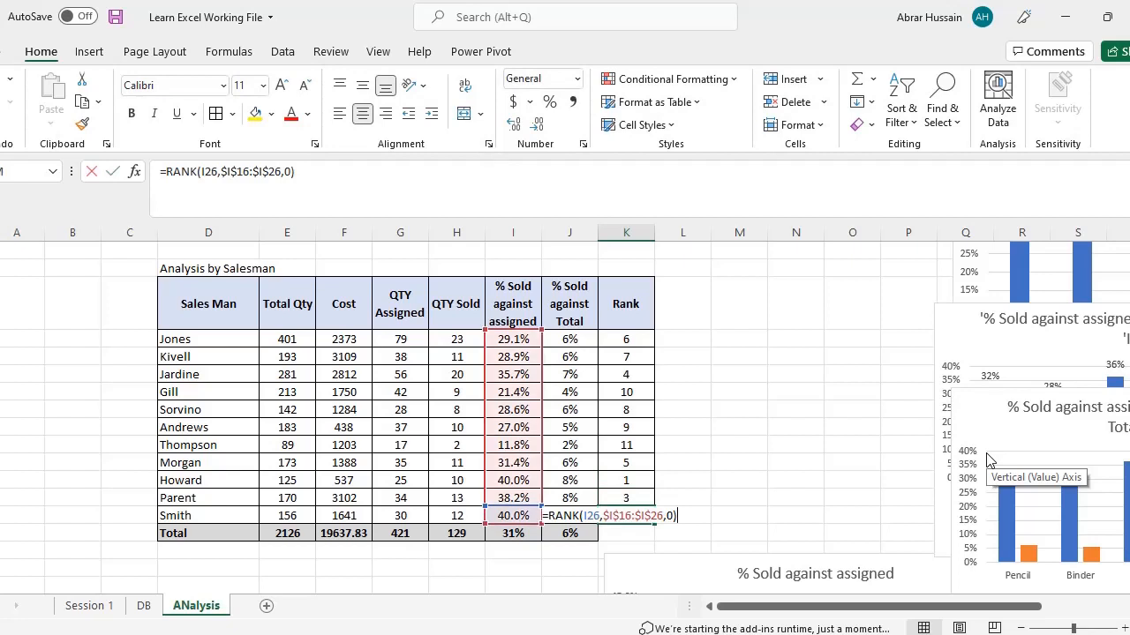
{"action": "key", "text": "Return"}
{"action": "key", "text": "Up"}
{"action": "key", "text": "Up"}
{"action": "key", "text": "Up"}
{"action": "key", "text": "F2"}
{"action": "key", "text": "Return"}
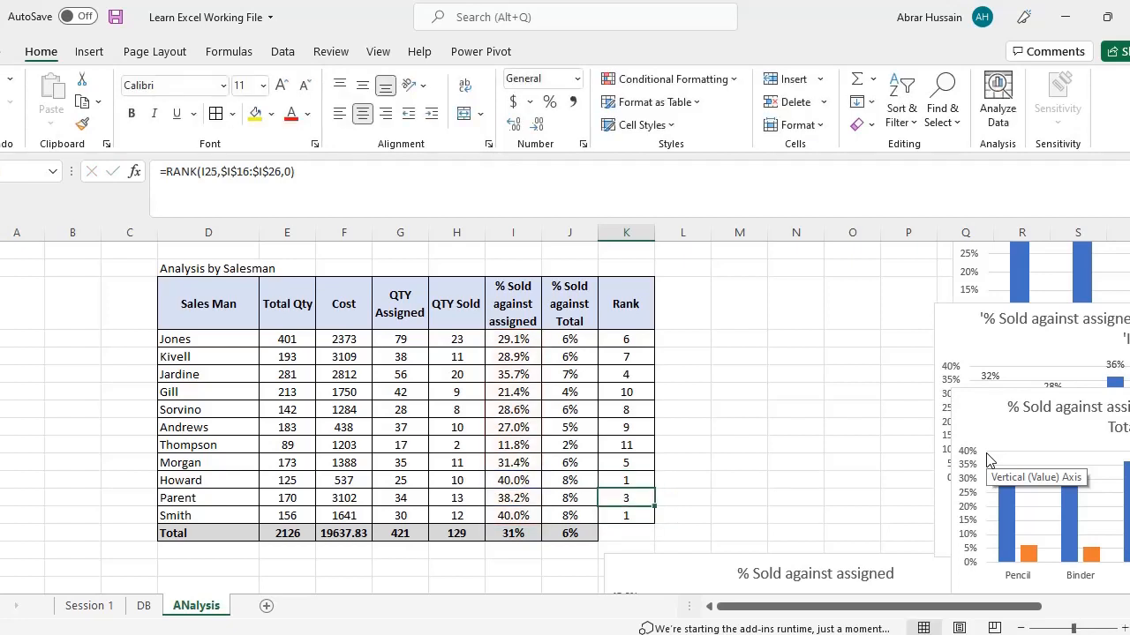
{"action": "key", "text": "F2"}
{"action": "key", "text": "Return"}
Check the RANK formula of the salesman in K18 and look over the neighbouring ranks.
{"action": "key", "text": "Up"}
{"action": "key", "text": "Up"}
{"action": "key", "text": "Up"}
{"action": "key", "text": "Up"}
{"action": "key", "text": "Up"}
{"action": "key", "text": "Up"}
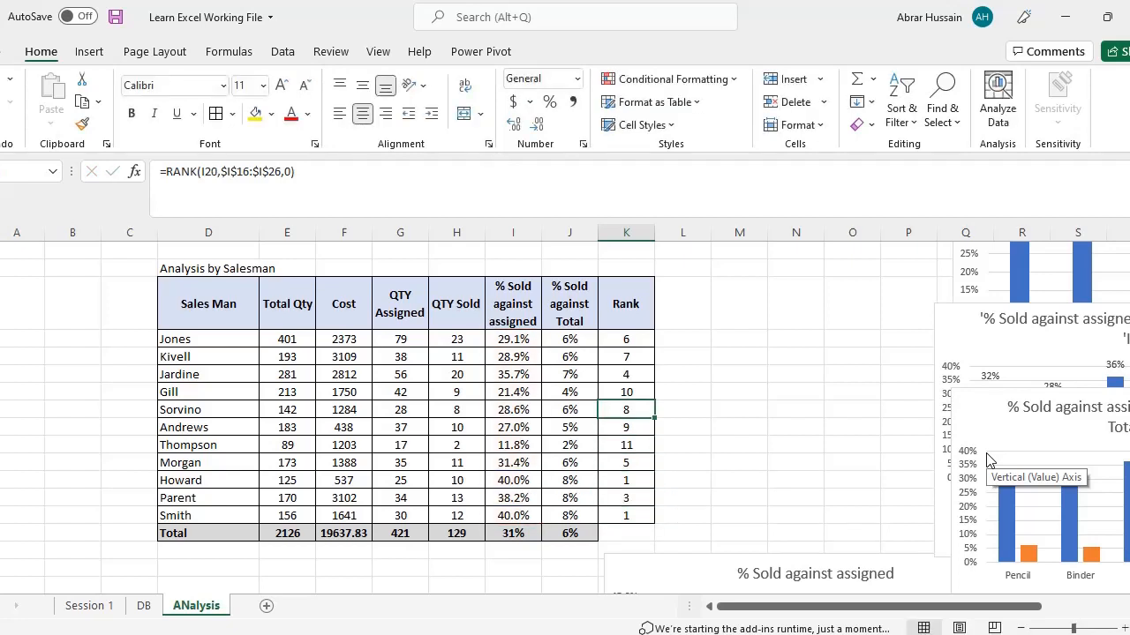
{"action": "key", "text": "Up"}
{"action": "key", "text": "Up"}
{"action": "key", "text": "F2"}
{"action": "key", "text": "Return"}
{"action": "key", "text": "Down"}
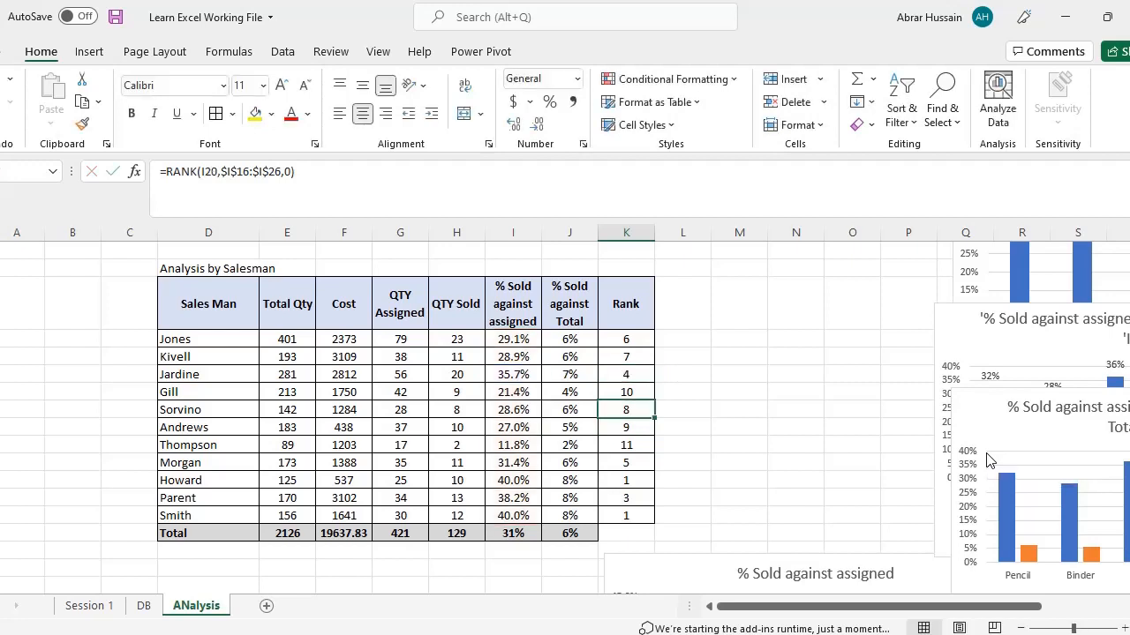
Check a RANK formula lower in the column, then highlight all the salesmen's ranks in K16 to K26.
{"action": "key", "text": "Down"}
{"action": "key", "text": "Down"}
{"action": "key", "text": "Down"}
{"action": "key", "text": "F2"}
{"action": "key", "text": "Escape"}
{"action": "key", "text": "ctrl+Up"}
{"action": "key", "text": "Down"}
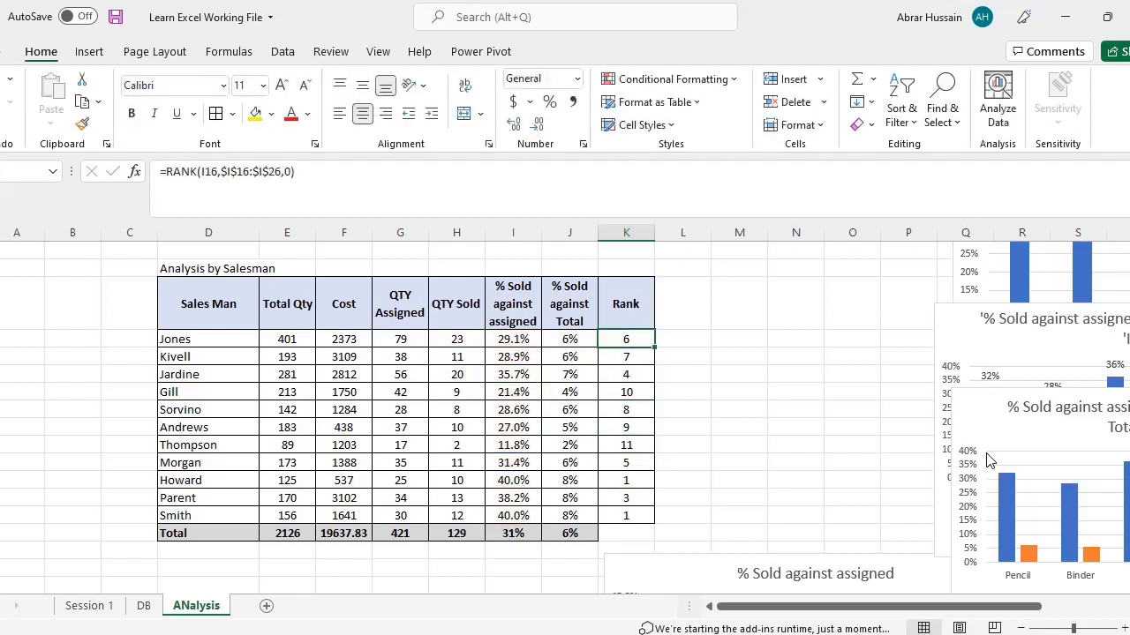
{"action": "key", "text": "ctrl+shift+Down"}
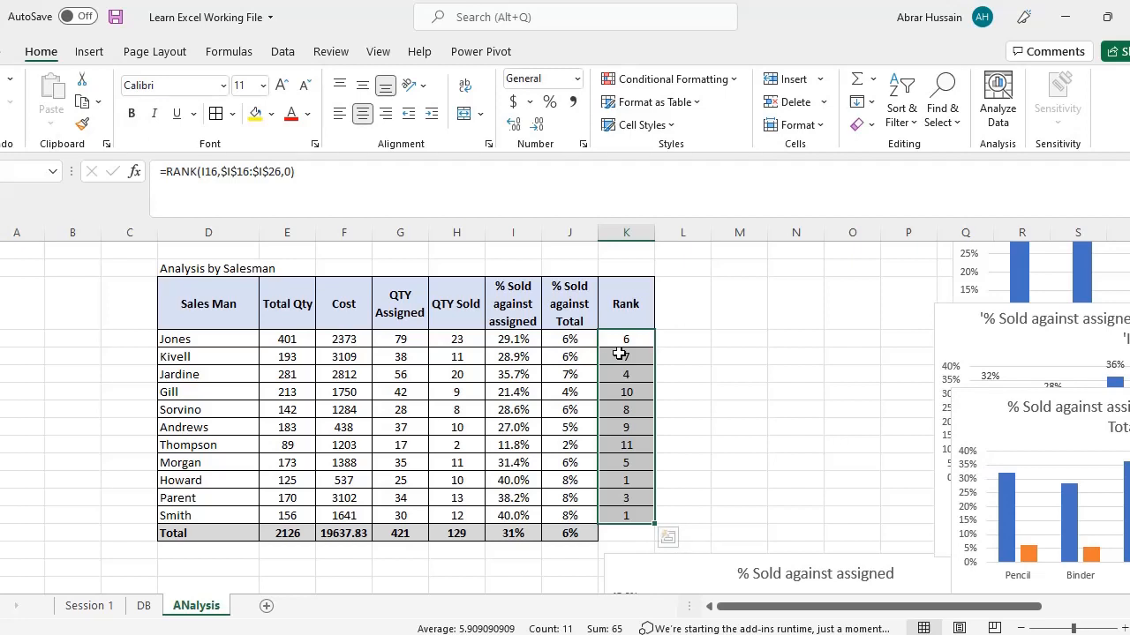
Copy the Analysis by Salesman table from its header to the Total row and paste it below the chart at D43.
{"action": "left_click_drag", "start_coordinate": [221, 305], "coordinate": [635, 533]}
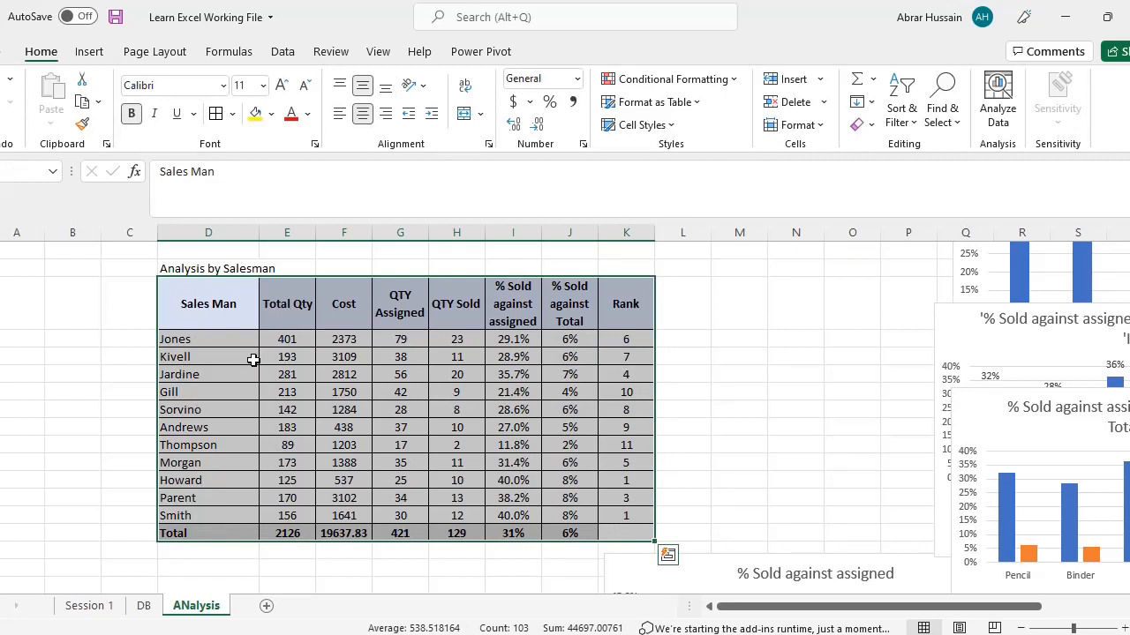
{"action": "scroll", "coordinate": [253, 360], "scroll_direction": "up", "scroll_amount": 1}
{"action": "key", "text": "ctrl+c"}
{"action": "scroll", "coordinate": [254, 360], "scroll_direction": "down", "scroll_amount": 5}
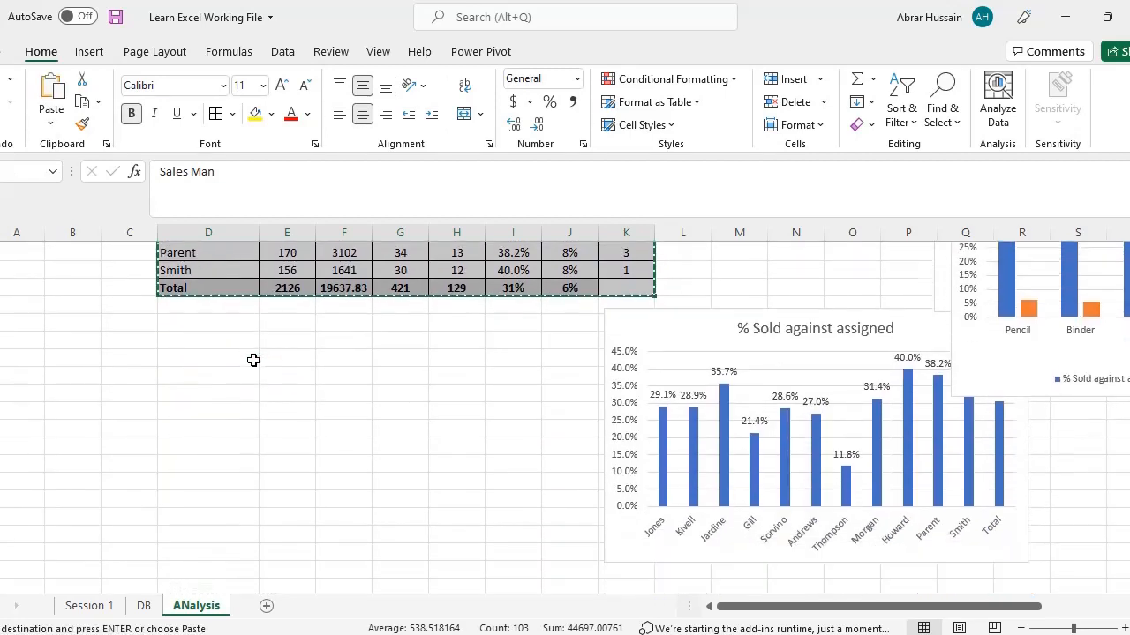
{"action": "scroll", "coordinate": [253, 360], "scroll_direction": "down", "scroll_amount": 4}
{"action": "left_click", "coordinate": [241, 360]}
{"action": "key", "text": "ctrl+v"}
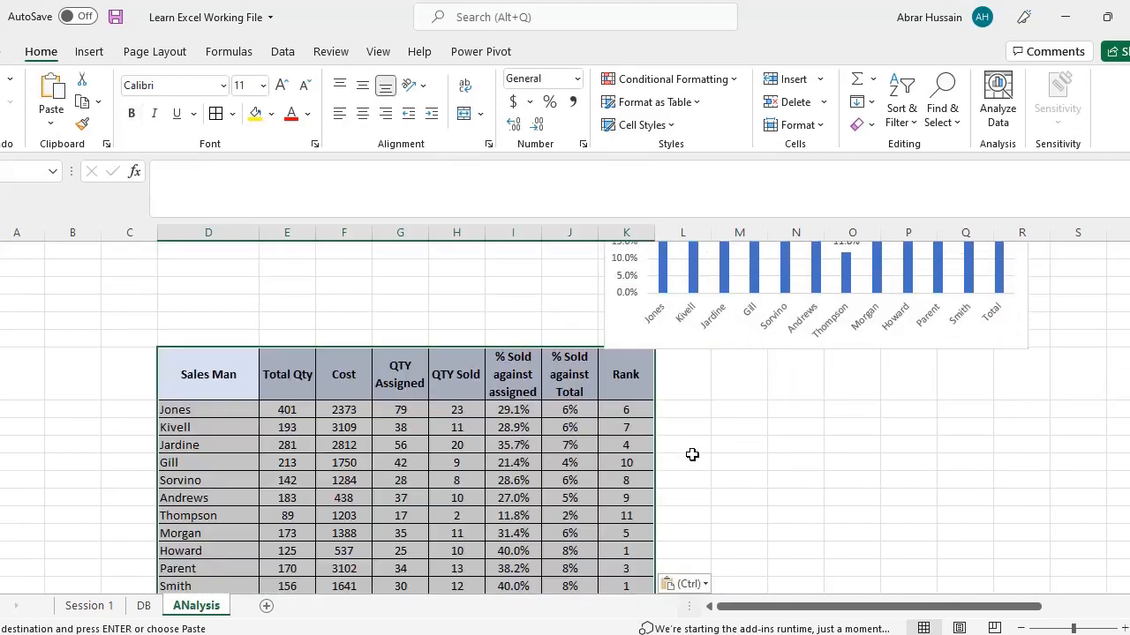
Sort the copied table by its Rank values K44 to K54 in ascending order, expanding the selection to the adjacent columns.
{"action": "scroll", "coordinate": [692, 454], "scroll_direction": "down", "scroll_amount": 2}
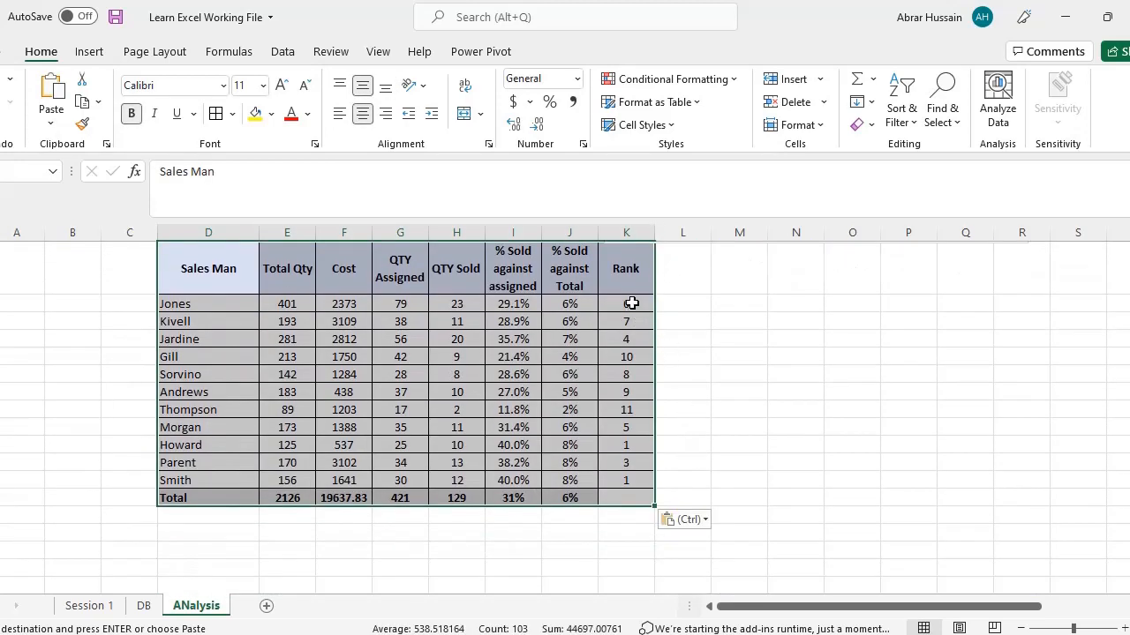
{"action": "left_click_drag", "start_coordinate": [632, 302], "coordinate": [627, 484]}
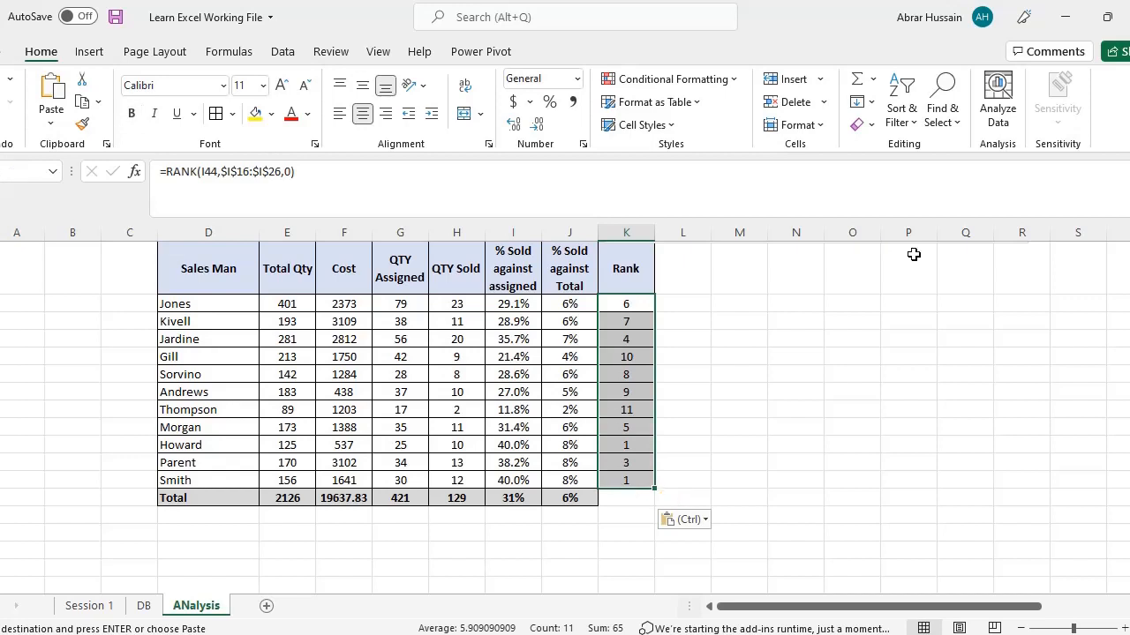
{"action": "left_click", "coordinate": [284, 53]}
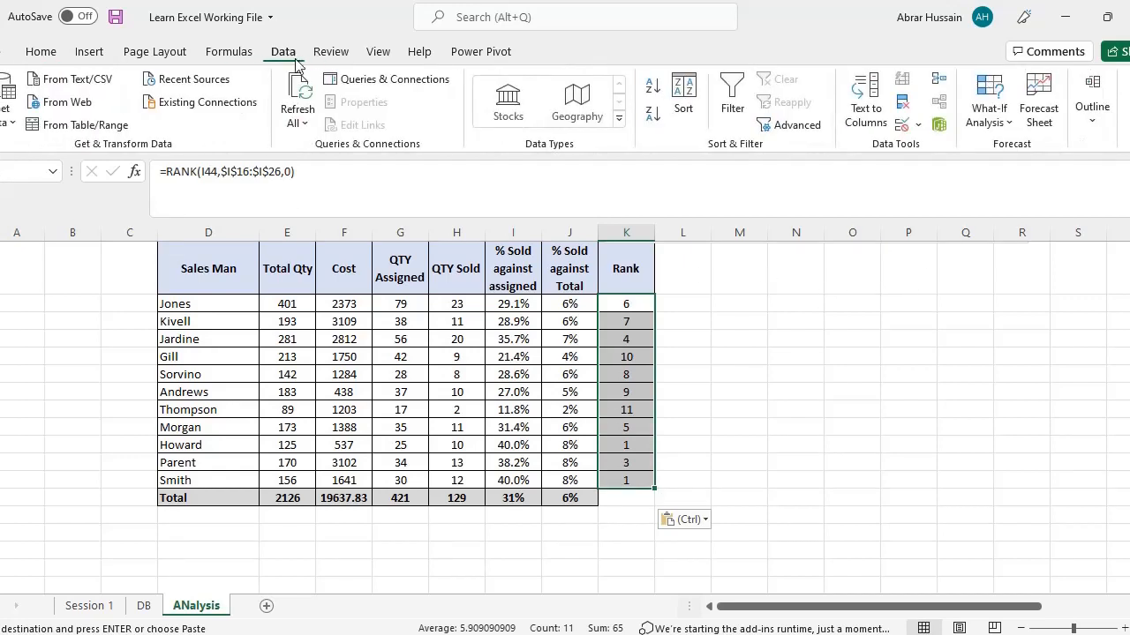
{"action": "left_click", "coordinate": [654, 86]}
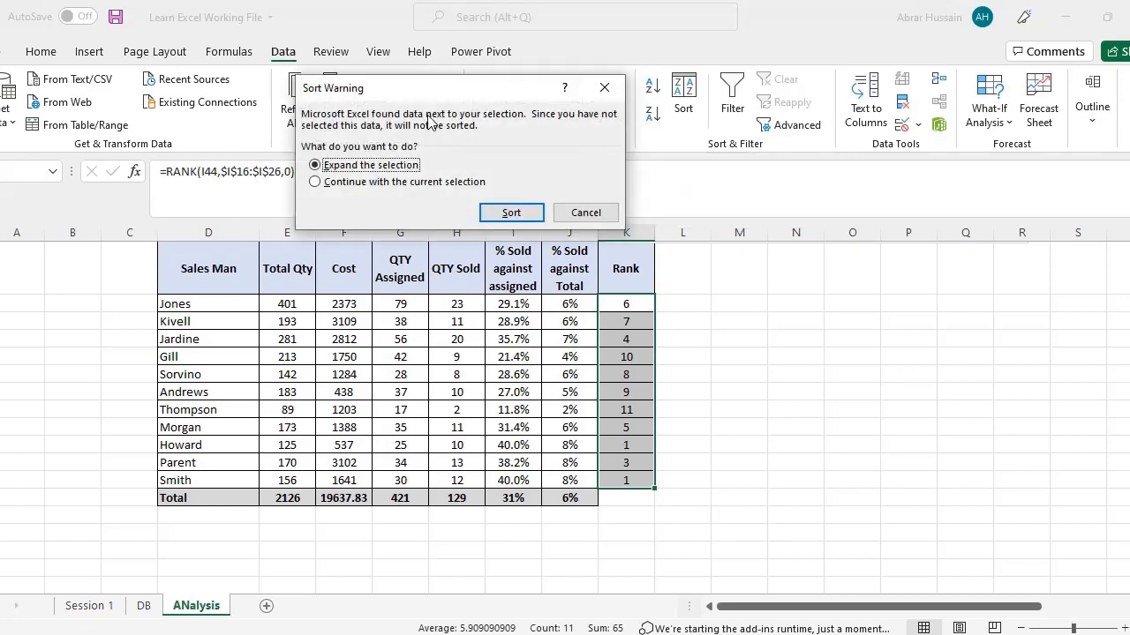
{"action": "left_click_drag", "start_coordinate": [330, 89], "coordinate": [494, 54]}
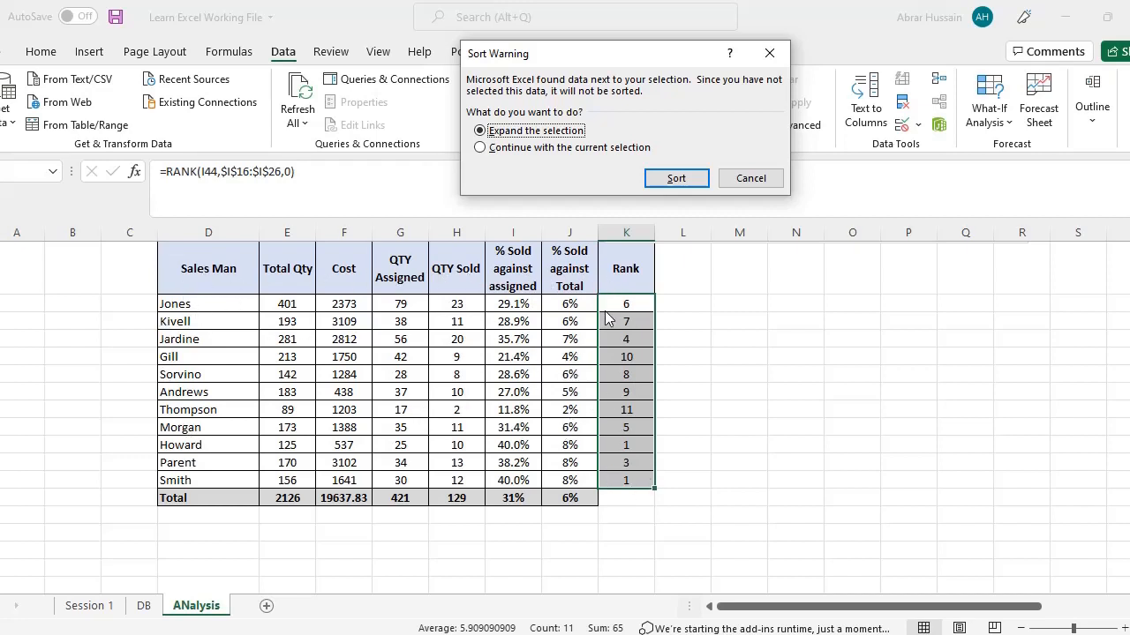
{"action": "left_click", "coordinate": [498, 150]}
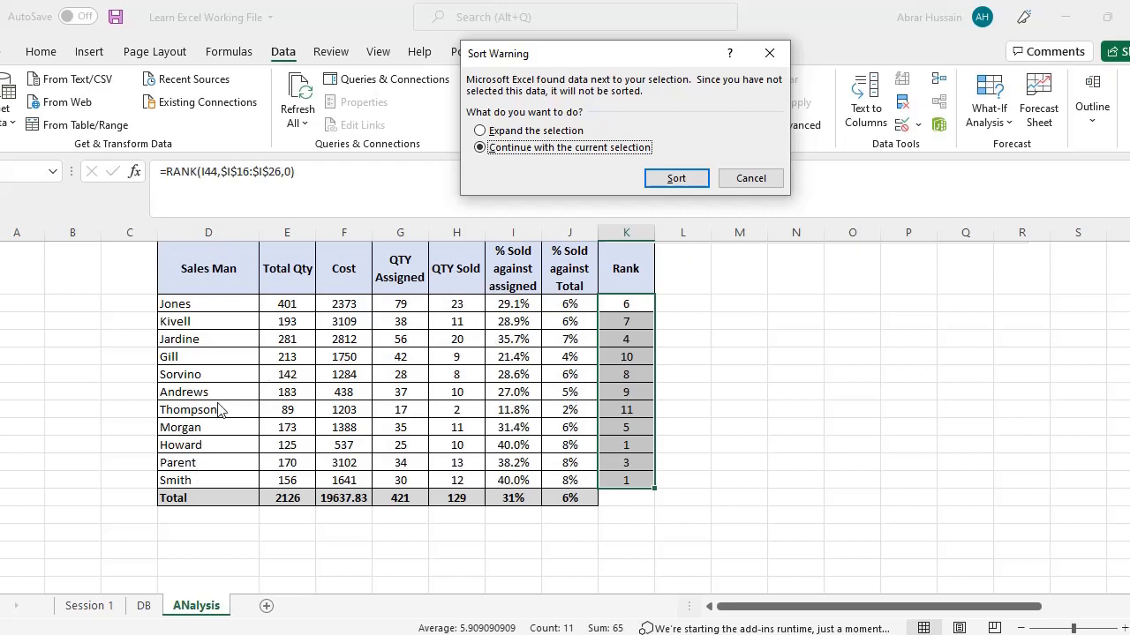
{"action": "left_click", "coordinate": [493, 132]}
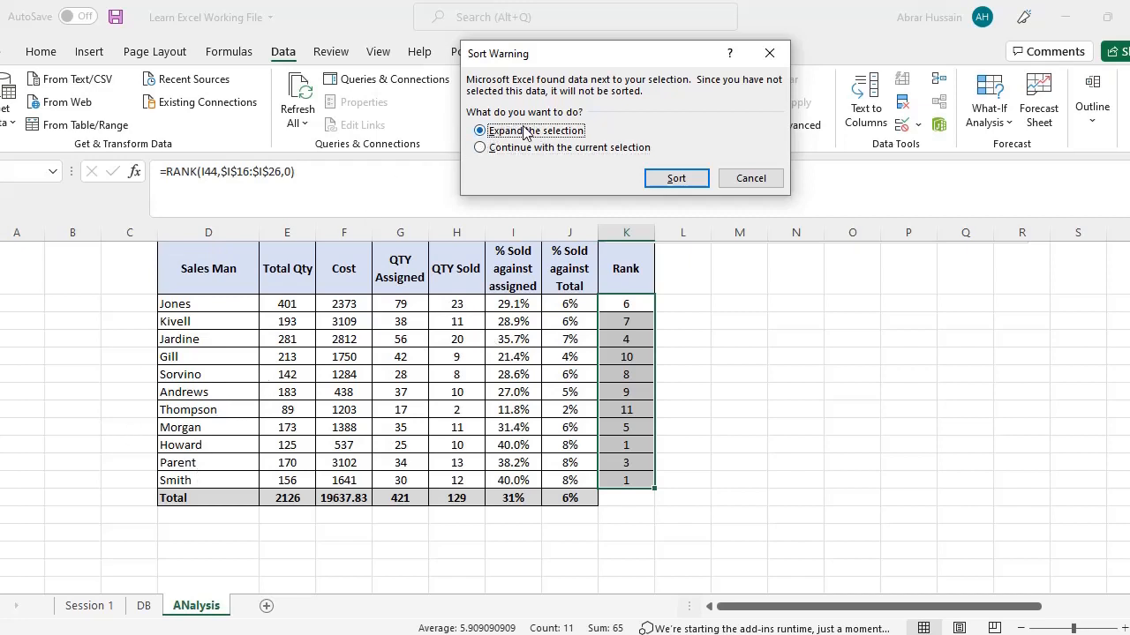
{"action": "left_click", "coordinate": [676, 179]}
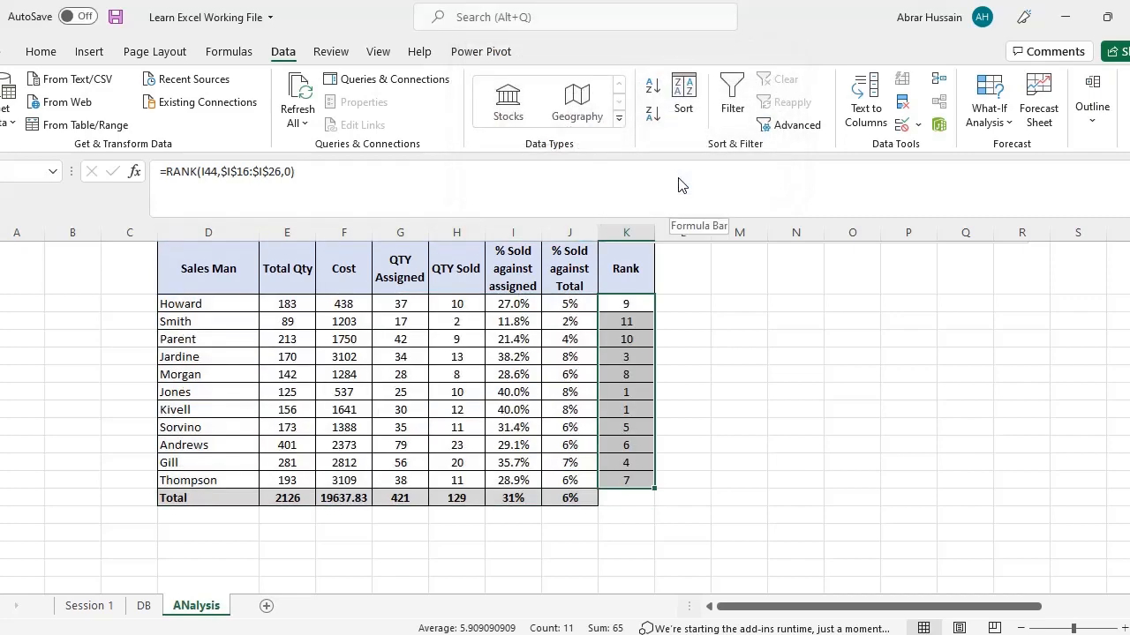
Replace the sorted copy with a fresh copy of the Analysis by Salesman table, header to Total row, pasted at D45.
{"action": "left_click", "coordinate": [472, 302]}
{"action": "scroll", "coordinate": [473, 302], "scroll_direction": "down", "scroll_amount": 4}
{"action": "scroll", "coordinate": [472, 302], "scroll_direction": "up", "scroll_amount": 1}
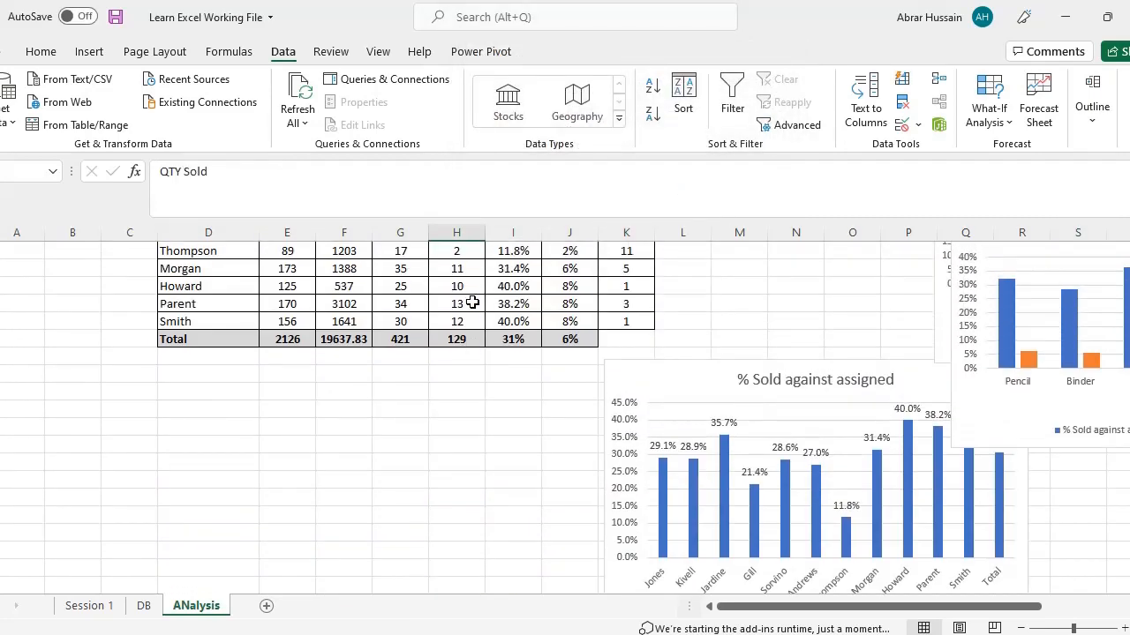
{"action": "scroll", "coordinate": [503, 307], "scroll_direction": "up", "scroll_amount": 4}
{"action": "left_click_drag", "start_coordinate": [221, 356], "coordinate": [616, 602]}
{"action": "key", "text": "ctrl+c"}
{"action": "scroll", "coordinate": [318, 417], "scroll_direction": "down", "scroll_amount": 8}
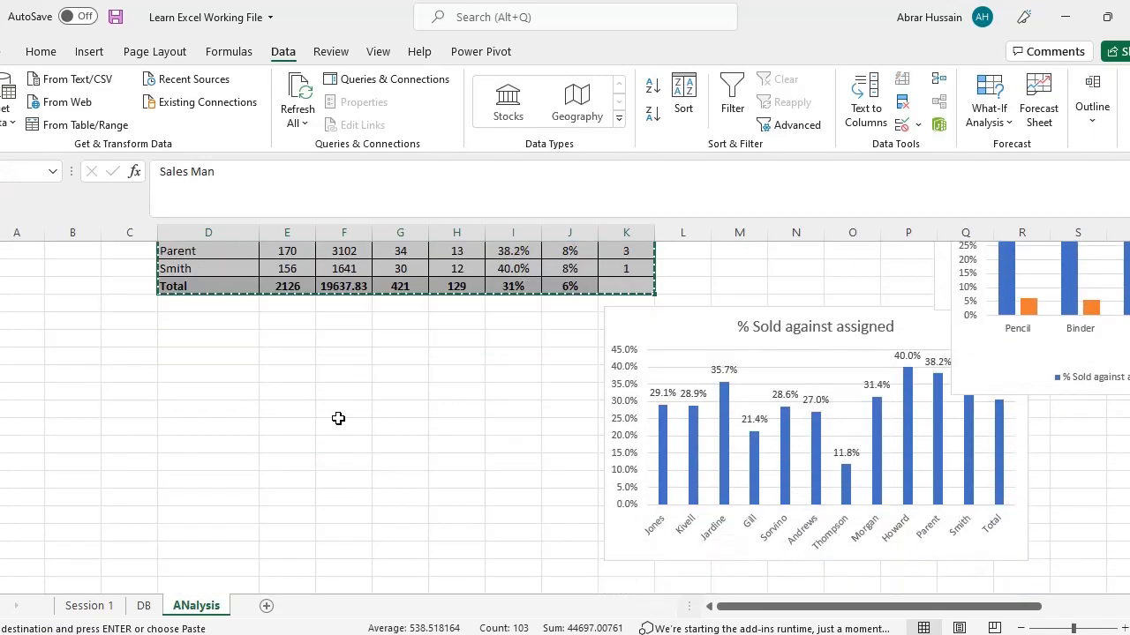
{"action": "scroll", "coordinate": [296, 419], "scroll_direction": "down", "scroll_amount": 2}
{"action": "left_click", "coordinate": [220, 345]}
{"action": "key", "text": "ctrl+v"}
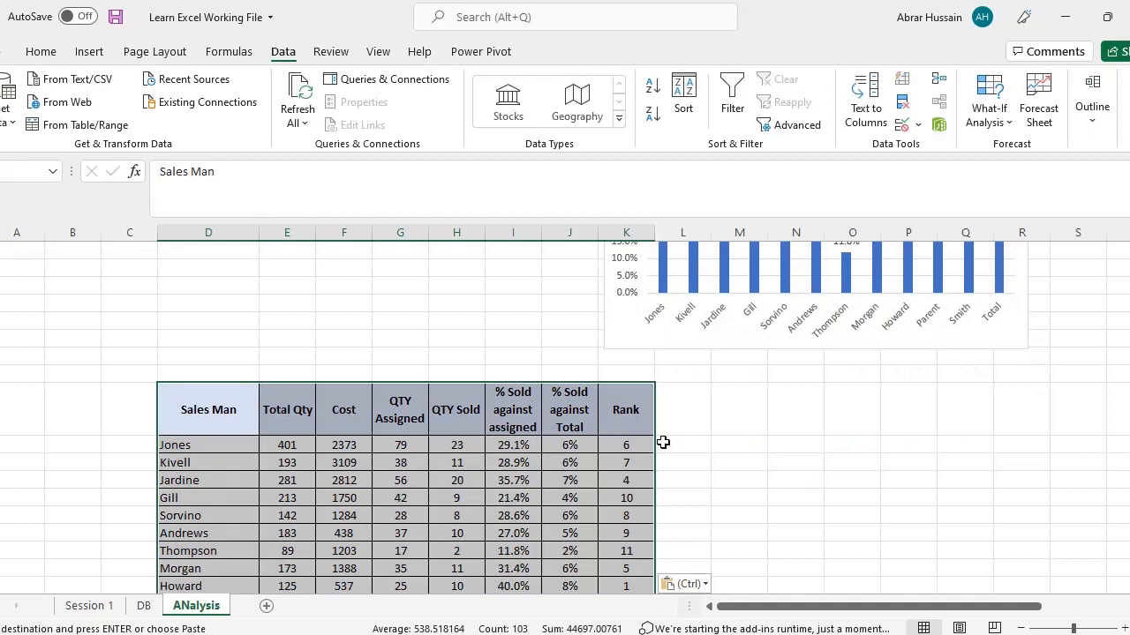
{"action": "left_click", "coordinate": [626, 392]}
{"action": "scroll", "coordinate": [631, 522], "scroll_direction": "down", "scroll_amount": 3}
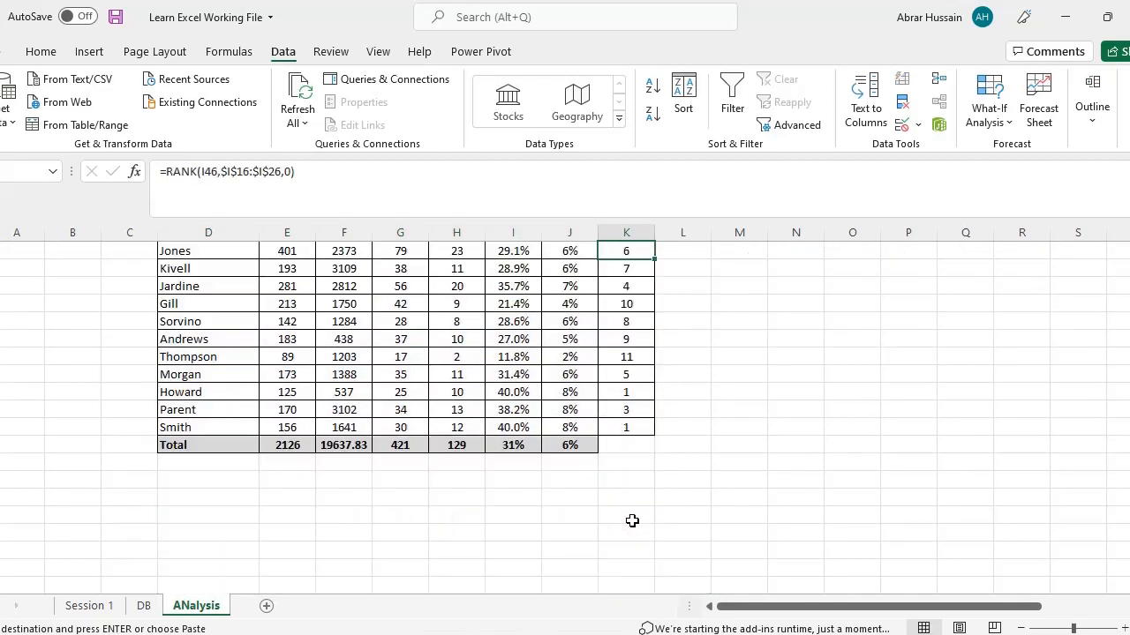
{"action": "left_click", "coordinate": [626, 428], "text": "shift"}
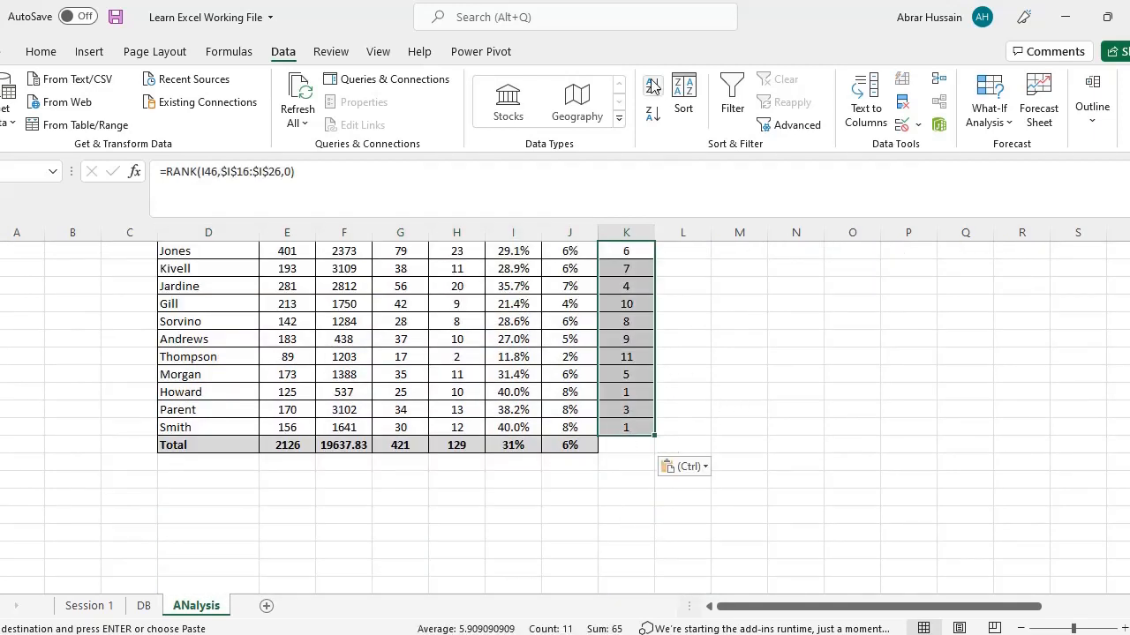
Inspect the formulas in the Total Qty and Cost columns of the copied table, opening the SUMIFS formula in E51 without changing it.
{"action": "left_click", "coordinate": [294, 288]}
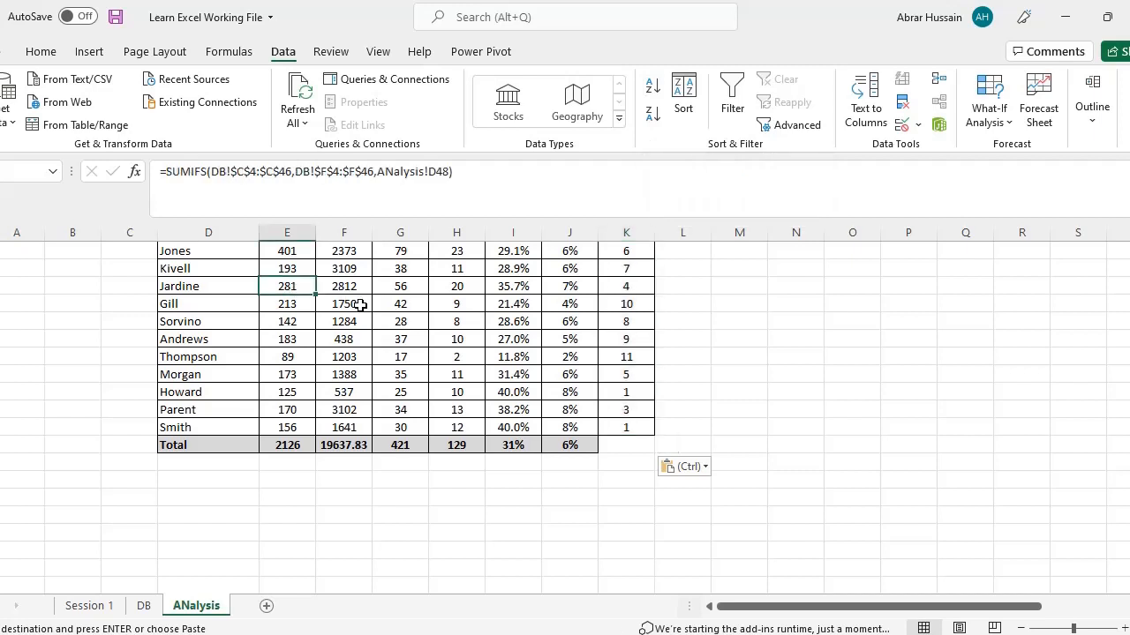
{"action": "left_click", "coordinate": [360, 304]}
{"action": "left_click", "coordinate": [269, 272]}
{"action": "left_click", "coordinate": [296, 320]}
{"action": "double_click", "coordinate": [287, 341]}
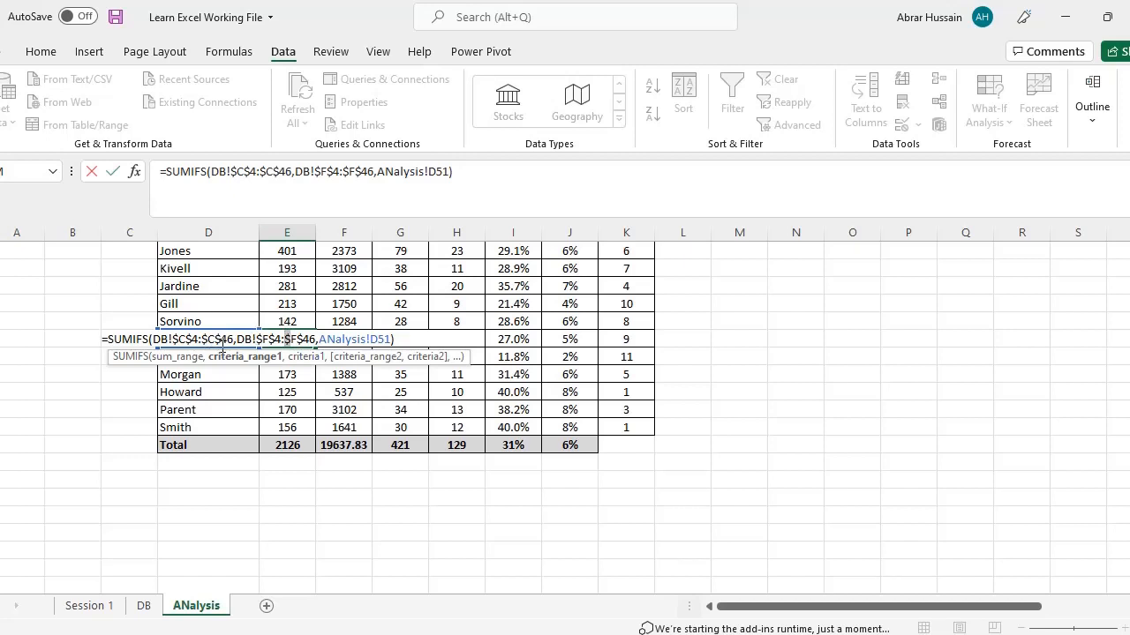
{"action": "left_click", "coordinate": [370, 339]}
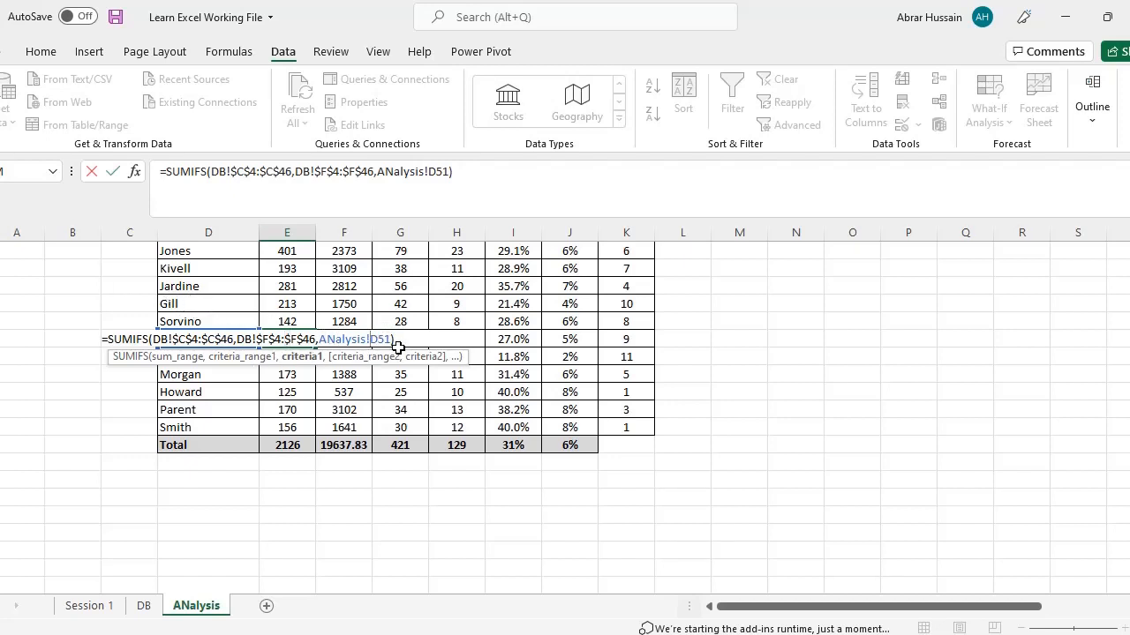
{"action": "key", "text": "Escape"}
Replace the formulas in the copied table's salesman rows, D46 to K56, with their values by pasting values over the same range.
{"action": "scroll", "coordinate": [641, 424], "scroll_direction": "up", "scroll_amount": 2}
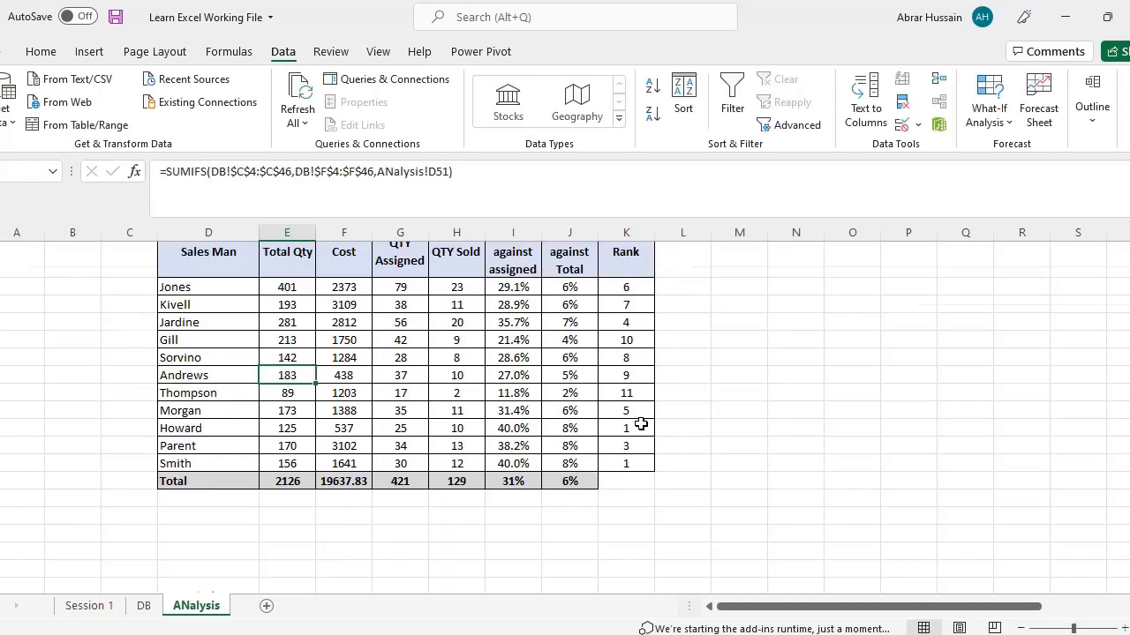
{"action": "scroll", "coordinate": [425, 406], "scroll_direction": "up", "scroll_amount": 2}
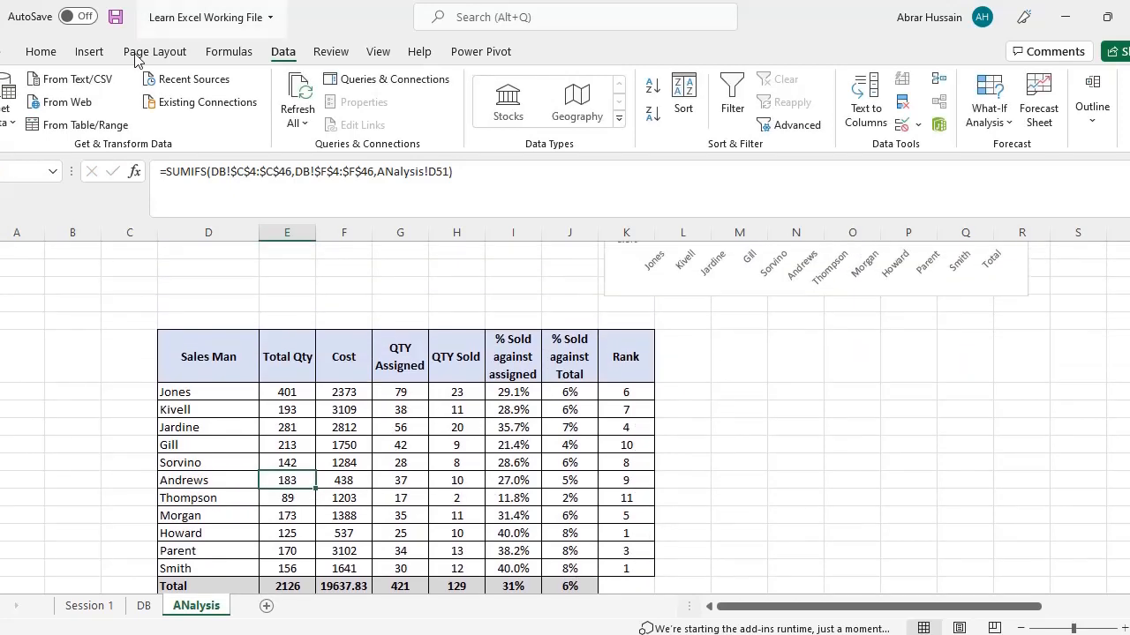
{"action": "left_click", "coordinate": [643, 388]}
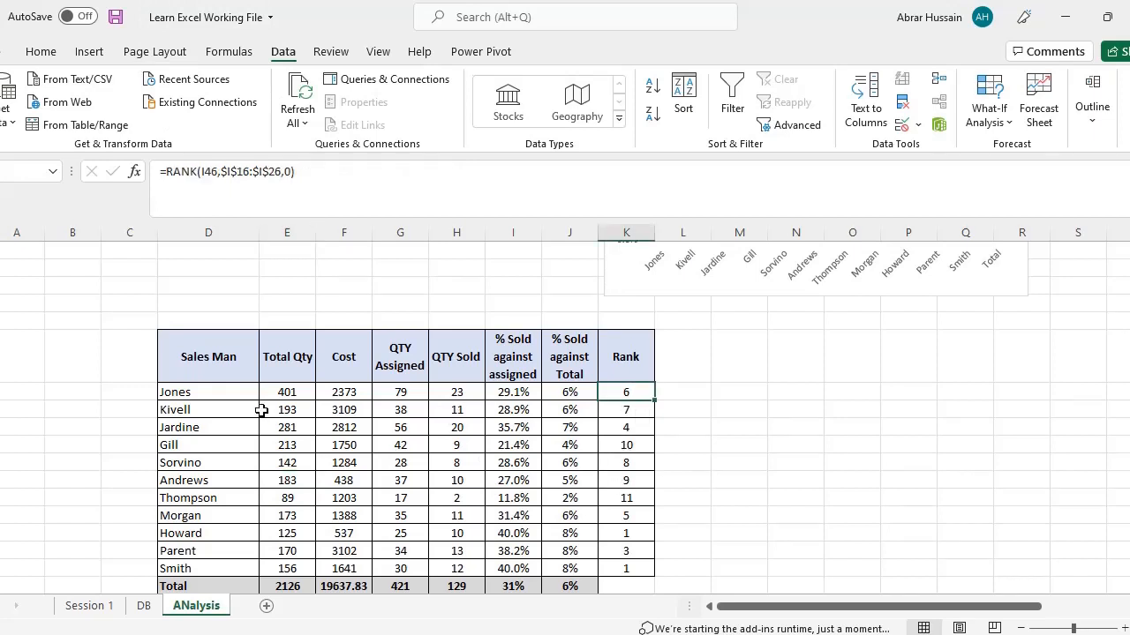
{"action": "left_click_drag", "start_coordinate": [199, 391], "coordinate": [623, 568]}
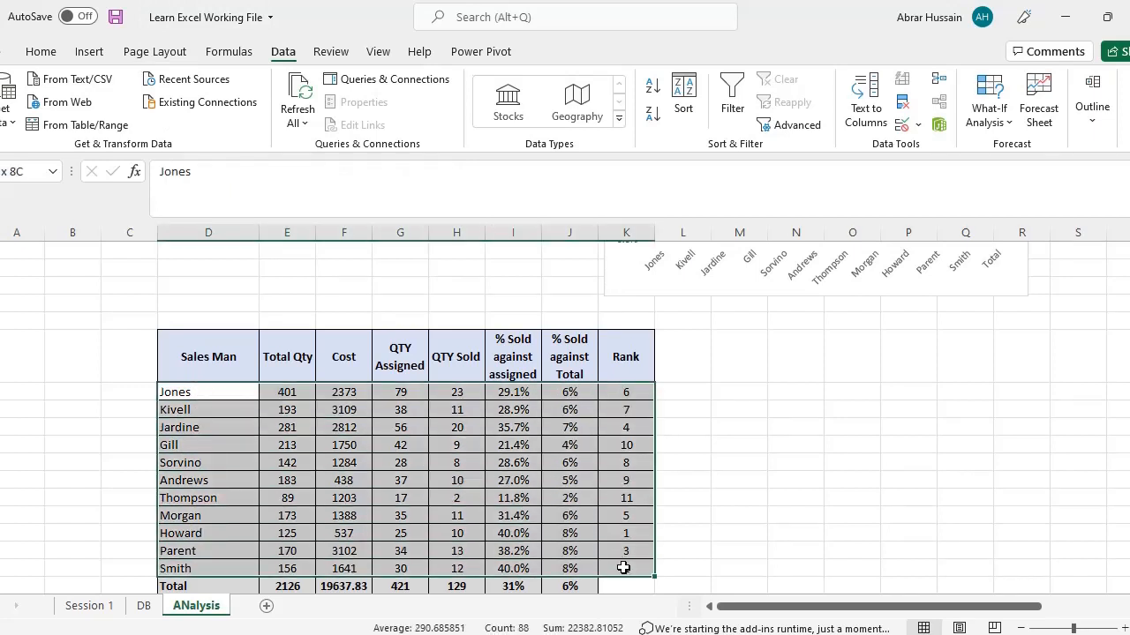
{"action": "key", "text": "ctrl+c"}
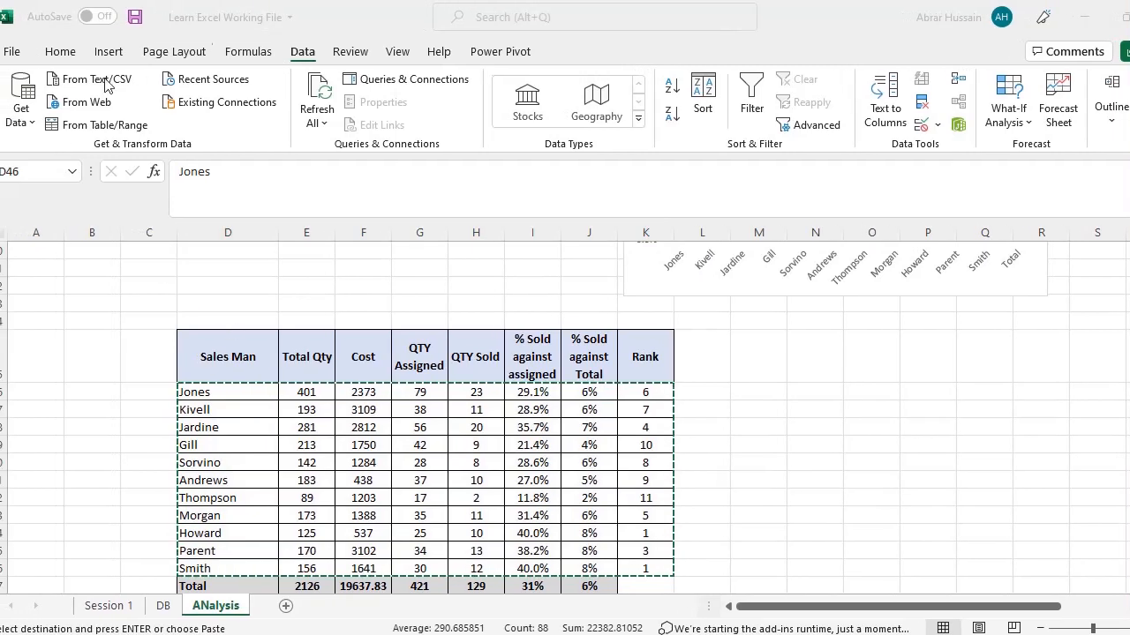
{"action": "left_click", "coordinate": [56, 53]}
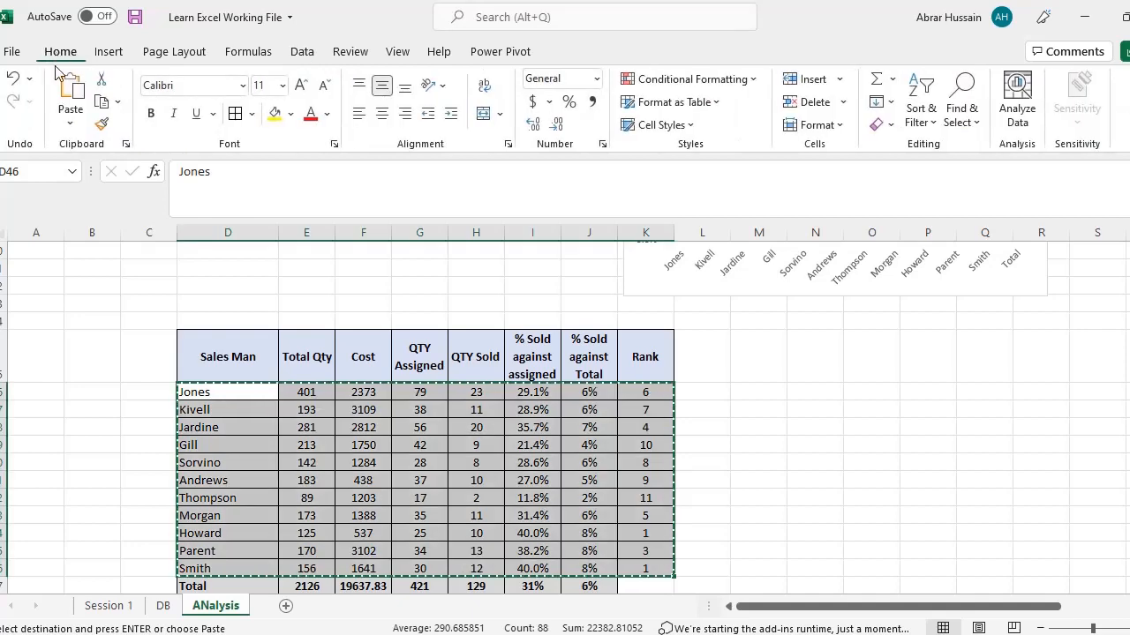
{"action": "left_click", "coordinate": [67, 124]}
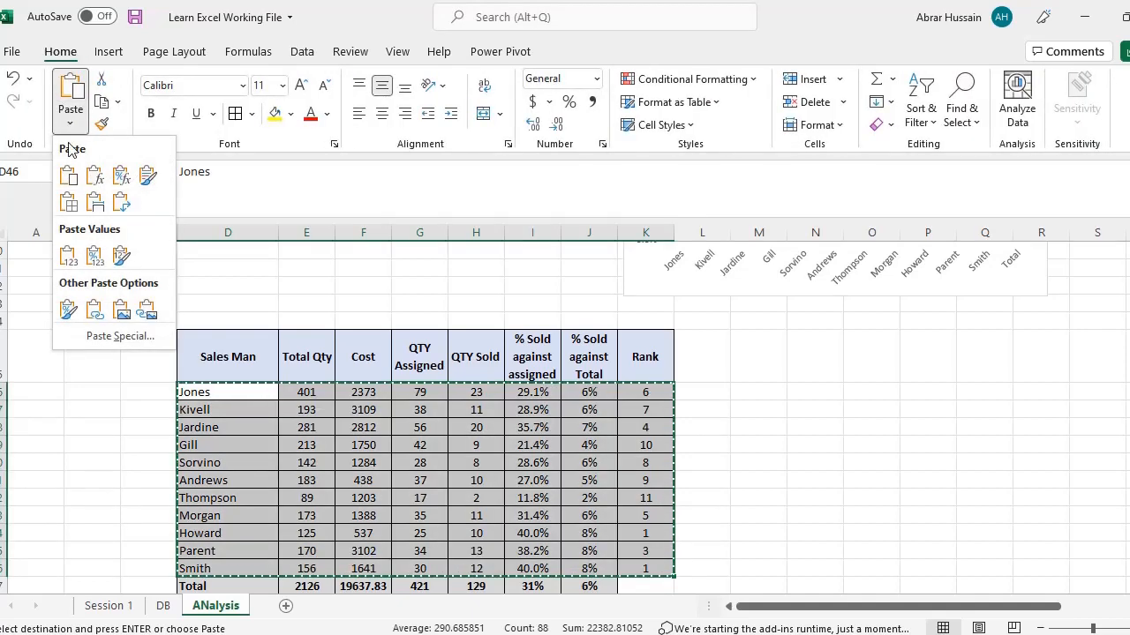
{"action": "left_click", "coordinate": [67, 255]}
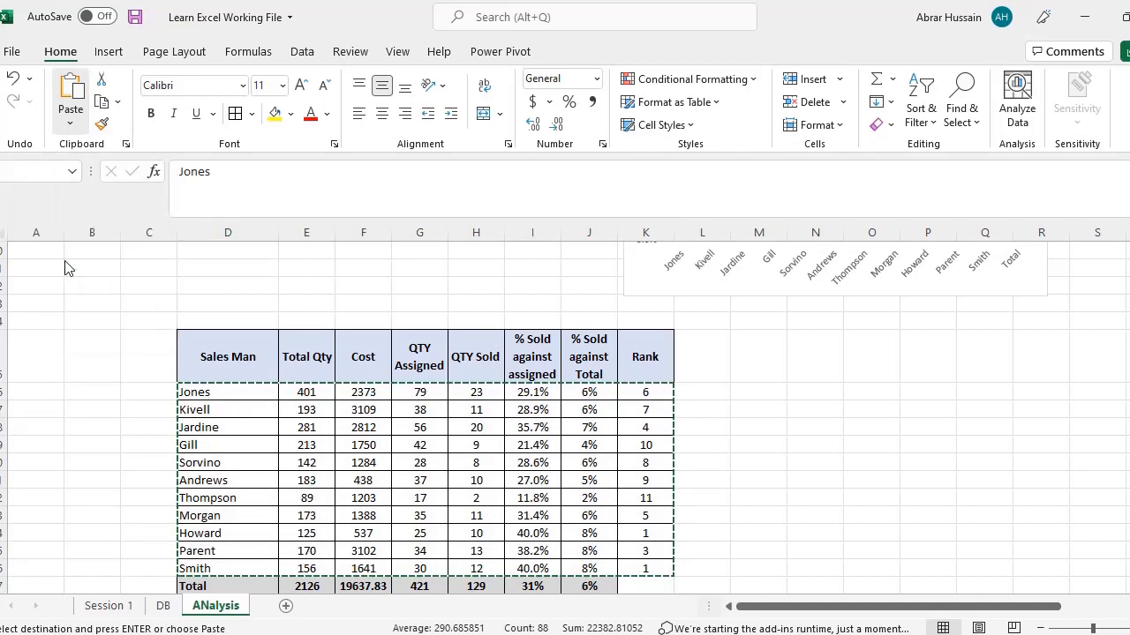
Check several cells along row 48 and in the % Sold columns of the copied table for plain values.
{"action": "left_click", "coordinate": [306, 427]}
{"action": "left_click", "coordinate": [384, 433]}
{"action": "left_click", "coordinate": [427, 433]}
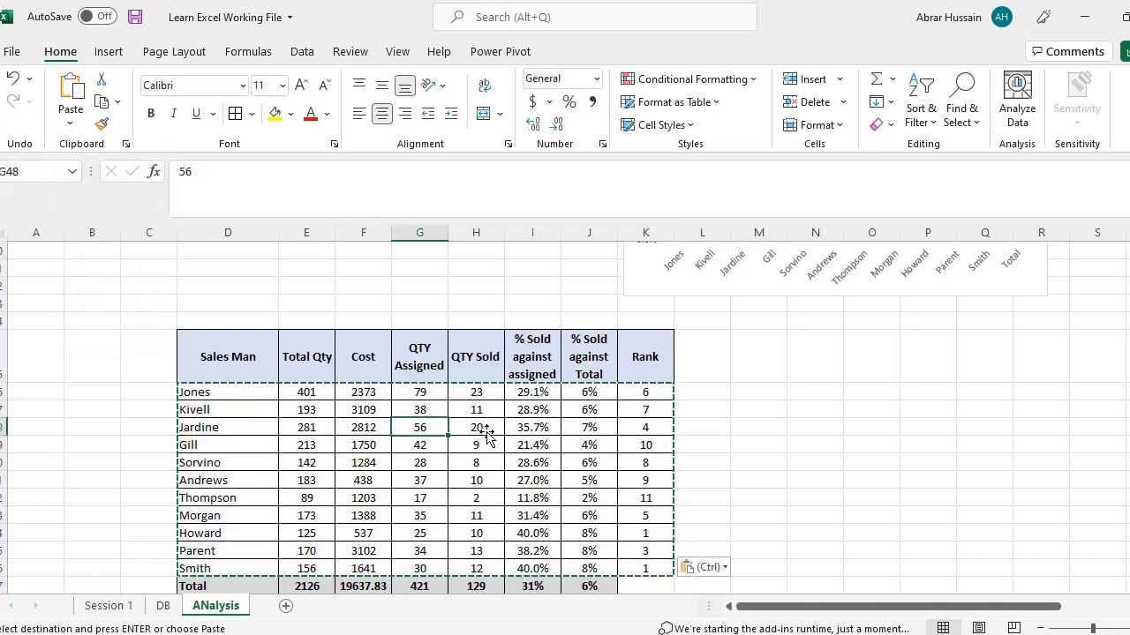
{"action": "left_click", "coordinate": [534, 431]}
{"action": "left_click", "coordinate": [580, 425]}
{"action": "left_click", "coordinate": [606, 412]}
Sort the copied table by its Rank values K46 to K56 in ascending order, expanding the selection to the adjacent columns.
{"action": "left_click", "coordinate": [648, 397]}
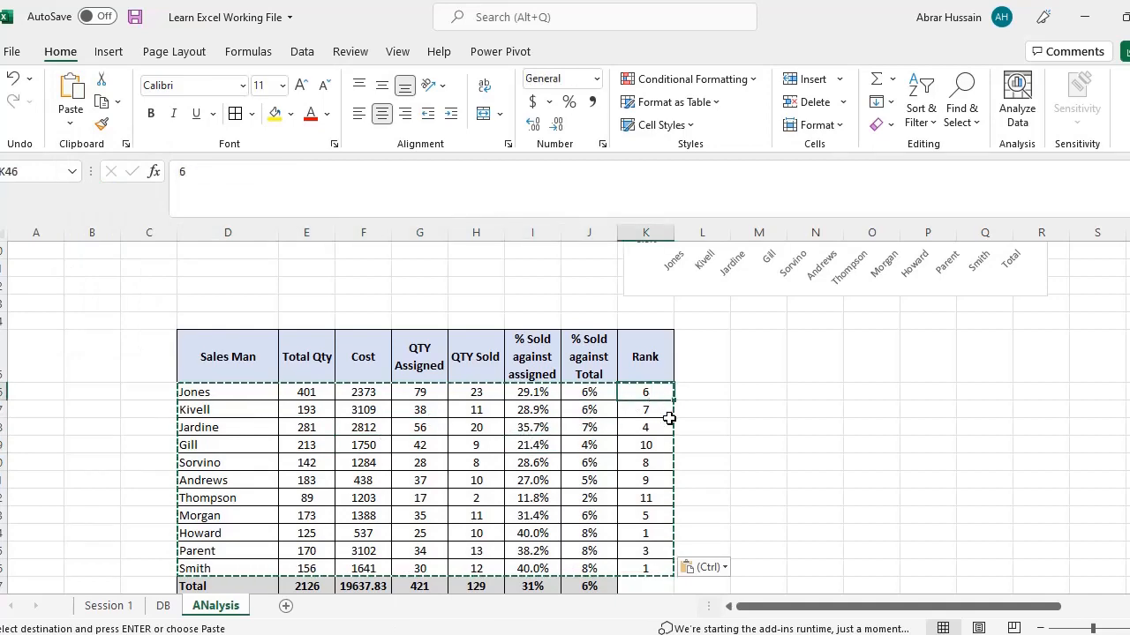
{"action": "left_click", "coordinate": [655, 560], "text": "shift"}
{"action": "scroll", "coordinate": [859, 386], "scroll_direction": "down", "scroll_amount": 1}
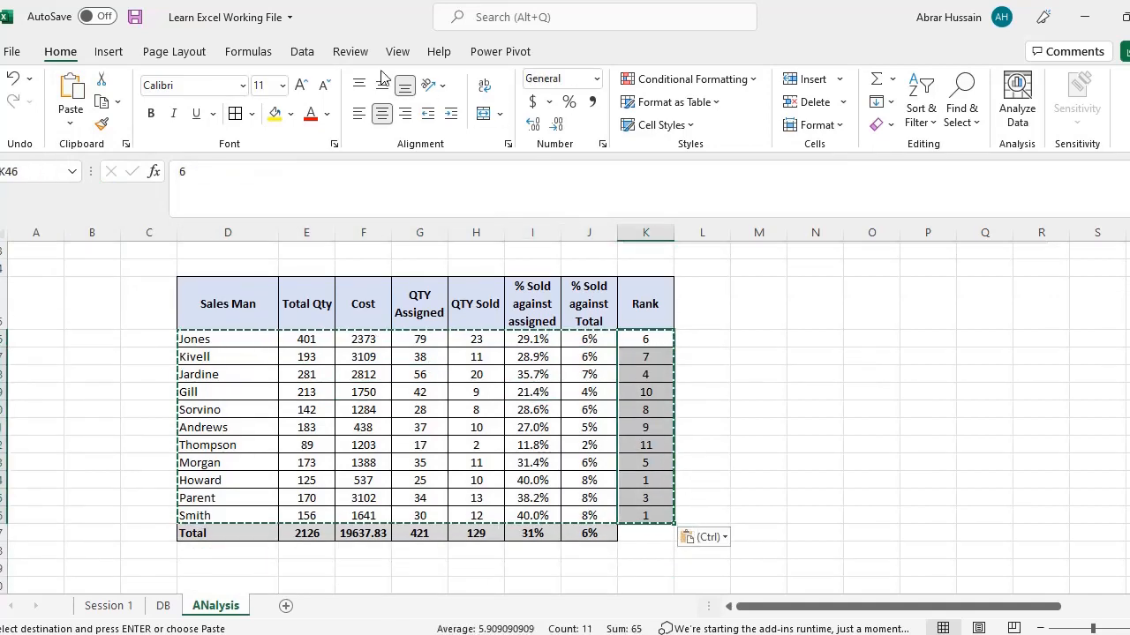
{"action": "left_click", "coordinate": [302, 51]}
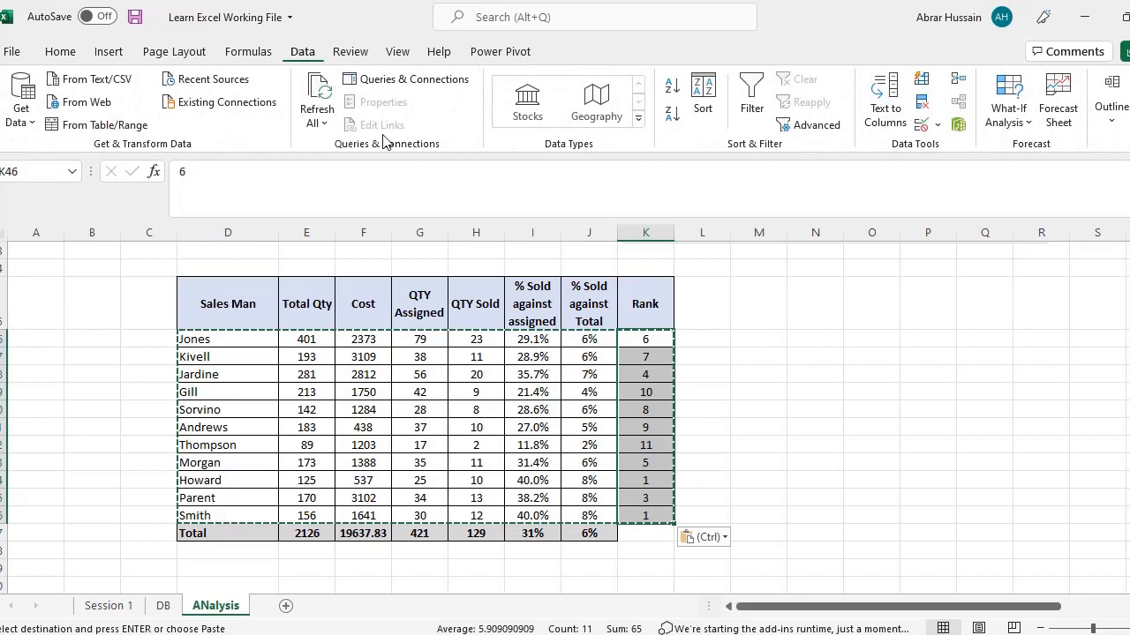
{"action": "left_click", "coordinate": [671, 89]}
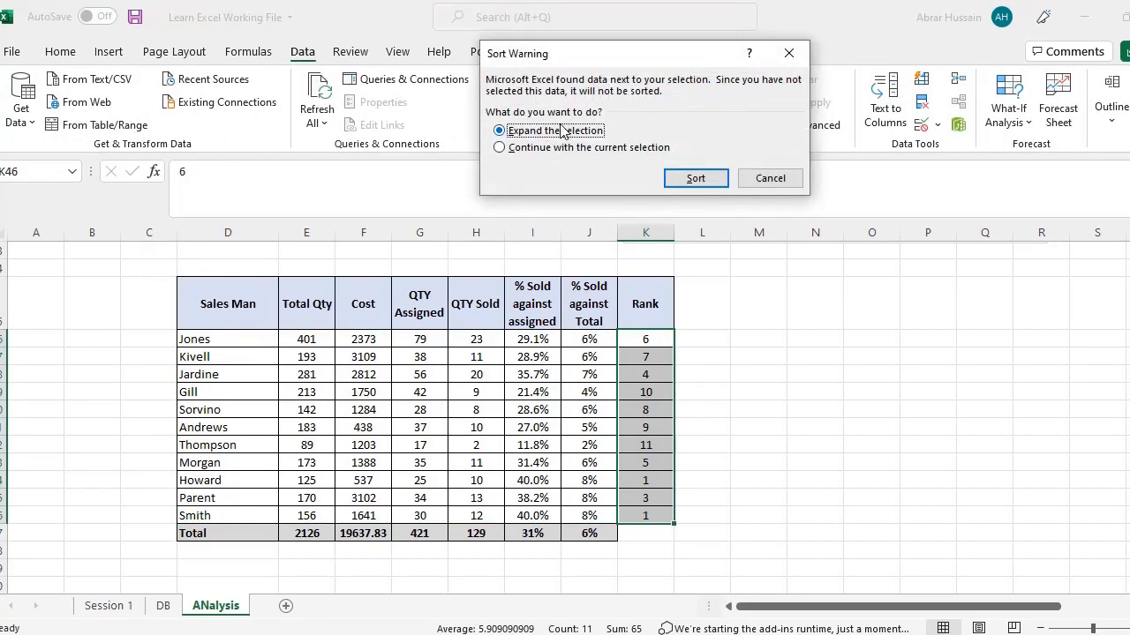
{"action": "left_click", "coordinate": [695, 180]}
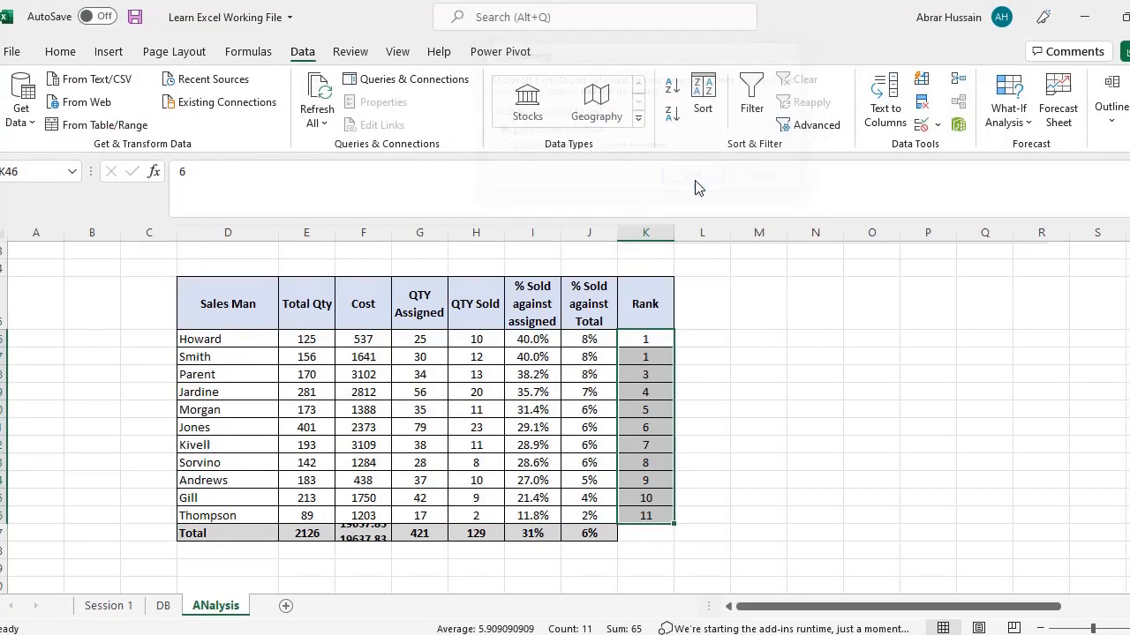
Review the first-ranked salesman's row, then highlight all the sorted salesman rows D46 to K56.
{"action": "left_click", "coordinate": [661, 344]}
{"action": "left_click", "coordinate": [531, 339]}
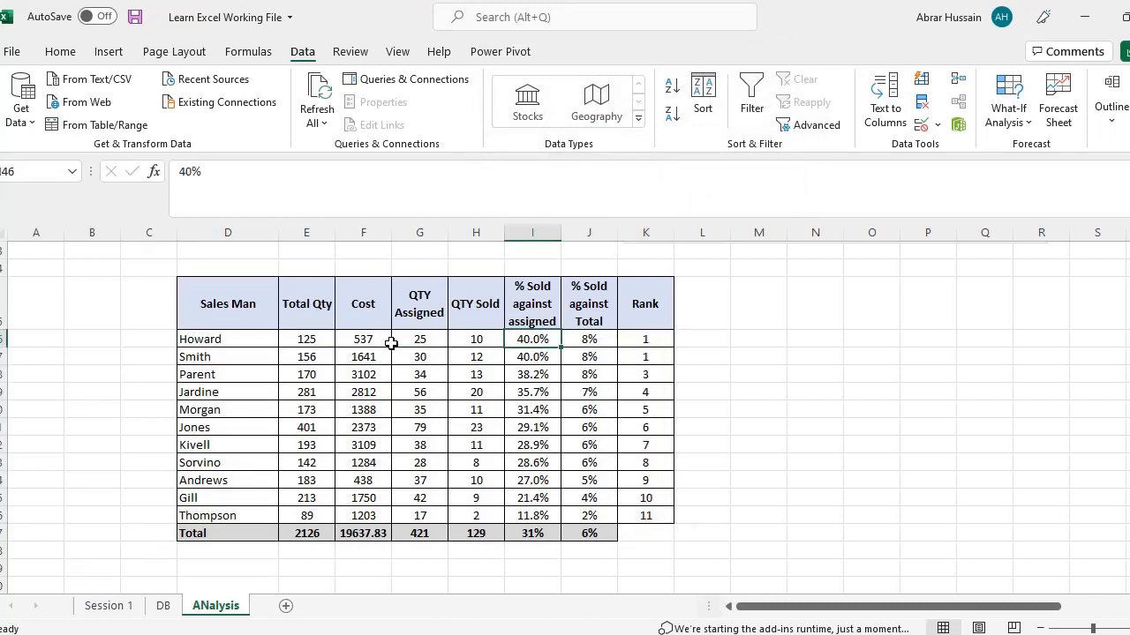
{"action": "left_click", "coordinate": [210, 350]}
{"action": "left_click_drag", "start_coordinate": [215, 337], "coordinate": [645, 510]}
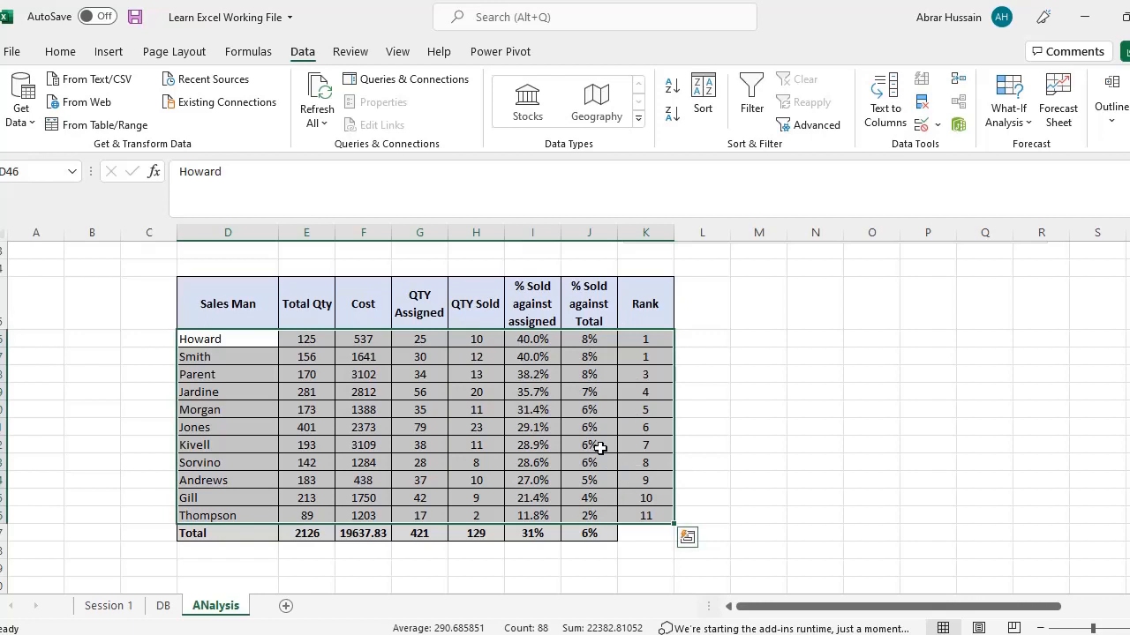
Compare with the original Analysis by Salesman table and highlight it from its header to the Total row.
{"action": "scroll", "coordinate": [598, 450], "scroll_direction": "up", "scroll_amount": 2}
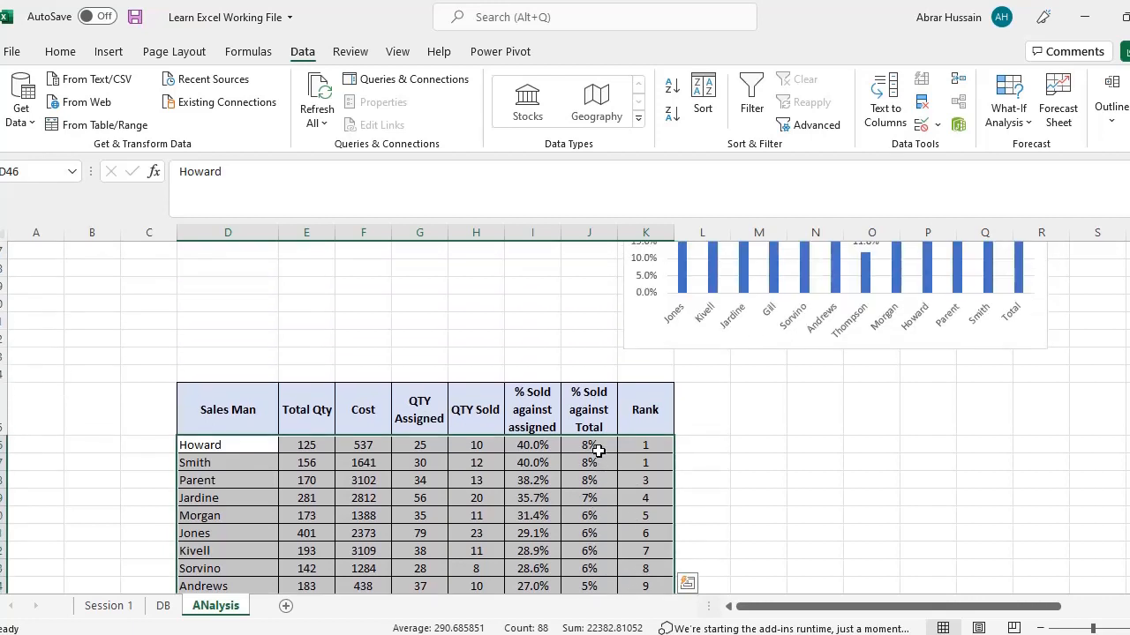
{"action": "scroll", "coordinate": [597, 451], "scroll_direction": "up", "scroll_amount": 6}
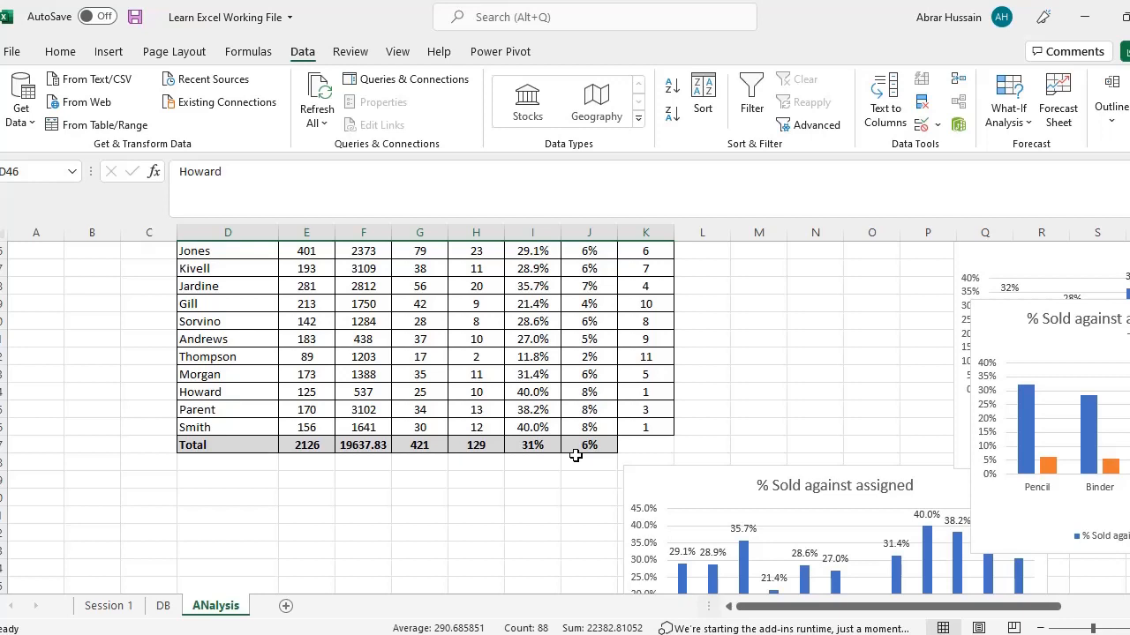
{"action": "scroll", "coordinate": [576, 455], "scroll_direction": "up", "scroll_amount": 2}
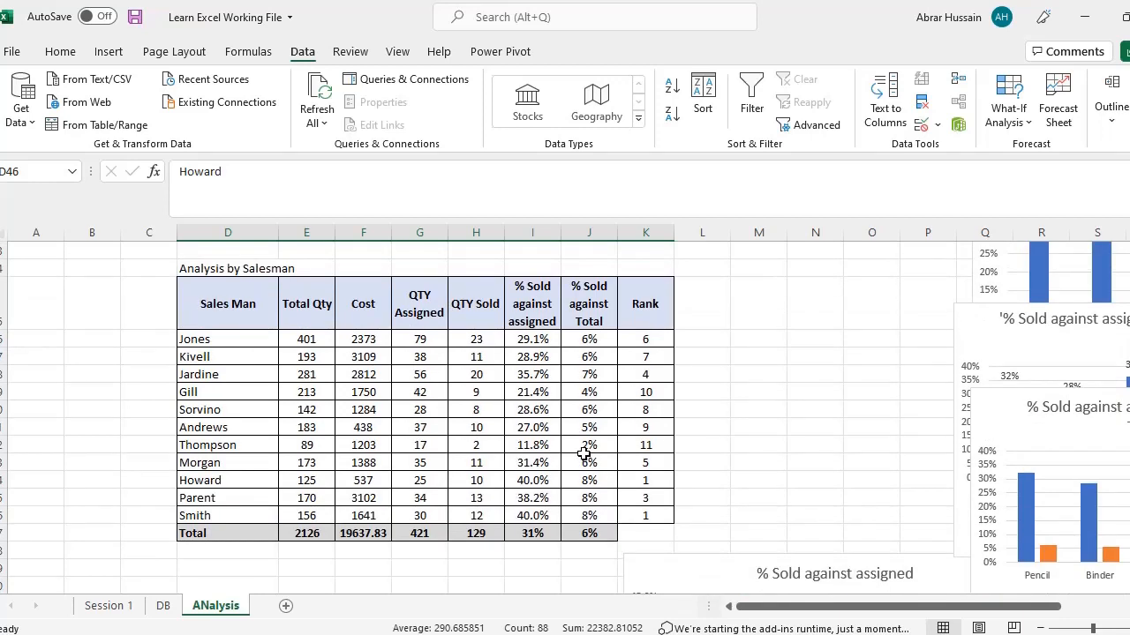
{"action": "left_click", "coordinate": [212, 315]}
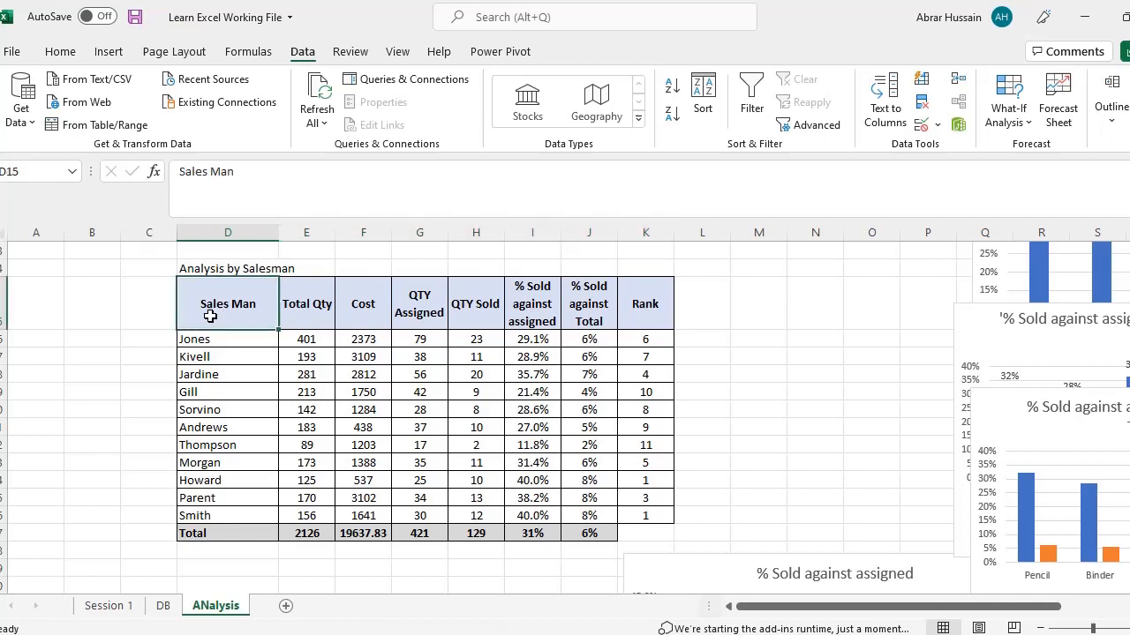
{"action": "left_click_drag", "start_coordinate": [243, 309], "coordinate": [628, 533]}
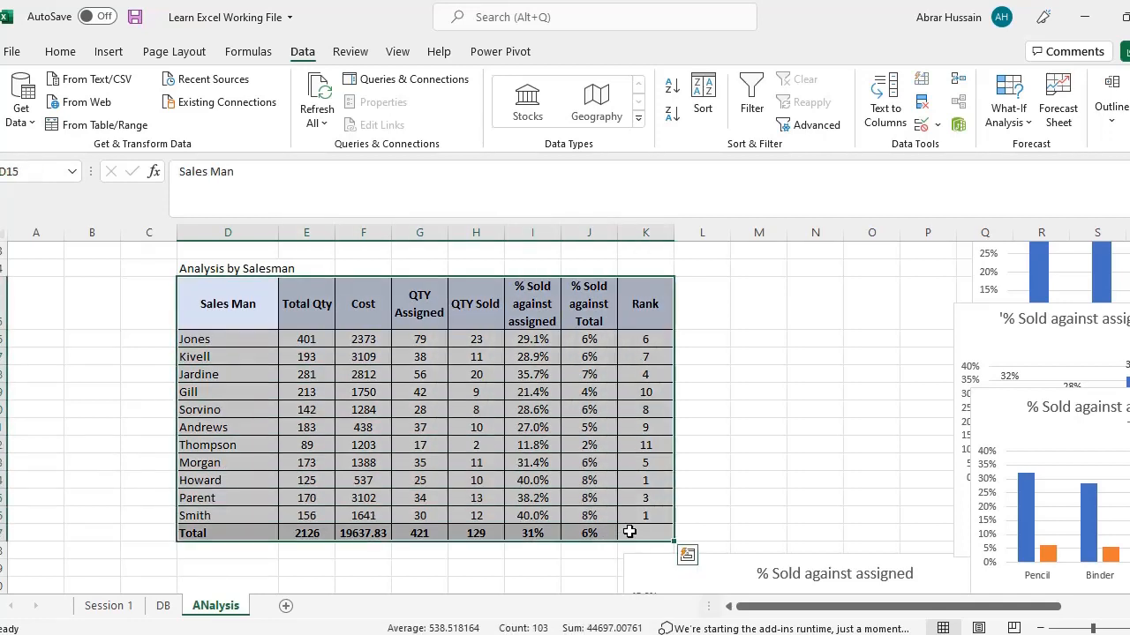
Move the salesman "% Sold against assigned" chart about three columns left so that it starts in column H.
{"action": "scroll", "coordinate": [827, 439], "scroll_direction": "down", "scroll_amount": 3}
{"action": "scroll", "coordinate": [827, 439], "scroll_direction": "down", "scroll_amount": 3}
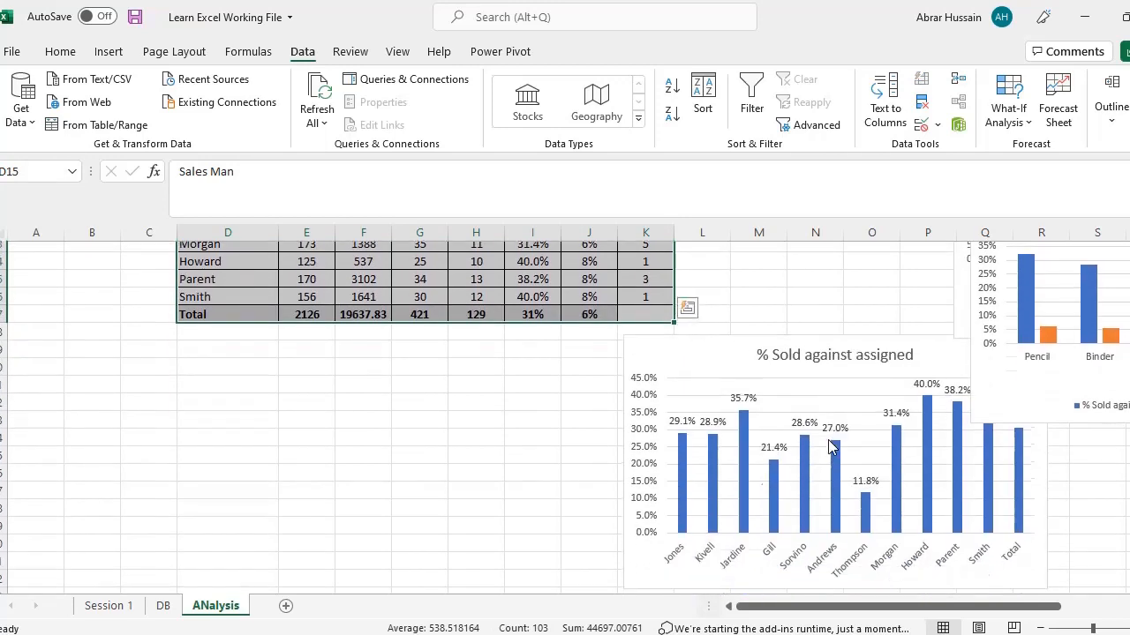
{"action": "left_click_drag", "start_coordinate": [712, 511], "coordinate": [543, 495]}
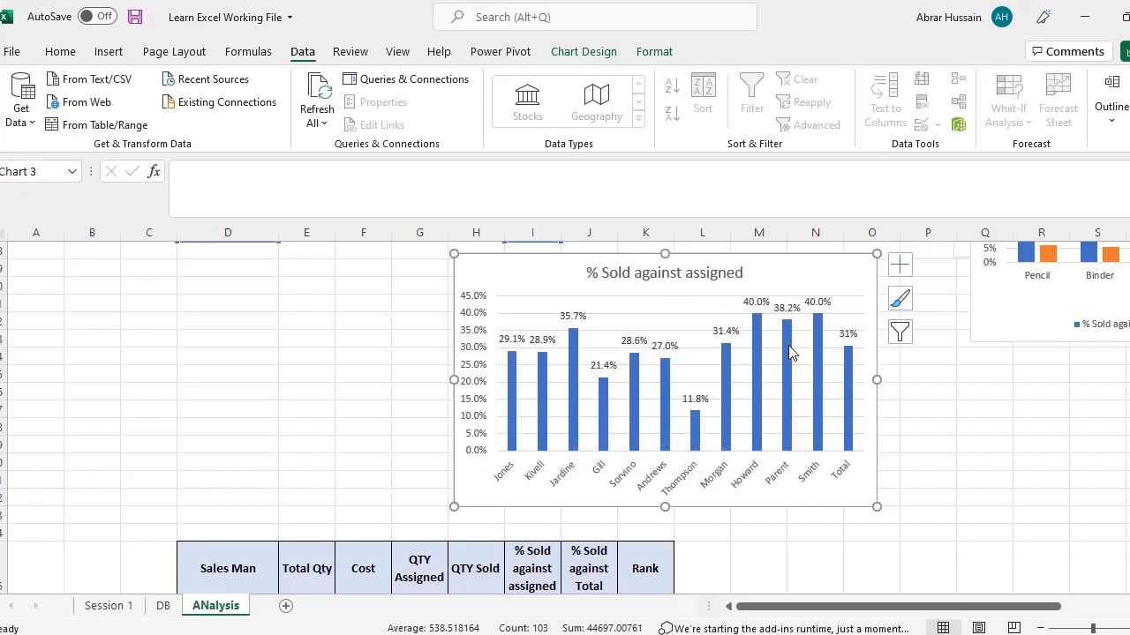
{"action": "mouse_move", "coordinate": [790, 352]}
Change the salesman "% Sold against assigned" chart from columns to a Clustered Bar chart.
{"action": "left_click", "coordinate": [584, 52]}
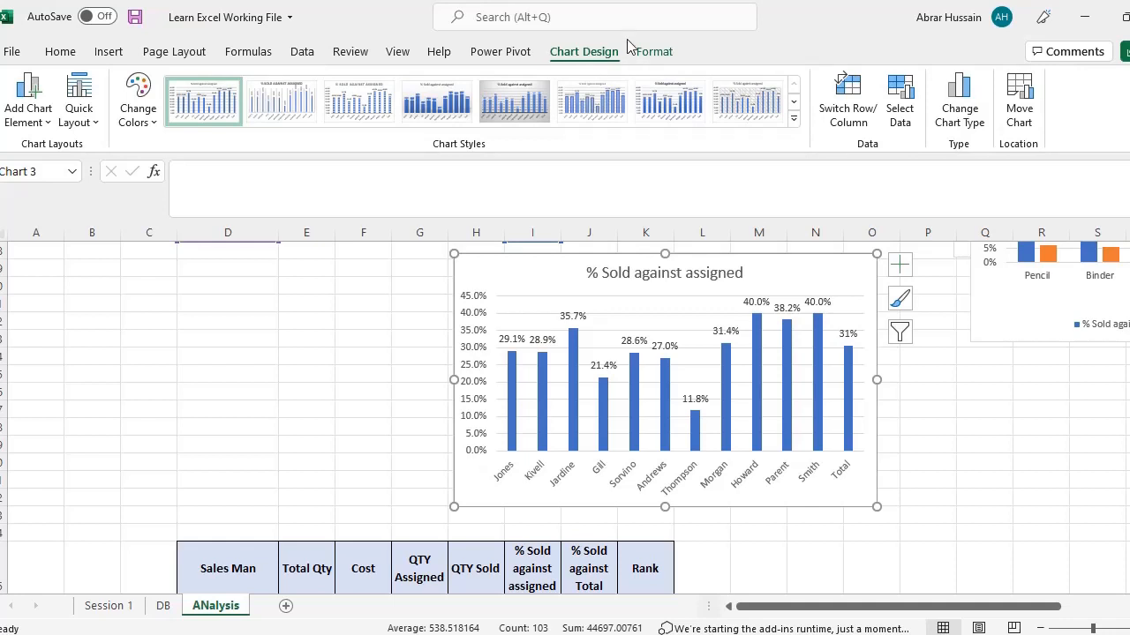
{"action": "left_click", "coordinate": [956, 97]}
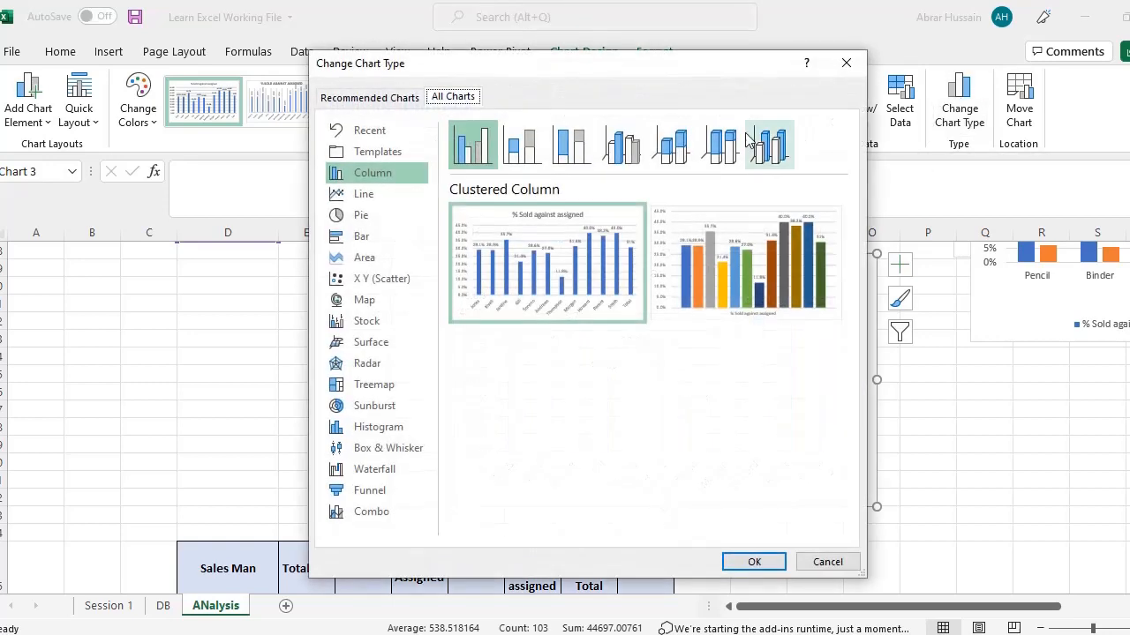
{"action": "left_click_drag", "start_coordinate": [570, 74], "coordinate": [971, 117]}
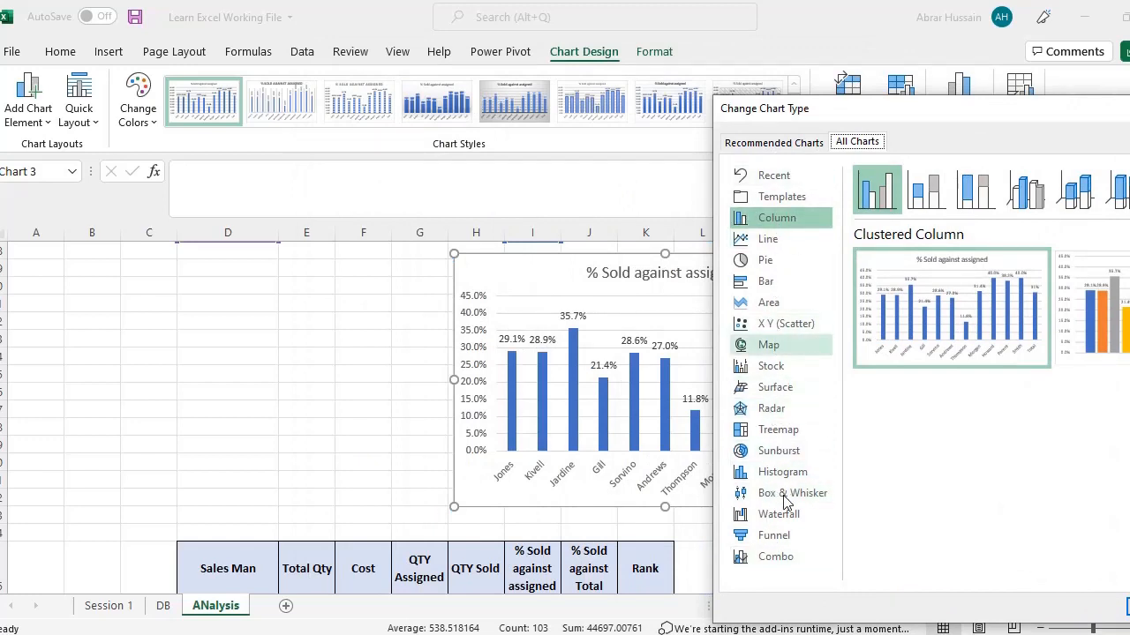
{"action": "left_click_drag", "start_coordinate": [952, 114], "coordinate": [883, 70]}
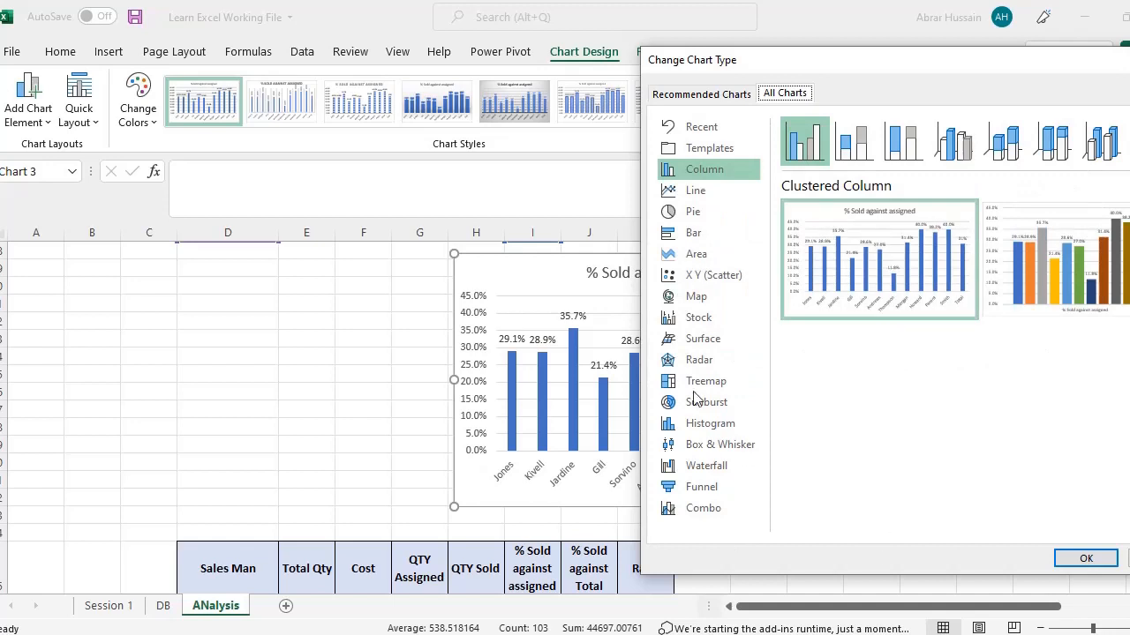
{"action": "left_click", "coordinate": [695, 234]}
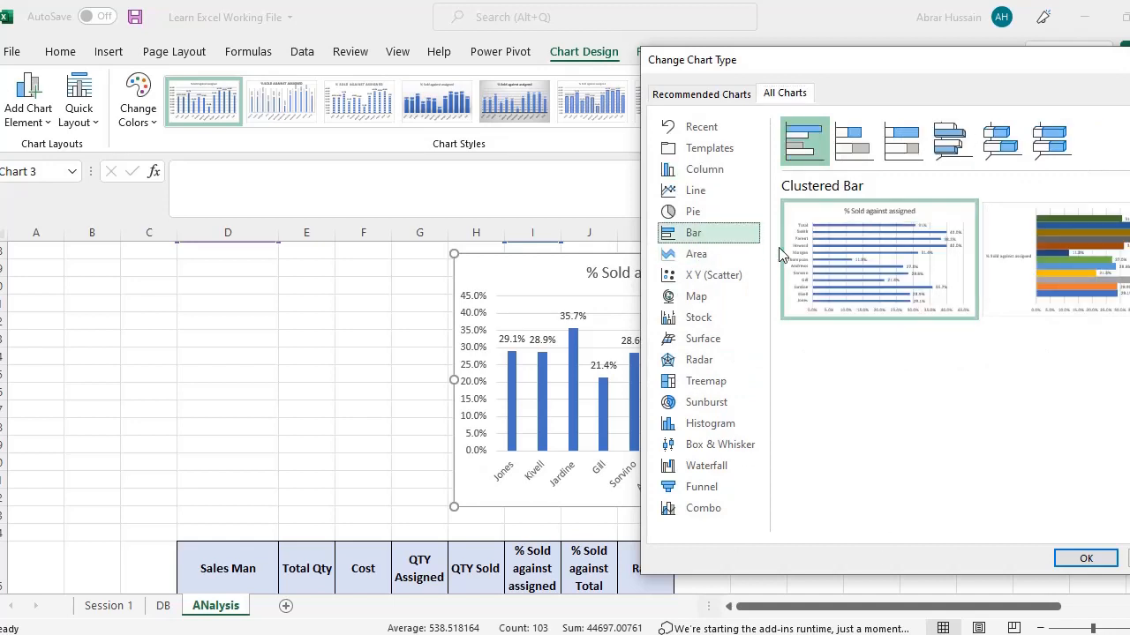
{"action": "mouse_move", "coordinate": [909, 242]}
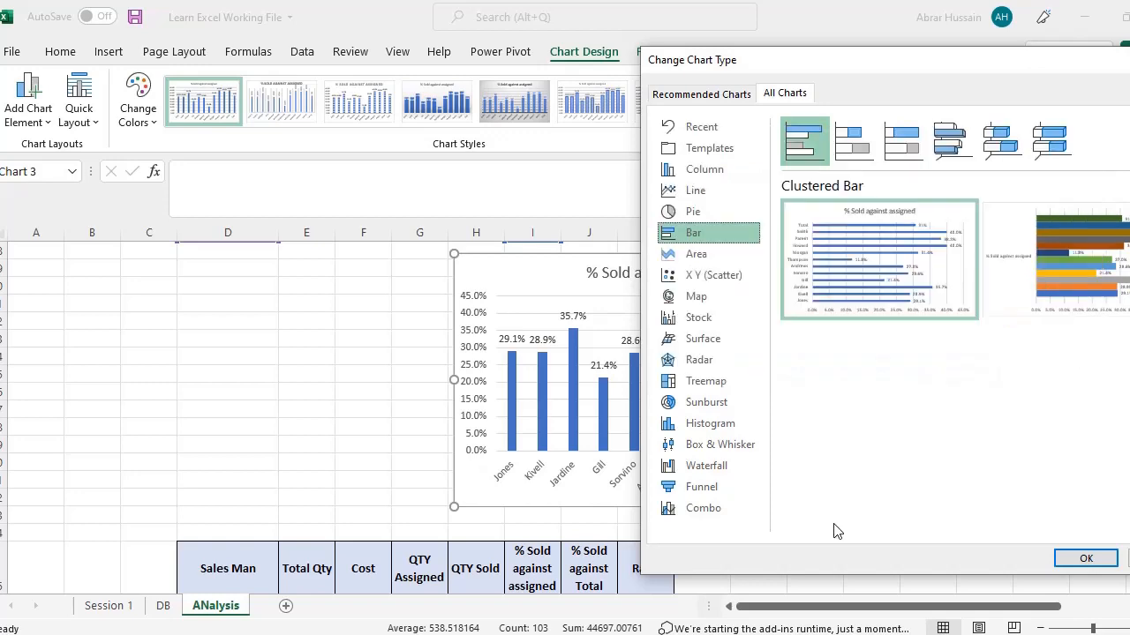
{"action": "left_click", "coordinate": [1085, 559]}
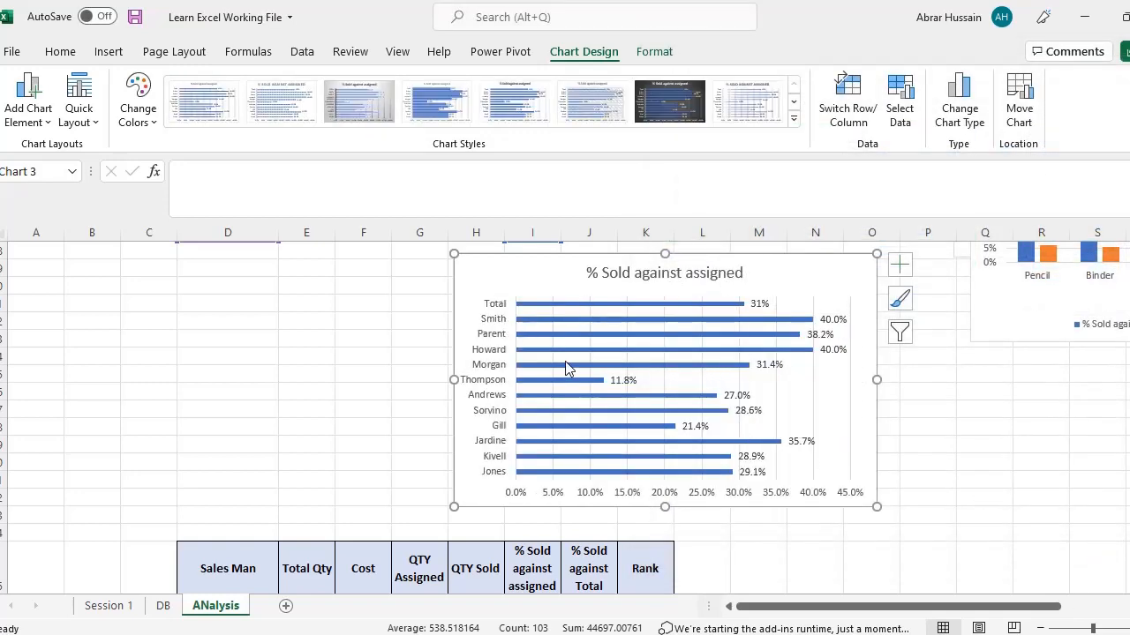
Examine the text, fill and border formatting options of the salesman "% Sold against assigned" bar chart's area.
{"action": "double_click", "coordinate": [491, 330]}
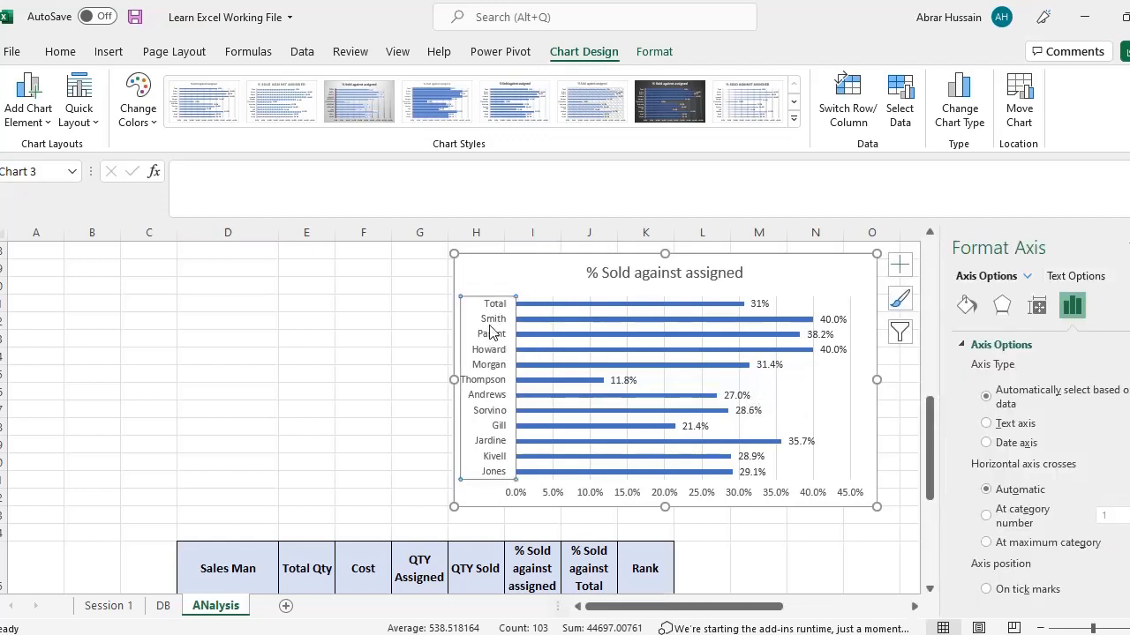
{"action": "left_click", "coordinate": [520, 256]}
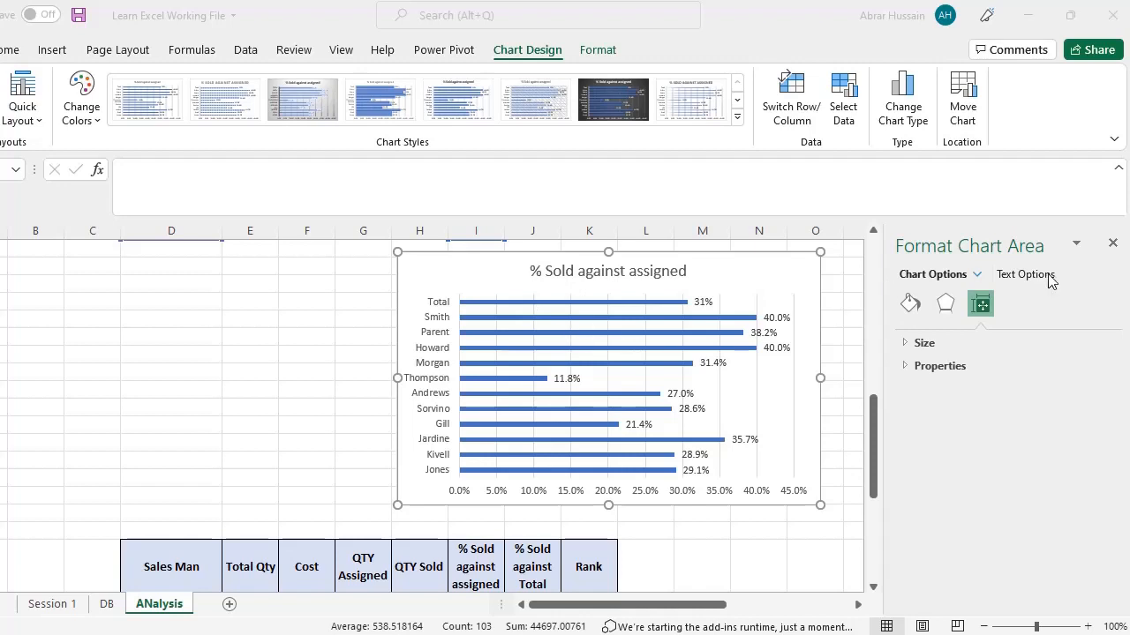
{"action": "left_click", "coordinate": [911, 294]}
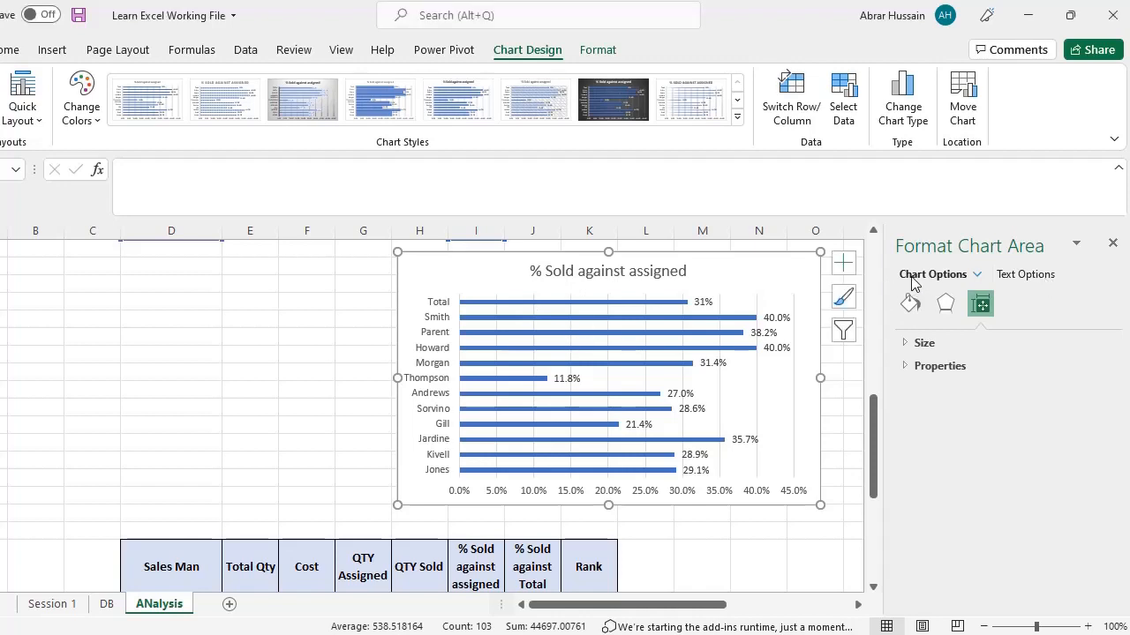
{"action": "left_click", "coordinate": [1035, 281]}
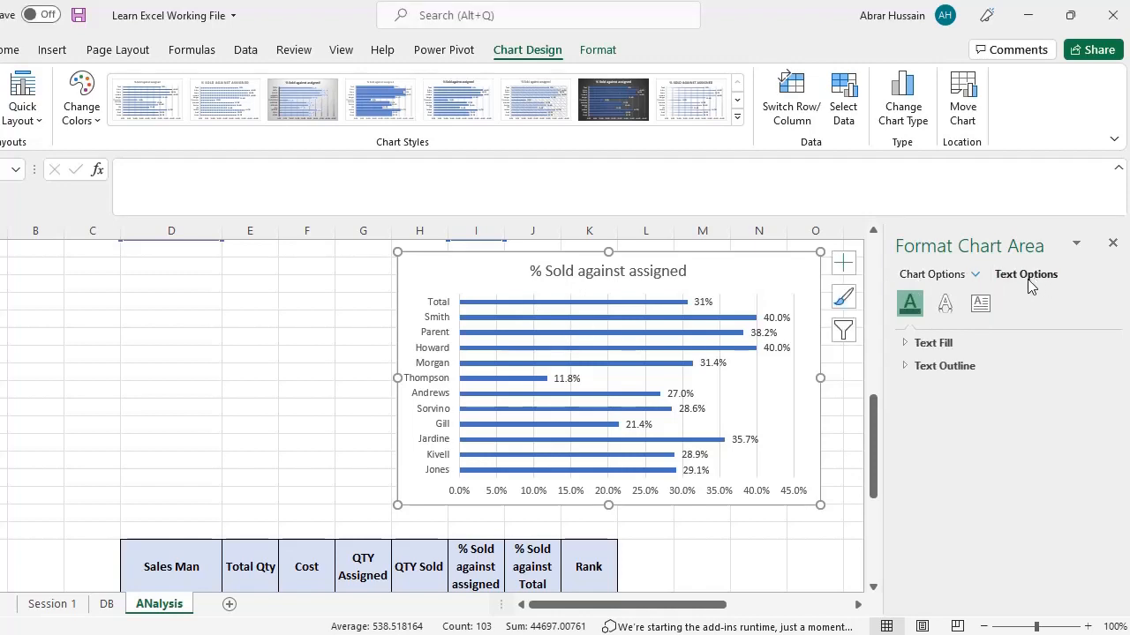
{"action": "left_click", "coordinate": [934, 276]}
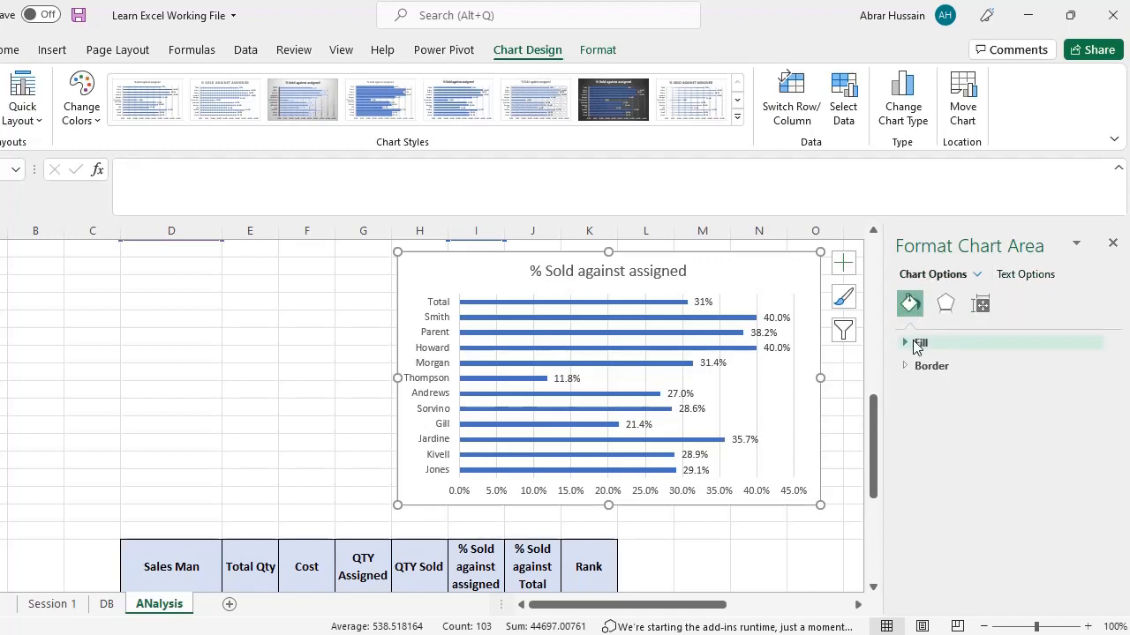
{"action": "left_click", "coordinate": [918, 344]}
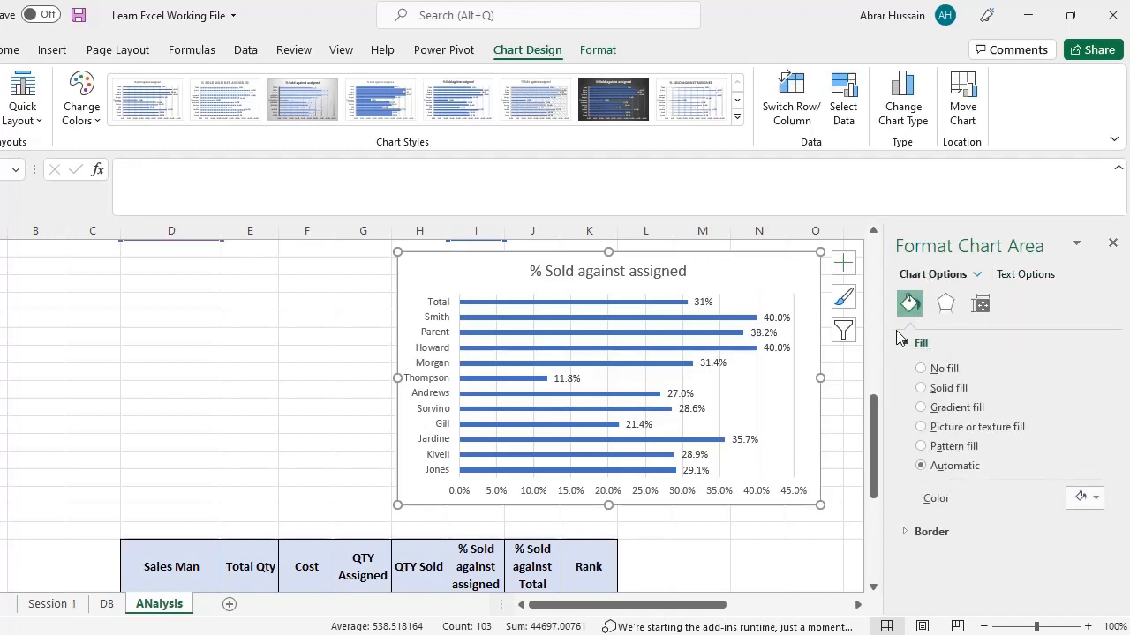
{"action": "left_click", "coordinate": [909, 342]}
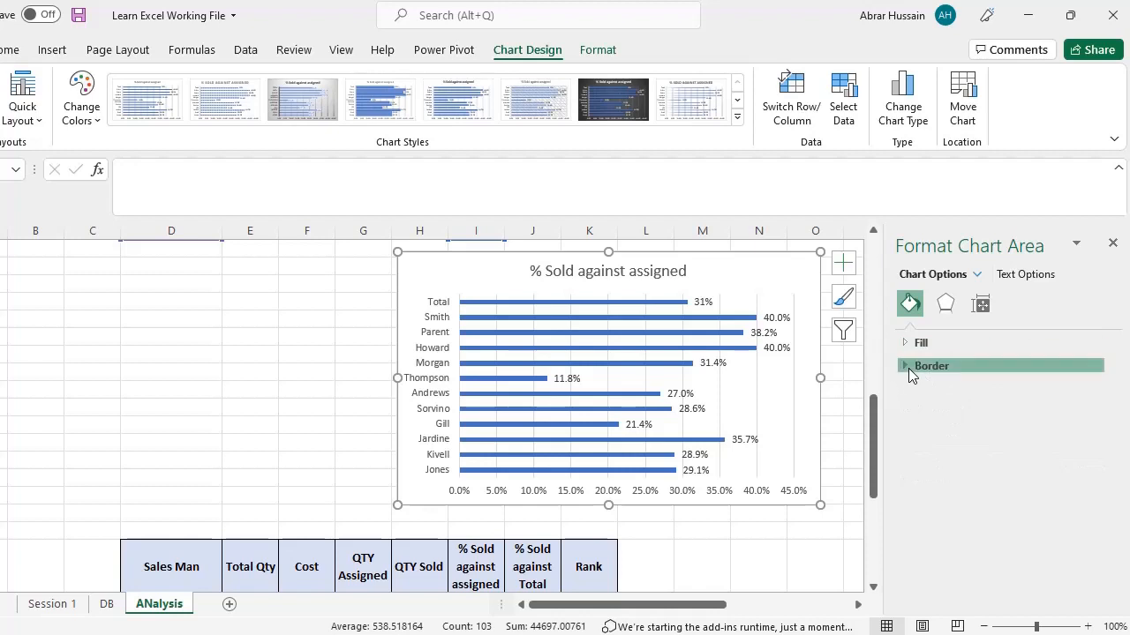
{"action": "left_click", "coordinate": [908, 368]}
{"action": "left_click", "coordinate": [902, 367]}
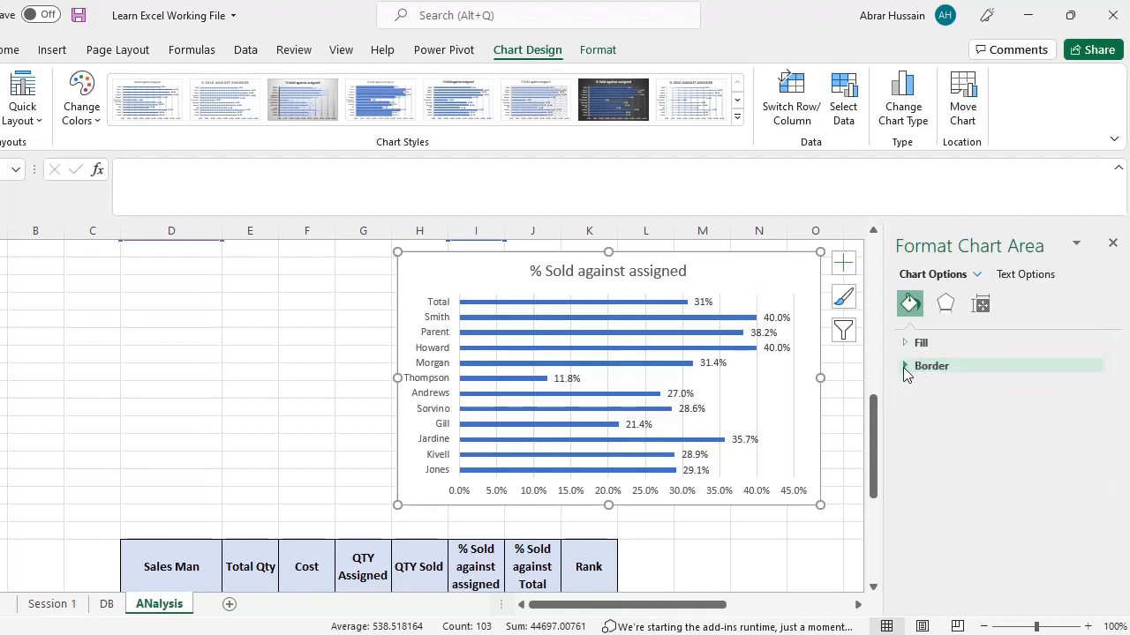
Examine the chart area's size and shadow settings, and expand its border line options.
{"action": "left_click", "coordinate": [983, 307]}
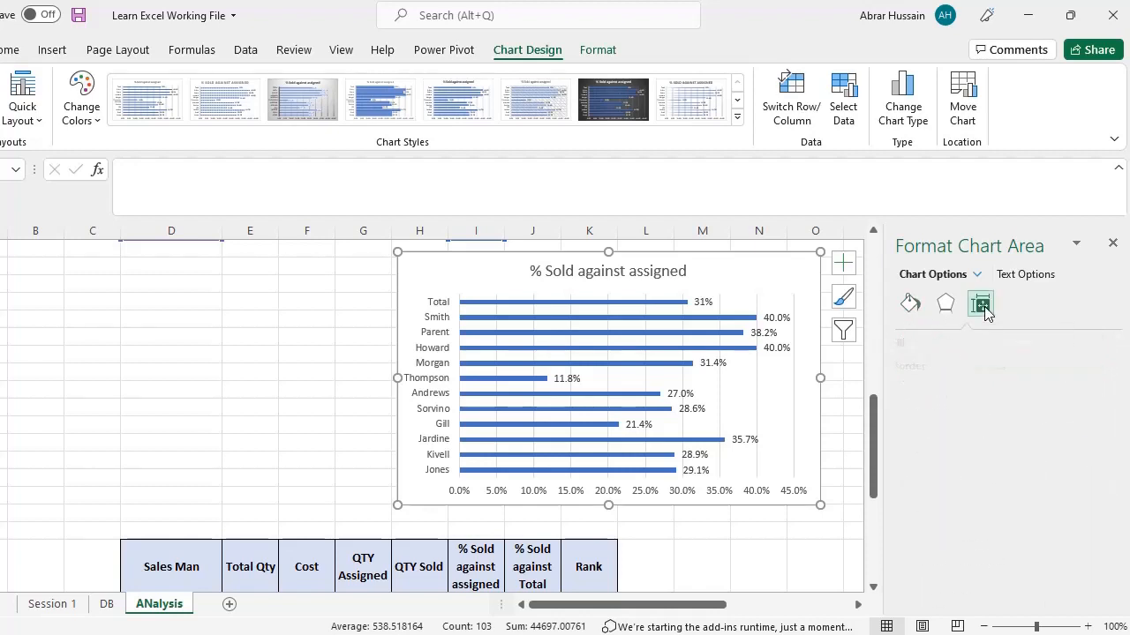
{"action": "left_click", "coordinate": [932, 341]}
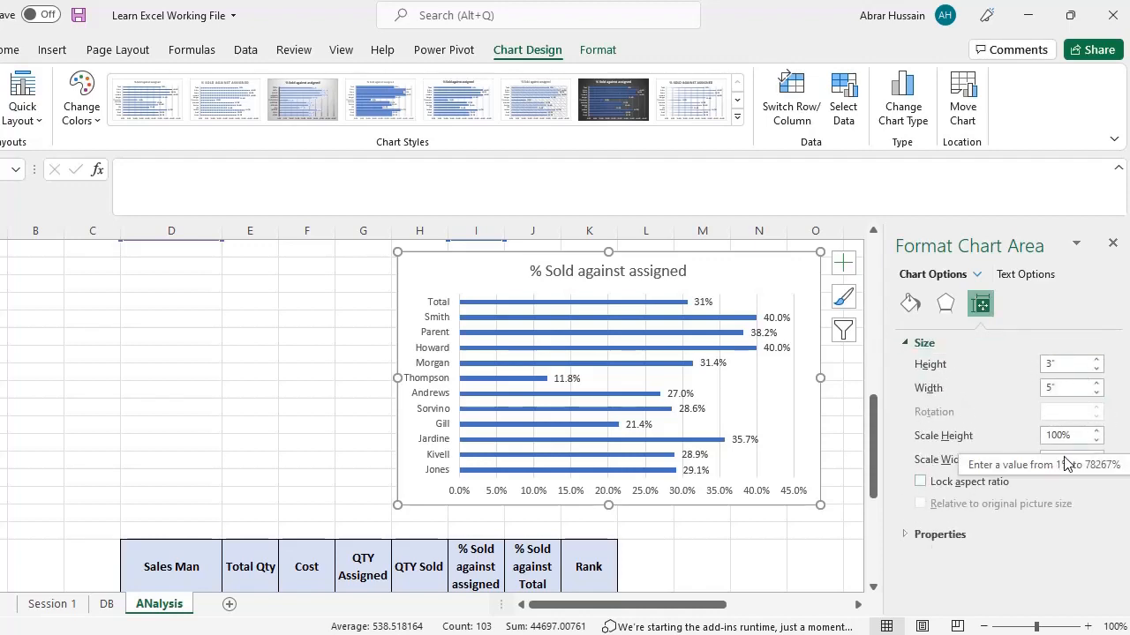
{"action": "left_click", "coordinate": [945, 303]}
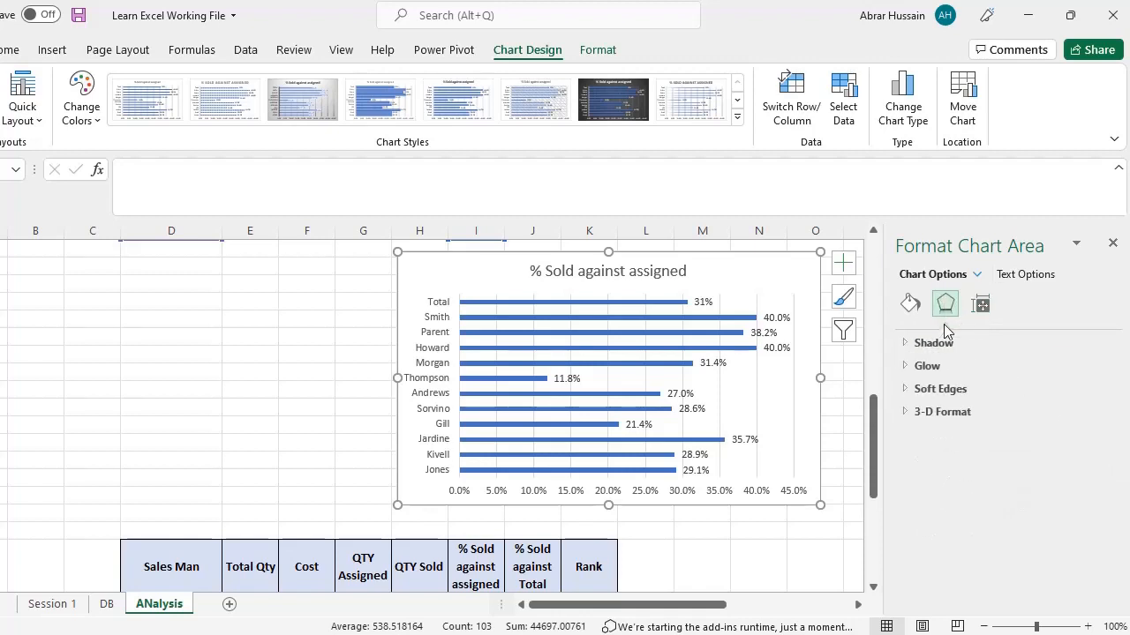
{"action": "left_click", "coordinate": [936, 344]}
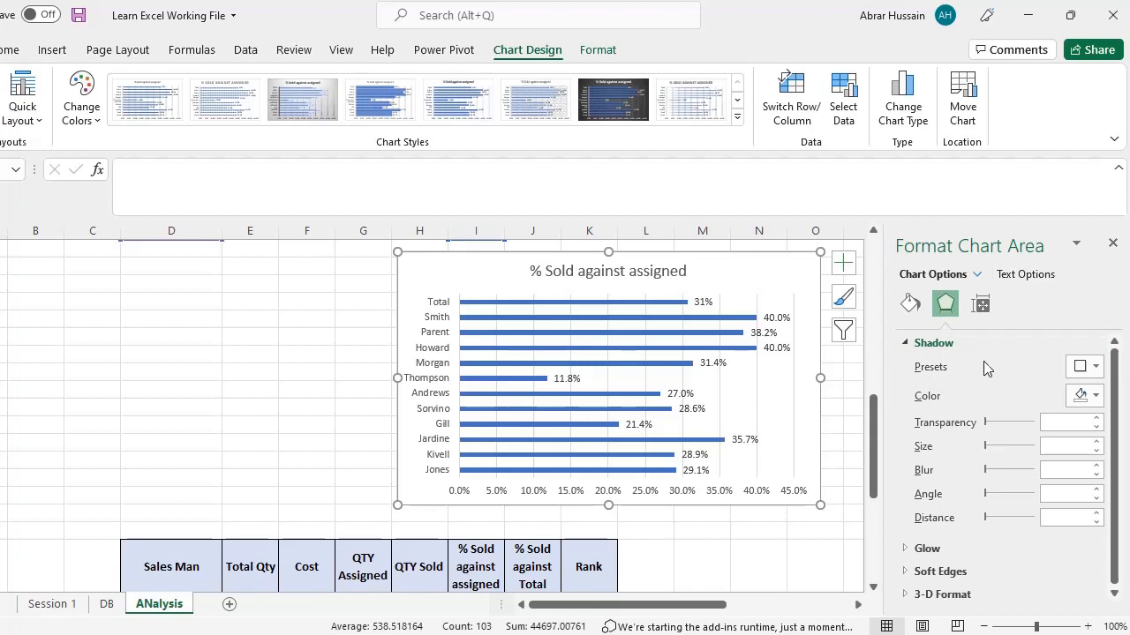
{"action": "left_click", "coordinate": [913, 309]}
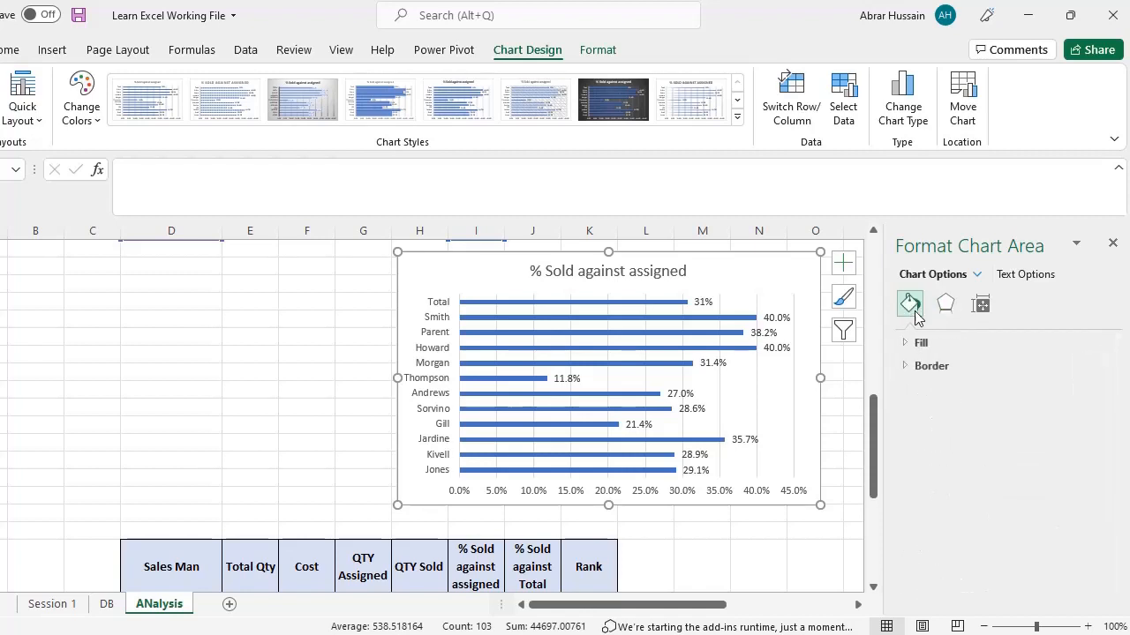
{"action": "left_click", "coordinate": [914, 368]}
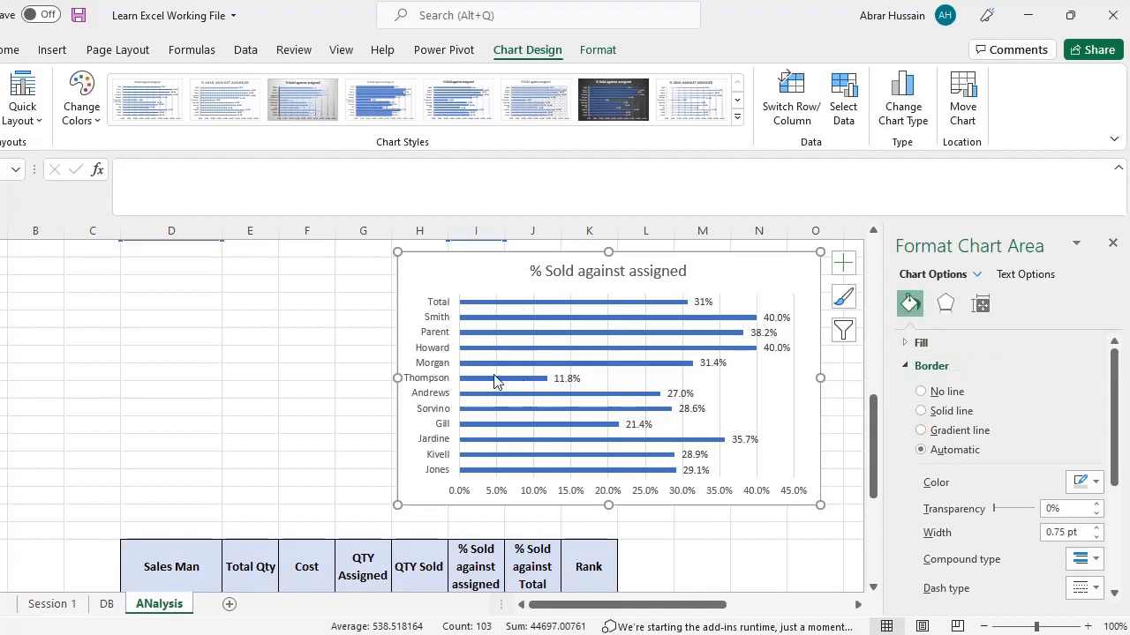
Set the bar chart's vertical salesman axis to show its categories in reverse order.
{"action": "left_click", "coordinate": [433, 380]}
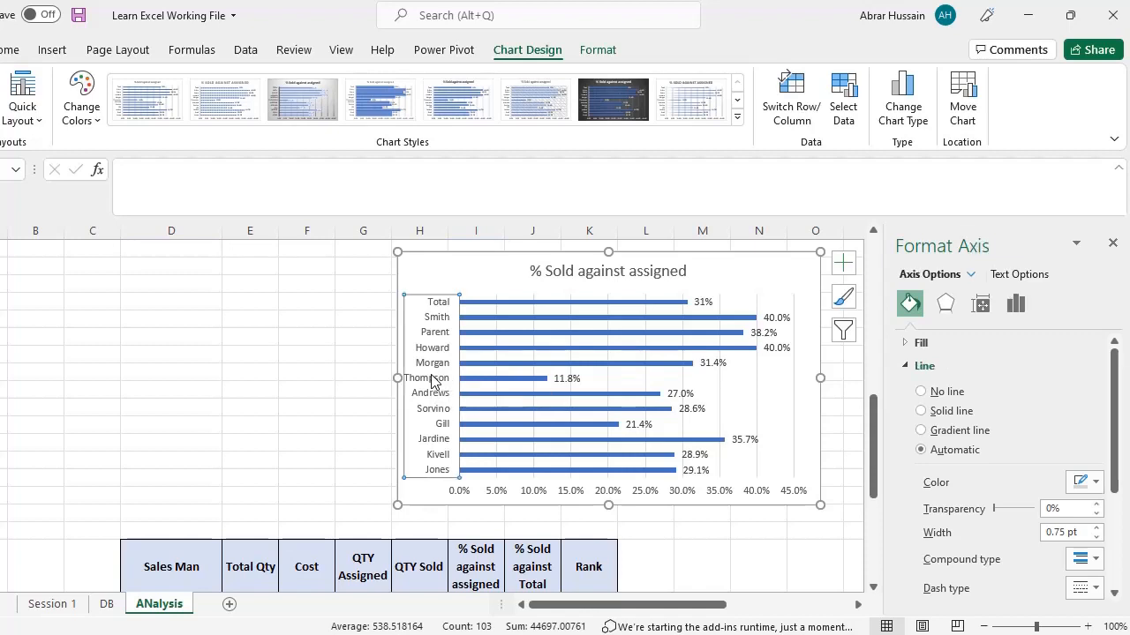
{"action": "left_click", "coordinate": [1017, 305]}
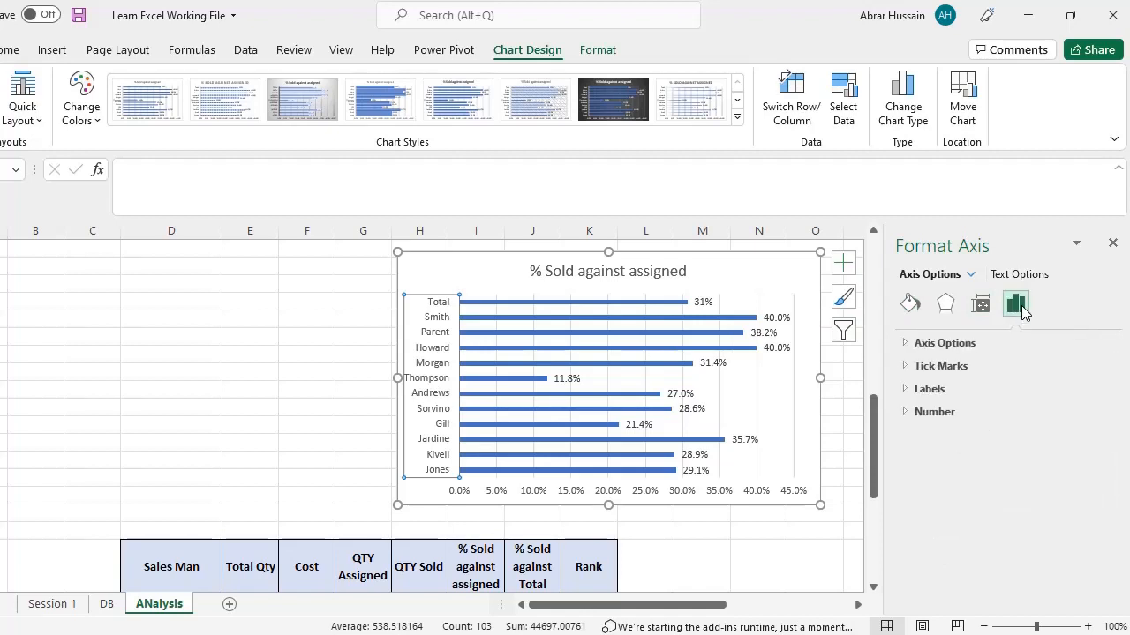
{"action": "left_click", "coordinate": [906, 343]}
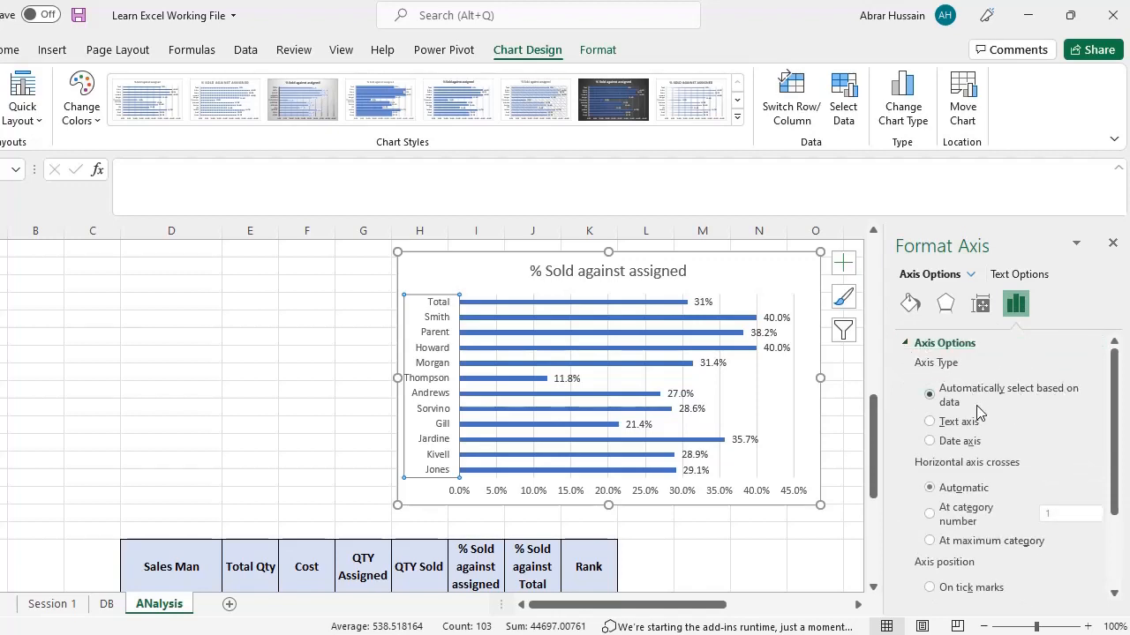
{"action": "scroll", "coordinate": [982, 416], "scroll_direction": "down", "scroll_amount": 1}
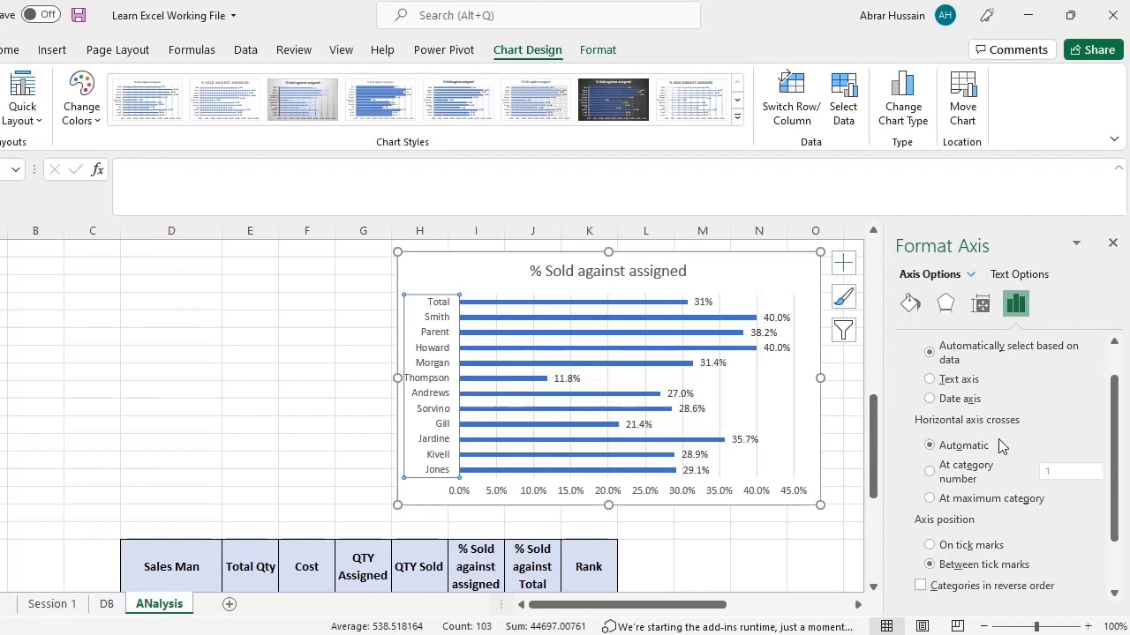
{"action": "scroll", "coordinate": [983, 462], "scroll_direction": "down", "scroll_amount": 1}
{"action": "scroll", "coordinate": [979, 456], "scroll_direction": "down", "scroll_amount": 1}
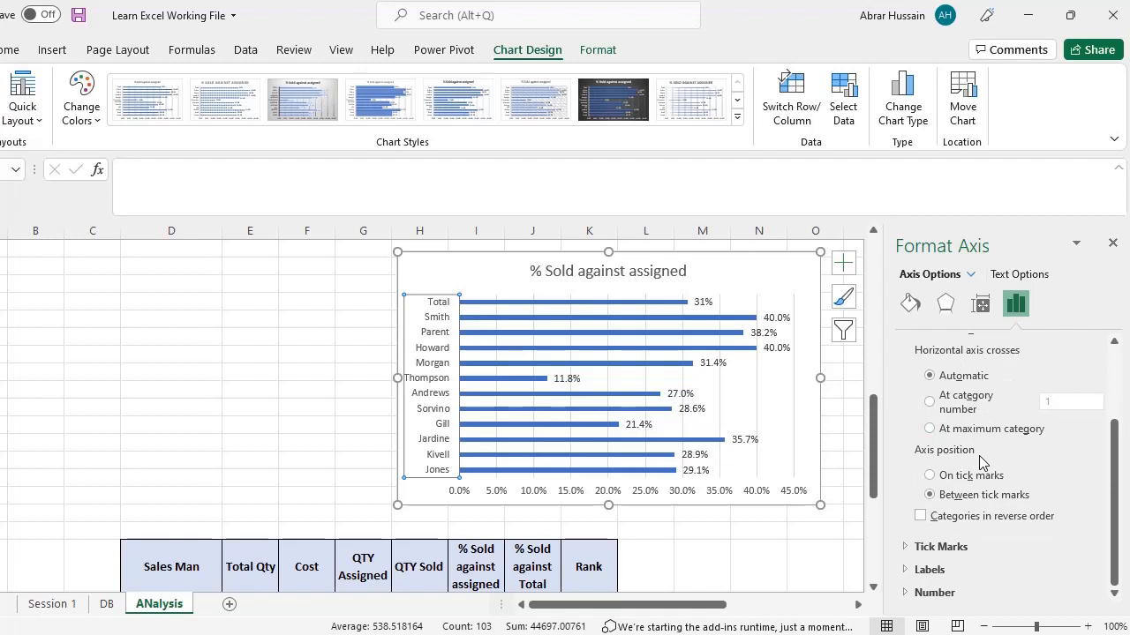
{"action": "left_click", "coordinate": [920, 518]}
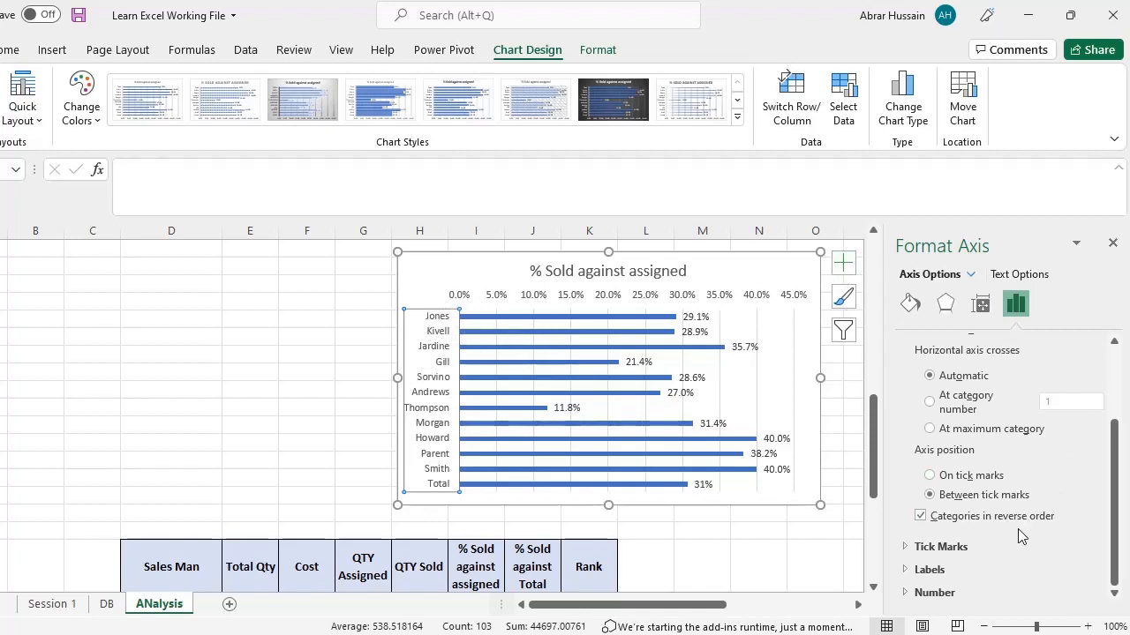
Examine the salesman axis's tick mark, label and number format settings, and close the formatting options.
{"action": "left_click", "coordinate": [909, 572]}
{"action": "left_click", "coordinate": [918, 547]}
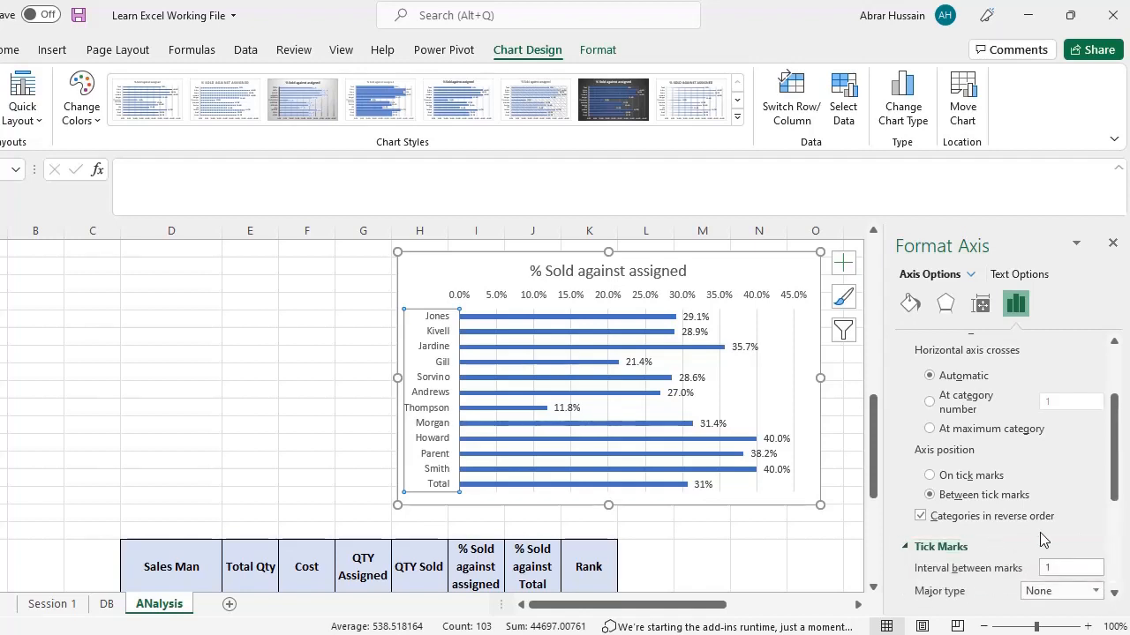
{"action": "scroll", "coordinate": [1041, 539], "scroll_direction": "down", "scroll_amount": 5}
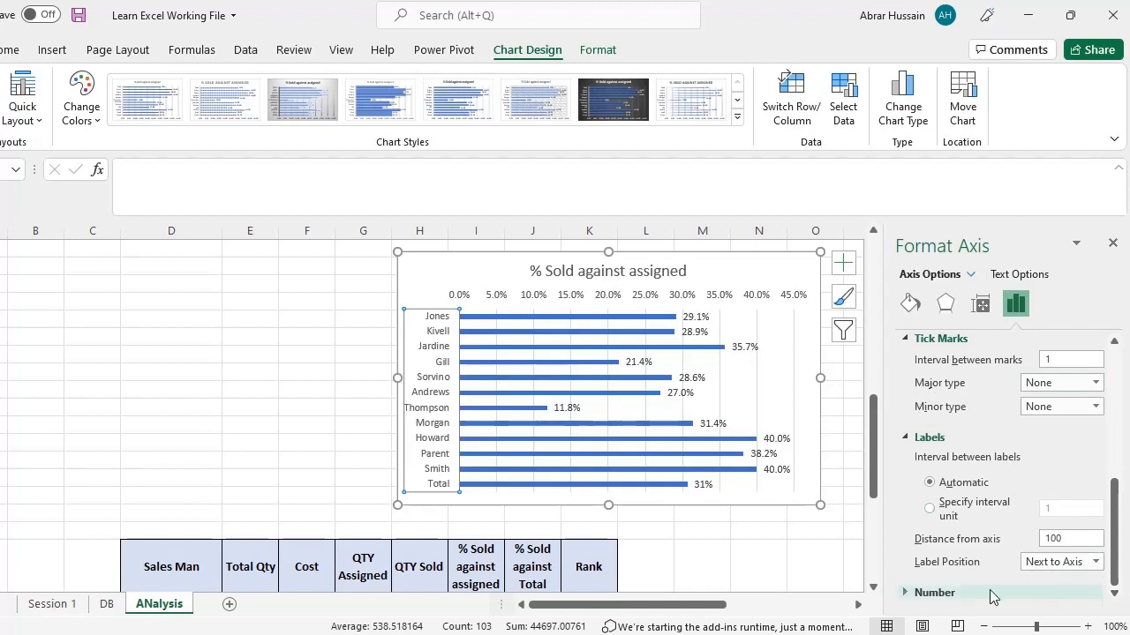
{"action": "left_click", "coordinate": [909, 593]}
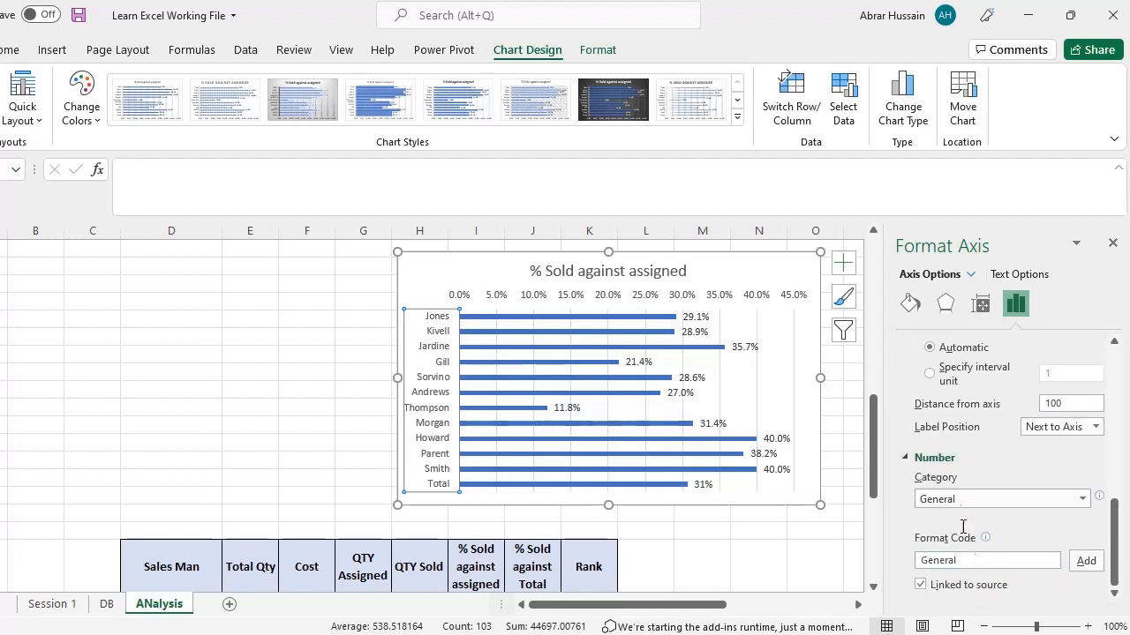
{"action": "left_click", "coordinate": [282, 359]}
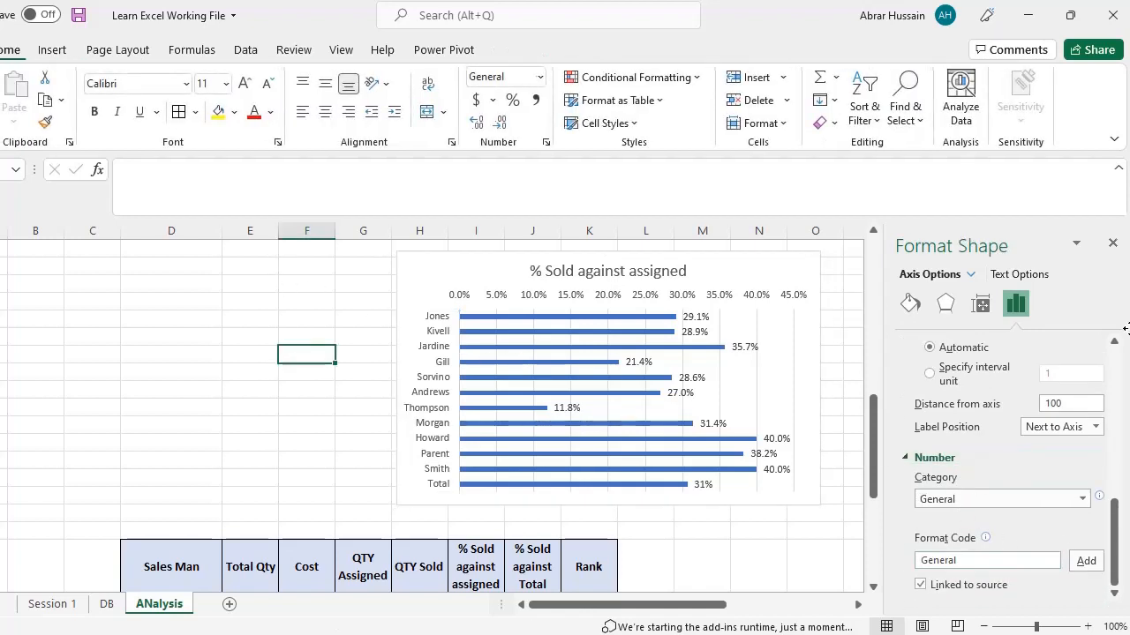
{"action": "left_click", "coordinate": [1112, 242]}
Review the number, reference range and order arguments of the Pencil row's RANK formula in K5 of the Analysis by Items table.
{"action": "scroll", "coordinate": [342, 483], "scroll_direction": "down", "scroll_amount": 10}
{"action": "scroll", "coordinate": [341, 482], "scroll_direction": "up", "scroll_amount": 7}
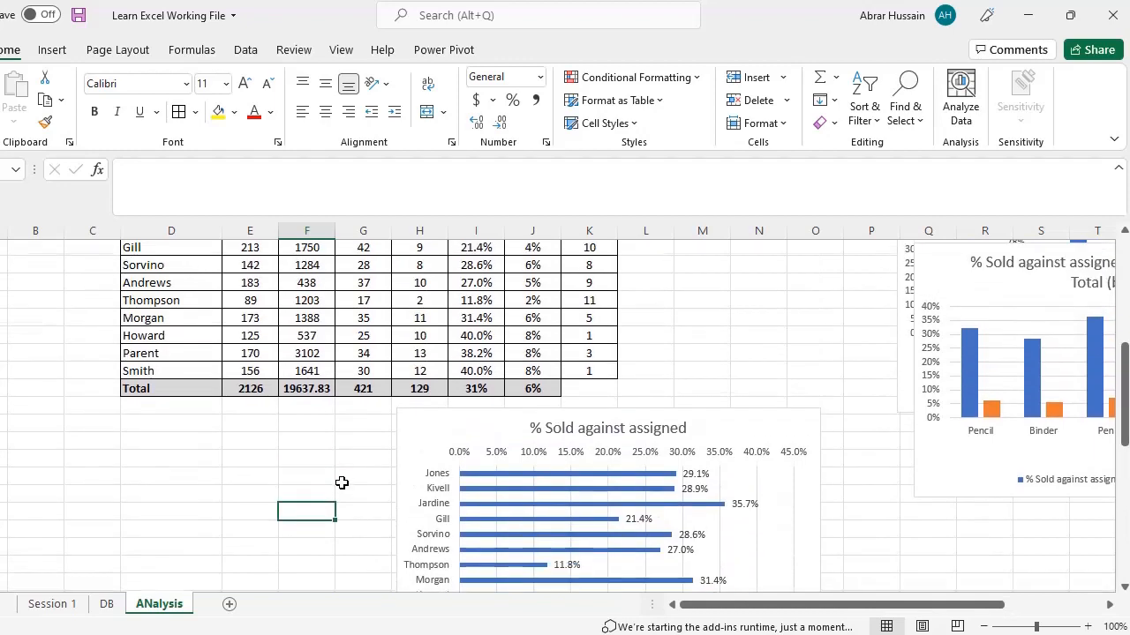
{"action": "scroll", "coordinate": [341, 483], "scroll_direction": "up", "scroll_amount": 3}
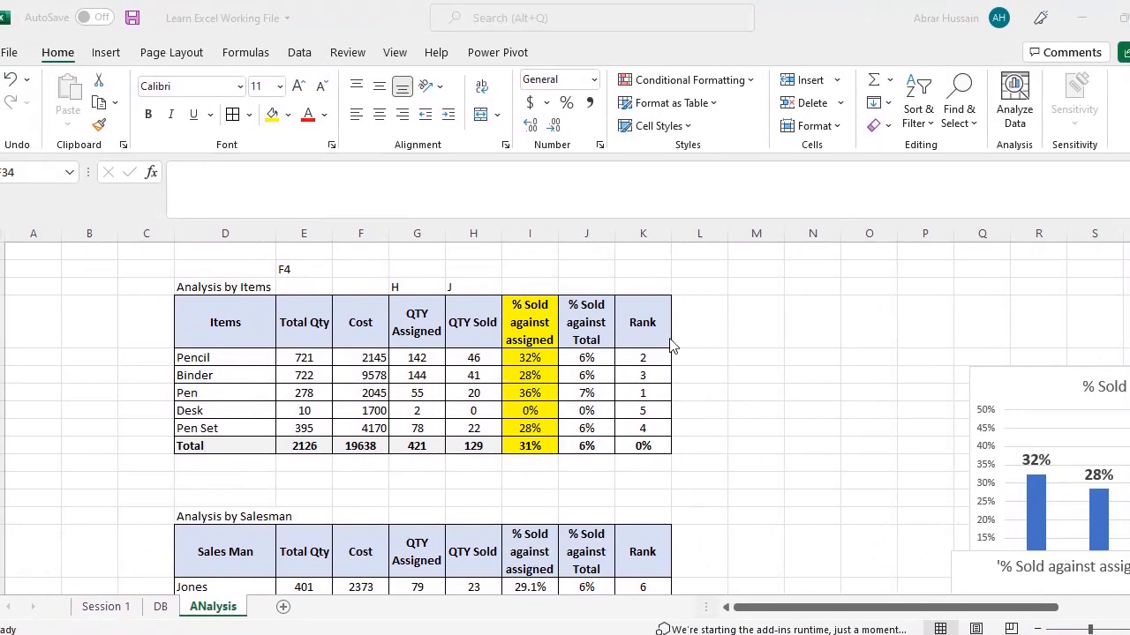
{"action": "left_click", "coordinate": [645, 376]}
{"action": "left_click", "coordinate": [641, 333]}
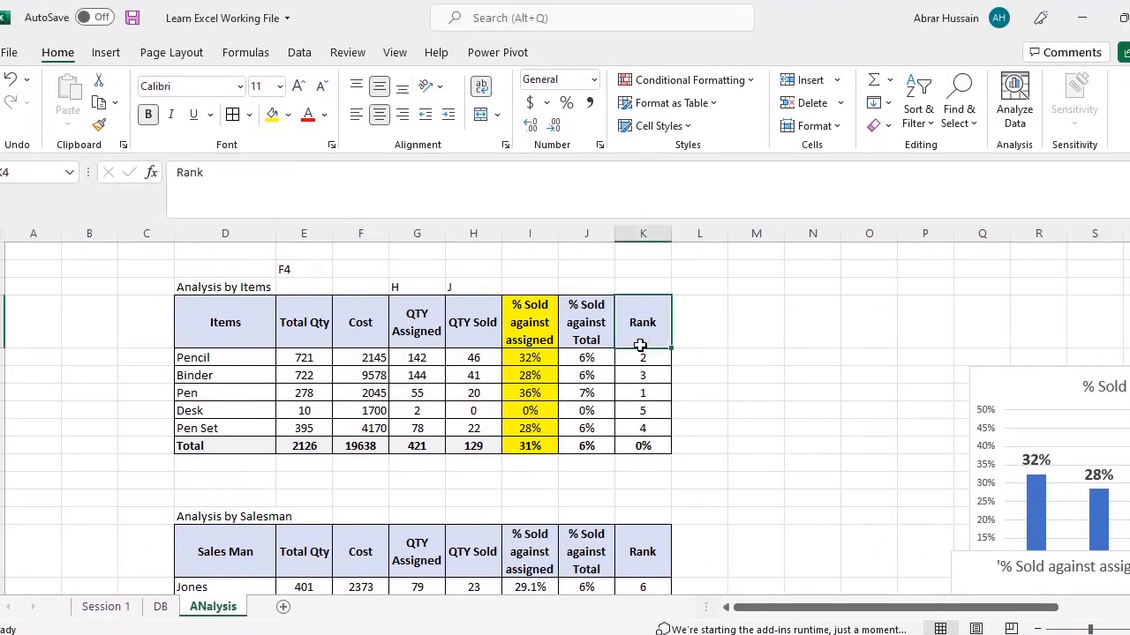
{"action": "left_click", "coordinate": [641, 361]}
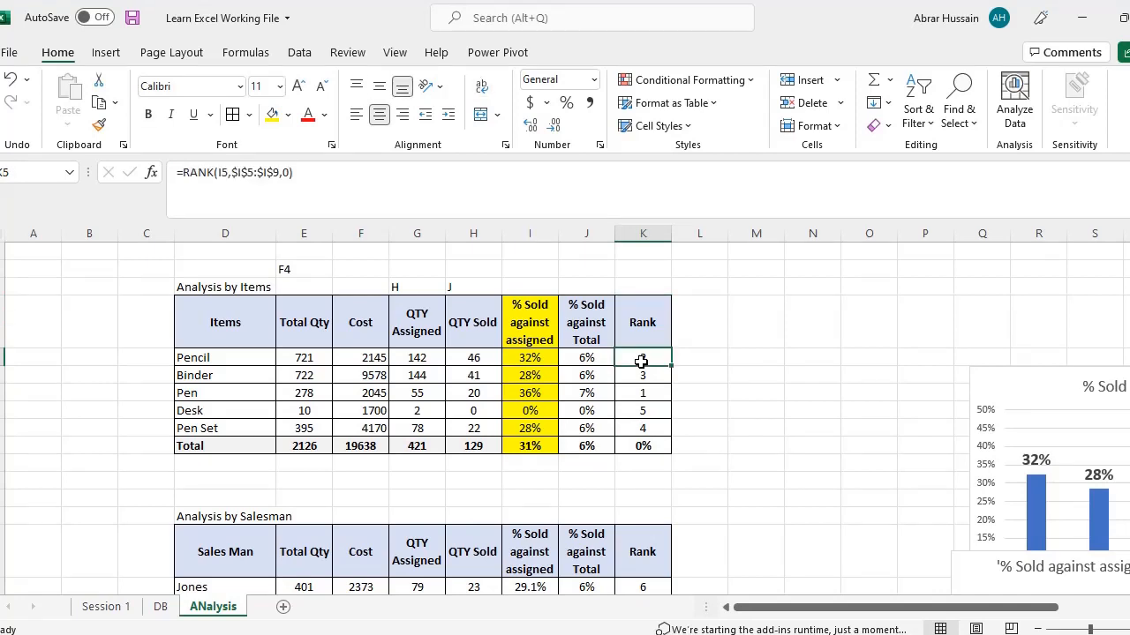
{"action": "double_click", "coordinate": [641, 361]}
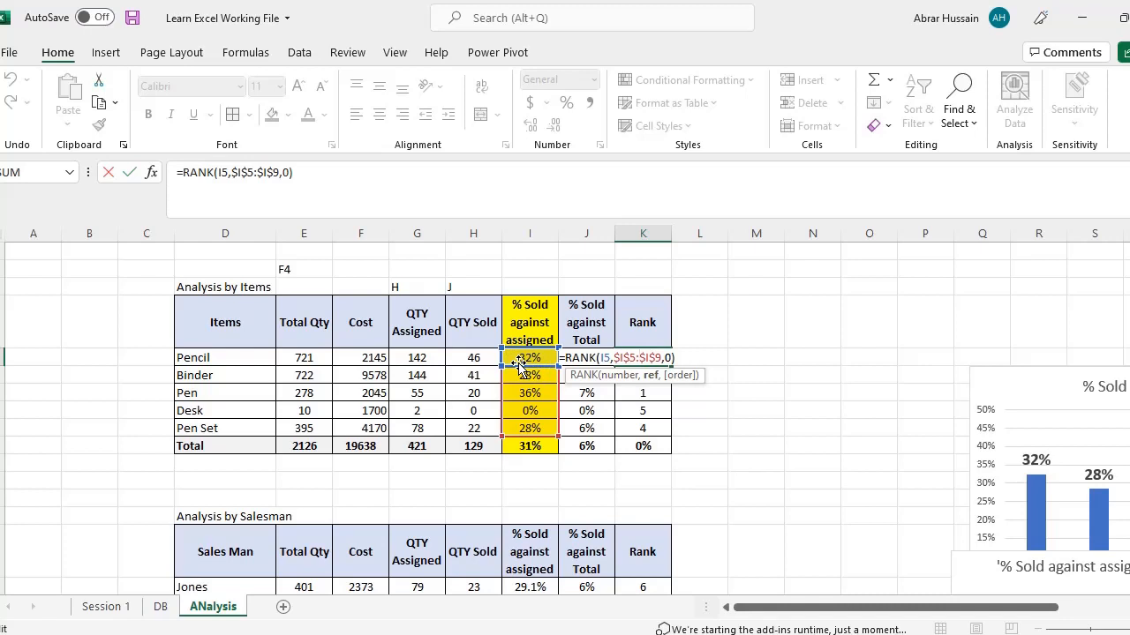
{"action": "left_click", "coordinate": [609, 358]}
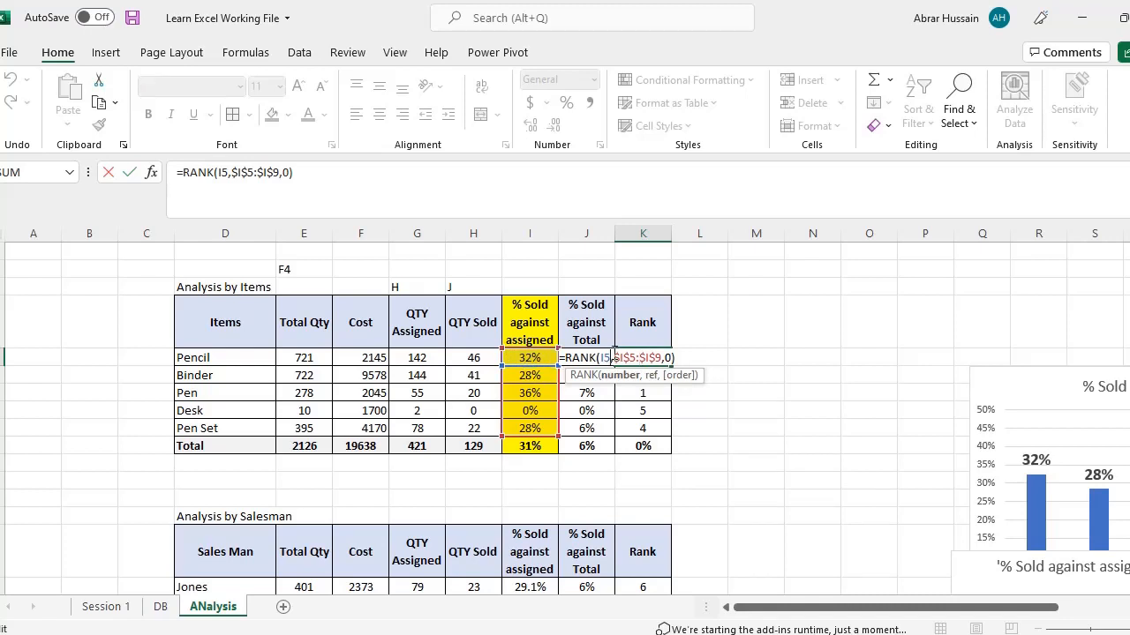
{"action": "left_click_drag", "start_coordinate": [616, 358], "coordinate": [661, 357]}
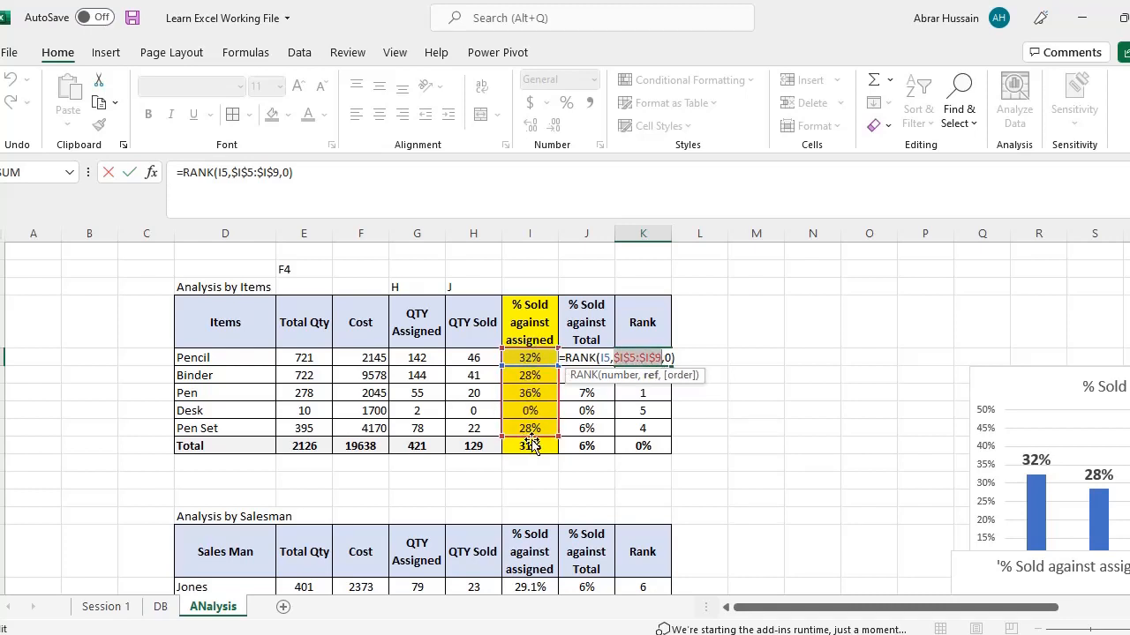
{"action": "left_click", "coordinate": [666, 358]}
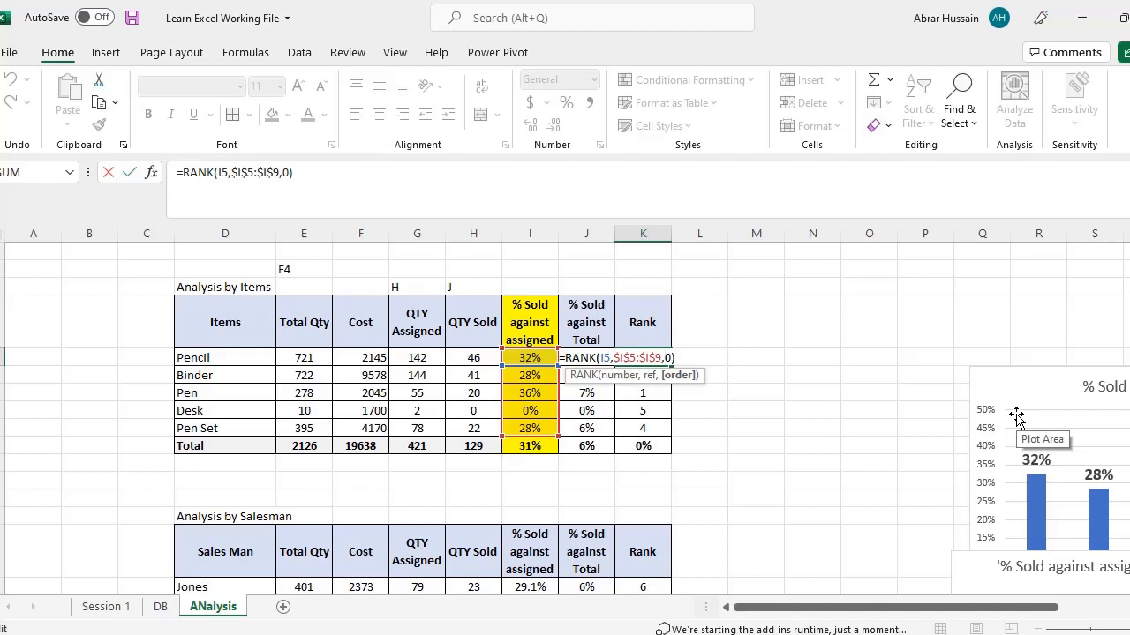
Change the order argument of the Pencil row's RANK formula in K5 to 1.
{"action": "key", "text": "Home"}
{"action": "key", "text": "Delete"}
{"action": "type", "text": "1"}
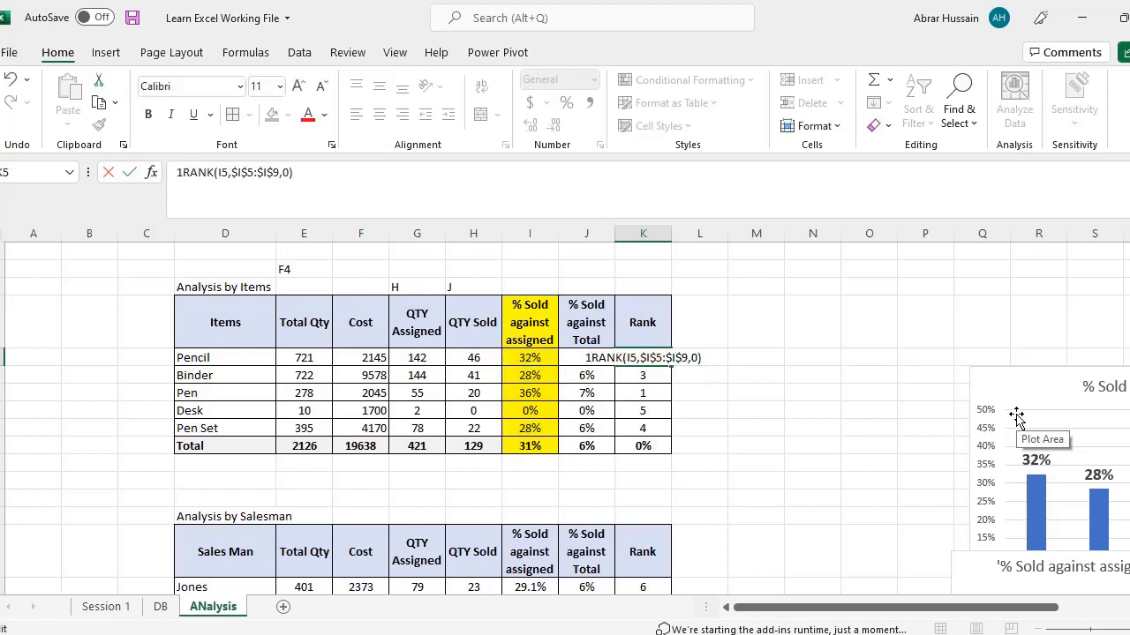
{"action": "key", "text": "BackSpace"}
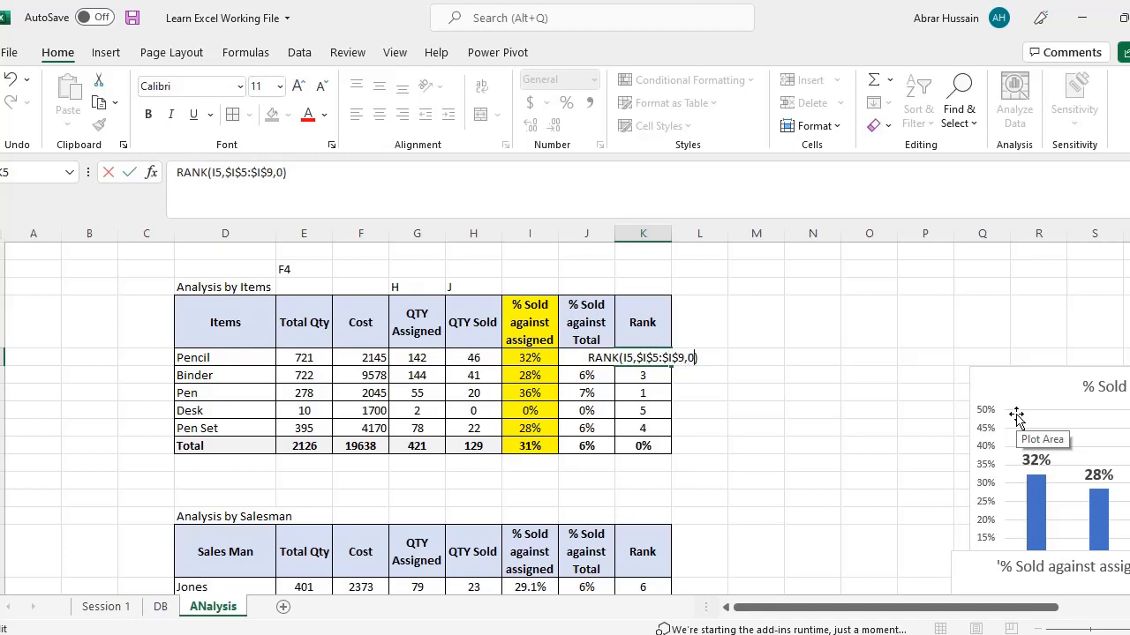
{"action": "key", "text": "BackSpace"}
{"action": "type", "text": "1"}
{"action": "key", "text": "Home"}
{"action": "type", "text": "="}
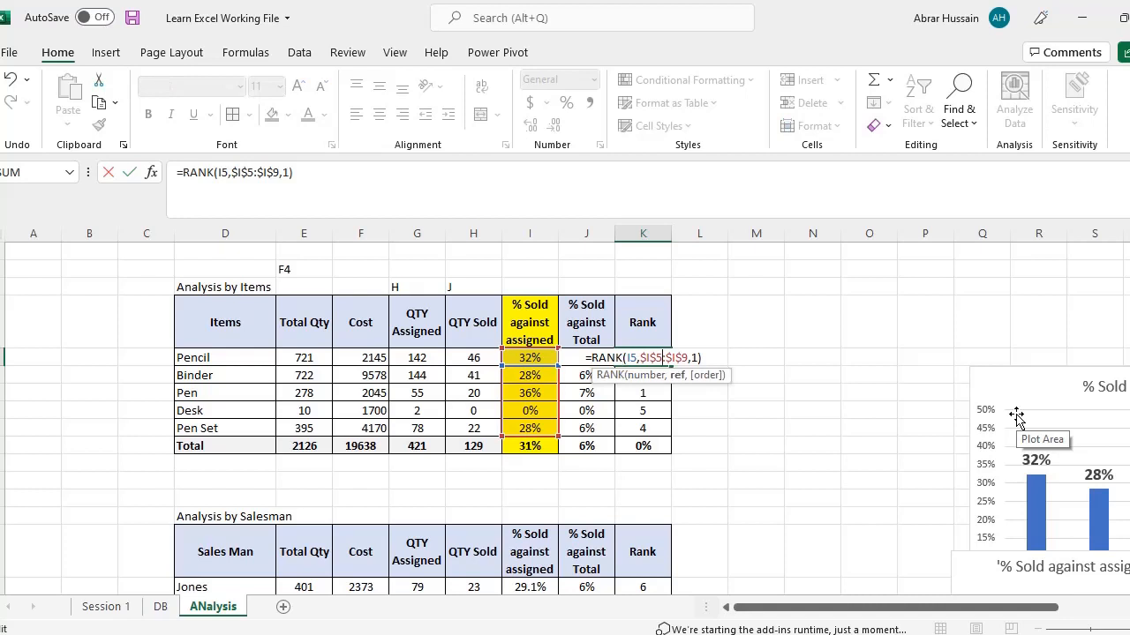
Set the order argument of K5's RANK formula to 0 for descending order and commit the formula.
{"action": "key", "text": "Right"}
{"action": "key", "text": "Delete"}
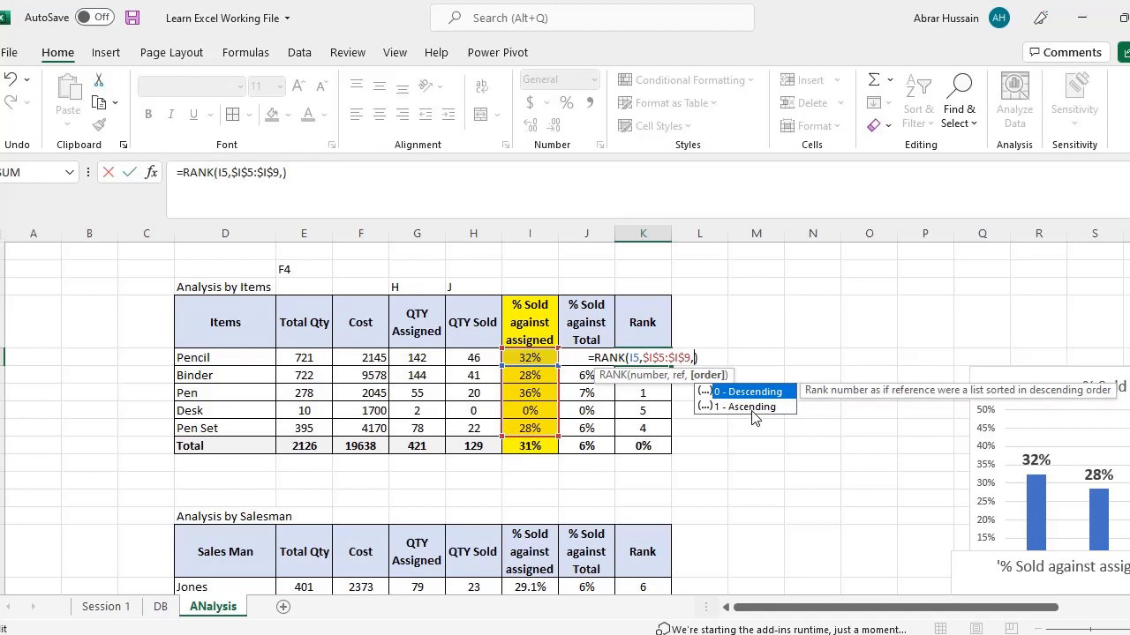
{"action": "type", "text": "0"}
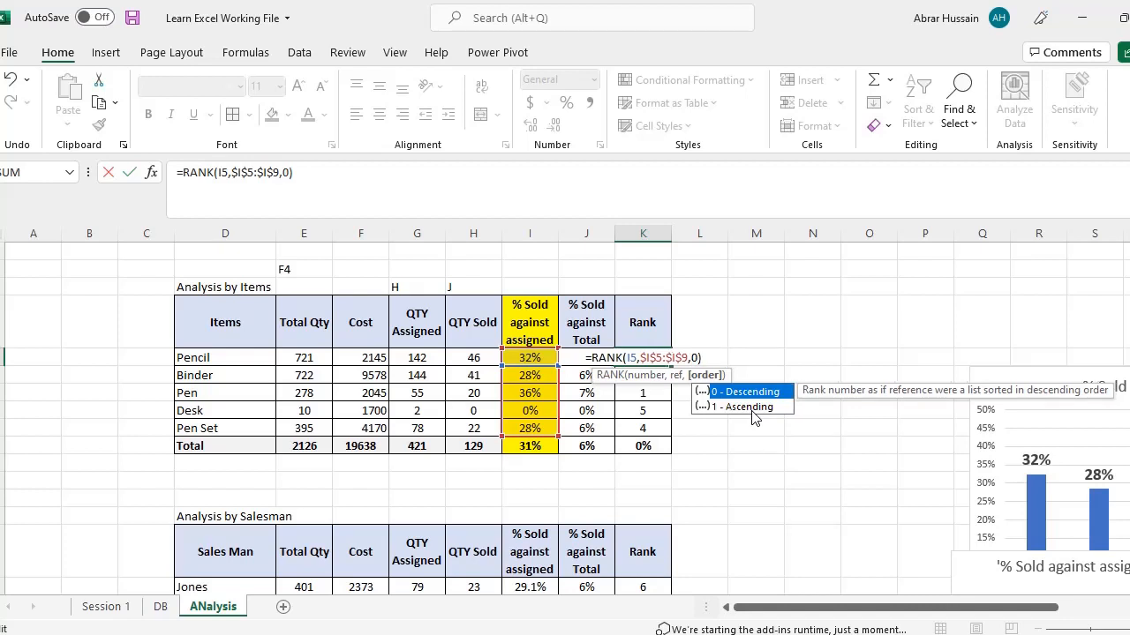
{"action": "key", "text": "Return"}
{"action": "key", "text": "Up"}
{"action": "key", "text": "Up"}
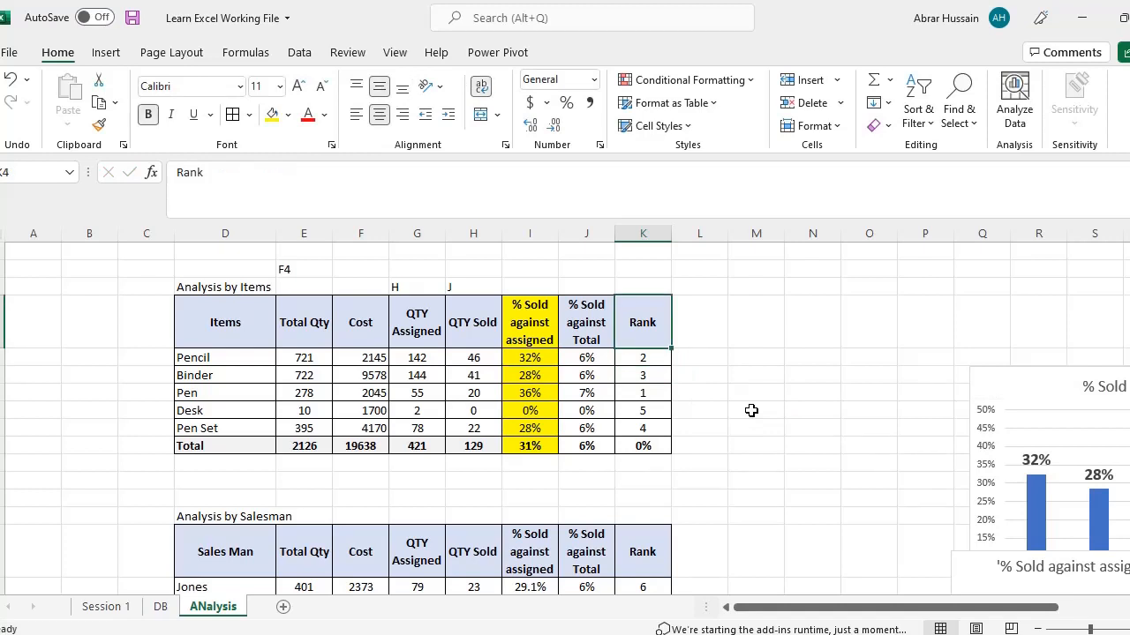
{"action": "key", "text": "Down"}
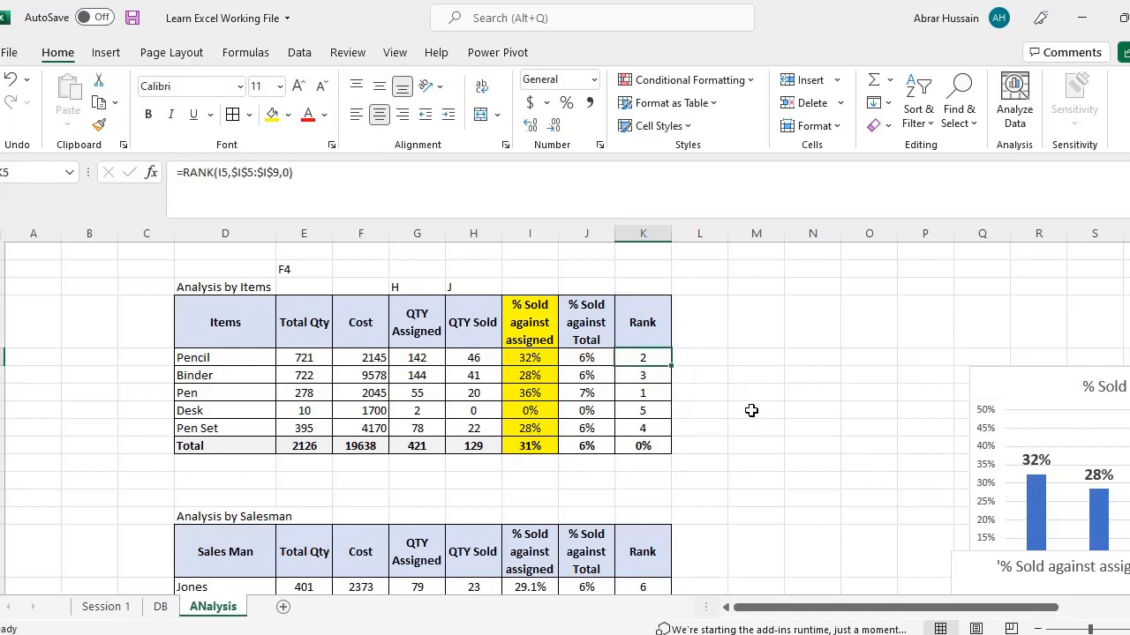
Copy the RANK formula from K5 down the Rank column for all items through K9.
{"action": "key", "text": "ctrl+c"}
{"action": "key", "text": "ctrl+shift+Down"}
{"action": "key", "text": "shift+Up"}
{"action": "key", "text": "ctrl+v"}
{"action": "key", "text": "Up"}
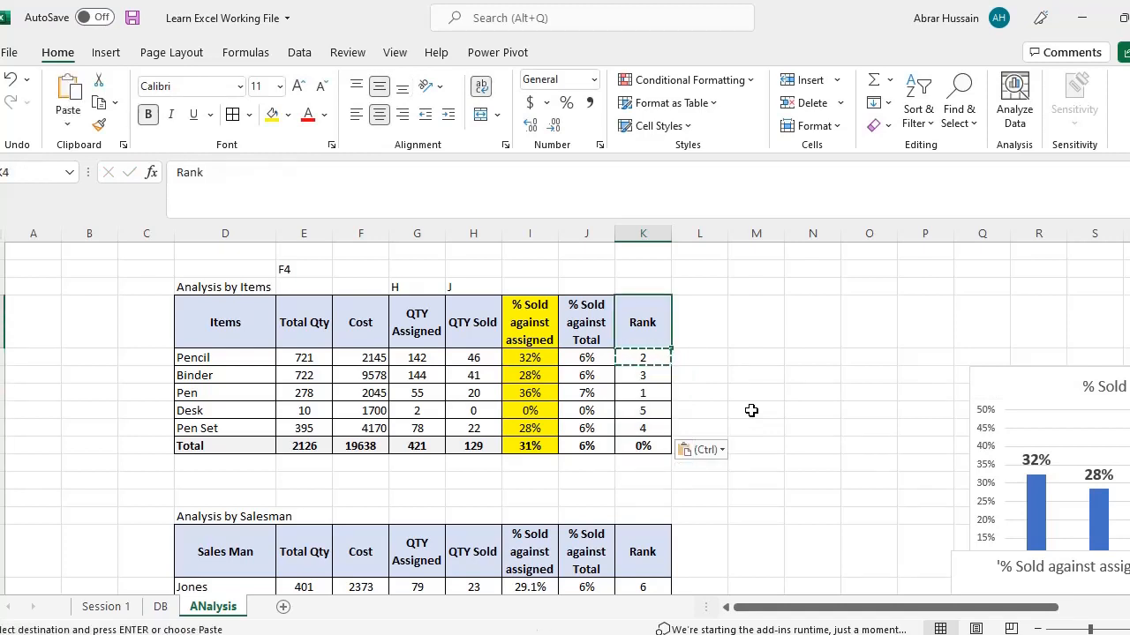
Review the cell references of the copied RANK formulas in the item rows down to K8.
{"action": "key", "text": "Down"}
{"action": "key", "text": "F2"}
{"action": "key", "text": "Return"}
{"action": "key", "text": "Down"}
{"action": "key", "text": "F2"}
{"action": "key", "text": "Return"}
{"action": "key", "text": "F2"}
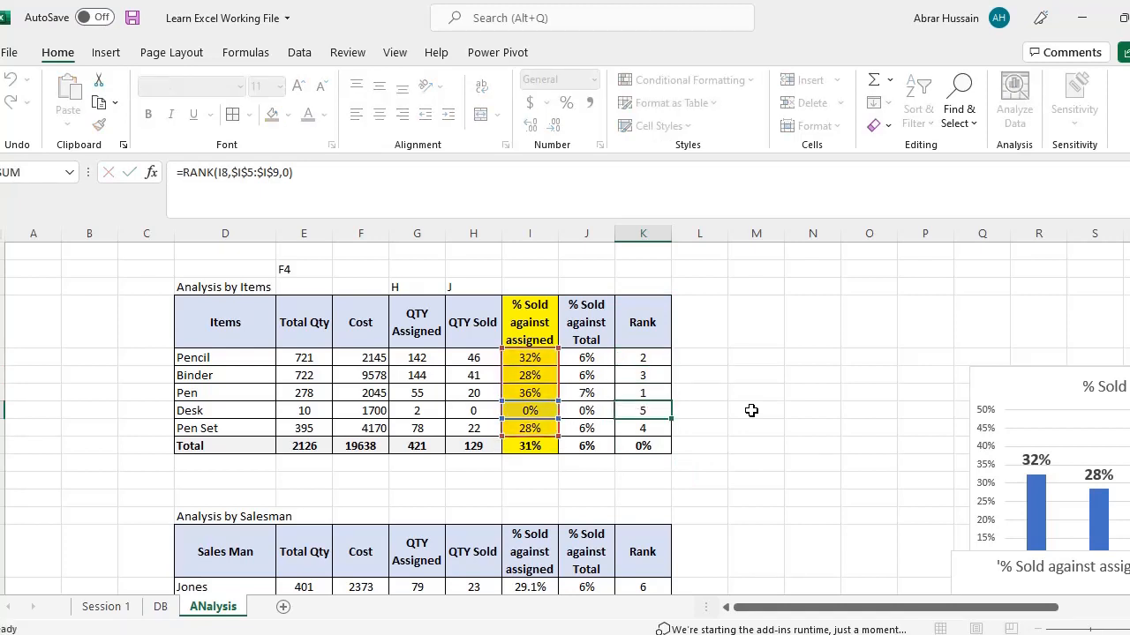
{"action": "key", "text": "Return"}
Go to the first salesman's row in the Analysis by Salesman table and inspect its RANK formula in K16.
{"action": "key", "text": "ctrl+Down"}
{"action": "key", "text": "ctrl+Down"}
{"action": "key", "text": "ctrl+Down"}
{"action": "key", "text": "Down"}
{"action": "key", "text": "Down"}
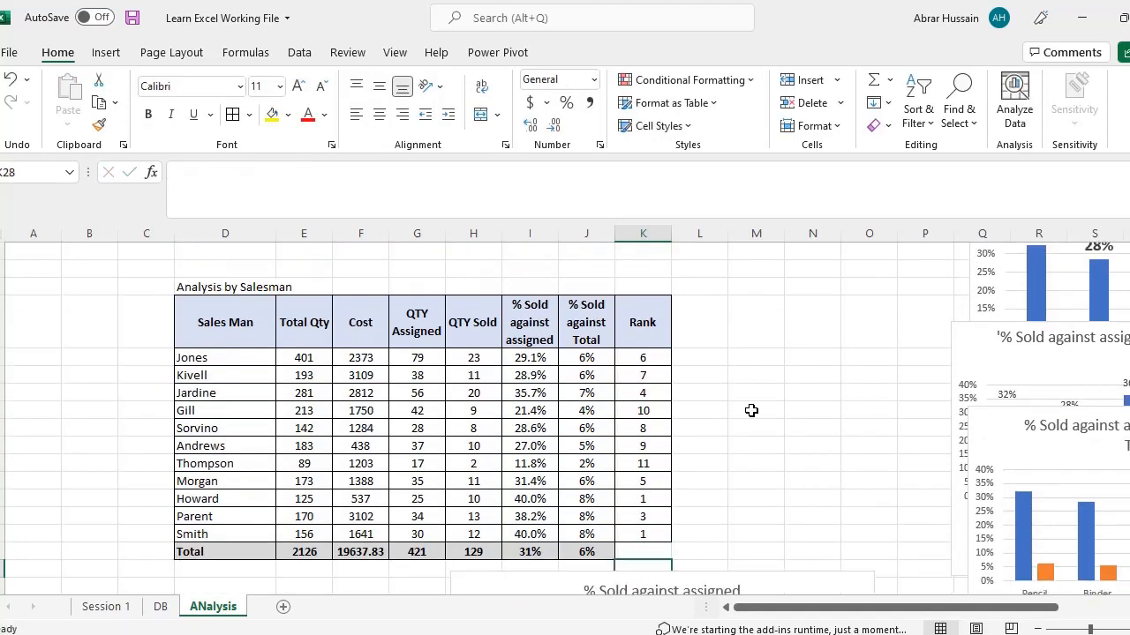
{"action": "key", "text": "Up"}
{"action": "key", "text": "Up"}
{"action": "key", "text": "Up"}
{"action": "key", "text": "Up"}
{"action": "key", "text": "Up"}
{"action": "key", "text": "Up"}
{"action": "key", "text": "Up"}
{"action": "key", "text": "Up"}
{"action": "key", "text": "Up"}
{"action": "key", "text": "Up"}
{"action": "key", "text": "Up"}
{"action": "key", "text": "Up"}
{"action": "key", "text": "Left"}
{"action": "key", "text": "Left"}
{"action": "key", "text": "Left"}
{"action": "key", "text": "Left"}
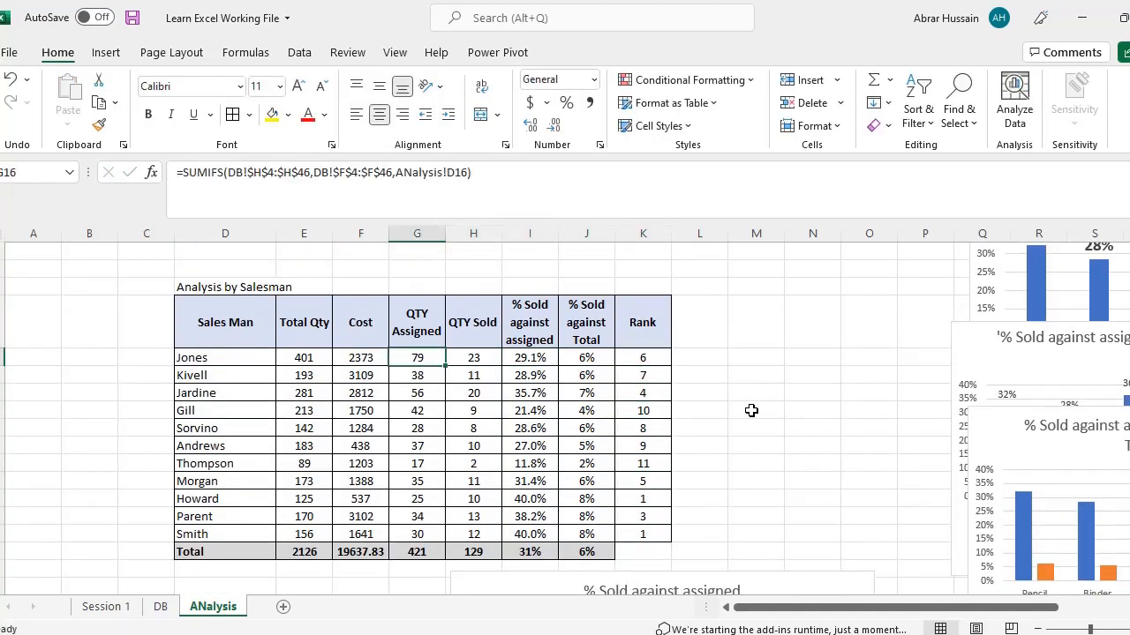
{"action": "key", "text": "Left"}
{"action": "key", "text": "Left"}
{"action": "key", "text": "Left"}
{"action": "key", "text": "Right"}
{"action": "key", "text": "Right"}
{"action": "key", "text": "Right"}
{"action": "key", "text": "Right"}
{"action": "key", "text": "Right"}
{"action": "key", "text": "Right"}
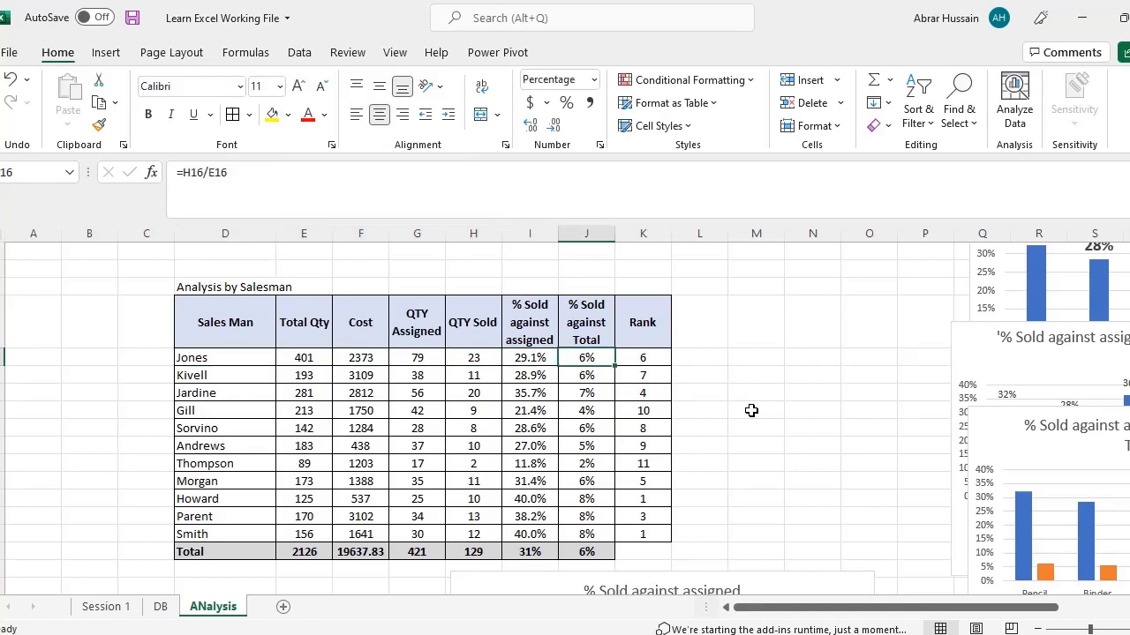
{"action": "key", "text": "Right"}
{"action": "key", "text": "F2"}
{"action": "key", "text": "Escape"}
Examine the first salesman's percentage sold, QTY Sold and QTY Assigned formulas in row 16.
{"action": "key", "text": "Left"}
{"action": "key", "text": "Left"}
{"action": "key", "text": "Left"}
{"action": "key", "text": "Right"}
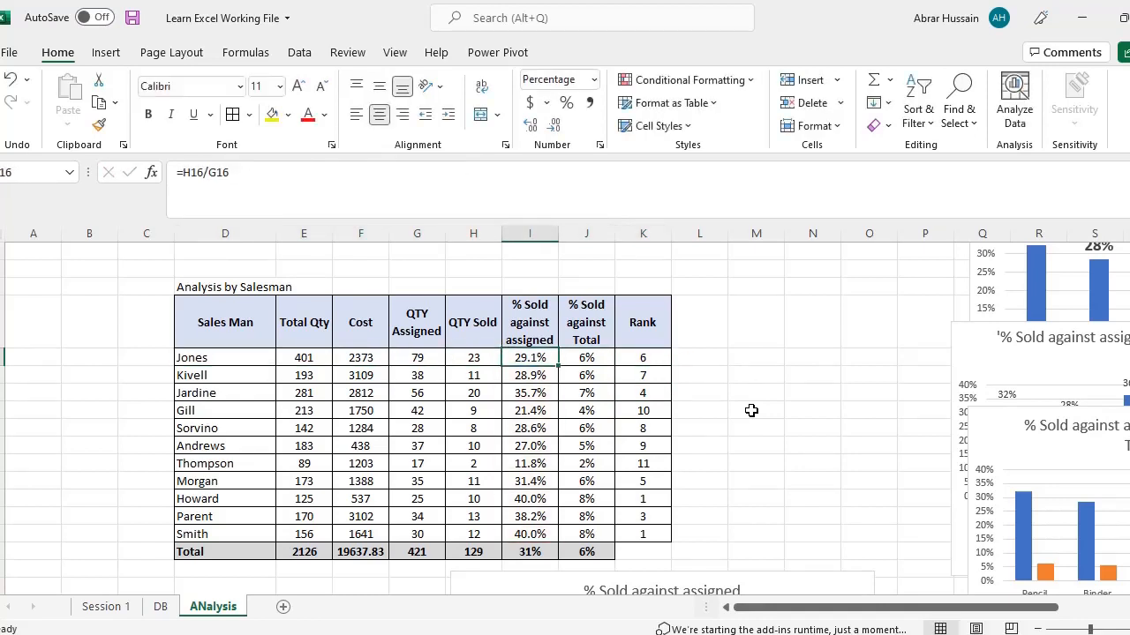
{"action": "key", "text": "Right"}
{"action": "key", "text": "Right"}
{"action": "key", "text": "Left"}
{"action": "key", "text": "Left"}
{"action": "key", "text": "Left"}
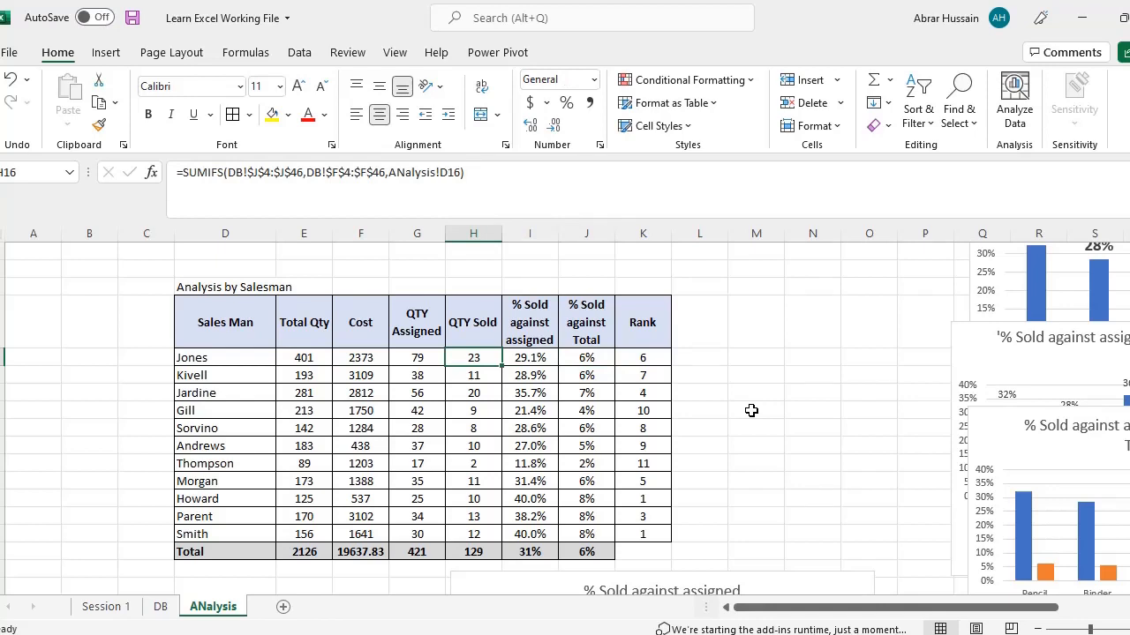
{"action": "key", "text": "Left"}
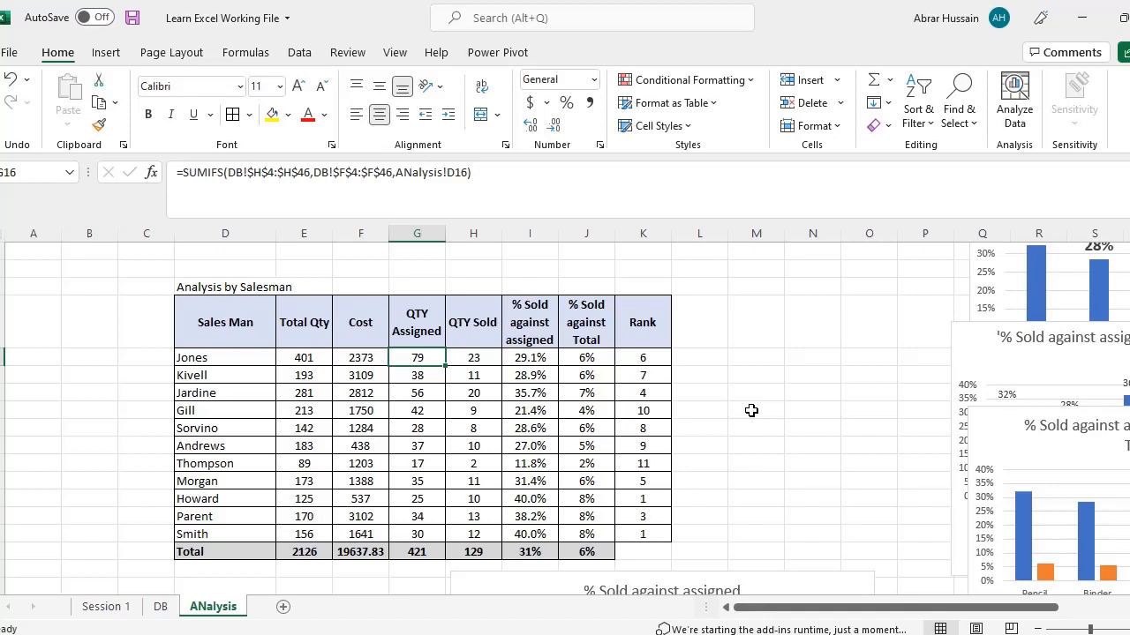
Highlight the salesman table's QTY Sold column from header to total and compare it with the Rank column.
{"action": "key", "text": "Right"}
{"action": "key", "text": "Right"}
{"action": "key", "text": "Right"}
{"action": "key", "text": "Right"}
{"action": "key", "text": "Up"}
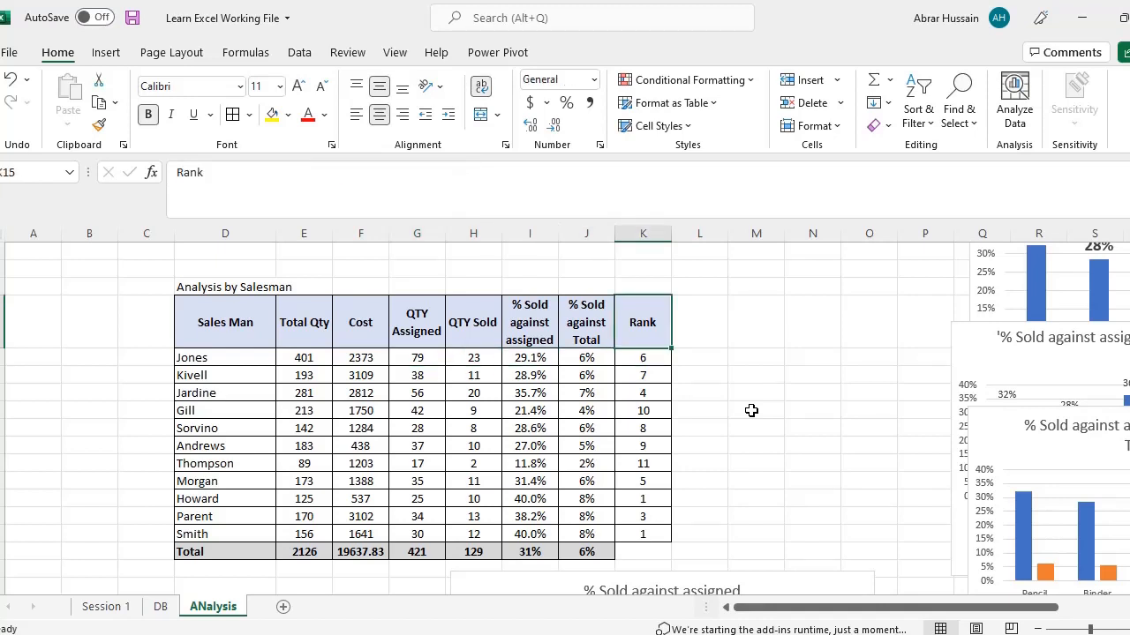
{"action": "key", "text": "Left"}
{"action": "key", "text": "Left"}
{"action": "key", "text": "Left"}
{"action": "key", "text": "ctrl+shift+Down"}
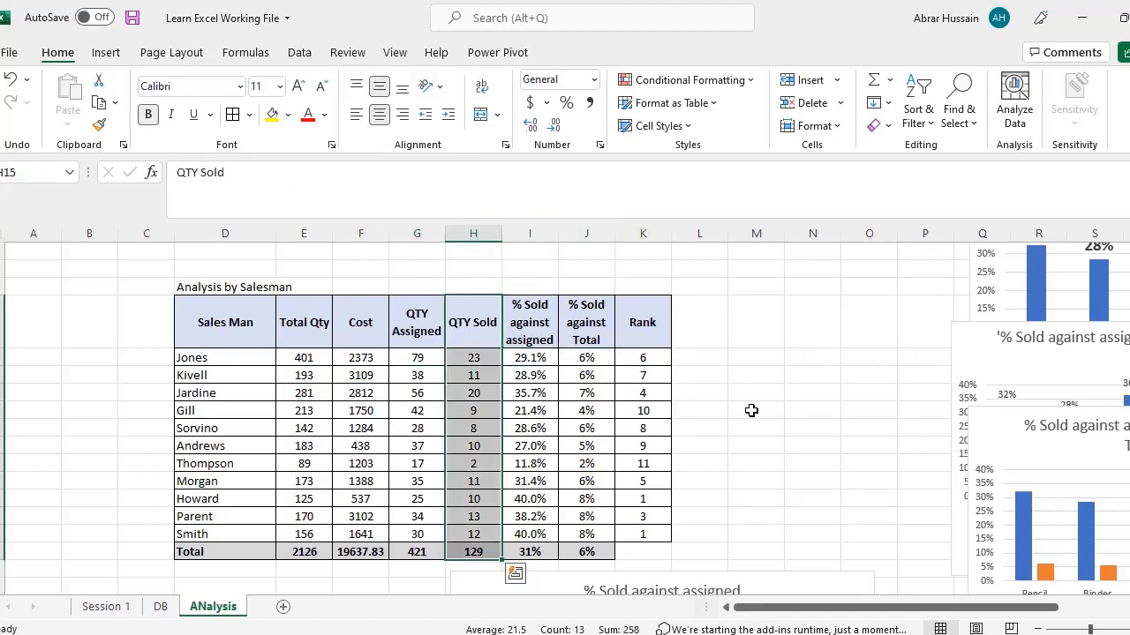
{"action": "key", "text": "Right"}
{"action": "key", "text": "Right"}
{"action": "key", "text": "Right"}
{"action": "key", "text": "Right"}
{"action": "key", "text": "Left"}
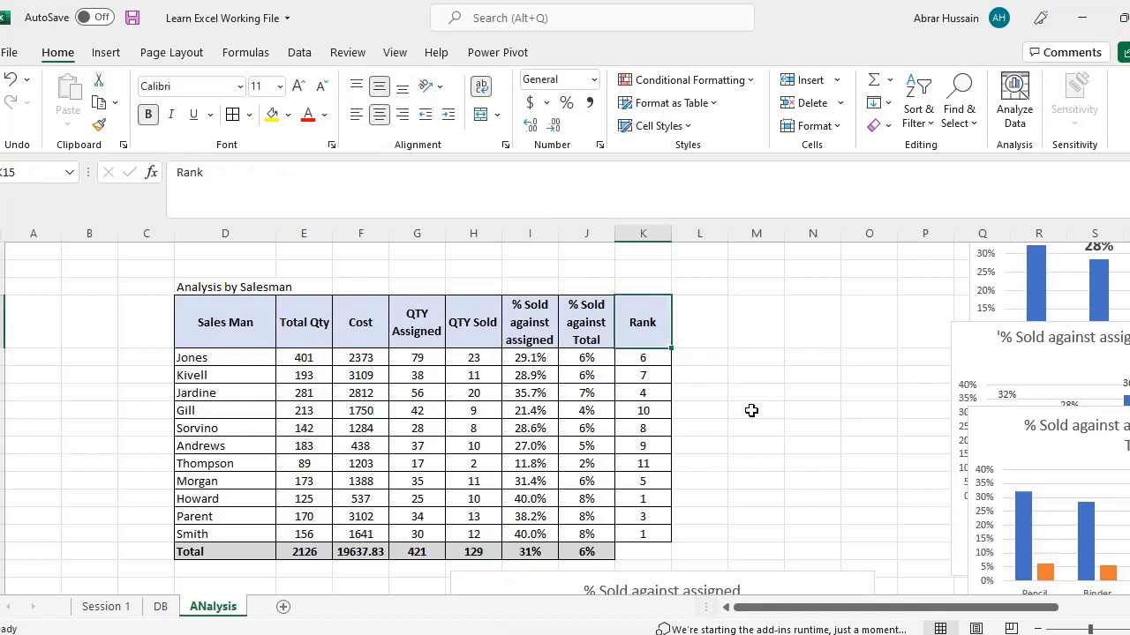
Inspect the RANK formula in K24 and the percentage formulas in I24 and J24 of the salesman table.
{"action": "key", "text": "Down"}
{"action": "key", "text": "Down"}
{"action": "key", "text": "Down"}
{"action": "key", "text": "Down"}
{"action": "key", "text": "Down"}
{"action": "key", "text": "Down"}
{"action": "key", "text": "Down"}
{"action": "key", "text": "Down"}
{"action": "key", "text": "Down"}
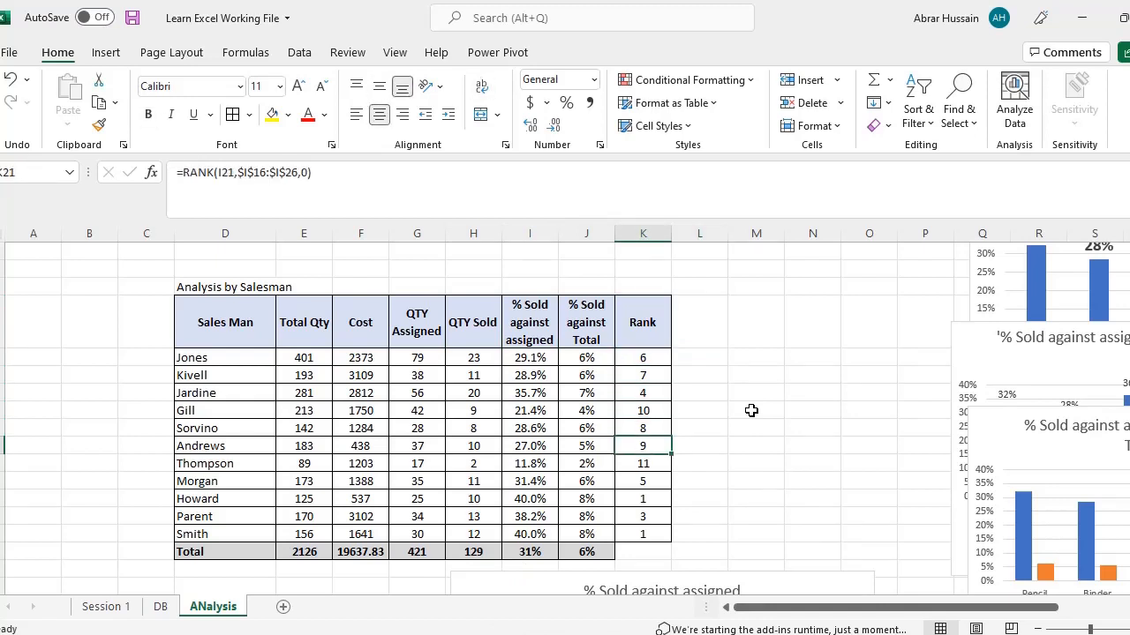
{"action": "key", "text": "F2"}
{"action": "key", "text": "Escape"}
{"action": "key", "text": "Left"}
{"action": "key", "text": "Left"}
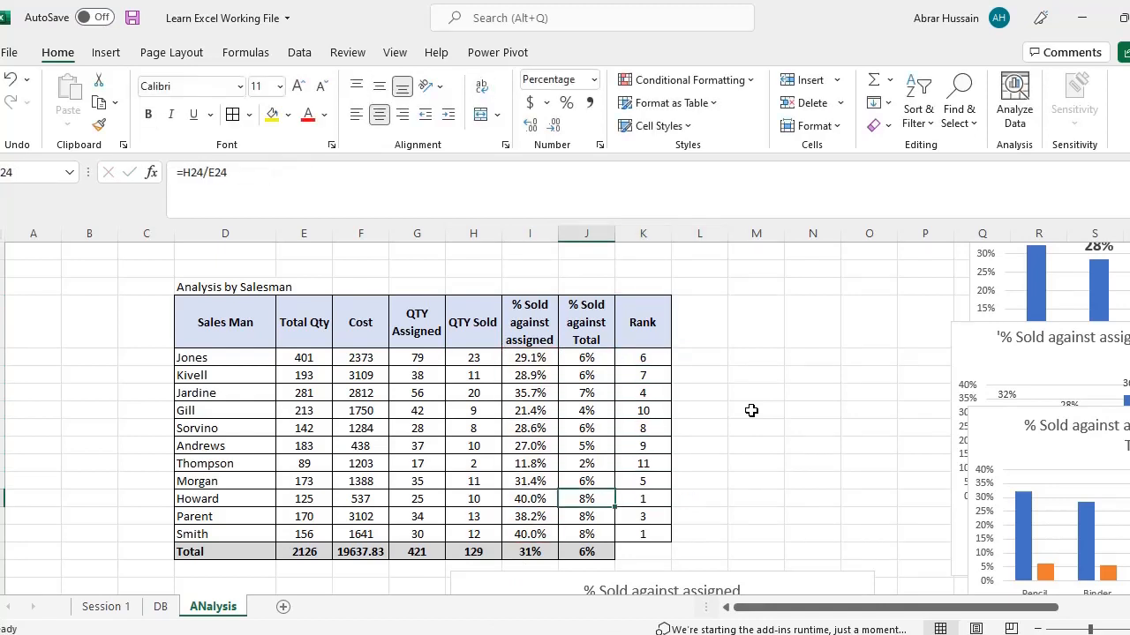
{"action": "key", "text": "F2"}
{"action": "key", "text": "Escape"}
{"action": "key", "text": "Right"}
{"action": "key", "text": "Right"}
{"action": "key", "text": "F2"}
{"action": "key", "text": "Escape"}
{"action": "key", "text": "Left"}
{"action": "key", "text": "Left"}
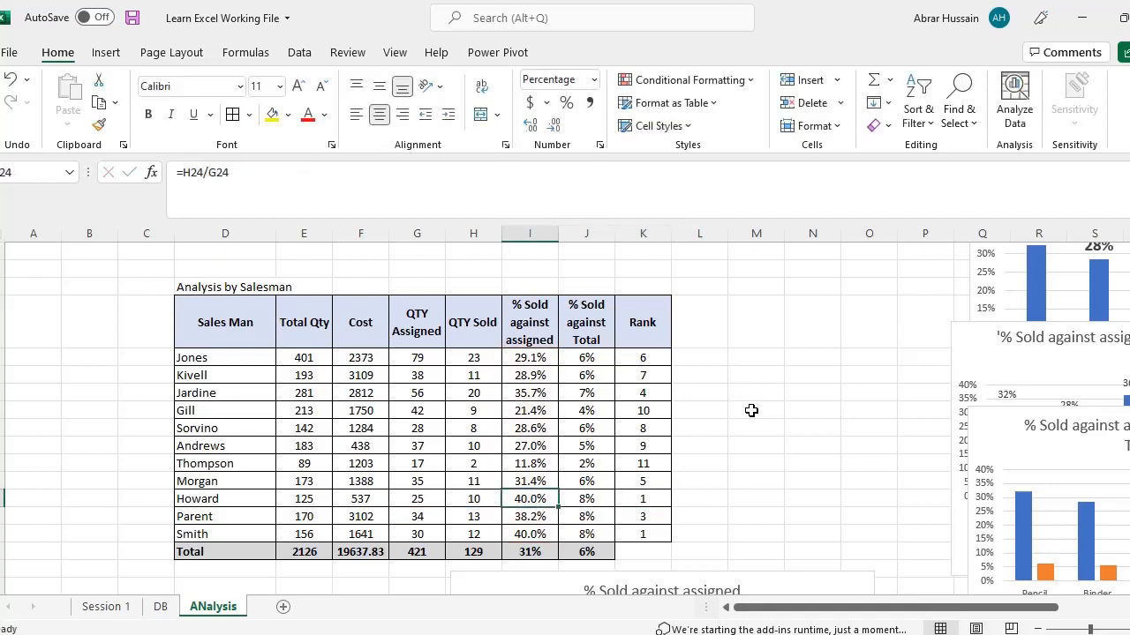
Highlight the salesmen's QTY Sold values in H16:H26 and return to the first rank in K16.
{"action": "key", "text": "Left"}
{"action": "key", "text": "Up"}
{"action": "key", "text": "Up"}
{"action": "key", "text": "Up"}
{"action": "key", "text": "Up"}
{"action": "key", "text": "Up"}
{"action": "key", "text": "Up"}
{"action": "key", "text": "Up"}
{"action": "key", "text": "Up"}
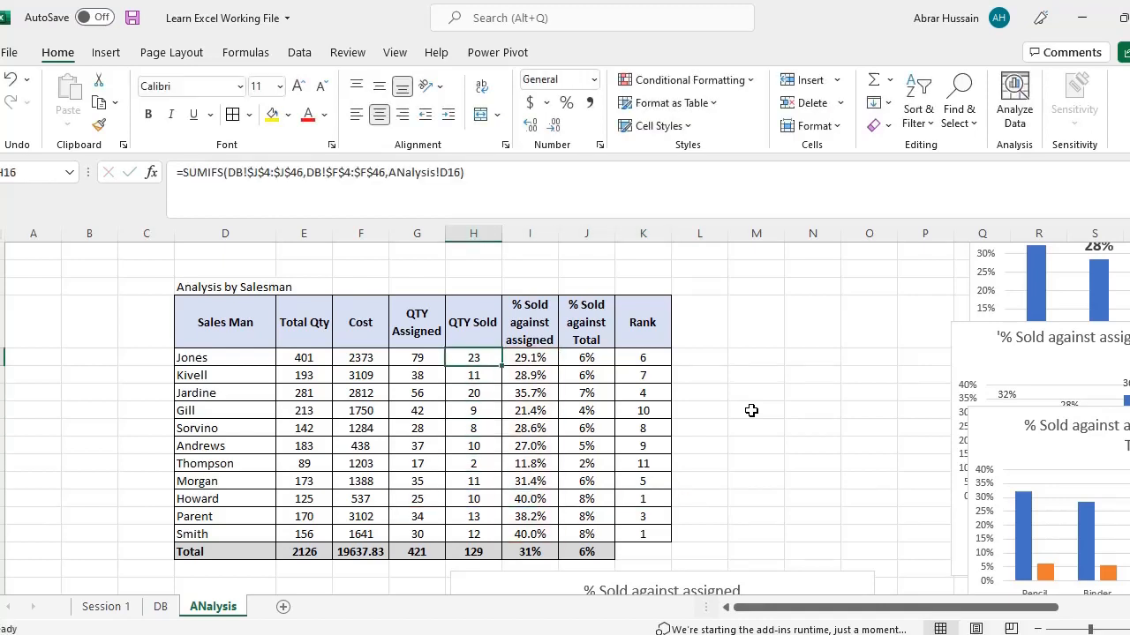
{"action": "key", "text": "ctrl+shift+Down"}
{"action": "key", "text": "shift+Up"}
{"action": "key", "text": "Right"}
{"action": "key", "text": "Right"}
{"action": "key", "text": "Right"}
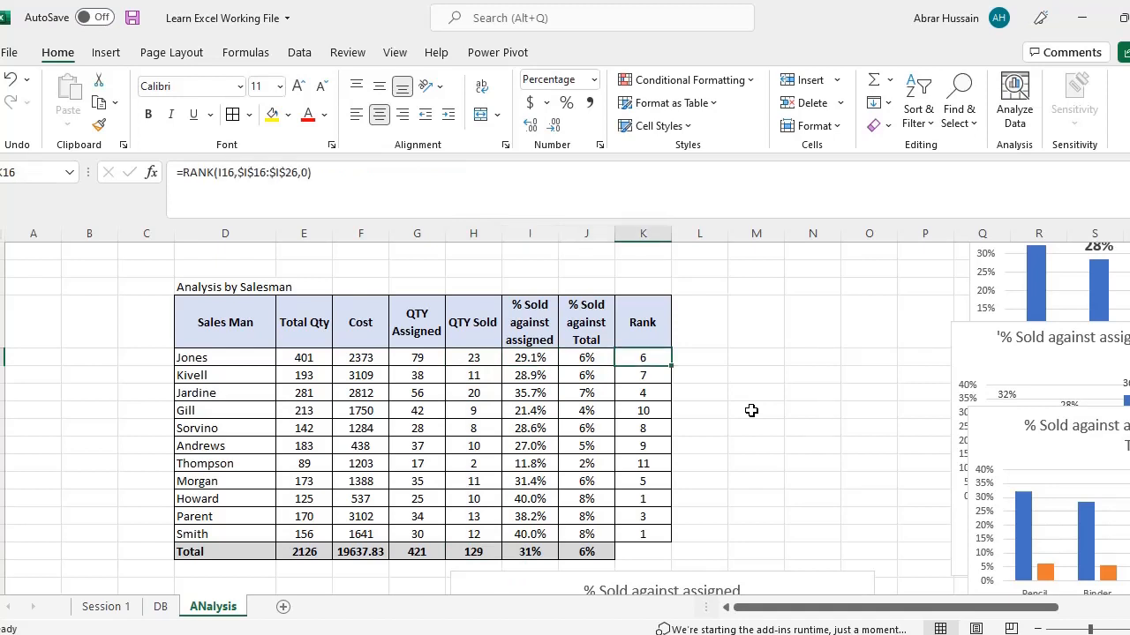
Copy the salesman table's Rank column K15:K26, including its header, into column L.
{"action": "key", "text": "Up"}
{"action": "key", "text": "ctrl+shift+Down"}
{"action": "key", "text": "ctrl+c"}
{"action": "key", "text": "Right"}
{"action": "key", "text": "ctrl+v"}
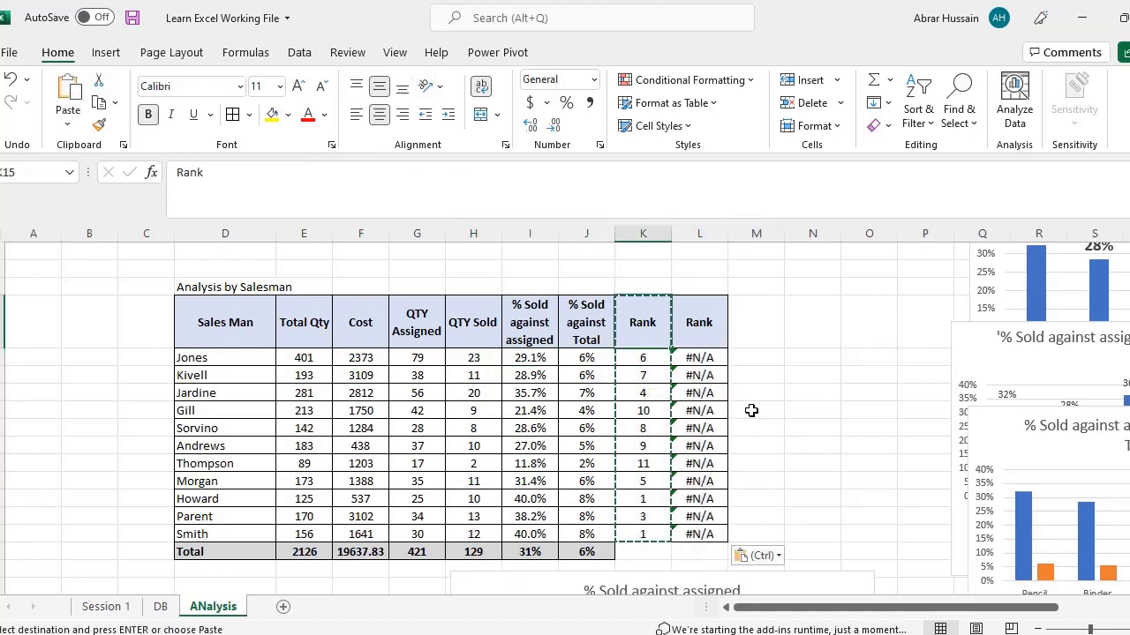
Change the RANK formula in L16 to rank H16 within $H$16:$H$26, with order 0.
{"action": "key", "text": "Down"}
{"action": "key", "text": "F2"}
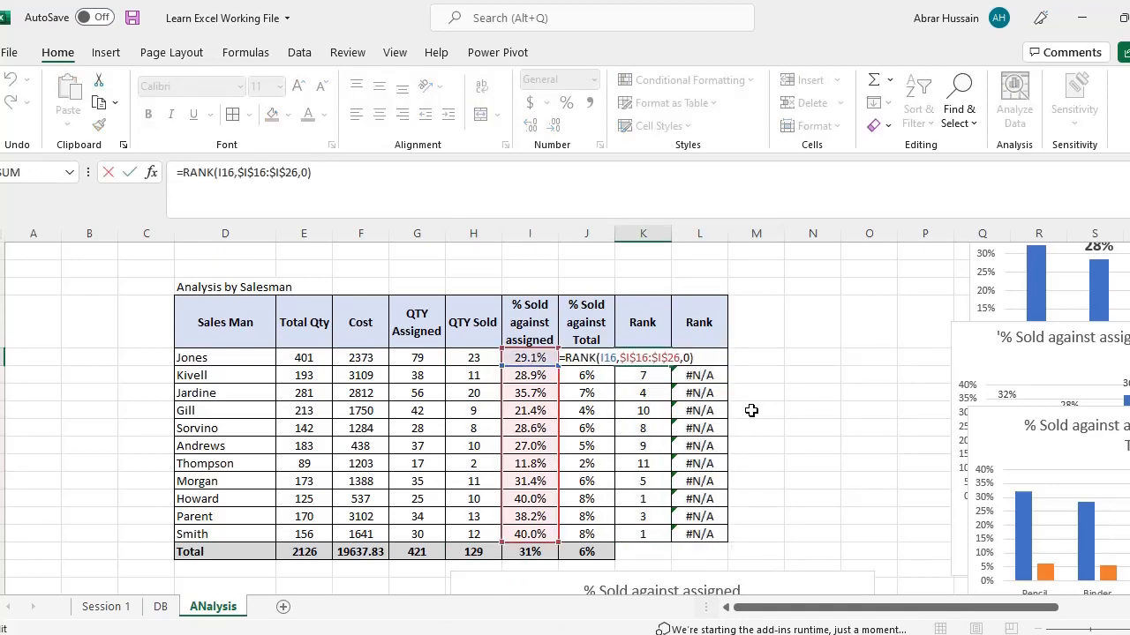
{"action": "key", "text": "Escape"}
{"action": "key", "text": "Right"}
{"action": "key", "text": "F2"}
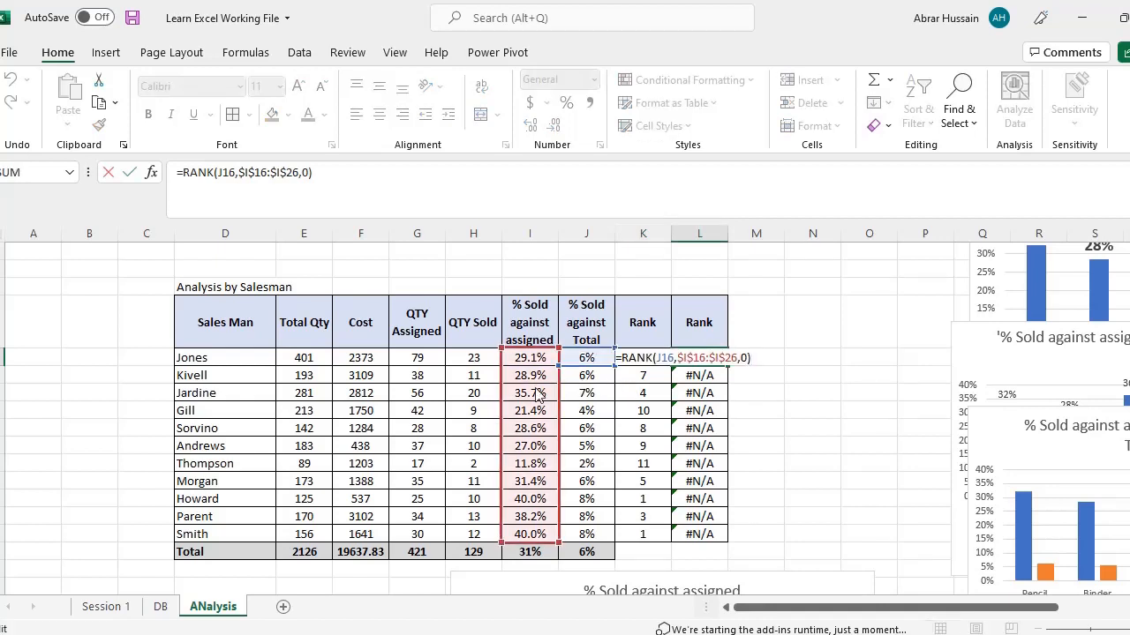
{"action": "left_click_drag", "start_coordinate": [512, 393], "coordinate": [491, 397]}
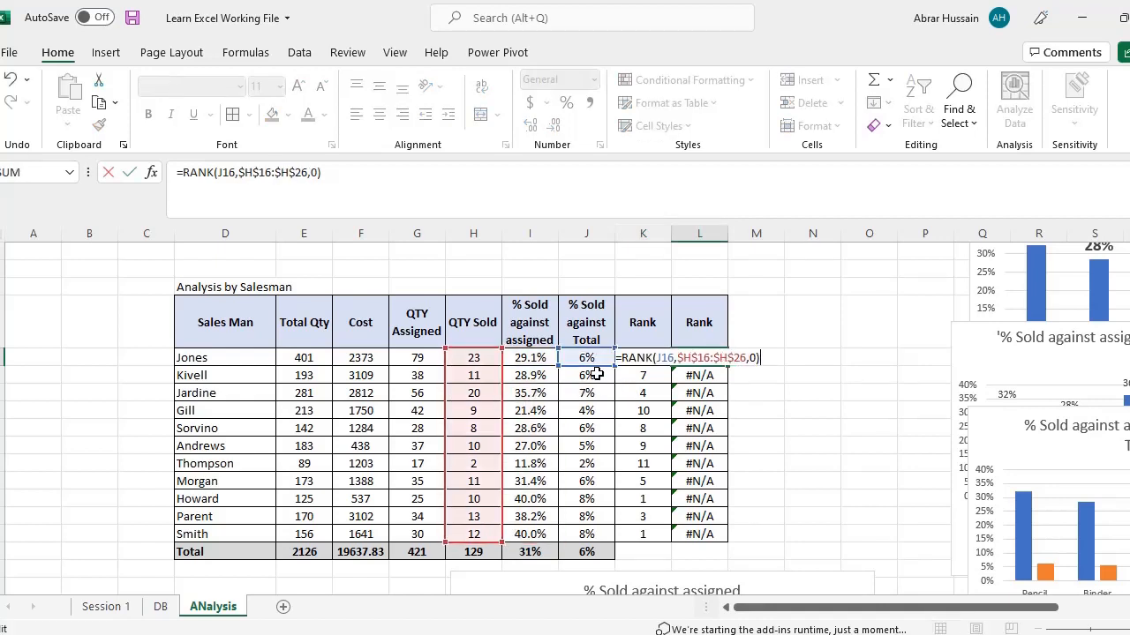
{"action": "left_click_drag", "start_coordinate": [586, 369], "coordinate": [490, 363]}
{"action": "key", "text": "ctrl+Return"}
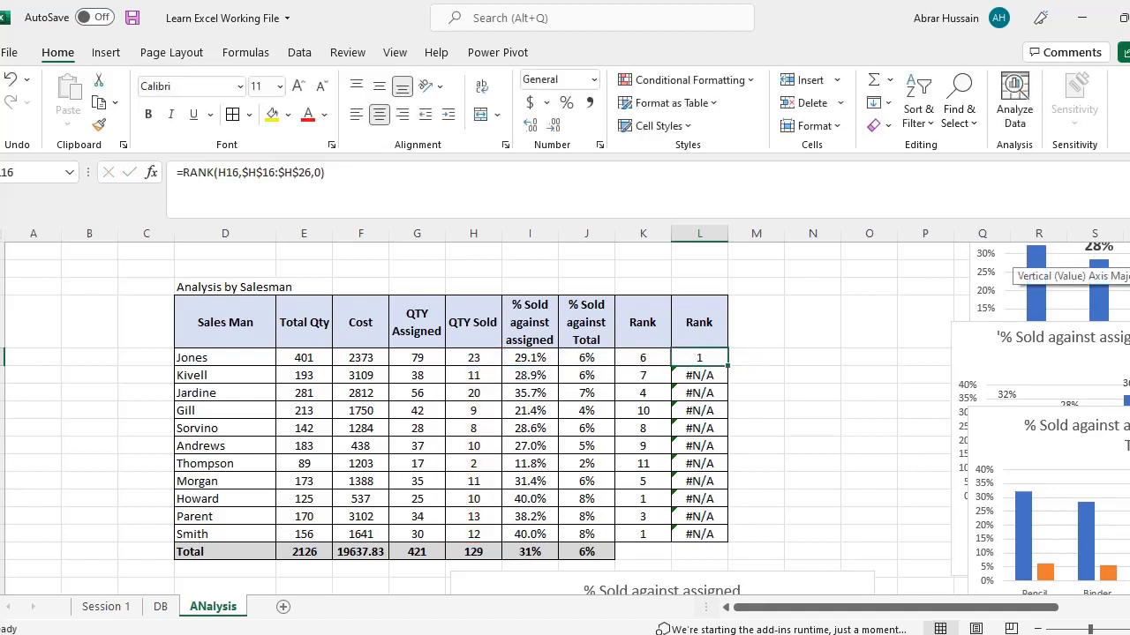
Copy the QTY Sold RANK formula from L16 down the new Rank column to L26.
{"action": "key", "text": "ctrl+c"}
{"action": "key", "text": "ctrl+shift+Down"}
{"action": "key", "text": "ctrl+v"}
{"action": "key", "text": "Up"}
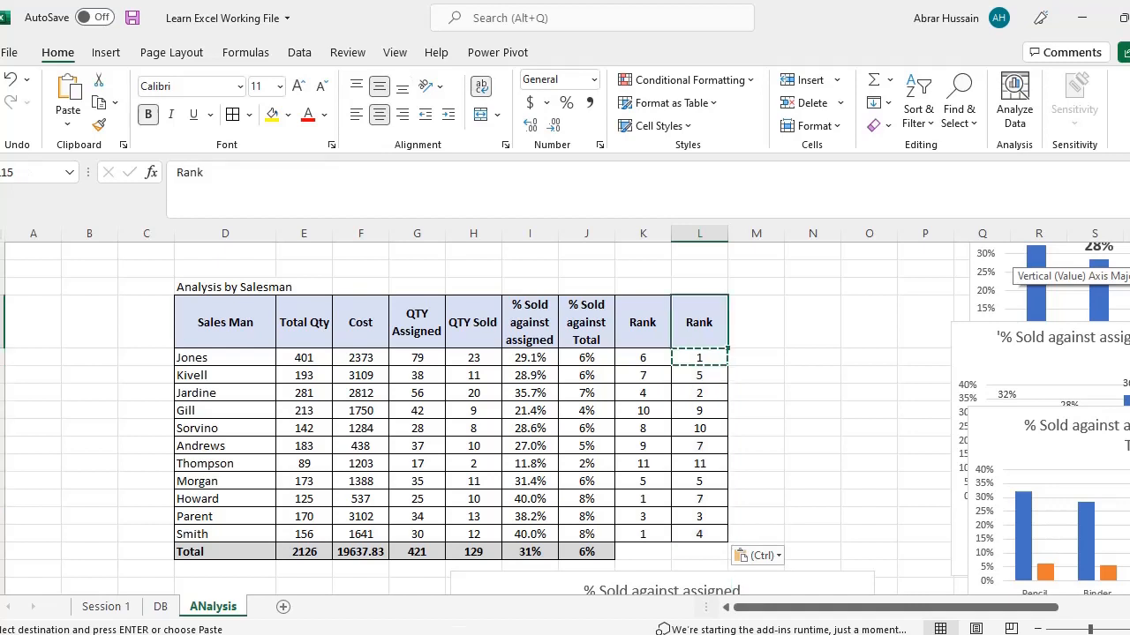
Compare the two RANK formulas in L16 and K16 with the first salesman's percentage, QTY Sold and QTY Assigned values.
{"action": "key", "text": "Down"}
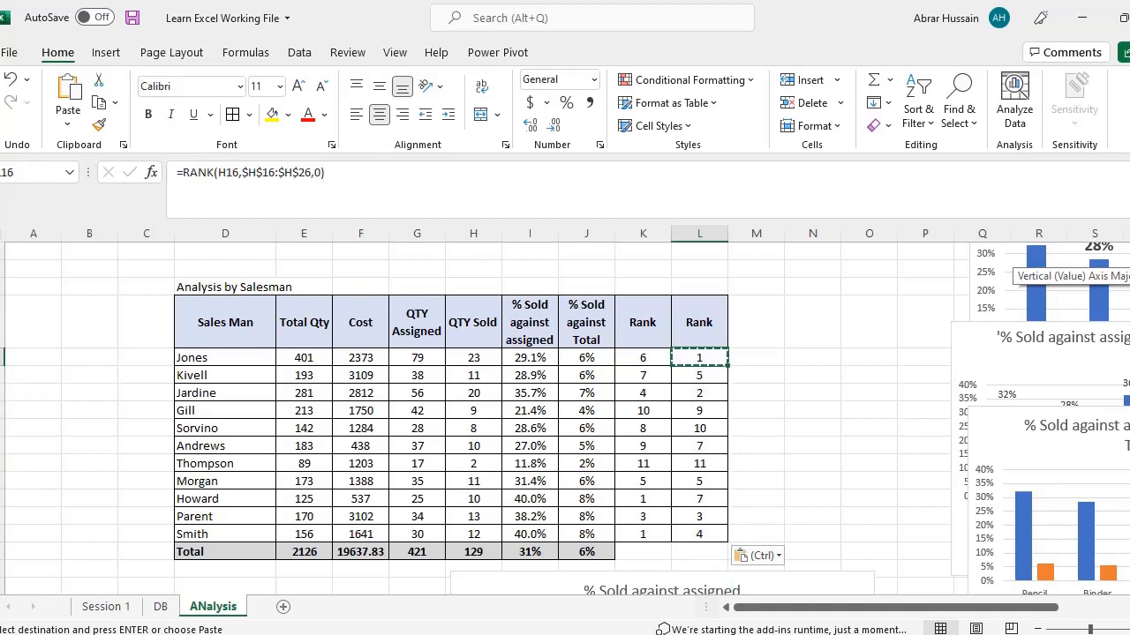
{"action": "key", "text": "Left"}
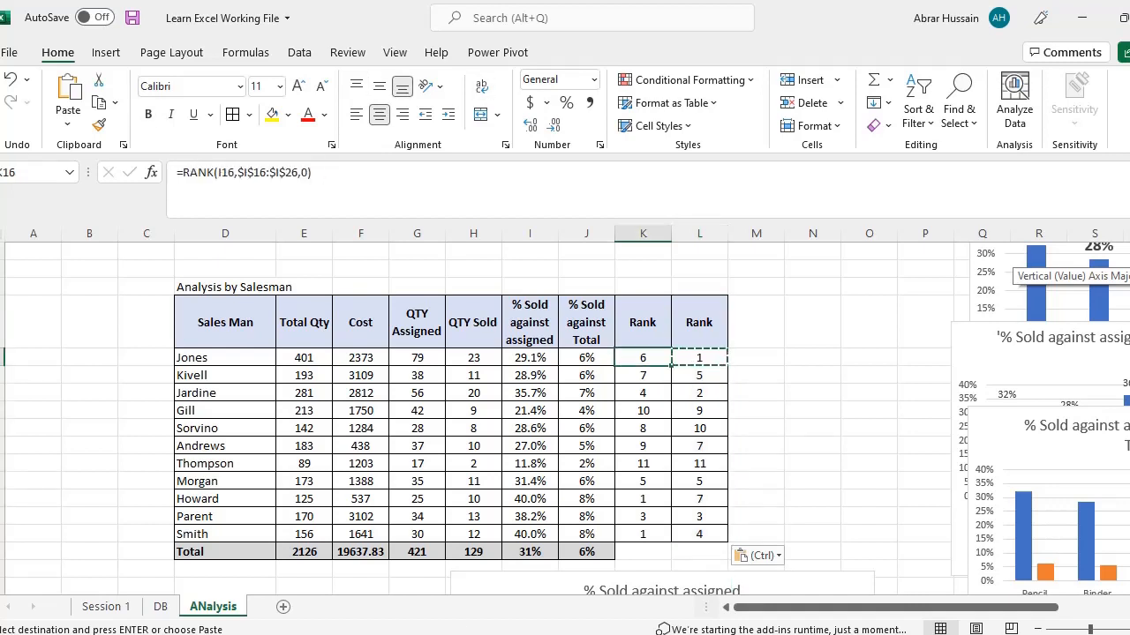
{"action": "key", "text": "F2"}
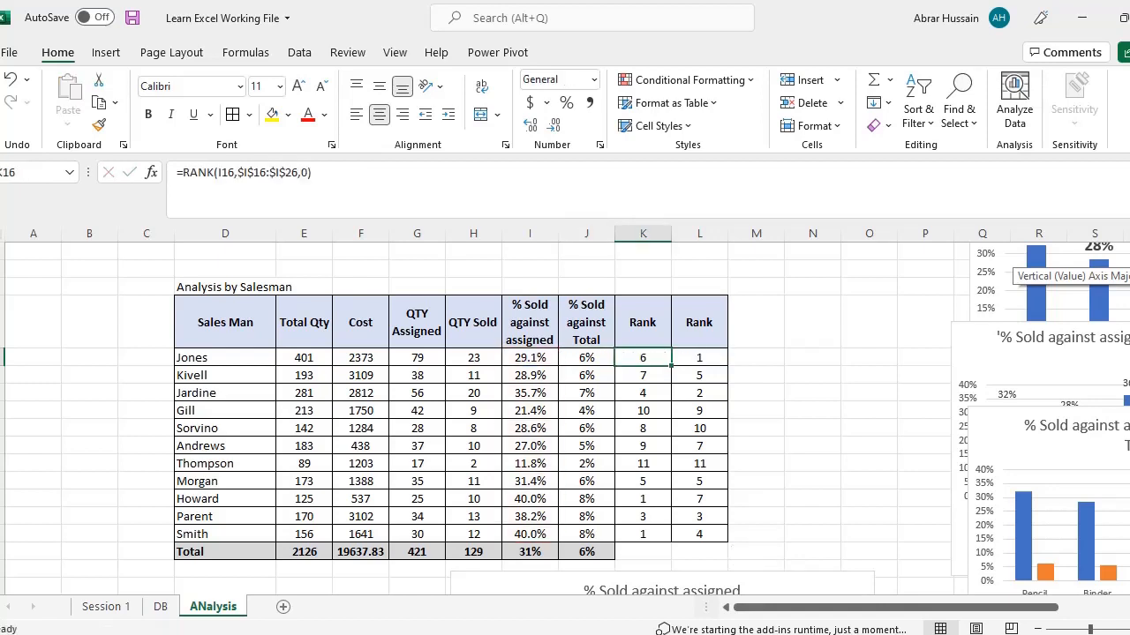
{"action": "key", "text": "Escape"}
{"action": "key", "text": "Left"}
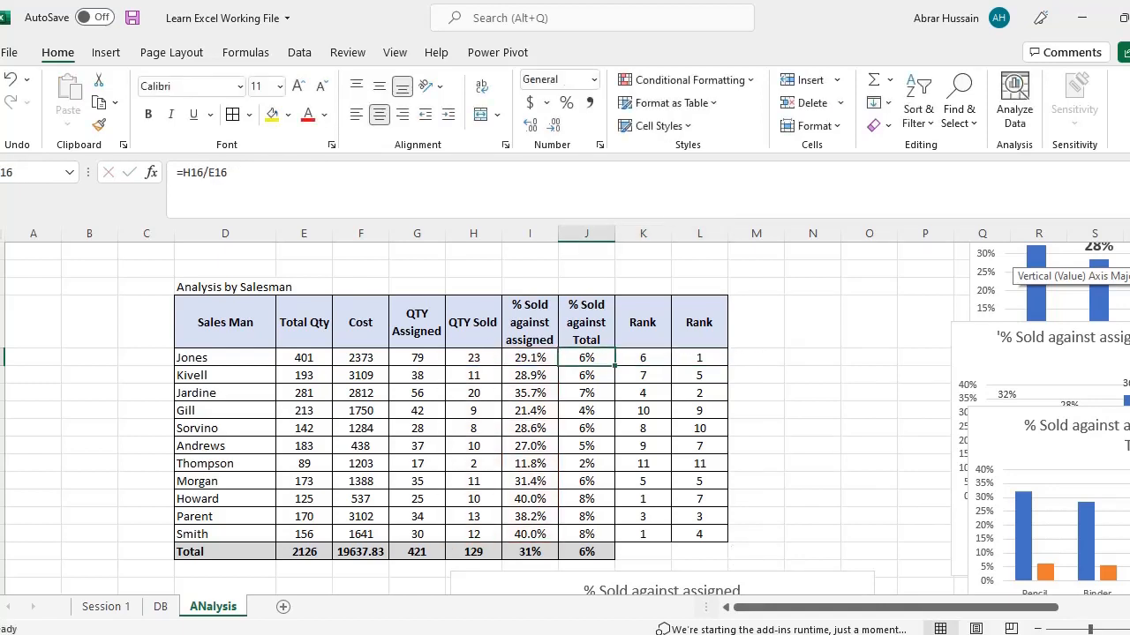
{"action": "key", "text": "Left"}
{"action": "key", "text": "Left"}
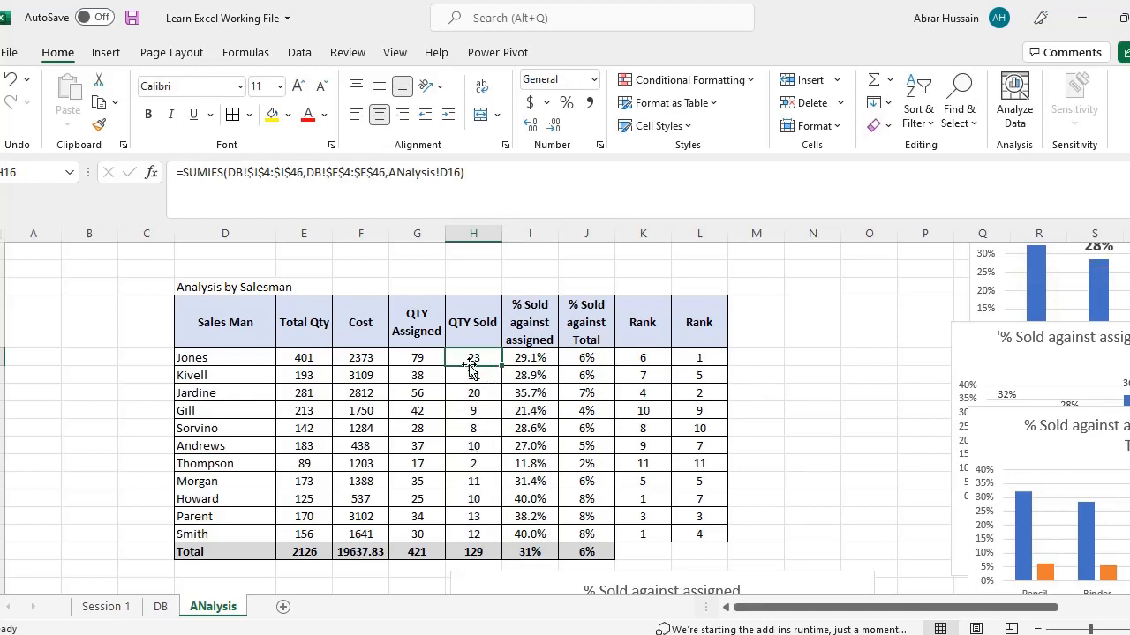
{"action": "left_click", "coordinate": [421, 362]}
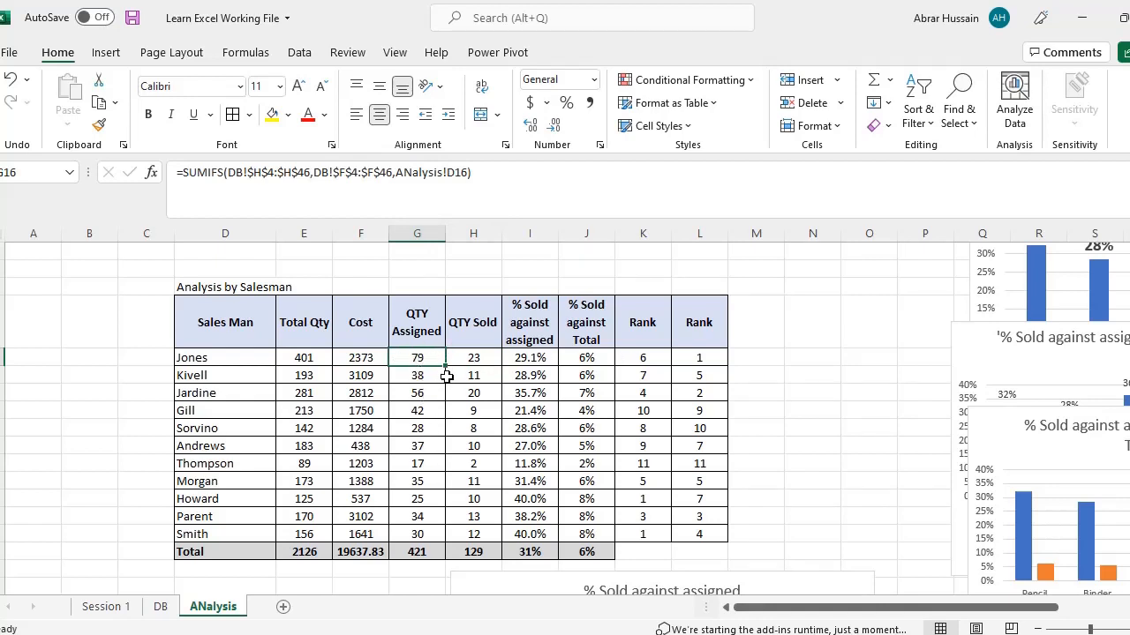
Replace the second Rank header in L15 with "% share in quantity assigned".
{"action": "left_click", "coordinate": [411, 325]}
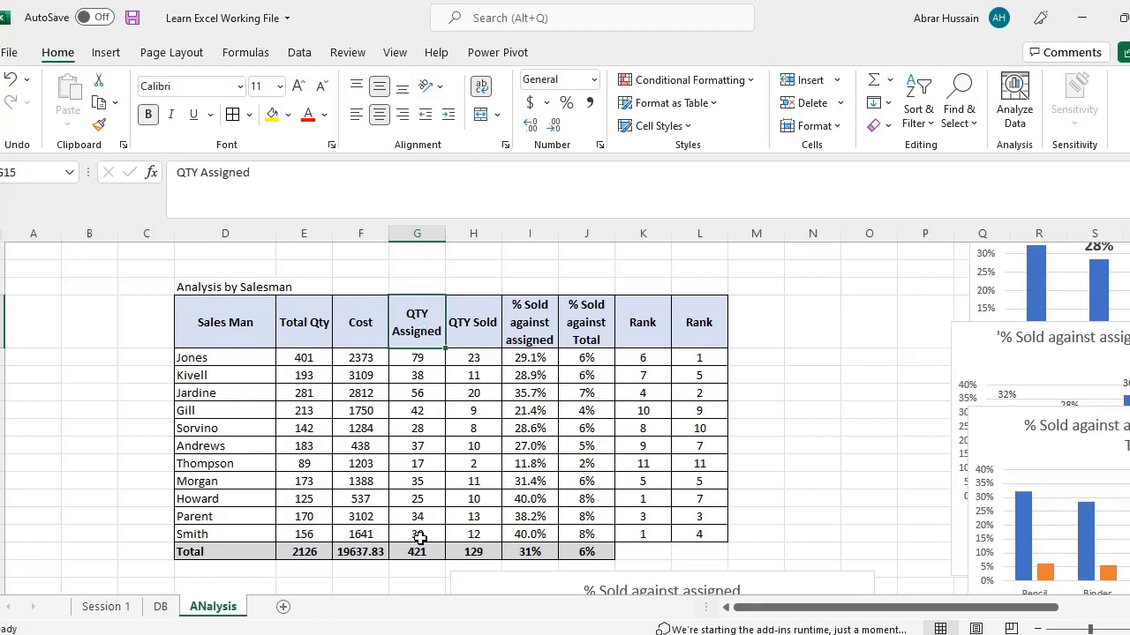
{"action": "left_click", "coordinate": [685, 328]}
{"action": "type", "text": "%"}
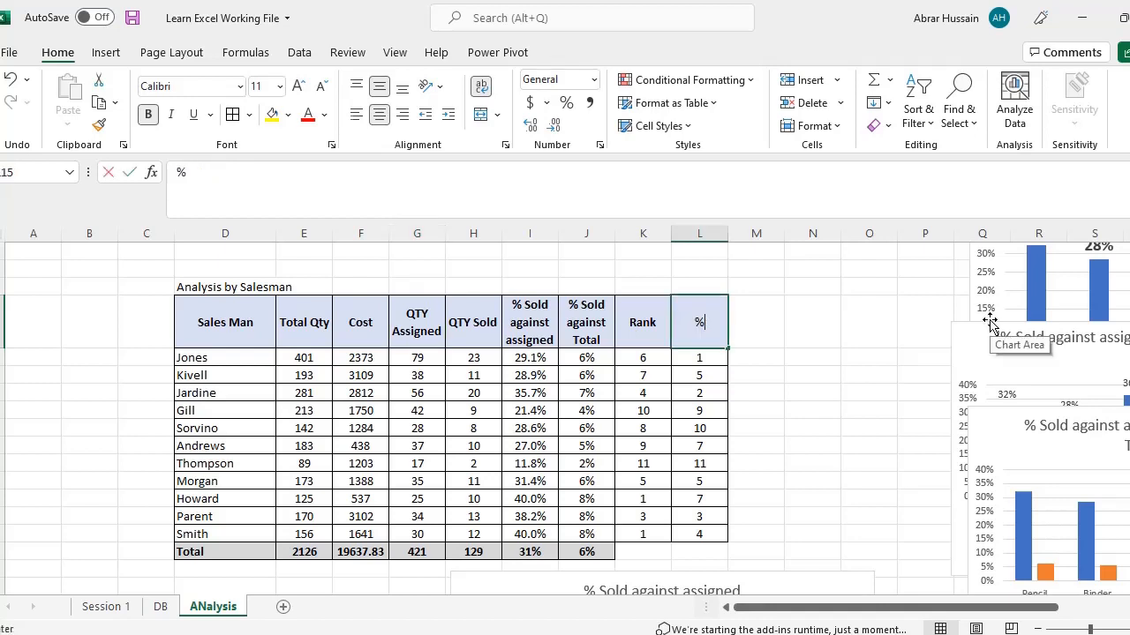
{"action": "type", "text": " share in quan"}
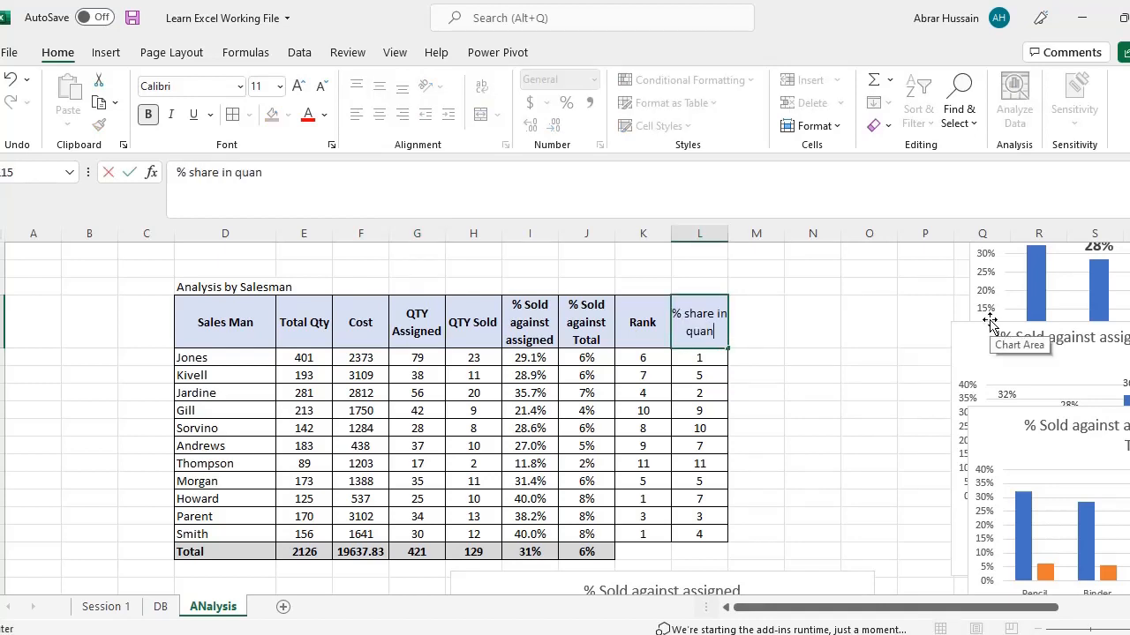
{"action": "type", "text": "tity assigne"}
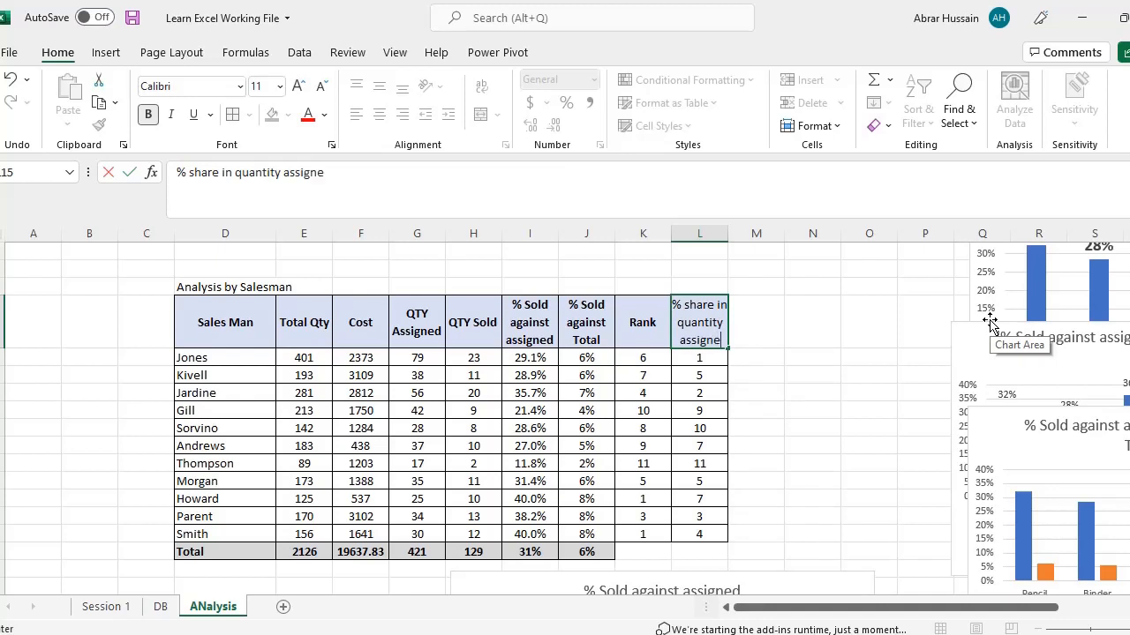
{"action": "type", "text": "d"}
{"action": "key", "text": "Return"}
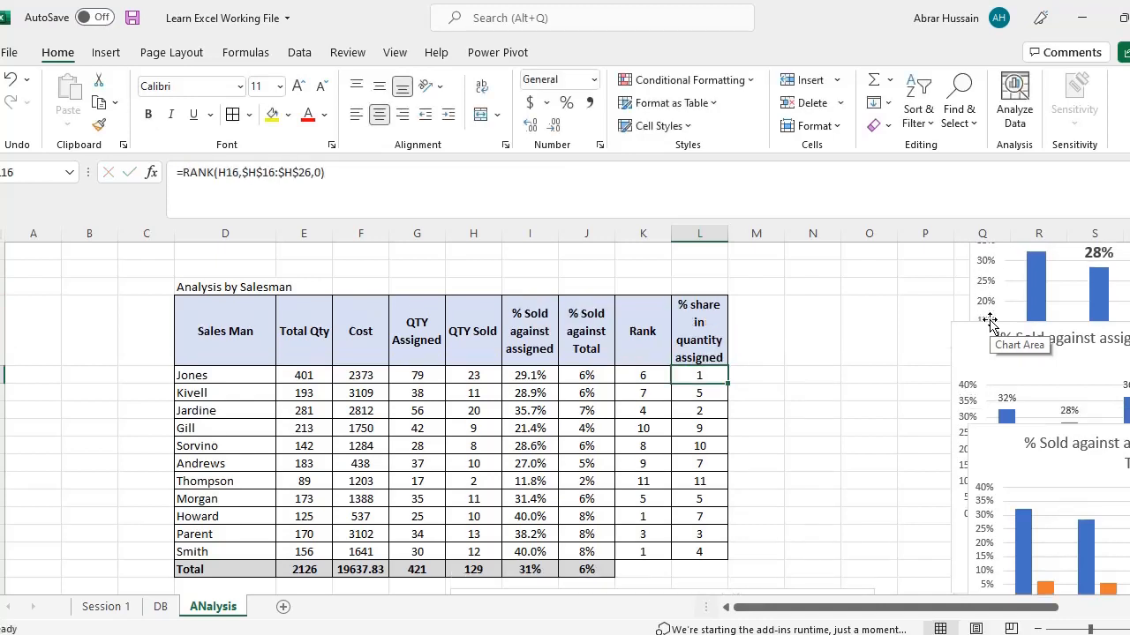
Compare the two ranks in rows 19 and 22, checking row 22's QTY Assigned and QTY Sold values.
{"action": "key", "text": "Left"}
{"action": "key", "text": "Down"}
{"action": "key", "text": "Down"}
{"action": "key", "text": "Down"}
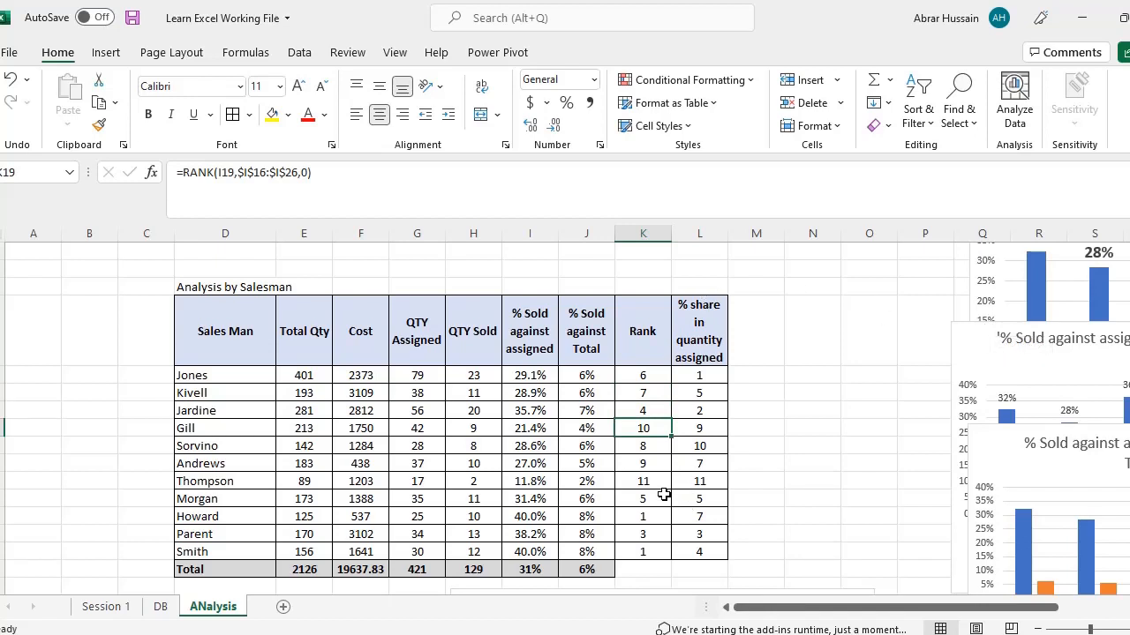
{"action": "double_click", "coordinate": [647, 432]}
{"action": "key", "text": "Escape"}
{"action": "left_click", "coordinate": [714, 428]}
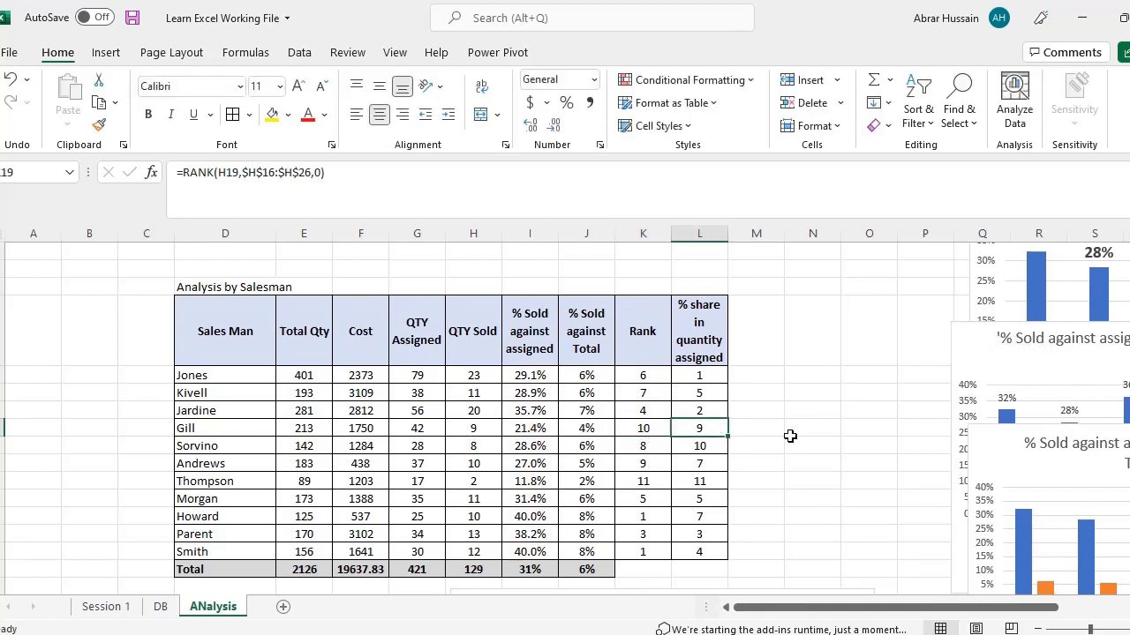
{"action": "left_click_drag", "start_coordinate": [632, 481], "coordinate": [717, 481]}
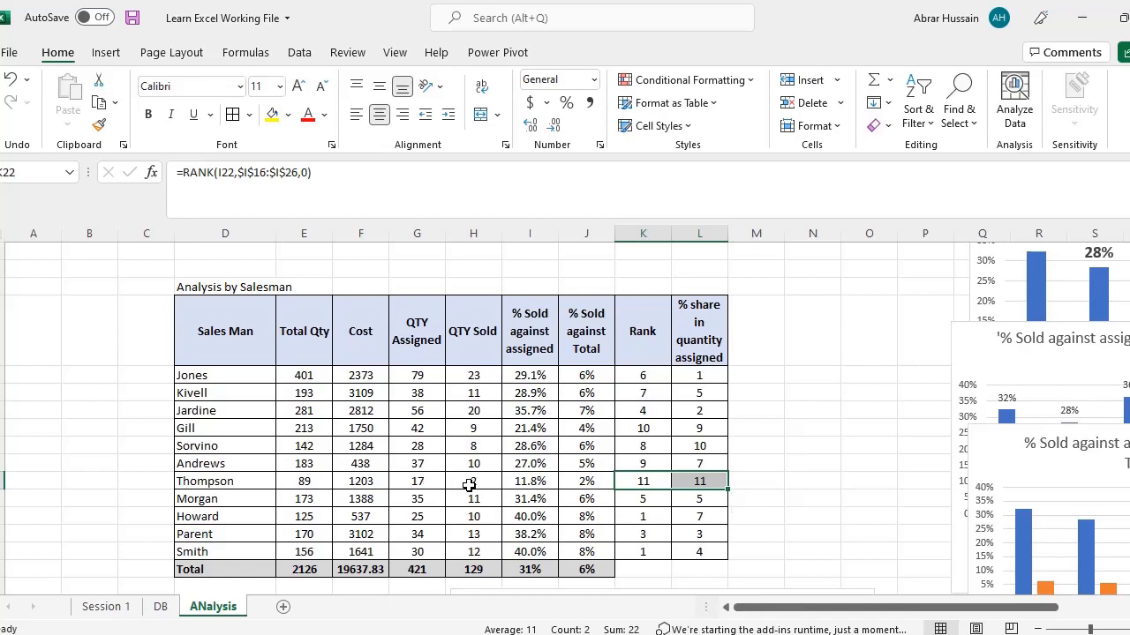
{"action": "left_click_drag", "start_coordinate": [420, 483], "coordinate": [479, 488]}
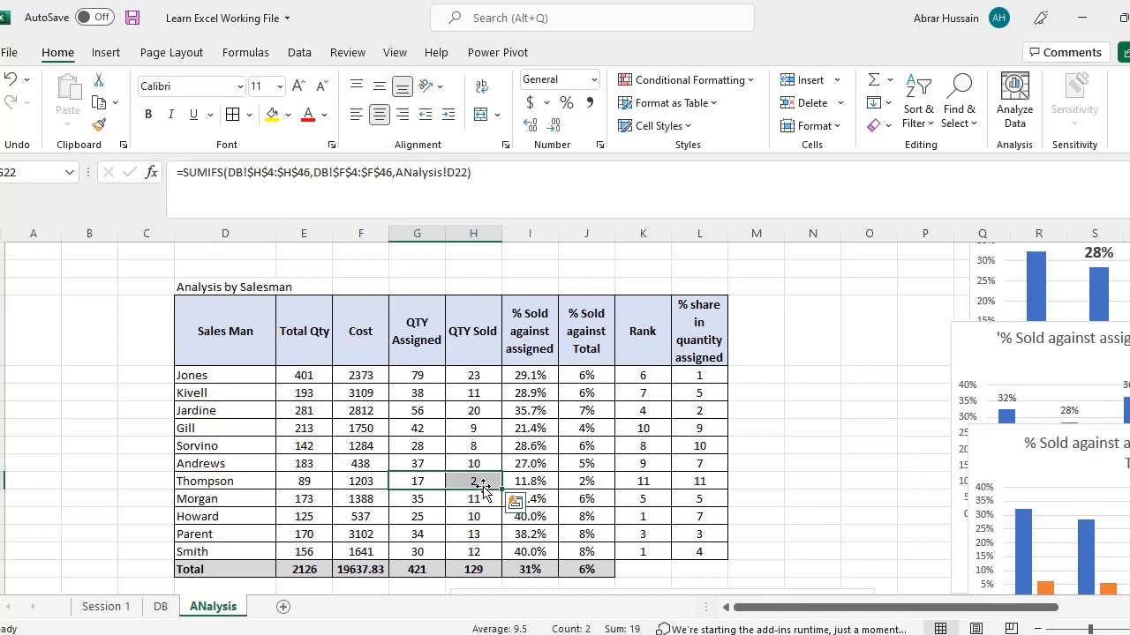
Copy the "% share in quantity assigned" header from L15 into M15.
{"action": "left_click", "coordinate": [694, 349]}
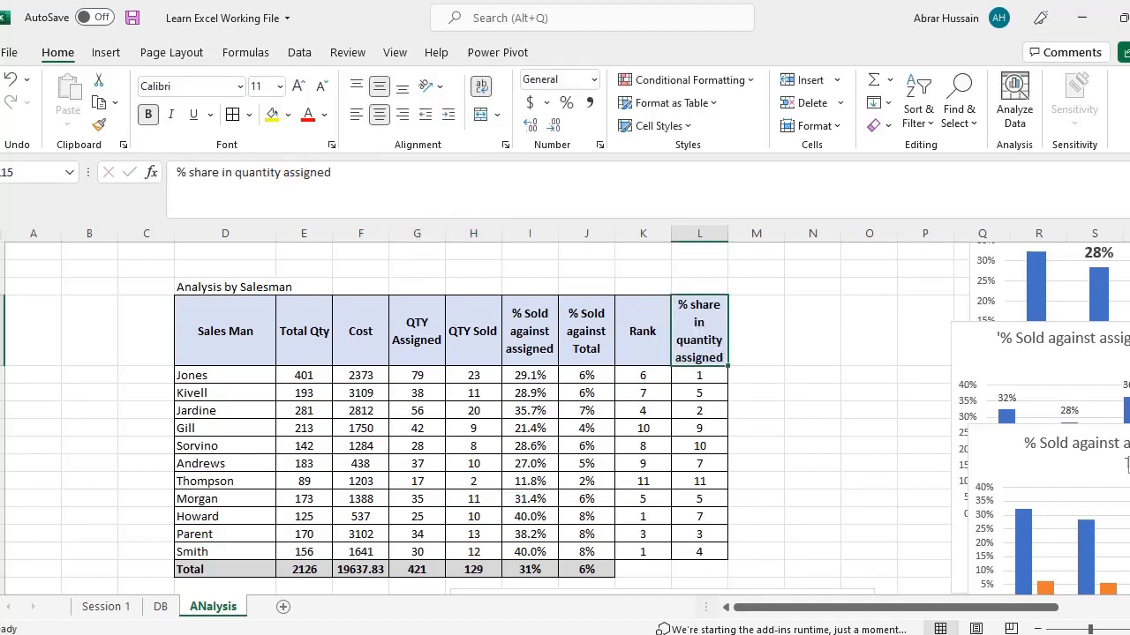
{"action": "key", "text": "ctrl+c"}
{"action": "key", "text": "Right"}
{"action": "key", "text": "ctrl+v"}
Extend the Rank header in K15 to read "Rank based on % sold".
{"action": "key", "text": "Left"}
{"action": "key", "text": "Left"}
{"action": "key", "text": "F2"}
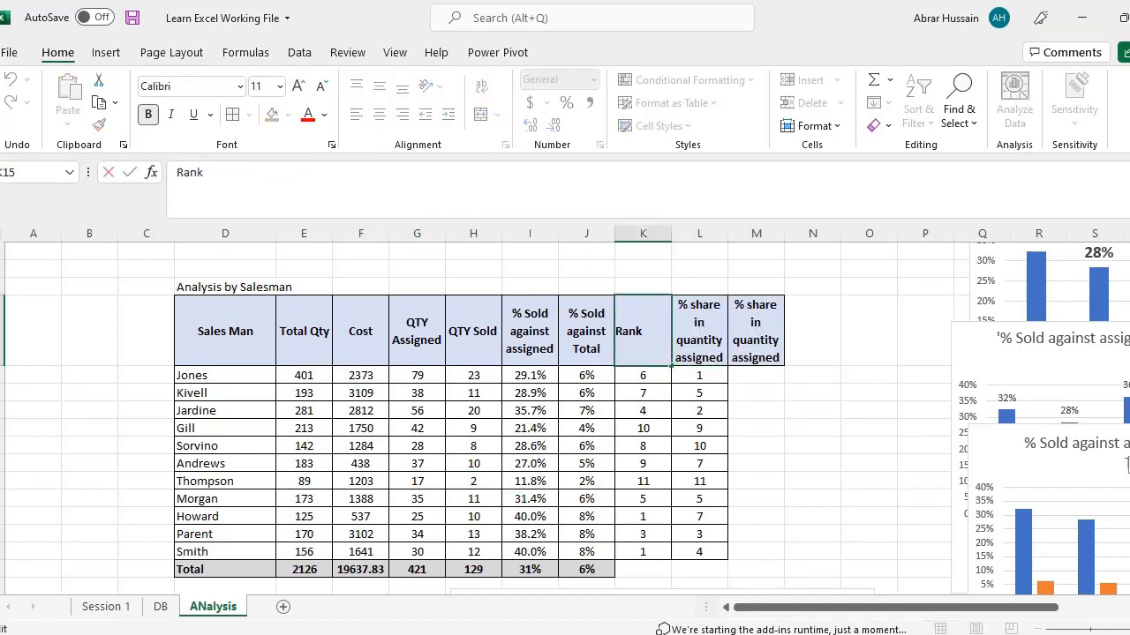
{"action": "type", "text": "based on %"}
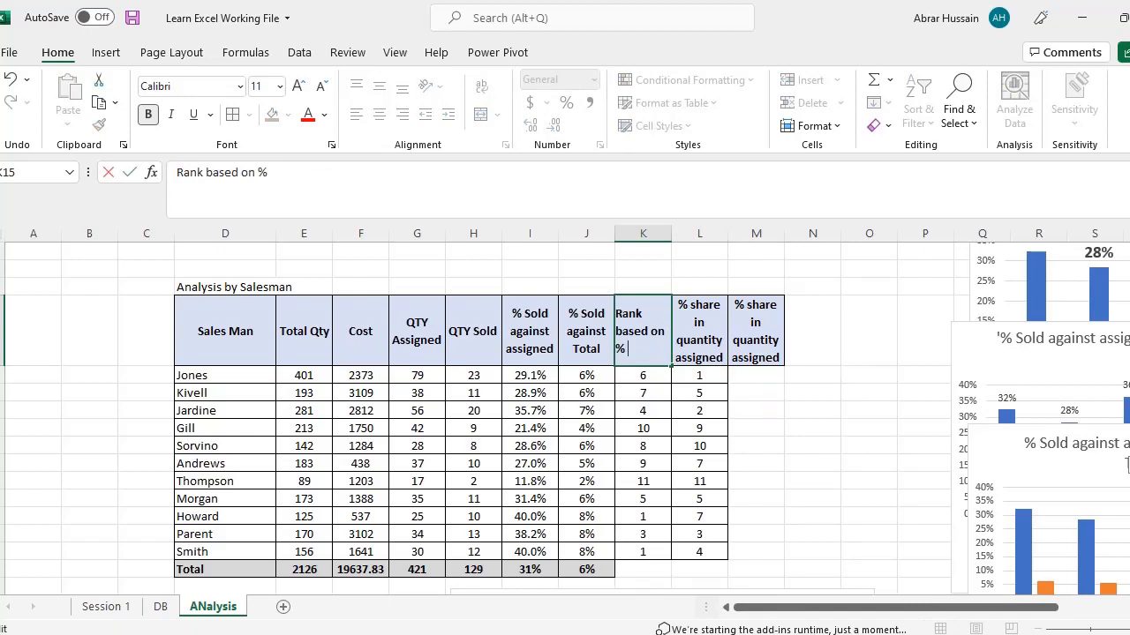
{"action": "type", "text": " sold"}
{"action": "key", "text": "Return"}
Copy the K15 header into L15 and reword it as "Rank based on target assigned".
{"action": "key", "text": "Up"}
{"action": "key", "text": "Right"}
{"action": "key", "text": "Left"}
{"action": "key", "text": "ctrl+c"}
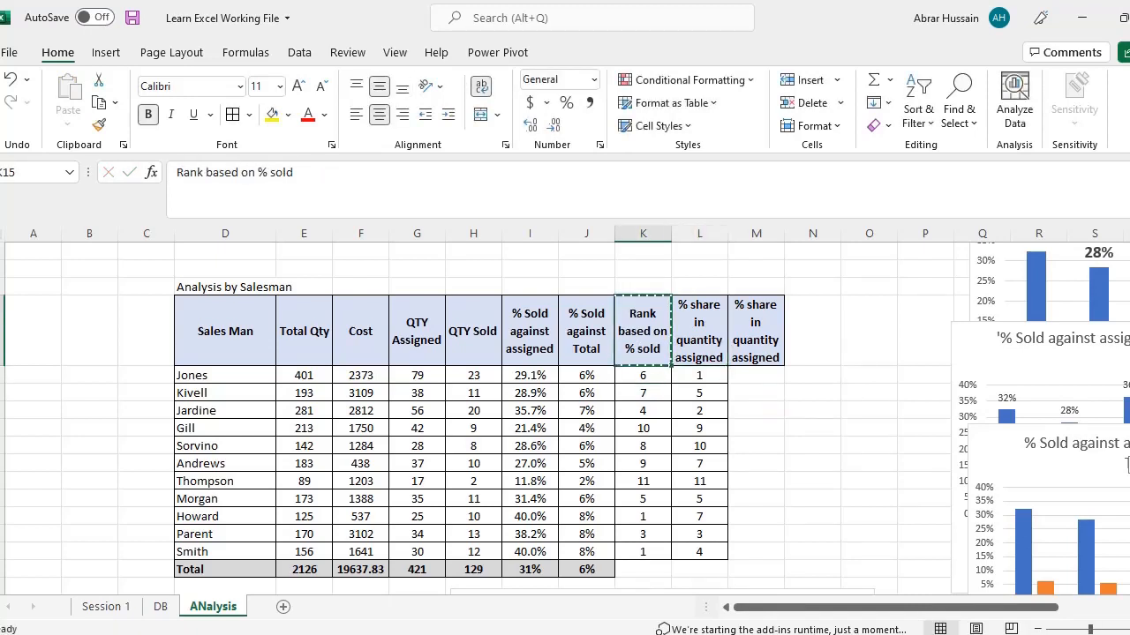
{"action": "key", "text": "Right"}
{"action": "key", "text": "ctrl+v"}
{"action": "key", "text": "F2"}
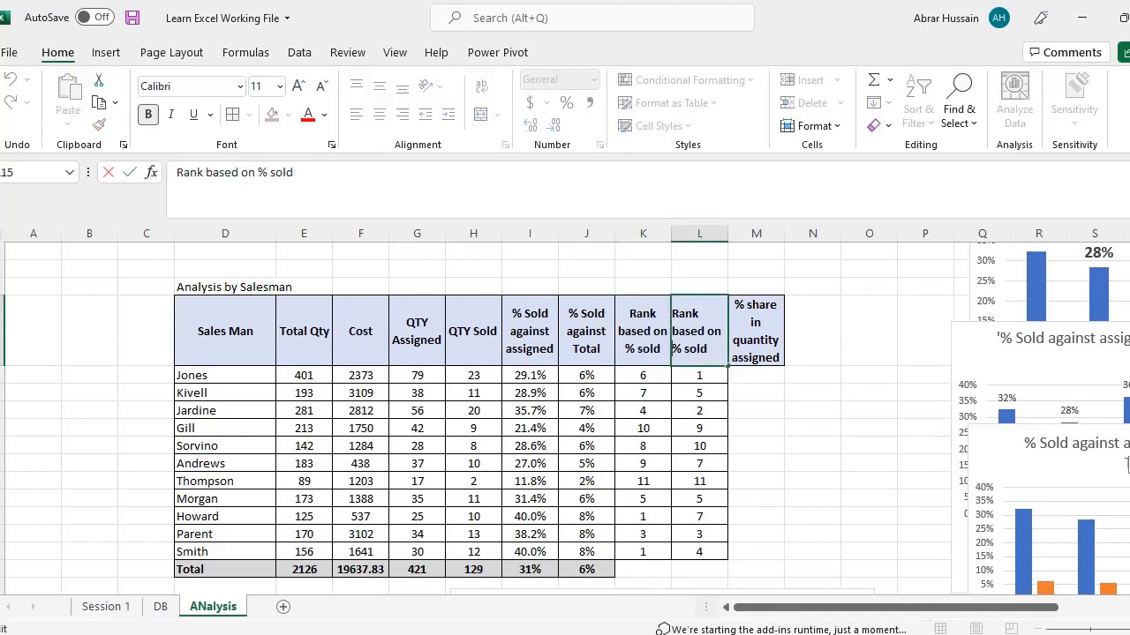
{"action": "left_click_drag", "start_coordinate": [672, 348], "coordinate": [707, 349]}
{"action": "type", "text": "t"}
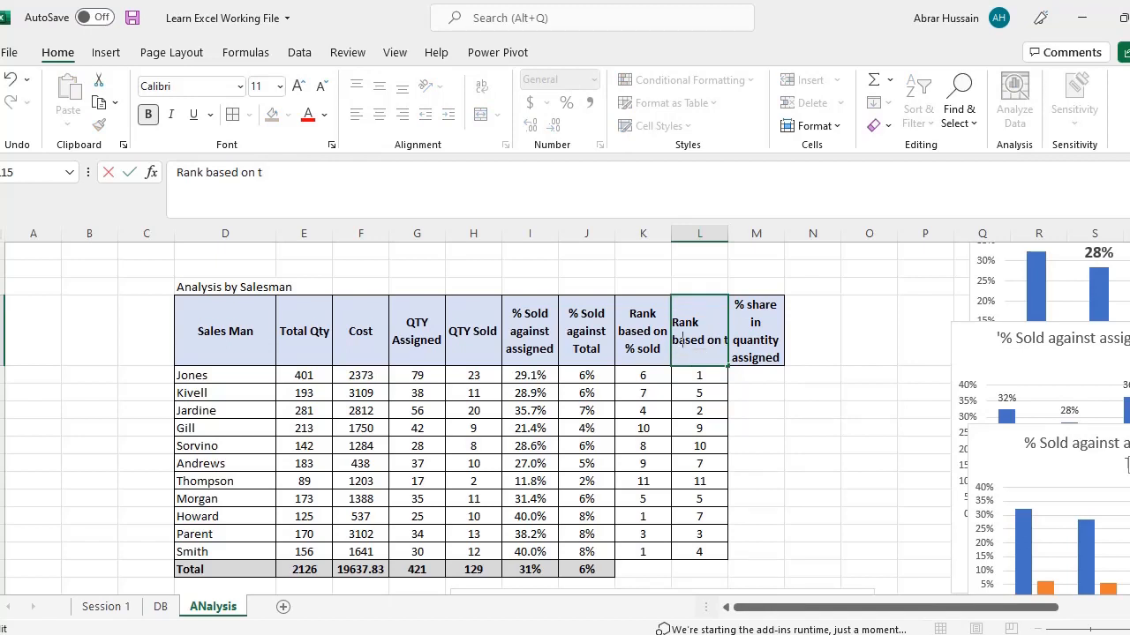
{"action": "type", "text": "arget assigned"}
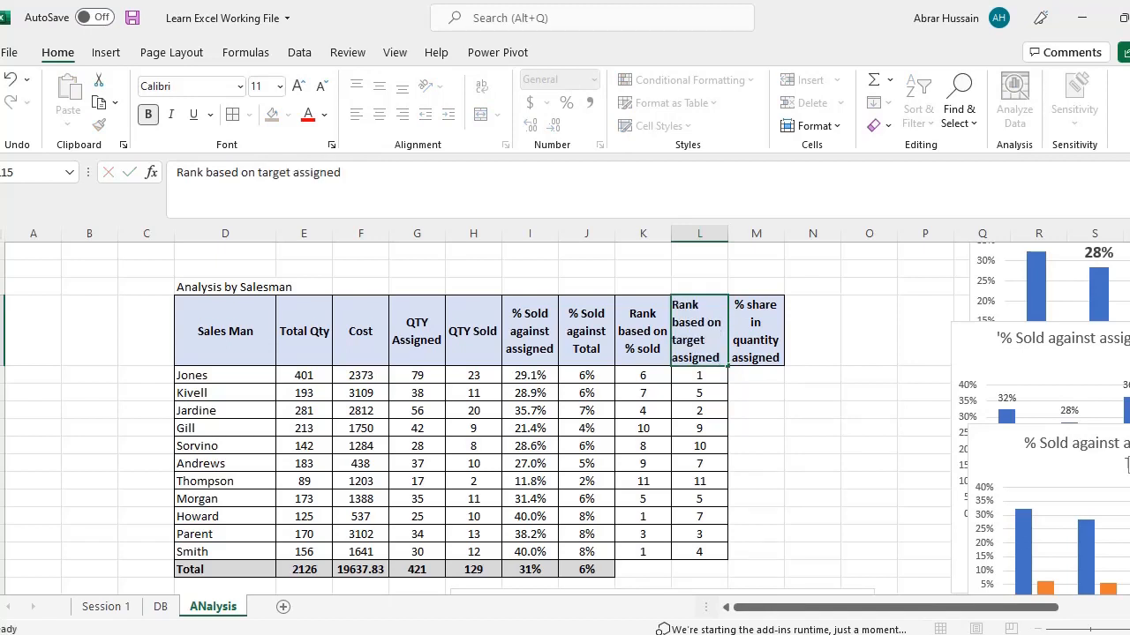
{"action": "key", "text": "Return"}
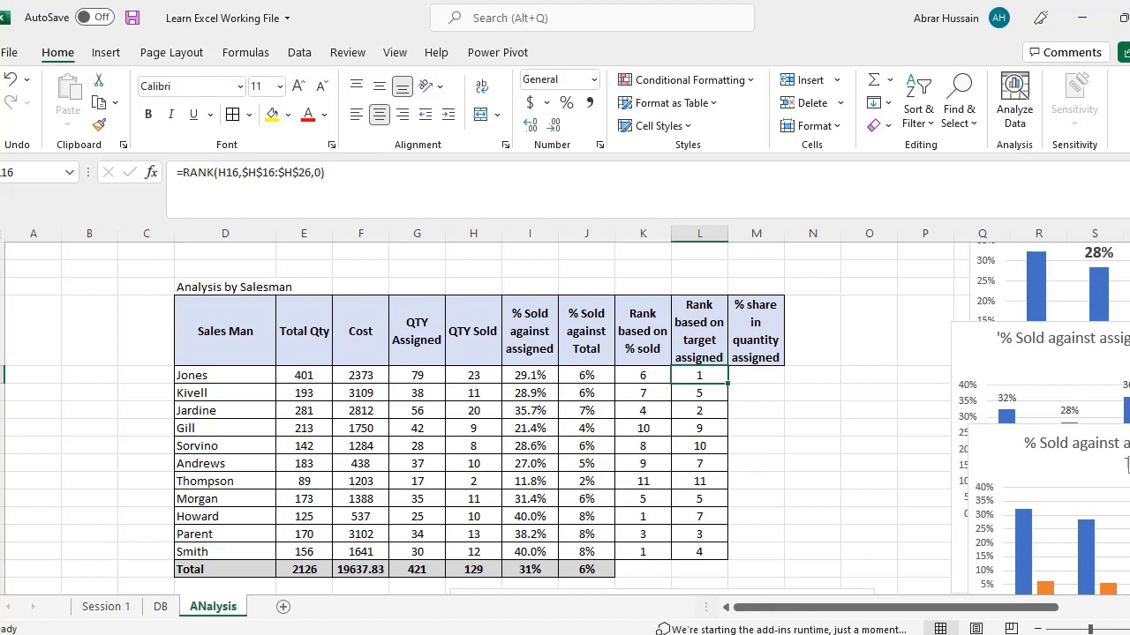
Examine the first salesman's QTY Assigned and QTY Sold formulas and the RANK formulas in L16 and K16.
{"action": "key", "text": "Left"}
{"action": "key", "text": "Left"}
{"action": "key", "text": "Left"}
{"action": "key", "text": "Left"}
{"action": "key", "text": "Left"}
{"action": "key", "text": "F2"}
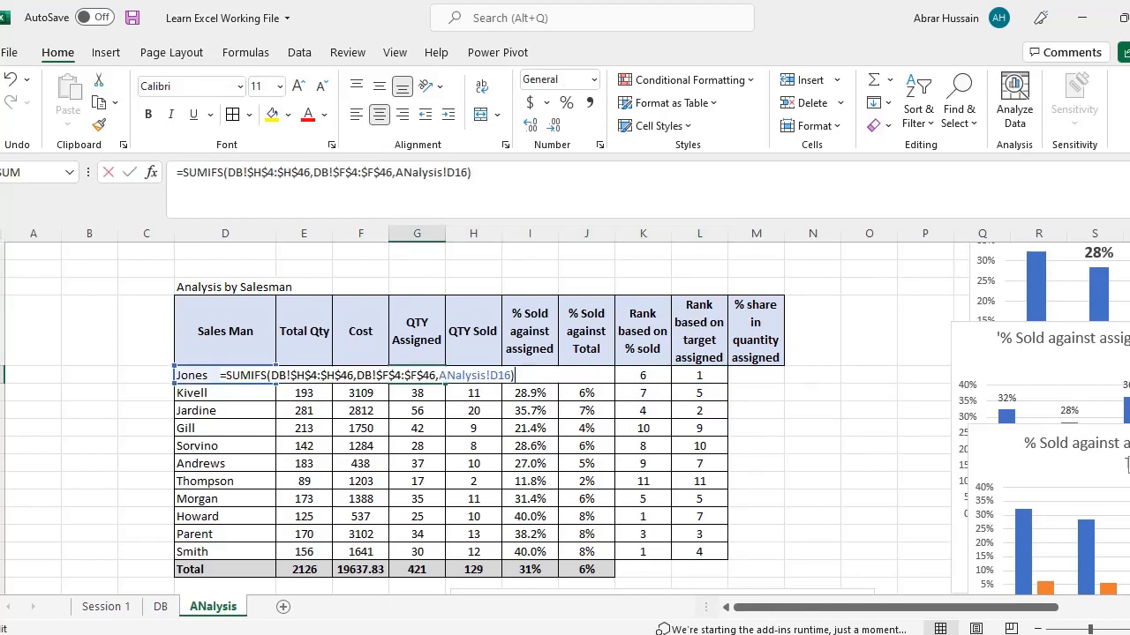
{"action": "key", "text": "Escape"}
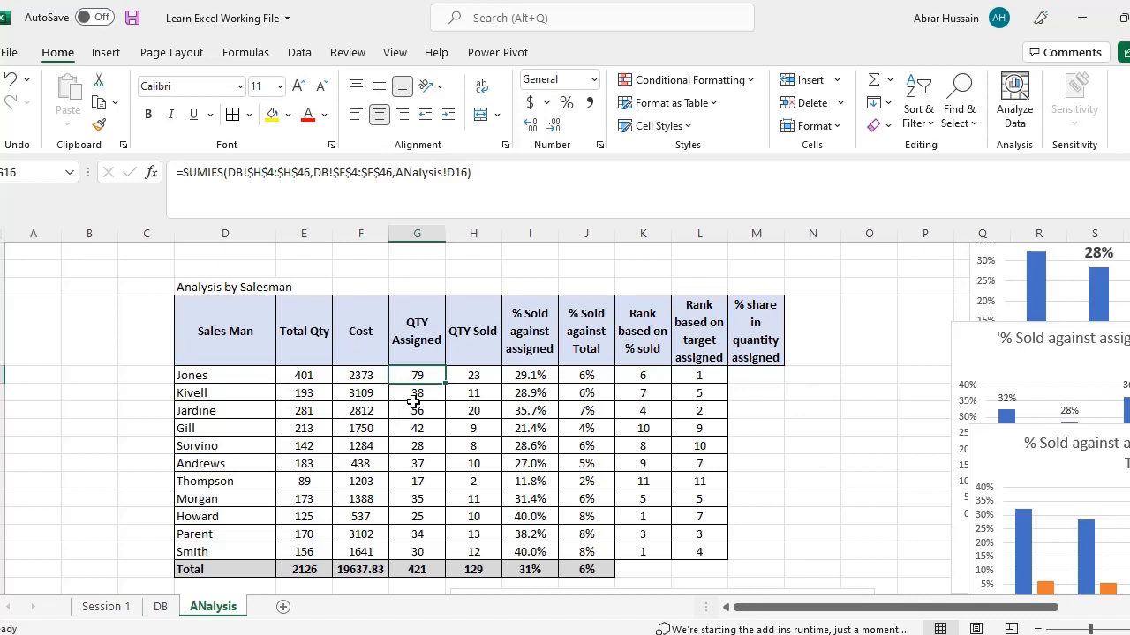
{"action": "left_click", "coordinate": [463, 375]}
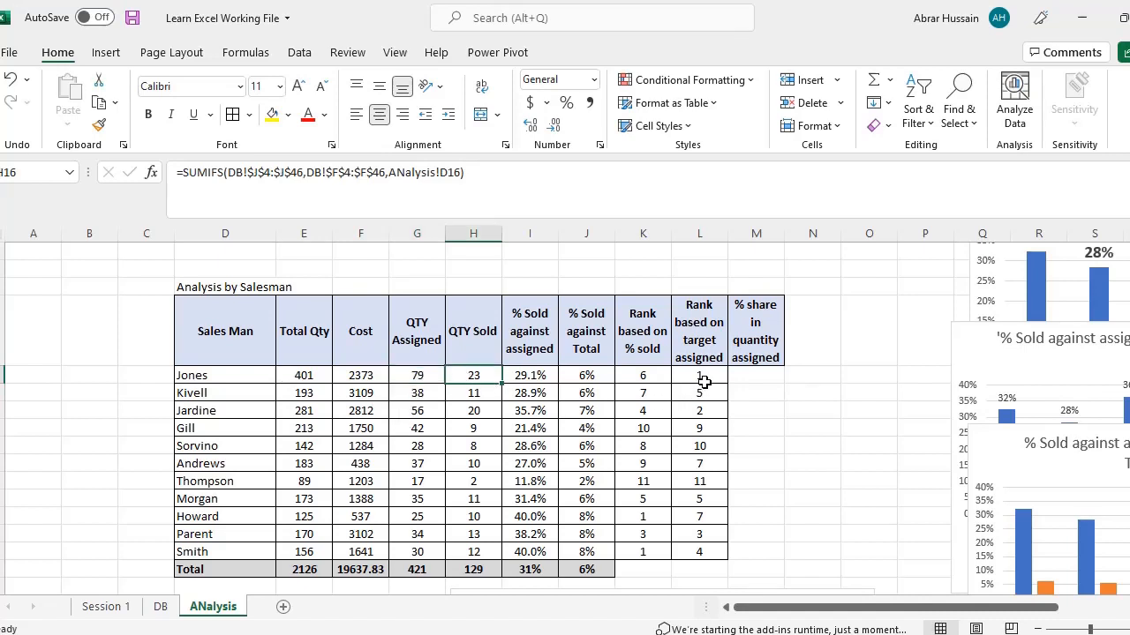
{"action": "left_click", "coordinate": [702, 380]}
{"action": "key", "text": "F2"}
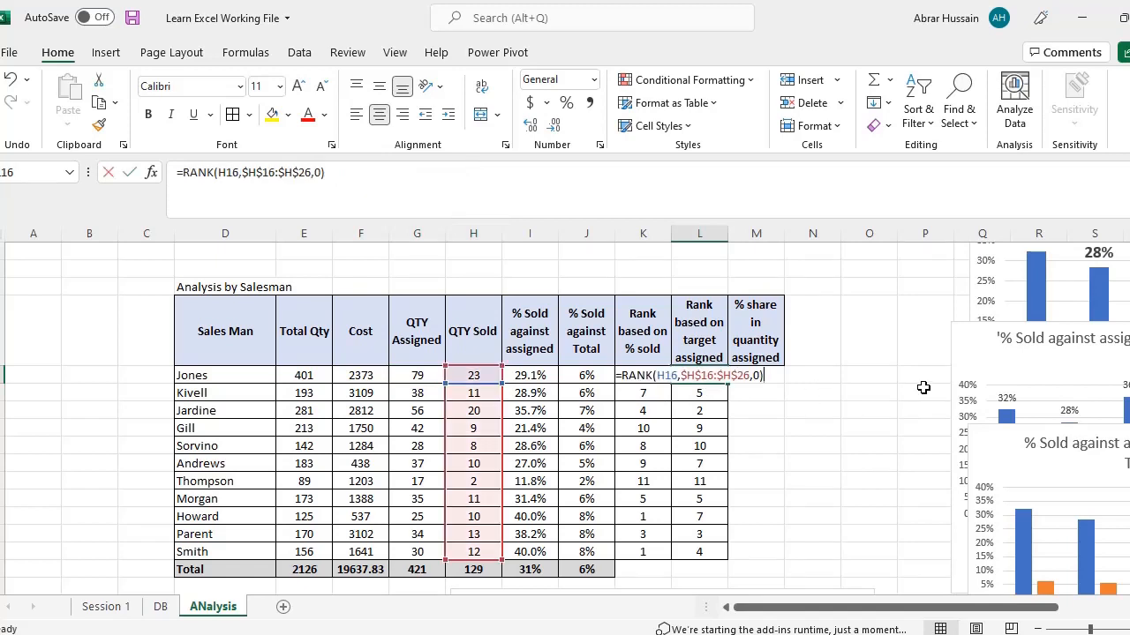
{"action": "key", "text": "Escape"}
{"action": "key", "text": "Left"}
{"action": "key", "text": "F2"}
{"action": "key", "text": "Escape"}
Begin the first salesman's share formula in M16 with =G16/, using QTY Assigned as the numerator.
{"action": "key", "text": "Right"}
{"action": "key", "text": "Right"}
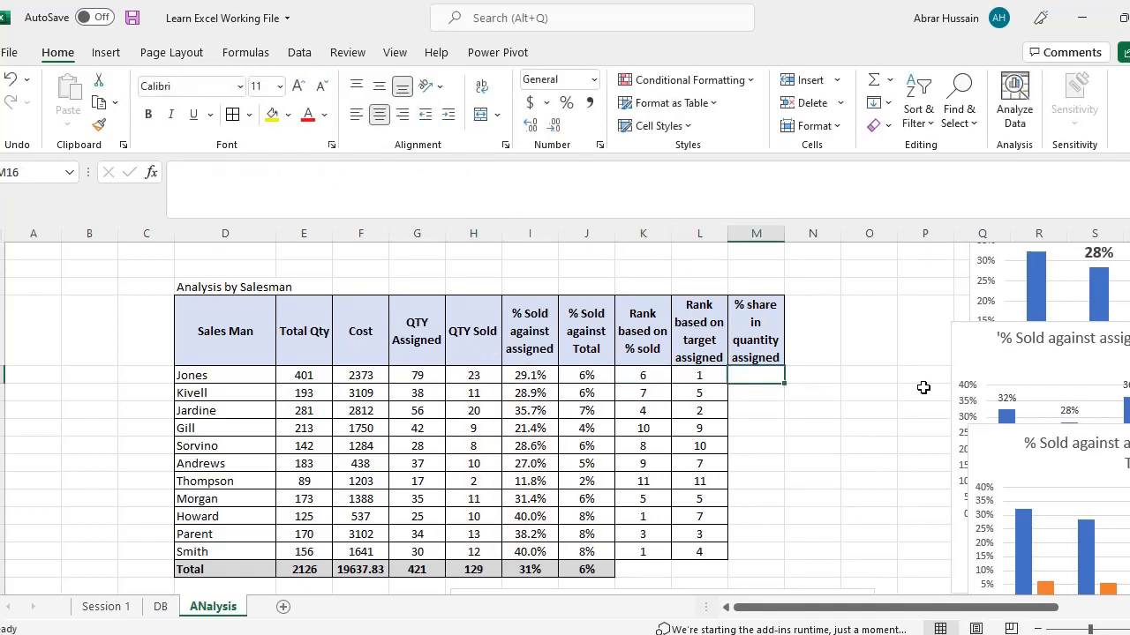
{"action": "key", "text": "Up"}
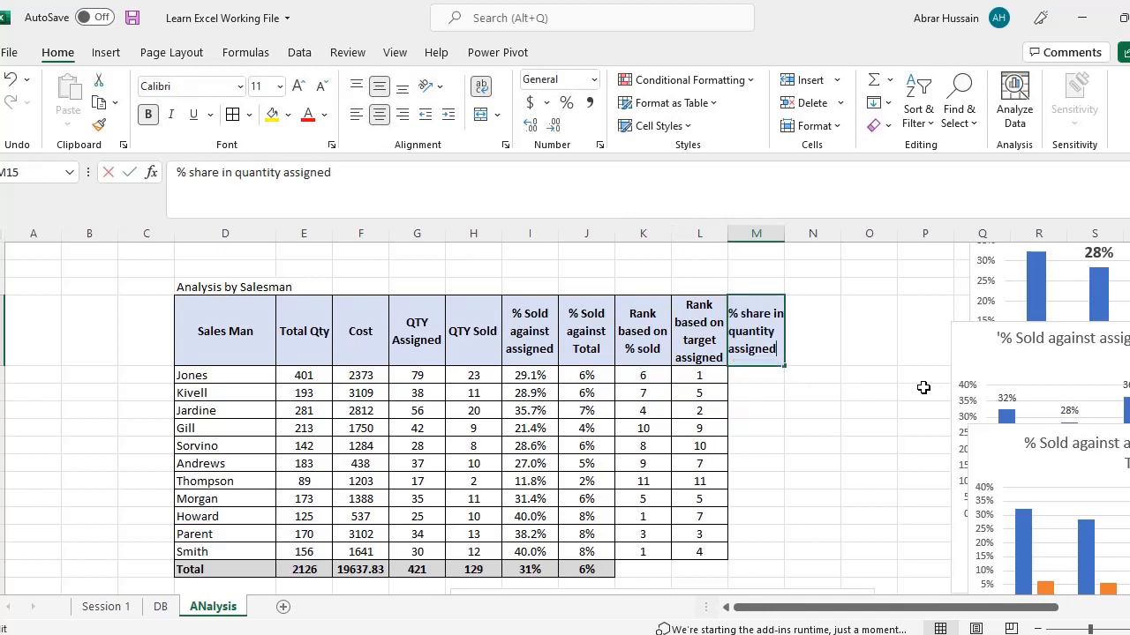
{"action": "key", "text": "Down"}
{"action": "type", "text": "="}
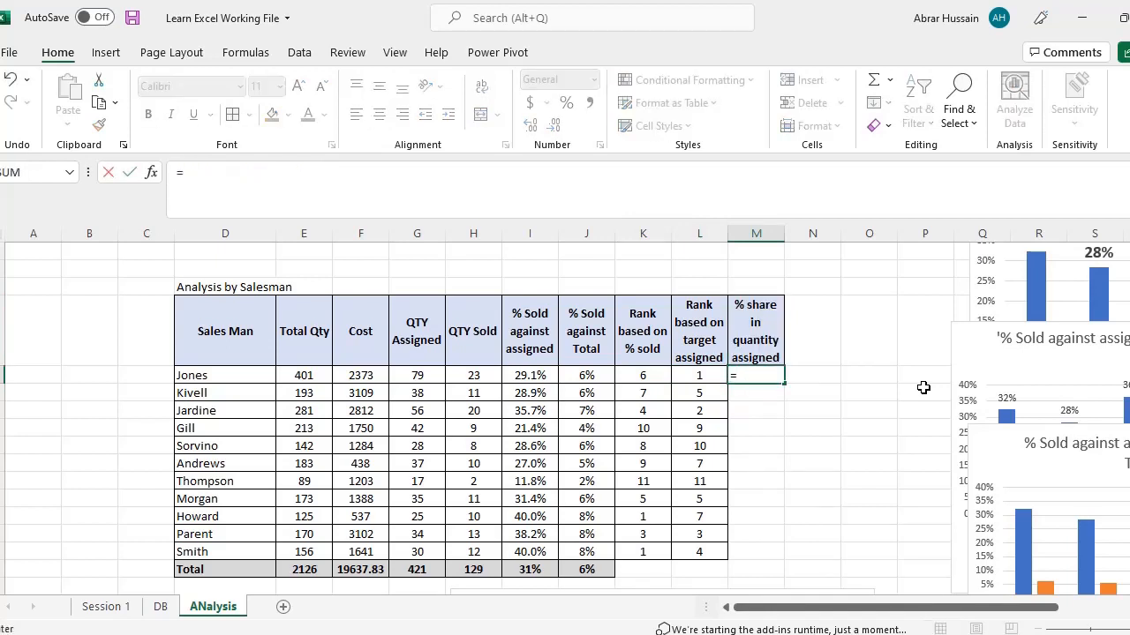
{"action": "key", "text": "Left"}
{"action": "key", "text": "Left"}
{"action": "key", "text": "Left"}
{"action": "key", "text": "Left"}
{"action": "key", "text": "Left"}
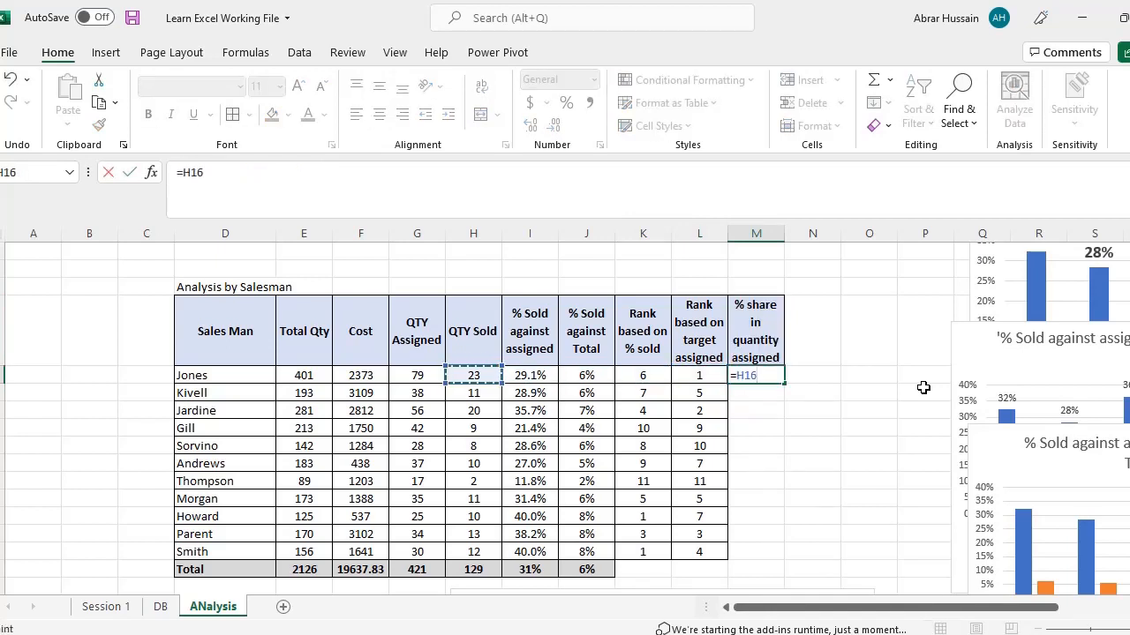
{"action": "key", "text": "Left"}
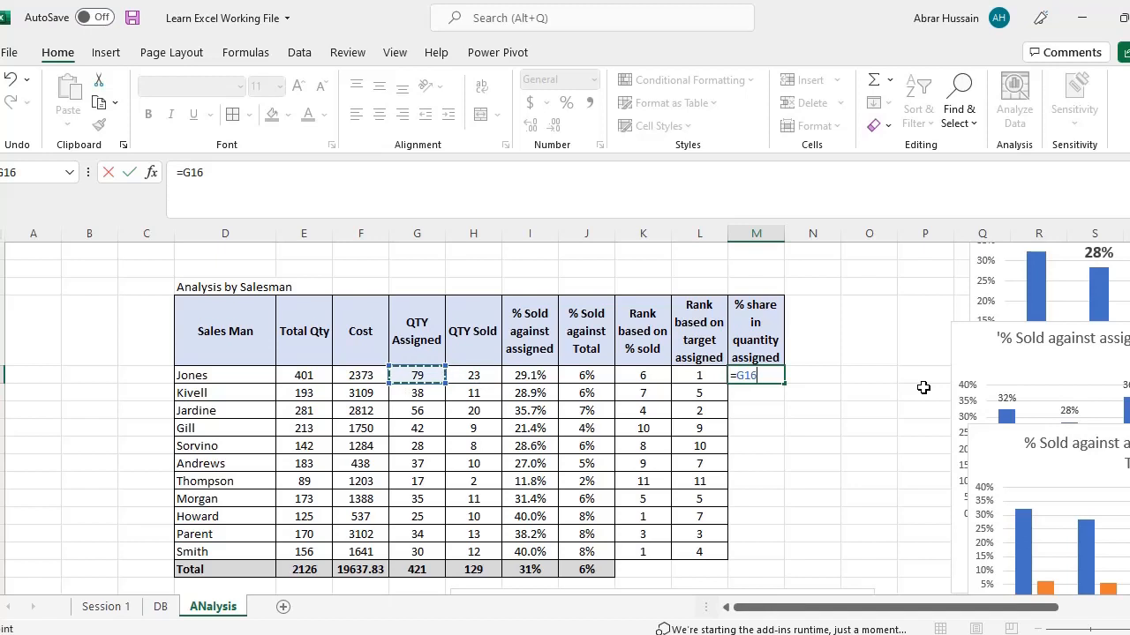
{"action": "type", "text": "/"}
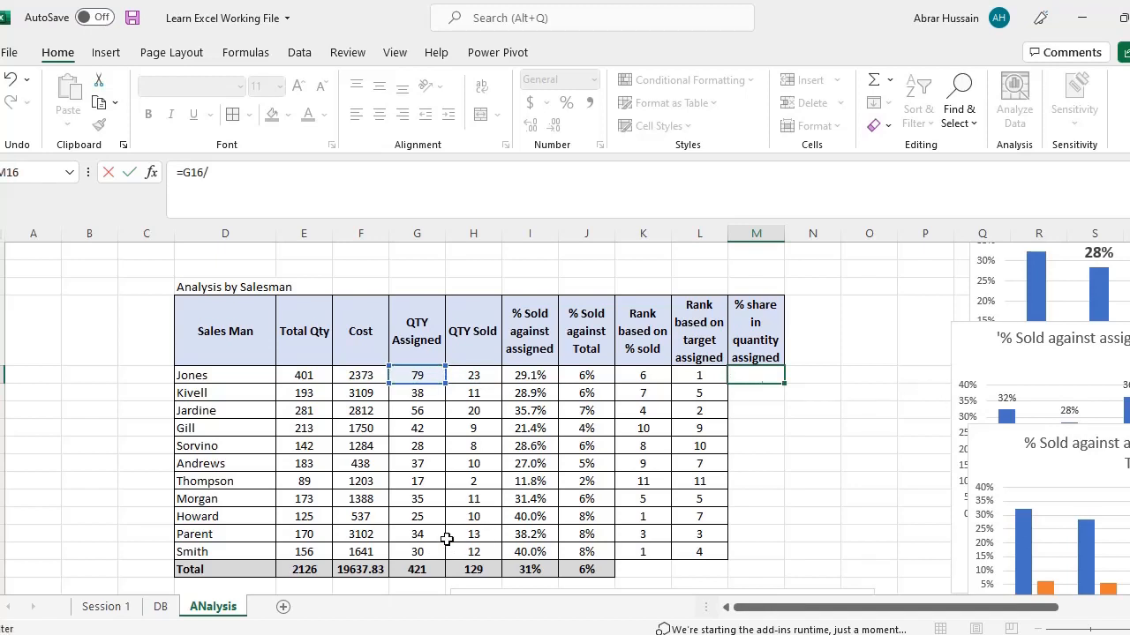
Complete the first salesman's share formula in M16 as =G16/G27, dividing assigned quantity by the total.
{"action": "scroll", "coordinate": [444, 536], "scroll_direction": "down", "scroll_amount": 1}
{"action": "left_click", "coordinate": [421, 519]}
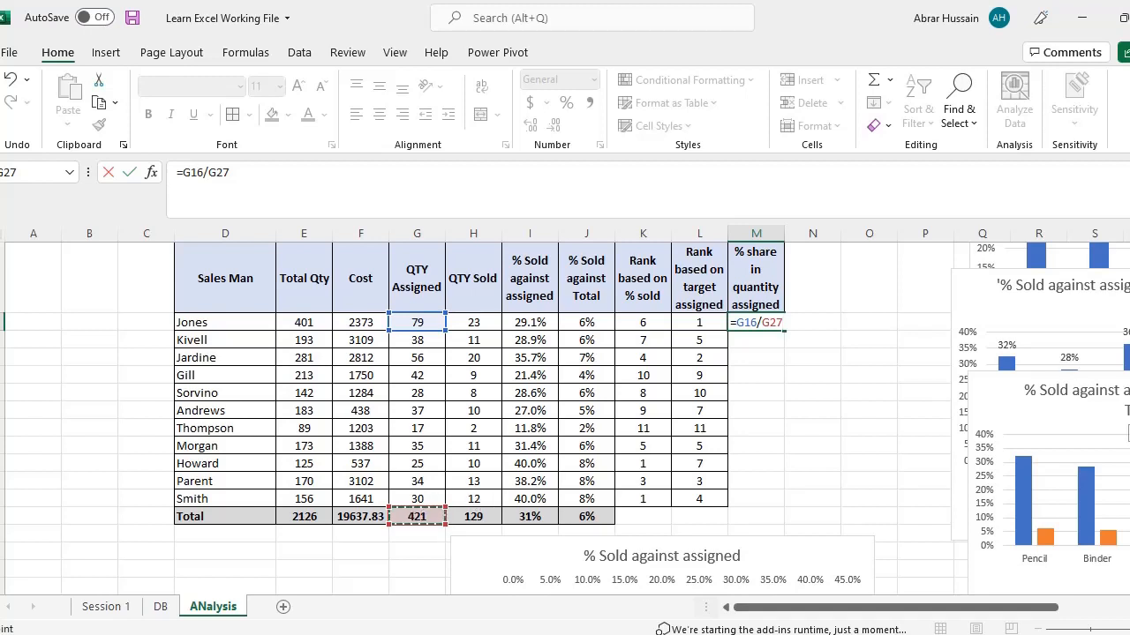
{"action": "key", "text": "Return"}
Try copying the share formula from M16 into M17 and check which cells it references.
{"action": "key", "text": "Up"}
{"action": "key", "text": "ctrl+c"}
{"action": "key", "text": "Down"}
{"action": "key", "text": "ctrl+v"}
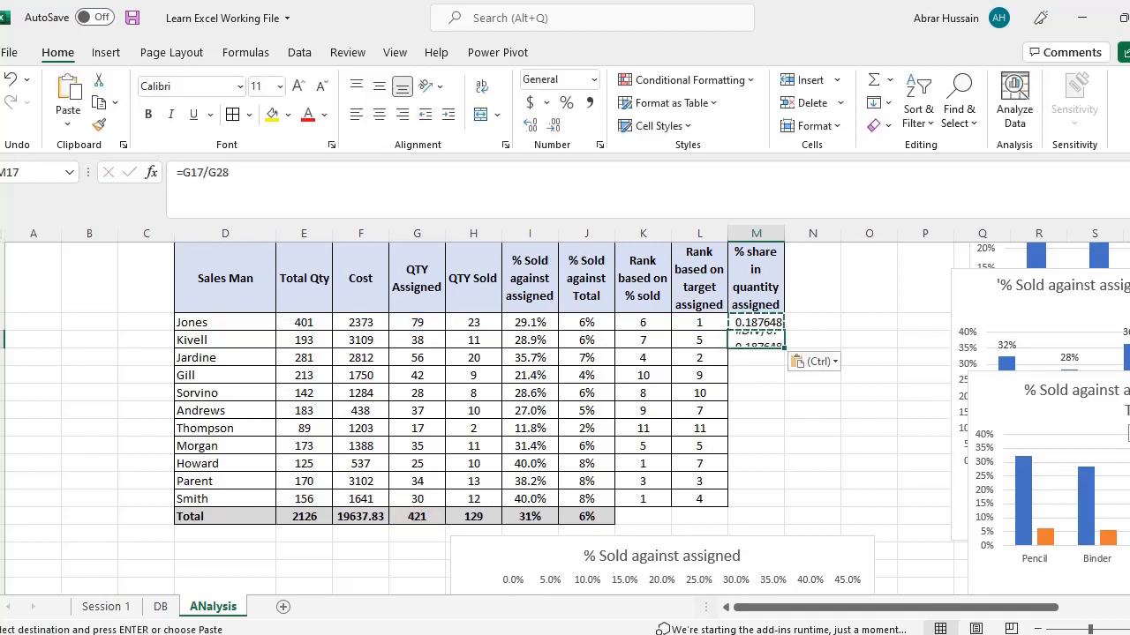
{"action": "key", "text": "F2"}
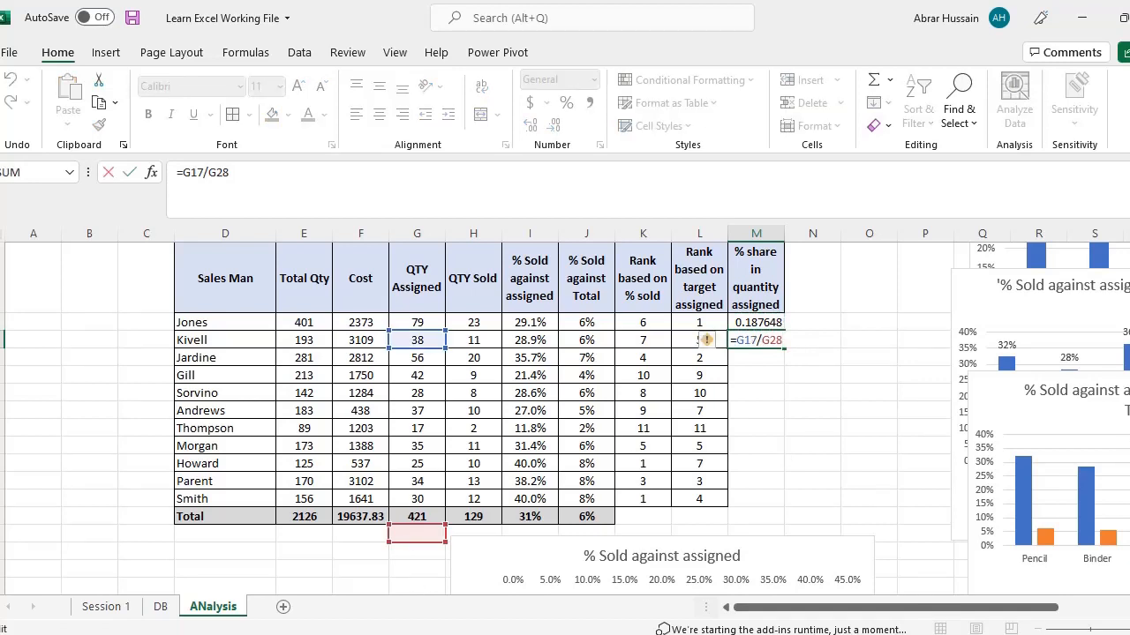
{"action": "key", "text": "Escape"}
Make the total reference absolute in M16 so the formula reads =G16/$G$27.
{"action": "key", "text": "Up"}
{"action": "key", "text": "F2"}
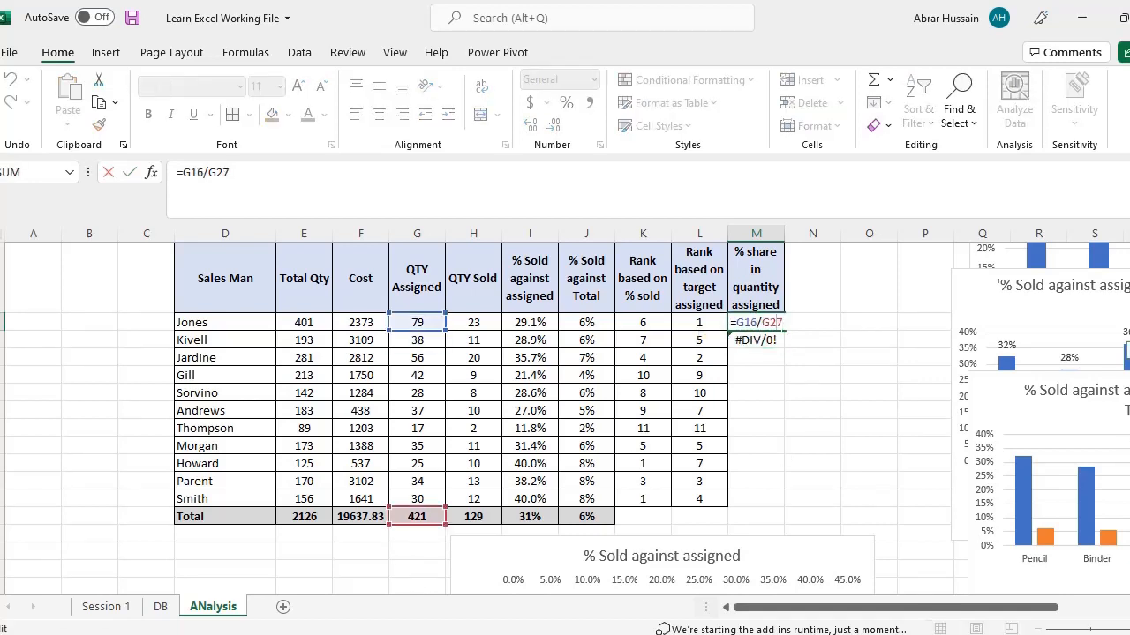
{"action": "key", "text": "F4"}
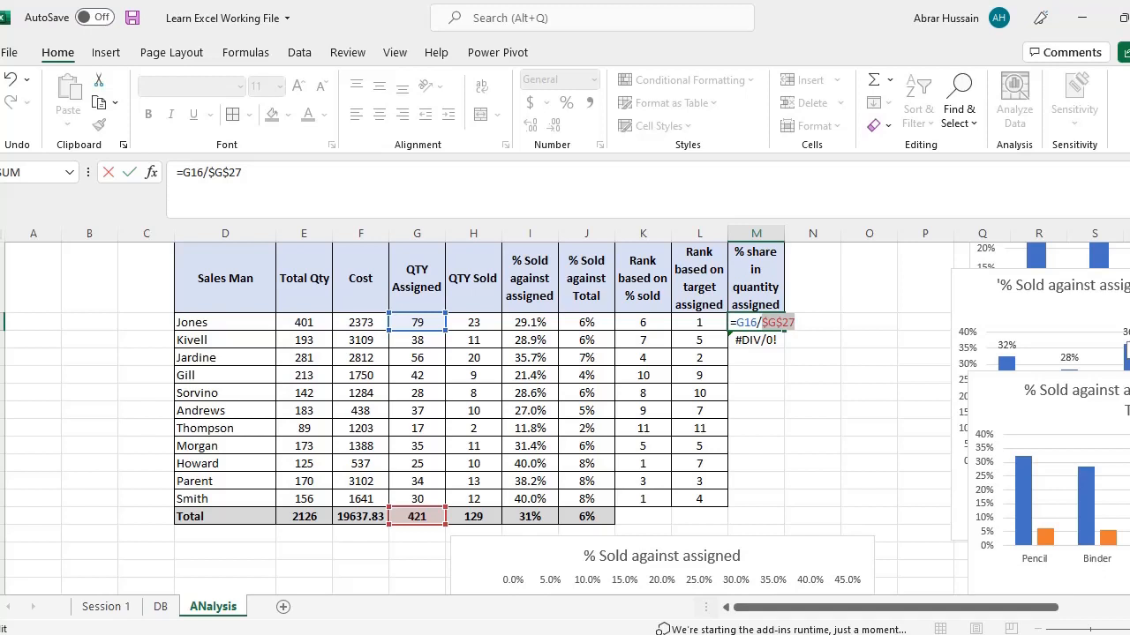
{"action": "key", "text": "Return"}
Copy the share formula from M16 into M17 through M26 for all remaining salesmen.
{"action": "key", "text": "Up"}
{"action": "key", "text": "ctrl+c"}
{"action": "key", "text": "Down"}
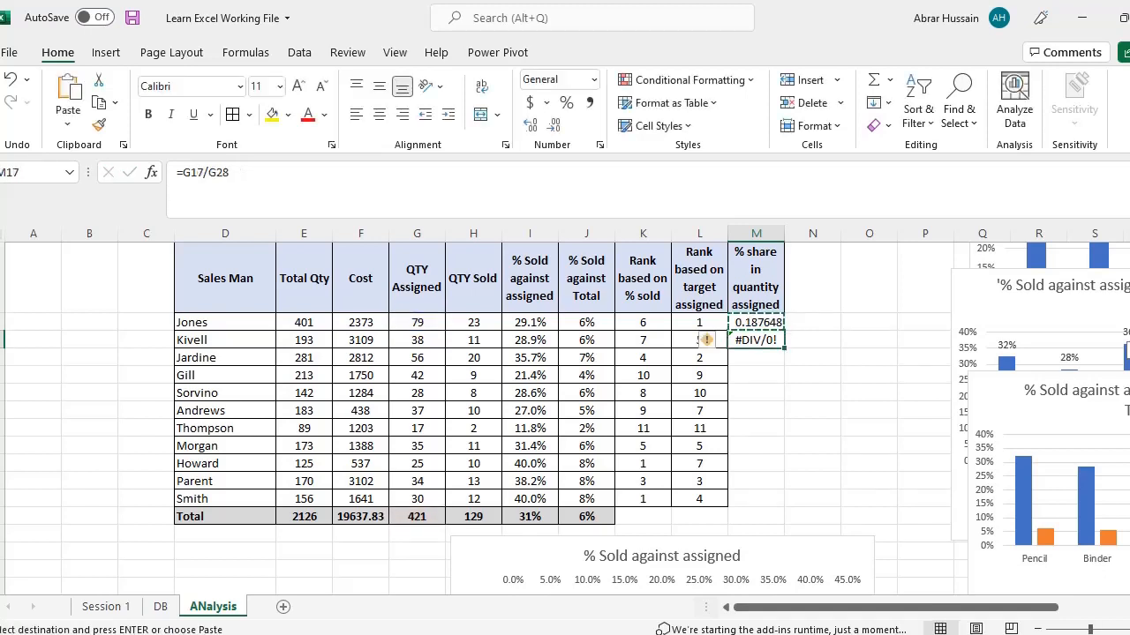
{"action": "key", "text": "ctrl+v"}
{"action": "key", "text": "Down"}
{"action": "key", "text": "ctrl+v"}
{"action": "key", "text": "Down"}
{"action": "key", "text": "ctrl+v"}
{"action": "key", "text": "Down"}
{"action": "key", "text": "ctrl+v"}
{"action": "key", "text": "Down"}
{"action": "key", "text": "ctrl+v"}
{"action": "key", "text": "Down"}
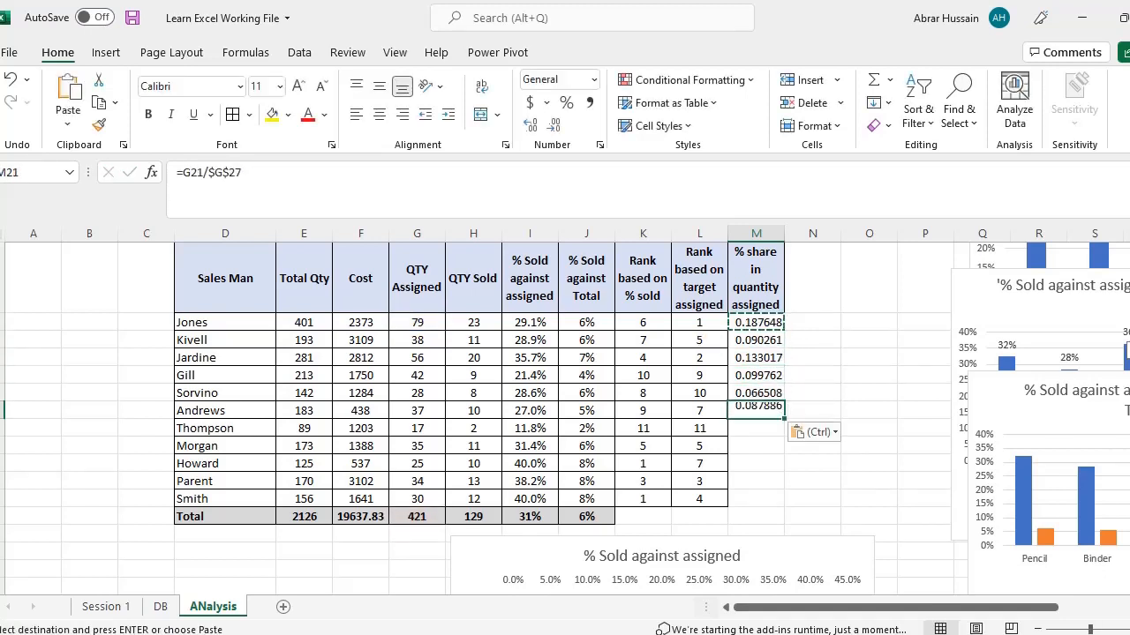
{"action": "key", "text": "ctrl+v"}
{"action": "key", "text": "Down"}
{"action": "key", "text": "ctrl+v"}
{"action": "key", "text": "Down"}
{"action": "key", "text": "ctrl+v"}
{"action": "key", "text": "Down"}
{"action": "key", "text": "ctrl+v"}
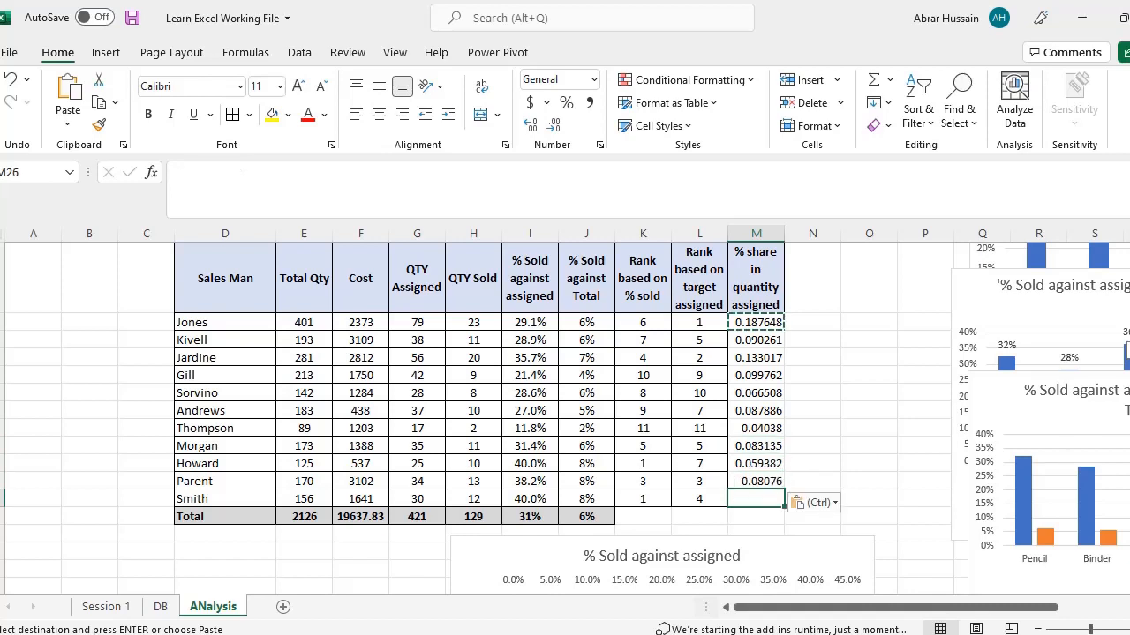
{"action": "key", "text": "Down"}
{"action": "key", "text": "ctrl+v"}
{"action": "left_click", "coordinate": [755, 322]}
{"action": "key", "text": "F2"}
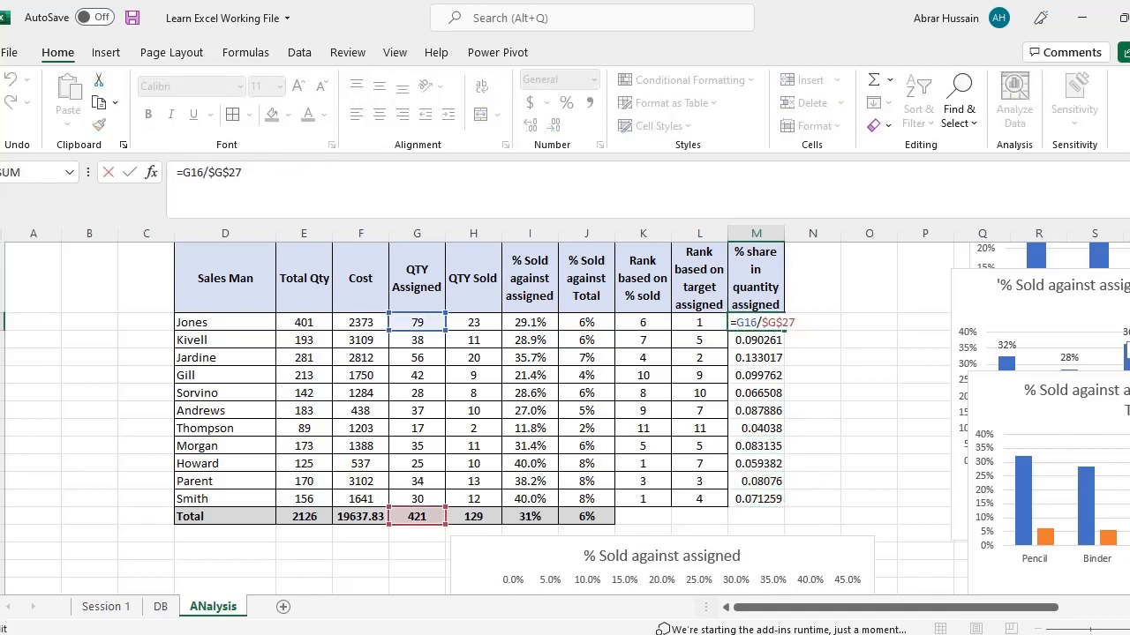
{"action": "type", "text": "*100"}
{"action": "key", "text": "Escape"}
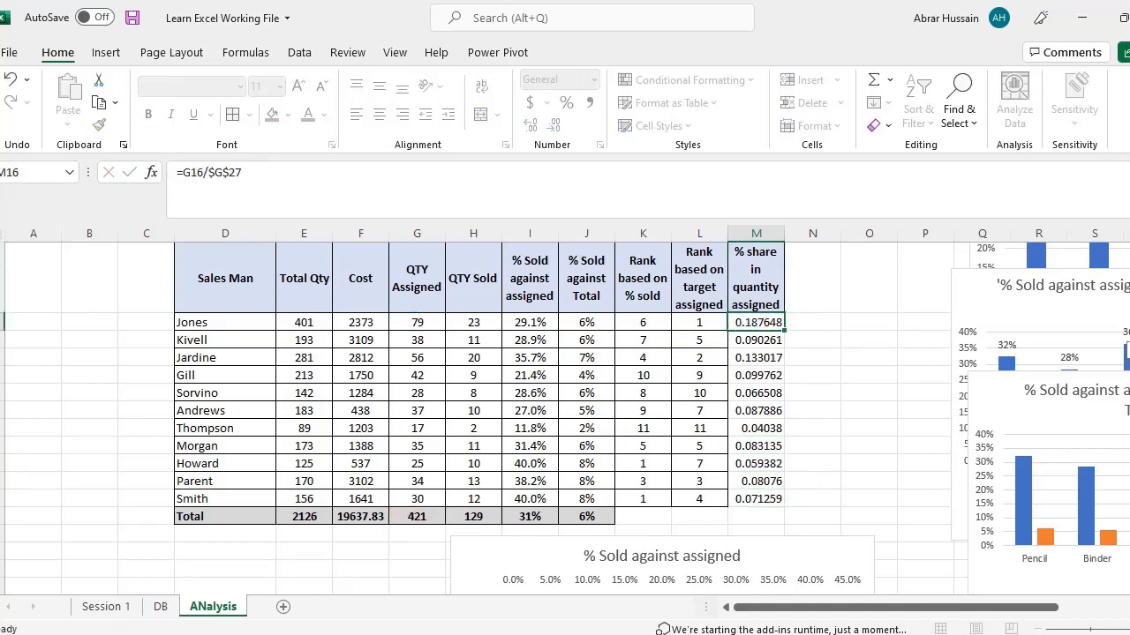
Format the share values in M16:M26 as percentages and center them.
{"action": "key", "text": "ctrl+shift+Down"}
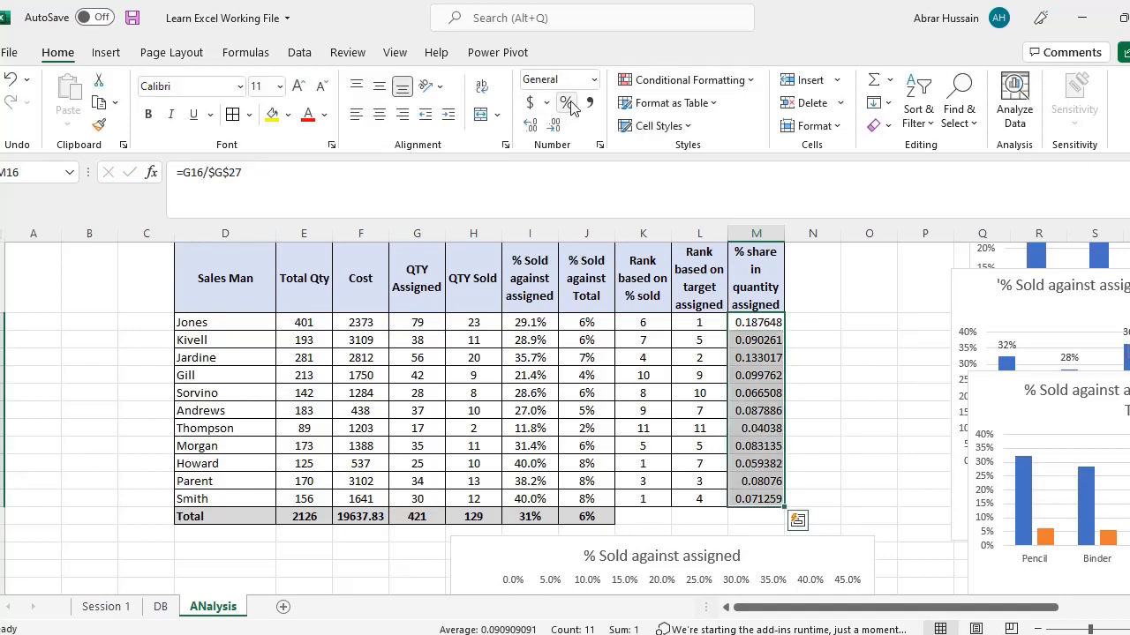
{"action": "left_click", "coordinate": [567, 102]}
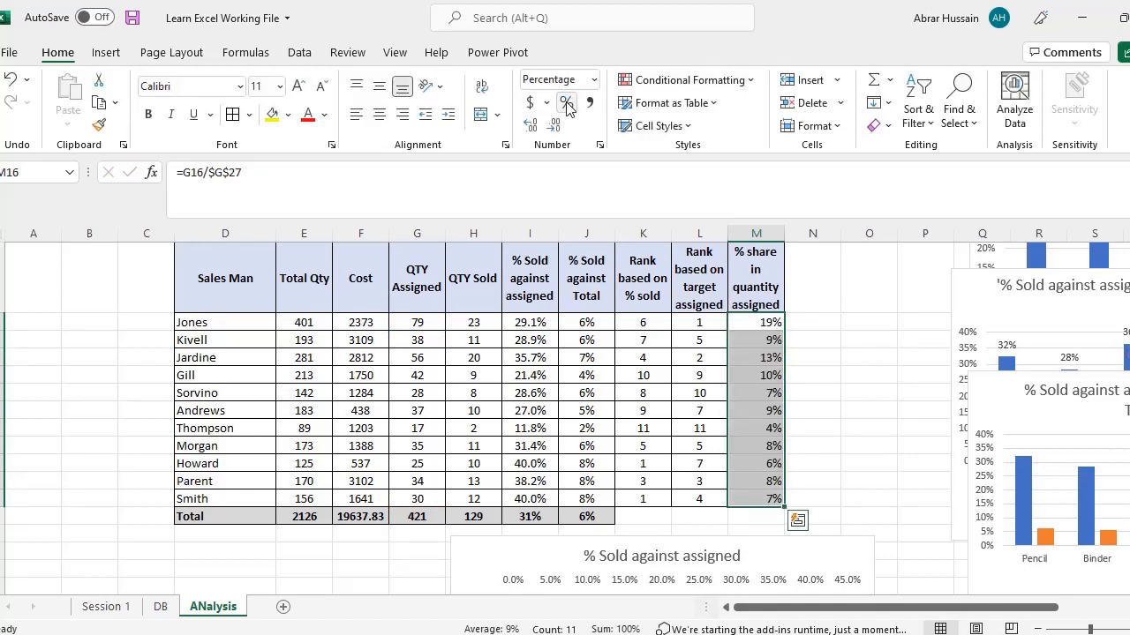
{"action": "left_click", "coordinate": [379, 114]}
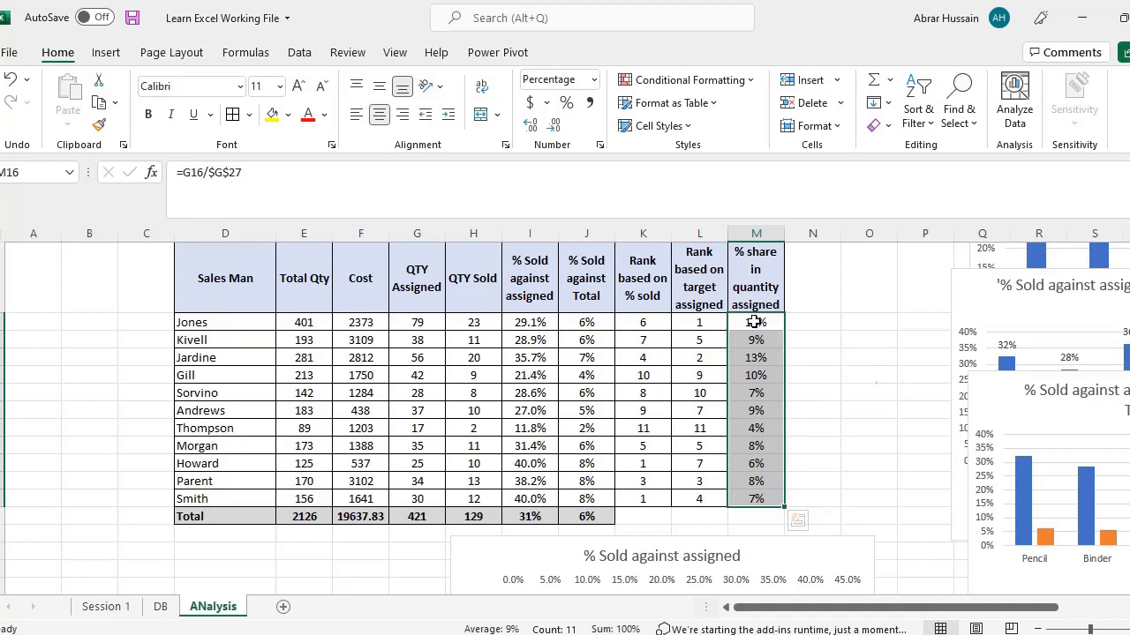
Examine the share, target rank and assigned quantity of the first and third salesmen in the salesman table.
{"action": "left_click", "coordinate": [754, 323]}
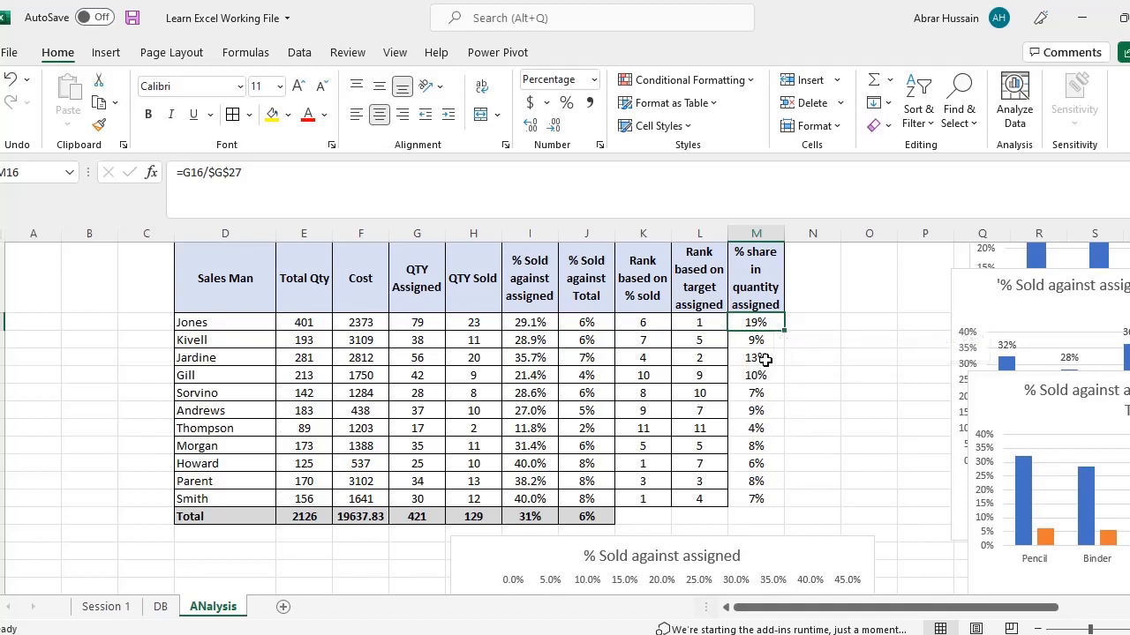
{"action": "left_click", "coordinate": [763, 359]}
{"action": "left_click", "coordinate": [696, 323]}
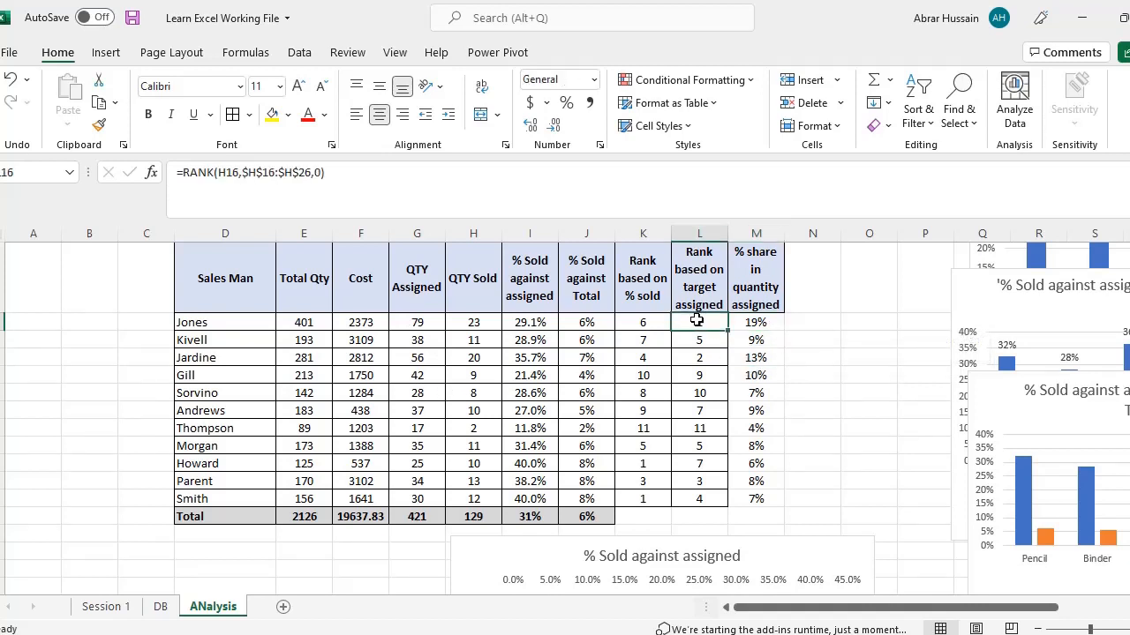
{"action": "left_click", "coordinate": [709, 355], "text": "ctrl"}
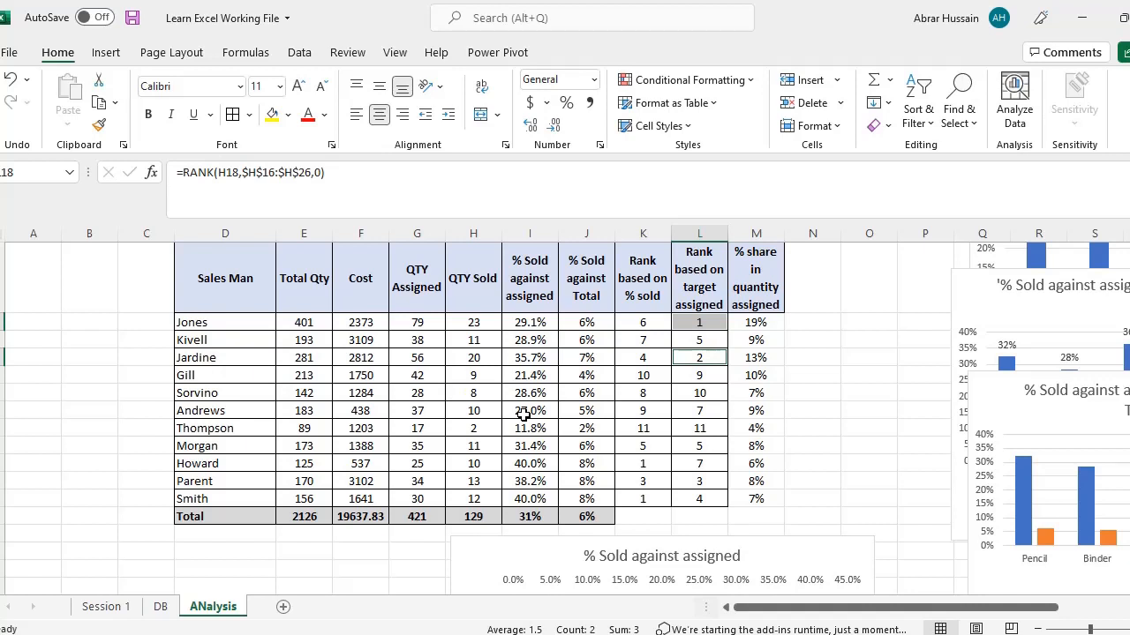
{"action": "left_click", "coordinate": [239, 316]}
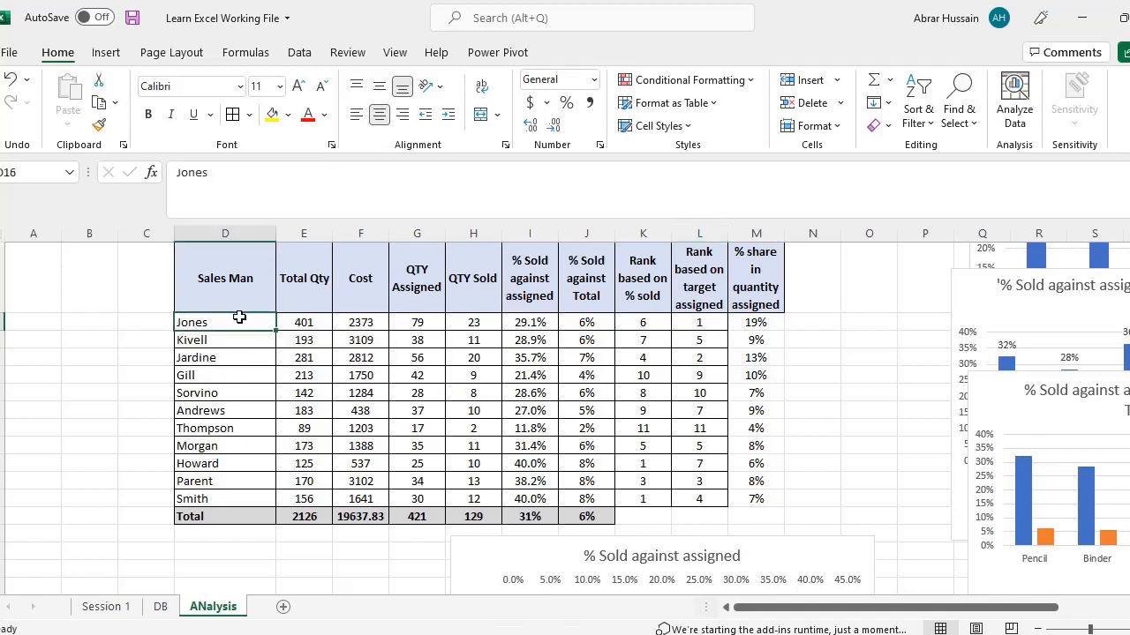
{"action": "left_click", "coordinate": [433, 323]}
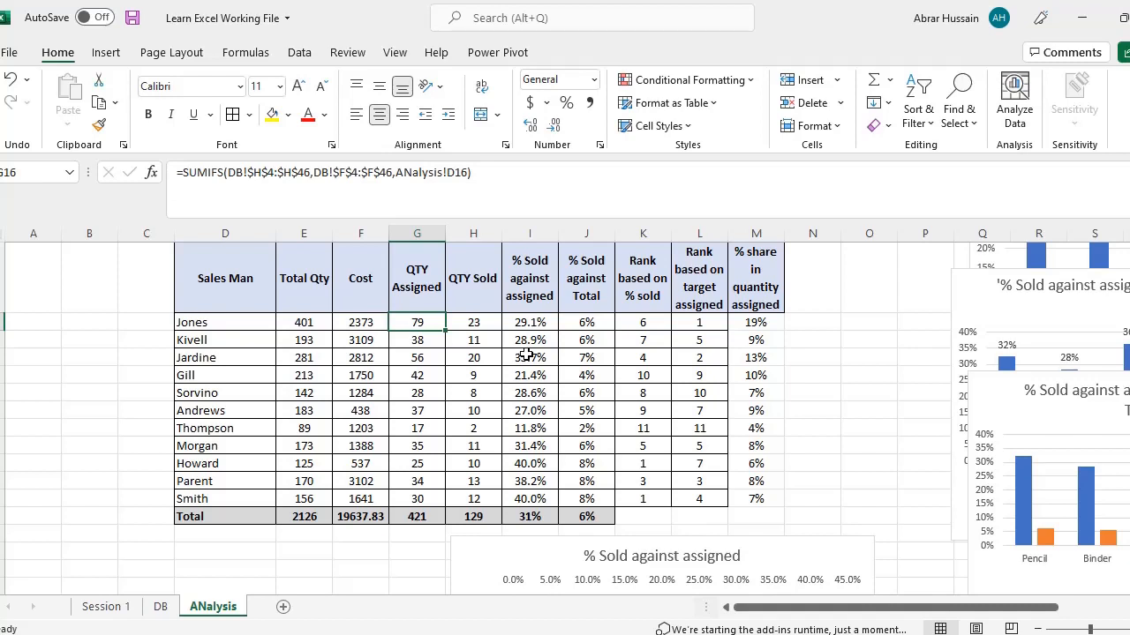
Open the DB sheet and review its header row, the yellow calculated columns and the data beneath them.
{"action": "left_click", "coordinate": [161, 614]}
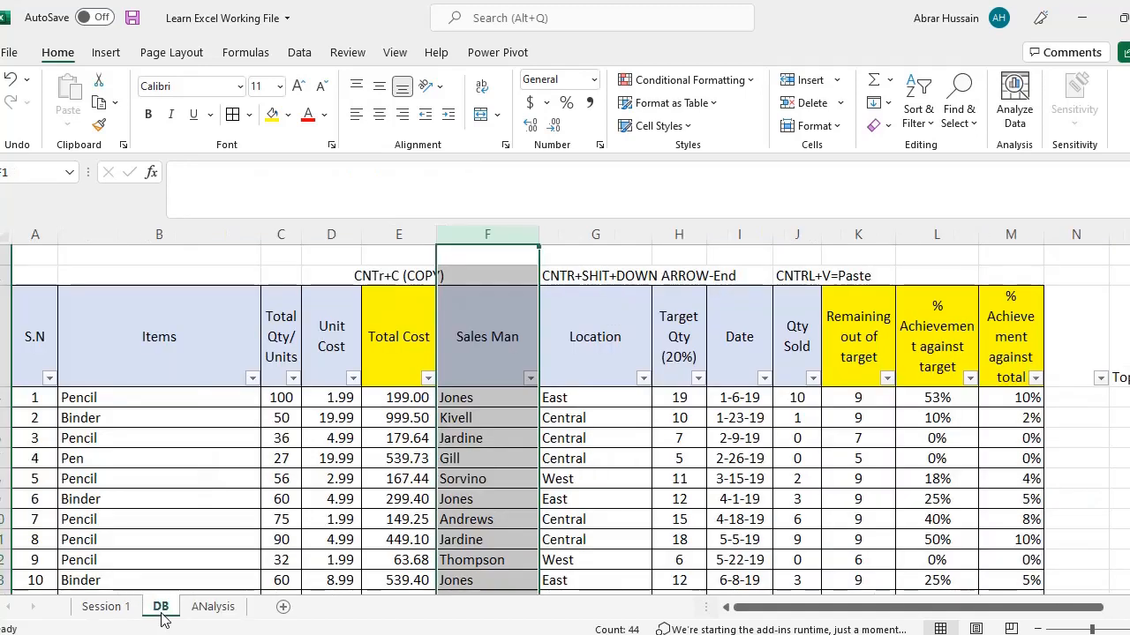
{"action": "left_click", "coordinate": [156, 342]}
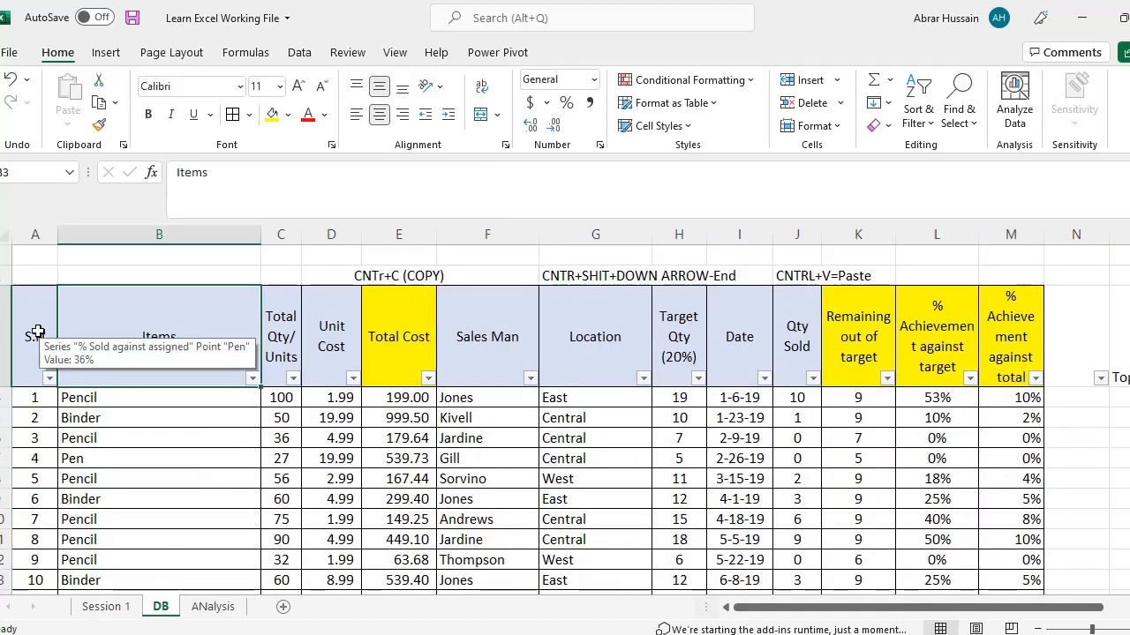
{"action": "left_click_drag", "start_coordinate": [38, 331], "coordinate": [1013, 369]}
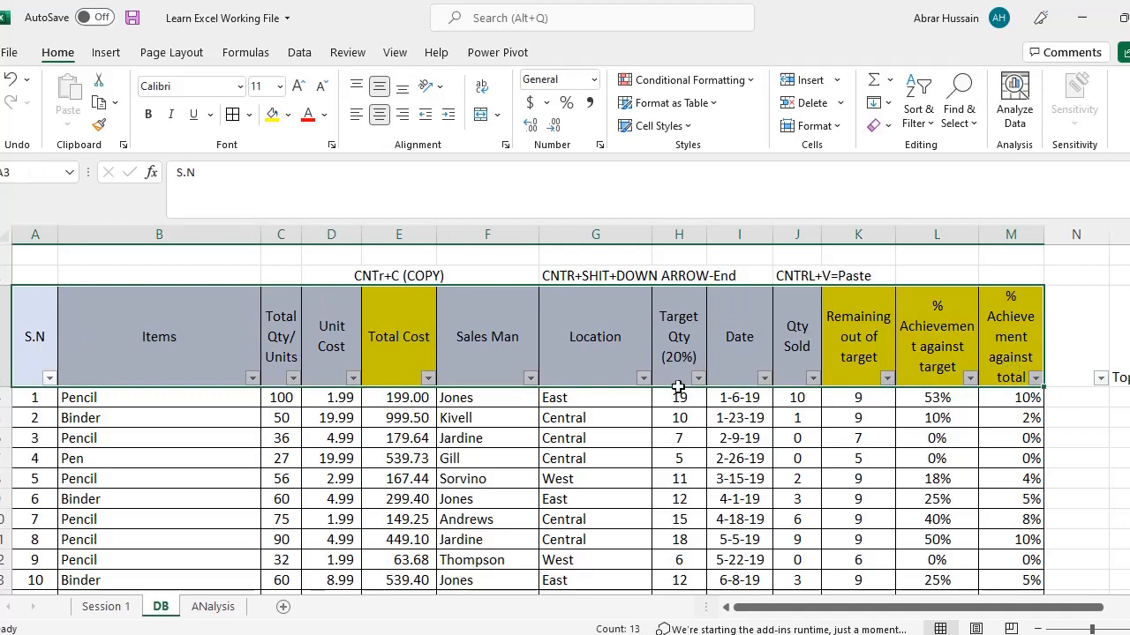
{"action": "left_click", "coordinate": [393, 339]}
{"action": "left_click_drag", "start_coordinate": [843, 347], "coordinate": [1006, 362]}
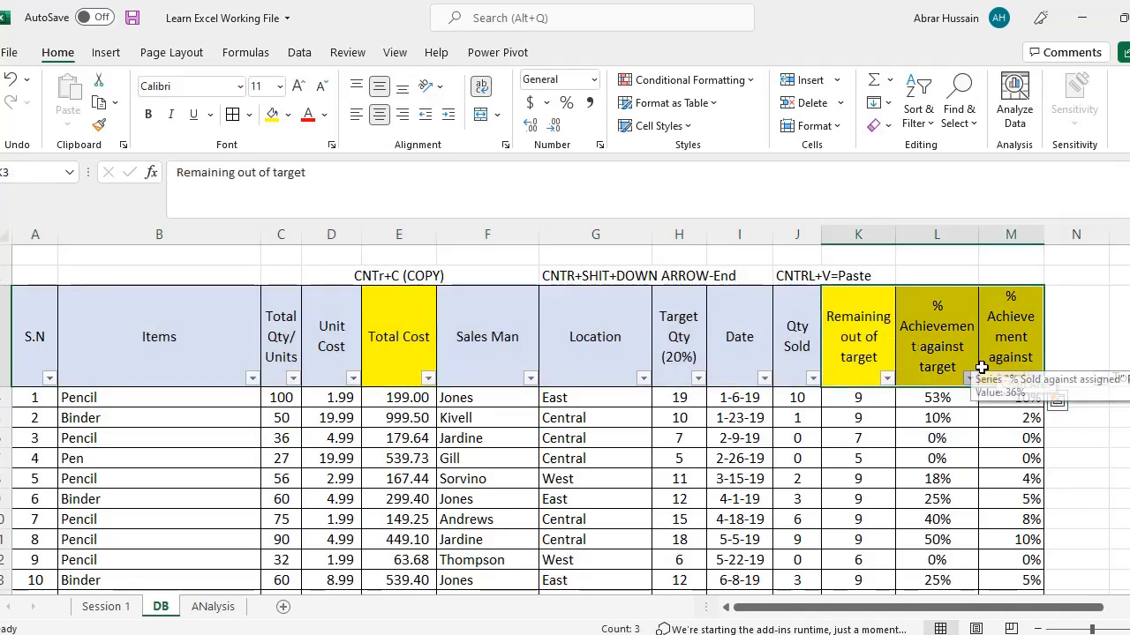
{"action": "scroll", "coordinate": [1021, 446], "scroll_direction": "down", "scroll_amount": 5}
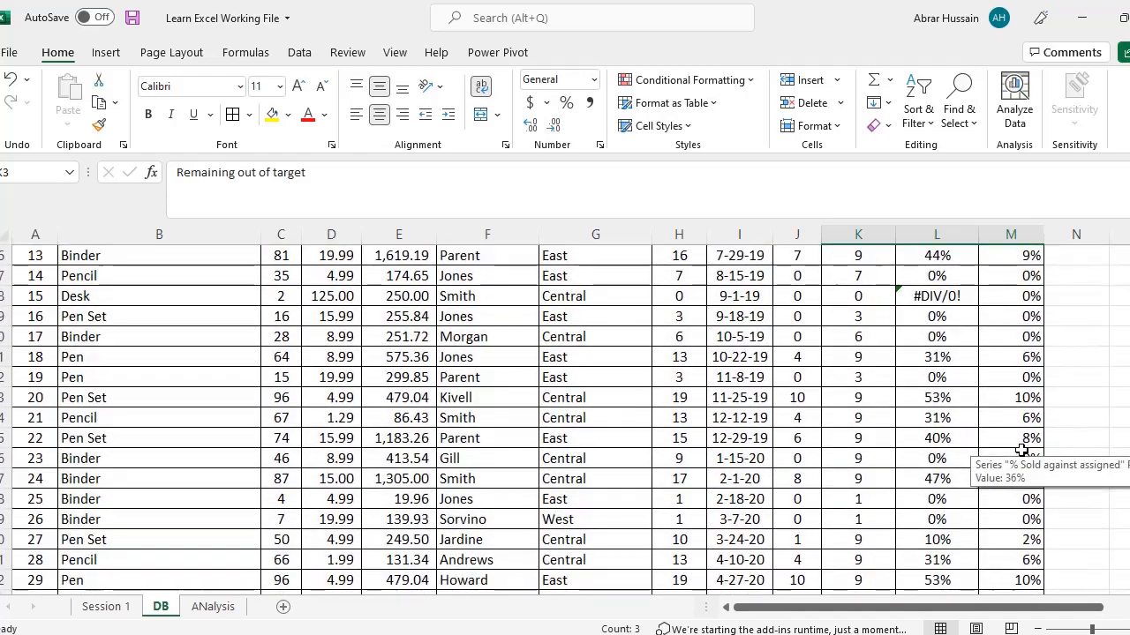
{"action": "scroll", "coordinate": [1021, 450], "scroll_direction": "down", "scroll_amount": 7}
{"action": "scroll", "coordinate": [1017, 450], "scroll_direction": "up", "scroll_amount": 12}
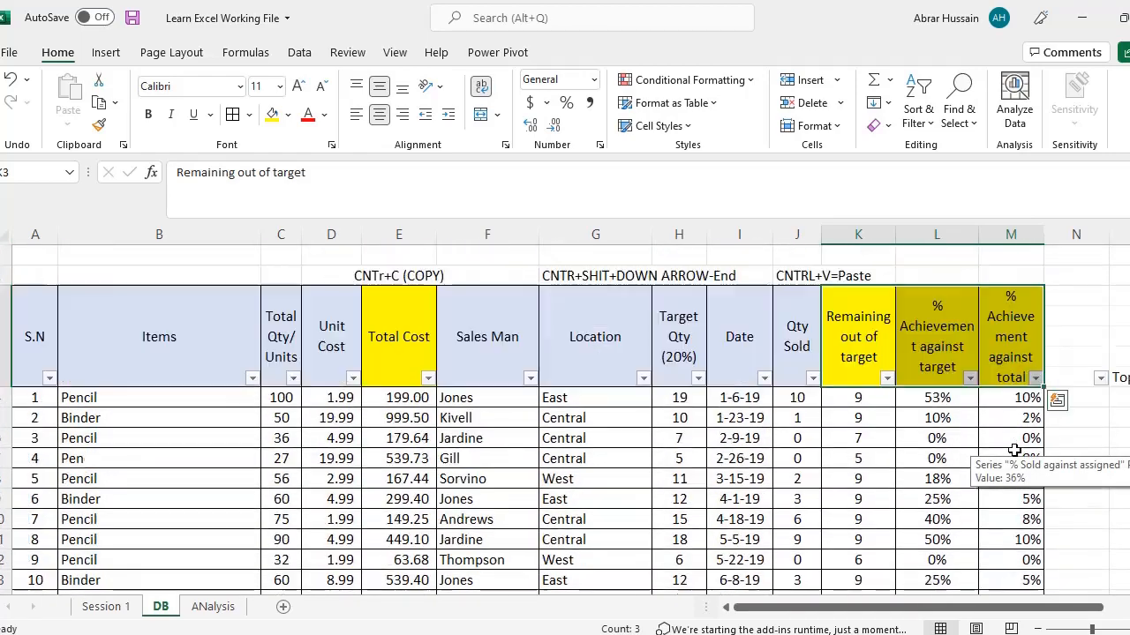
Check the Remaining out of target column and its formula in K4 for the first item.
{"action": "left_click", "coordinate": [872, 335]}
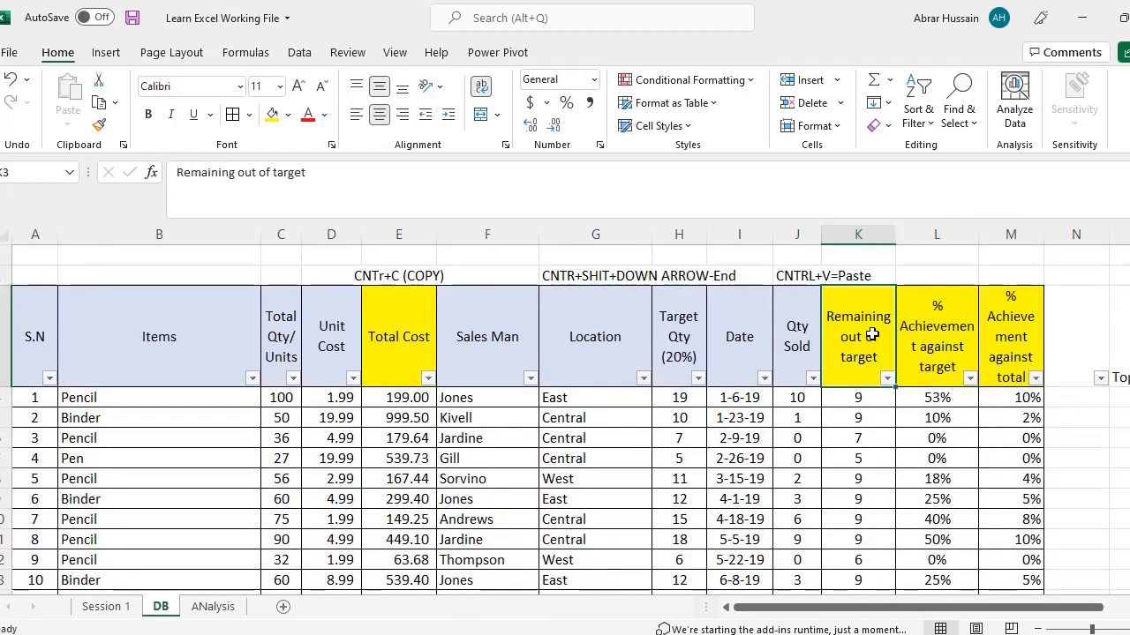
{"action": "left_click", "coordinate": [79, 396]}
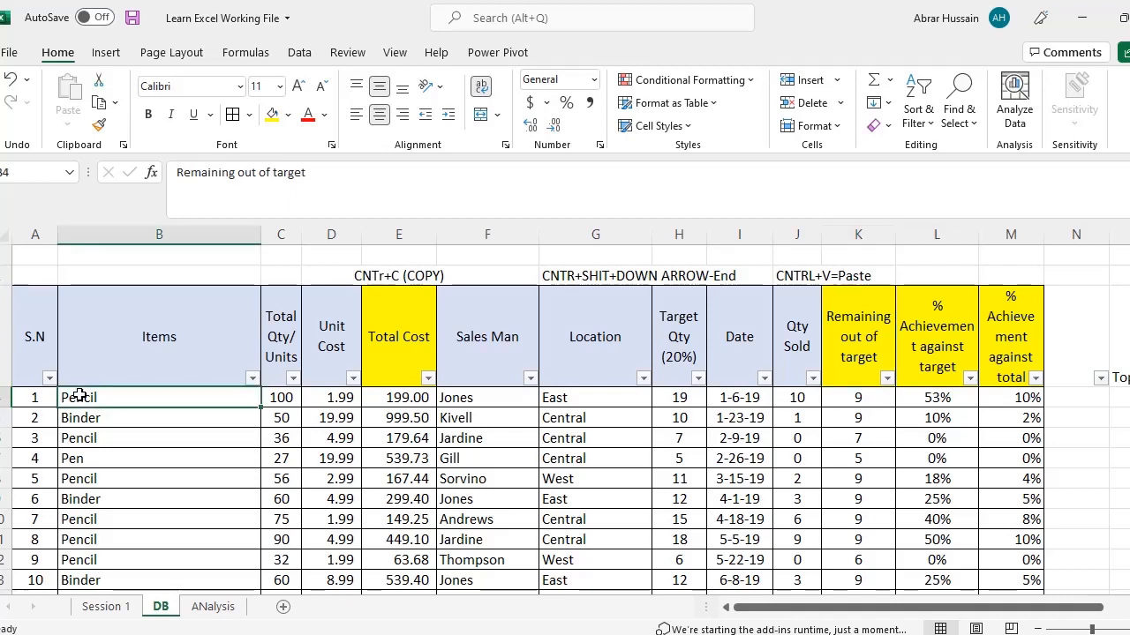
{"action": "left_click", "coordinate": [848, 350]}
{"action": "left_click", "coordinate": [853, 399]}
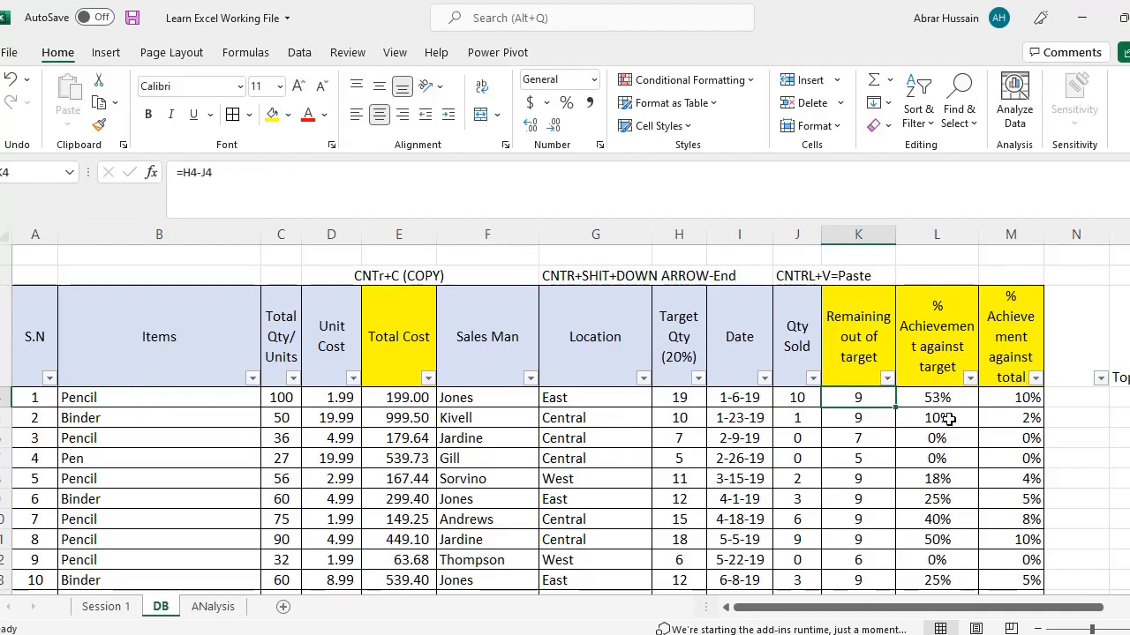
Inspect the #DIV/0! cell L18 under % Achievement against target, checking its formula references and error-checking options.
{"action": "scroll", "coordinate": [945, 399], "scroll_direction": "down", "scroll_amount": 3}
{"action": "scroll", "coordinate": [936, 398], "scroll_direction": "up", "scroll_amount": 3}
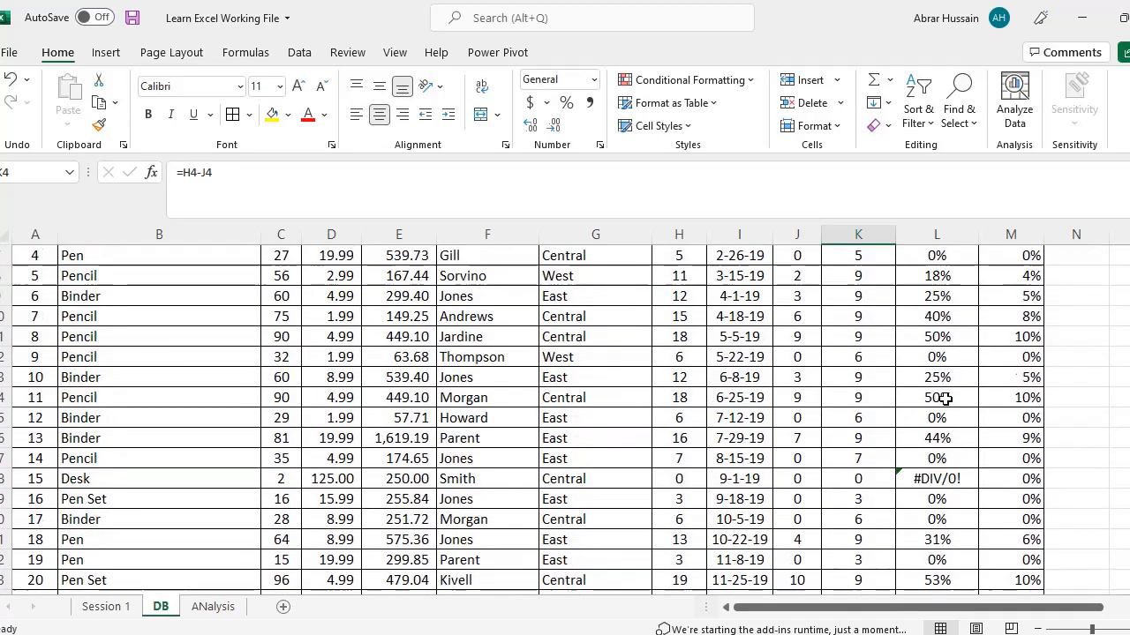
{"action": "scroll", "coordinate": [940, 402], "scroll_direction": "down", "scroll_amount": 3}
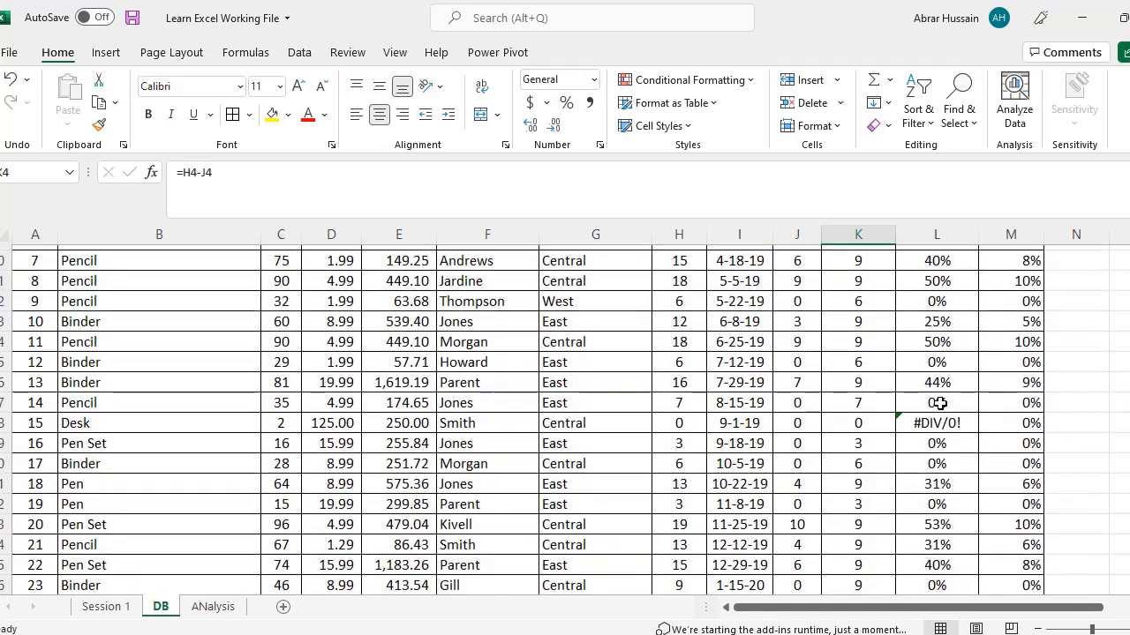
{"action": "left_click", "coordinate": [937, 417]}
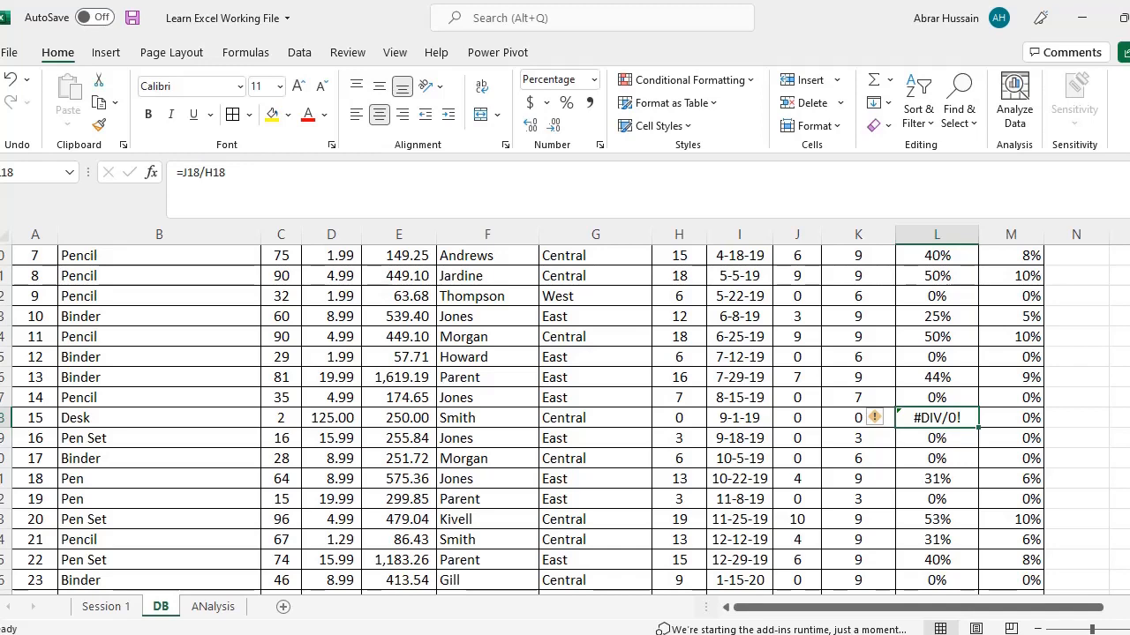
{"action": "key", "text": "F2"}
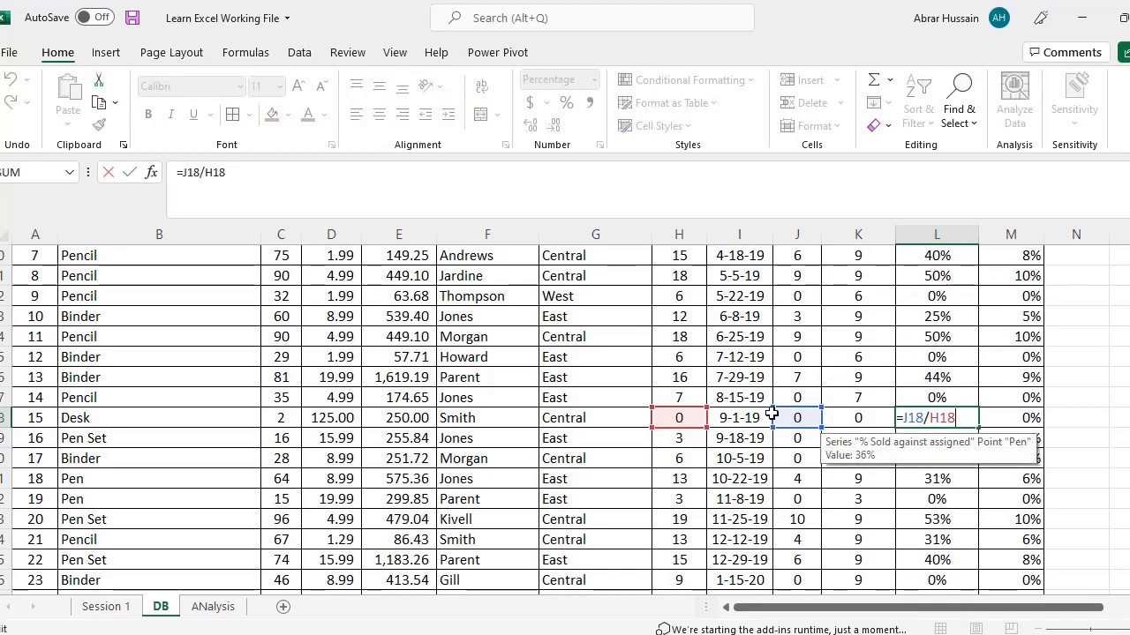
{"action": "key", "text": "Escape"}
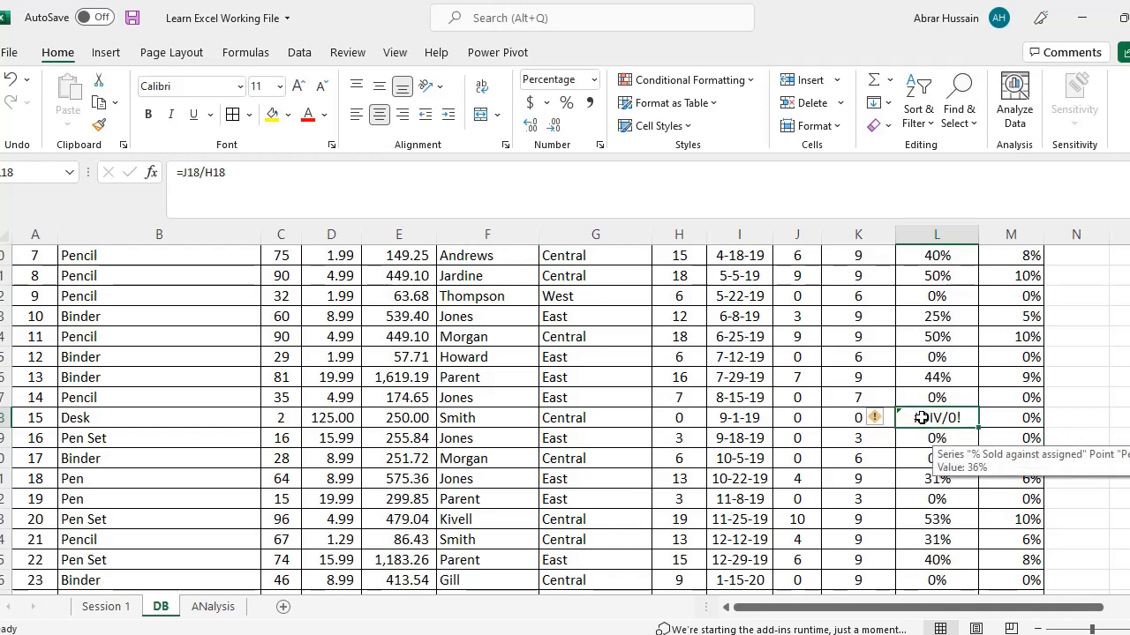
{"action": "left_click", "coordinate": [887, 418]}
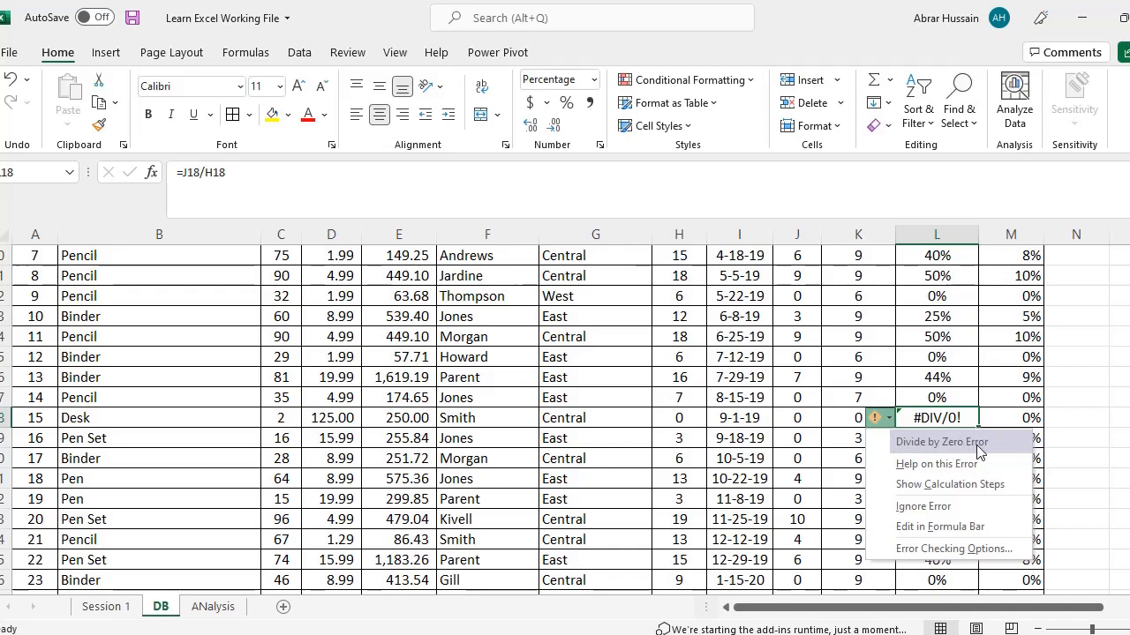
{"action": "left_click", "coordinate": [935, 420]}
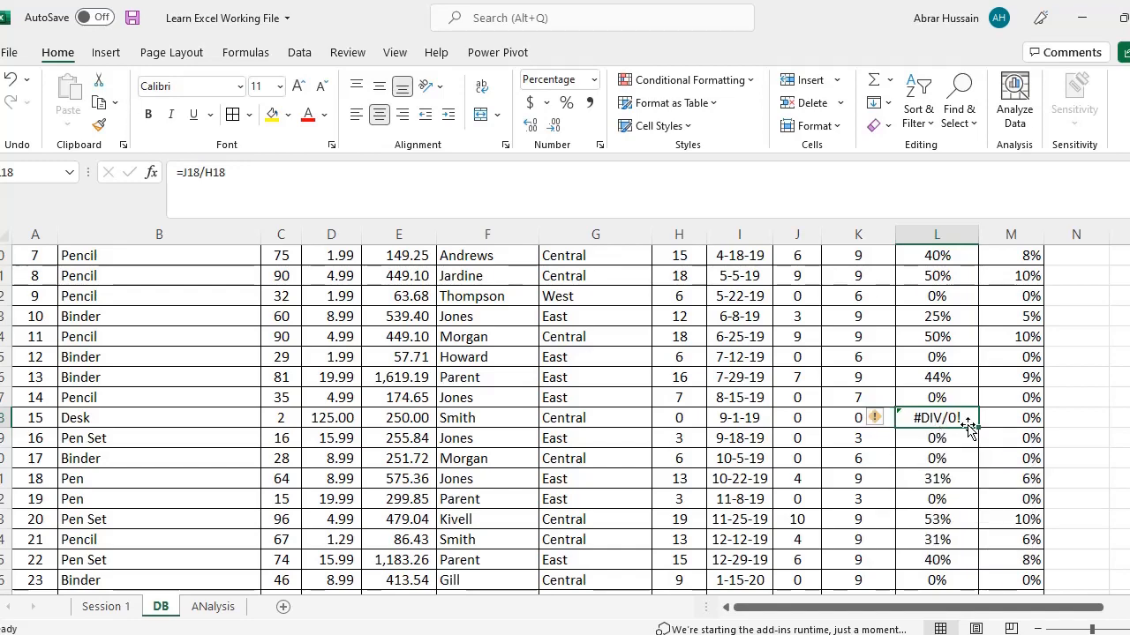
Wrap the J4/H4 division in L4 of the % Achievement against target column in IFERROR, adding 0 as the error value.
{"action": "scroll", "coordinate": [966, 429], "scroll_direction": "up", "scroll_amount": 3}
{"action": "left_click", "coordinate": [935, 397]}
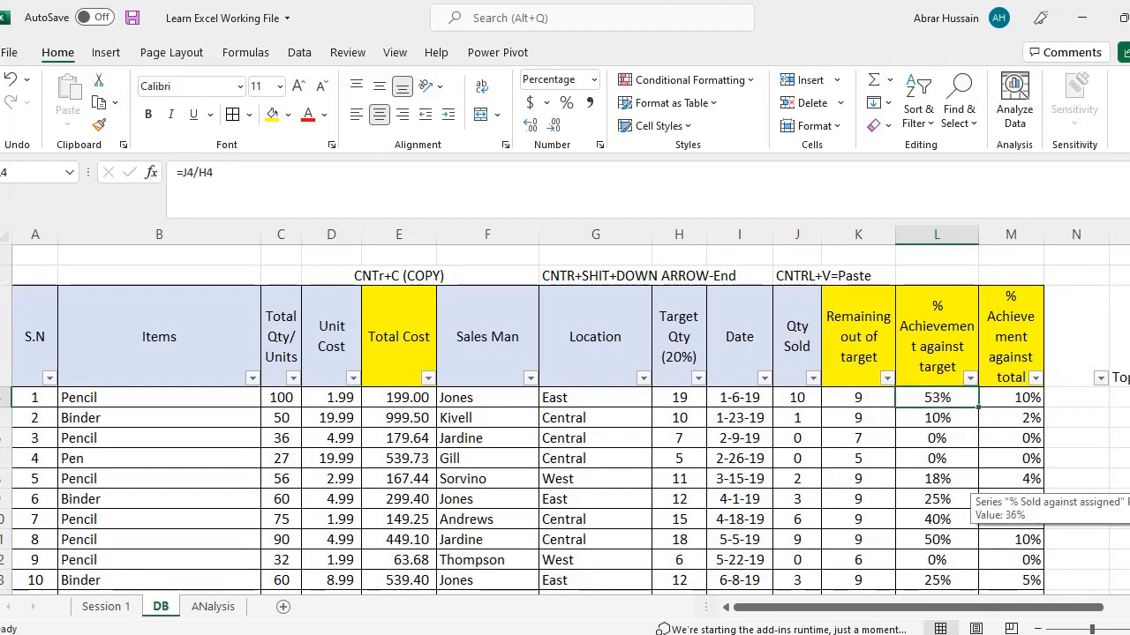
{"action": "double_click", "coordinate": [917, 397]}
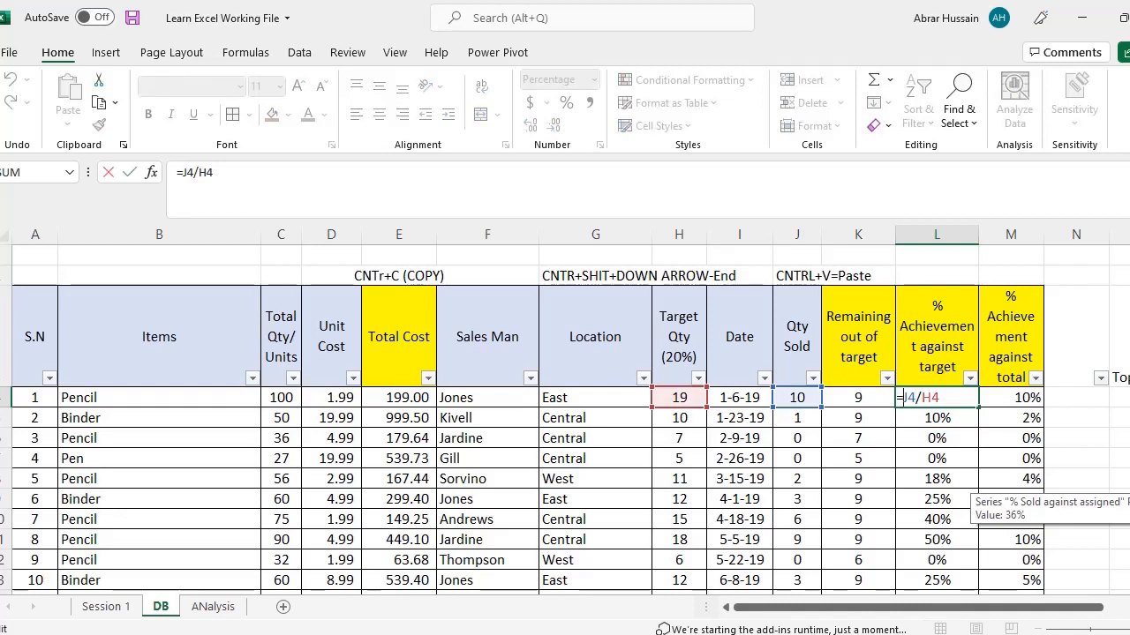
{"action": "type", "text": "IFERR"}
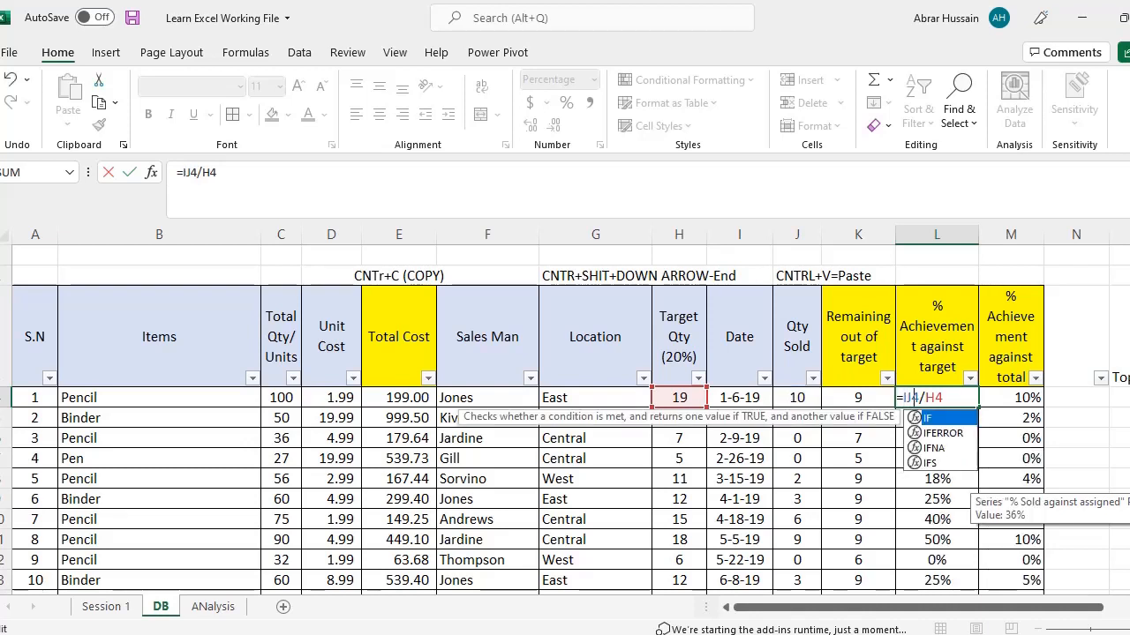
{"action": "type", "text": "OR"}
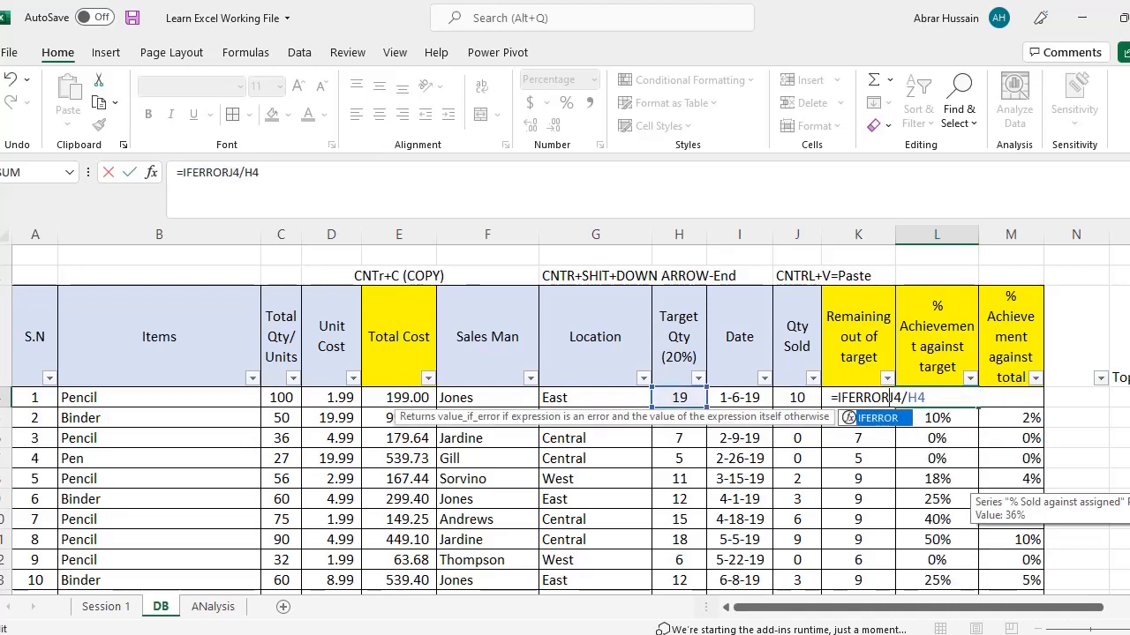
{"action": "type", "text": "("}
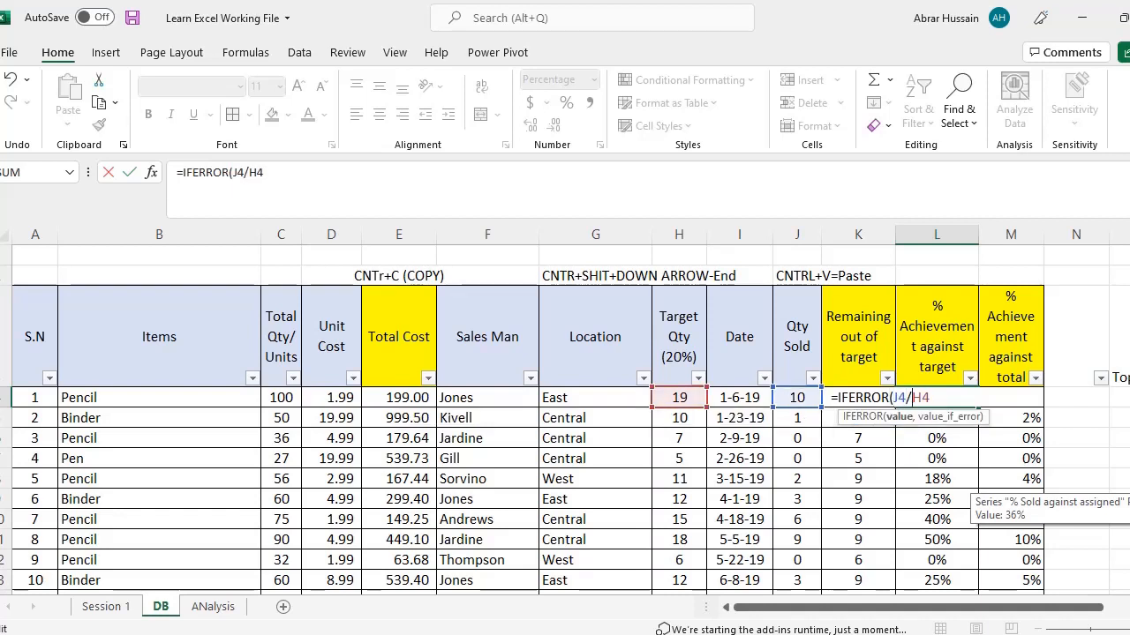
{"action": "key", "text": "Right"}
{"action": "key", "text": "Right"}
{"action": "type", "text": ")"}
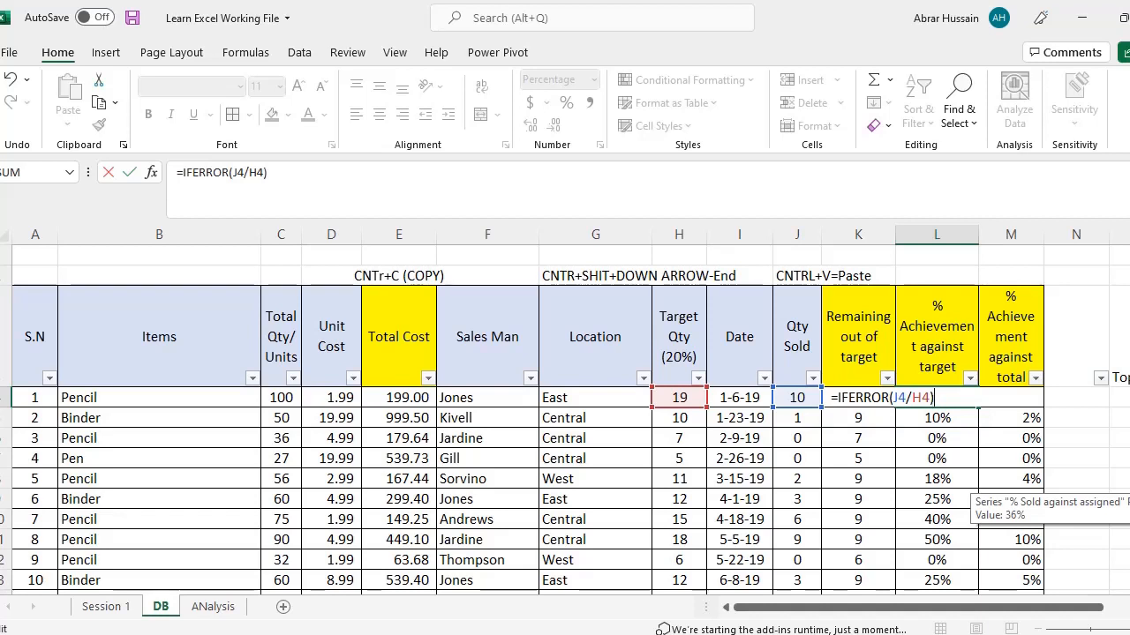
{"action": "type", "text": ",0"}
{"action": "key", "text": "Return"}
{"action": "key", "text": "Return"}
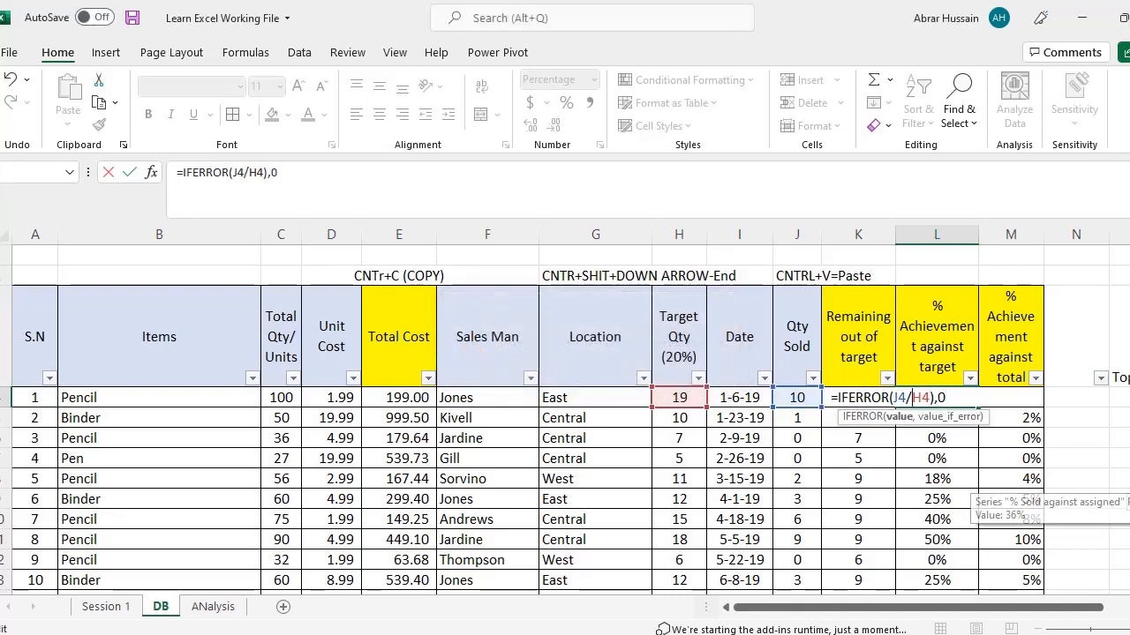
Enclose the J4/H4 division in its own parentheses and accept the corrected formula =IFERROR((J4/H4),0) in L4.
{"action": "key", "text": "Left"}
{"action": "key", "text": "Left"}
{"action": "key", "text": "Left"}
{"action": "key", "text": "Left"}
{"action": "key", "text": "Left"}
{"action": "key", "text": "Left"}
{"action": "key", "text": "Left"}
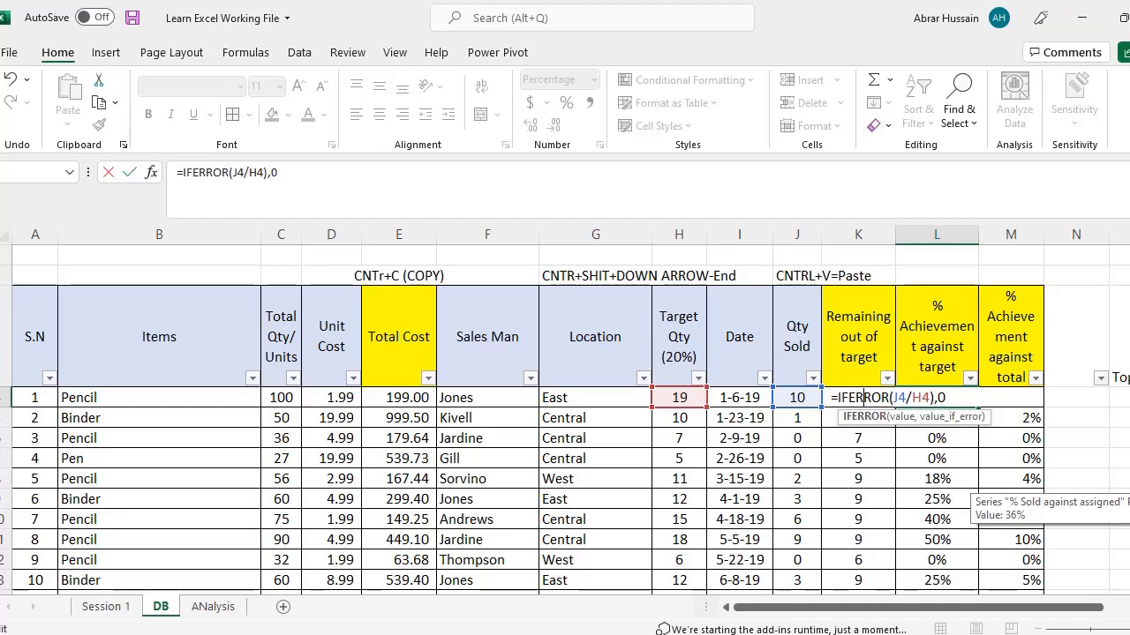
{"action": "key", "text": "Right"}
{"action": "key", "text": "Right"}
{"action": "key", "text": "Right"}
{"action": "key", "text": "Right"}
{"action": "key", "text": "shift+Right"}
{"action": "key", "text": "shift+Right"}
{"action": "key", "text": "shift+Right"}
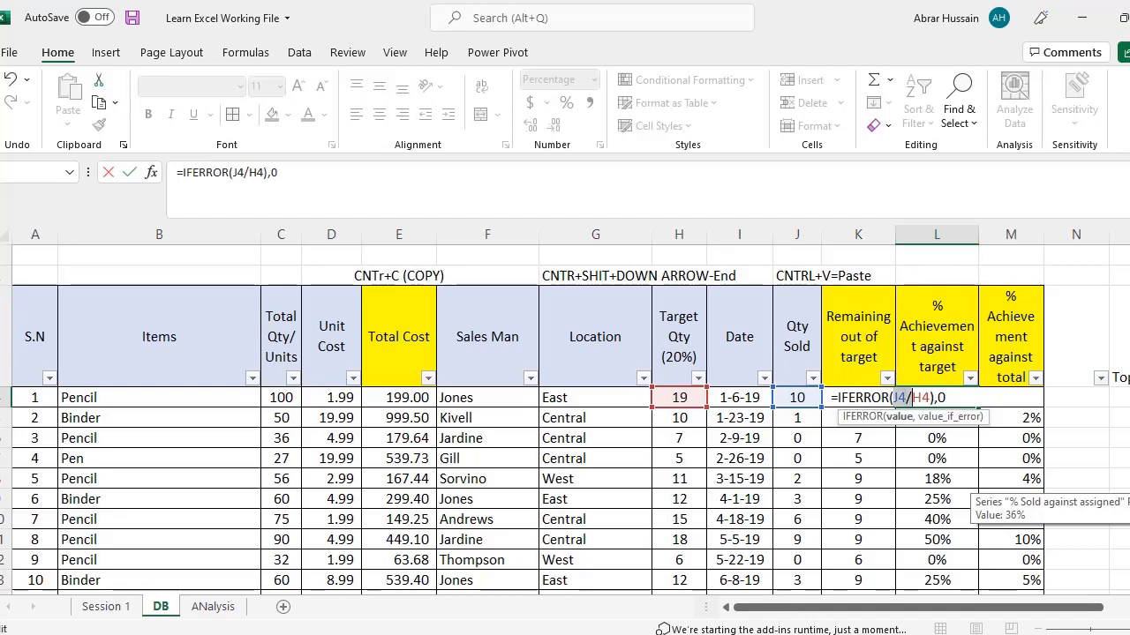
{"action": "key", "text": "shift+Right"}
{"action": "key", "text": "shift+Right"}
{"action": "key", "text": "Left"}
{"action": "key", "text": "Left"}
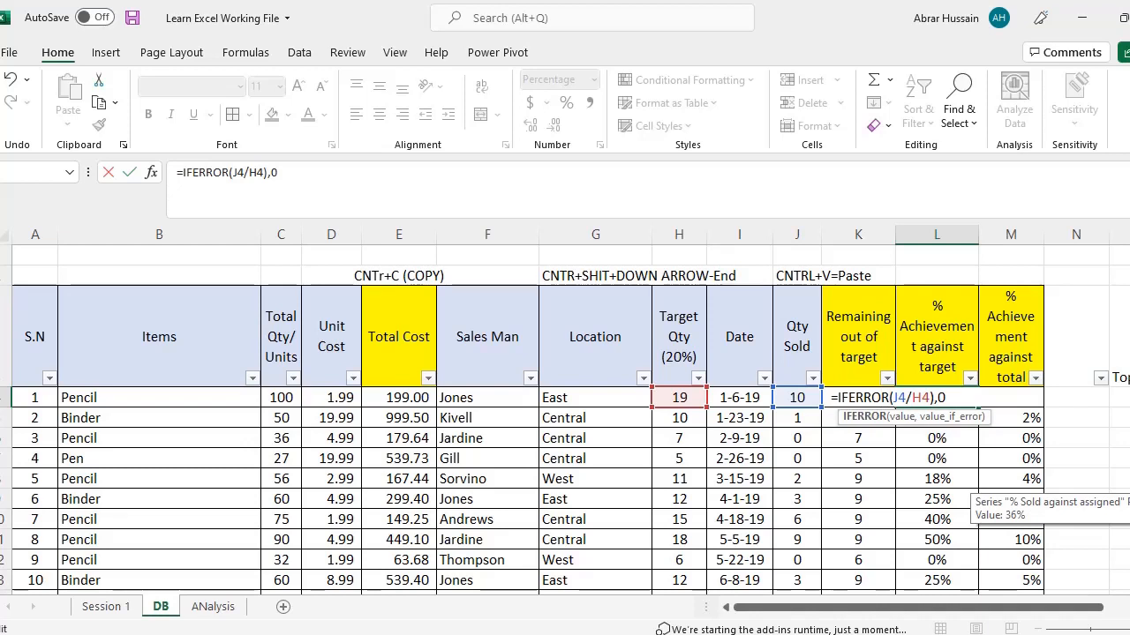
{"action": "type", "text": "("}
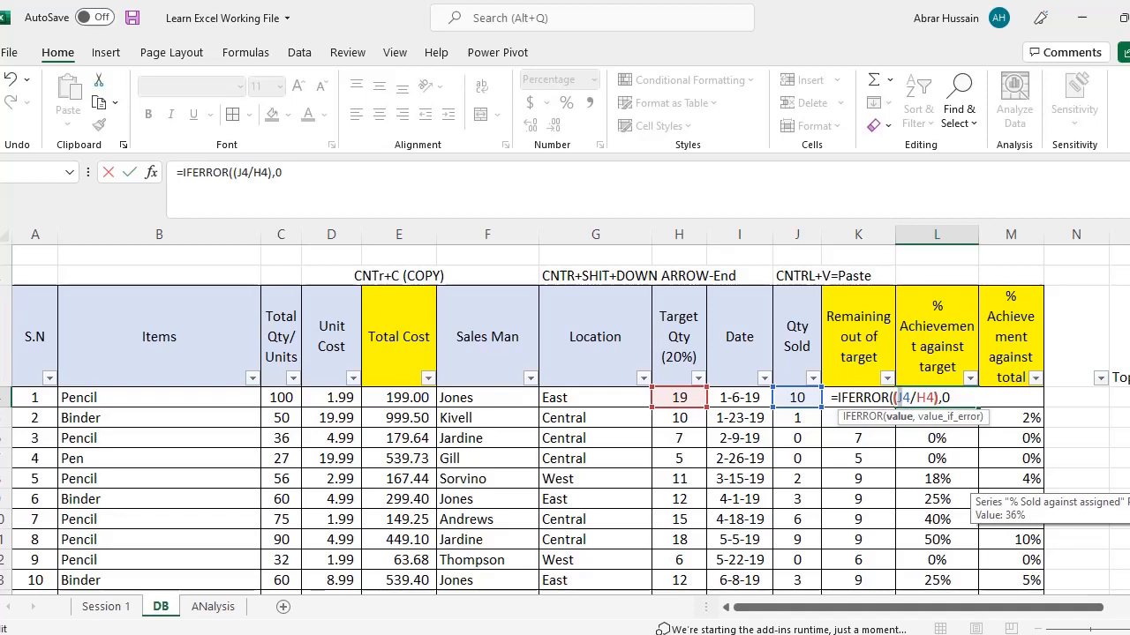
{"action": "left_click", "coordinate": [889, 398]}
{"action": "left_click", "coordinate": [890, 398]}
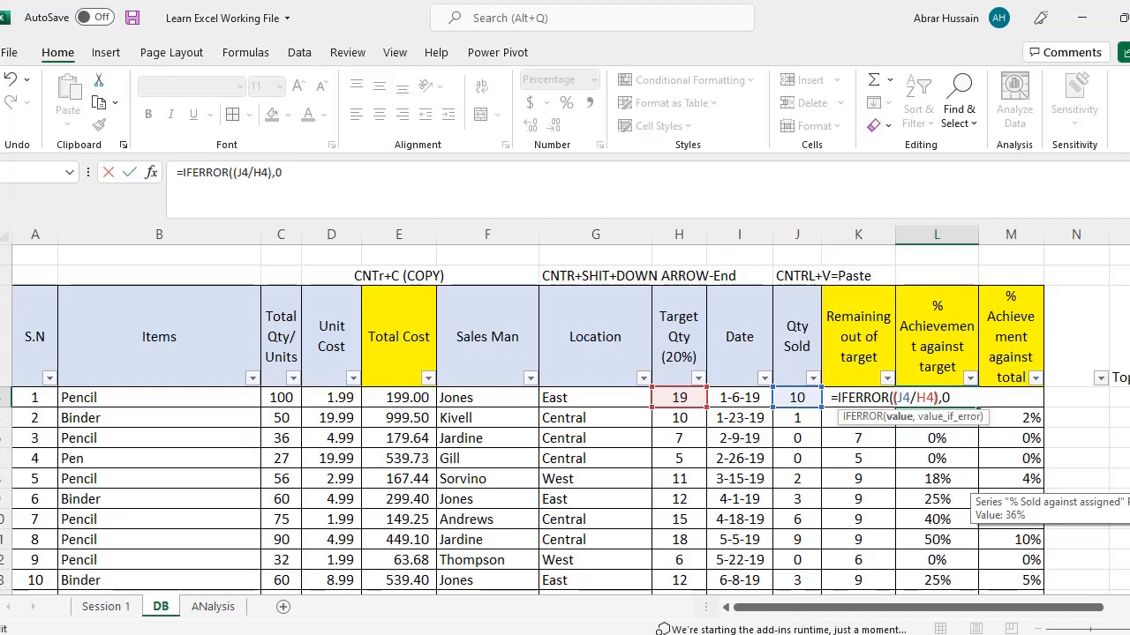
{"action": "key", "text": "Return"}
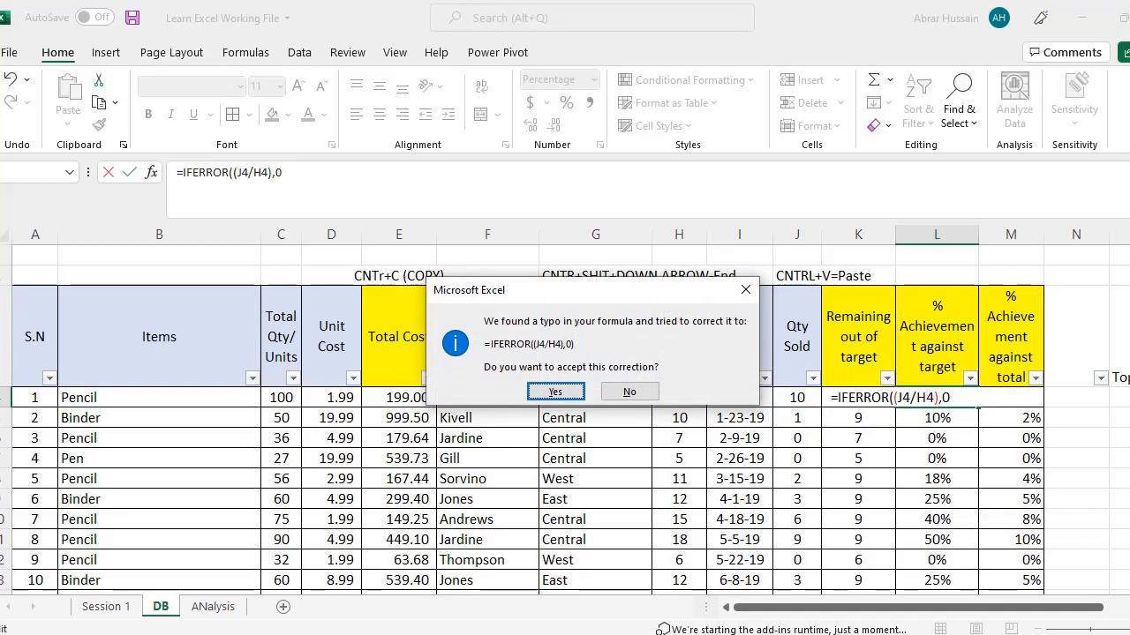
{"action": "key", "text": "Return"}
Examine the IFERROR formula in L4, going through its value argument J4/H4 and its value_if_error argument.
{"action": "key", "text": "Up"}
{"action": "key", "text": "F2"}
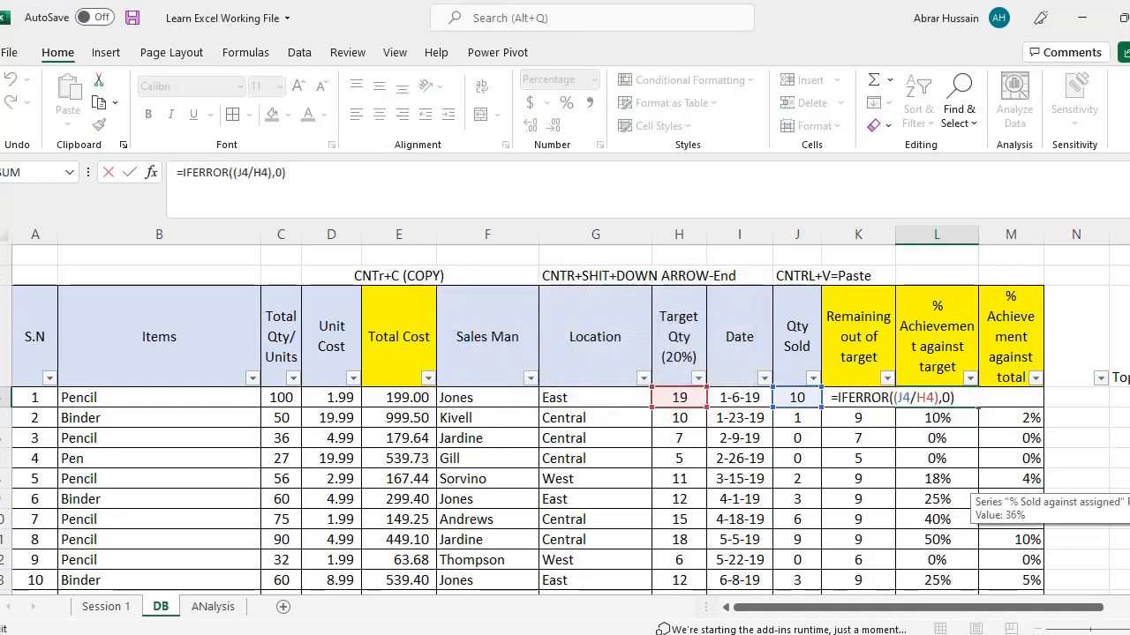
{"action": "key", "text": "Left"}
{"action": "key", "text": "Left"}
{"action": "key", "text": "Left"}
{"action": "key", "text": "Left"}
{"action": "key", "text": "Left"}
{"action": "key", "text": "Left"}
{"action": "key", "text": "Left"}
{"action": "key", "text": "Left"}
{"action": "key", "text": "Left"}
{"action": "key", "text": "Left"}
{"action": "key", "text": "Left"}
{"action": "key", "text": "Left"}
{"action": "key", "text": "Left"}
{"action": "key", "text": "Left"}
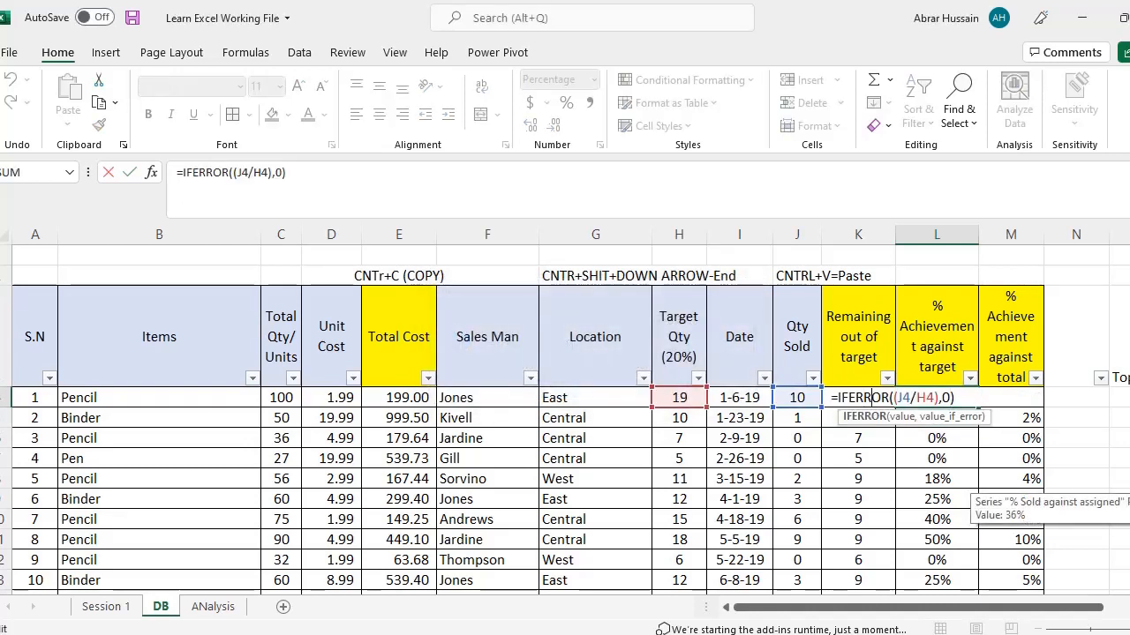
{"action": "key", "text": "Right"}
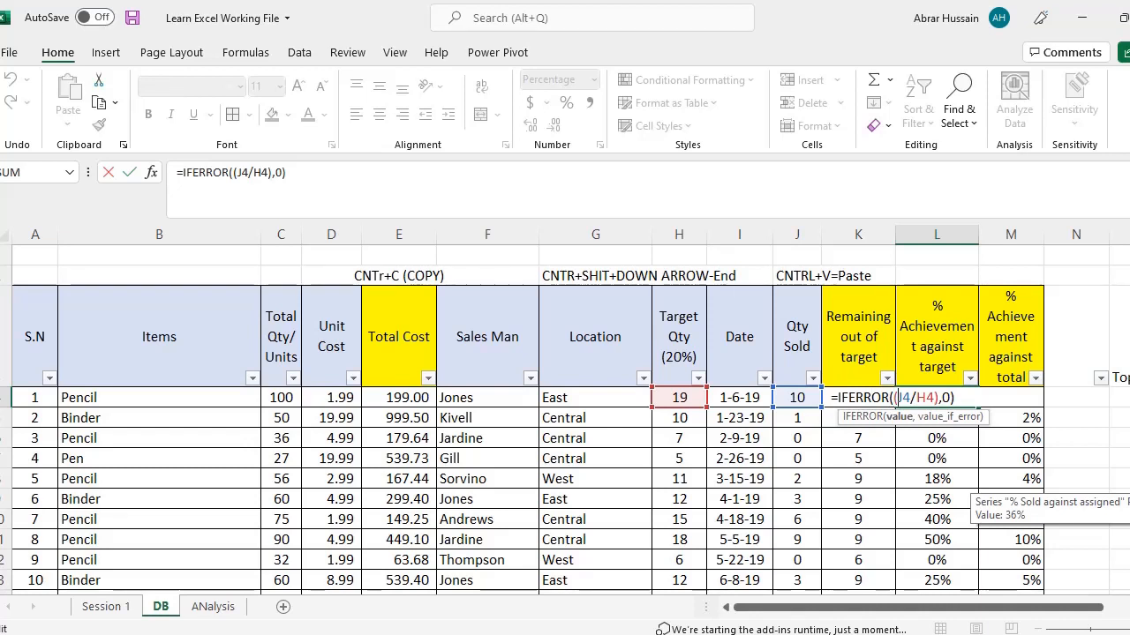
{"action": "key", "text": "shift+Right"}
{"action": "key", "text": "shift+Right"}
{"action": "key", "text": "shift+Right"}
{"action": "key", "text": "shift+Right"}
{"action": "key", "text": "shift+Right"}
{"action": "key", "text": "shift+Right"}
{"action": "key", "text": "Left"}
{"action": "key", "text": "shift+Right"}
{"action": "key", "text": "shift+Right"}
{"action": "key", "text": "shift+Right"}
{"action": "key", "text": "shift+Right"}
{"action": "key", "text": "shift+Right"}
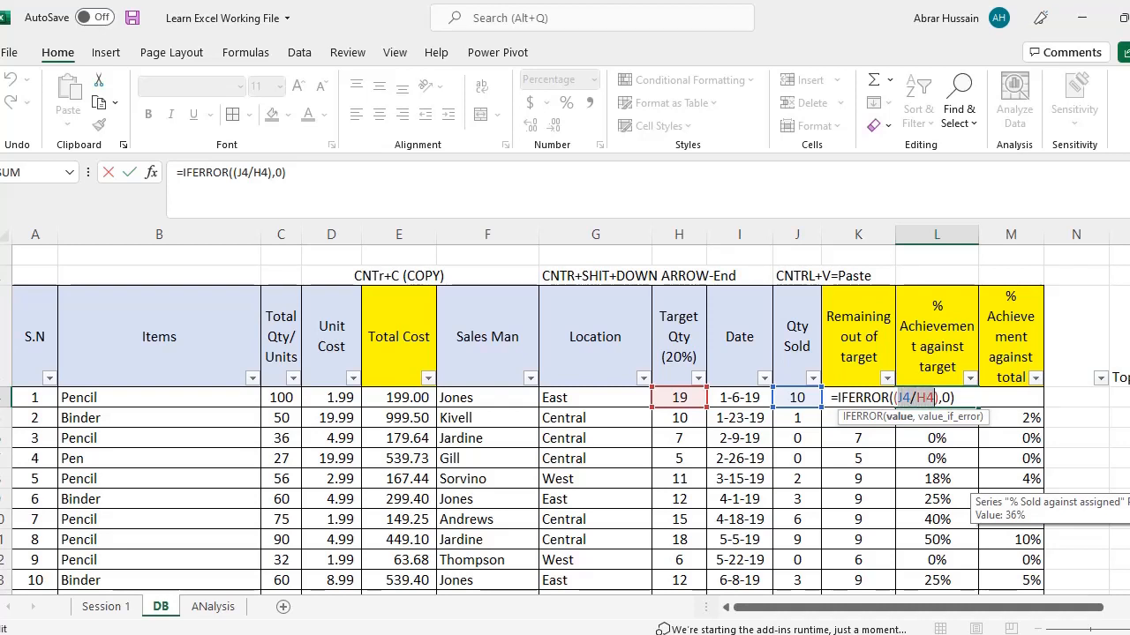
{"action": "key", "text": "Right"}
{"action": "key", "text": "Right"}
{"action": "key", "text": "Right"}
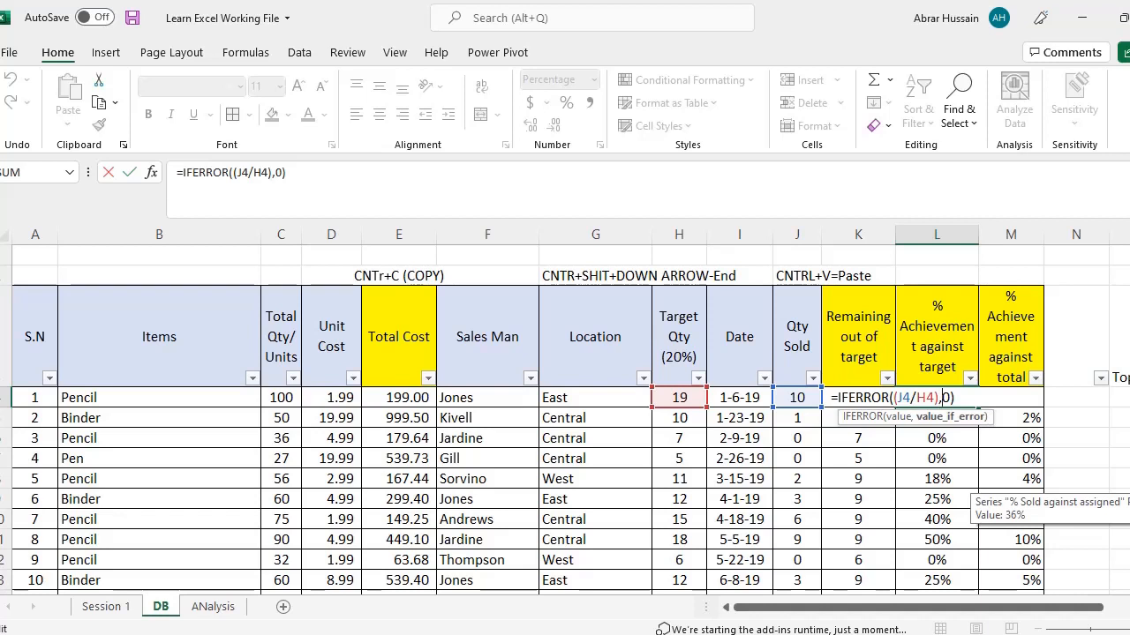
{"action": "key", "text": "Right"}
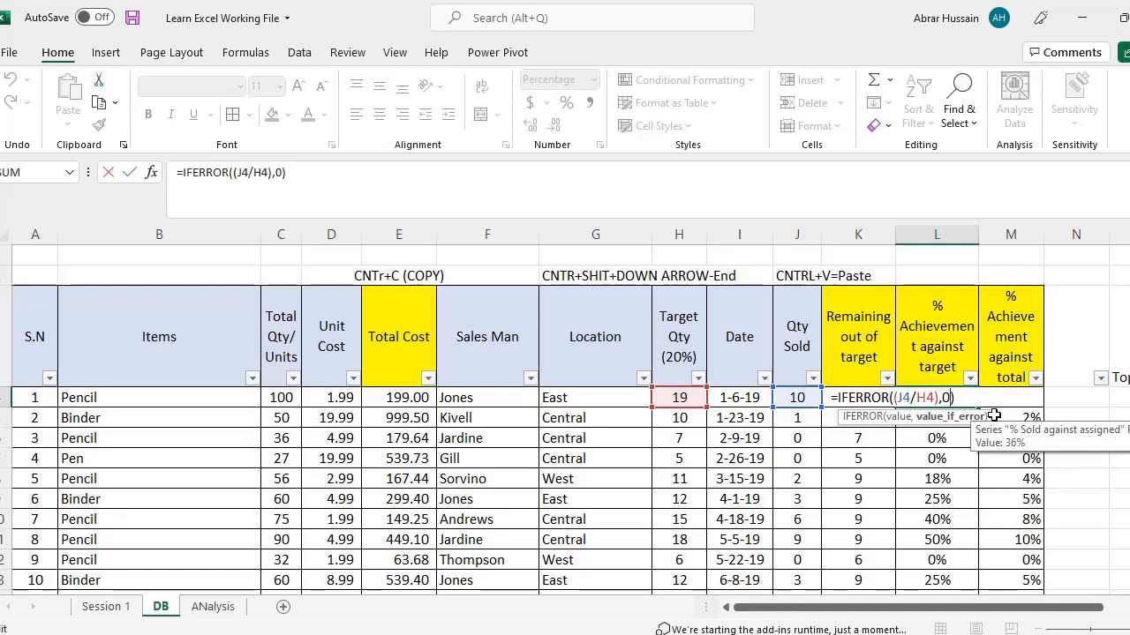
{"action": "key", "text": "BackSpace"}
{"action": "type", "text": "nothin"}
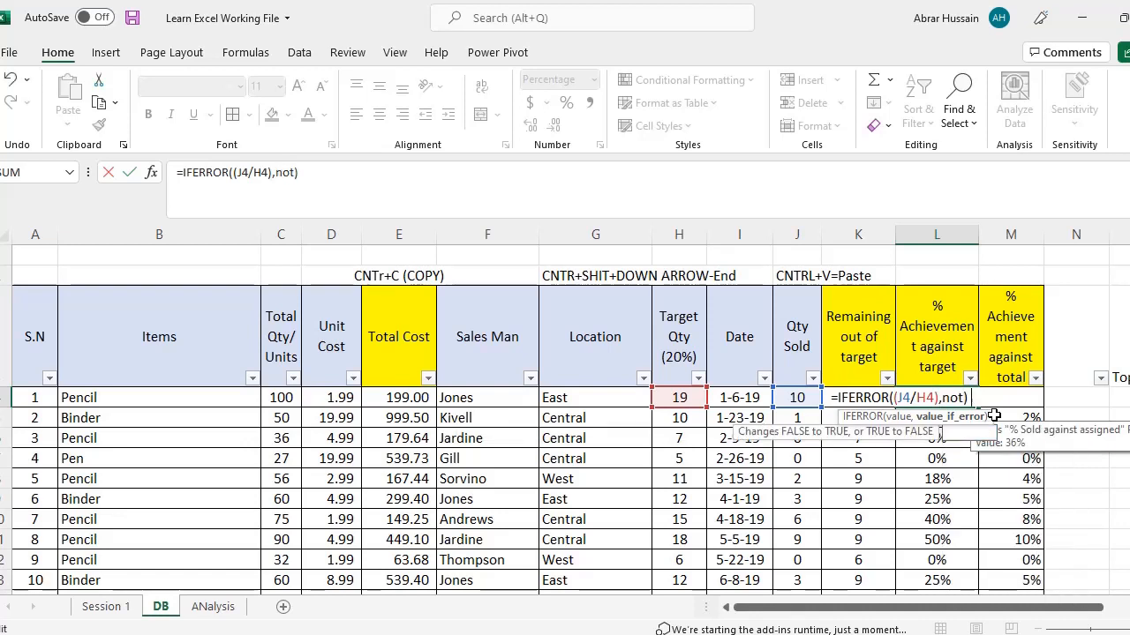
{"action": "key", "text": "BackSpace"}
{"action": "key", "text": "BackSpace"}
{"action": "key", "text": "BackSpace"}
{"action": "key", "text": "BackSpace"}
{"action": "key", "text": "BackSpace"}
{"action": "key", "text": "BackSpace"}
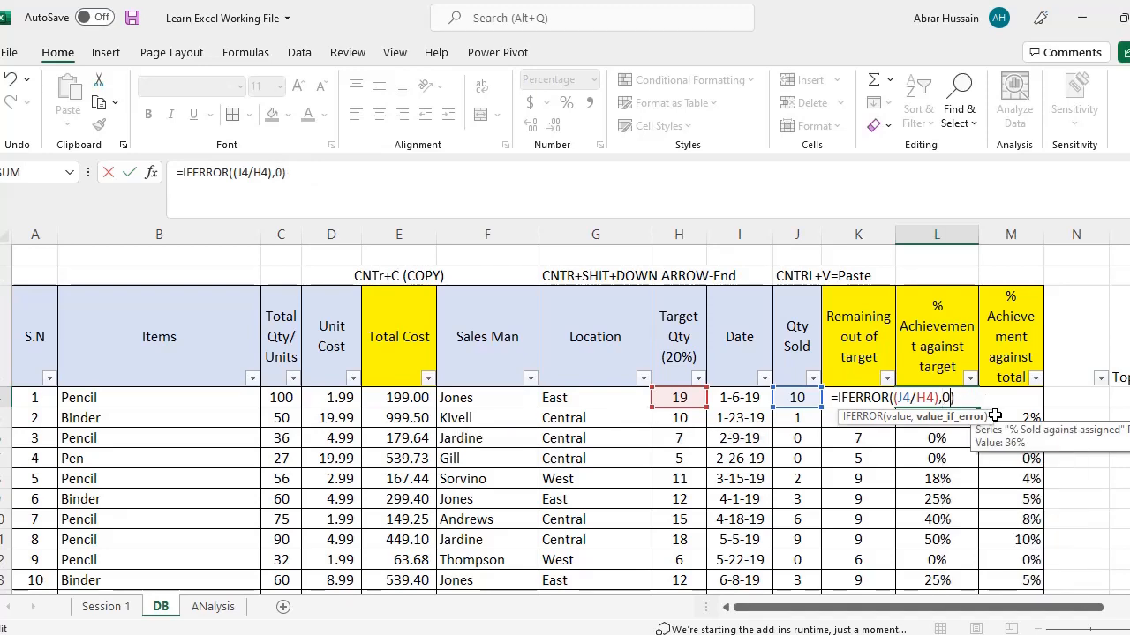
{"action": "type", "text": "0"}
Confirm L4's IFERROR formula and copy it down the % Achievement against target column through L18.
{"action": "key", "text": "ctrl+Return"}
{"action": "key", "text": "ctrl+c"}
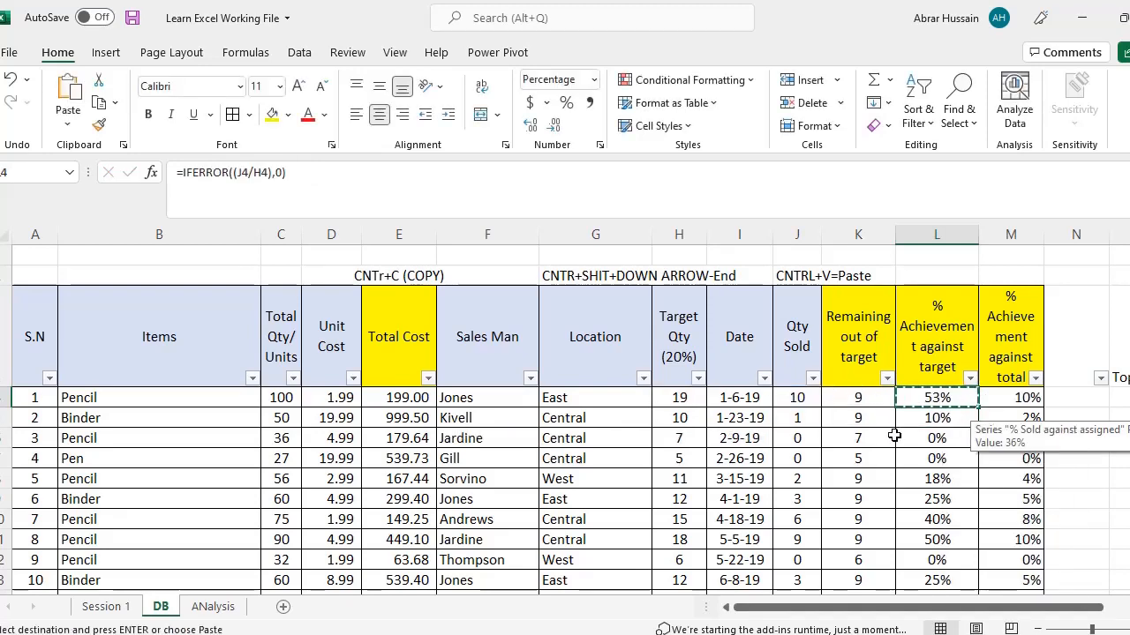
{"action": "scroll", "coordinate": [983, 462], "scroll_direction": "down", "scroll_amount": 2}
{"action": "left_click", "coordinate": [959, 461], "text": "shift"}
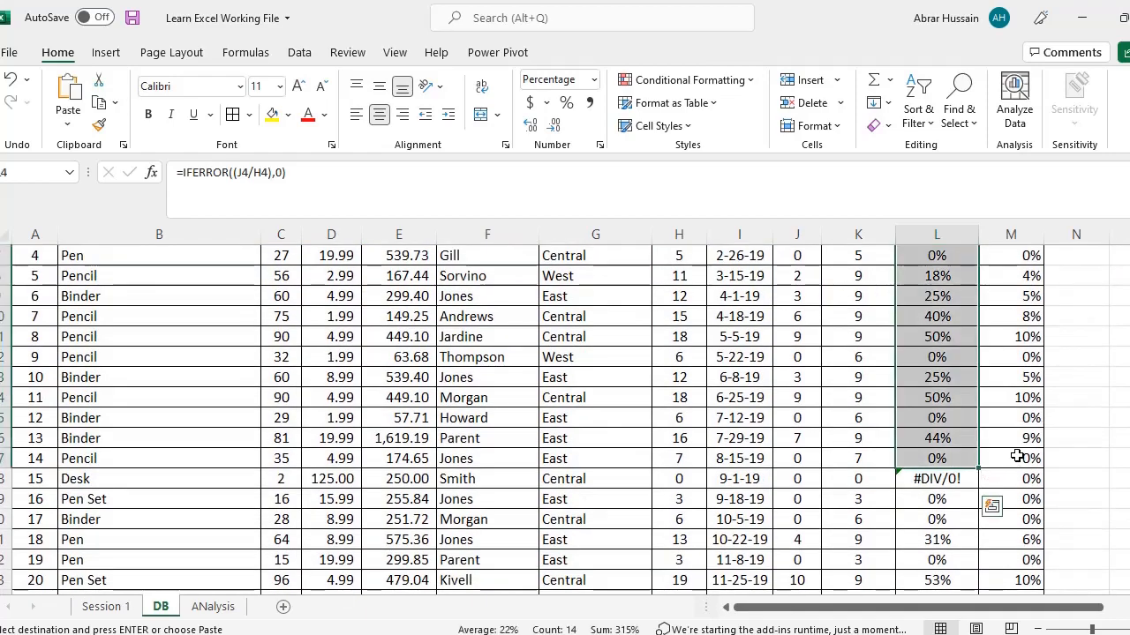
{"action": "key", "text": "ctrl+v"}
{"action": "scroll", "coordinate": [989, 406], "scroll_direction": "down", "scroll_amount": 3}
{"action": "left_click", "coordinate": [957, 356]}
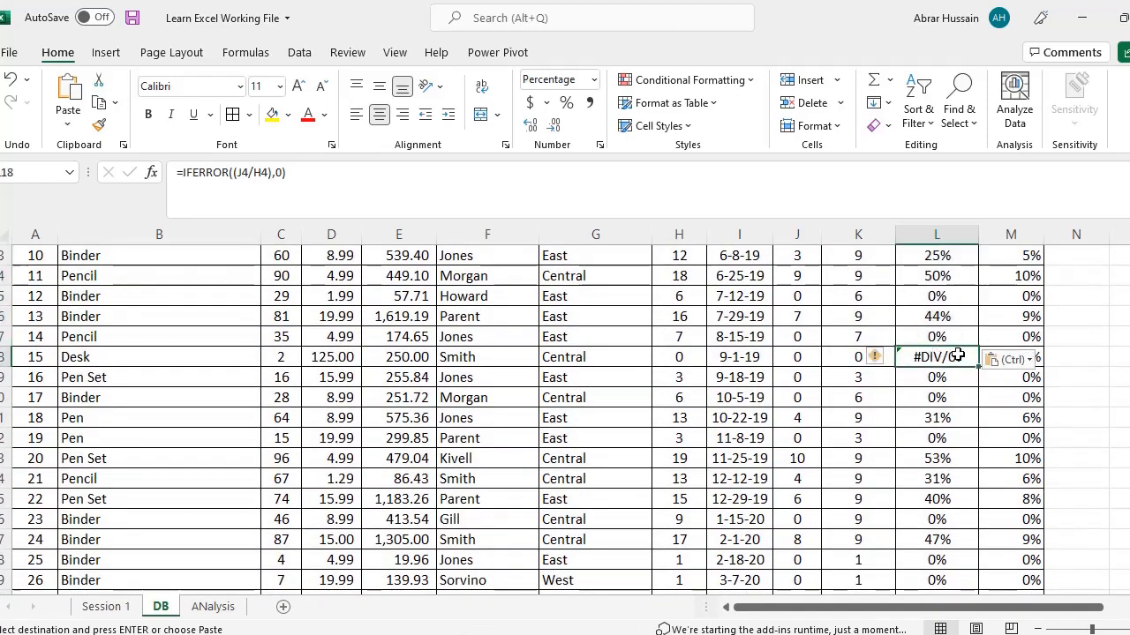
{"action": "key", "text": "ctrl+v"}
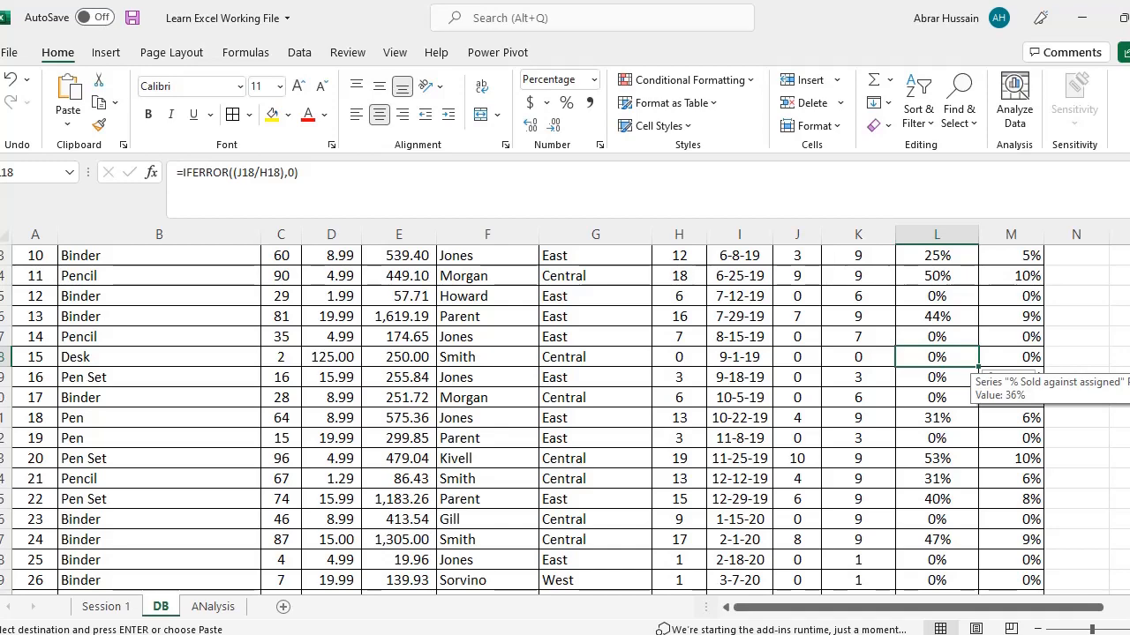
Copy the IFERROR formula from L18 down to the last row of the % Achievement against target column.
{"action": "key", "text": "ctrl+c"}
{"action": "key", "text": "ctrl+shift+Down"}
{"action": "key", "text": "ctrl+v"}
{"action": "key", "text": "ctrl+Up"}
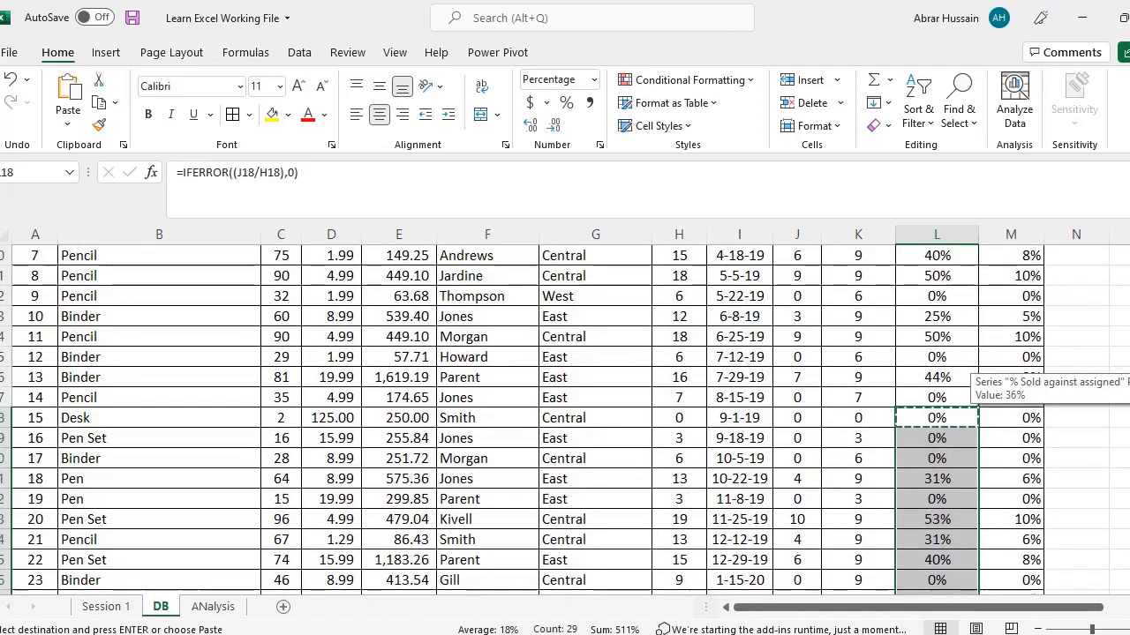
Check the cell references of the IFERROR formulas in the first rows of the % Achievement against target column.
{"action": "key", "text": "Down"}
{"action": "key", "text": "Down"}
{"action": "key", "text": "Down"}
{"action": "key", "text": "Down"}
{"action": "key", "text": "Down"}
{"action": "key", "text": "Up"}
{"action": "key", "text": "F2"}
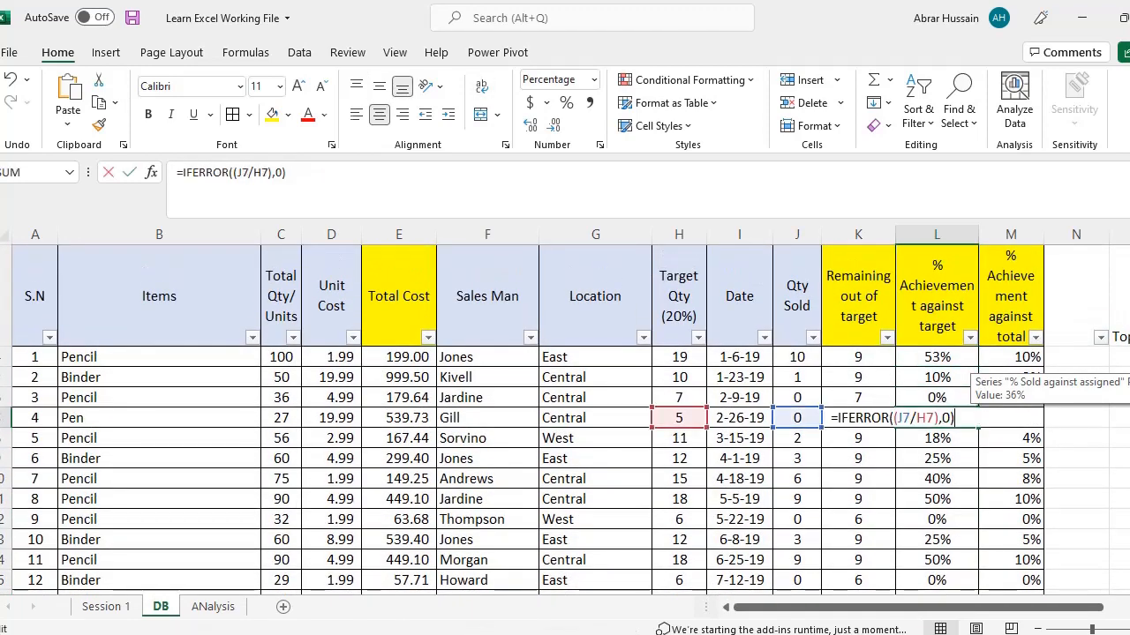
{"action": "key", "text": "Return"}
{"action": "key", "text": "F2"}
{"action": "key", "text": "Return"}
{"action": "key", "text": "F2"}
{"action": "key", "text": "Escape"}
{"action": "key", "text": "Up"}
{"action": "key", "text": "Up"}
{"action": "key", "text": "Up"}
{"action": "key", "text": "Up"}
{"action": "key", "text": "Up"}
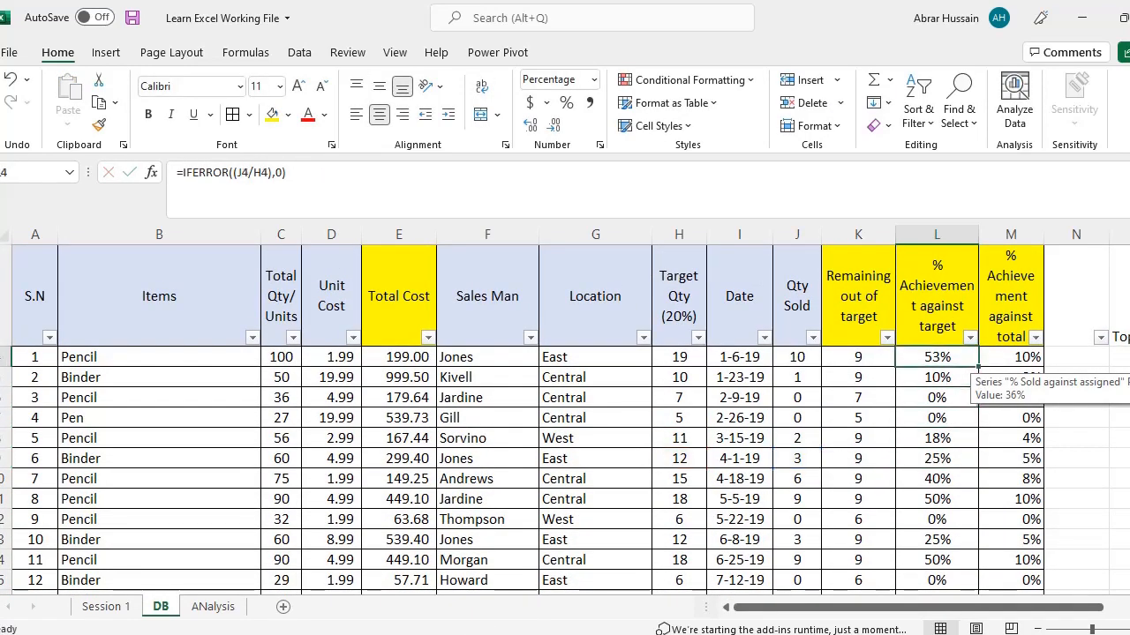
{"action": "key", "text": "F2"}
{"action": "key", "text": "Return"}
{"action": "key", "text": "F2"}
{"action": "key", "text": "Return"}
{"action": "key", "text": "F2"}
{"action": "key", "text": "Return"}
{"action": "key", "text": "Up"}
{"action": "key", "text": "Up"}
{"action": "key", "text": "Up"}
{"action": "key", "text": "Up"}
{"action": "scroll", "coordinate": [309, 412], "scroll_direction": "up", "scroll_amount": 1}
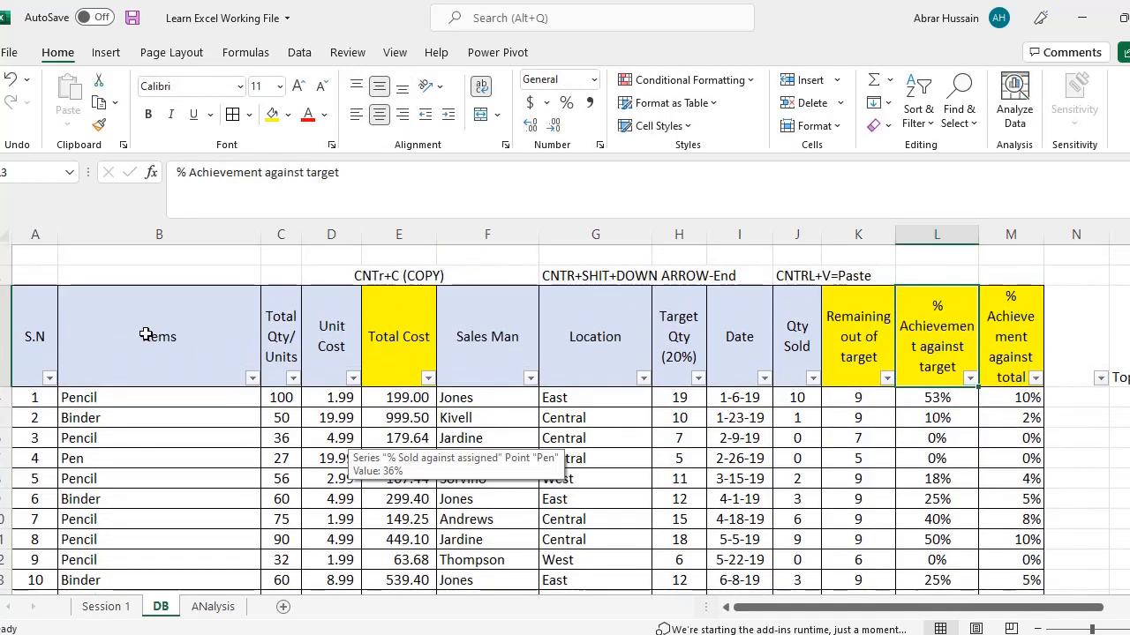
Review the header, values and formulas of the % Achievement against target column across the first items.
{"action": "left_click", "coordinate": [159, 334]}
{"action": "left_click", "coordinate": [940, 398]}
{"action": "left_click", "coordinate": [943, 449]}
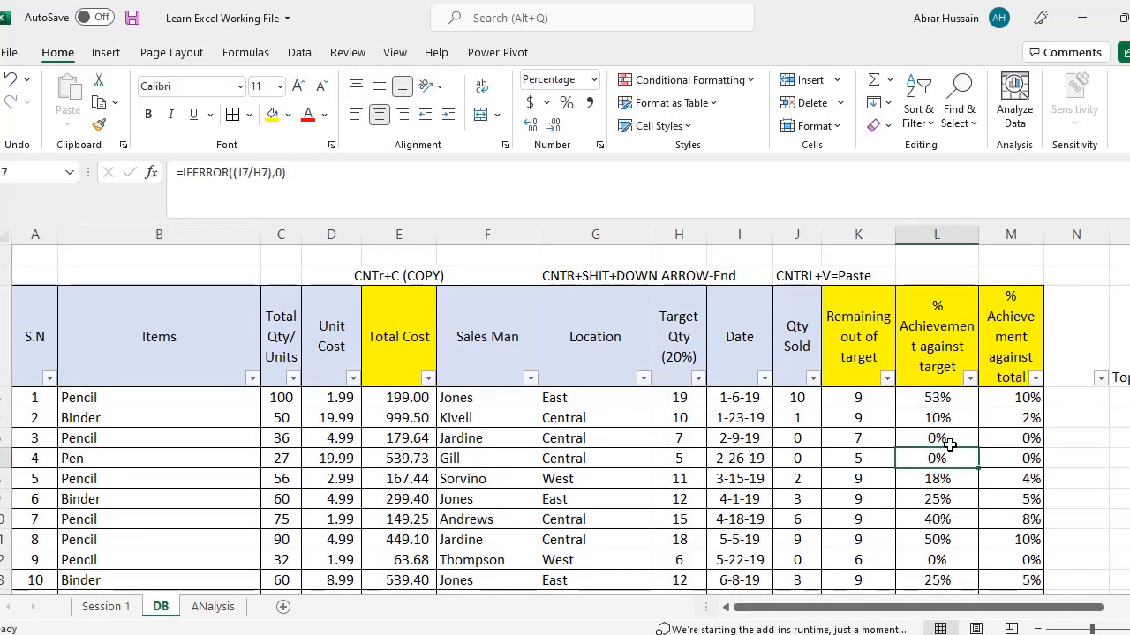
{"action": "left_click", "coordinate": [934, 399]}
{"action": "left_click", "coordinate": [934, 482]}
{"action": "key", "text": "ctrl+Down"}
{"action": "left_click", "coordinate": [932, 484]}
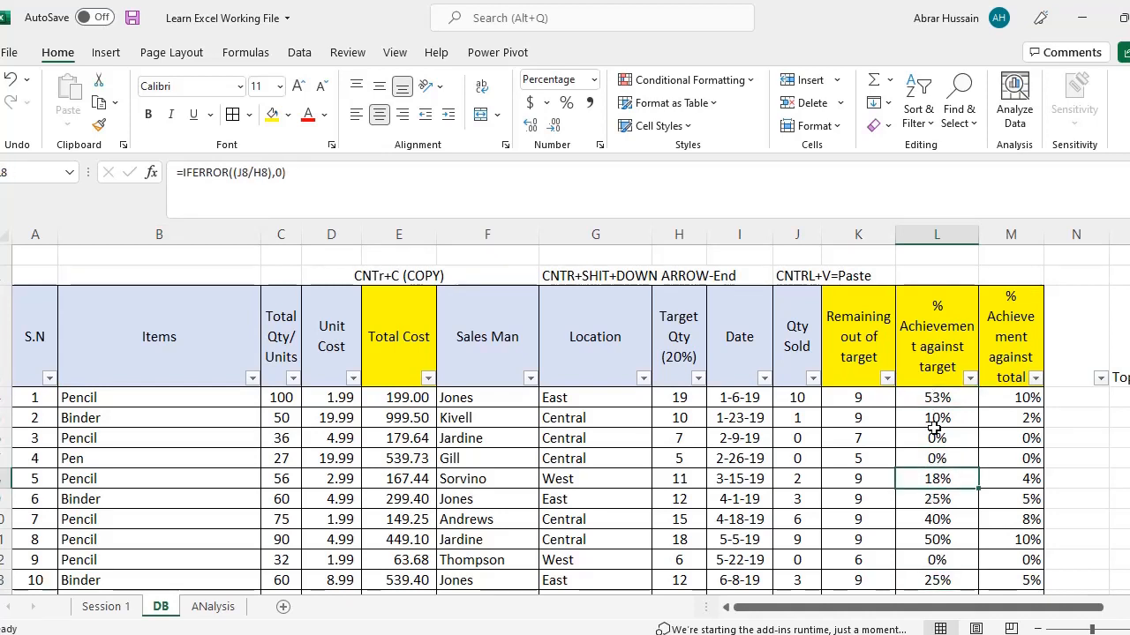
{"action": "left_click", "coordinate": [934, 434]}
{"action": "left_click", "coordinate": [915, 345]}
{"action": "left_click", "coordinate": [927, 440]}
{"action": "left_click", "coordinate": [941, 523]}
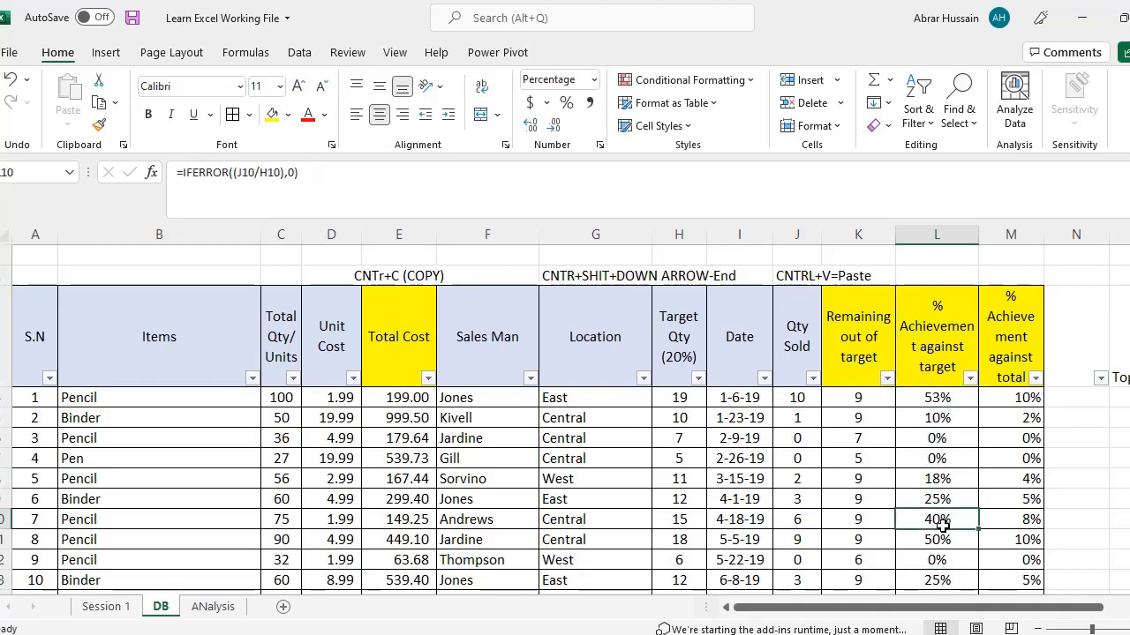
{"action": "left_click", "coordinate": [937, 438]}
{"action": "left_click", "coordinate": [938, 344]}
{"action": "left_click", "coordinate": [938, 437]}
{"action": "left_click", "coordinate": [938, 559]}
{"action": "left_click", "coordinate": [938, 419]}
{"action": "left_click", "coordinate": [925, 394]}
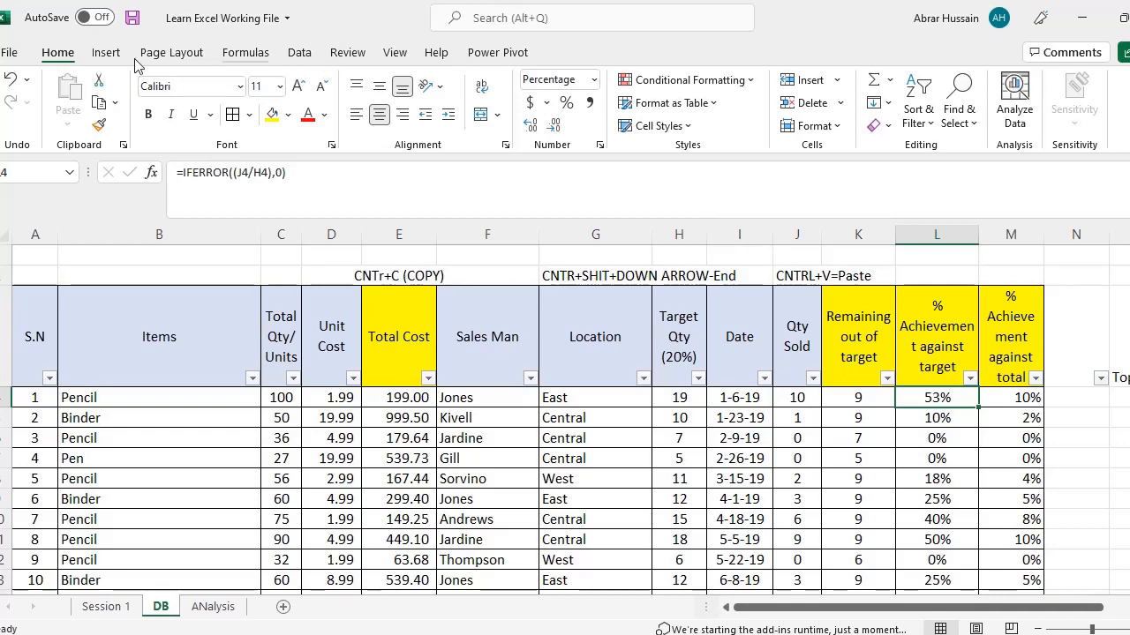
Return to the salesman table on the ANalysis sheet.
{"action": "left_click", "coordinate": [212, 607]}
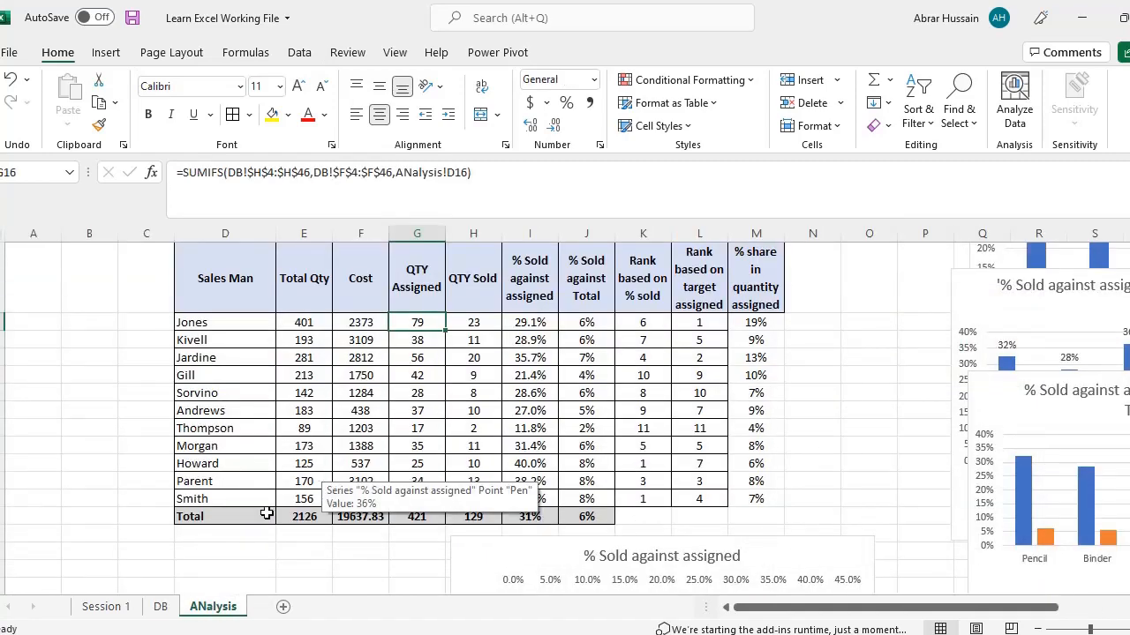
{"action": "left_click", "coordinate": [160, 606]}
{"action": "left_click", "coordinate": [213, 606]}
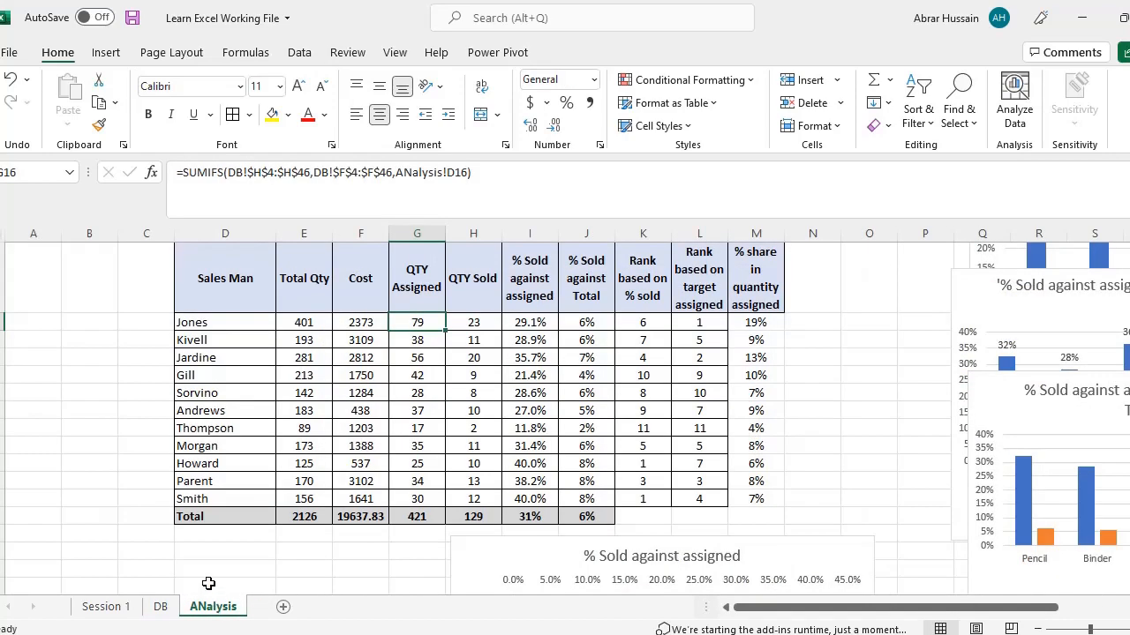
Review the items analysis table, then the DB sheet's column headers from Items to Qty Sold.
{"action": "scroll", "coordinate": [250, 521], "scroll_direction": "up", "scroll_amount": 6}
{"action": "left_click", "coordinate": [233, 323]}
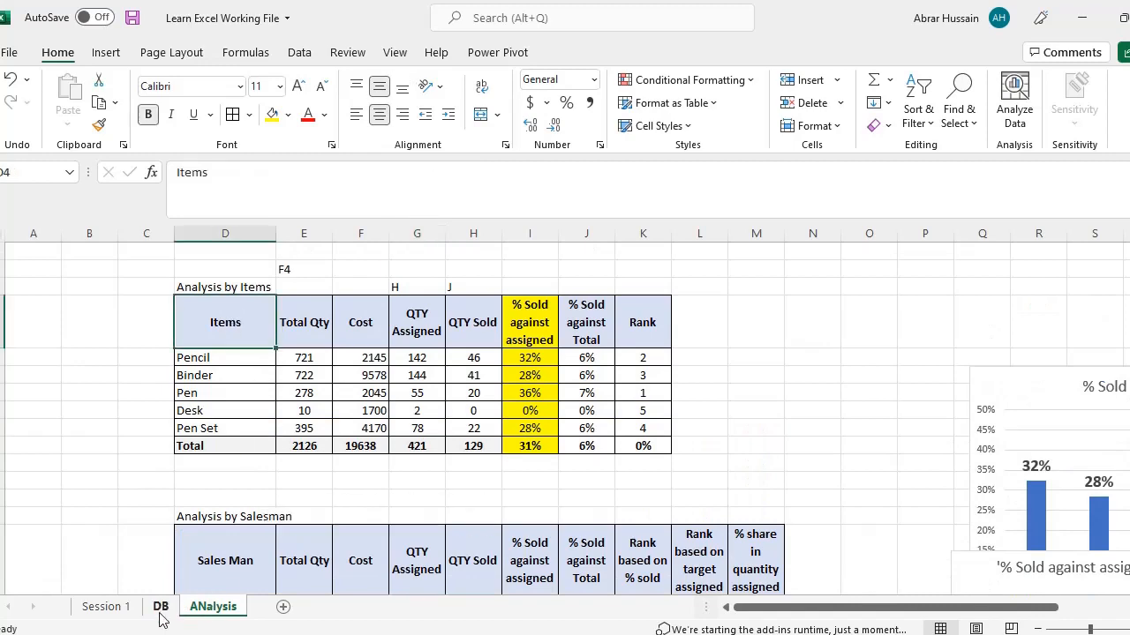
{"action": "left_click", "coordinate": [161, 608]}
{"action": "left_click", "coordinate": [165, 345]}
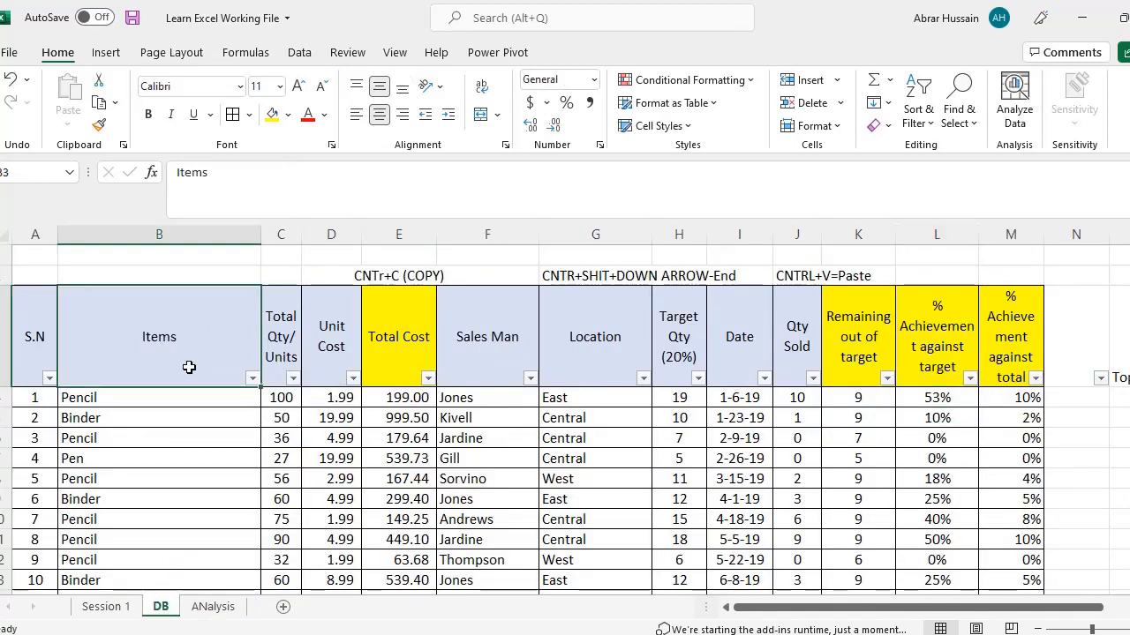
{"action": "left_click", "coordinate": [327, 345]}
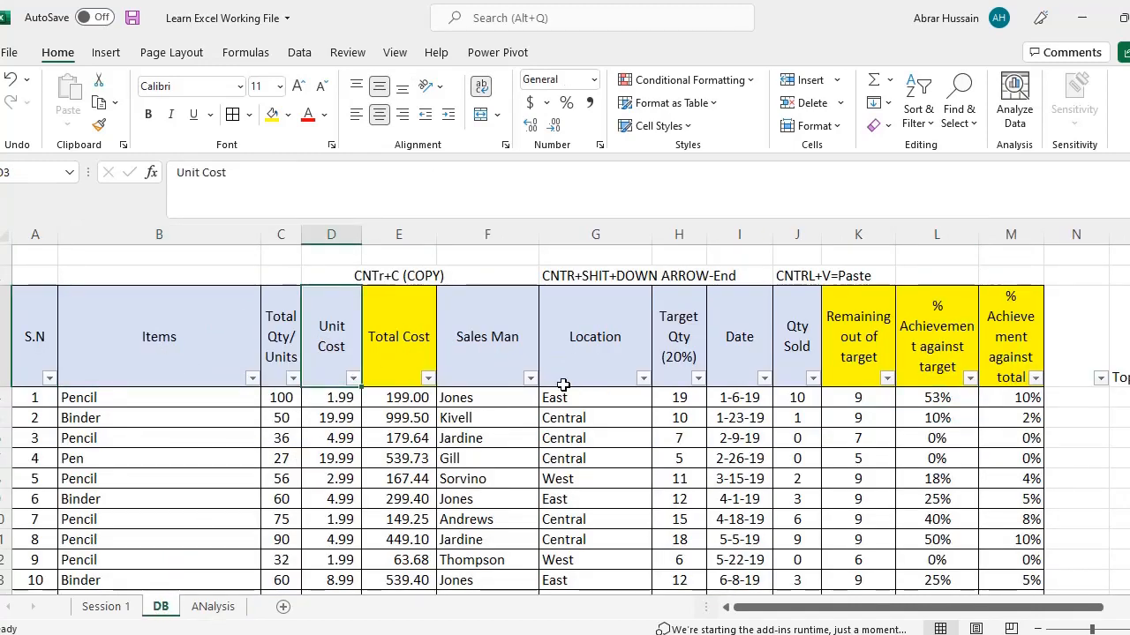
{"action": "left_click", "coordinate": [509, 356]}
{"action": "left_click", "coordinate": [577, 348]}
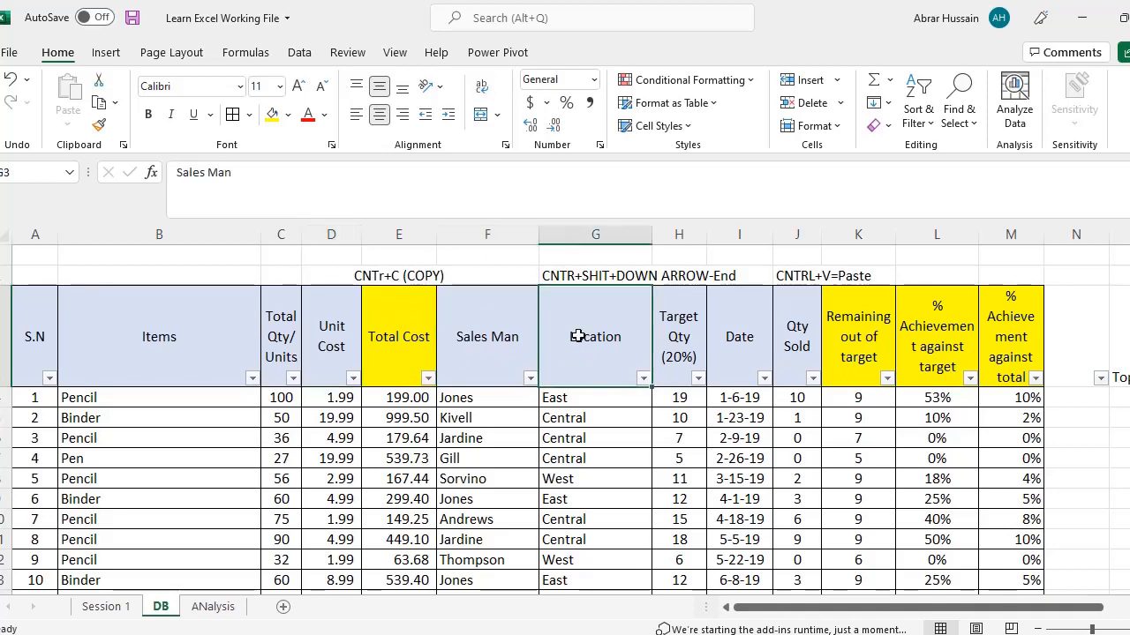
{"action": "left_click", "coordinate": [693, 327]}
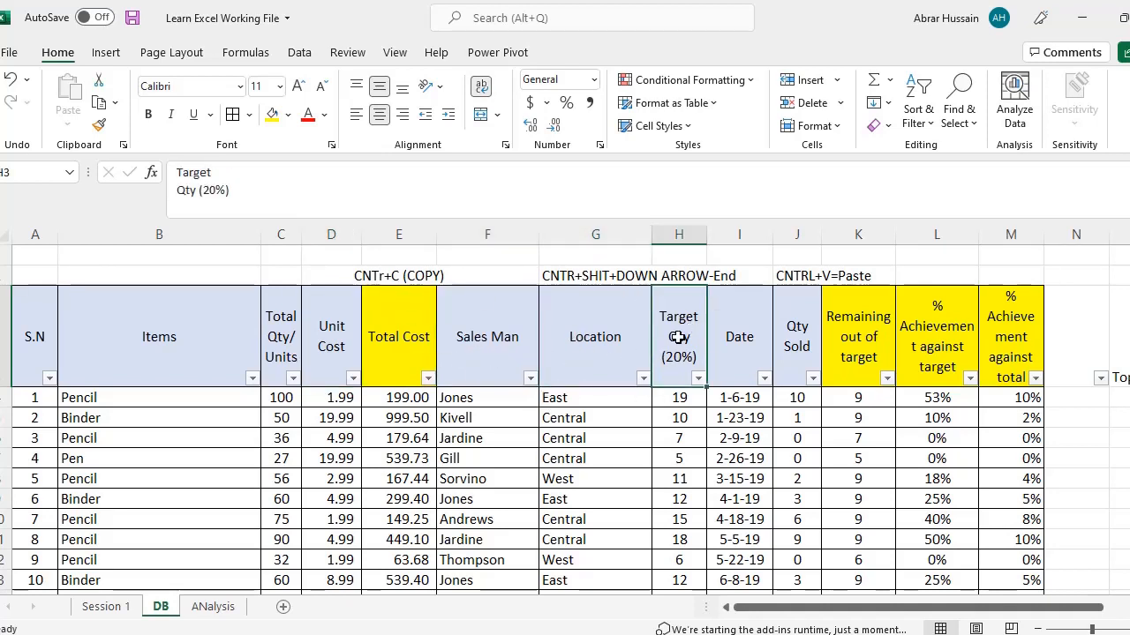
{"action": "left_click", "coordinate": [745, 348]}
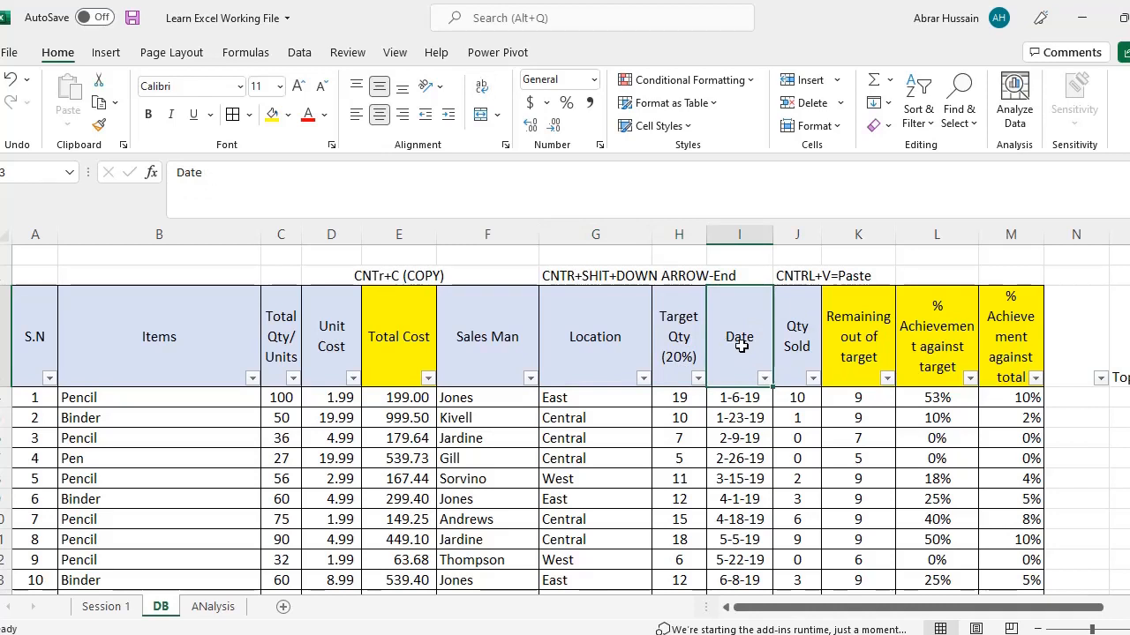
{"action": "left_click", "coordinate": [802, 346]}
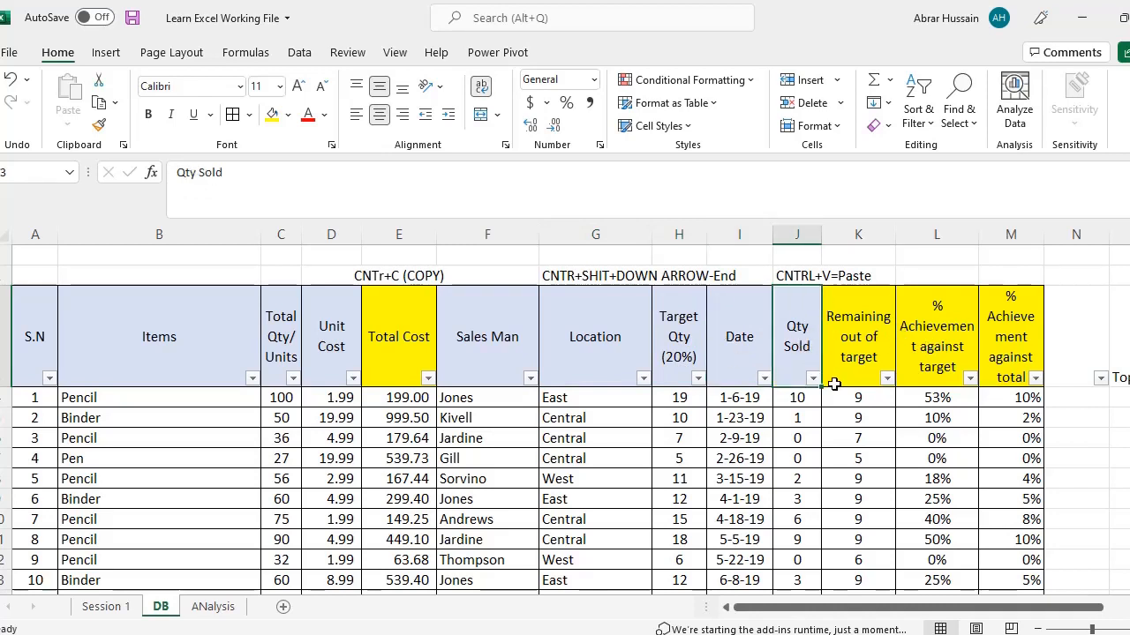
Examine the Date column on the DB sheet, from its header through the first entries and down the records.
{"action": "left_click", "coordinate": [751, 352]}
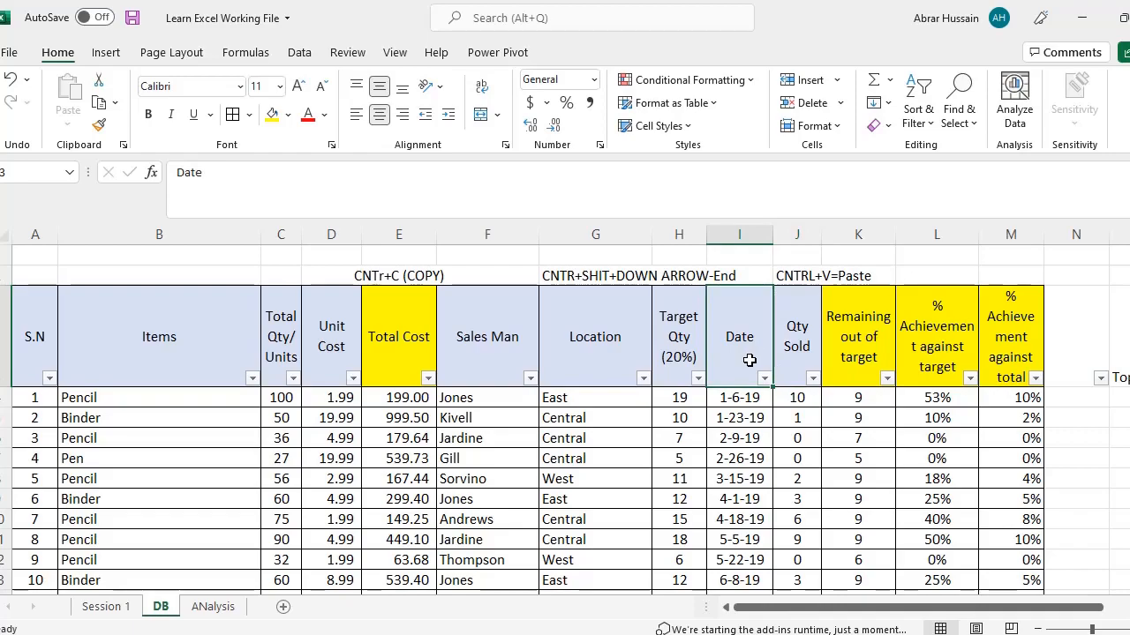
{"action": "scroll", "coordinate": [739, 424], "scroll_direction": "down", "scroll_amount": 3}
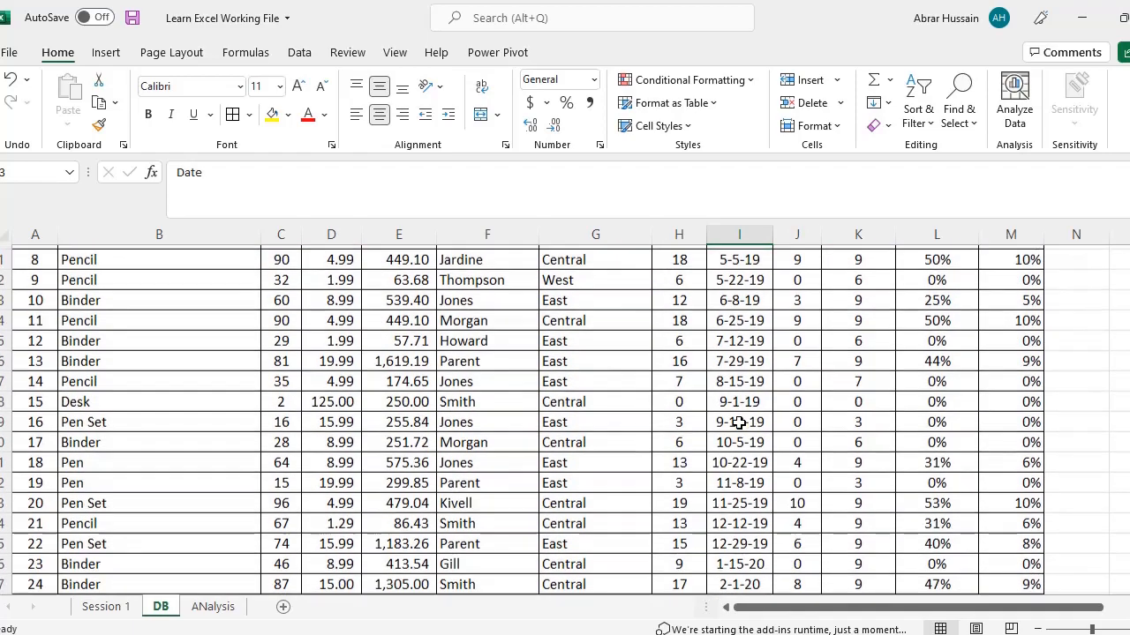
{"action": "scroll", "coordinate": [740, 422], "scroll_direction": "down", "scroll_amount": 4}
{"action": "scroll", "coordinate": [740, 422], "scroll_direction": "up", "scroll_amount": 8}
{"action": "left_click", "coordinate": [736, 394]}
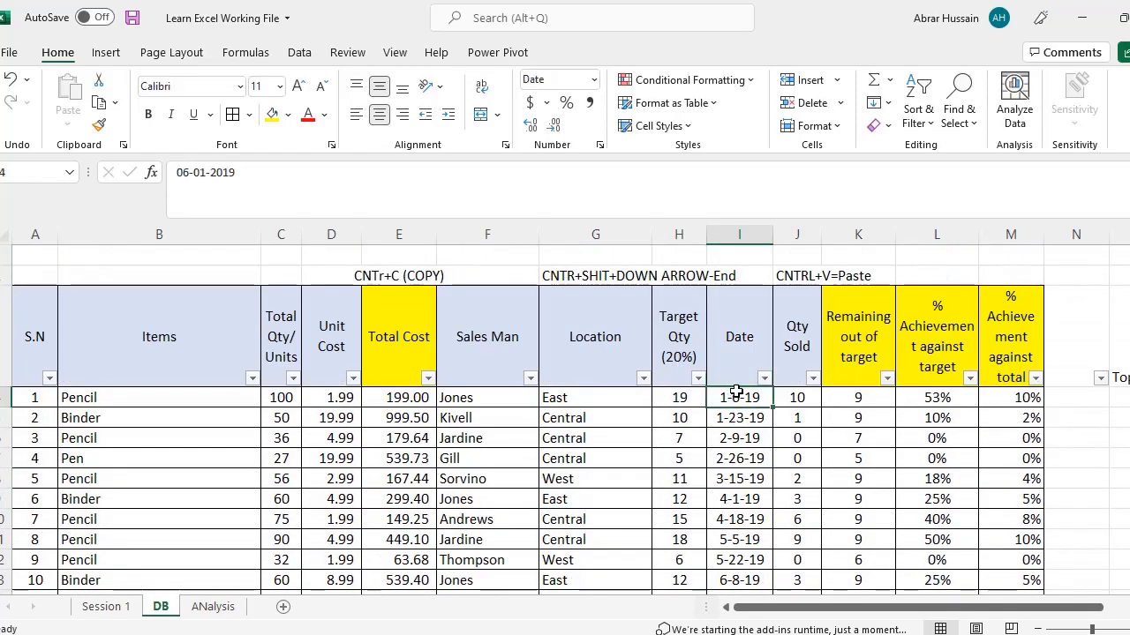
{"action": "left_click", "coordinate": [739, 421]}
{"action": "left_click", "coordinate": [741, 476]}
{"action": "left_click", "coordinate": [741, 402]}
{"action": "left_click", "coordinate": [734, 353]}
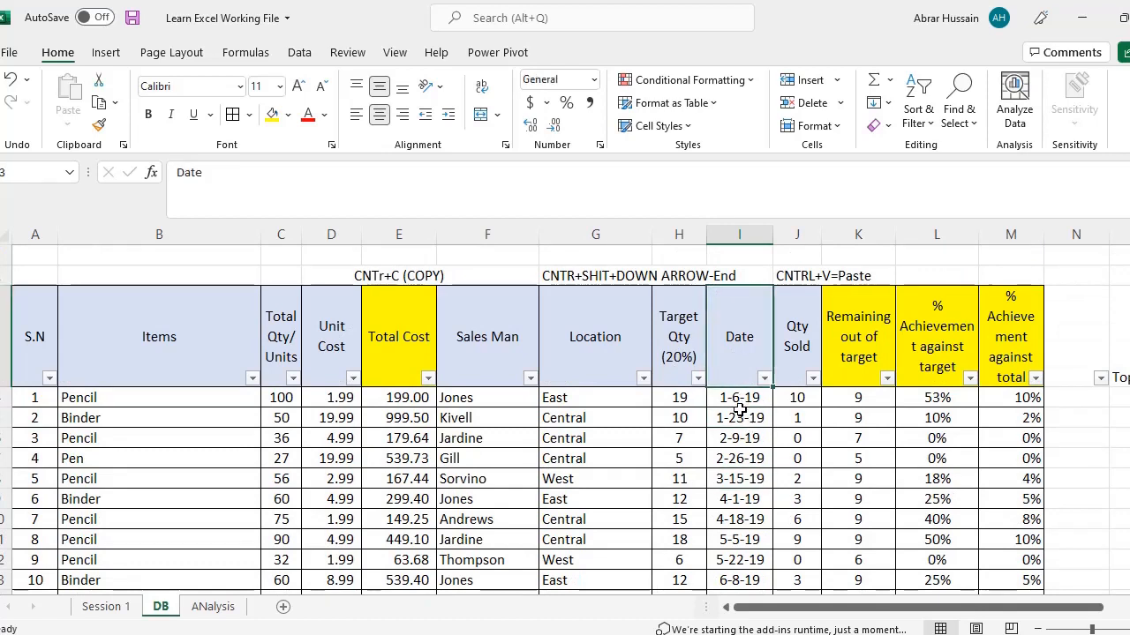
{"action": "left_click", "coordinate": [739, 438]}
{"action": "left_click", "coordinate": [740, 399]}
{"action": "left_click", "coordinate": [734, 346]}
{"action": "left_click", "coordinate": [743, 404]}
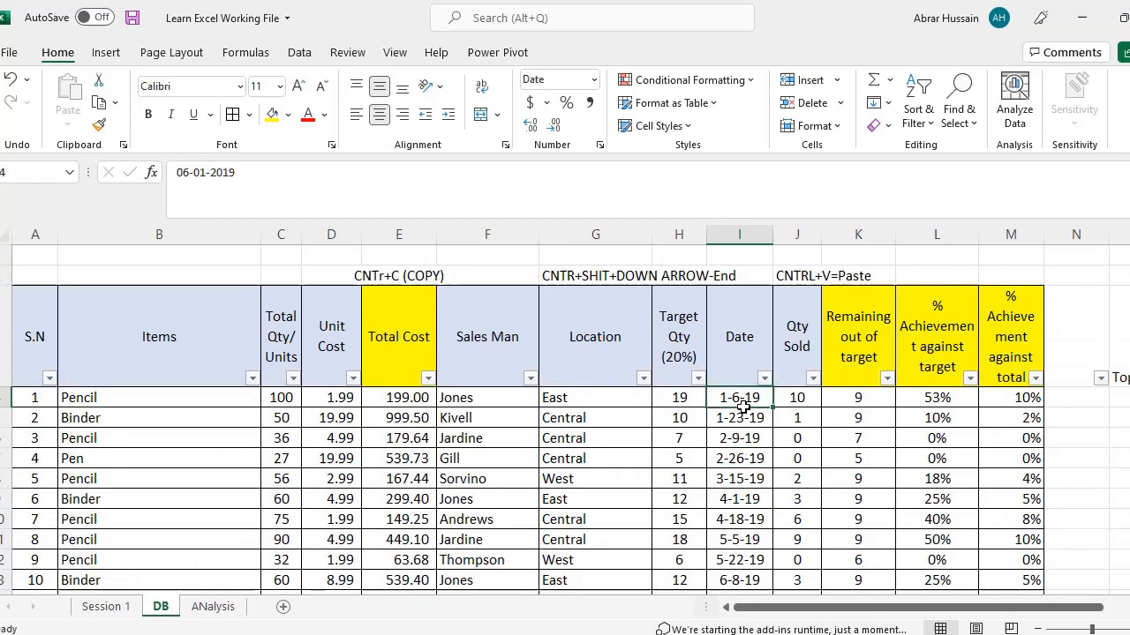
Check which years and months the Date column's filter list contains, leaving the filter unapplied.
{"action": "left_click", "coordinate": [764, 378]}
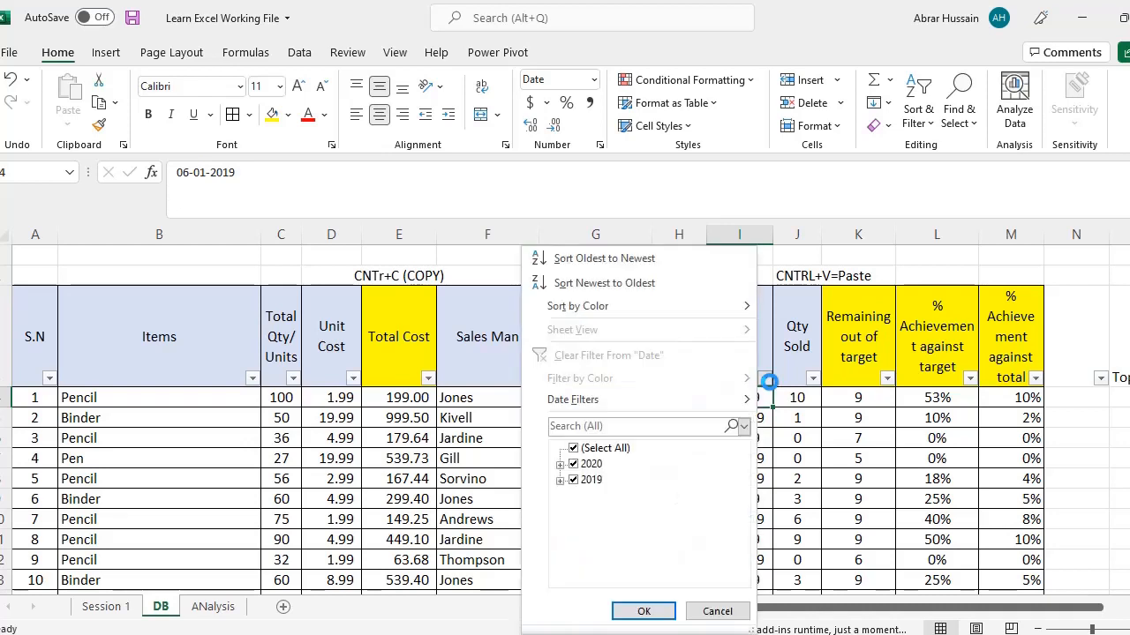
{"action": "left_click", "coordinate": [560, 464]}
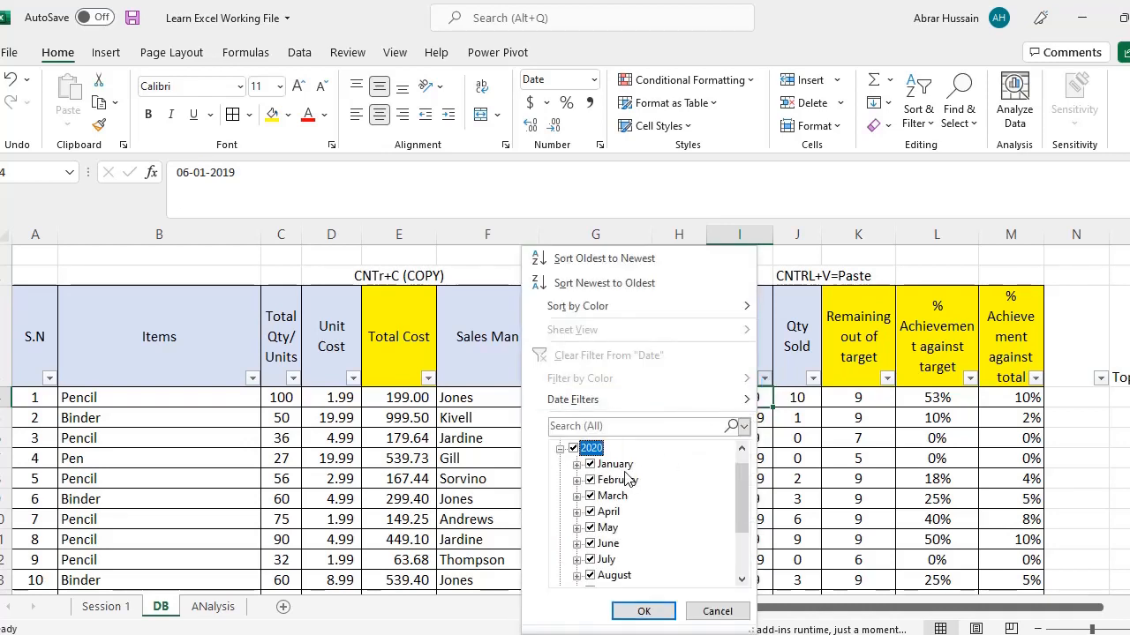
{"action": "scroll", "coordinate": [616, 561], "scroll_direction": "down", "scroll_amount": 2}
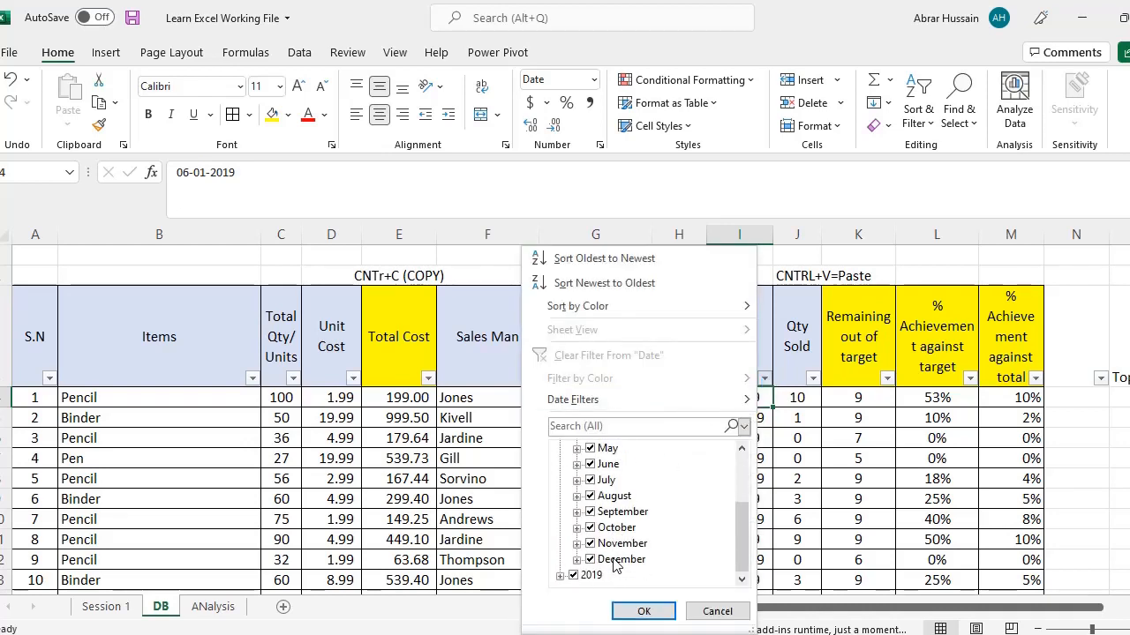
{"action": "left_click", "coordinate": [560, 578]}
{"action": "scroll", "coordinate": [652, 526], "scroll_direction": "down", "scroll_amount": 2}
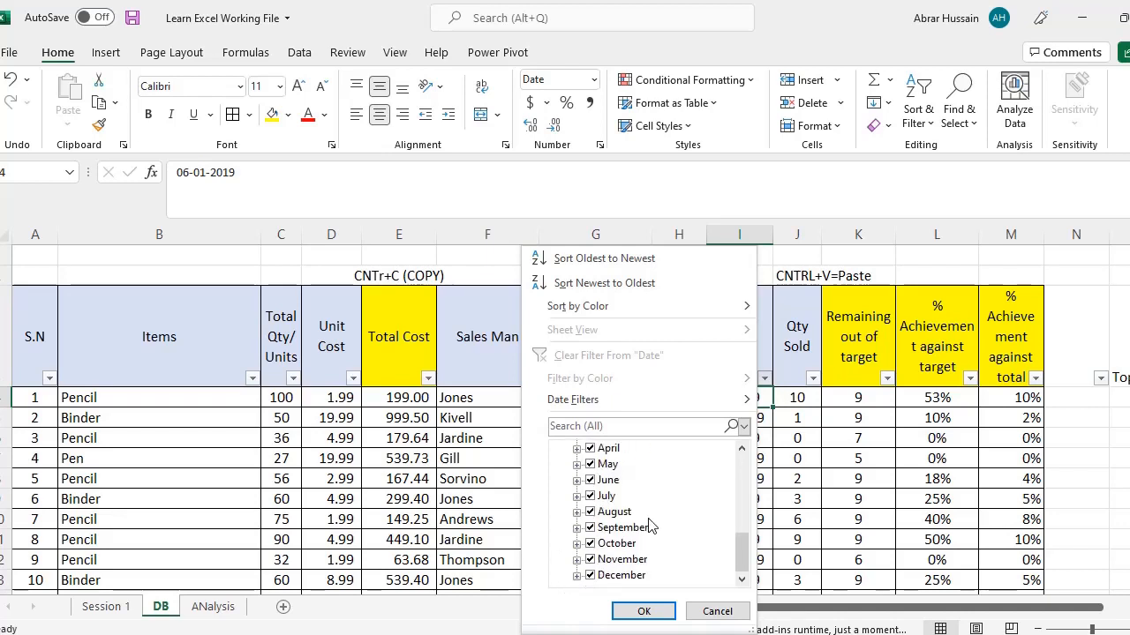
{"action": "scroll", "coordinate": [651, 526], "scroll_direction": "up", "scroll_amount": 6}
{"action": "left_click", "coordinate": [718, 612]}
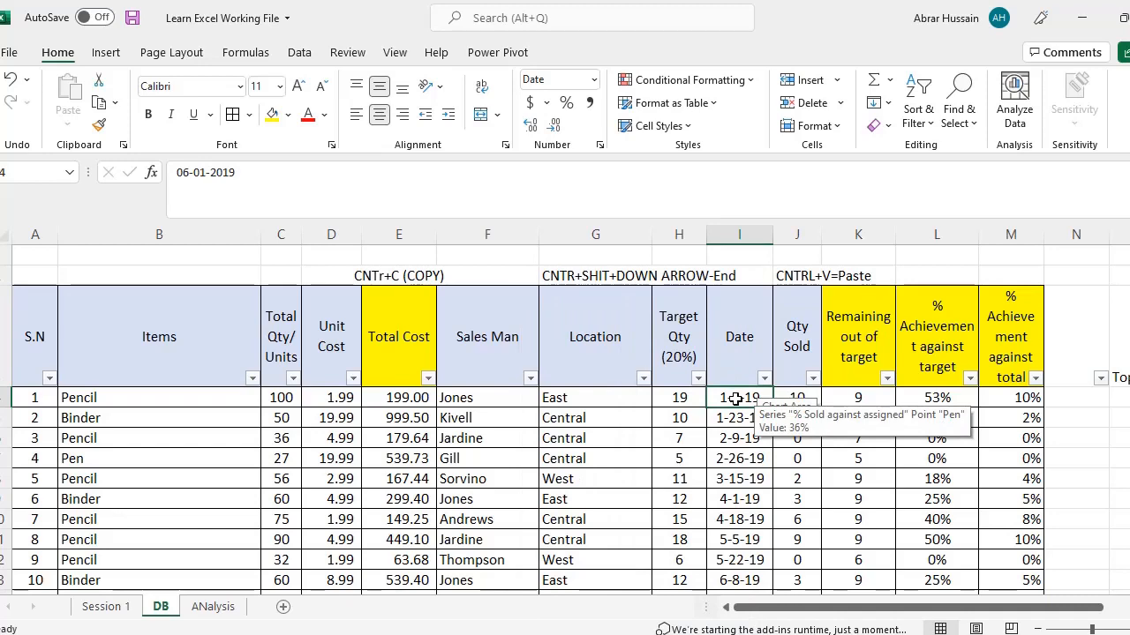
Enter the heading "By Date" in cell D63 of the ANalysis sheet, below the salesman tables.
{"action": "left_click", "coordinate": [205, 608]}
{"action": "scroll", "coordinate": [223, 381], "scroll_direction": "down", "scroll_amount": 20}
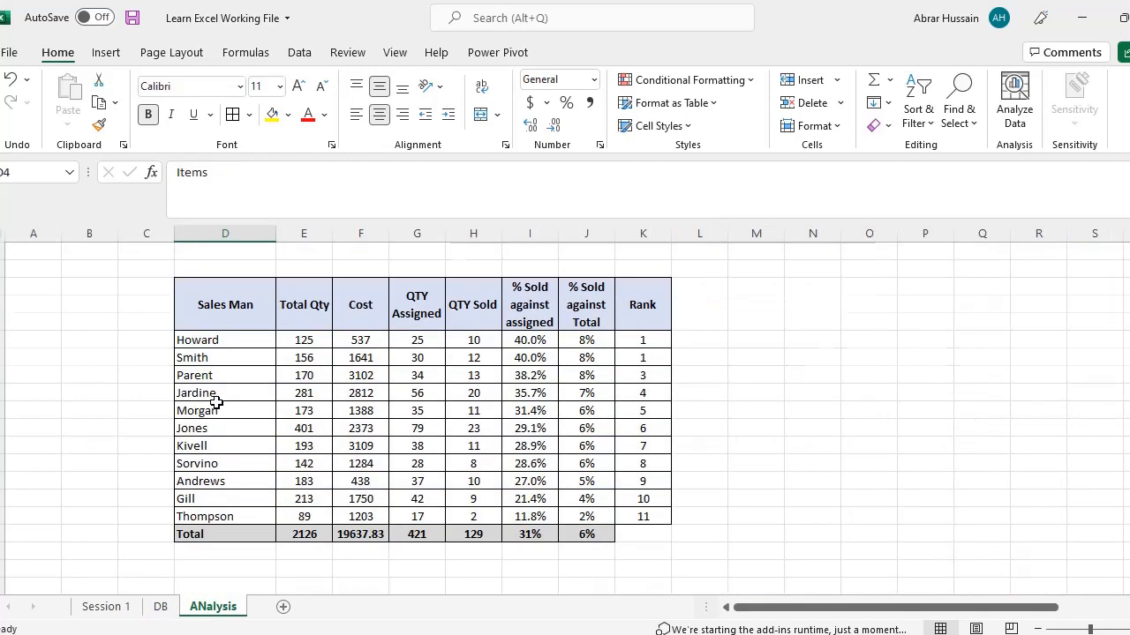
{"action": "left_click", "coordinate": [219, 288]}
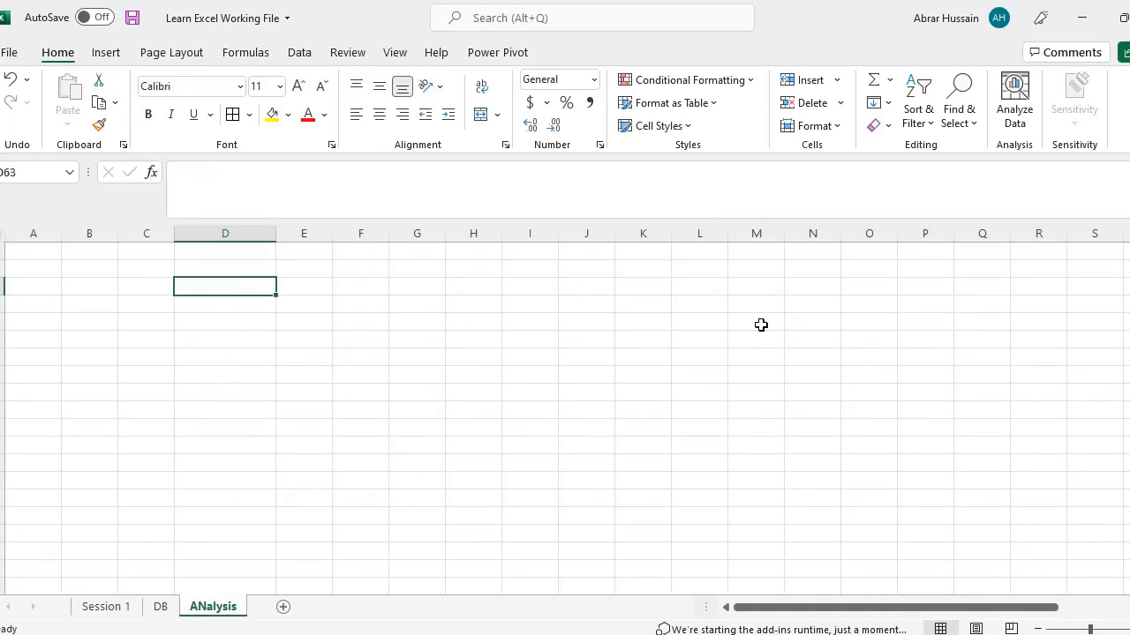
{"action": "type", "text": "By Date"}
{"action": "key", "text": "Return"}
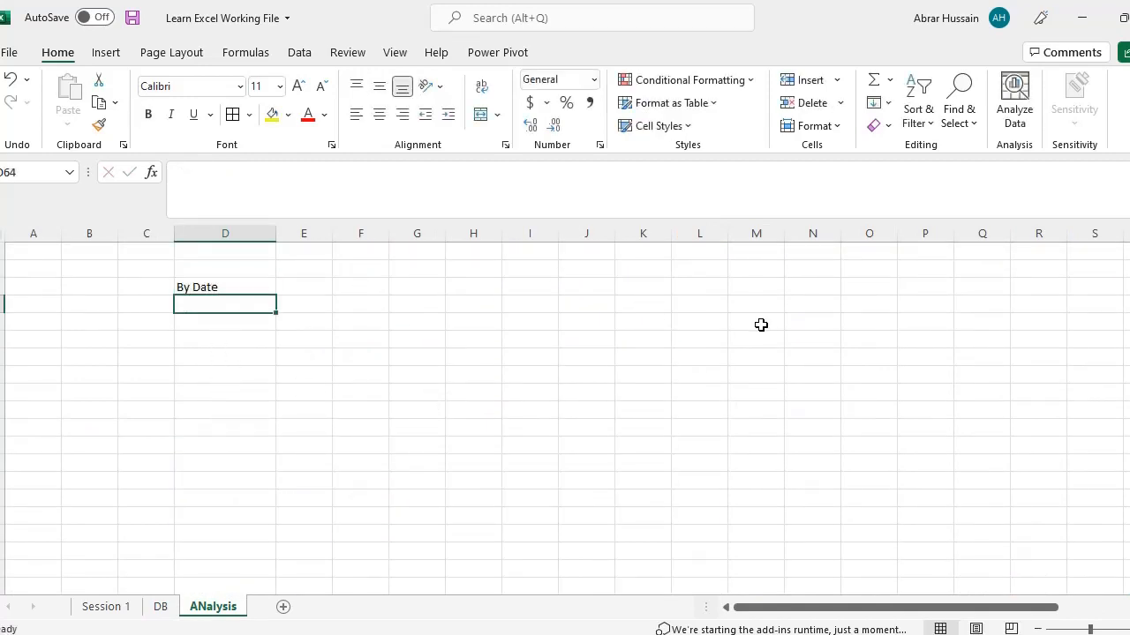
Enter the date 1 jan 2019 in the cell directly below the By Date heading.
{"action": "type", "text": "1"}
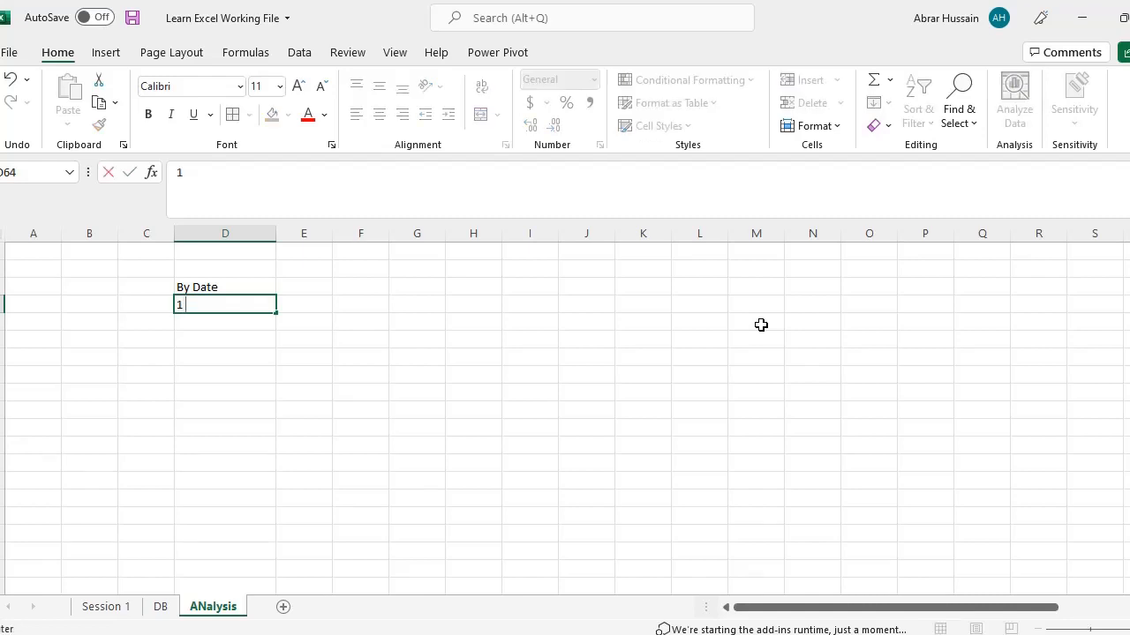
{"action": "type", "text": " jan 2019"}
{"action": "key", "text": "Return"}
Recheck the months listed under 2019 and 2020 in the DB sheet's Date filter, cancelling without applying a selection.
{"action": "left_click", "coordinate": [160, 606]}
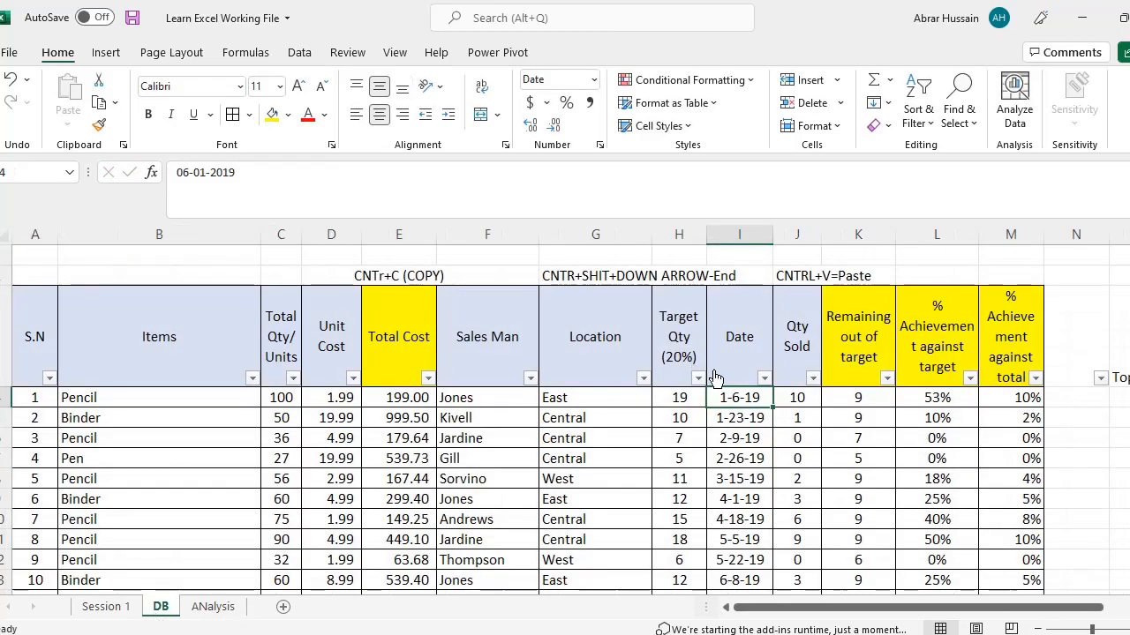
{"action": "left_click", "coordinate": [762, 378]}
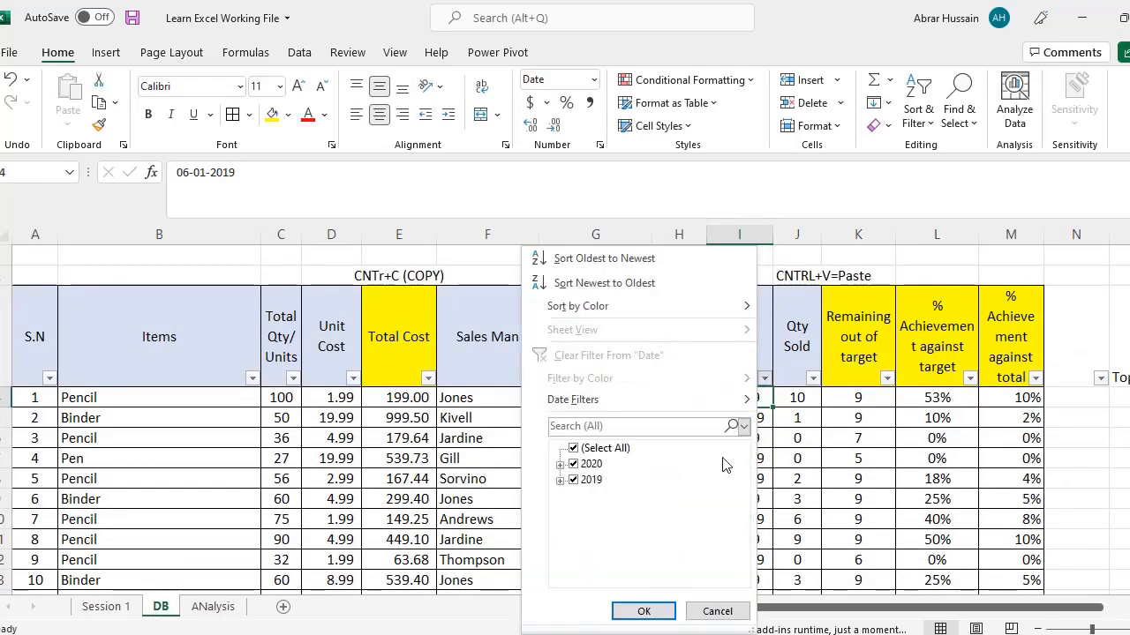
{"action": "left_click", "coordinate": [589, 450]}
{"action": "left_click", "coordinate": [560, 481]}
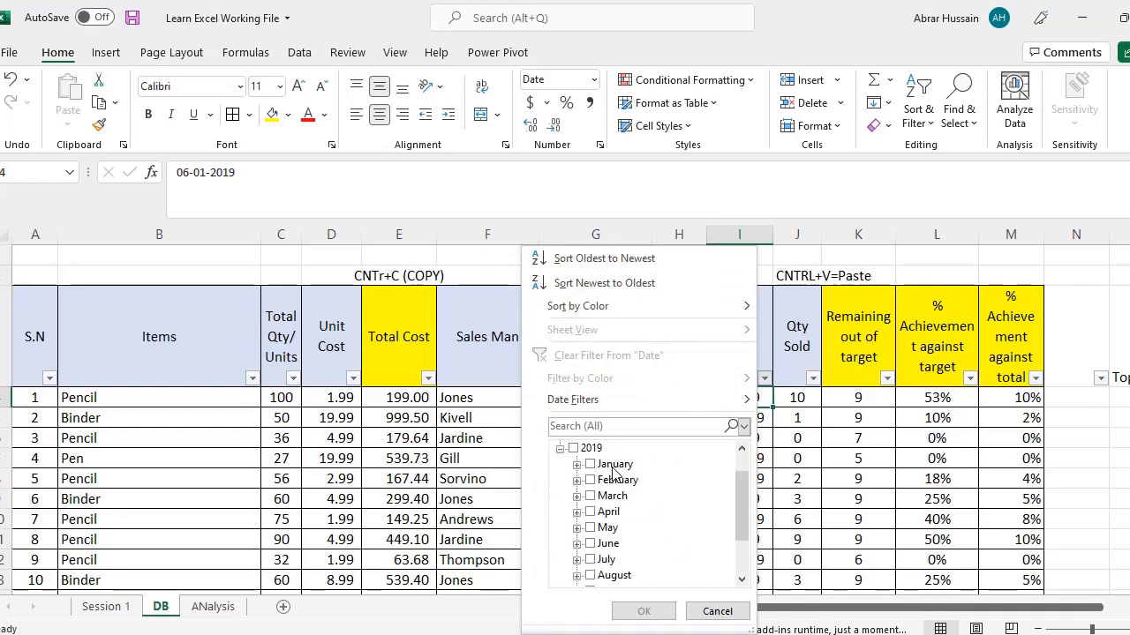
{"action": "scroll", "coordinate": [613, 565], "scroll_direction": "down", "scroll_amount": 2}
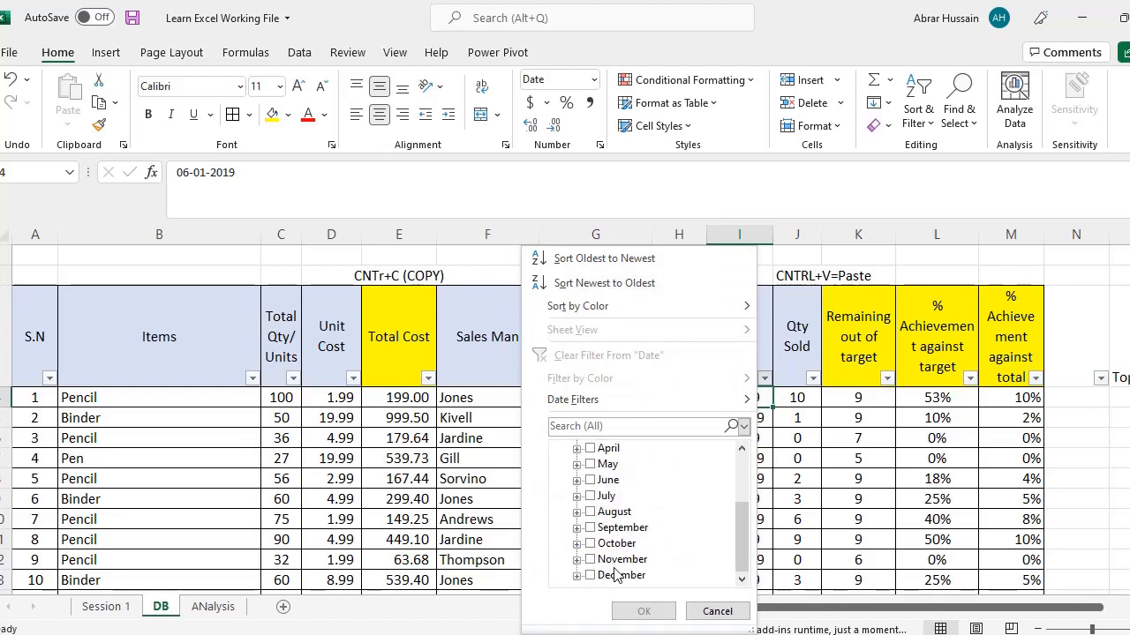
{"action": "scroll", "coordinate": [605, 569], "scroll_direction": "up", "scroll_amount": 3}
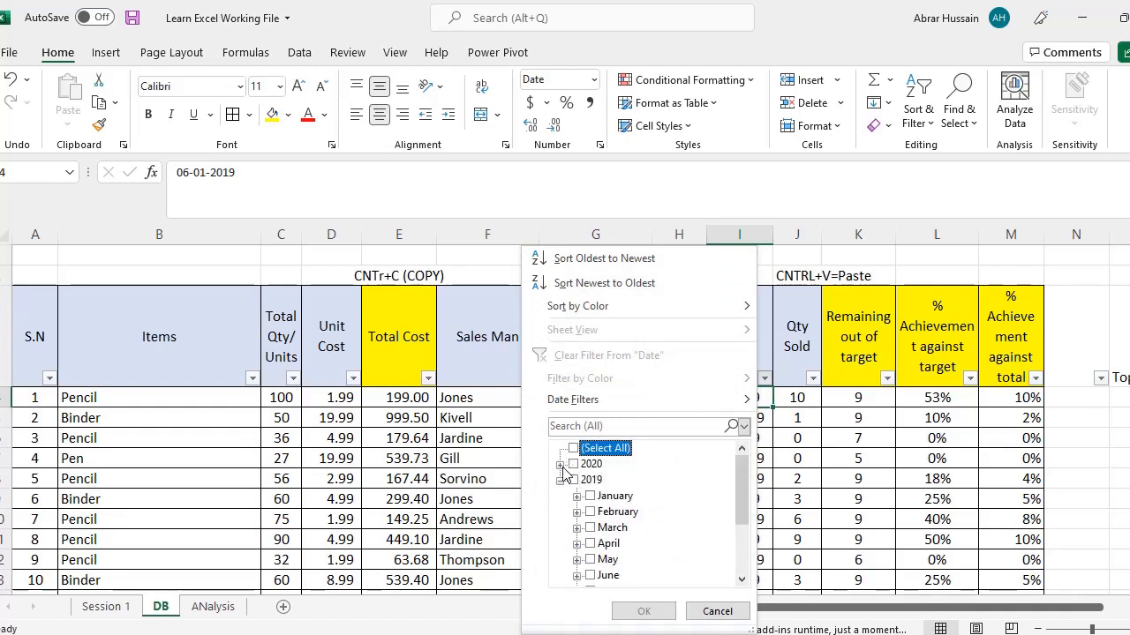
{"action": "left_click", "coordinate": [559, 464]}
{"action": "scroll", "coordinate": [649, 514], "scroll_direction": "down", "scroll_amount": 5}
{"action": "scroll", "coordinate": [647, 510], "scroll_direction": "up", "scroll_amount": 1}
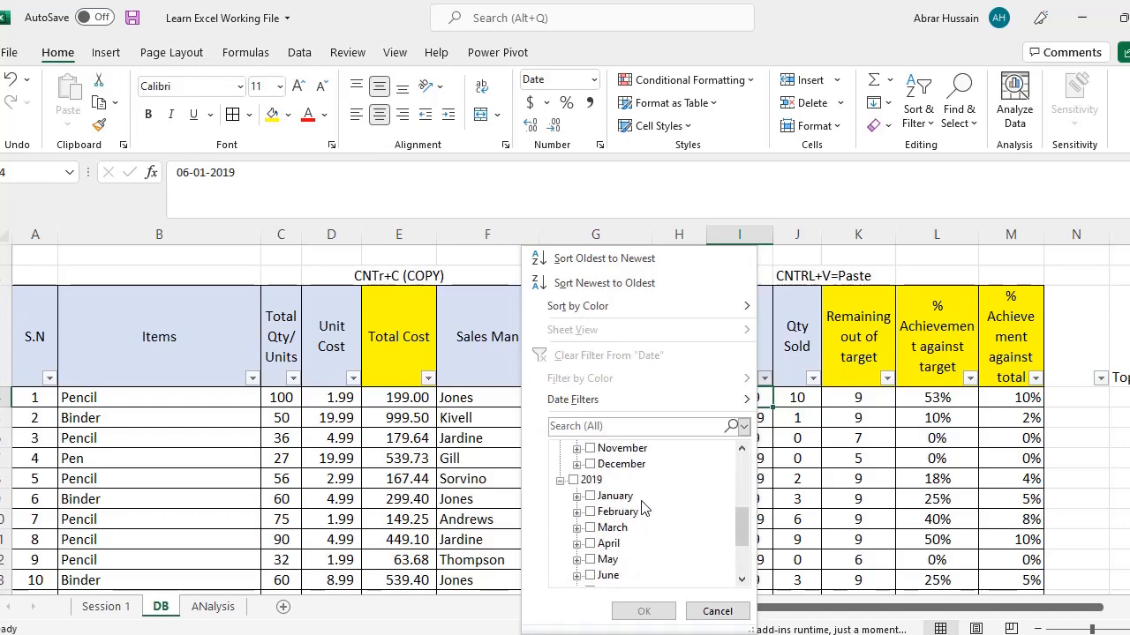
{"action": "left_click", "coordinate": [718, 611]}
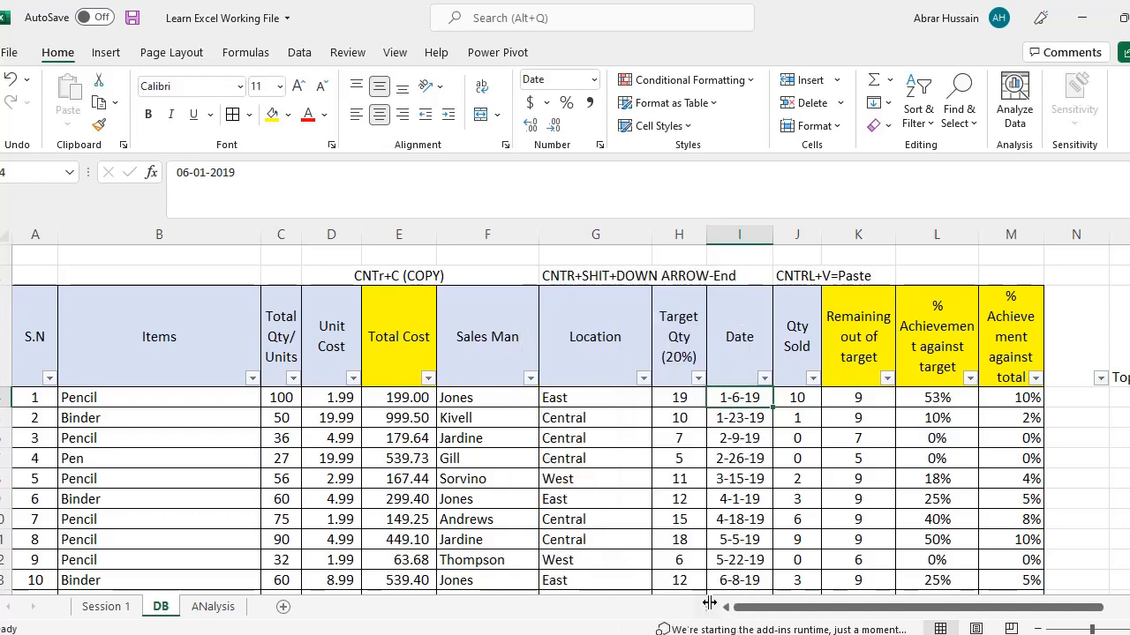
Fill the date series on the ANalysis sheet from 01-Jan-19 in D64 down to 12-Jan-19.
{"action": "left_click", "coordinate": [212, 607]}
{"action": "left_click", "coordinate": [228, 305]}
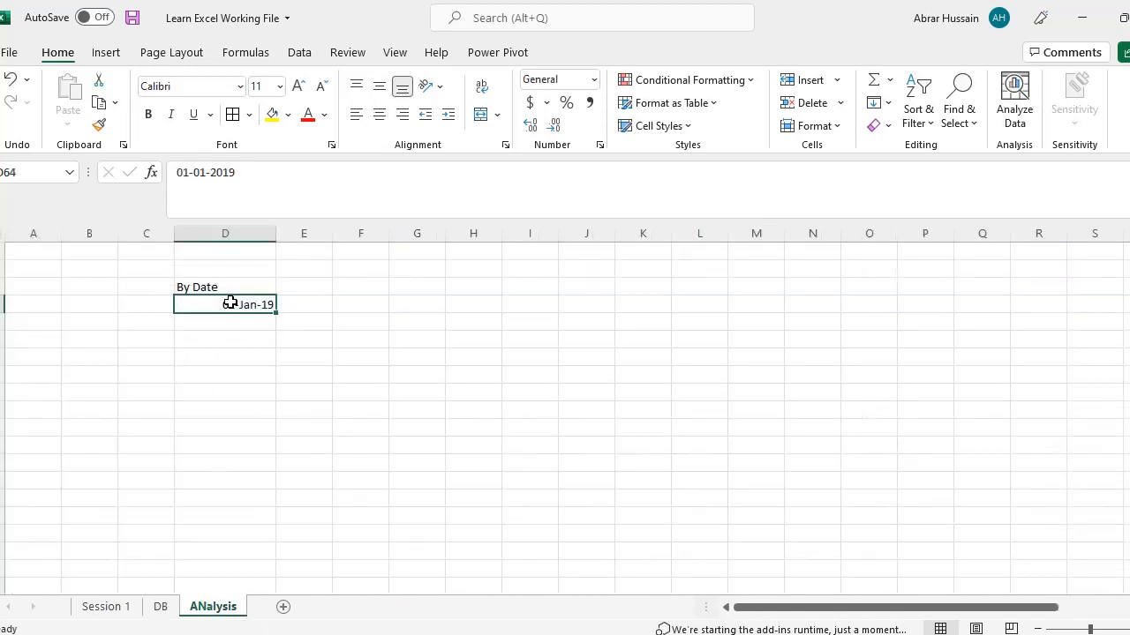
{"action": "left_click_drag", "start_coordinate": [273, 316], "coordinate": [274, 503]}
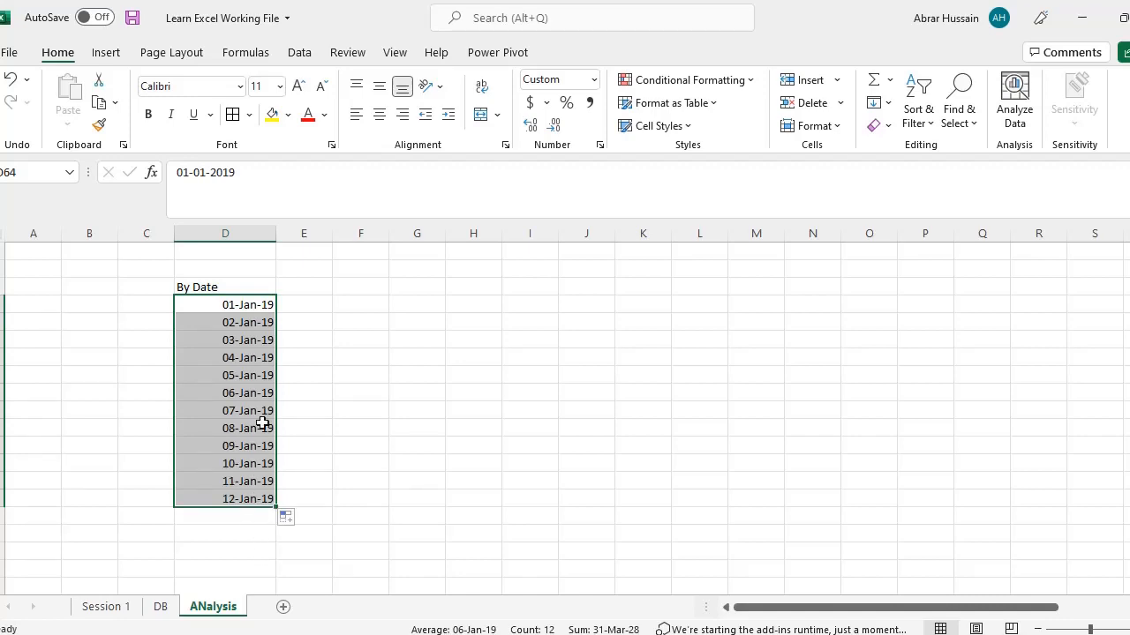
Change the heading in D63 to "By Month" and clear all the dates below it.
{"action": "left_click", "coordinate": [232, 287]}
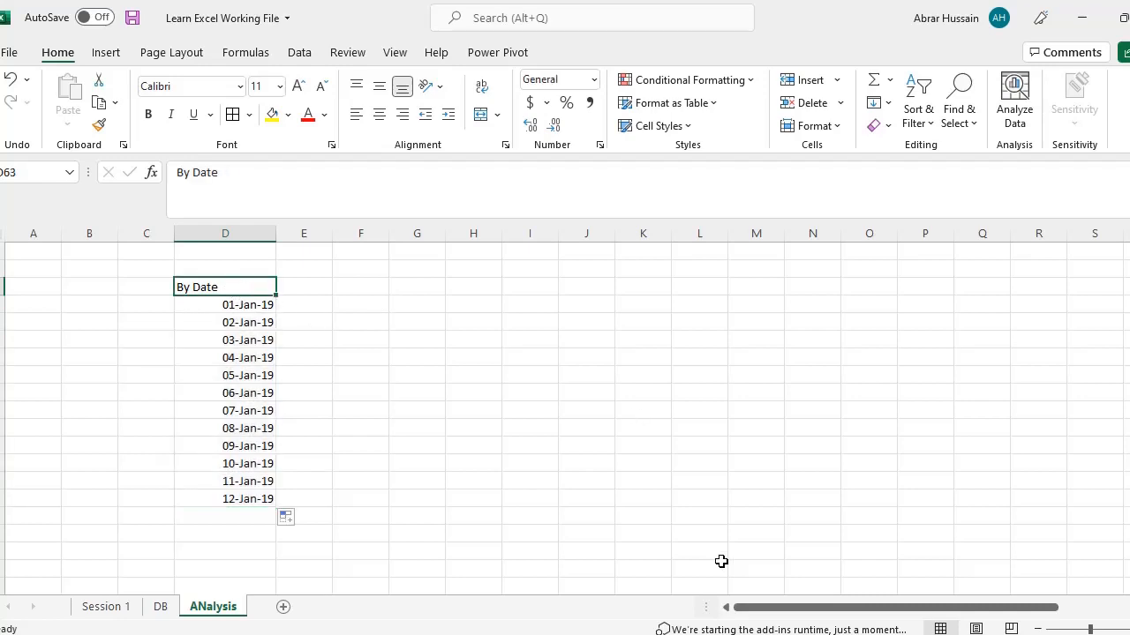
{"action": "key", "text": "F2"}
{"action": "key", "text": "ctrl+shift+Left"}
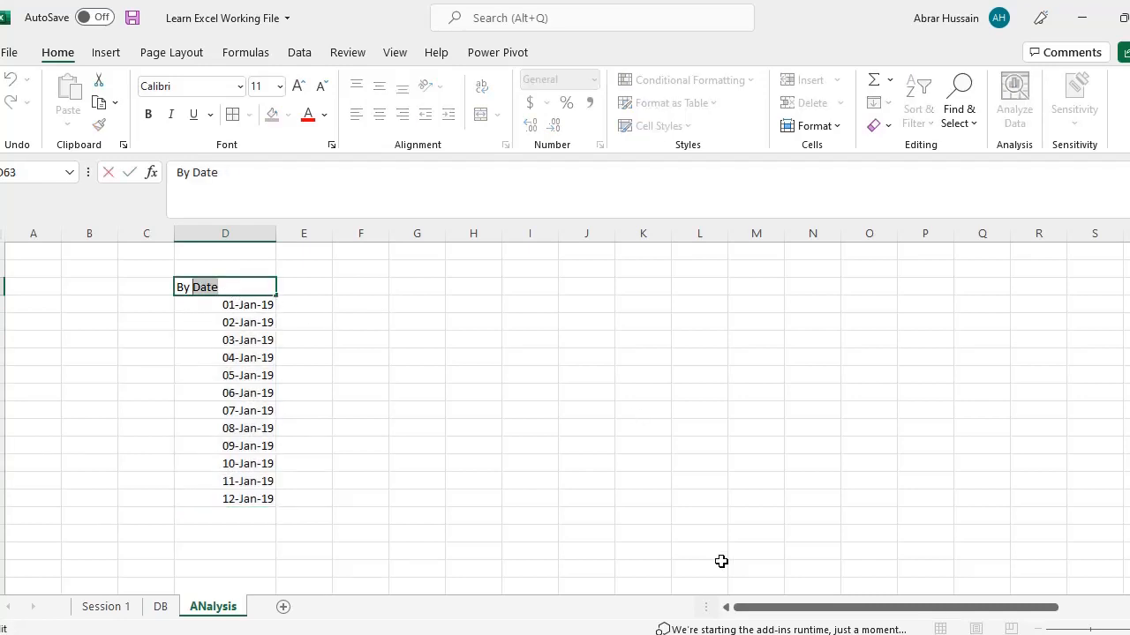
{"action": "type", "text": "Month"}
{"action": "key", "text": "Return"}
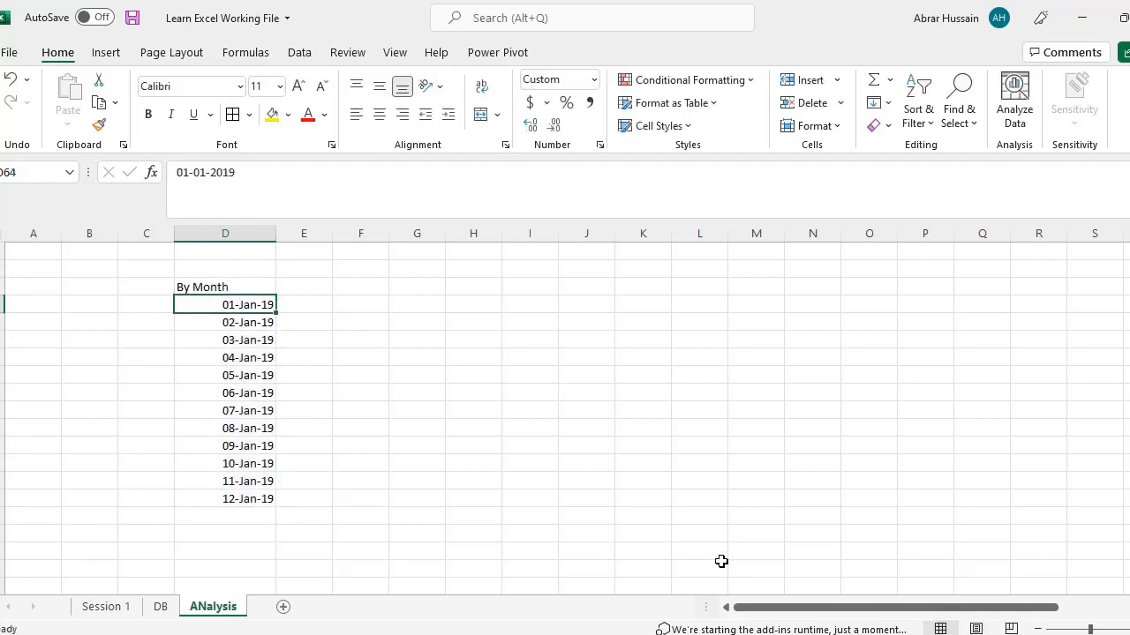
{"action": "key", "text": "ctrl+shift+Down"}
{"action": "key", "text": "Delete"}
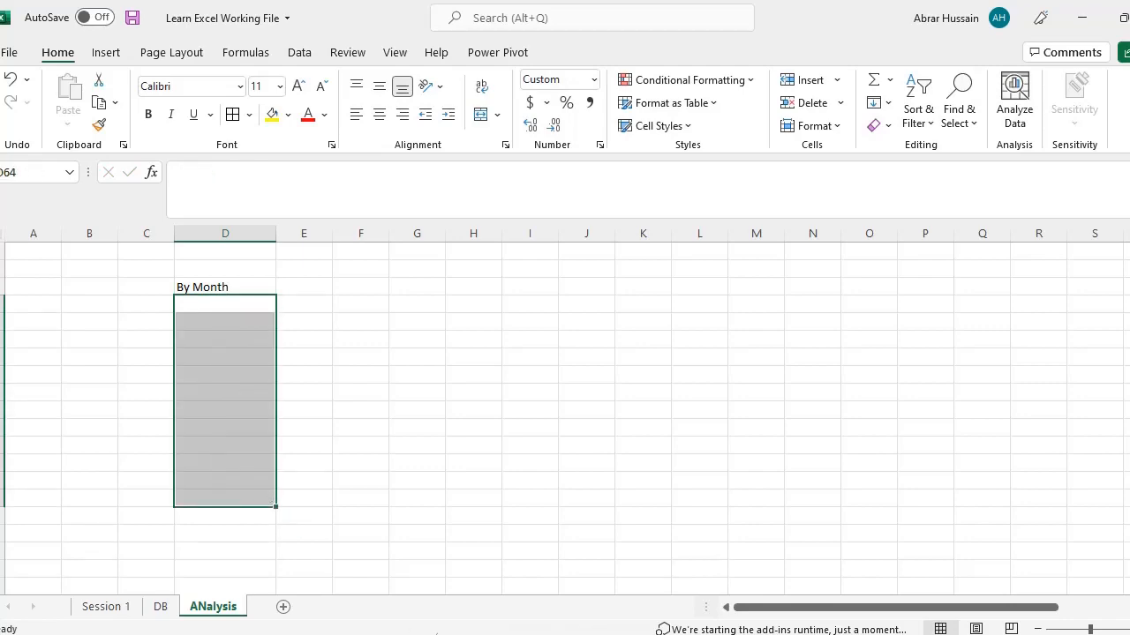
Add the heading "Month" in N3 of the DB sheet, styled like the neighbouring yellow headings.
{"action": "left_click", "coordinate": [160, 609]}
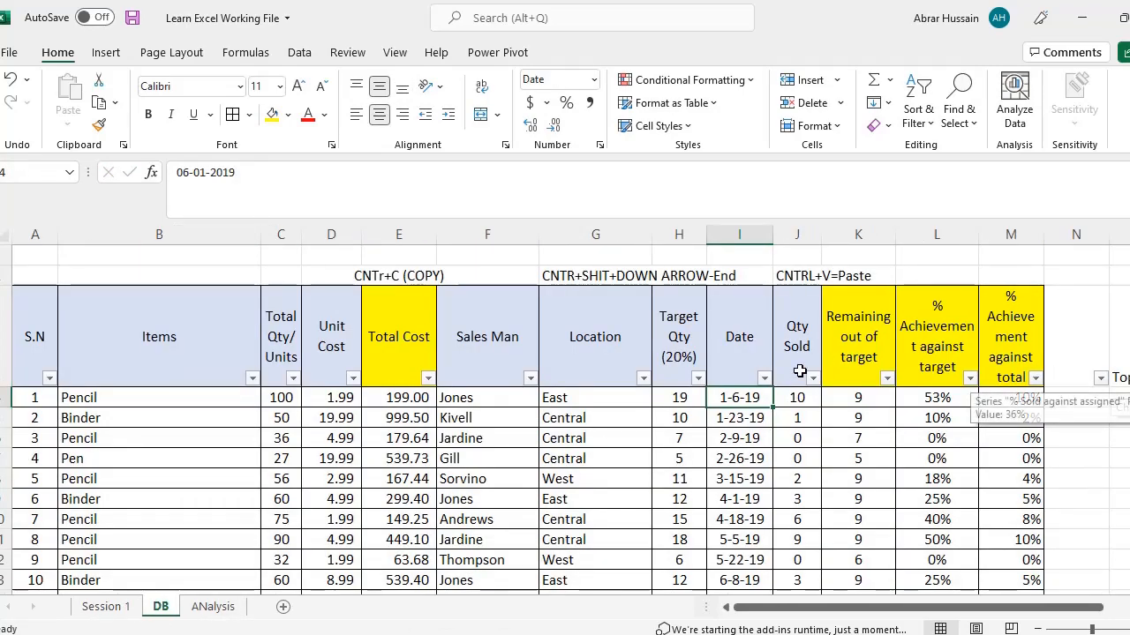
{"action": "left_click", "coordinate": [748, 422]}
{"action": "left_click", "coordinate": [748, 476]}
{"action": "left_click", "coordinate": [752, 395]}
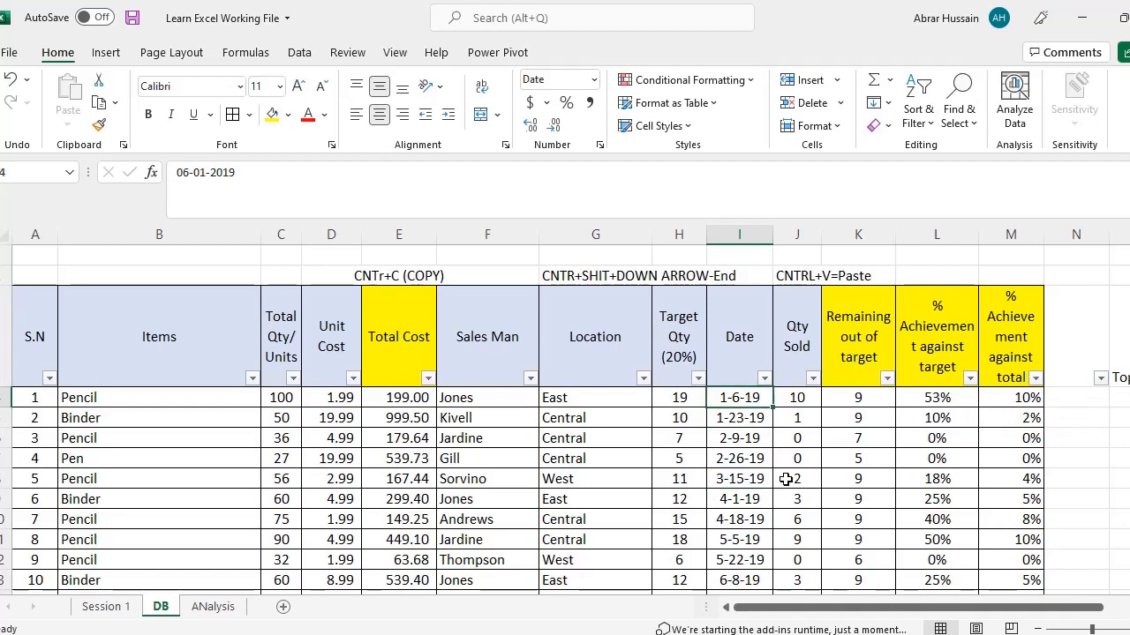
{"action": "key", "text": "Up"}
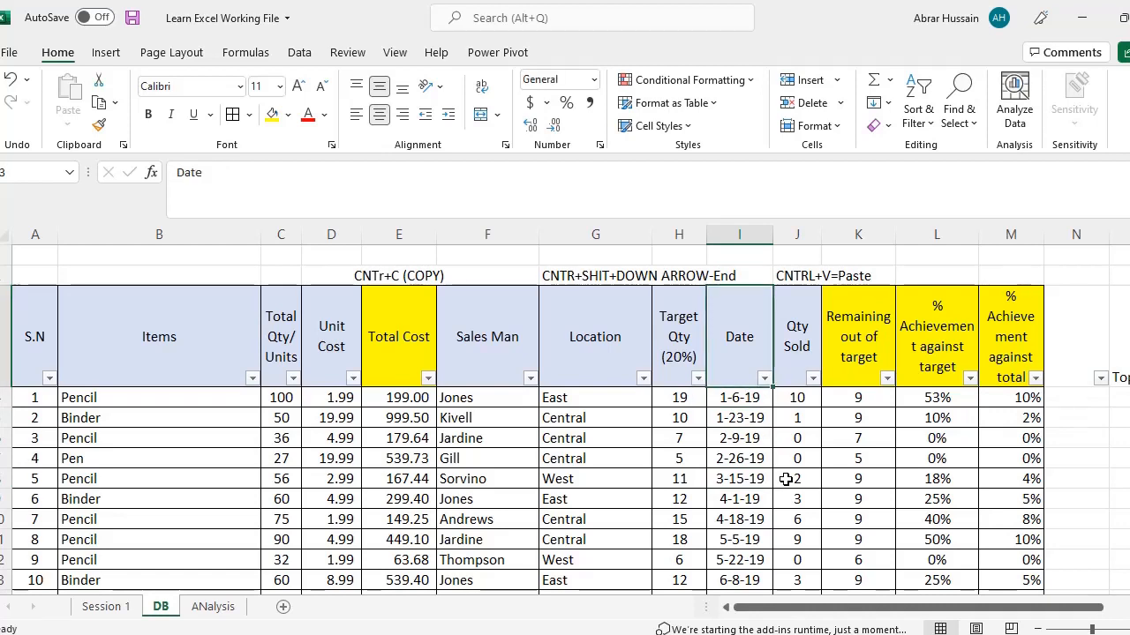
{"action": "key", "text": "Right"}
{"action": "key", "text": "Right"}
{"action": "key", "text": "Right"}
{"action": "key", "text": "Right"}
{"action": "key", "text": "Right"}
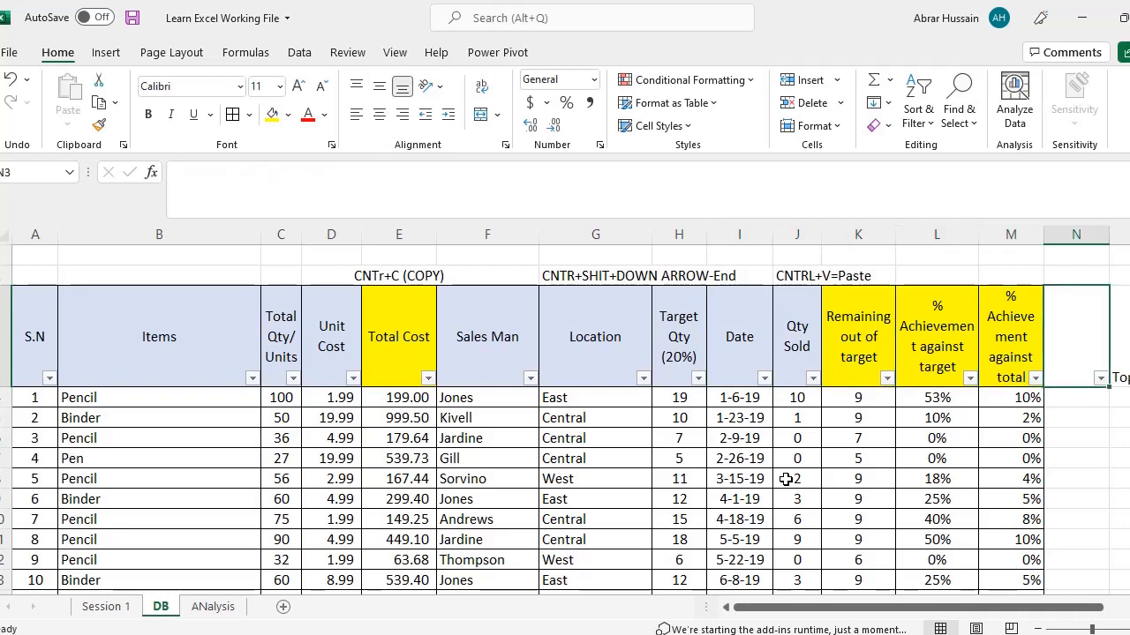
{"action": "type", "text": "Monnths"}
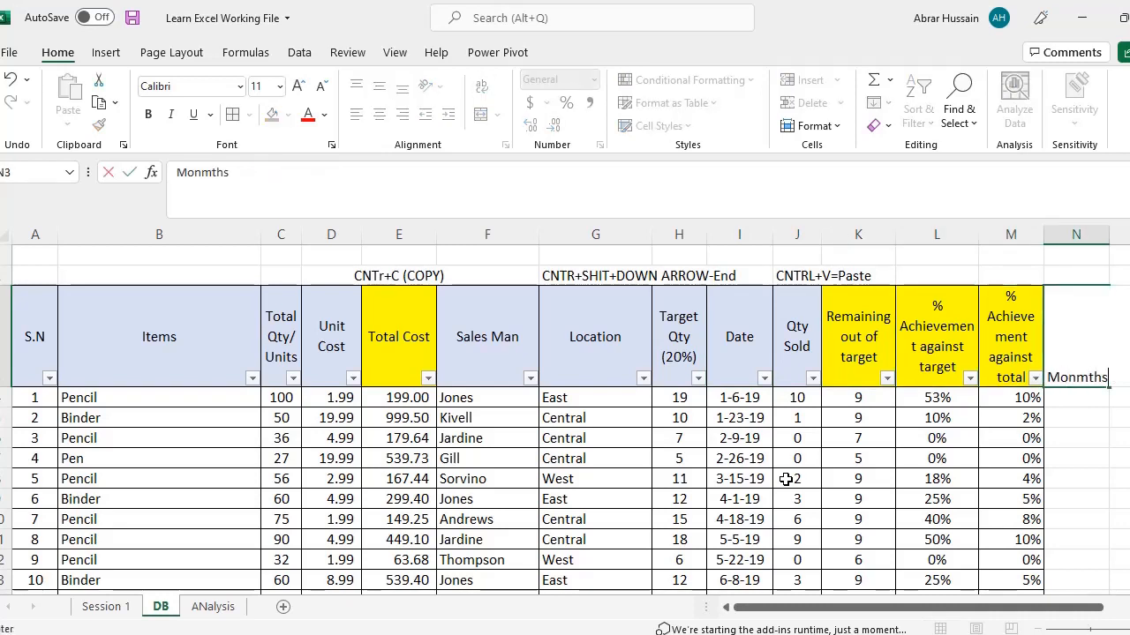
{"action": "key", "text": "Escape"}
{"action": "type", "text": "Mon"}
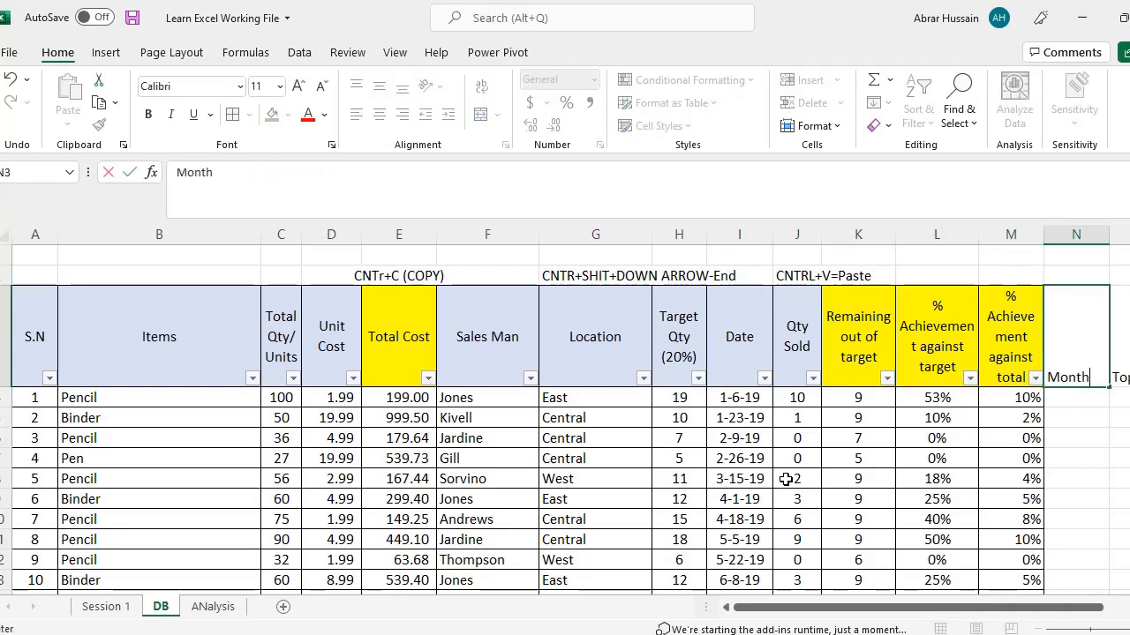
{"action": "type", "text": "th"}
{"action": "key", "text": "ctrl+Return"}
{"action": "key", "text": "ctrl+c"}
Clear the "Top 3" heading in O3 and the adjoining cell P3.
{"action": "key", "text": "Right"}
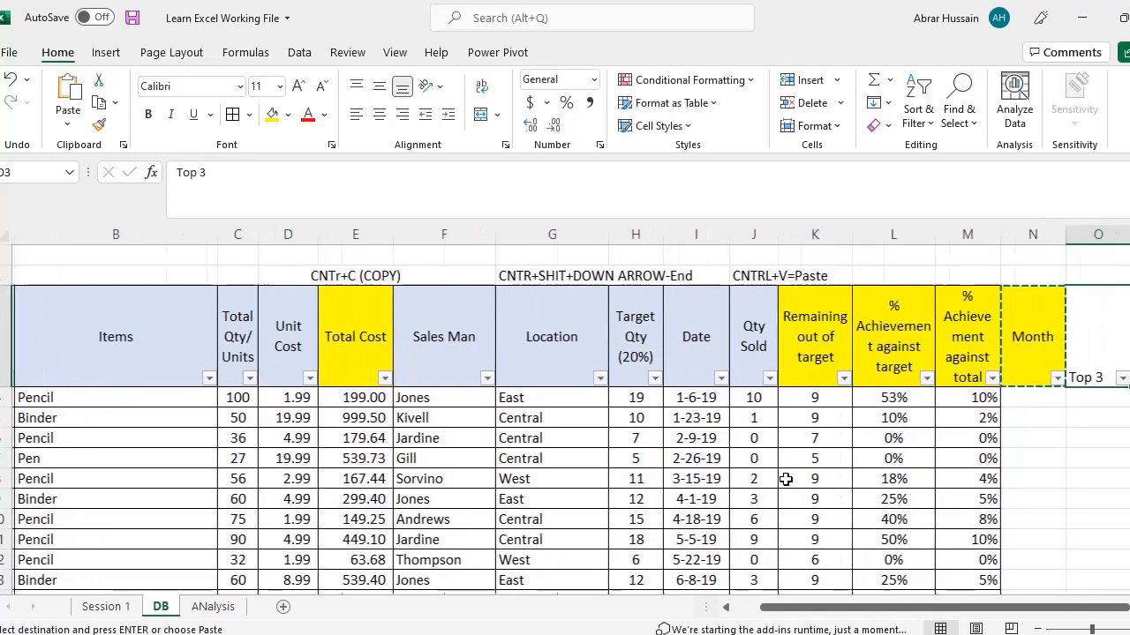
{"action": "key", "text": "Right"}
{"action": "key", "text": "Right"}
{"action": "key", "text": "Left"}
{"action": "key", "text": "Left"}
{"action": "key", "text": "shift+Right"}
{"action": "key", "text": "Delete"}
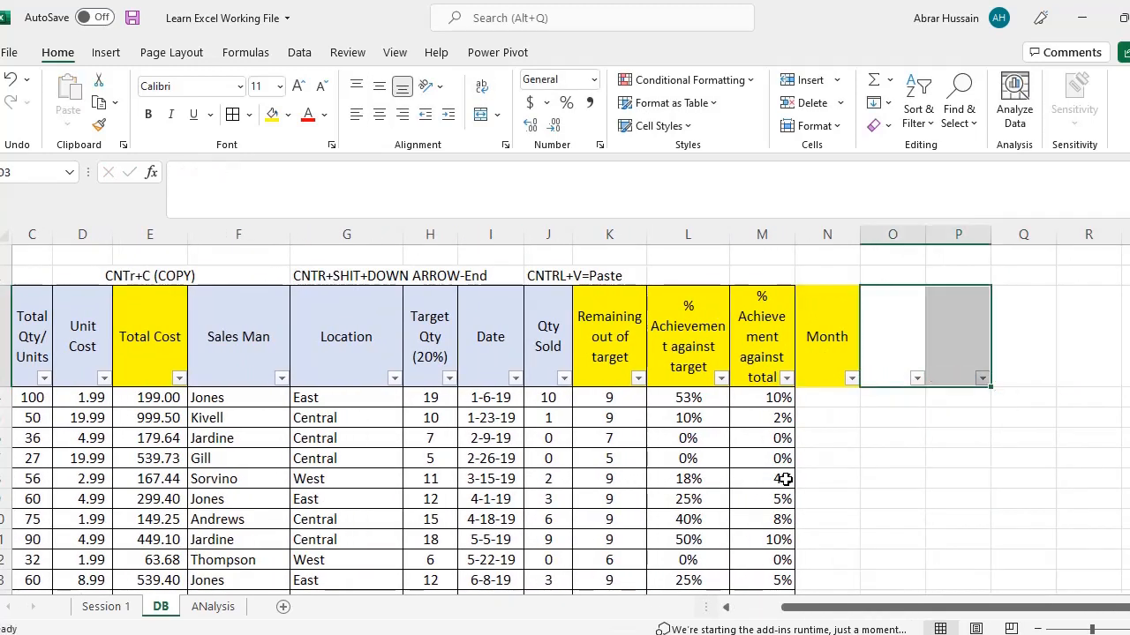
Enter the formula =MONTH(I4) in N4, the first cell under the Month heading.
{"action": "key", "text": "Left"}
{"action": "key", "text": "Down"}
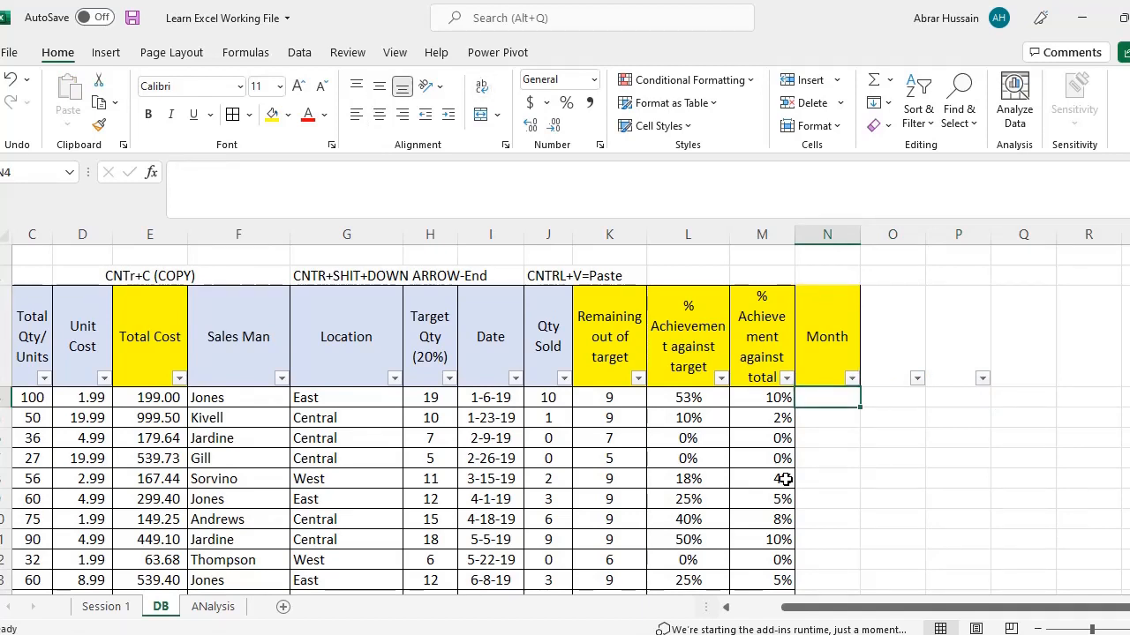
{"action": "type", "text": "="}
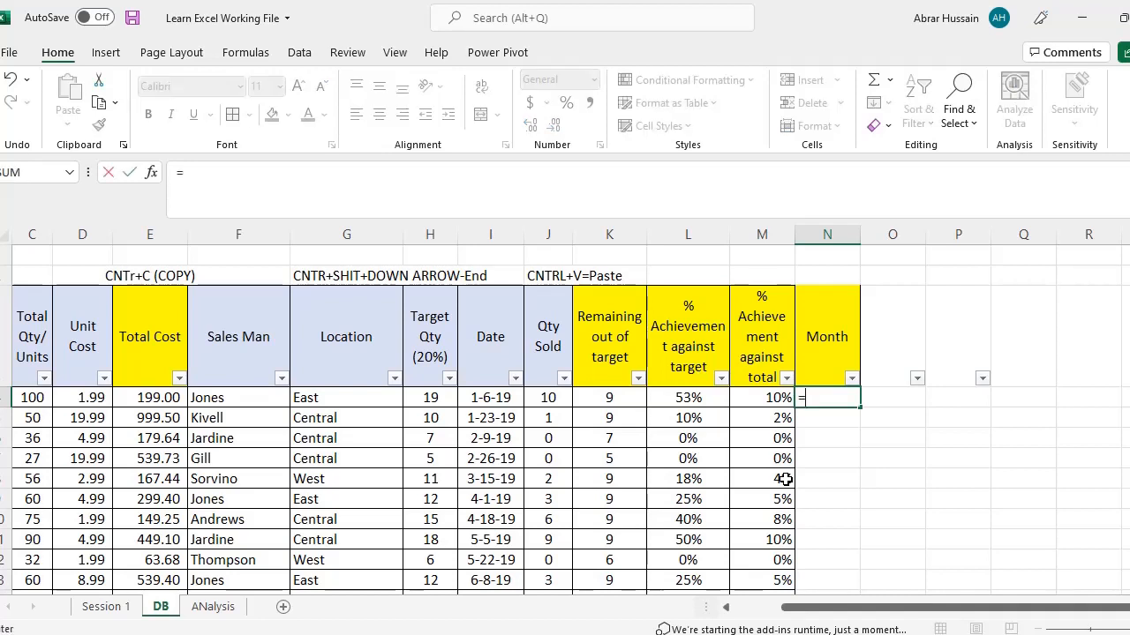
{"action": "type", "text": "month"}
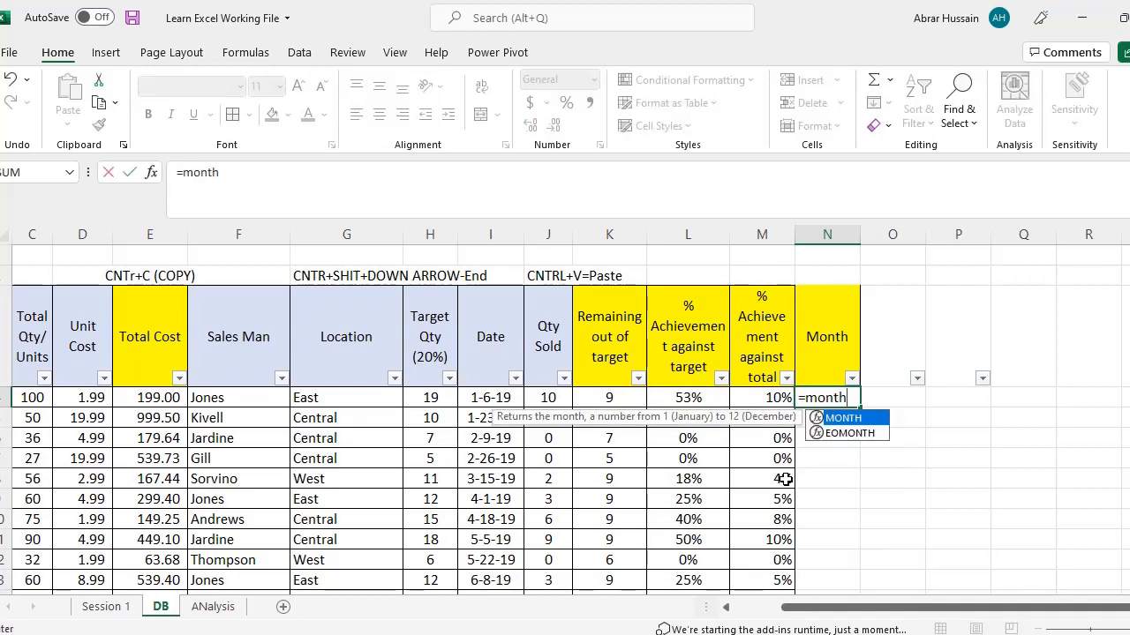
{"action": "type", "text": "("}
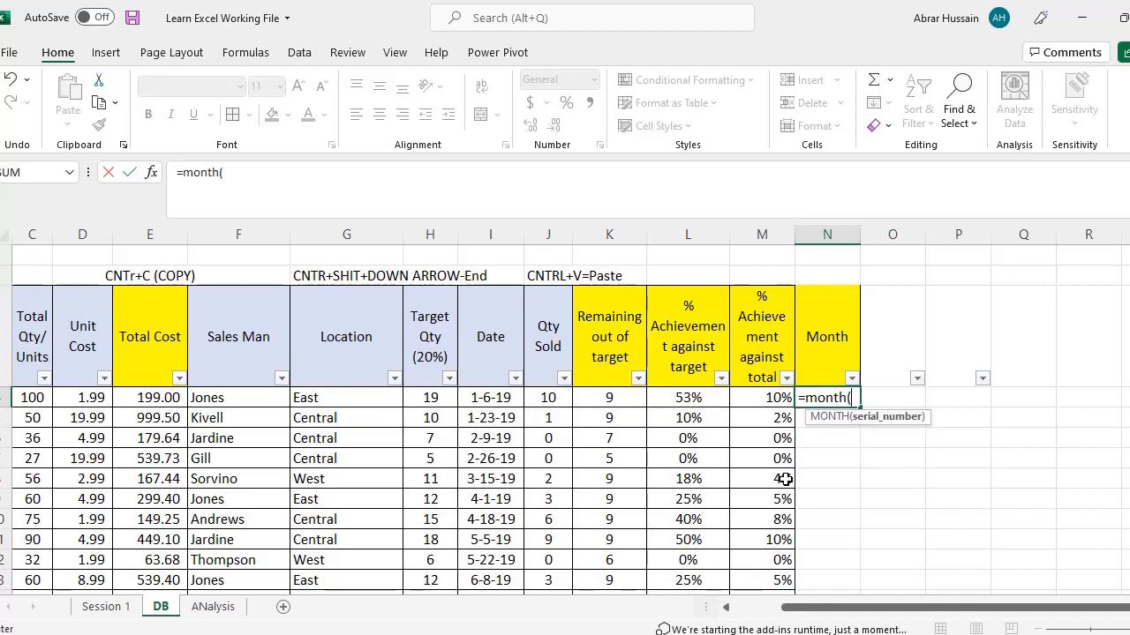
{"action": "left_click", "coordinate": [492, 402]}
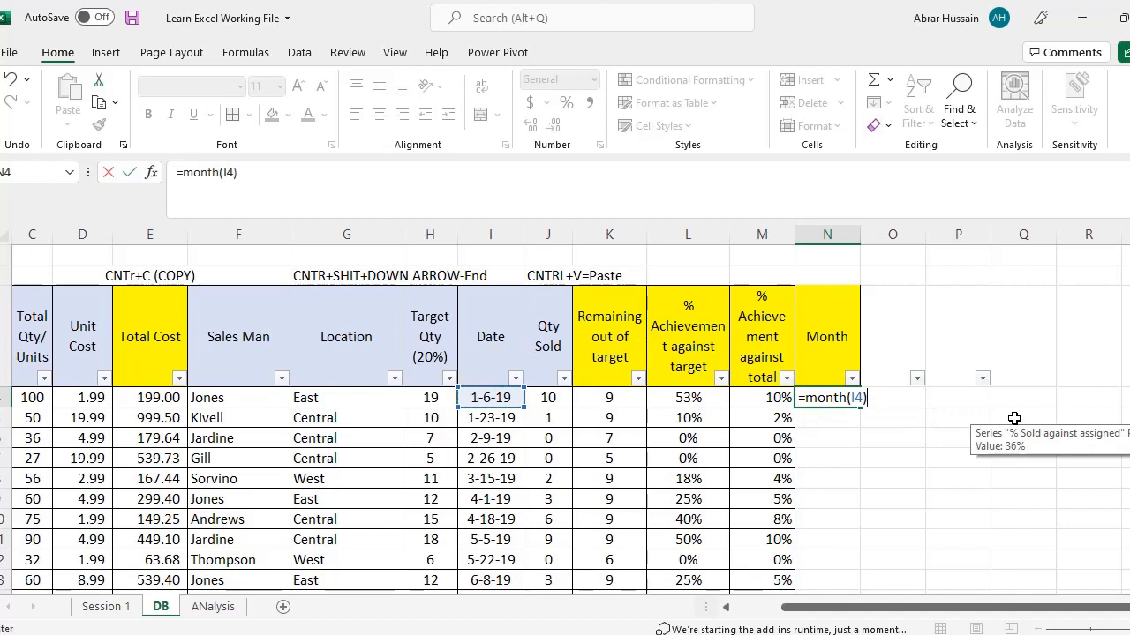
{"action": "key", "text": "Return"}
{"action": "key", "text": "Up"}
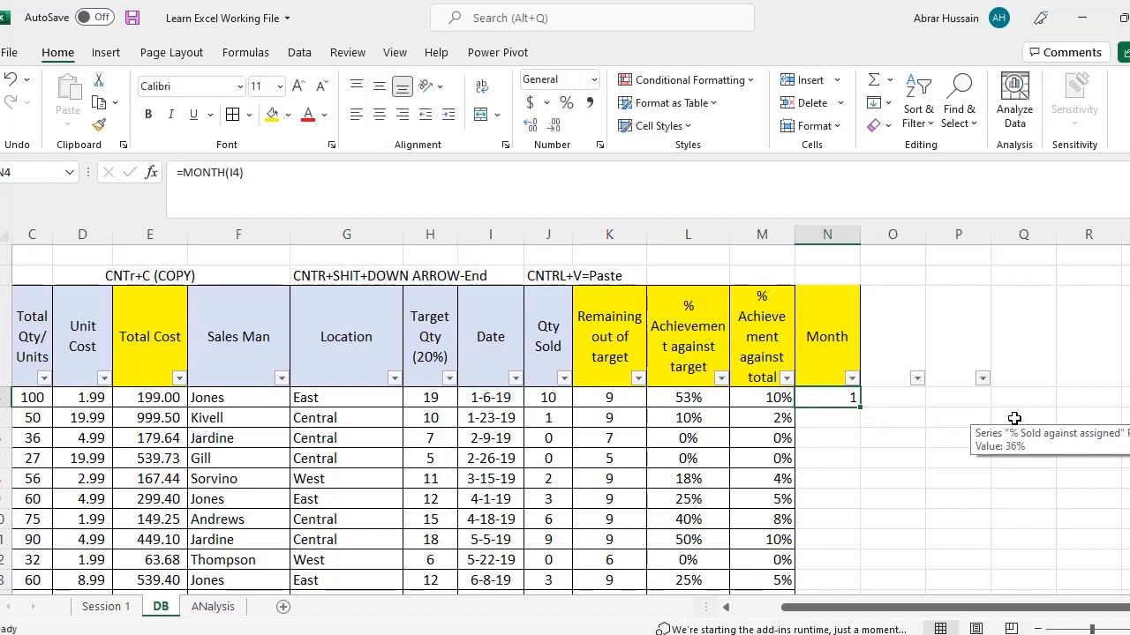
Check the stored date in I4 that the month formula in N4 refers to.
{"action": "key", "text": "Left"}
{"action": "key", "text": "Left"}
{"action": "key", "text": "Left"}
{"action": "key", "text": "Left"}
{"action": "key", "text": "Left"}
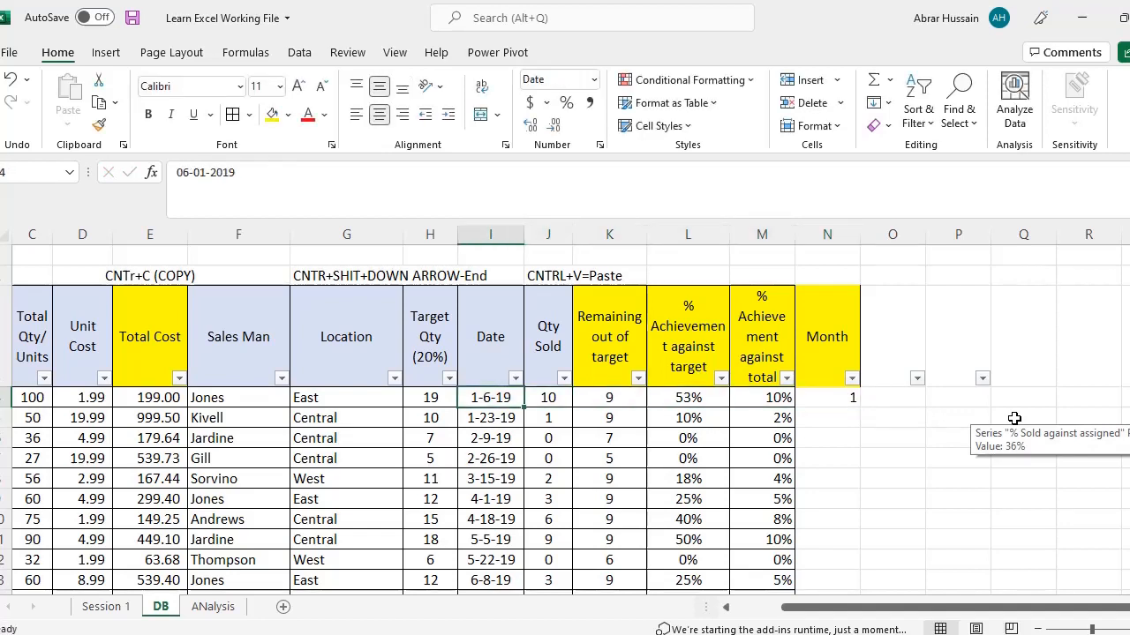
{"action": "key", "text": "F2"}
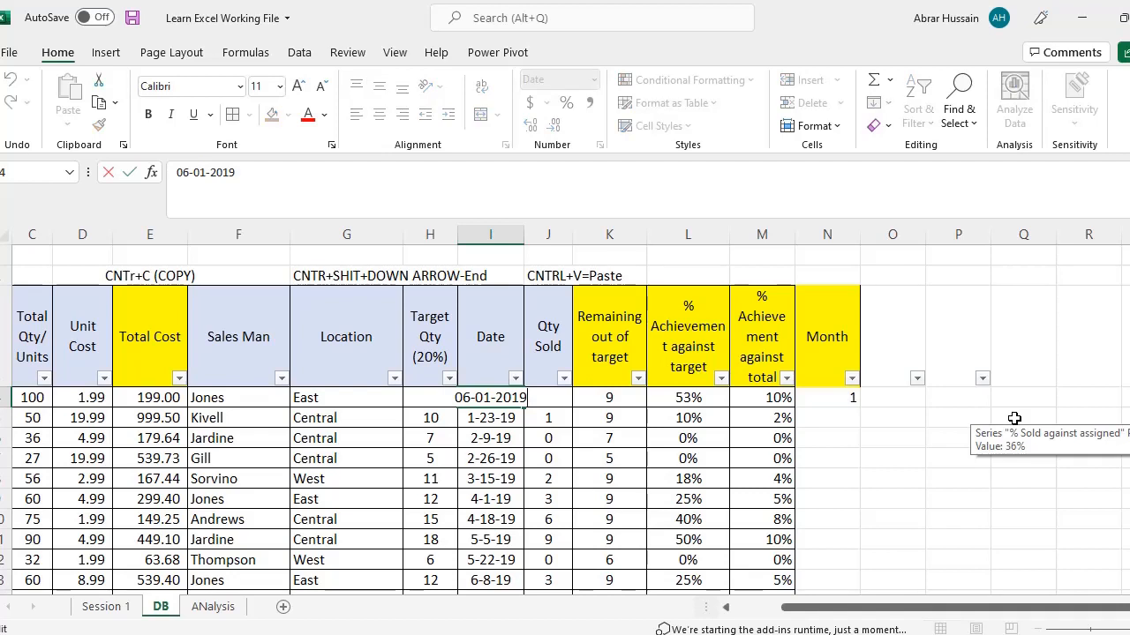
{"action": "key", "text": "Escape"}
{"action": "key", "text": "Right"}
{"action": "key", "text": "Right"}
{"action": "key", "text": "Right"}
{"action": "key", "text": "Right"}
{"action": "key", "text": "Right"}
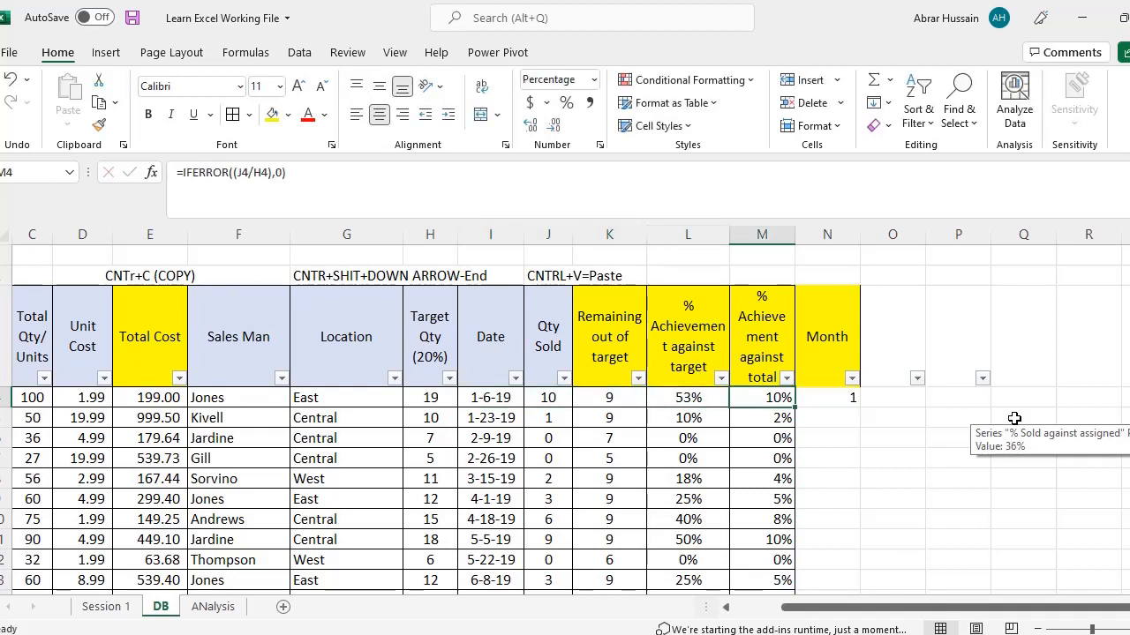
{"action": "key", "text": "Down"}
{"action": "key", "text": "Down"}
{"action": "key", "text": "Up"}
{"action": "key", "text": "Up"}
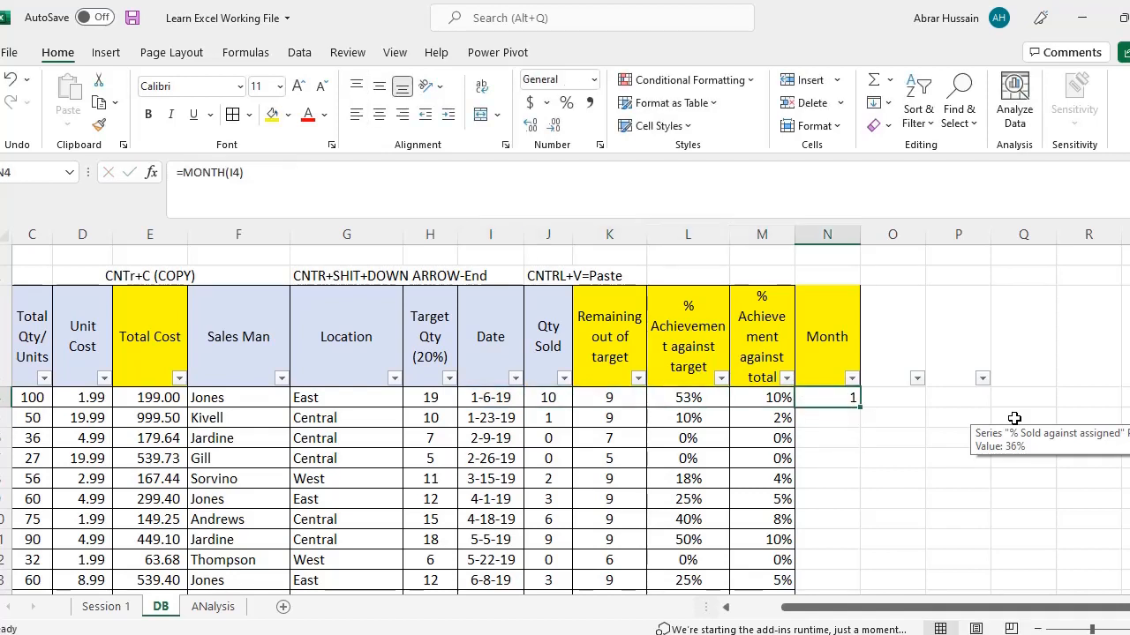
Replace the month formula in N4 with =TEXT(I4,"MMM").
{"action": "key", "text": "F2"}
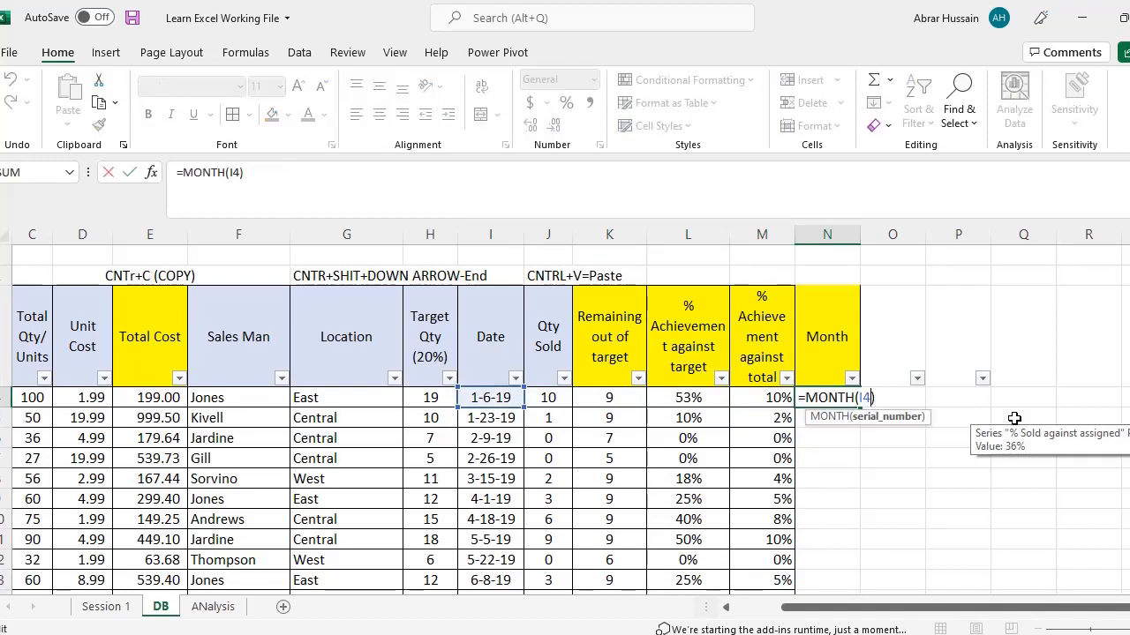
{"action": "key", "text": "shift+Right"}
{"action": "key", "text": "shift+Right"}
{"action": "key", "text": "shift+Right"}
{"action": "key", "text": "shift+Right"}
{"action": "key", "text": "shift+Right"}
{"action": "key", "text": "shift+Right"}
{"action": "key", "text": "shift+Right"}
{"action": "key", "text": "shift+Right"}
{"action": "key", "text": "shift+Right"}
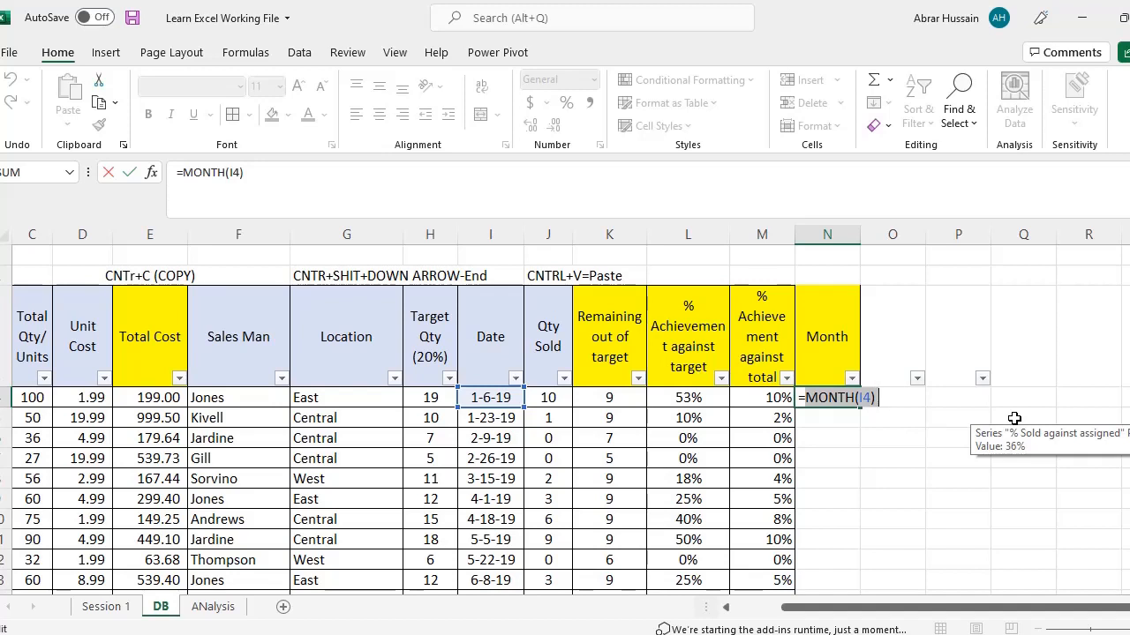
{"action": "type", "text": "Text("}
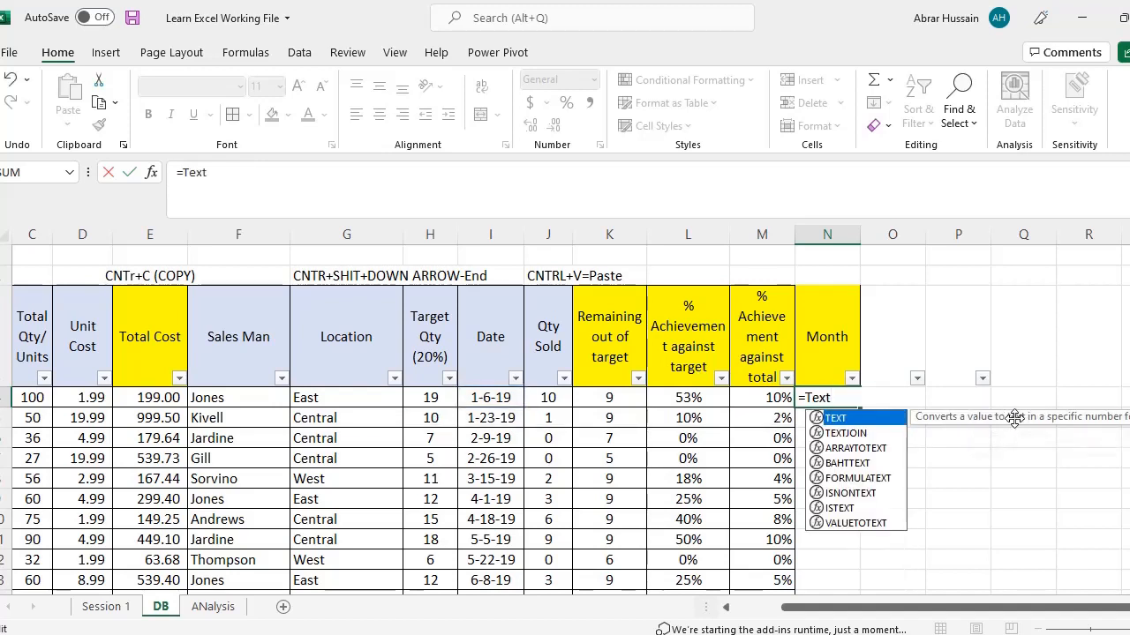
{"action": "left_click", "coordinate": [482, 398]}
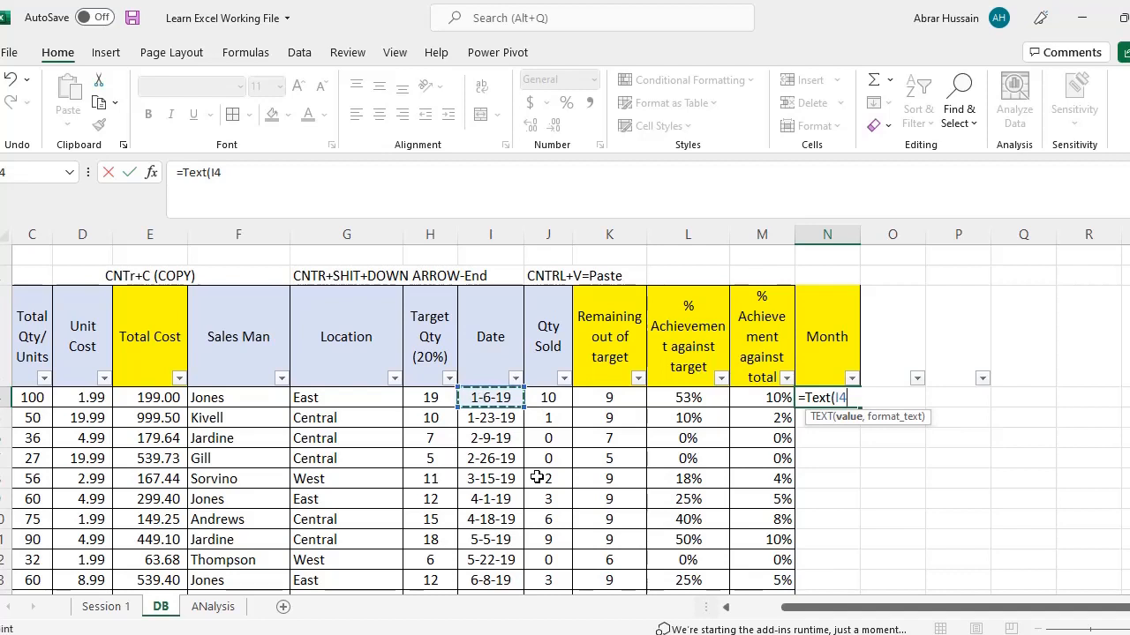
{"action": "type", "text": ","}
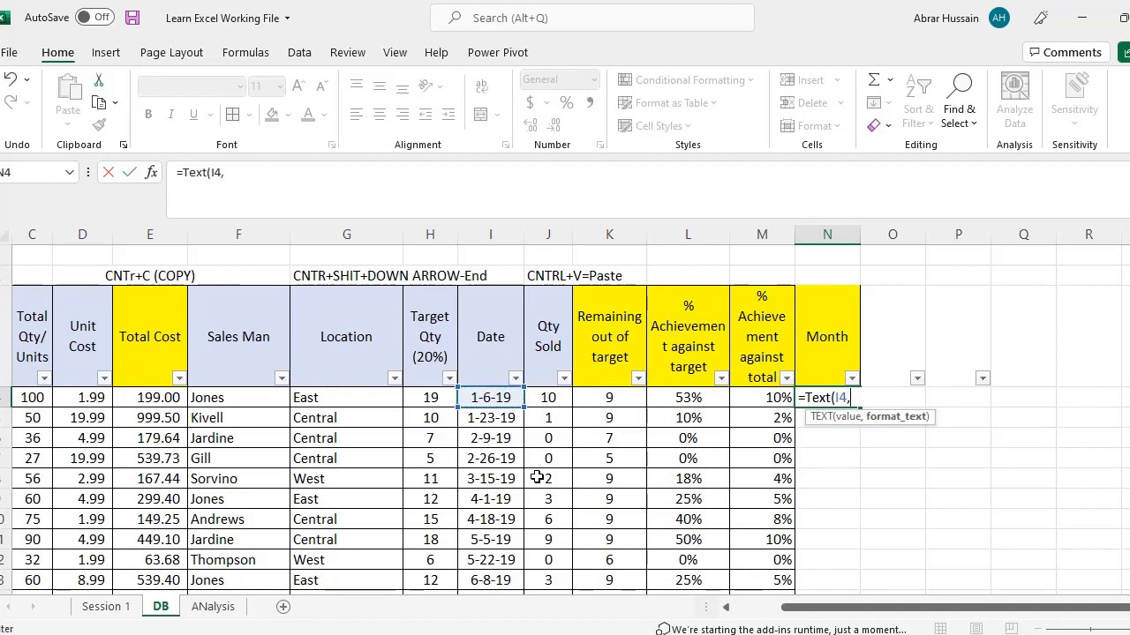
{"action": "type", "text": "\""}
{"action": "type", "text": "MMM"}
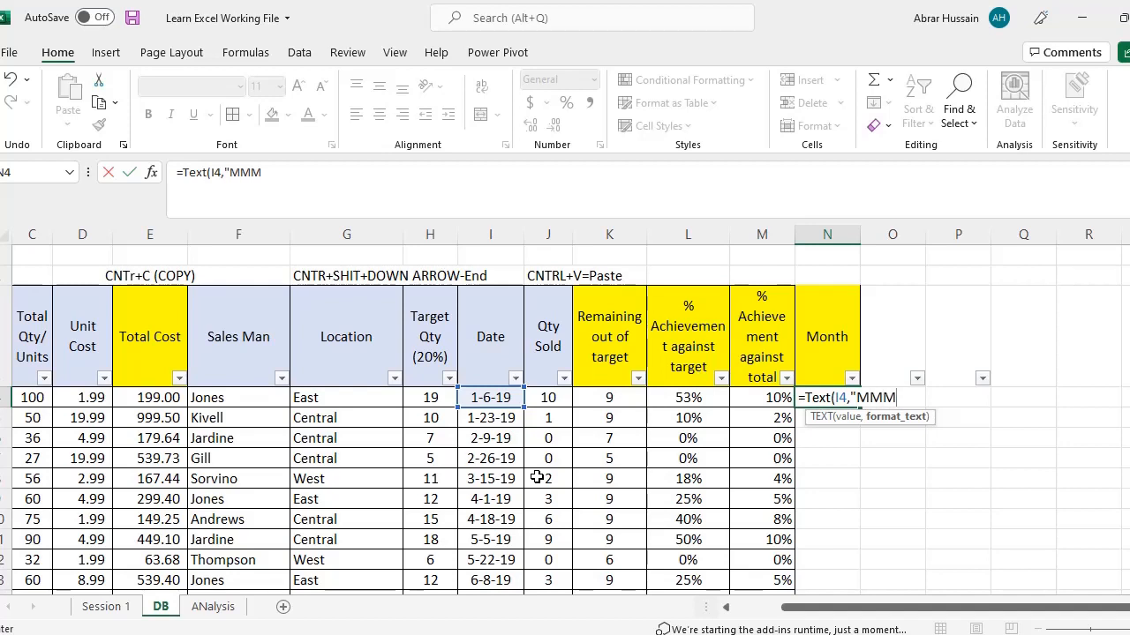
{"action": "type", "text": "\""}
{"action": "key", "text": "ctrl+Return"}
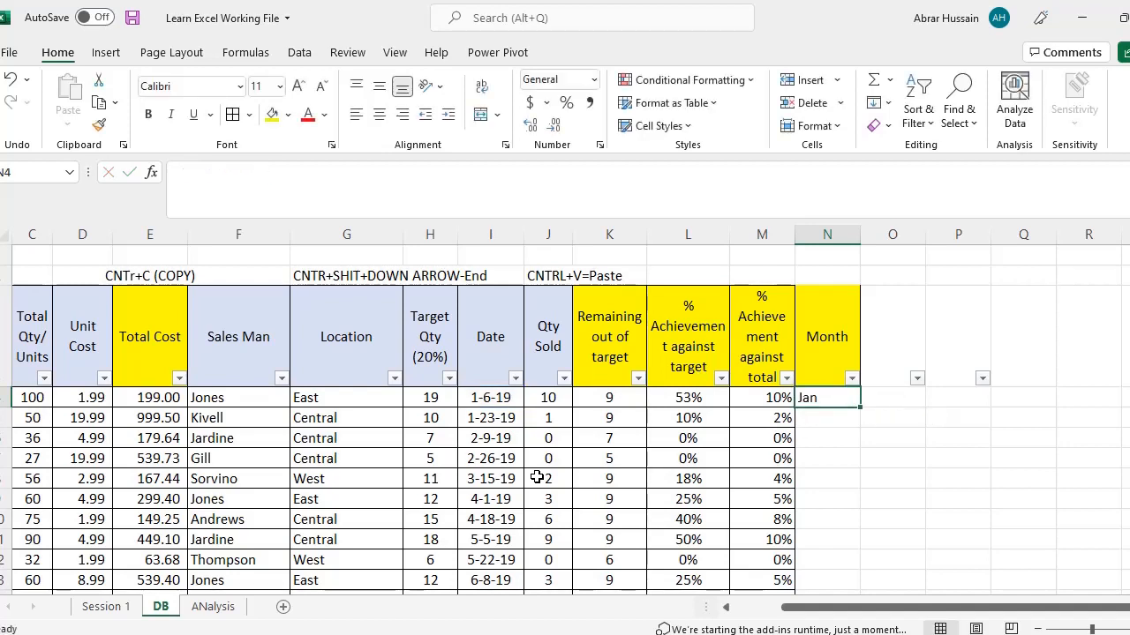
Try the full month name by changing the format text in N4's formula to "MMMM".
{"action": "key", "text": "F2"}
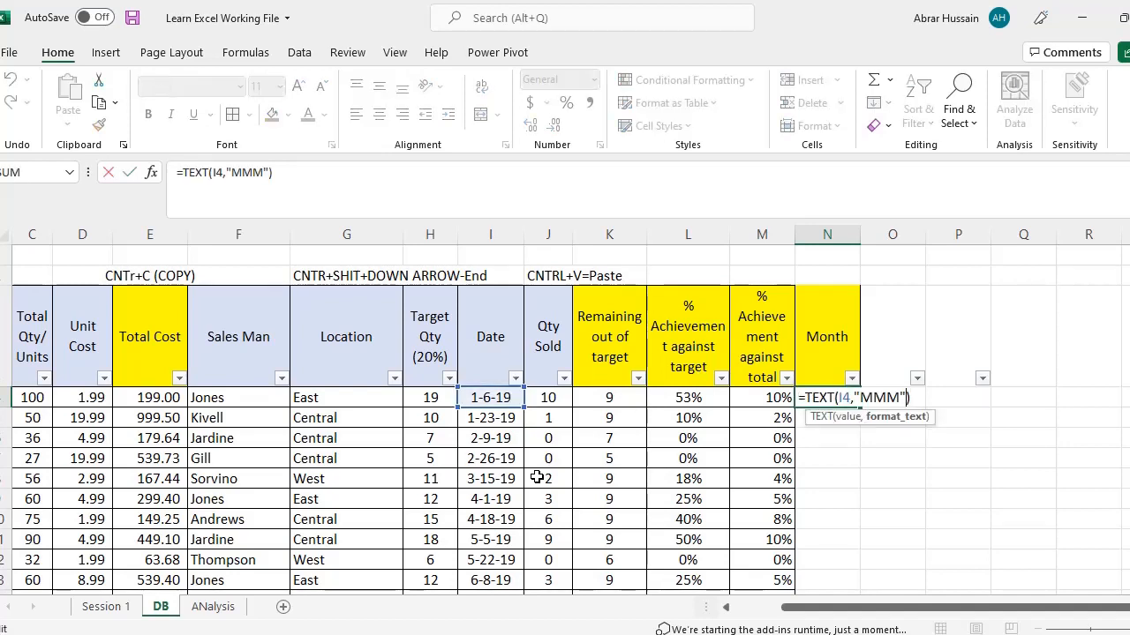
{"action": "type", "text": "M"}
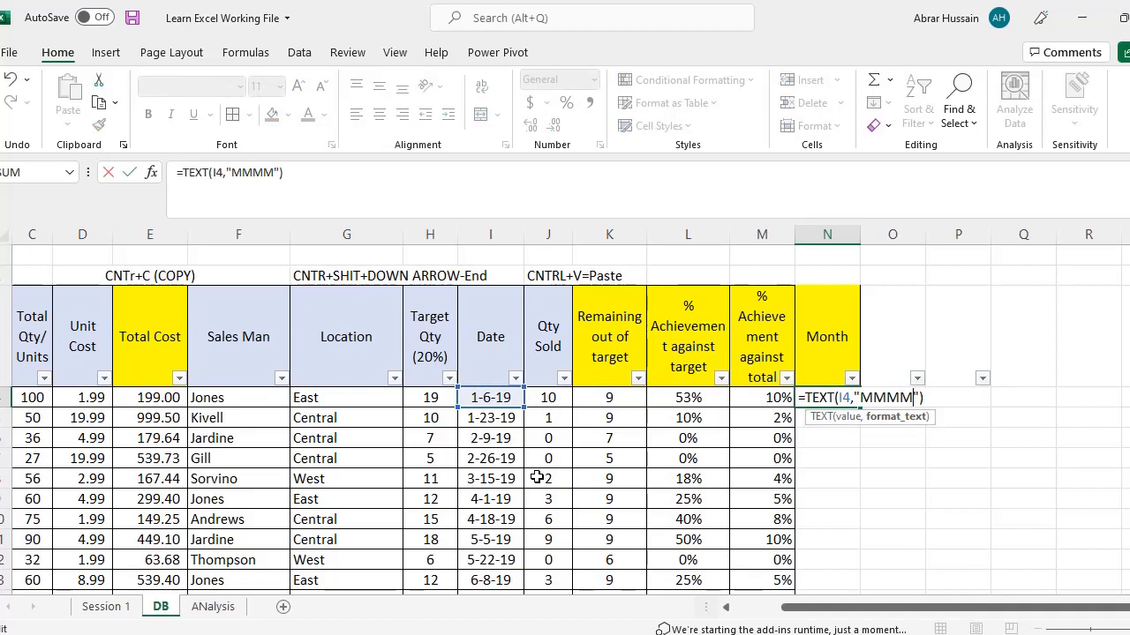
{"action": "key", "text": "ctrl+Return"}
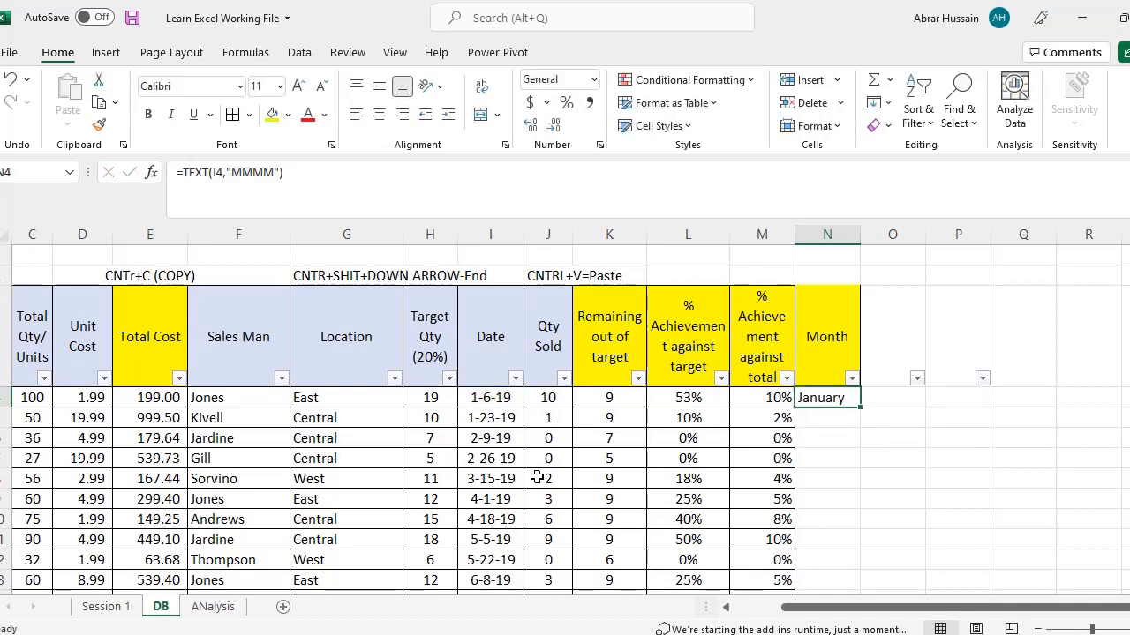
{"action": "key", "text": "F2"}
{"action": "key", "text": "ctrl+Return"}
Set the format text in N4's formula to "MMM" for abbreviated month names.
{"action": "key", "text": "F2"}
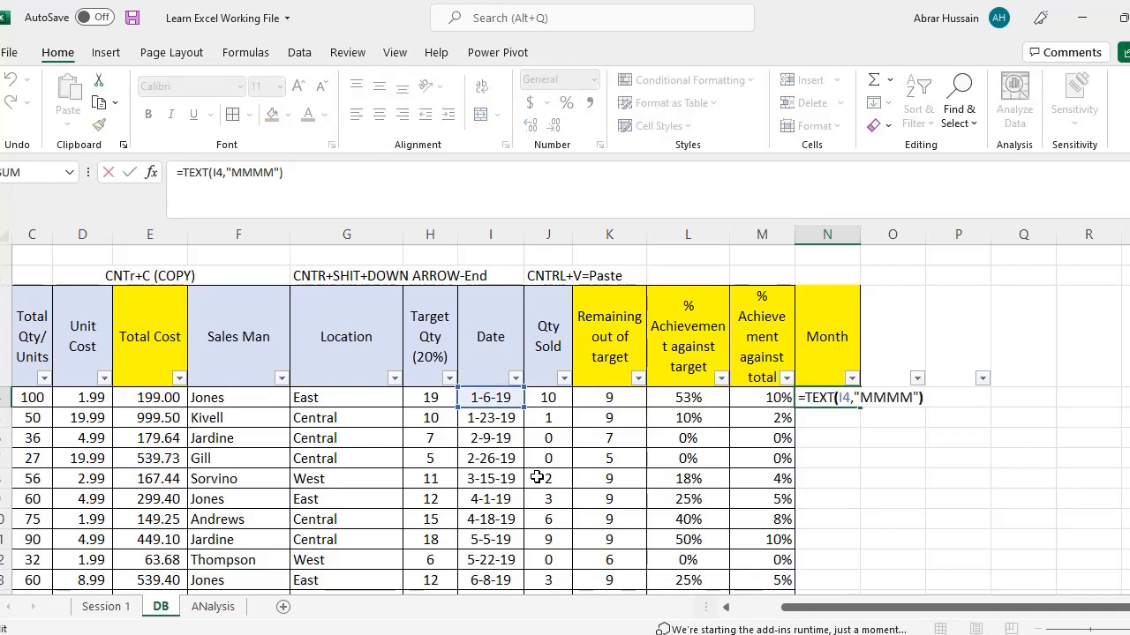
{"action": "key", "text": "Left"}
{"action": "key", "text": "Left"}
{"action": "key", "text": "BackSpace"}
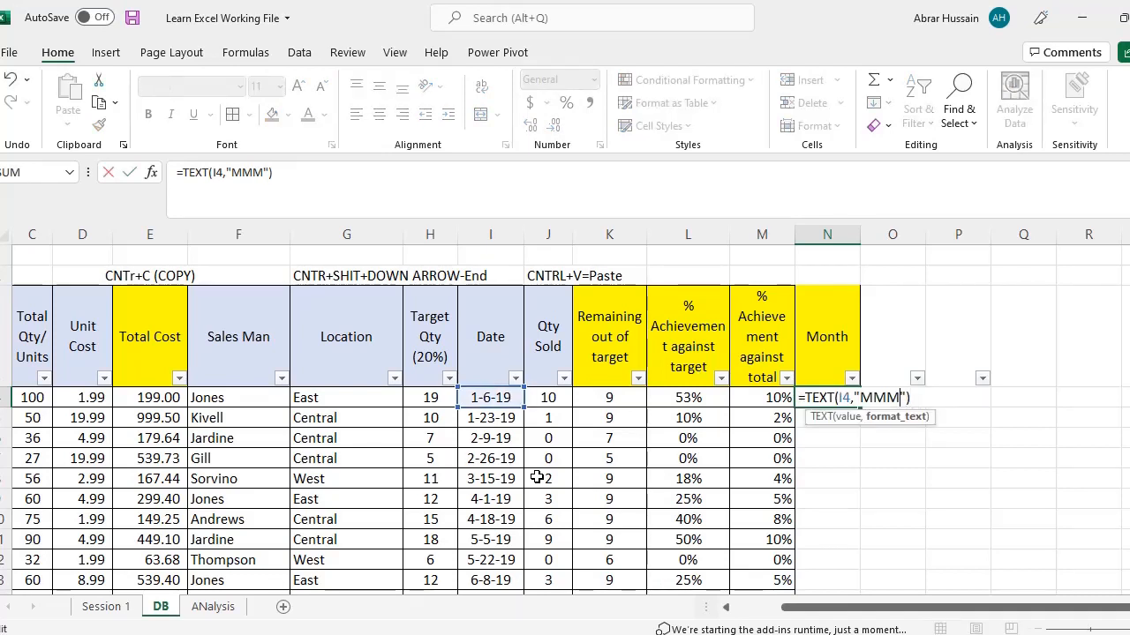
{"action": "key", "text": "ctrl+Return"}
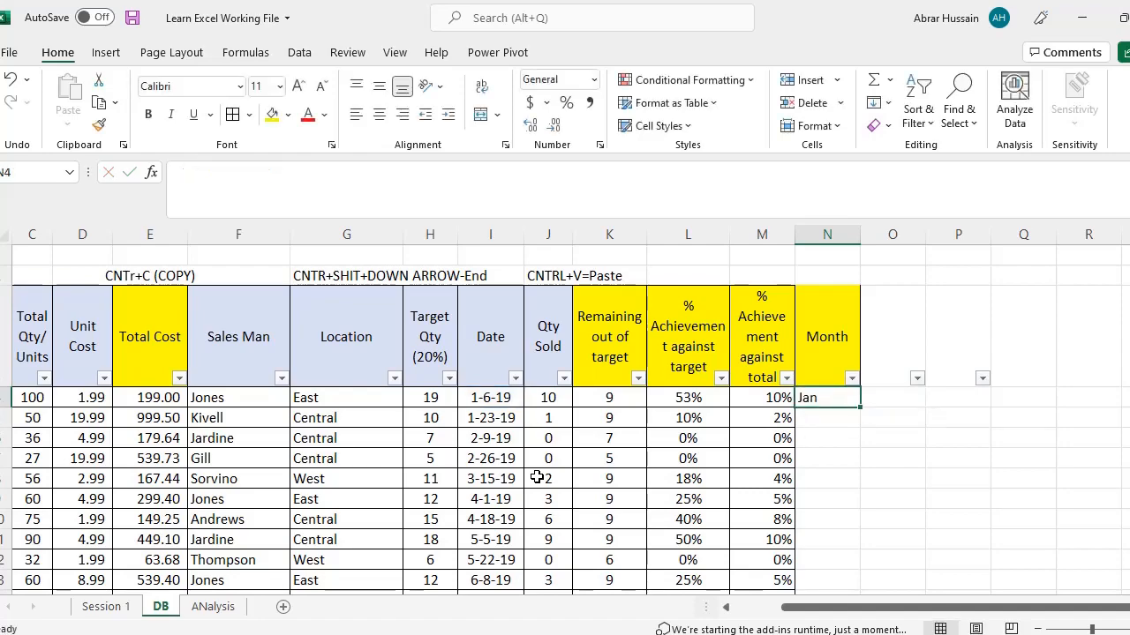
{"action": "key", "text": "F2"}
{"action": "key", "text": "ctrl+Return"}
Copy the N4 formula down the Month column to the last data row, N46.
{"action": "key", "text": "ctrl+c"}
{"action": "key", "text": "Left"}
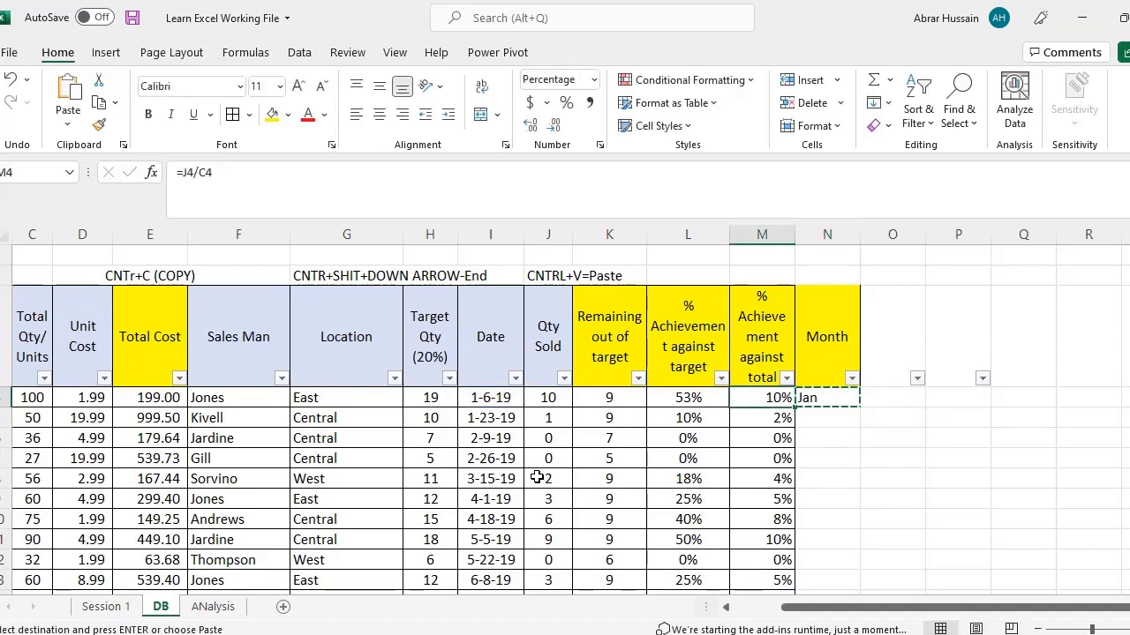
{"action": "key", "text": "ctrl+Down"}
{"action": "key", "text": "Right"}
{"action": "key", "text": "ctrl+shift+Up"}
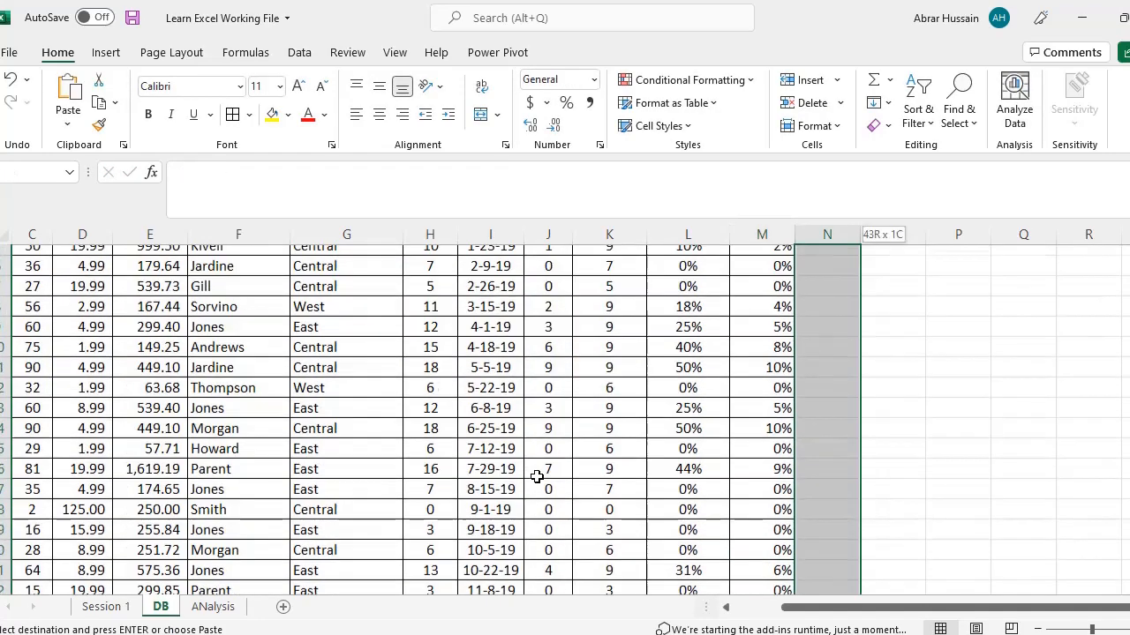
{"action": "key", "text": "ctrl+v"}
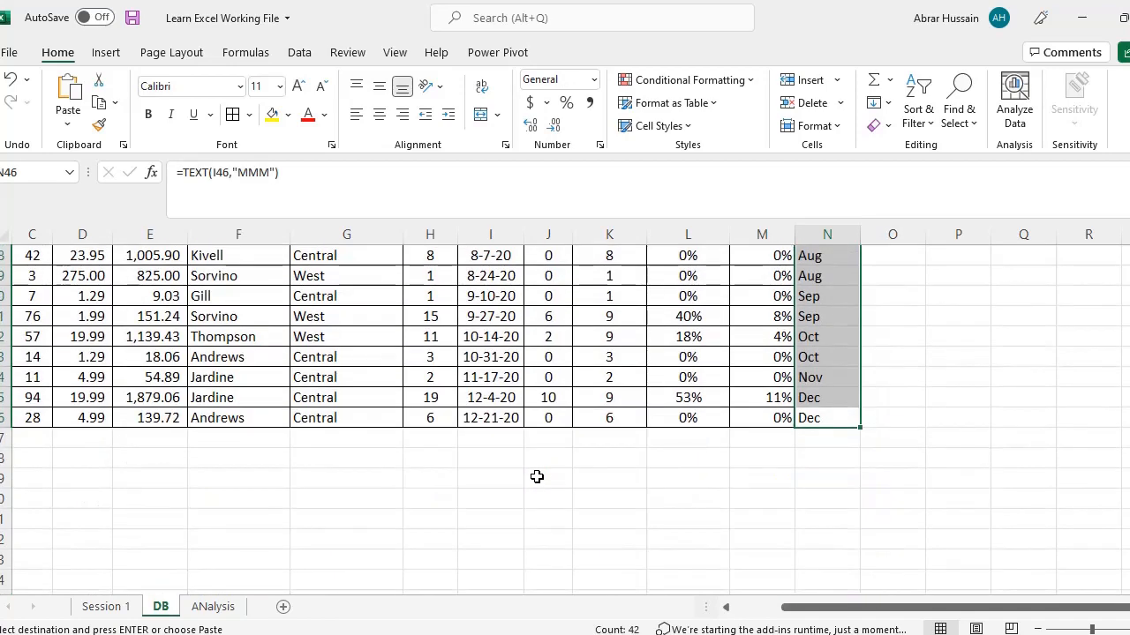
{"action": "key", "text": "ctrl+Up"}
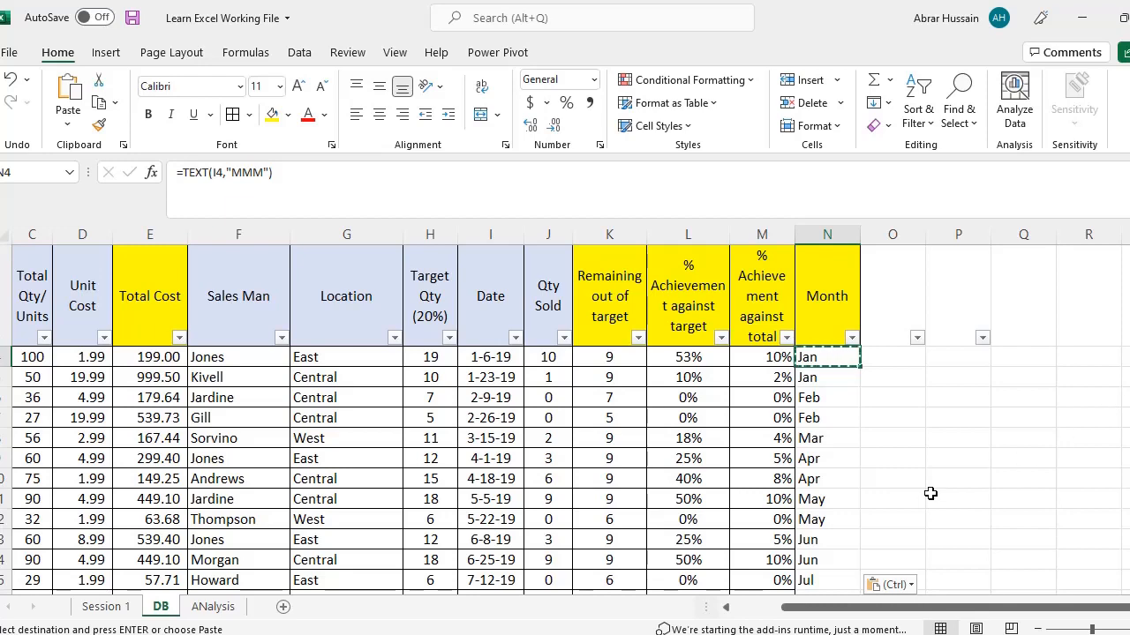
Examine the years and the 2019 months listed in the DB sheet's Date filter without applying a filter.
{"action": "left_click", "coordinate": [517, 355]}
{"action": "scroll", "coordinate": [522, 379], "scroll_direction": "up", "scroll_amount": 1}
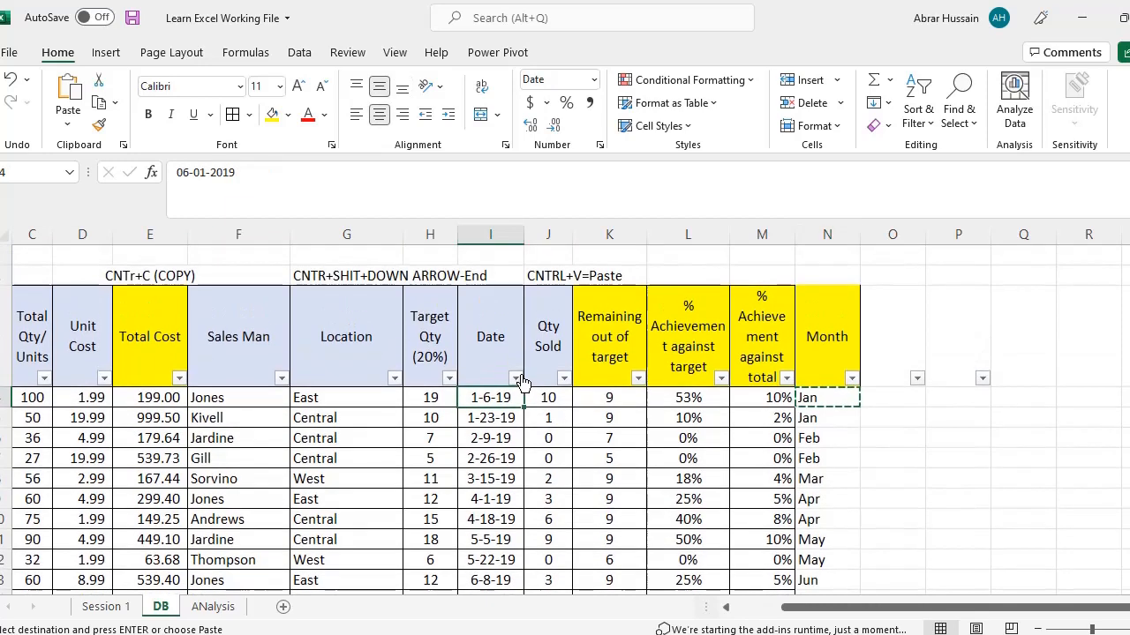
{"action": "left_click", "coordinate": [515, 378]}
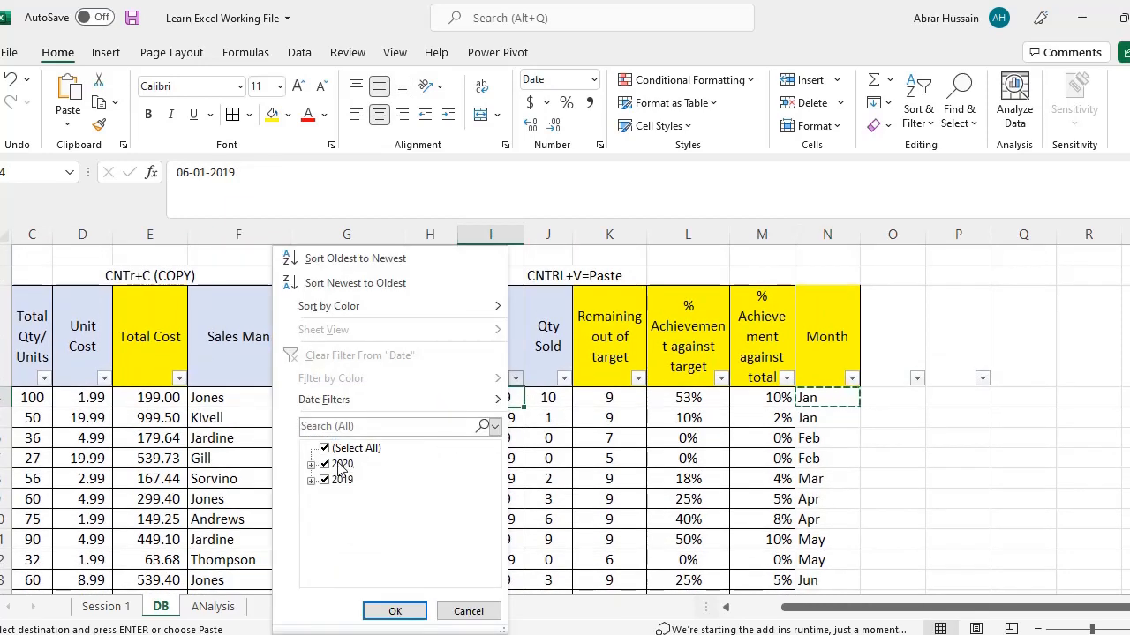
{"action": "left_click", "coordinate": [310, 485]}
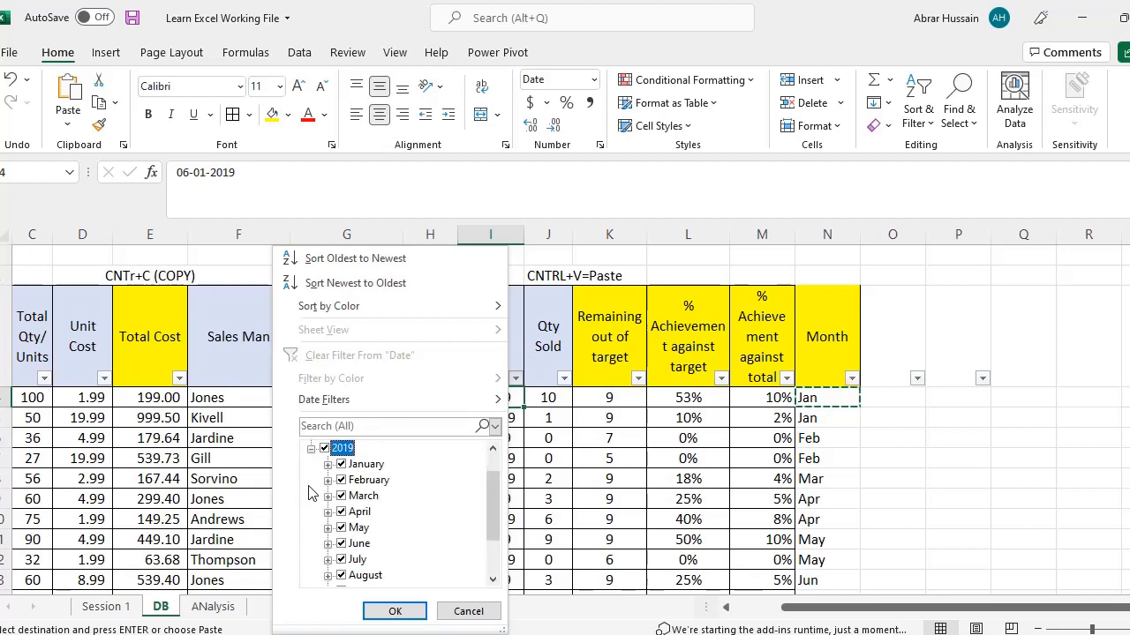
{"action": "scroll", "coordinate": [358, 478], "scroll_direction": "up", "scroll_amount": 1}
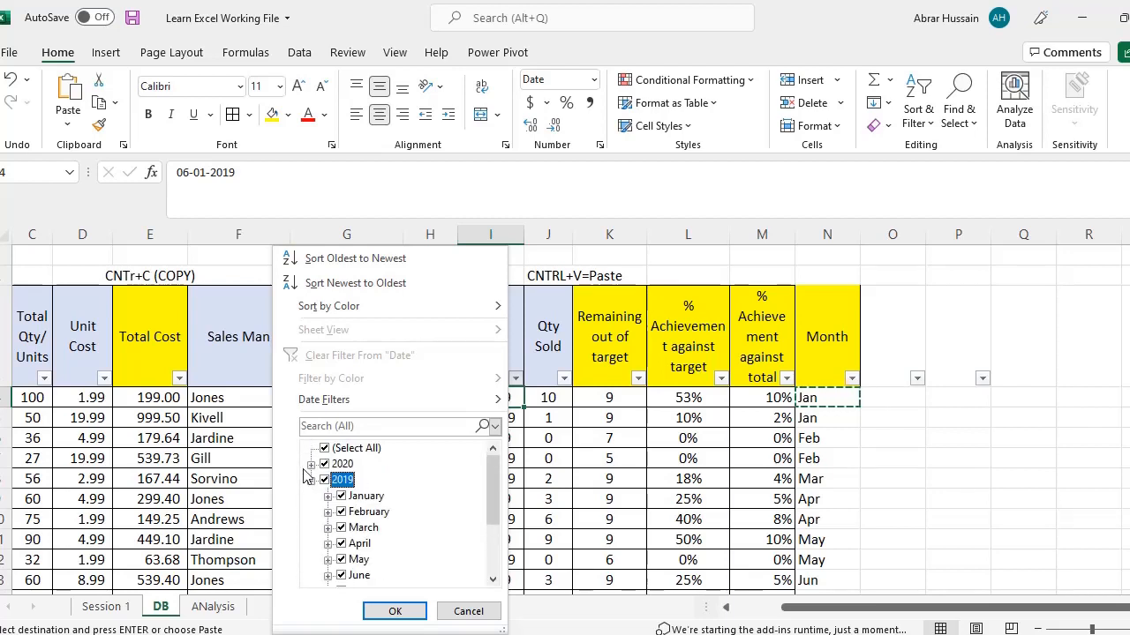
{"action": "scroll", "coordinate": [310, 472], "scroll_direction": "down", "scroll_amount": 1}
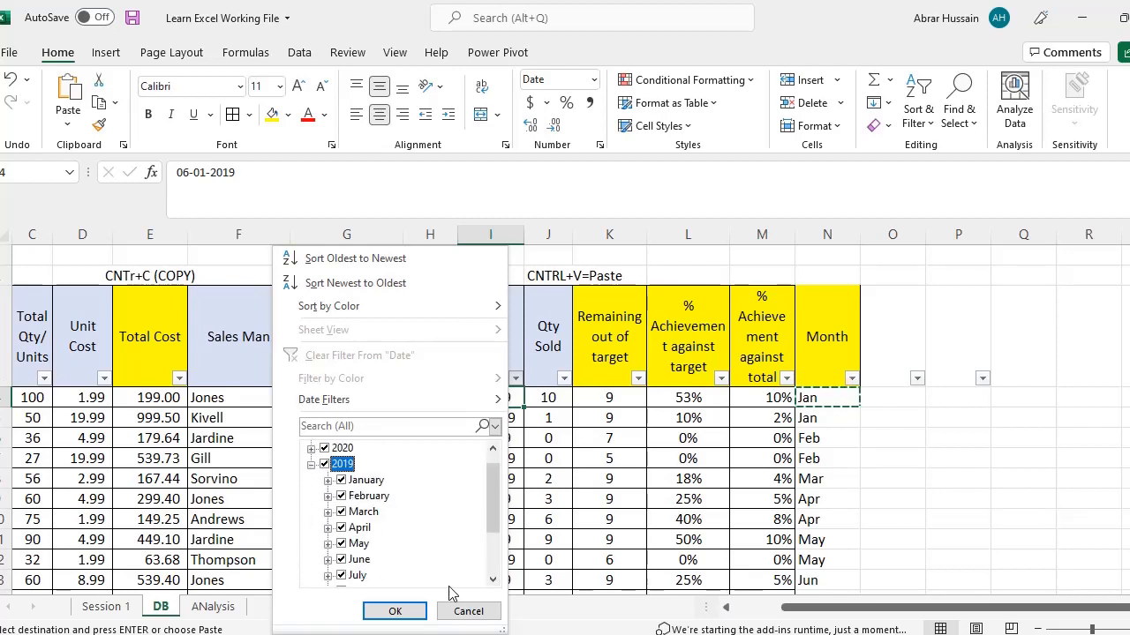
{"action": "left_click", "coordinate": [468, 611]}
Enter January in cell D64 below the By Month heading on the ANalysis sheet.
{"action": "left_click", "coordinate": [232, 591]}
{"action": "left_click", "coordinate": [213, 606]}
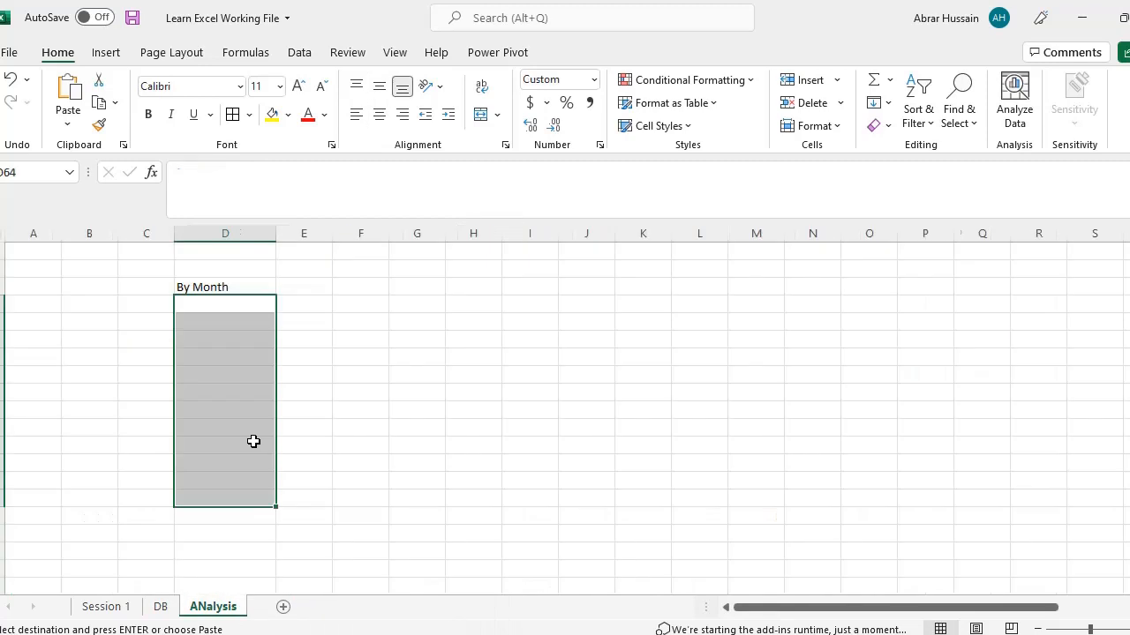
{"action": "left_click", "coordinate": [225, 304]}
{"action": "type", "text": "January"}
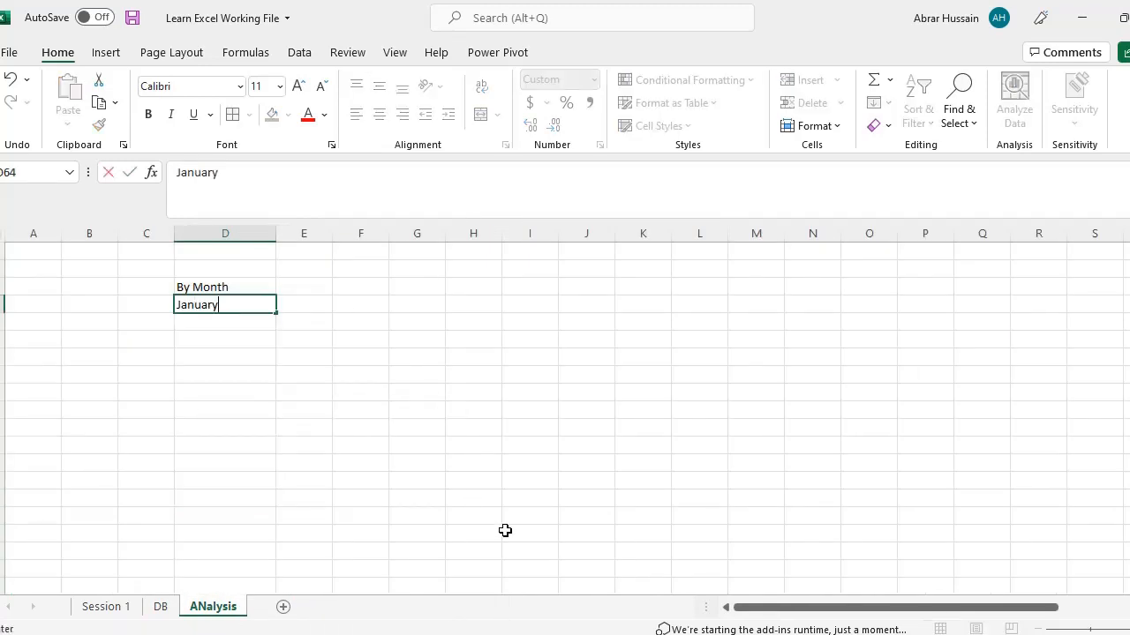
{"action": "key", "text": "ctrl+Return"}
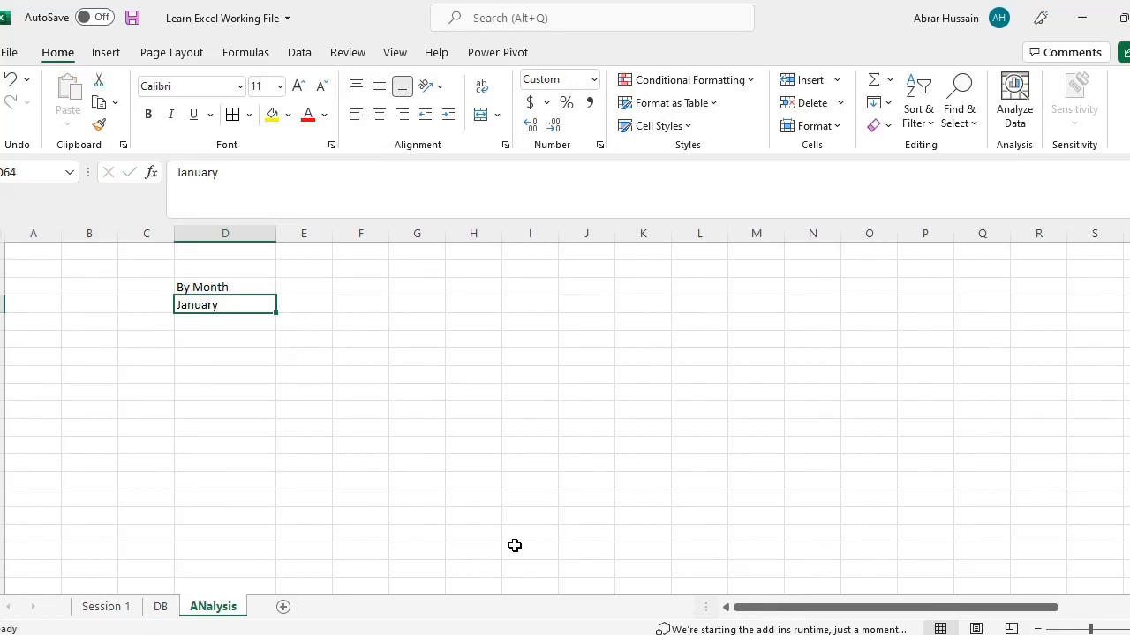
{"action": "key", "text": "Right"}
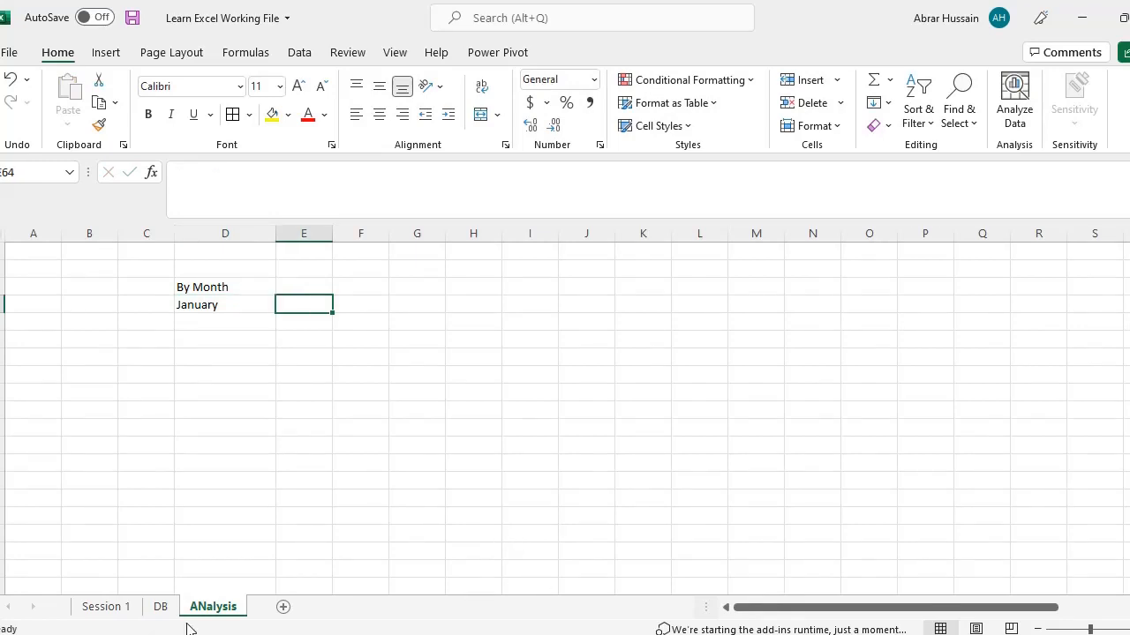
Copy the Month header on the DB sheet into O3 and rename the copy Year.
{"action": "left_click", "coordinate": [159, 608]}
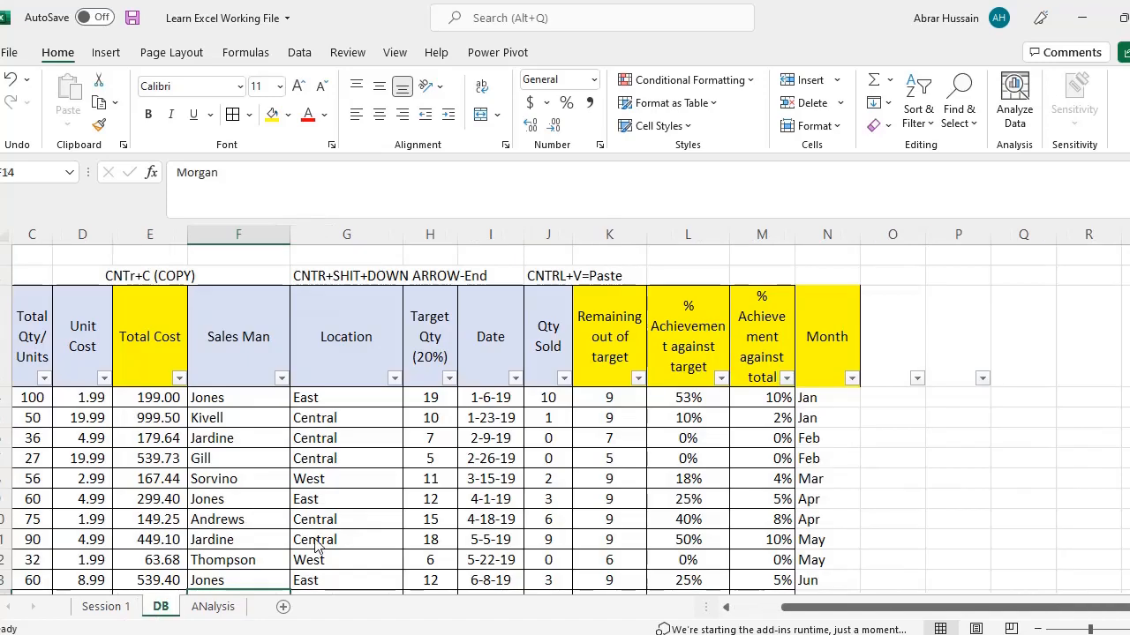
{"action": "left_click", "coordinate": [802, 403]}
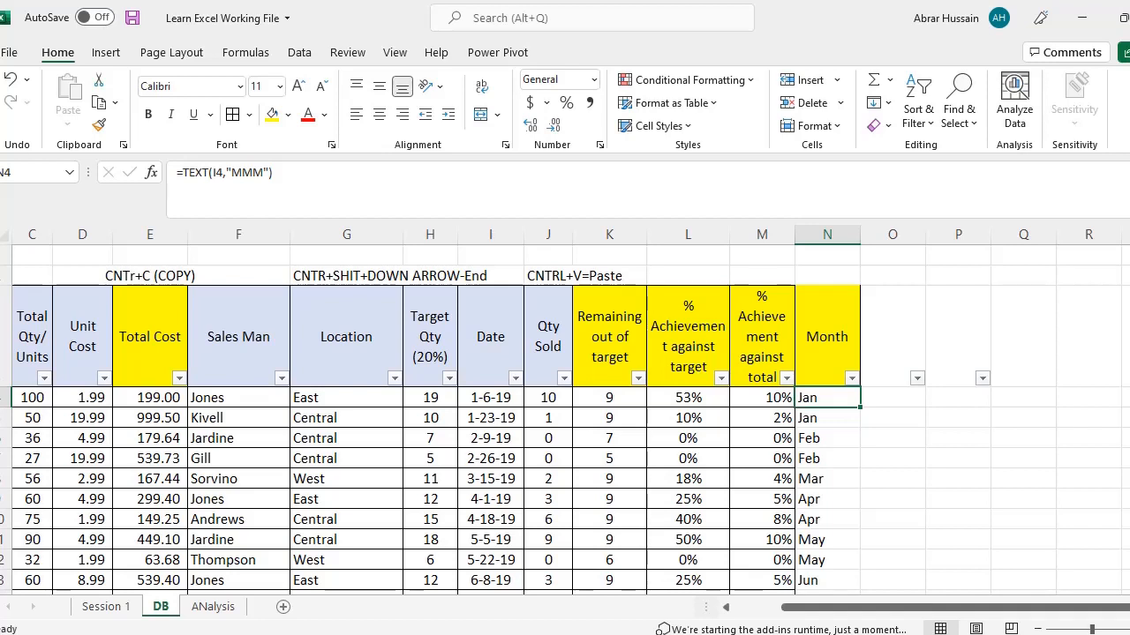
{"action": "key", "text": "Up"}
{"action": "key", "text": "ctrl+c"}
{"action": "key", "text": "Right"}
{"action": "key", "text": "ctrl+v"}
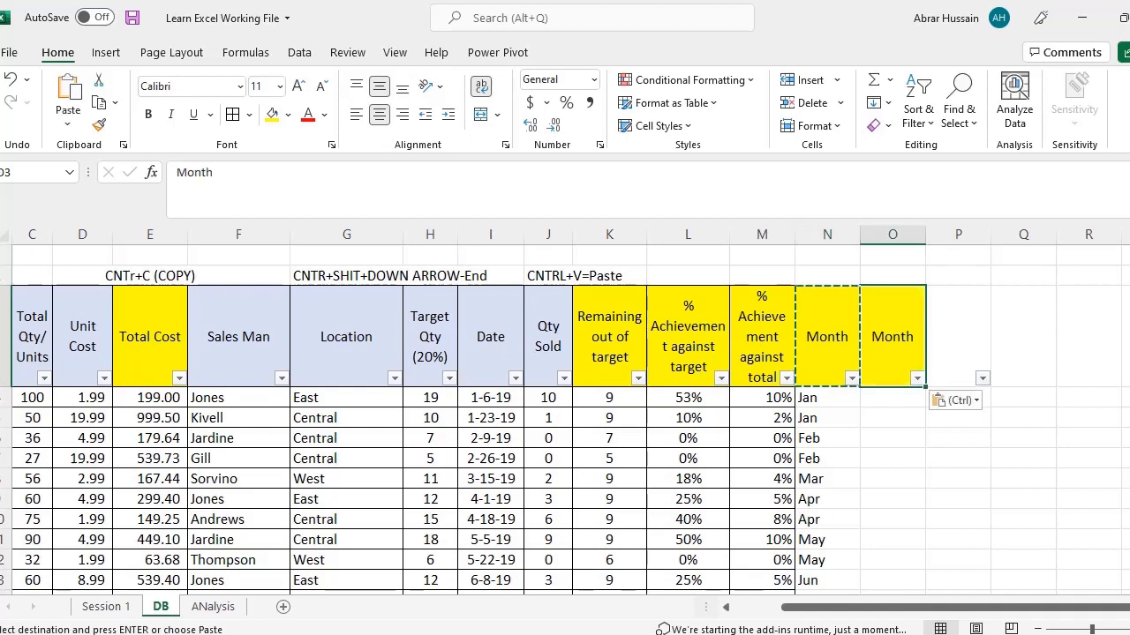
{"action": "type", "text": "Year"}
{"action": "key", "text": "Return"}
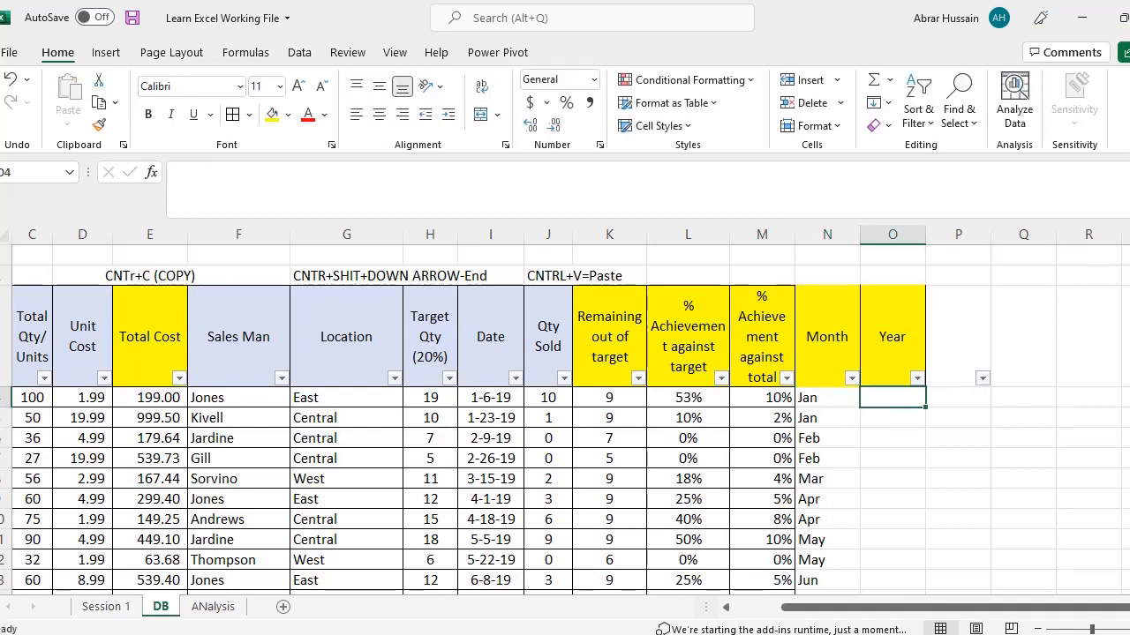
Enter =YEAR(I4) in O4 to extract the year from the Date column.
{"action": "type", "text": "="}
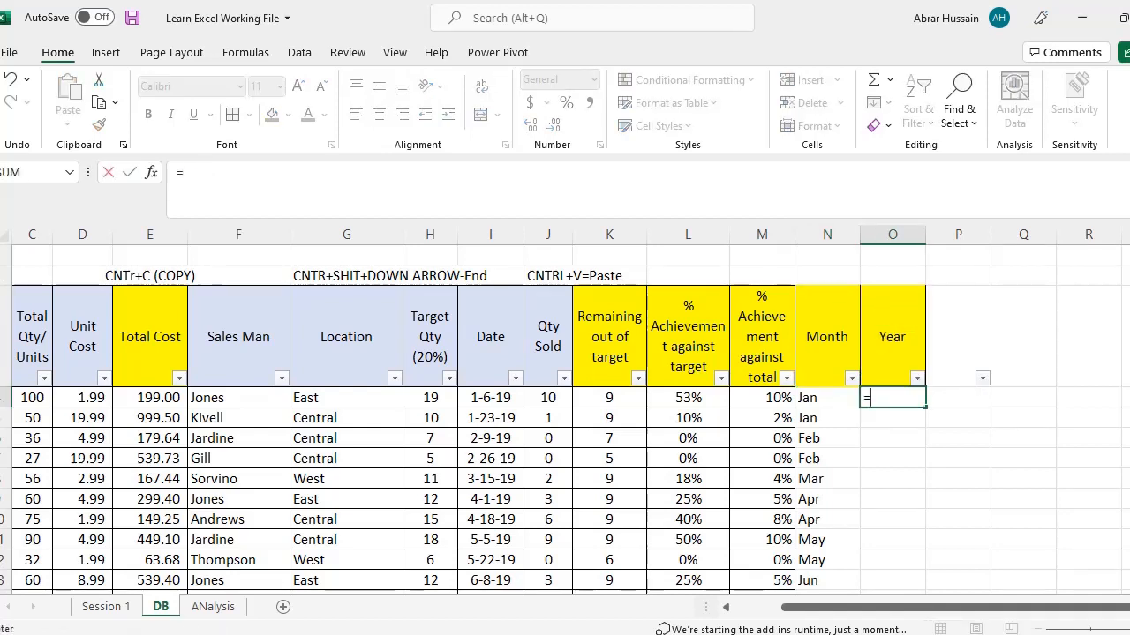
{"action": "type", "text": "Year("}
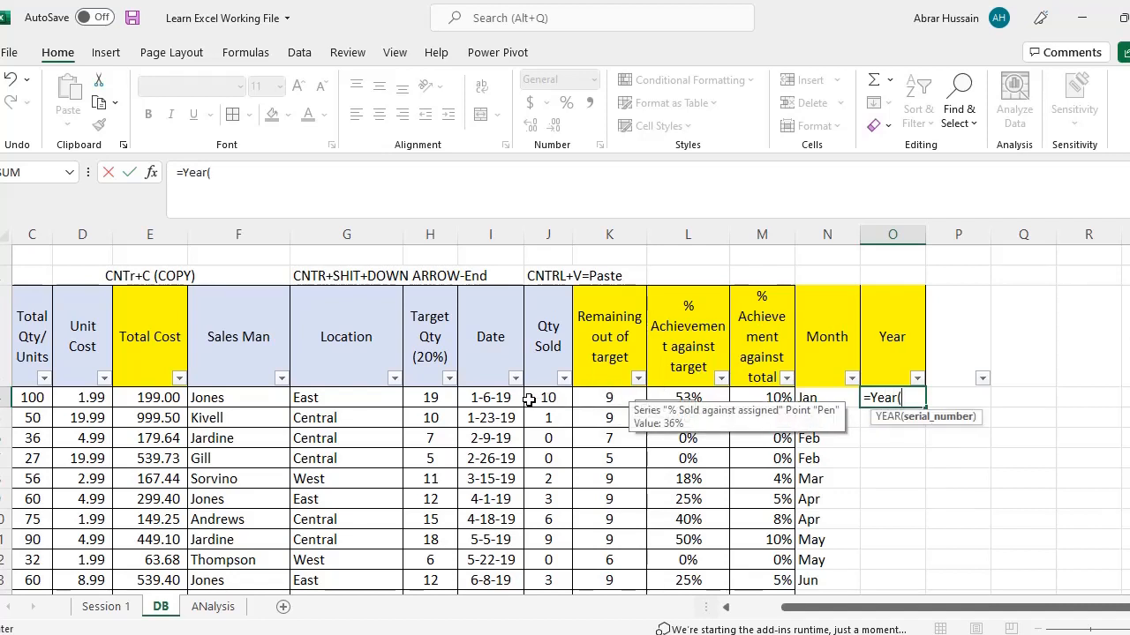
{"action": "left_click", "coordinate": [503, 398]}
{"action": "type", "text": ")"}
{"action": "key", "text": "ctrl+Return"}
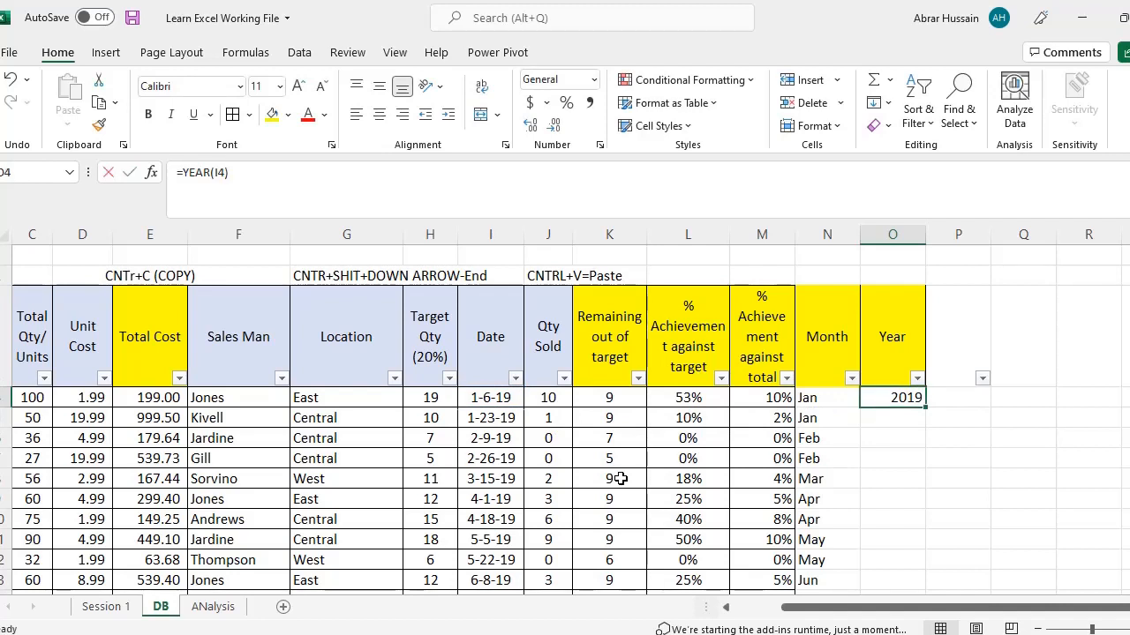
{"action": "key", "text": "F2"}
{"action": "key", "text": "ctrl+Return"}
Try the format text "YYYY" in N4's TEXT formula and undo the change.
{"action": "key", "text": "Left"}
{"action": "key", "text": "F2"}
{"action": "key", "text": "Left"}
{"action": "key", "text": "Left"}
{"action": "key", "text": "Left"}
{"action": "key", "text": "Left"}
{"action": "key", "text": "Left"}
{"action": "key", "text": "Left"}
{"action": "key", "text": "Left"}
{"action": "key", "text": "Left"}
{"action": "key", "text": "Left"}
{"action": "key", "text": "Left"}
{"action": "key", "text": "Left"}
{"action": "key", "text": "Left"}
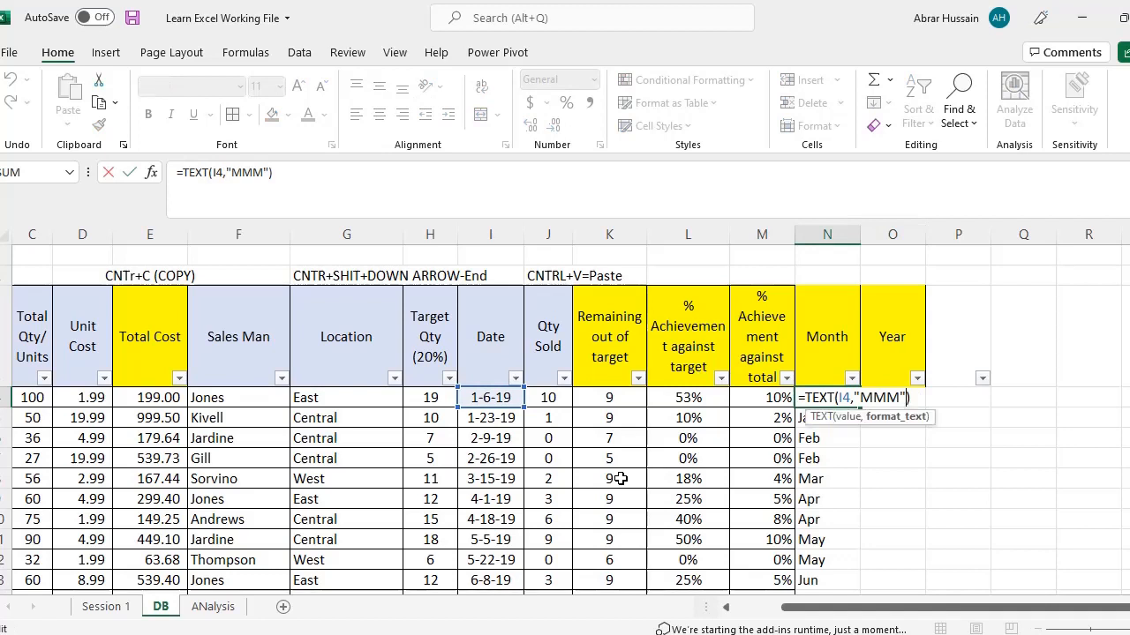
{"action": "key", "text": "Right"}
{"action": "key", "text": "Right"}
{"action": "key", "text": "Right"}
{"action": "key", "text": "Right"}
{"action": "key", "text": "Right"}
{"action": "key", "text": "Right"}
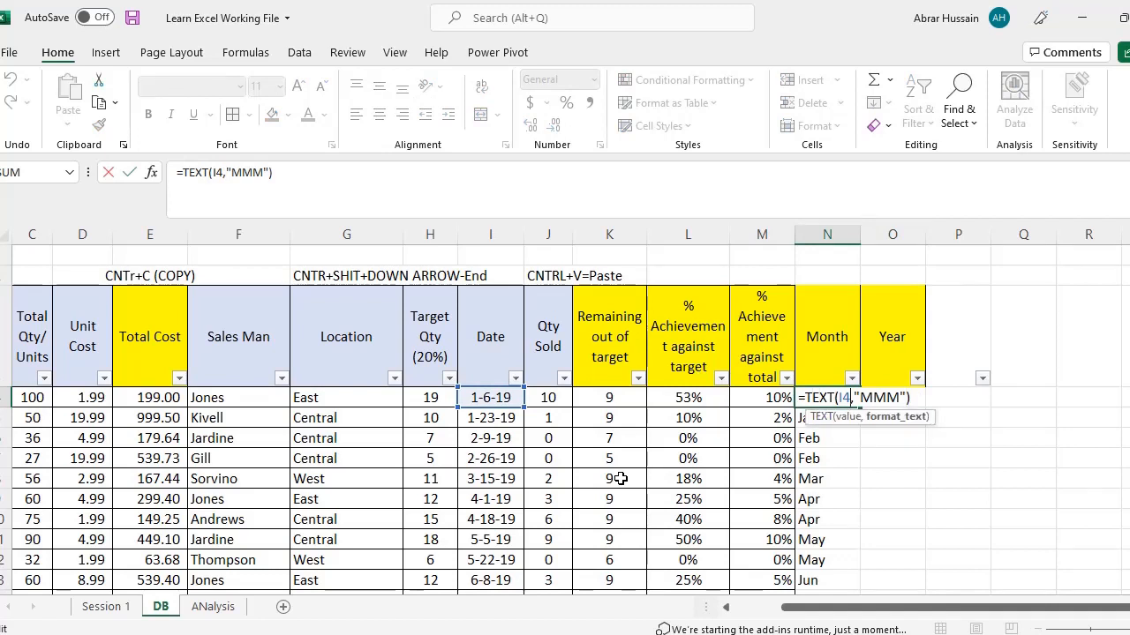
{"action": "key", "text": "shift+Right"}
{"action": "key", "text": "shift+Right"}
{"action": "key", "text": "shift+Right"}
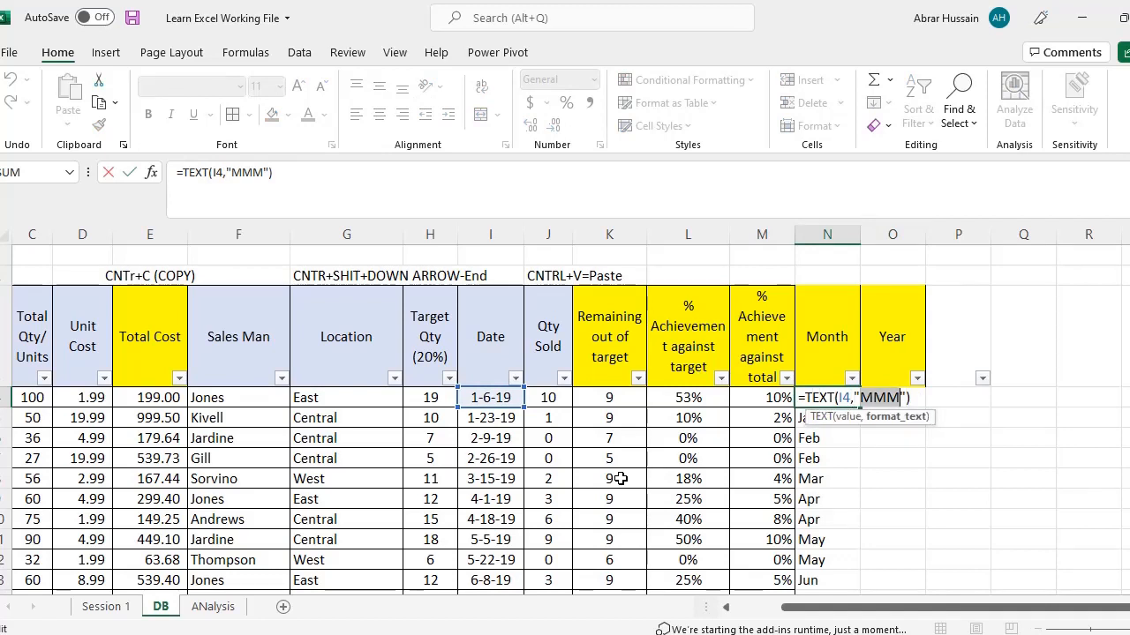
{"action": "type", "text": "YYYY"}
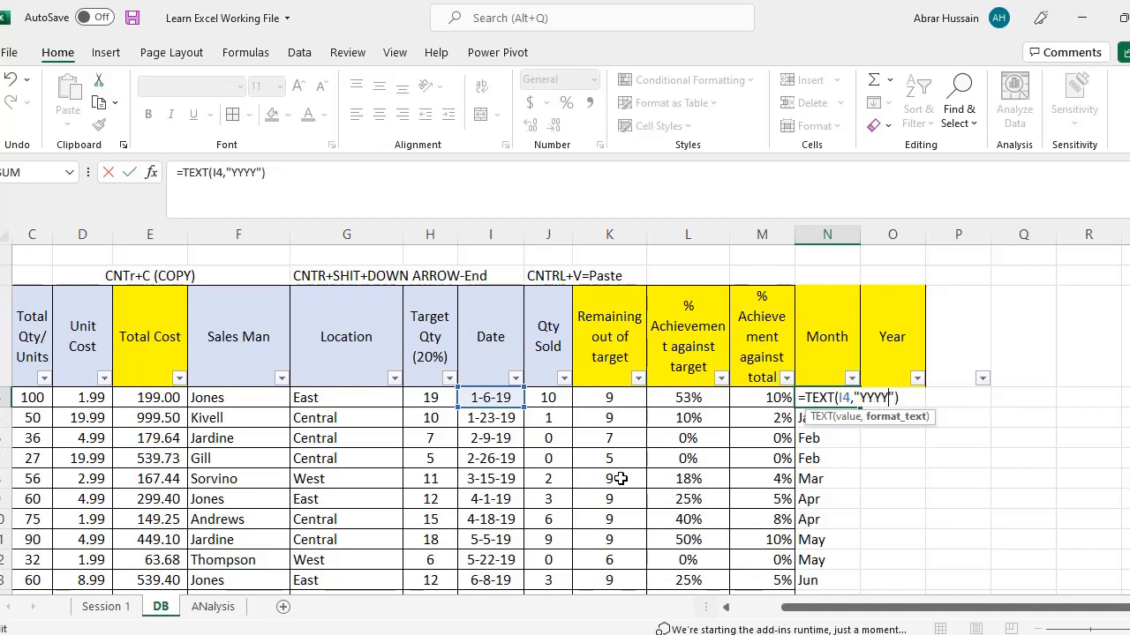
{"action": "key", "text": "ctrl+Return"}
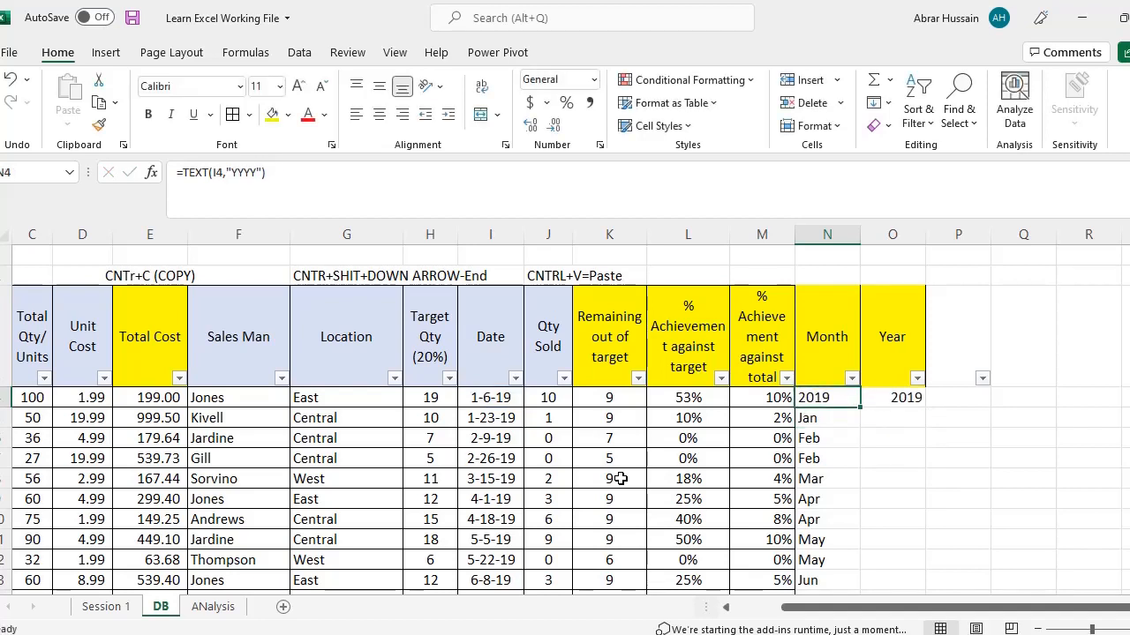
{"action": "key", "text": "ctrl+z"}
Copy the O4 year formula down the Year column to the last data row, O46.
{"action": "key", "text": "Right"}
{"action": "key", "text": "F2"}
{"action": "key", "text": "Escape"}
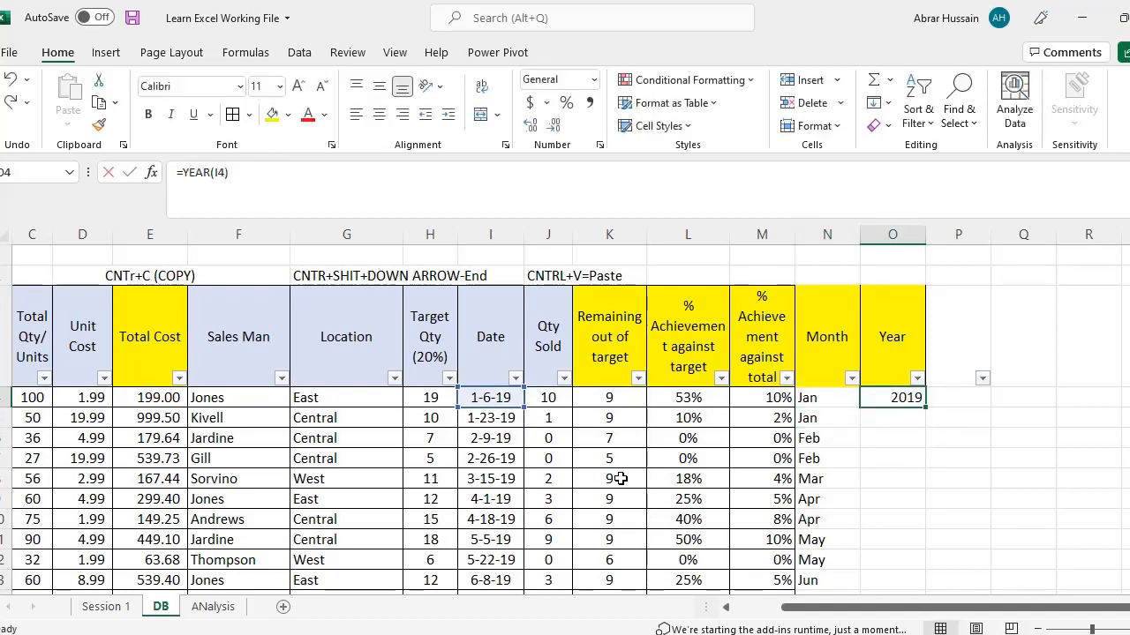
{"action": "key", "text": "ctrl+c"}
{"action": "key", "text": "Left"}
{"action": "key", "text": "ctrl+Down"}
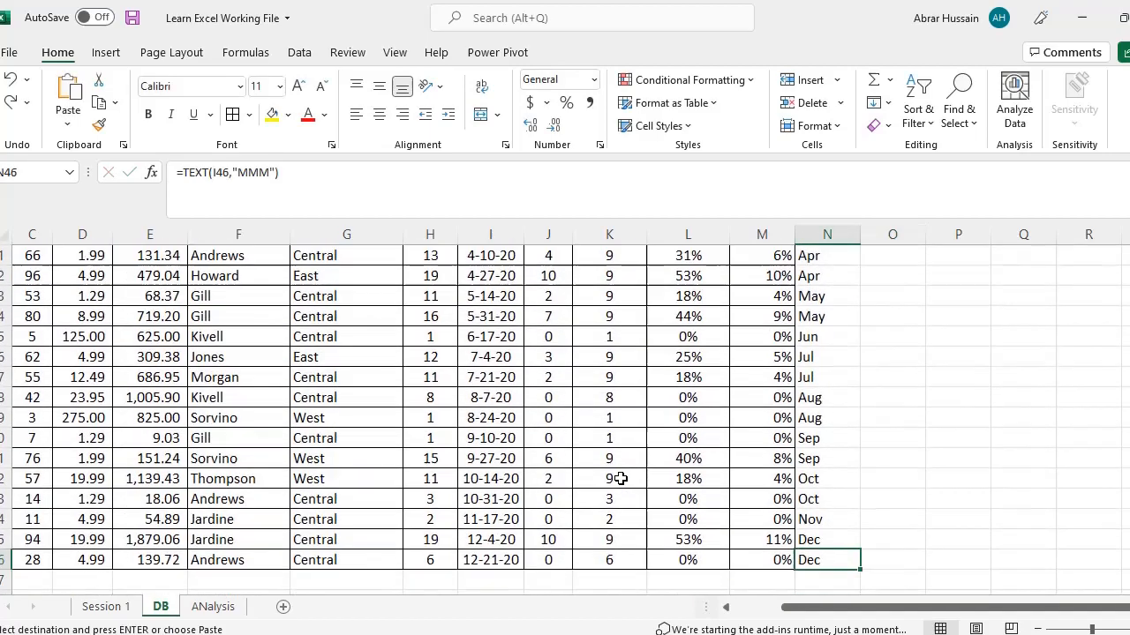
{"action": "key", "text": "Right"}
{"action": "key", "text": "ctrl+shift+Up"}
{"action": "key", "text": "ctrl+v"}
{"action": "key", "text": "ctrl+Up"}
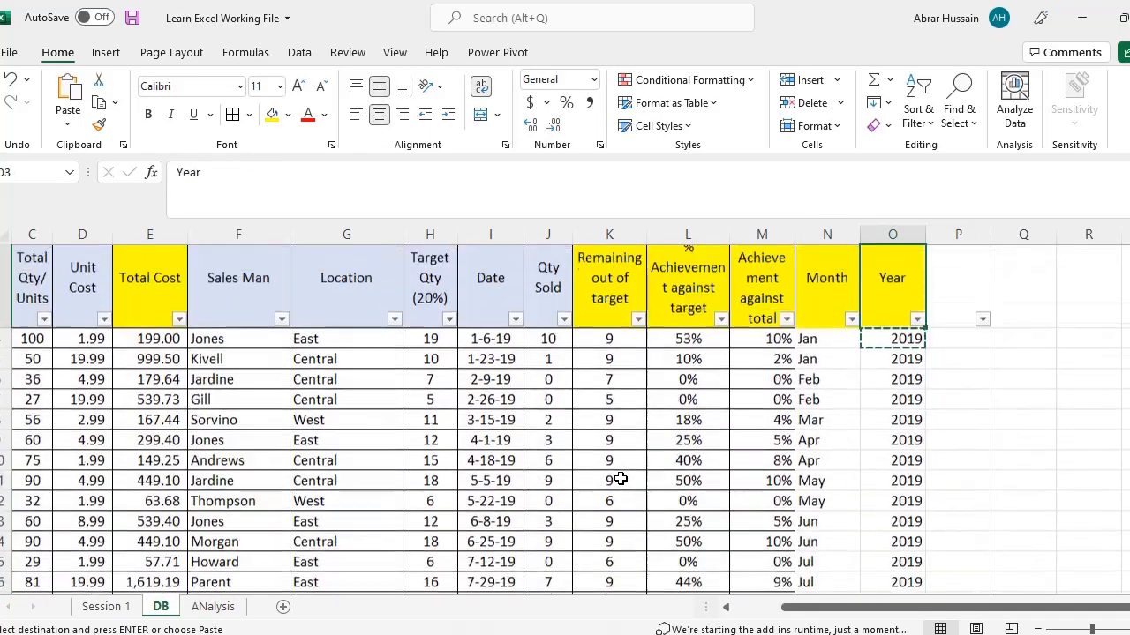
{"action": "key", "text": "Down"}
{"action": "key", "text": "Escape"}
{"action": "key", "text": "Up"}
{"action": "key", "text": "Down"}
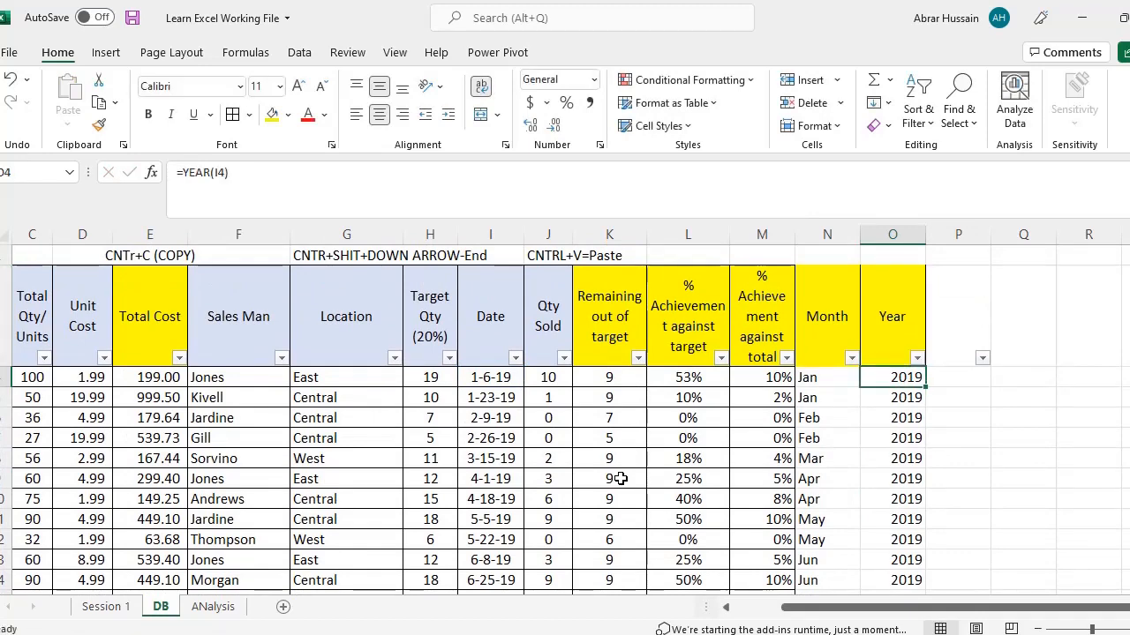
Move January down to D65 on the ANalysis sheet and enter 2019 in D64 above it.
{"action": "left_click", "coordinate": [218, 605]}
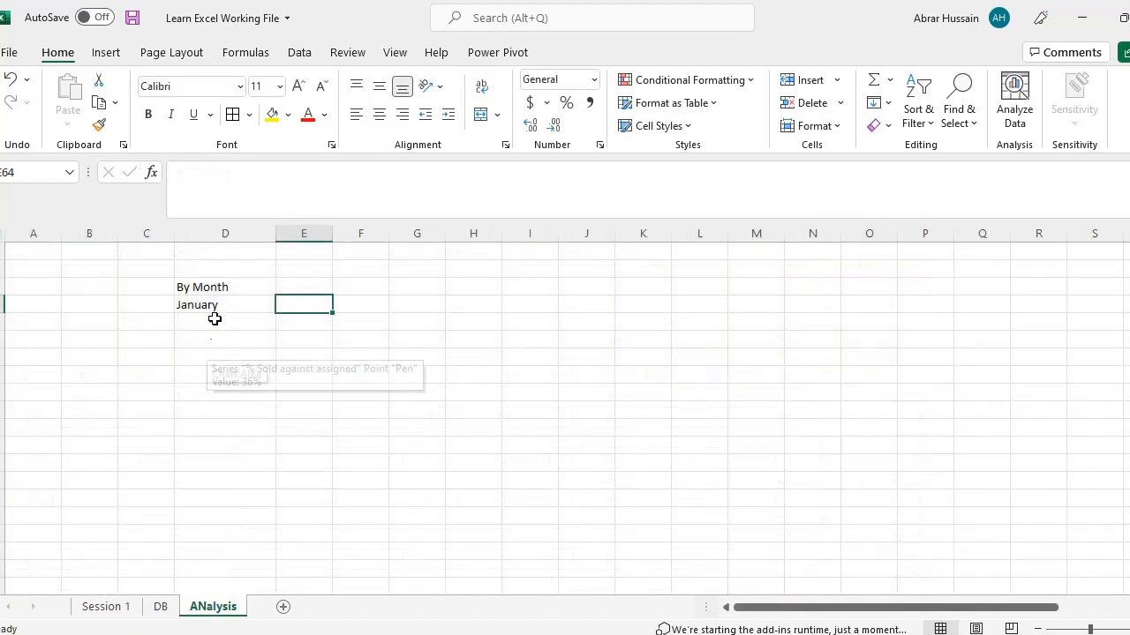
{"action": "key", "text": "ctrl+x"}
{"action": "key", "text": "Down"}
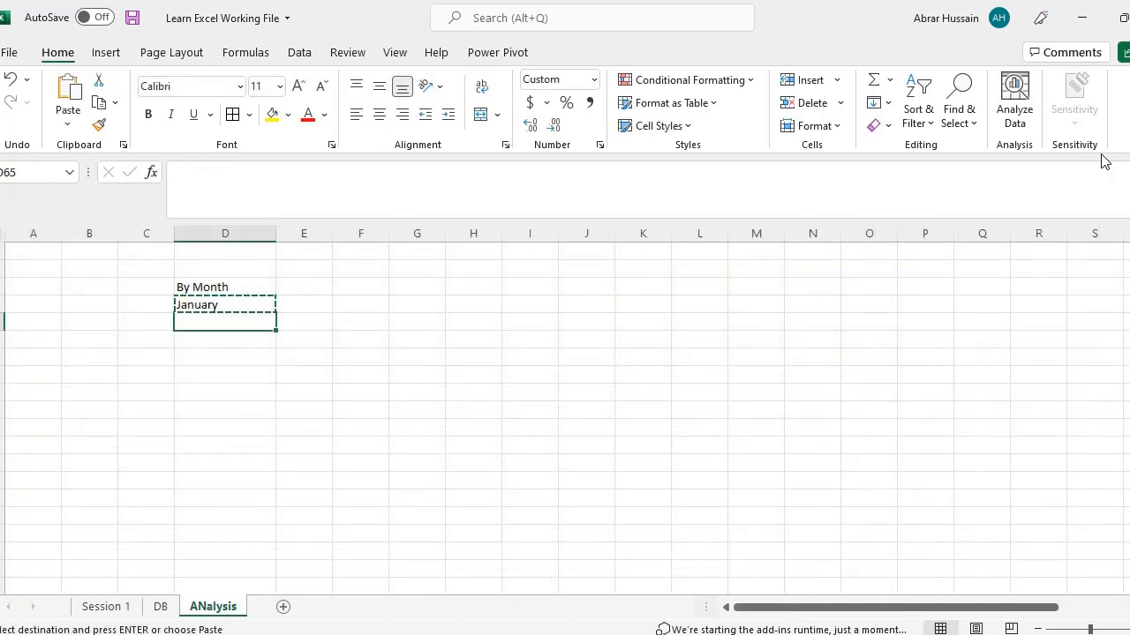
{"action": "key", "text": "ctrl+v"}
{"action": "key", "text": "Up"}
{"action": "type", "text": "201"}
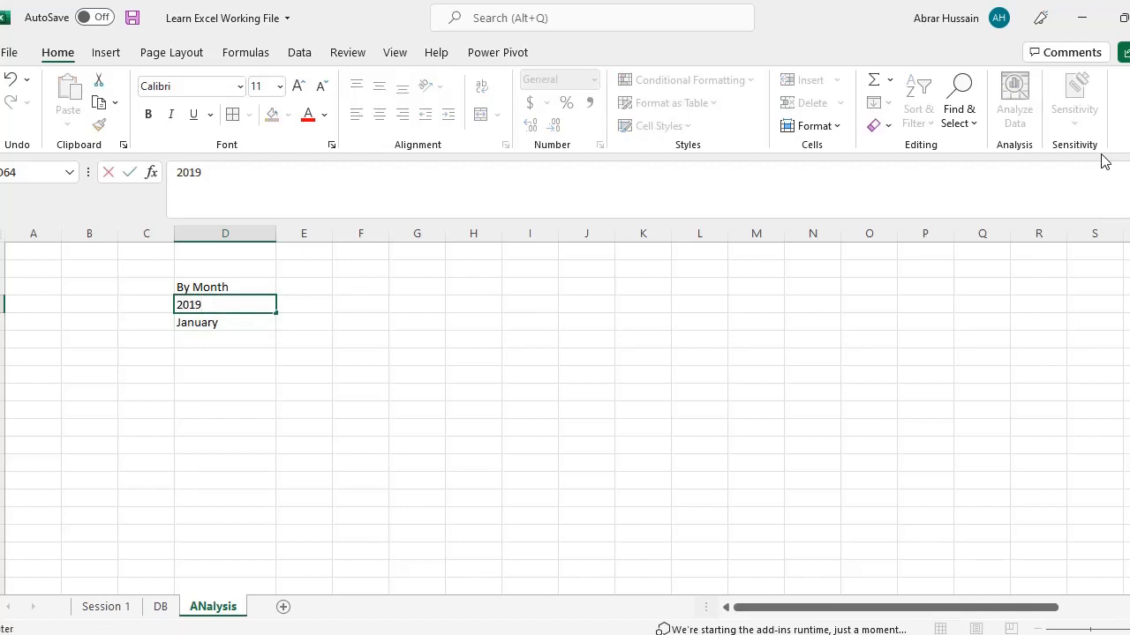
{"action": "type", "text": "9"}
{"action": "key", "text": "Return"}
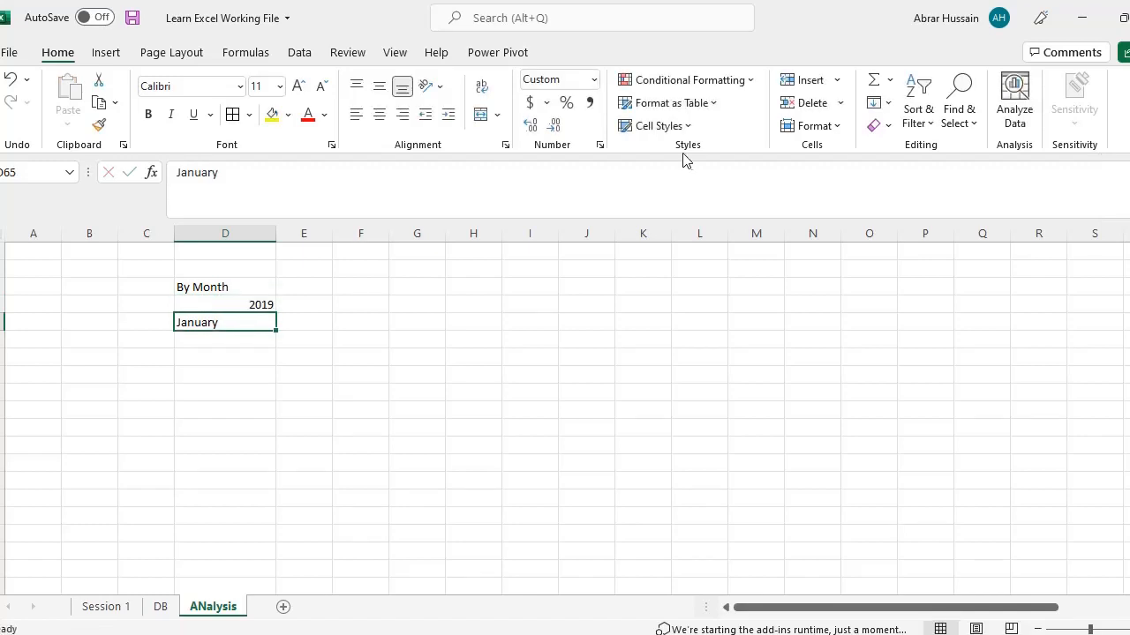
Fill the month series from January in D65 down to December in D76.
{"action": "left_click_drag", "start_coordinate": [276, 330], "coordinate": [268, 519]}
{"action": "double_click", "coordinate": [224, 319]}
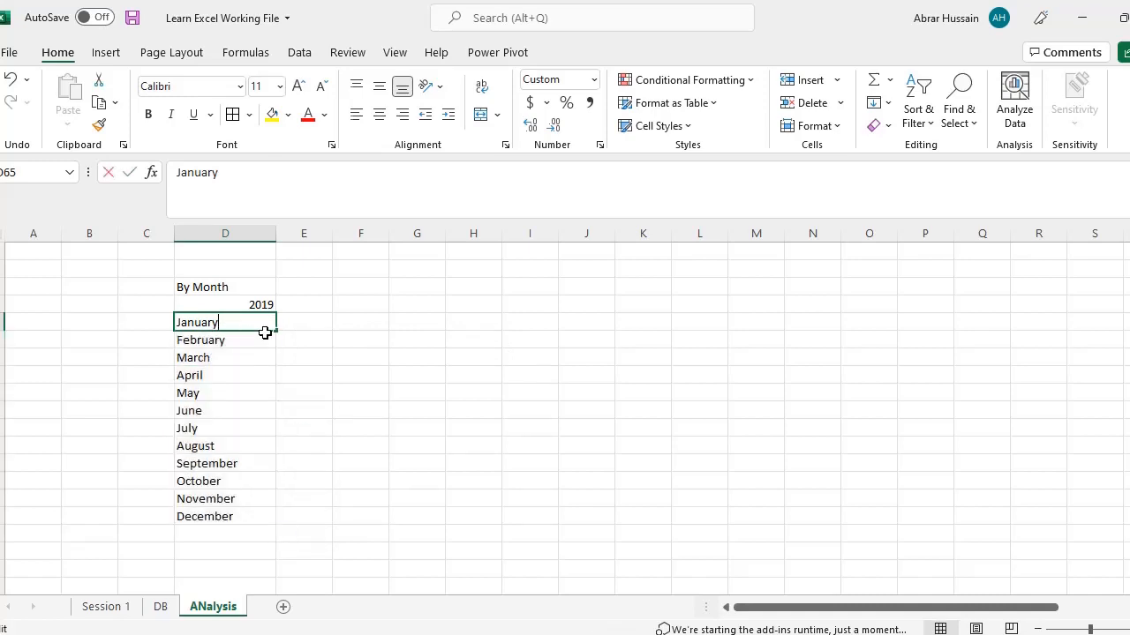
{"action": "key", "text": "Escape"}
{"action": "left_click", "coordinate": [317, 340]}
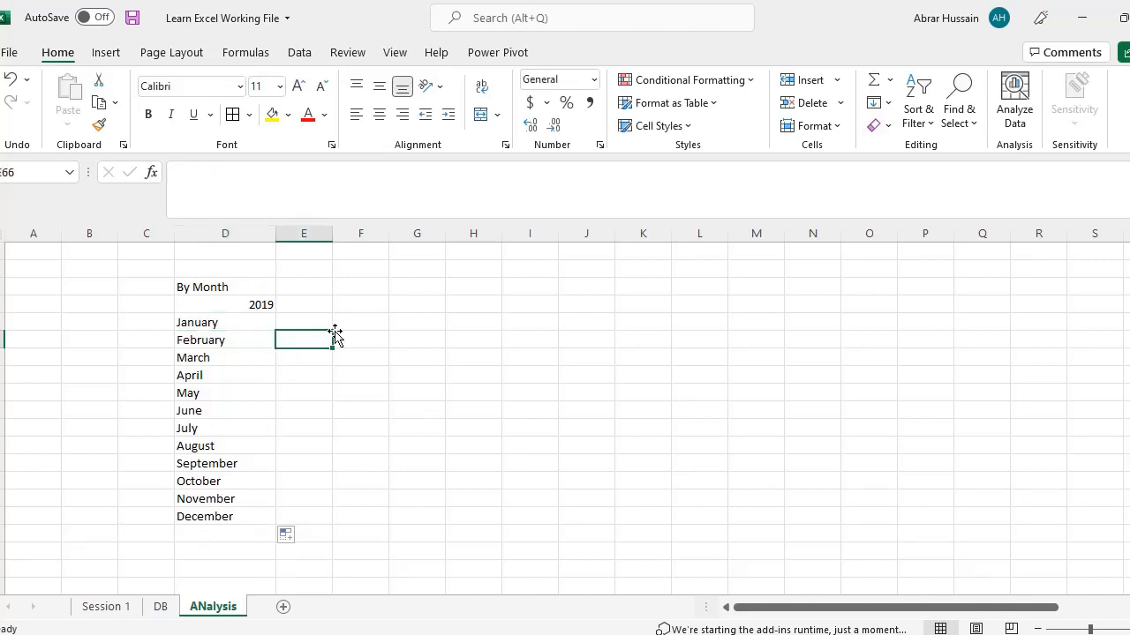
{"action": "left_click", "coordinate": [306, 321]}
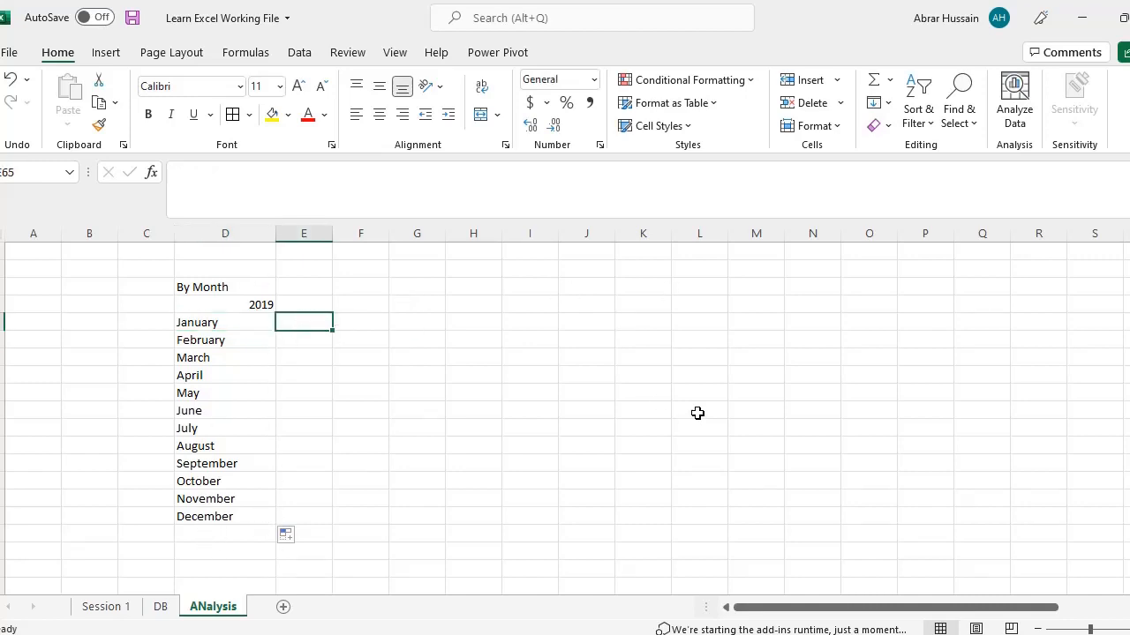
{"action": "type", "text": "="}
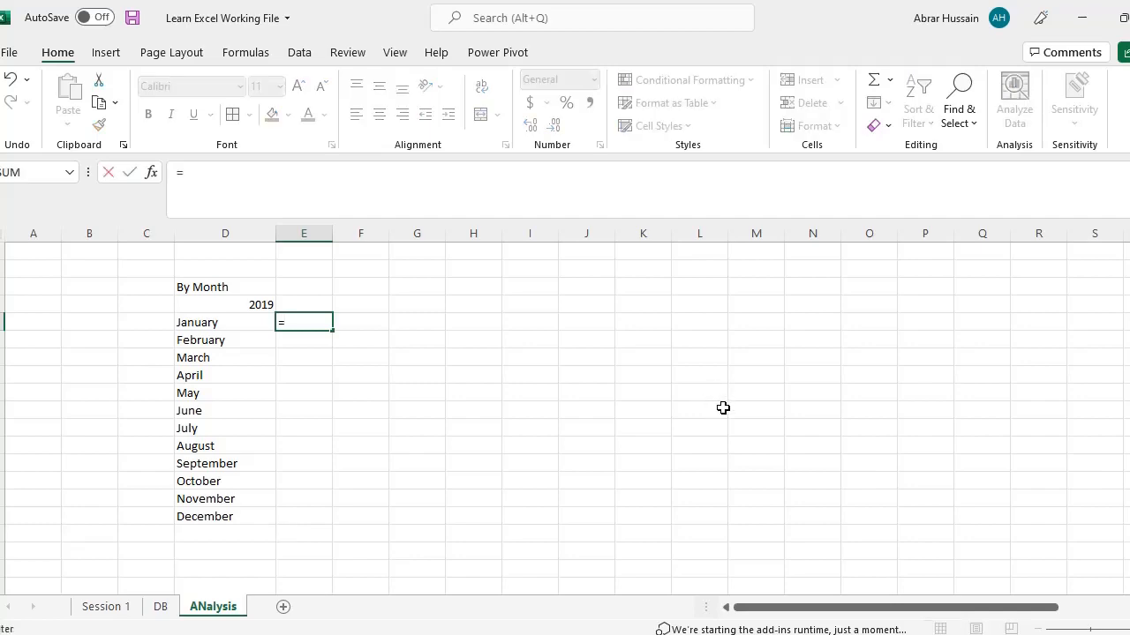
{"action": "scroll", "coordinate": [349, 361], "scroll_direction": "up", "scroll_amount": 10}
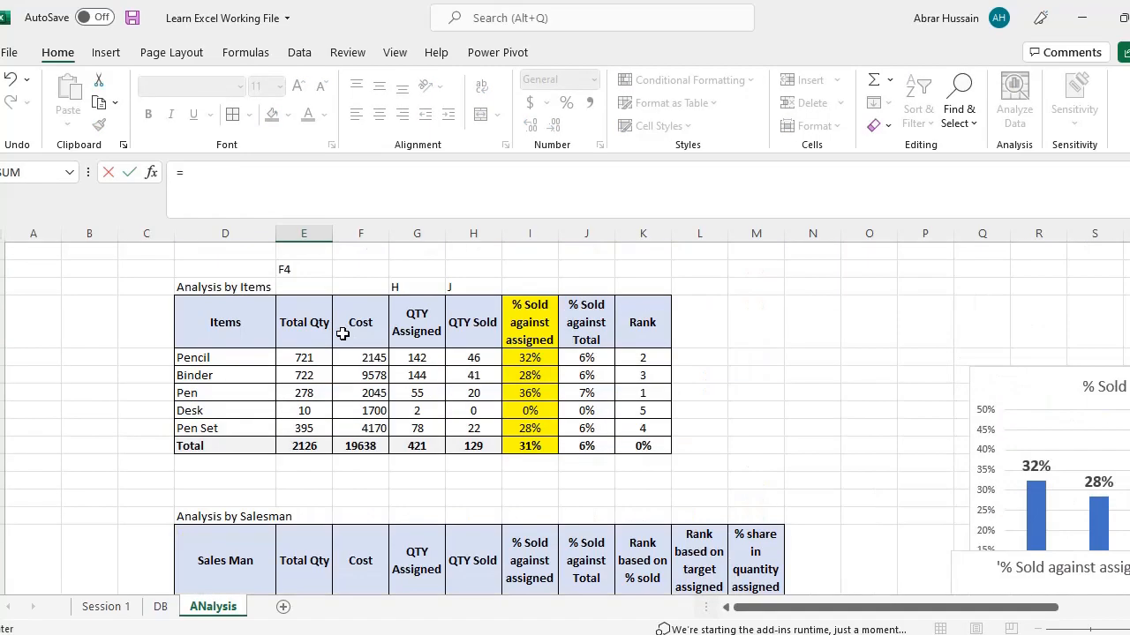
{"action": "key", "text": "Escape"}
{"action": "scroll", "coordinate": [327, 335], "scroll_direction": "up", "scroll_amount": 10}
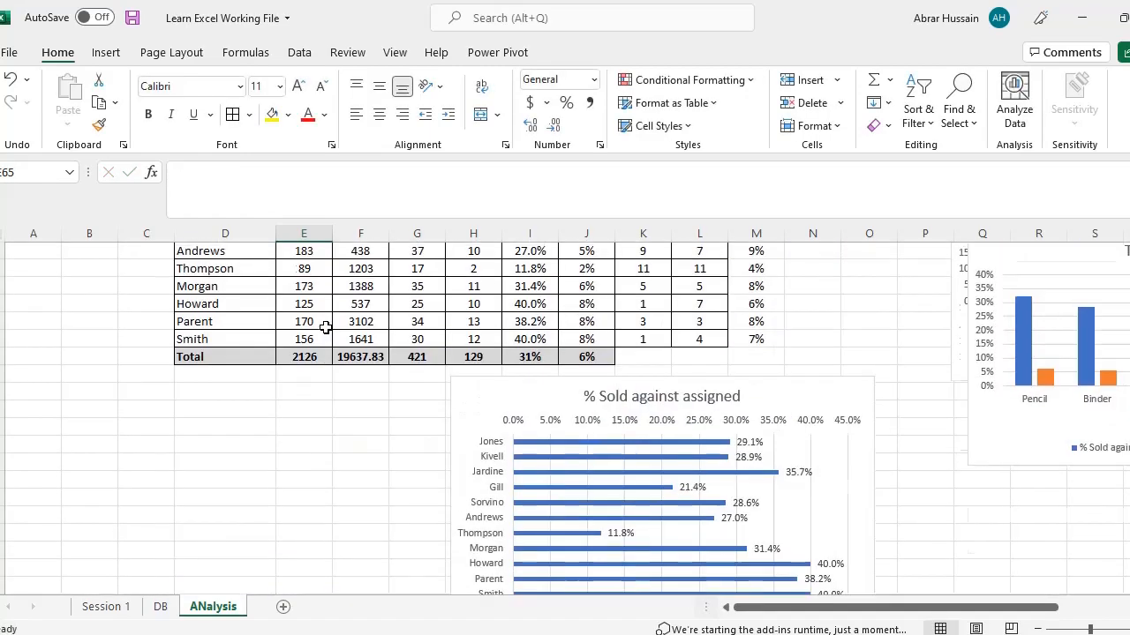
Inspect the SUMIFS formula behind Pencil's Total Qty in E5 of the Analysis by Items table.
{"action": "left_click", "coordinate": [297, 356]}
{"action": "double_click", "coordinate": [298, 356]}
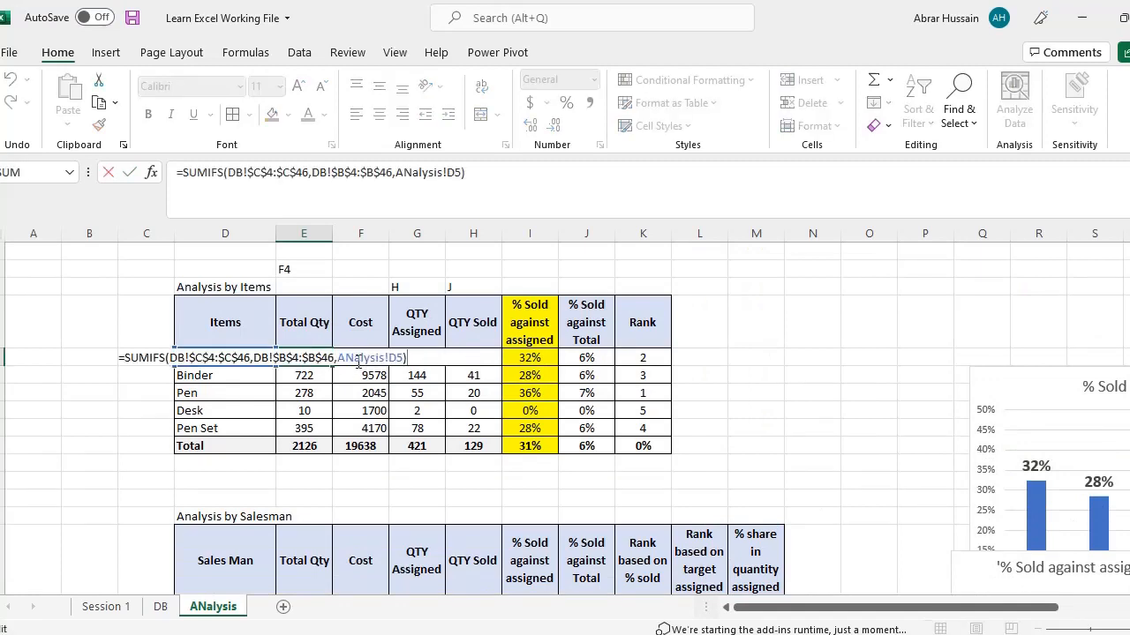
{"action": "key", "text": "Escape"}
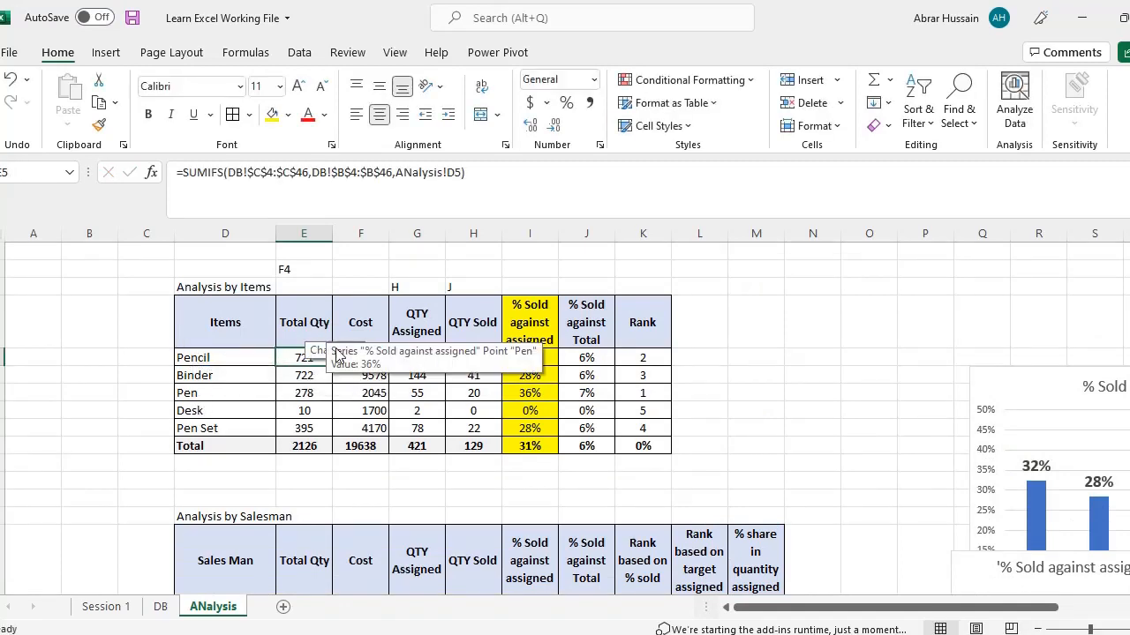
{"action": "left_click", "coordinate": [287, 185]}
{"action": "key", "text": "Escape"}
{"action": "scroll", "coordinate": [315, 424], "scroll_direction": "down", "scroll_amount": 10}
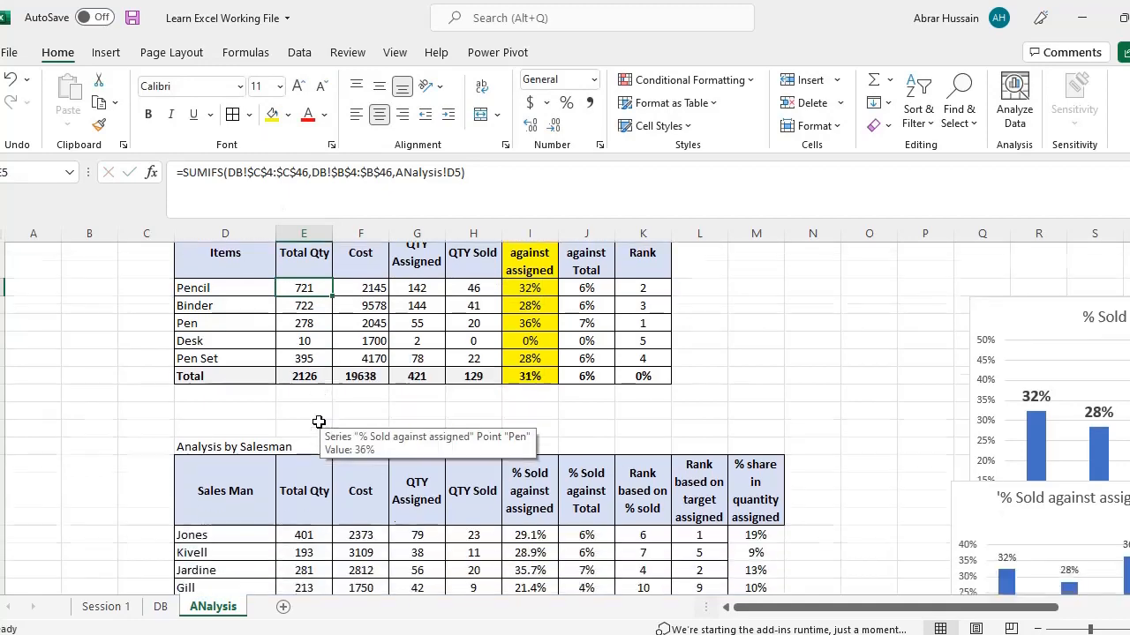
{"action": "scroll", "coordinate": [319, 423], "scroll_direction": "down", "scroll_amount": 10}
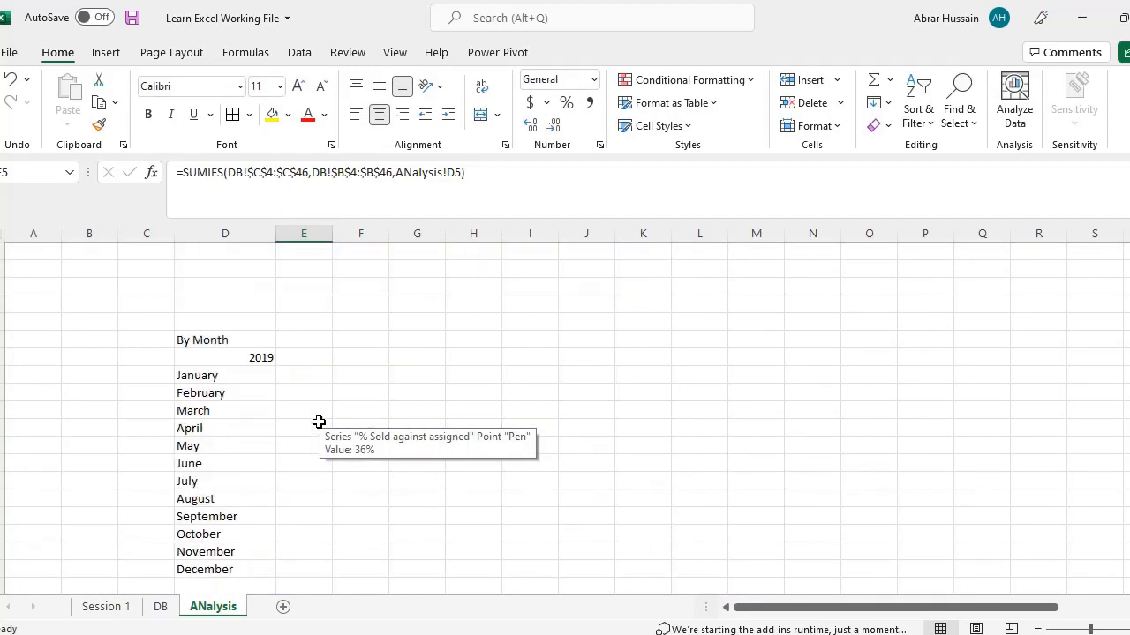
{"action": "left_click", "coordinate": [303, 373]}
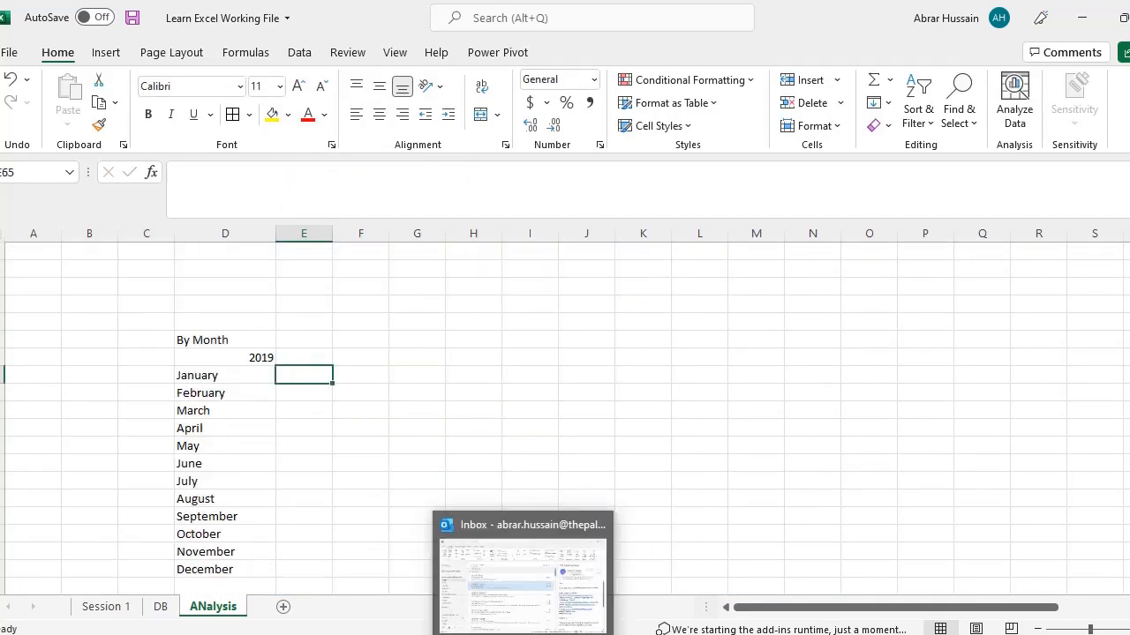
{"action": "type", "text": "=count"}
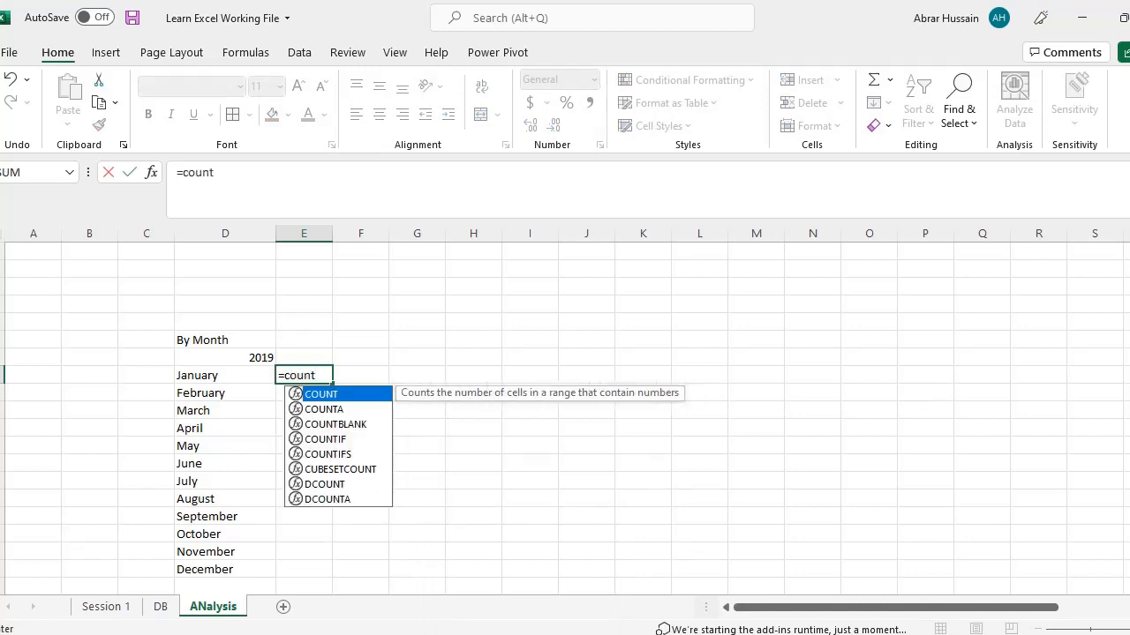
{"action": "key", "text": "Escape"}
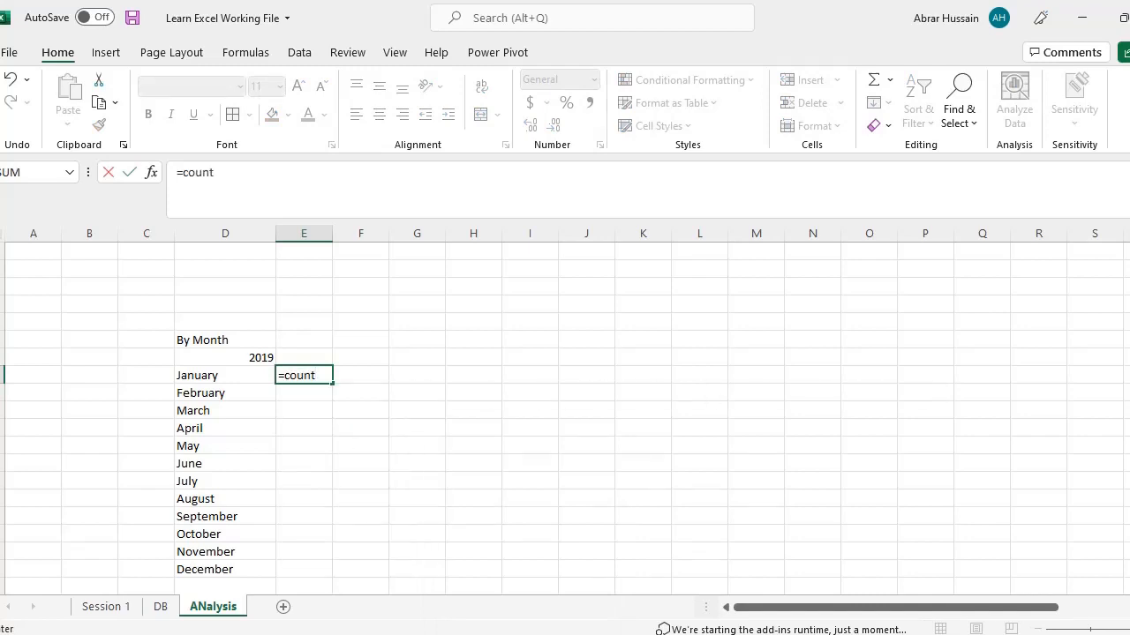
{"action": "type", "text": "="}
{"action": "key", "text": "Escape"}
Start a SUMIFS formula in E65 beside January, using the DB sheet's Target Qty cells H4:H46 as the sum range.
{"action": "type", "text": "=sumifs("}
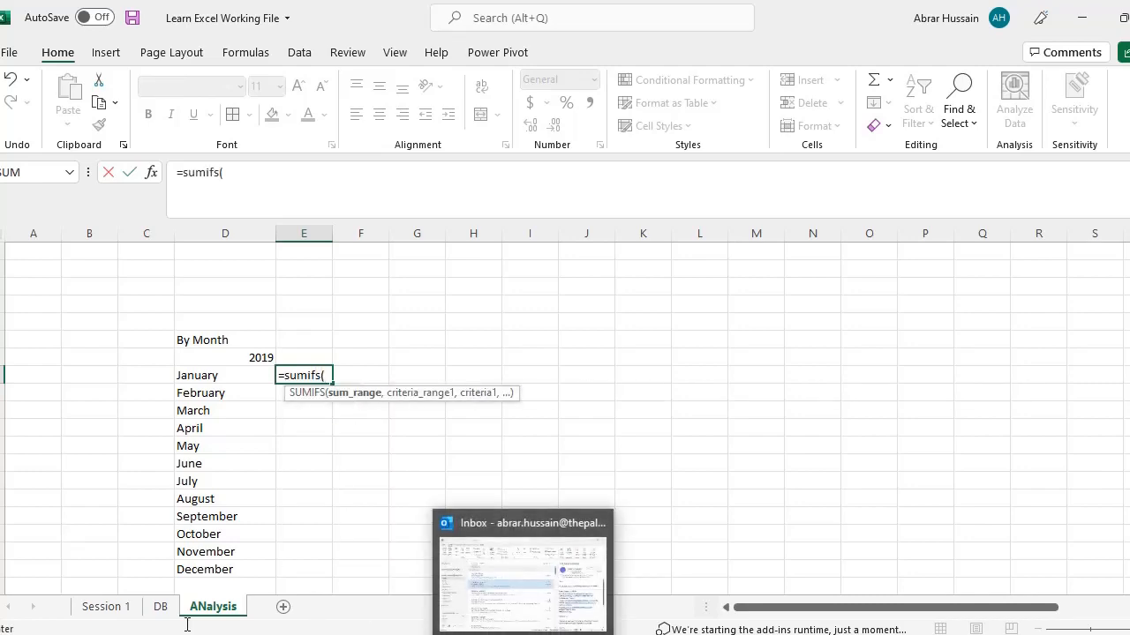
{"action": "left_click", "coordinate": [160, 606]}
{"action": "scroll", "coordinate": [228, 459], "scroll_direction": "up", "scroll_amount": 1}
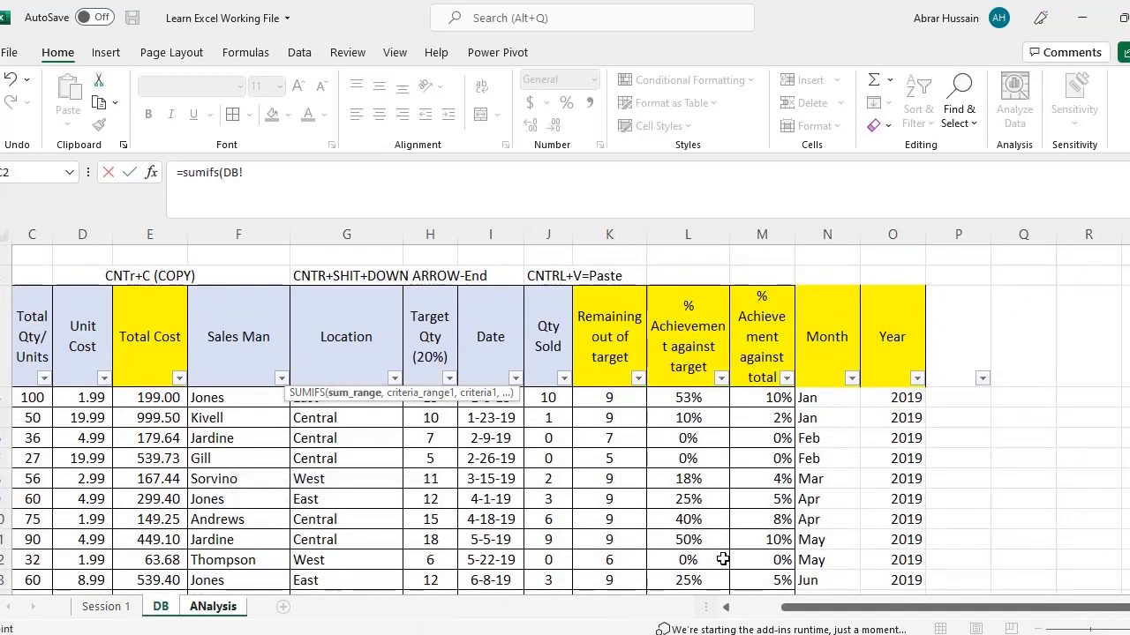
{"action": "left_click_drag", "start_coordinate": [861, 616], "coordinate": [789, 616]}
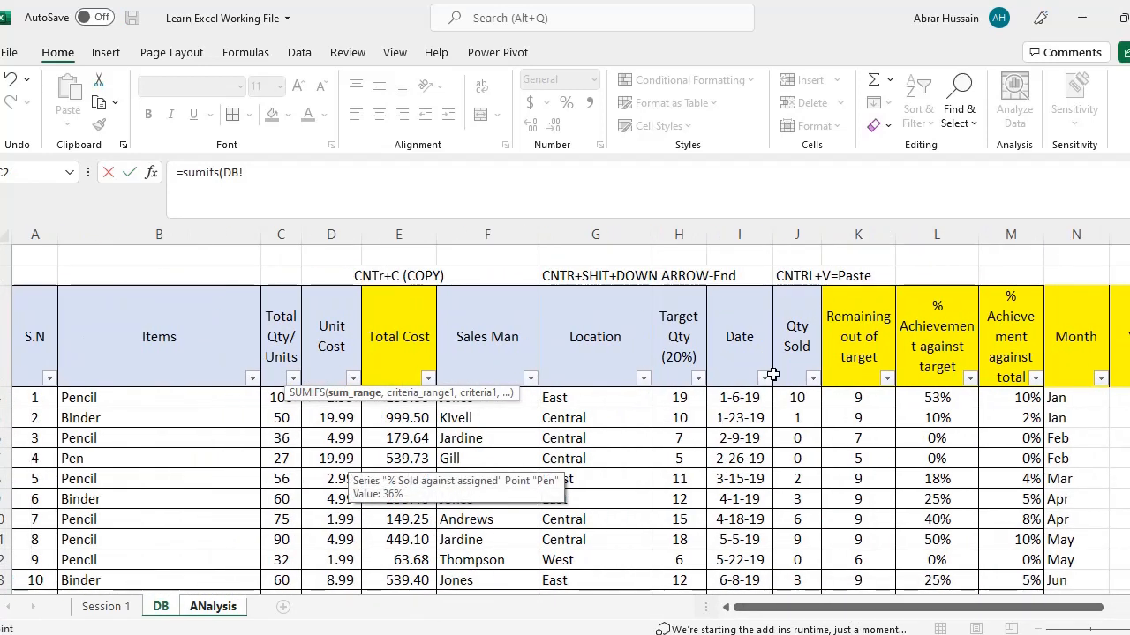
{"action": "left_click", "coordinate": [688, 338]}
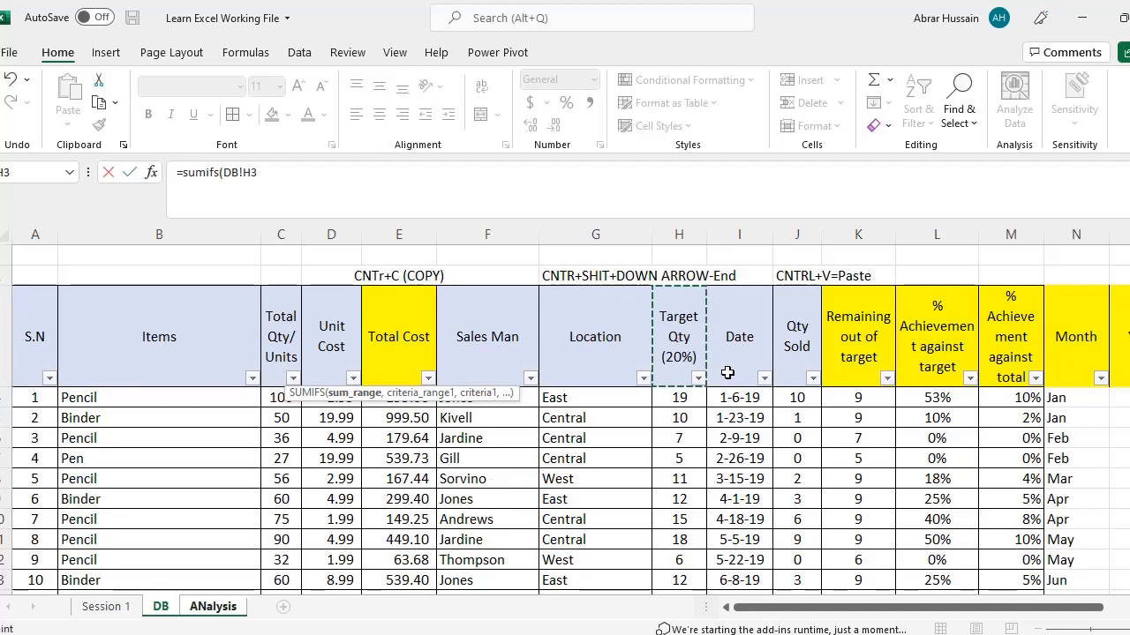
{"action": "left_click", "coordinate": [265, 338]}
{"action": "left_click_drag", "start_coordinate": [265, 399], "coordinate": [262, 487]}
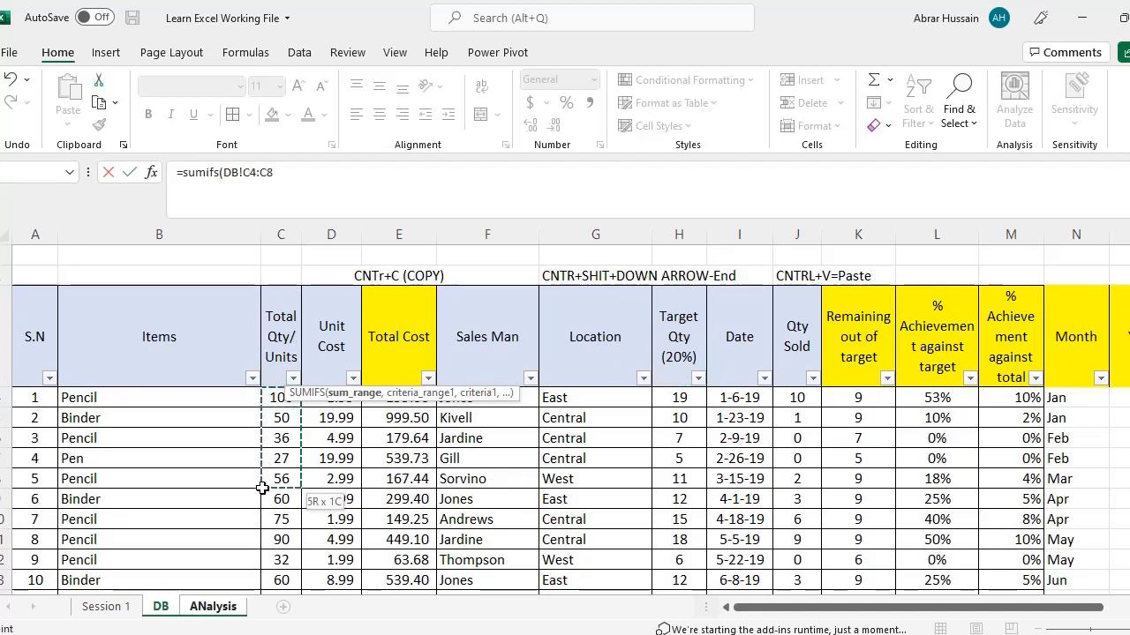
{"action": "left_click", "coordinate": [684, 334]}
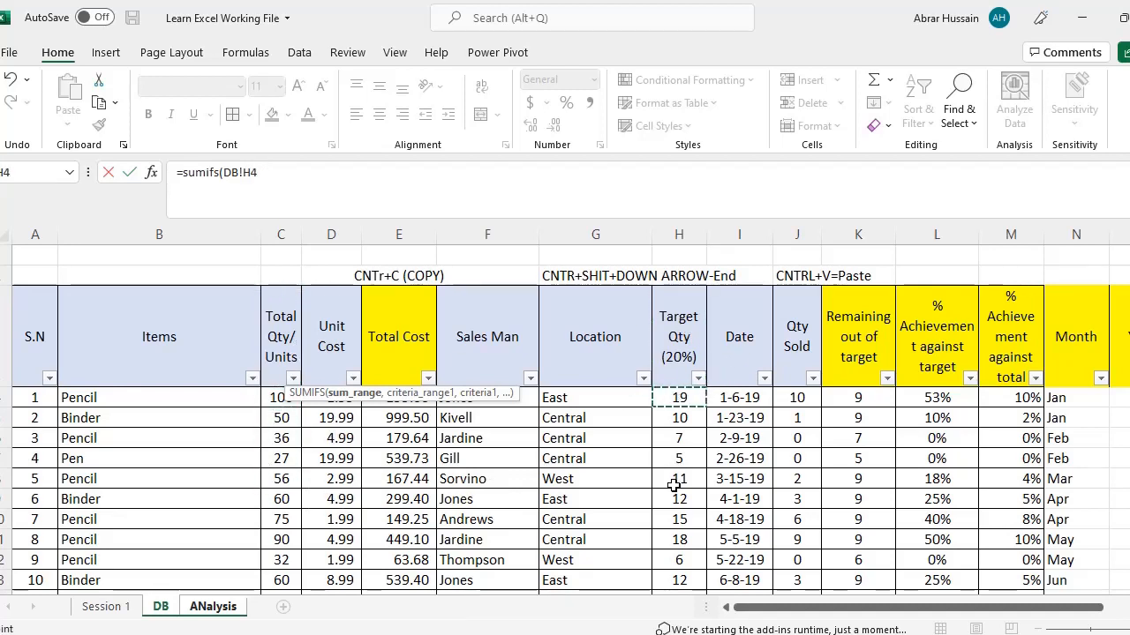
{"action": "left_click", "coordinate": [277, 399]}
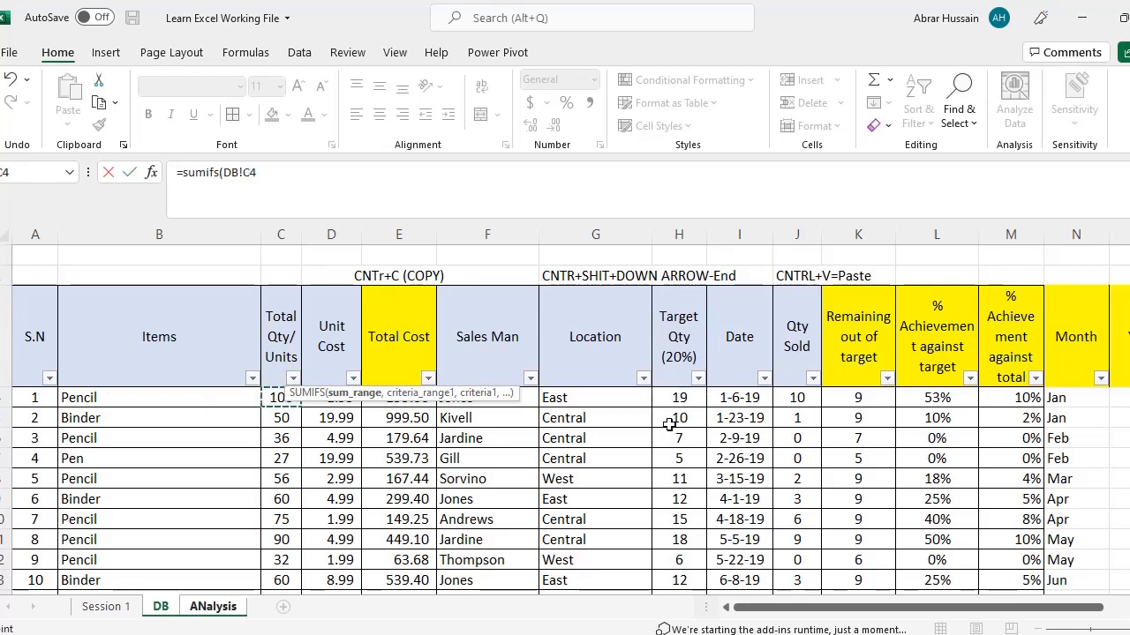
{"action": "left_click", "coordinate": [676, 397]}
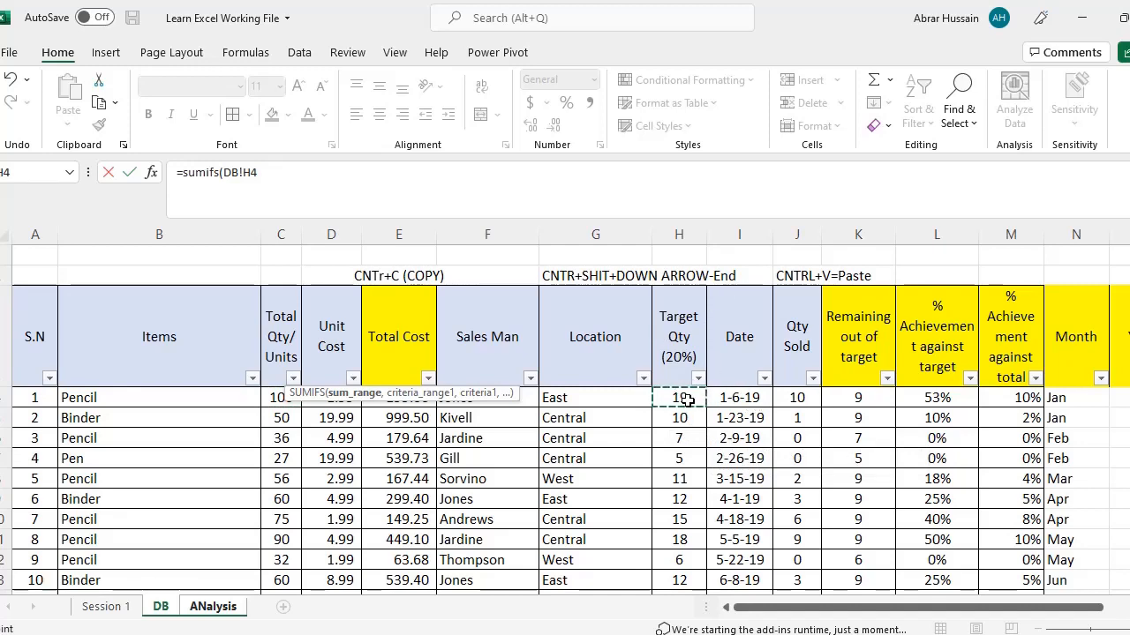
{"action": "scroll", "coordinate": [687, 406], "scroll_direction": "down", "scroll_amount": 10}
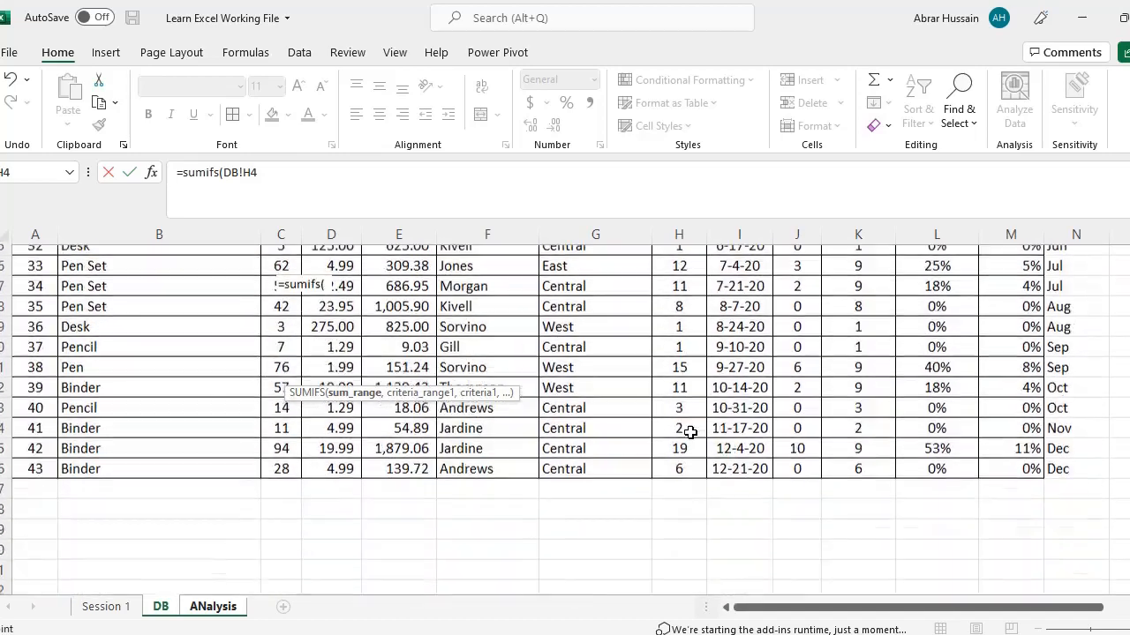
{"action": "scroll", "coordinate": [690, 432], "scroll_direction": "down", "scroll_amount": 1}
{"action": "left_click", "coordinate": [675, 378], "text": "shift"}
{"action": "scroll", "coordinate": [675, 377], "scroll_direction": "up", "scroll_amount": 13}
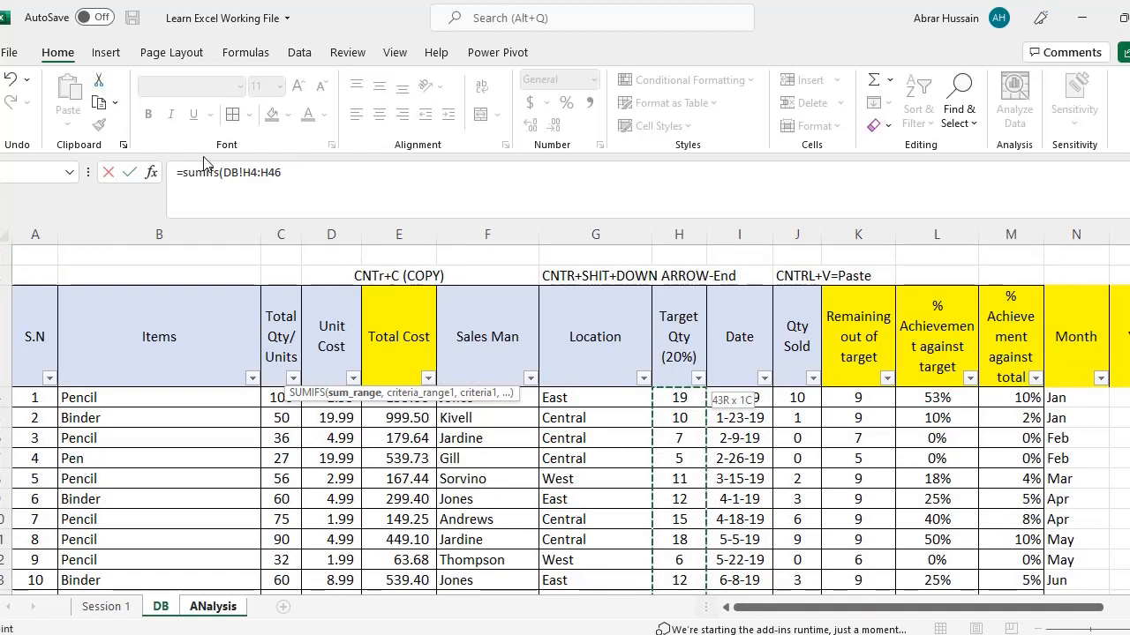
Make the SUMIFS sum range absolute as DB!$H$4:$H$46 and continue to the next argument.
{"action": "left_click", "coordinate": [283, 172]}
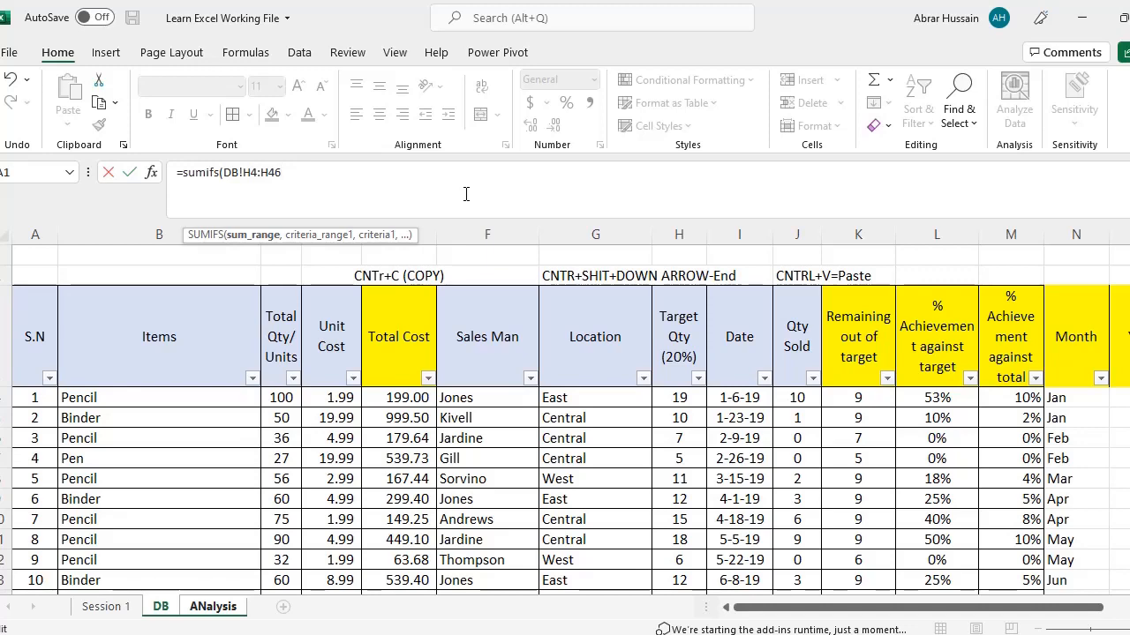
{"action": "key", "text": "F4"}
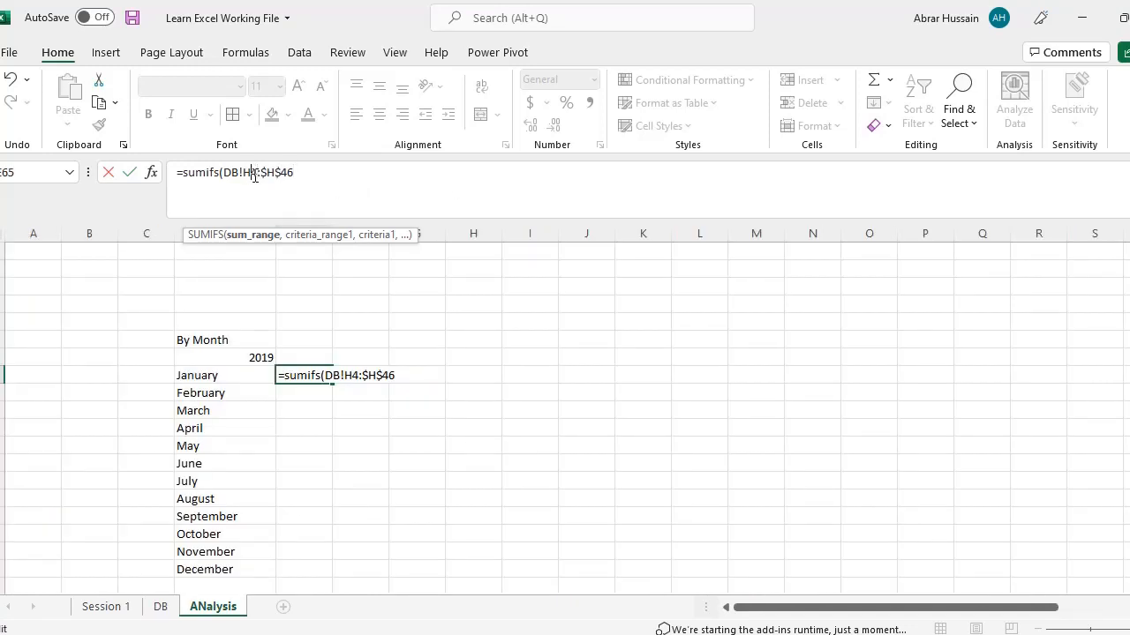
{"action": "key", "text": "F4"}
{"action": "left_click", "coordinate": [319, 174]}
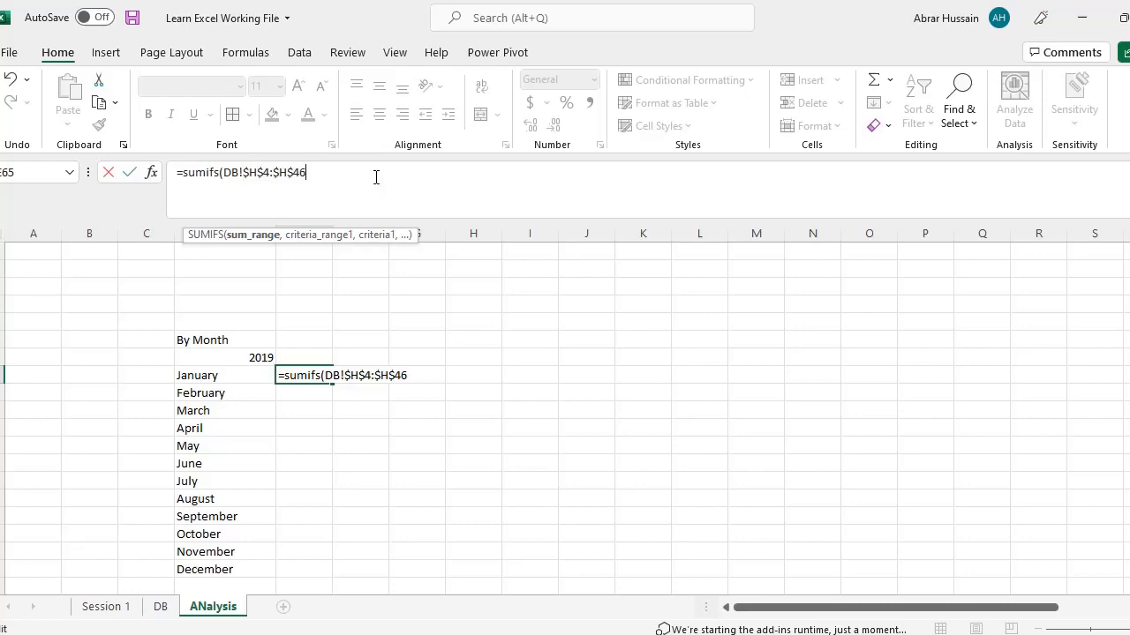
{"action": "type", "text": ","}
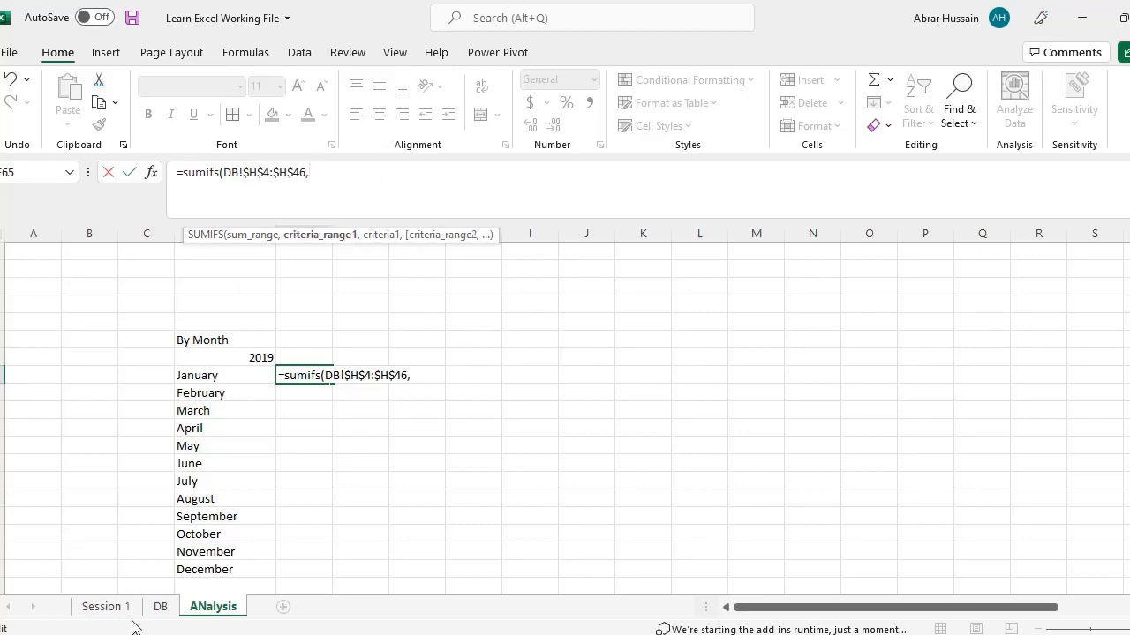
Add the DB sheet's Month column as the first criteria range, locked as DB!$N$4:$N$46.
{"action": "left_click", "coordinate": [158, 609]}
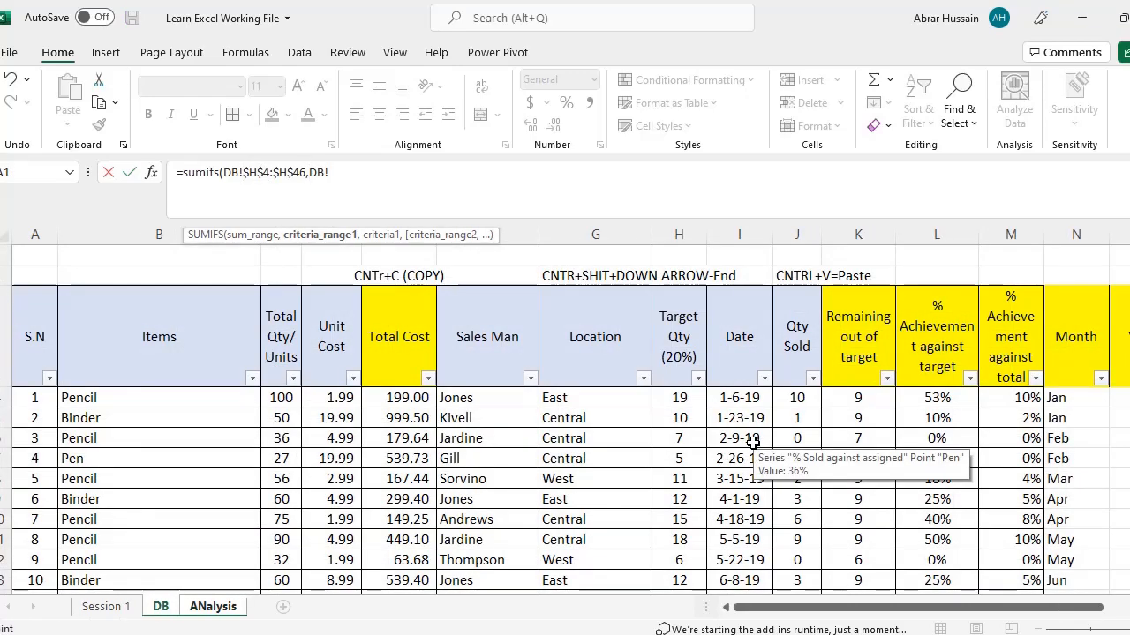
{"action": "left_click", "coordinate": [741, 404]}
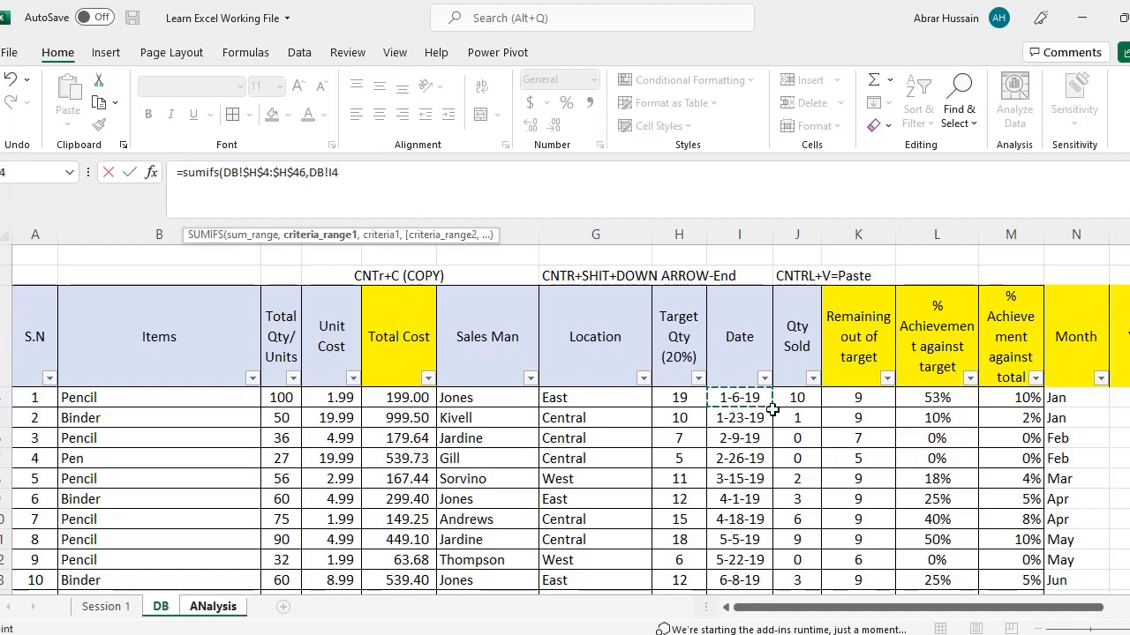
{"action": "left_click", "coordinate": [1074, 399]}
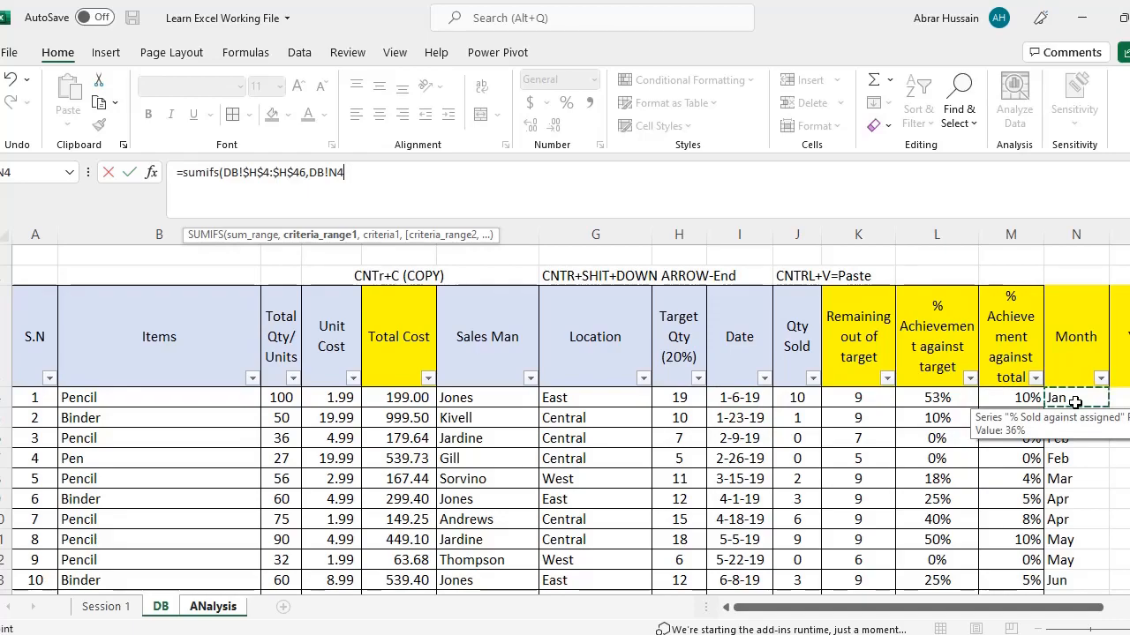
{"action": "scroll", "coordinate": [1075, 403], "scroll_direction": "down", "scroll_amount": 7}
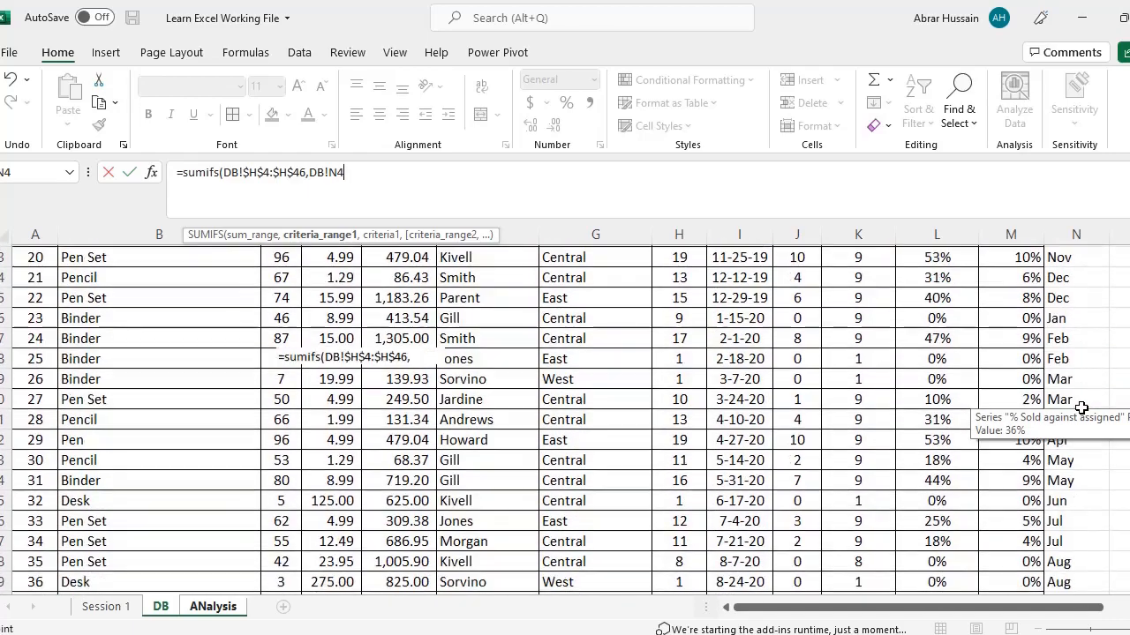
{"action": "scroll", "coordinate": [1081, 408], "scroll_direction": "down", "scroll_amount": 5}
{"action": "left_click", "coordinate": [1060, 438], "text": "shift"}
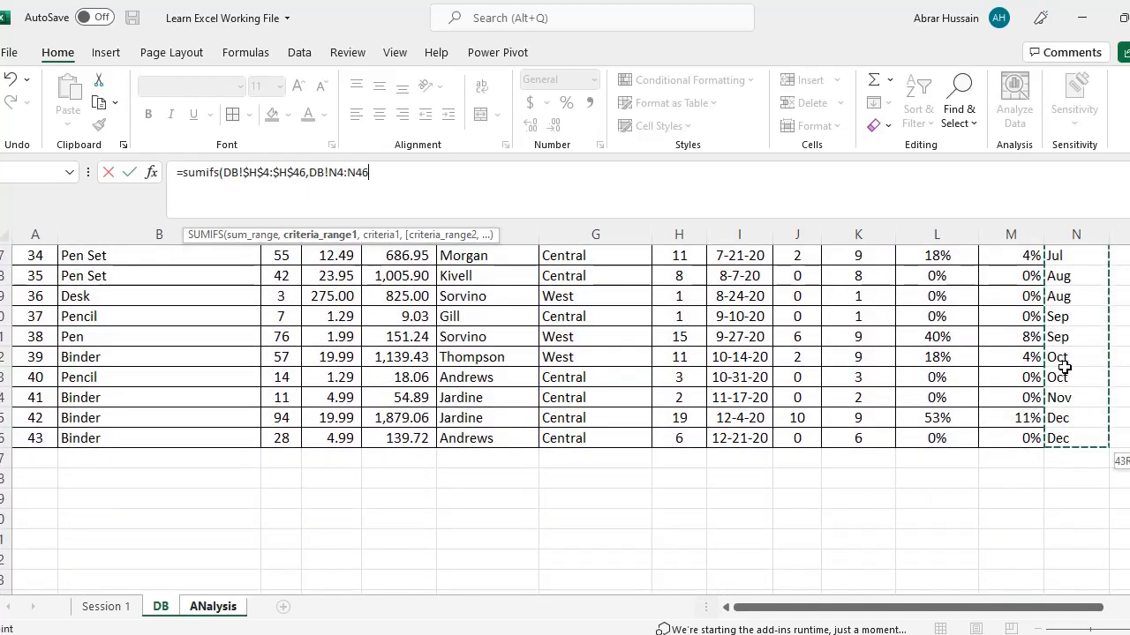
{"action": "scroll", "coordinate": [1064, 367], "scroll_direction": "up", "scroll_amount": 12}
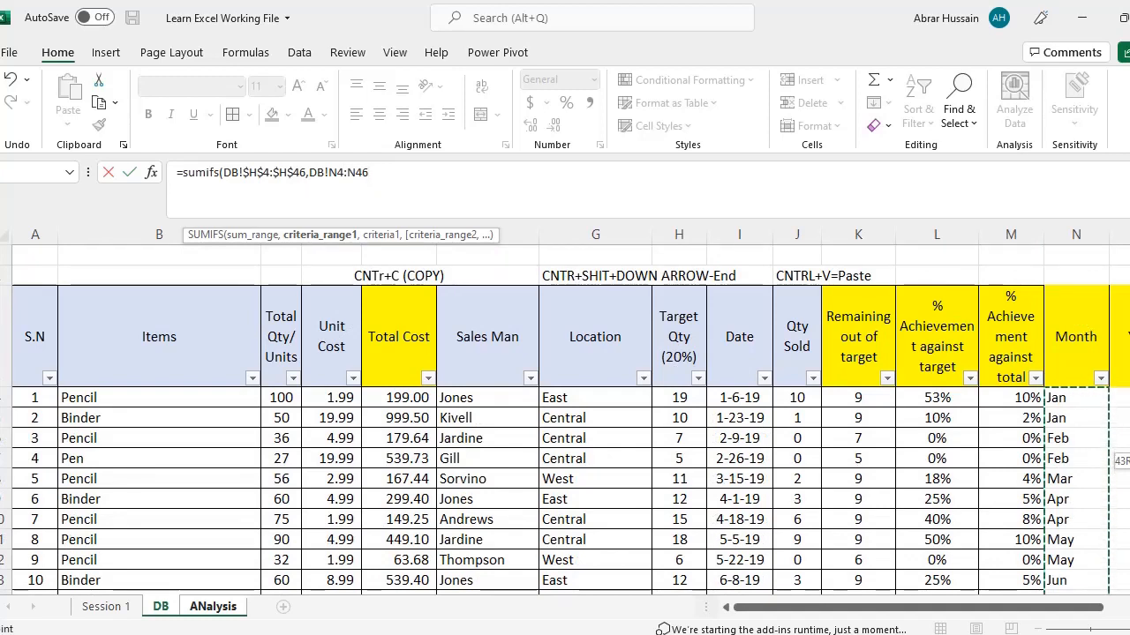
{"action": "key", "text": "F4"}
{"action": "type", "text": ","}
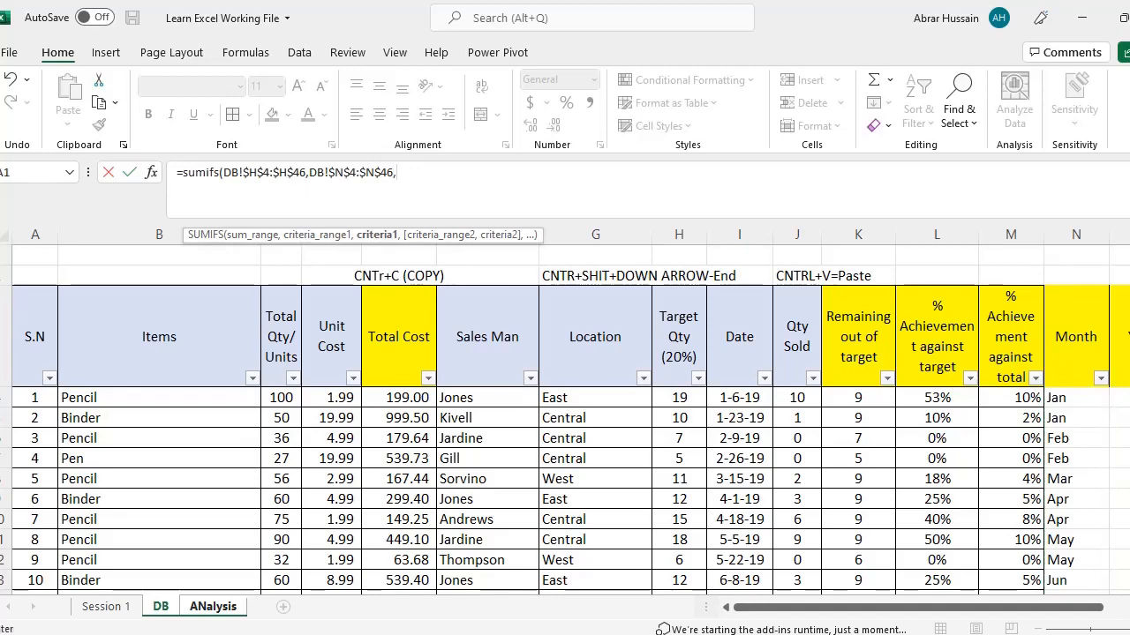
Use January in ANalysis!D65 as the criterion and complete the SUMIFS formula in E65.
{"action": "left_click", "coordinate": [208, 609]}
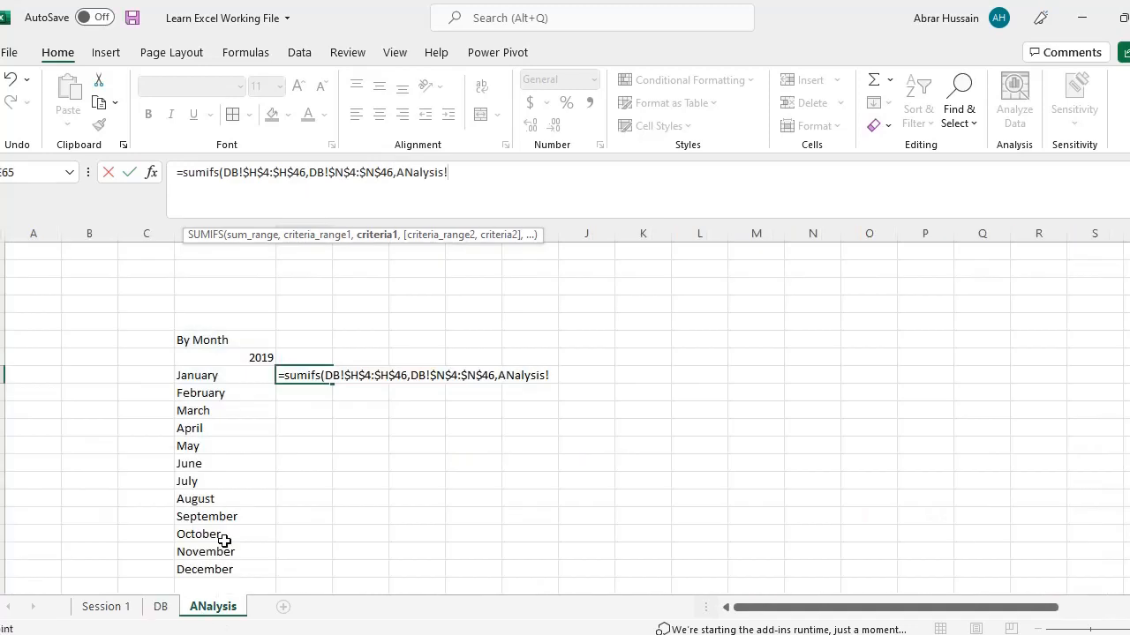
{"action": "left_click", "coordinate": [202, 376]}
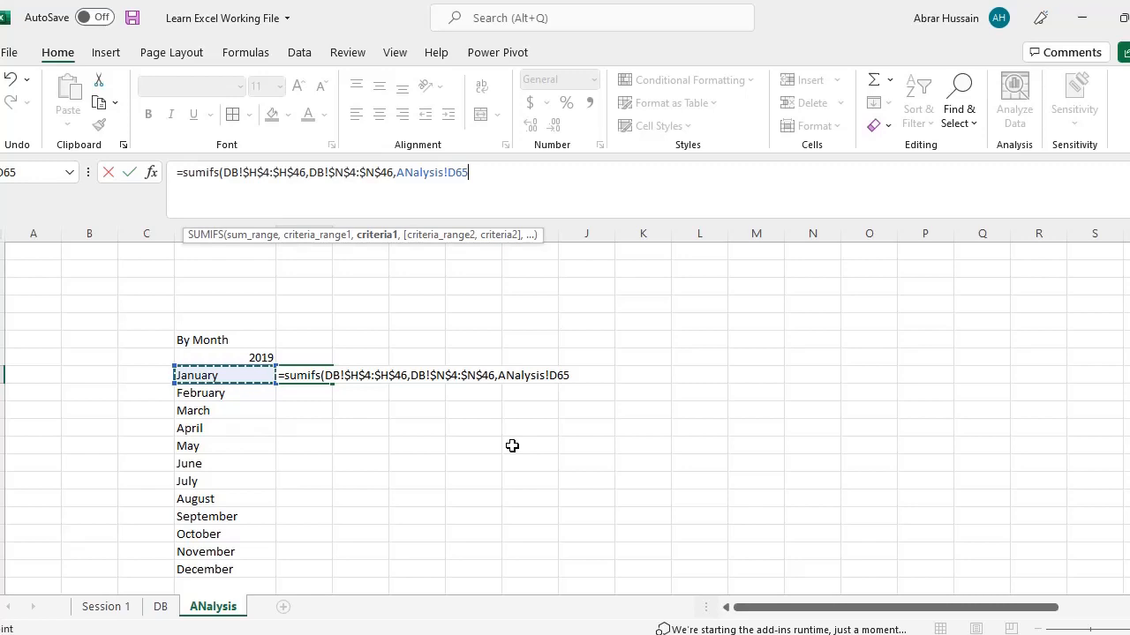
{"action": "type", "text": ")"}
{"action": "key", "text": "Return"}
{"action": "key", "text": "Up"}
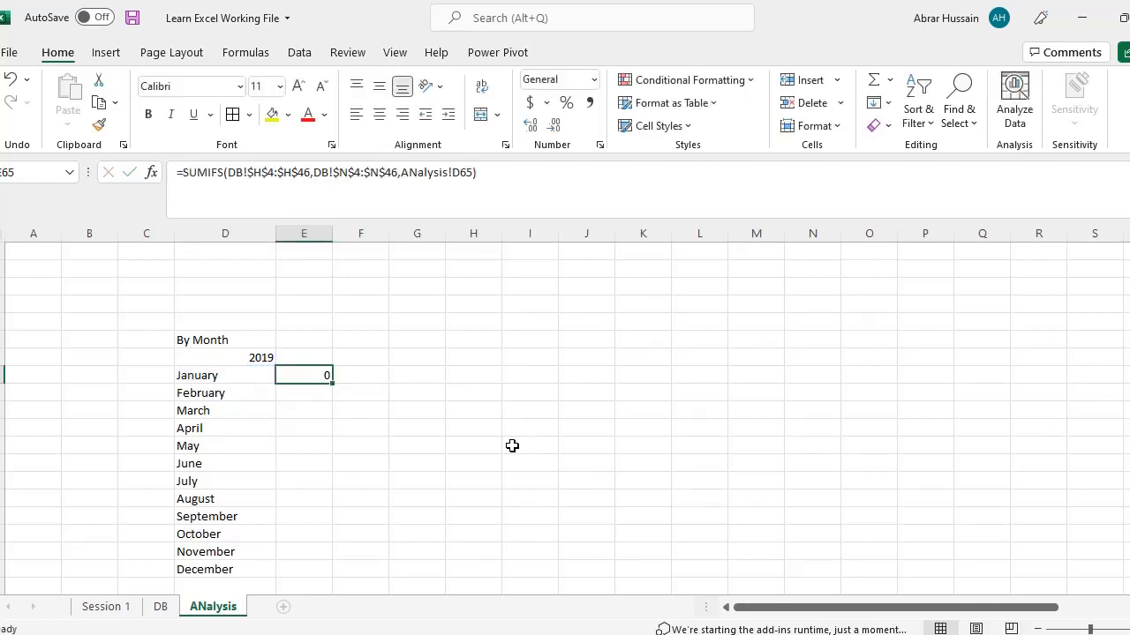
Check the E65 formula's references and enter the heading "Target Qty" in E64 above it.
{"action": "key", "text": "F2"}
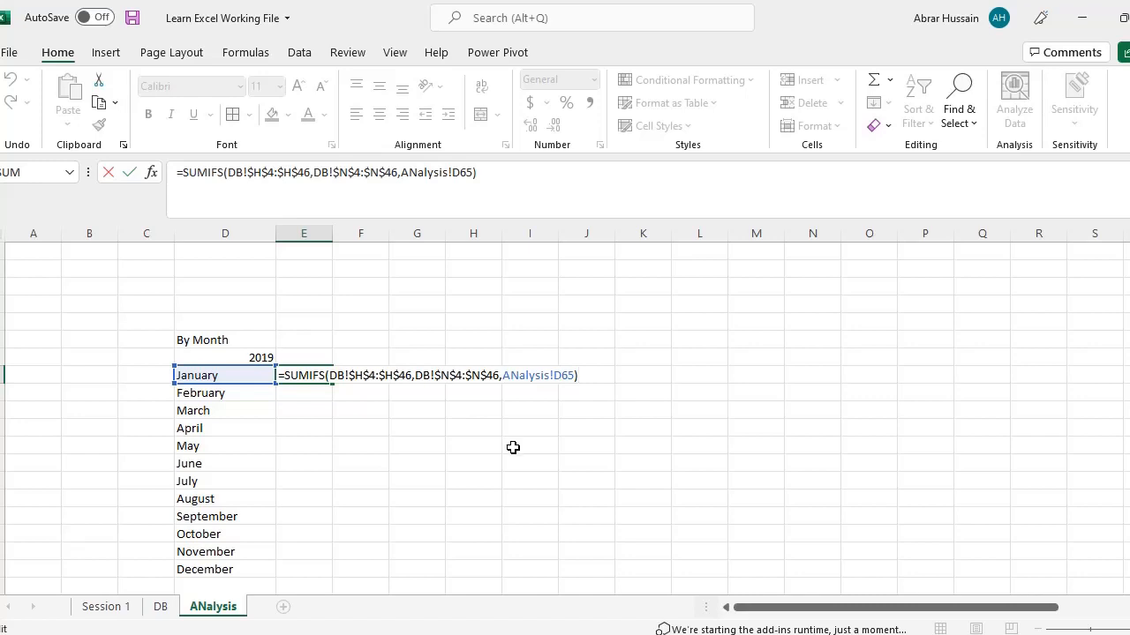
{"action": "key", "text": "Escape"}
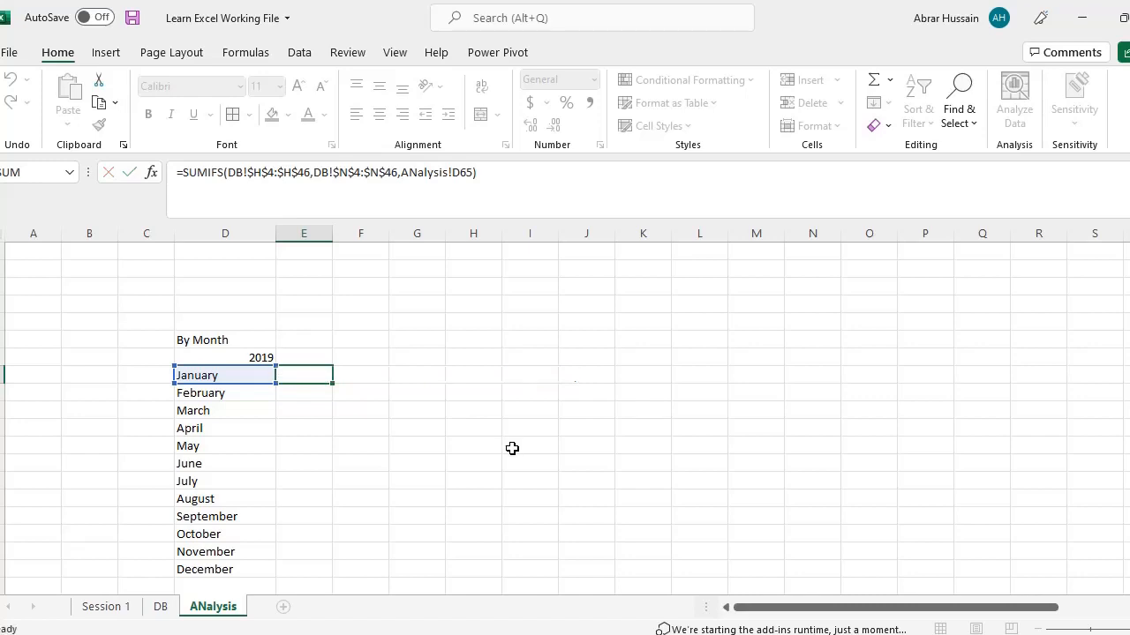
{"action": "key", "text": "Up"}
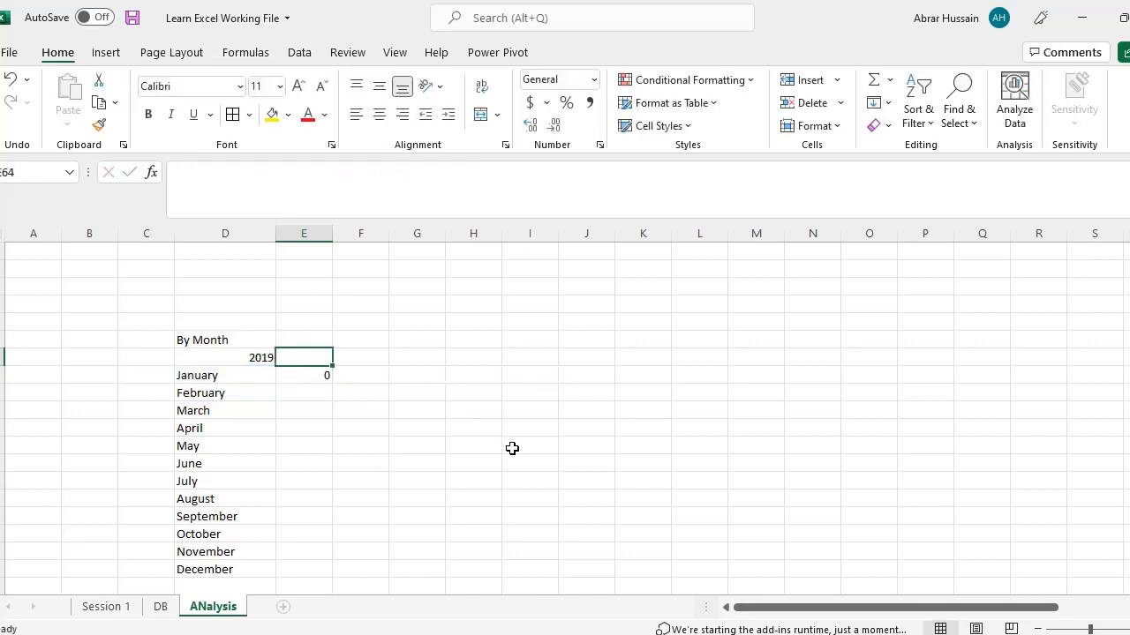
{"action": "type", "text": "Target Qty"}
{"action": "key", "text": "Return"}
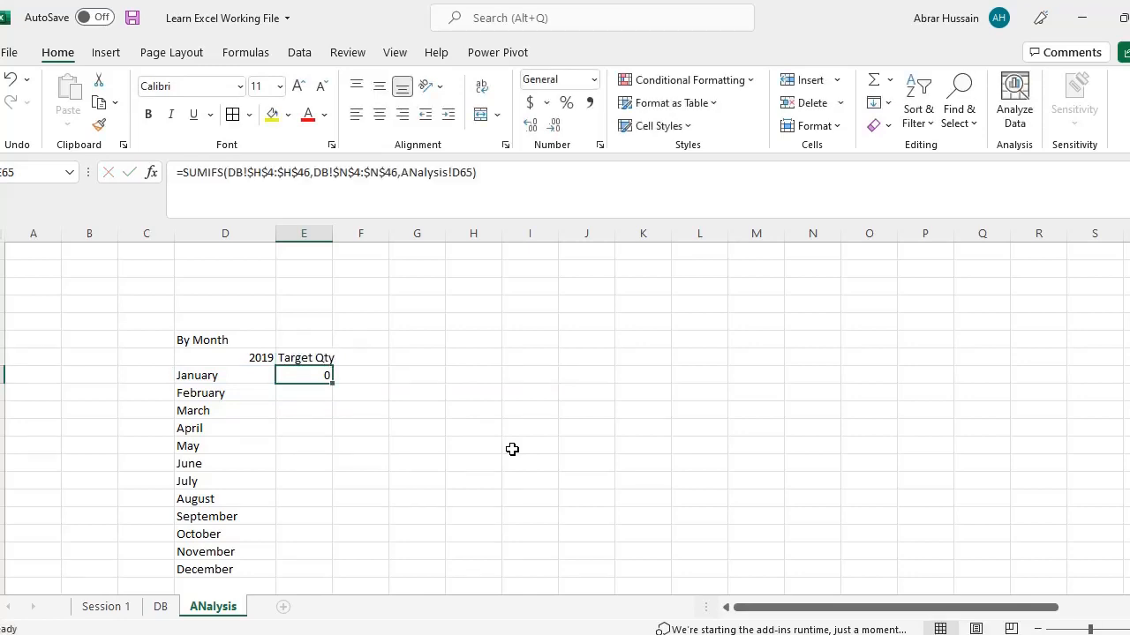
Copy the January Target Qty formula from E65 to the remaining months, February through December, in E66:E76.
{"action": "key", "text": "F2"}
{"action": "key", "text": "Escape"}
{"action": "key", "text": "F2"}
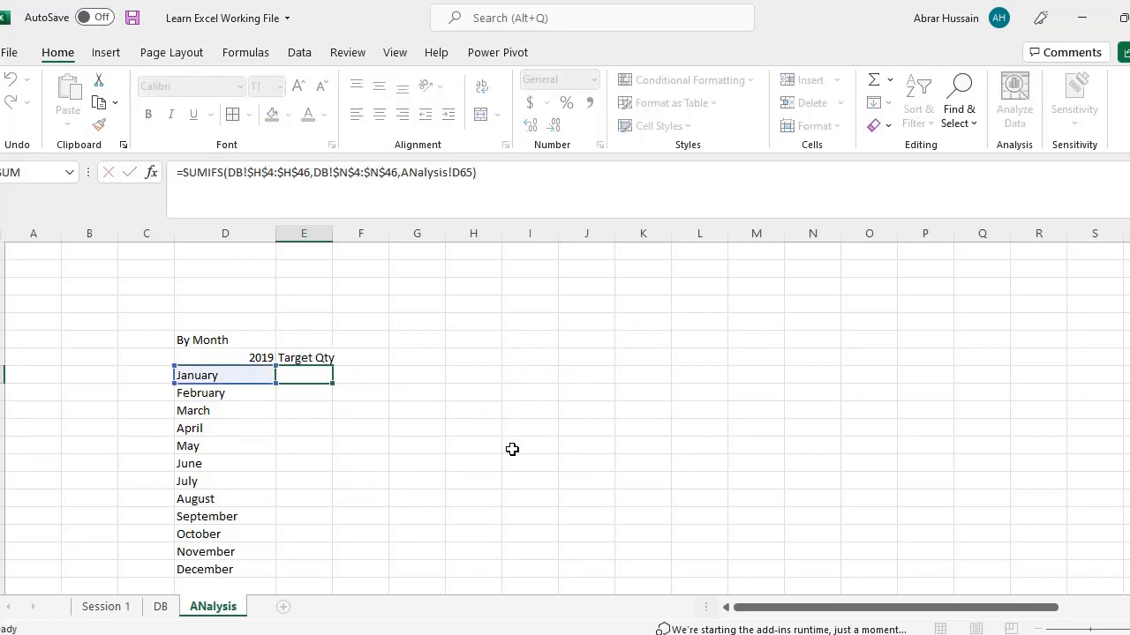
{"action": "key", "text": "Escape"}
{"action": "key", "text": "F2"}
{"action": "key", "text": "Escape"}
{"action": "key", "text": "ctrl+c"}
{"action": "key", "text": "Down"}
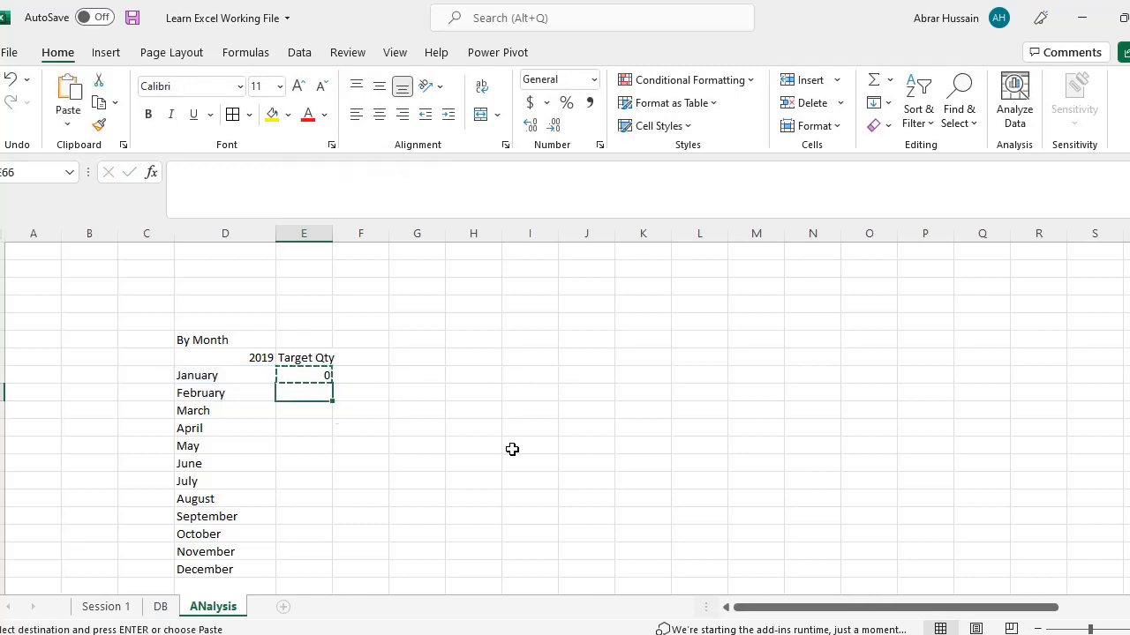
{"action": "key", "text": "ctrl+v"}
{"action": "key", "text": "Down"}
{"action": "key", "text": "ctrl+v"}
{"action": "key", "text": "Down"}
{"action": "key", "text": "ctrl+v"}
{"action": "key", "text": "Down"}
{"action": "key", "text": "ctrl+v"}
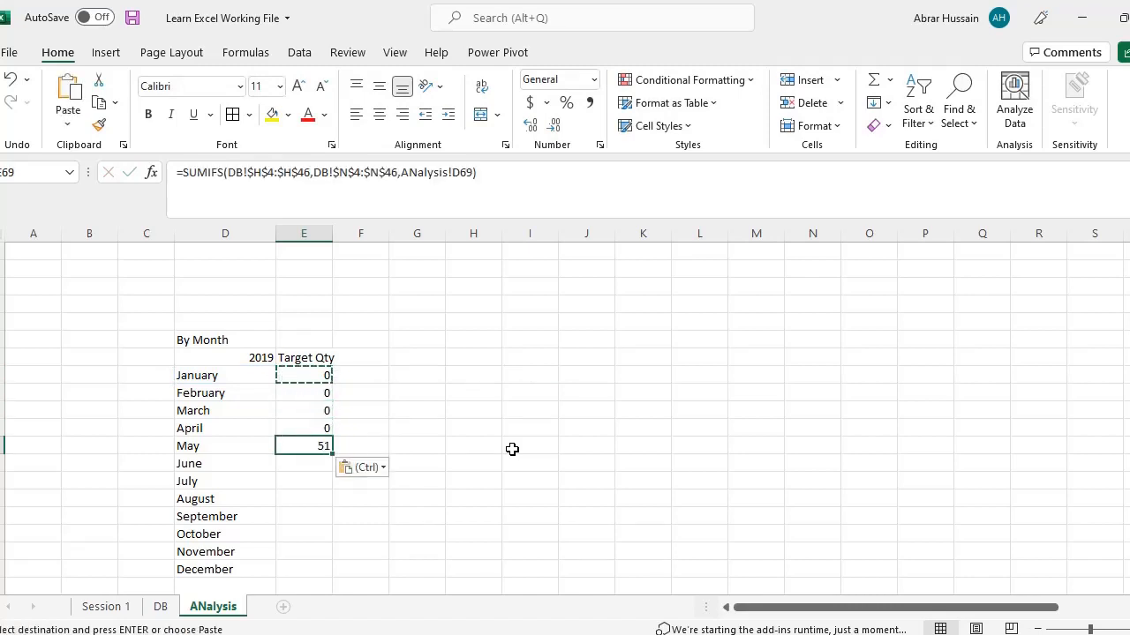
{"action": "key", "text": "Down"}
{"action": "key", "text": "ctrl+v"}
{"action": "key", "text": "Down"}
{"action": "key", "text": "ctrl+v"}
{"action": "key", "text": "Down"}
{"action": "key", "text": "ctrl+v"}
{"action": "key", "text": "Down"}
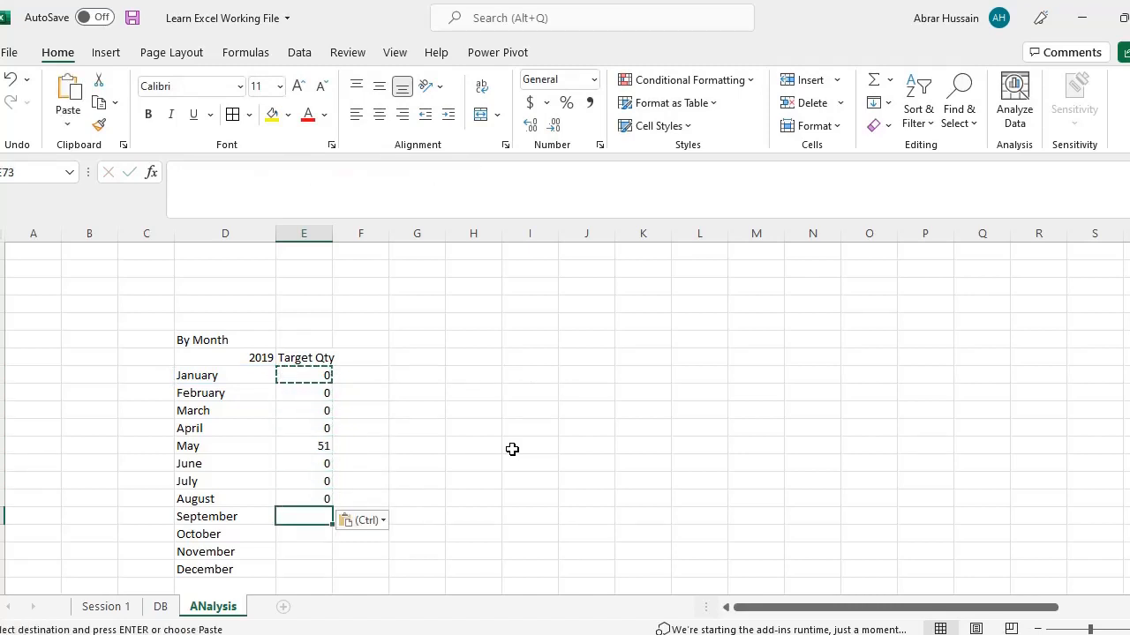
{"action": "key", "text": "ctrl+v"}
{"action": "key", "text": "Down"}
{"action": "key", "text": "ctrl+v"}
{"action": "key", "text": "Down"}
{"action": "key", "text": "ctrl+v"}
{"action": "key", "text": "Down"}
{"action": "key", "text": "ctrl+v"}
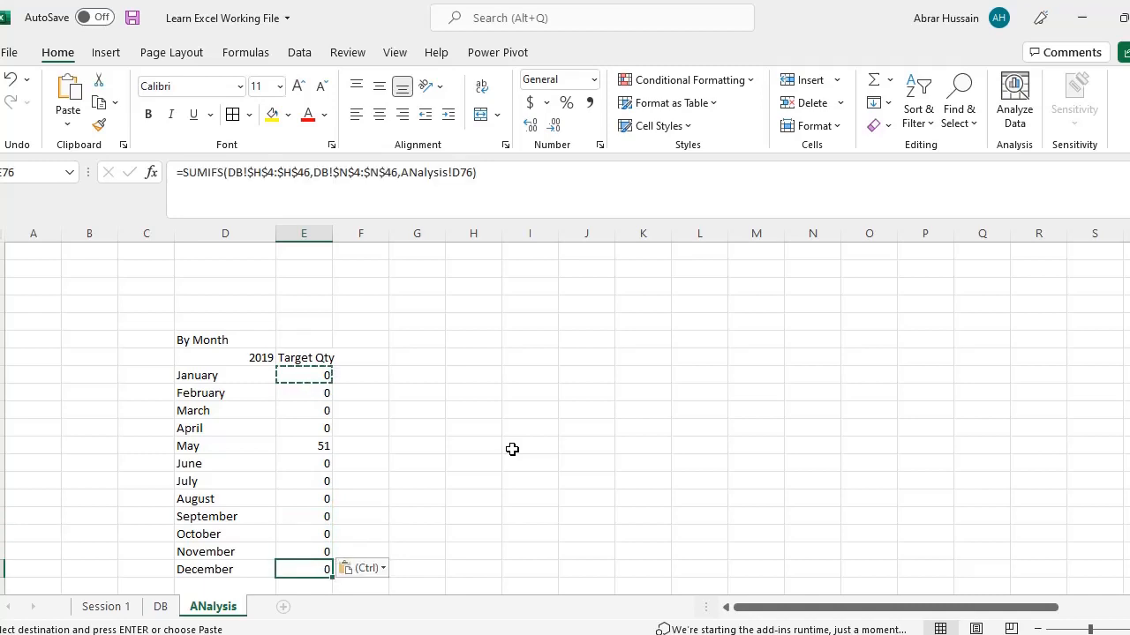
Check the SUMIFS references in the April and January Target Qty cells.
{"action": "key", "text": "ctrl+Up"}
{"action": "key", "text": "Down"}
{"action": "key", "text": "ctrl+shift+Down"}
{"action": "key", "text": "Down"}
{"action": "key", "text": "Down"}
{"action": "key", "text": "Down"}
{"action": "key", "text": "Down"}
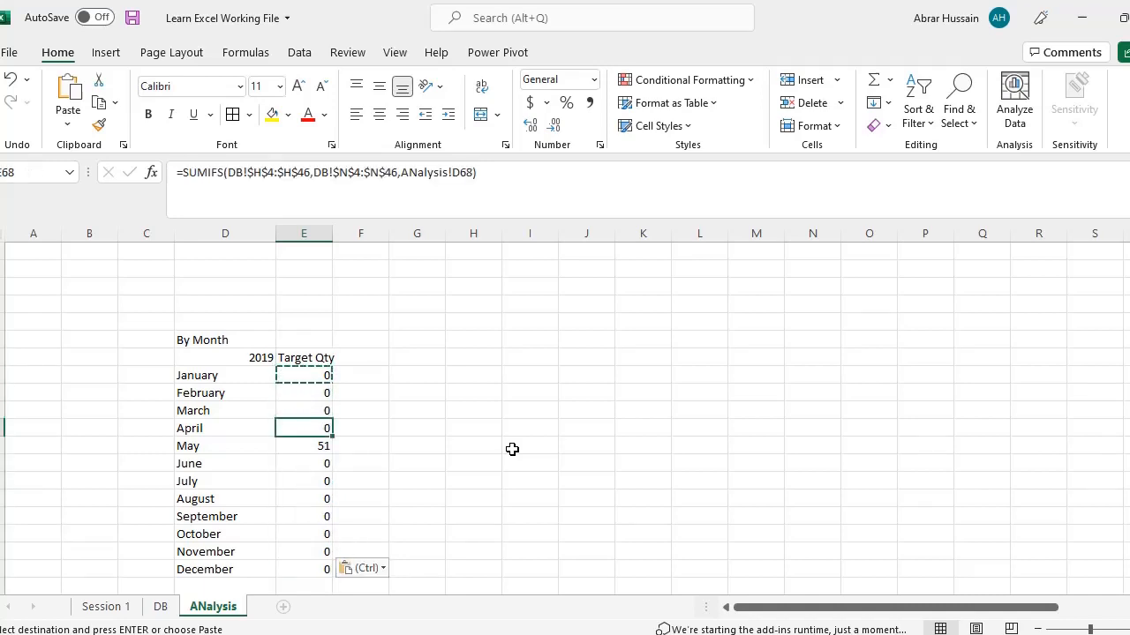
{"action": "key", "text": "F2"}
{"action": "key", "text": "shift+Return"}
{"action": "key", "text": "ctrl+Up"}
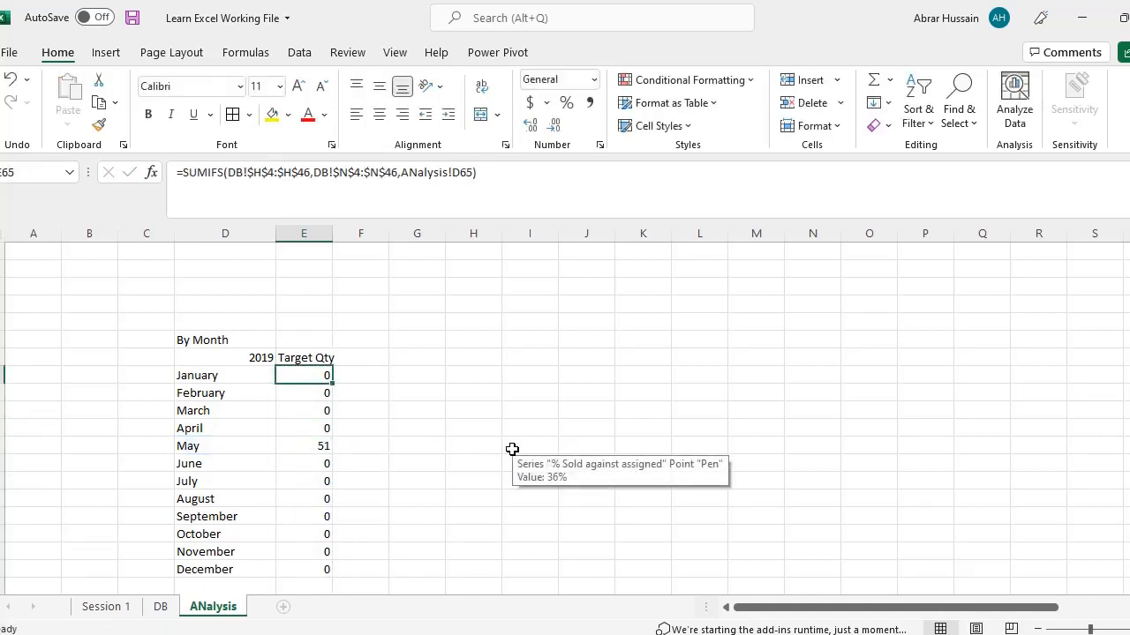
{"action": "key", "text": "F2"}
{"action": "key", "text": "Escape"}
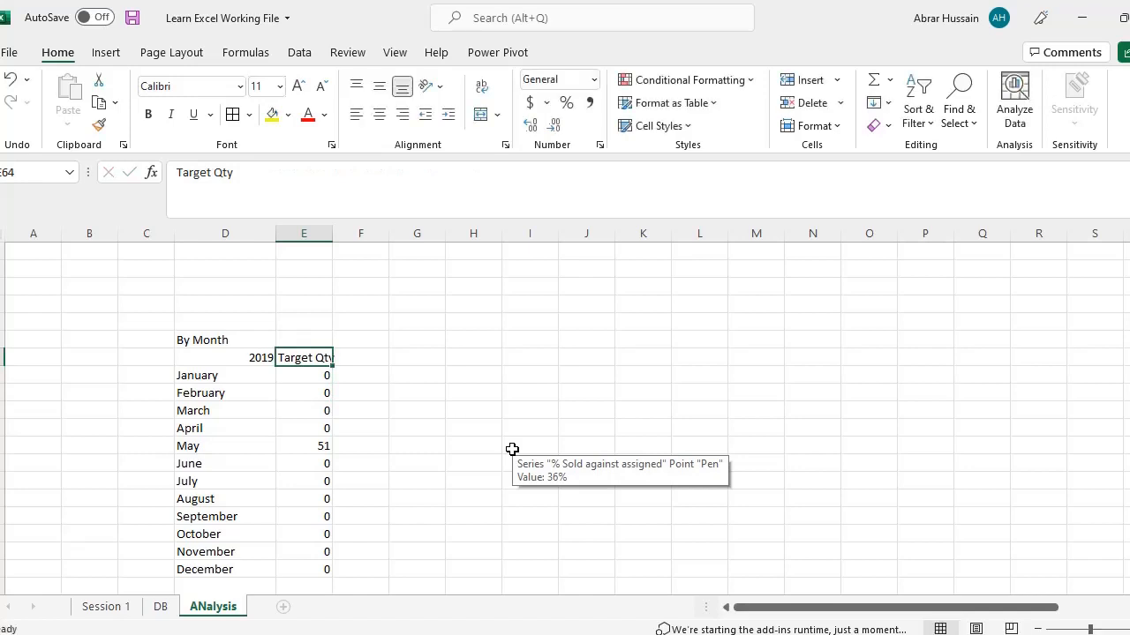
Copy the Target Qty heading to F64 and change it to "Sold Qty".
{"action": "key", "text": "ctrl+c"}
{"action": "key", "text": "Right"}
{"action": "key", "text": "ctrl+v"}
{"action": "key", "text": "F2"}
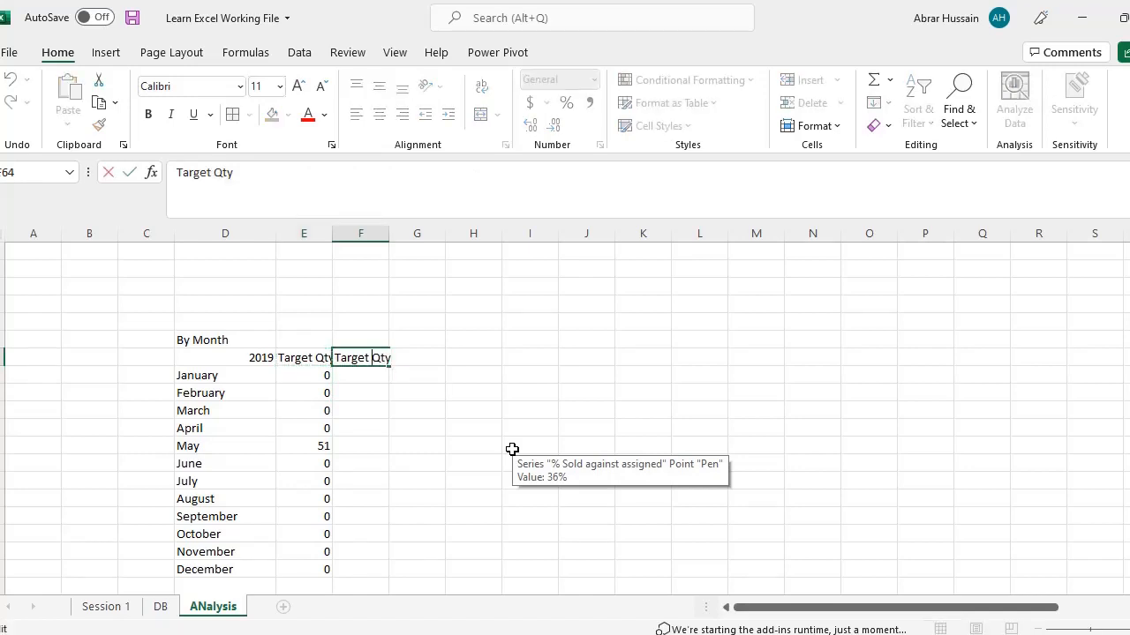
{"action": "key", "text": "Home"}
{"action": "key", "text": "ctrl+shift+Right"}
{"action": "type", "text": "So"}
{"action": "key", "text": "Return"}
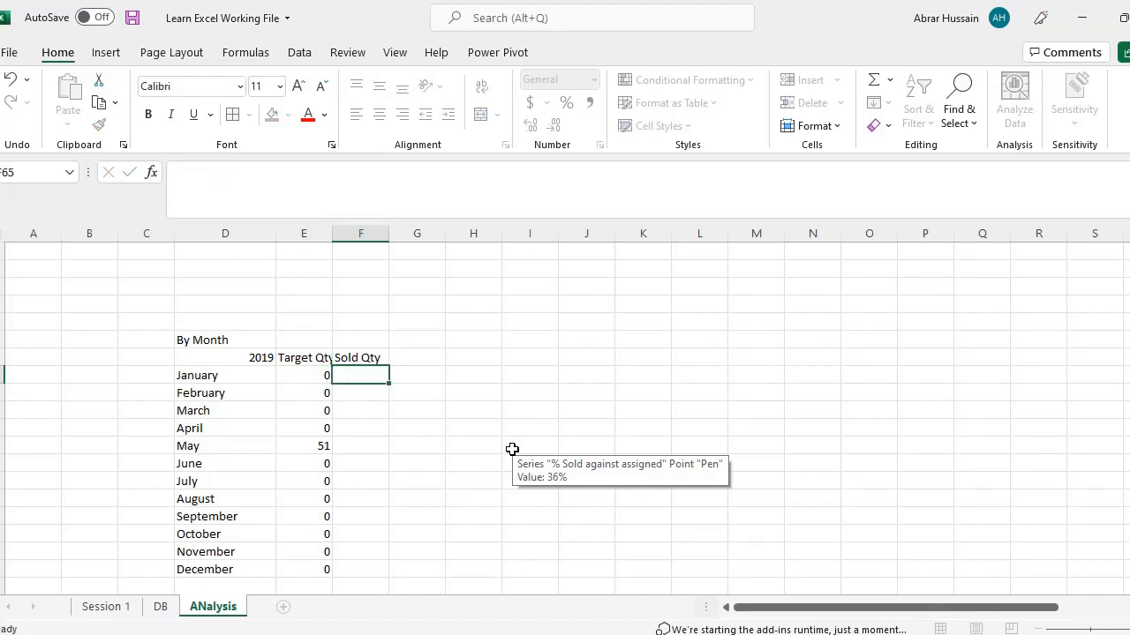
Copy the complete SUMIFS formula text from E65 and enter it in F65 with the same references.
{"action": "key", "text": "Left"}
{"action": "key", "text": "F2"}
{"action": "key", "text": "ctrl+shift+Left"}
{"action": "key", "text": "ctrl+shift+Left"}
{"action": "key", "text": "ctrl+shift+Left"}
{"action": "key", "text": "ctrl+shift+Left"}
{"action": "key", "text": "ctrl+shift+Left"}
{"action": "key", "text": "ctrl+shift+Left"}
{"action": "key", "text": "ctrl+shift+Left"}
{"action": "key", "text": "ctrl+shift+Left"}
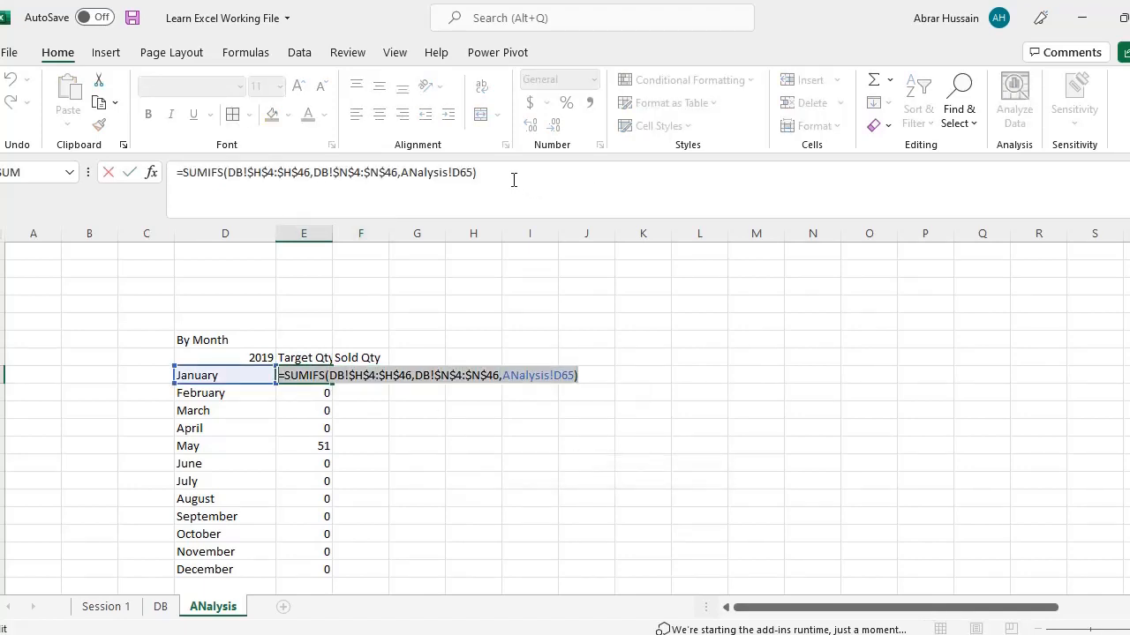
{"action": "left_click_drag", "start_coordinate": [507, 174], "coordinate": [148, 171]}
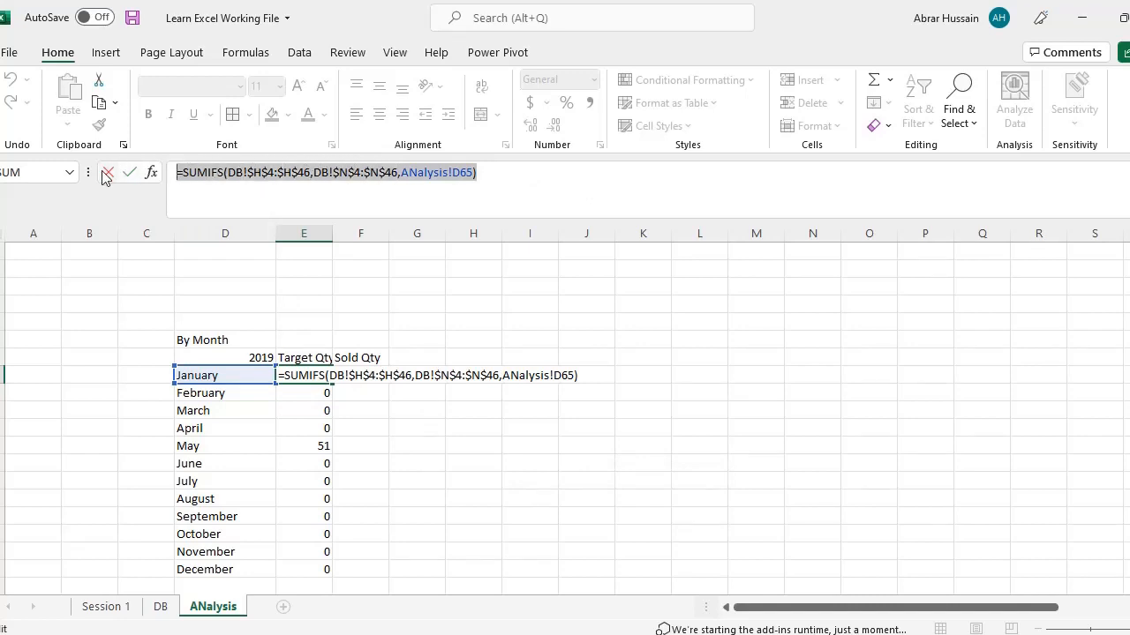
{"action": "key", "text": "ctrl+c"}
{"action": "key", "text": "Escape"}
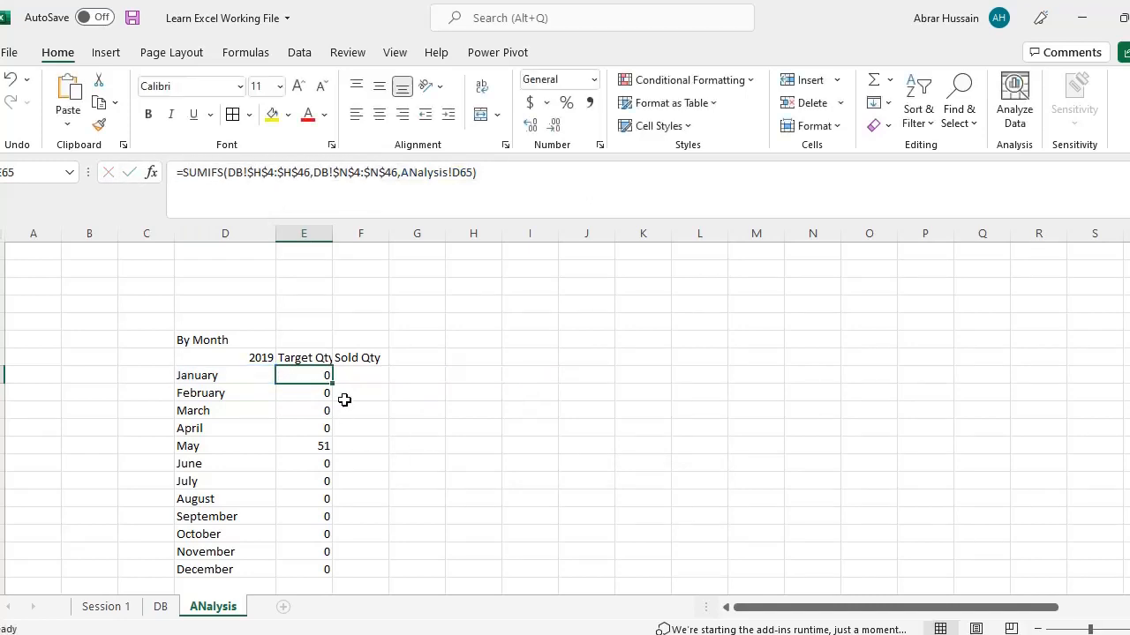
{"action": "key", "text": "Right"}
{"action": "key", "text": "F2"}
{"action": "key", "text": "ctrl+v"}
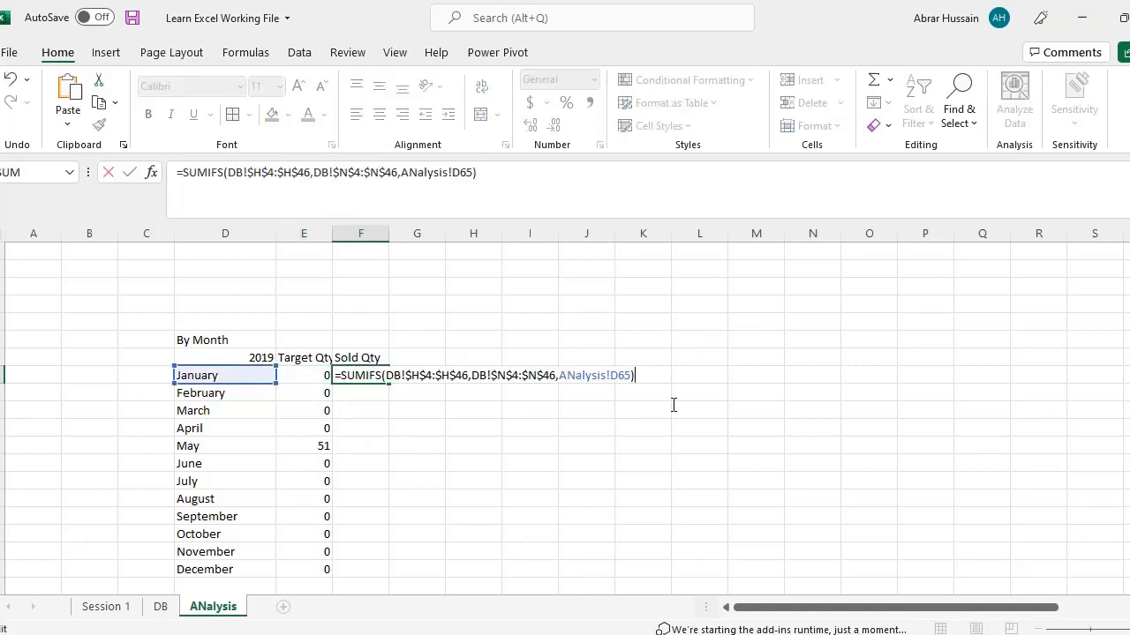
{"action": "left_click", "coordinate": [421, 376]}
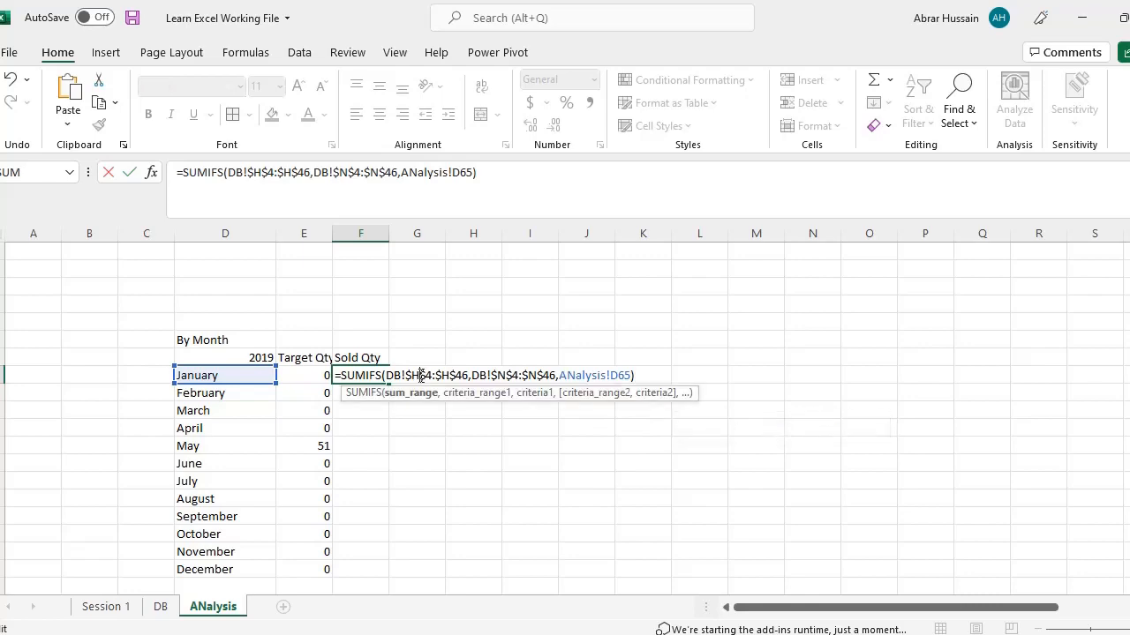
{"action": "key", "text": "Return"}
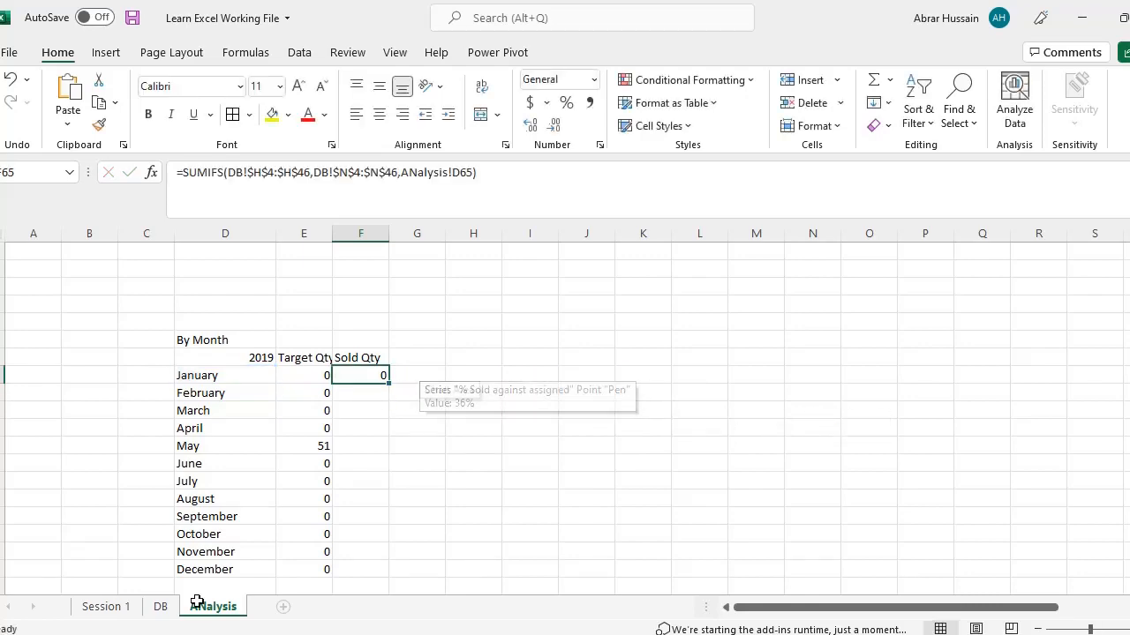
Identify the Qty Sold column on the DB sheet and change the F65 formula's sum range to DB!$J$4:$J$46.
{"action": "left_click", "coordinate": [160, 607]}
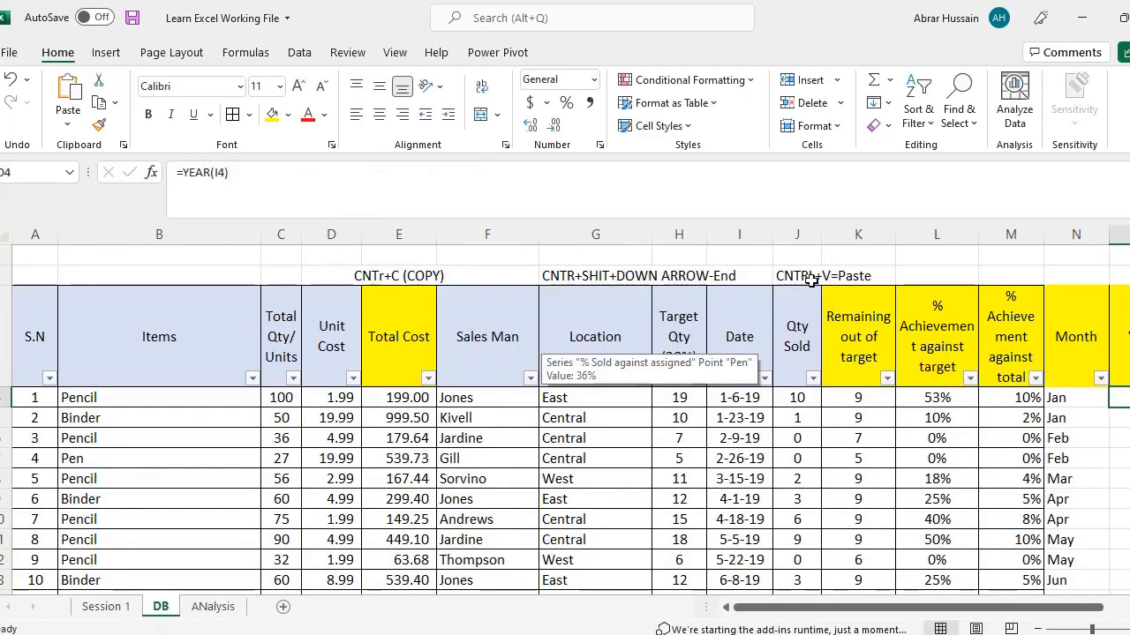
{"action": "left_click", "coordinate": [678, 234]}
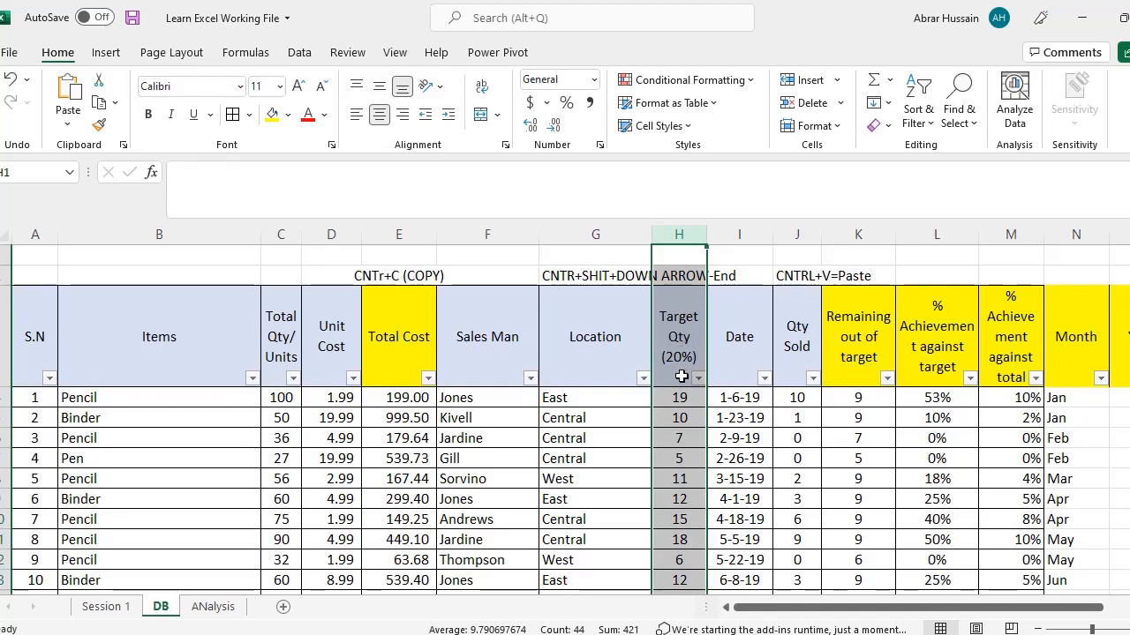
{"action": "left_click", "coordinate": [797, 234]}
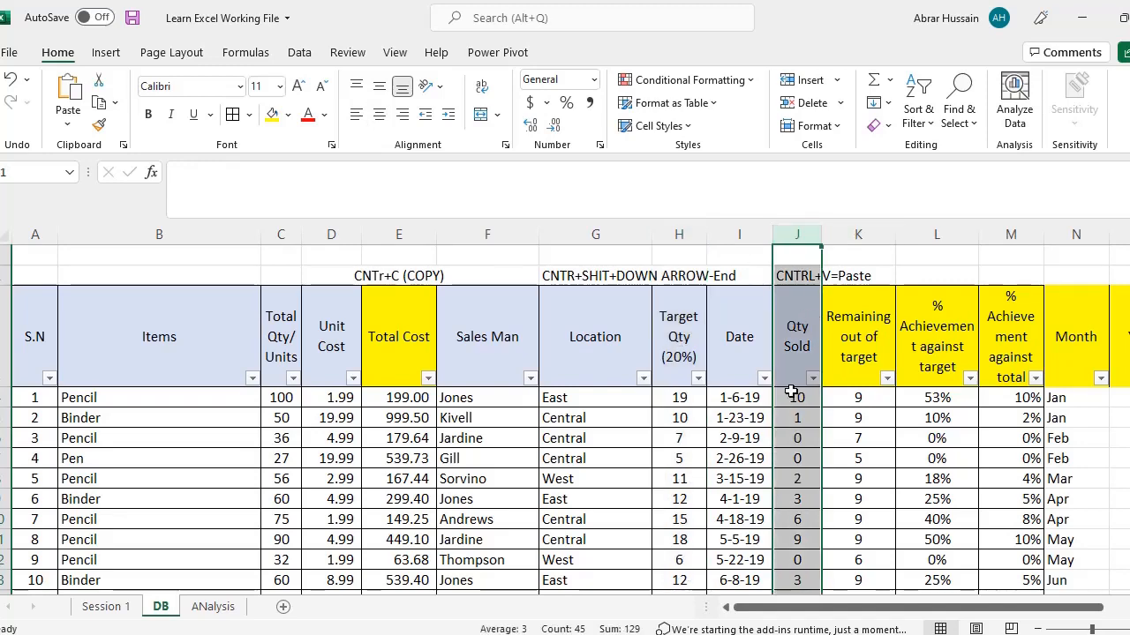
{"action": "left_click", "coordinate": [212, 607]}
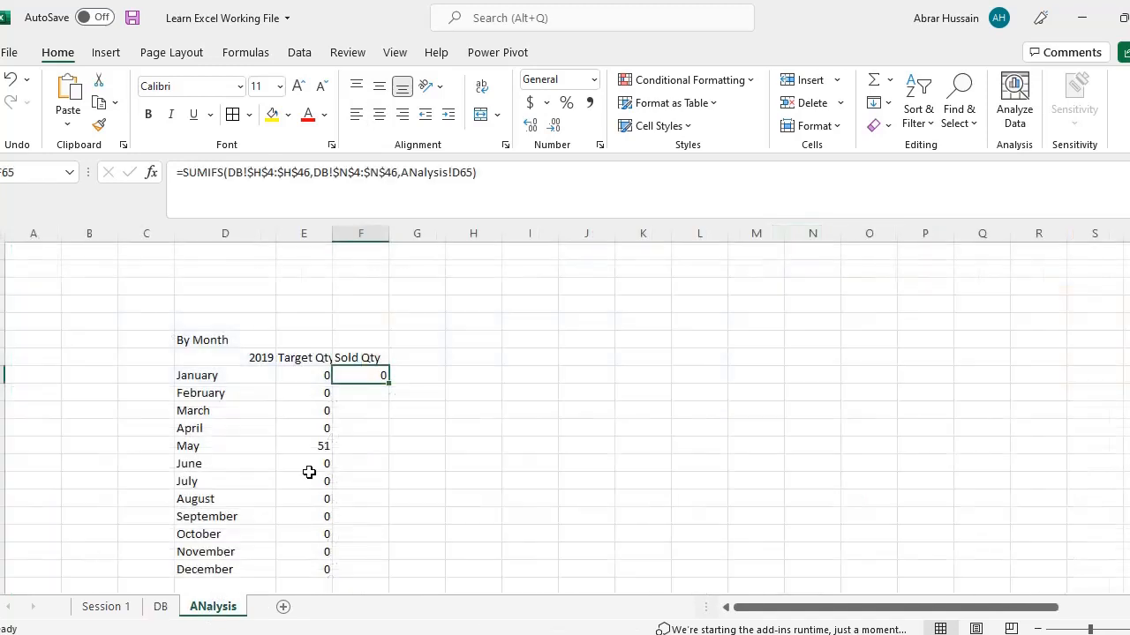
{"action": "key", "text": "F2"}
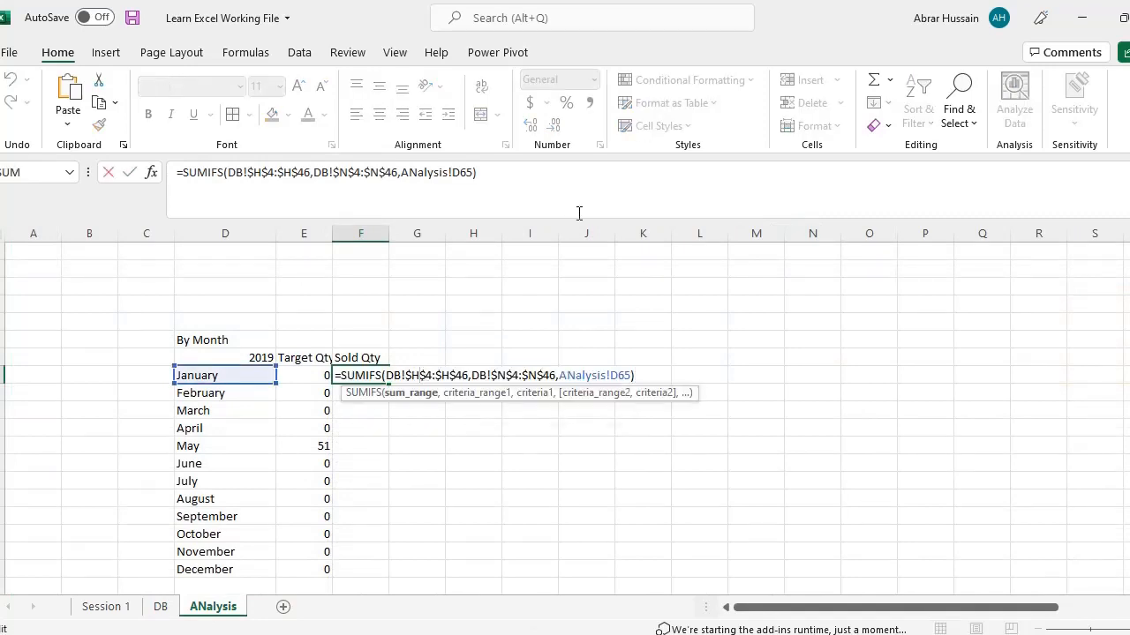
{"action": "key", "text": "BackSpace"}
{"action": "type", "text": "J"}
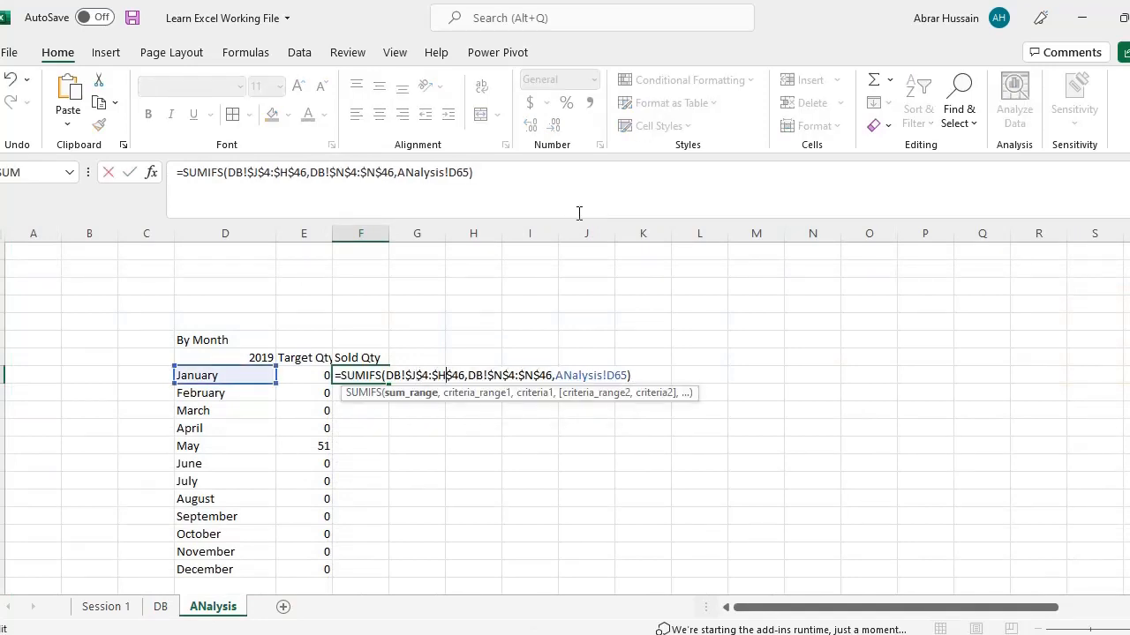
{"action": "key", "text": "BackSpace"}
{"action": "type", "text": "J"}
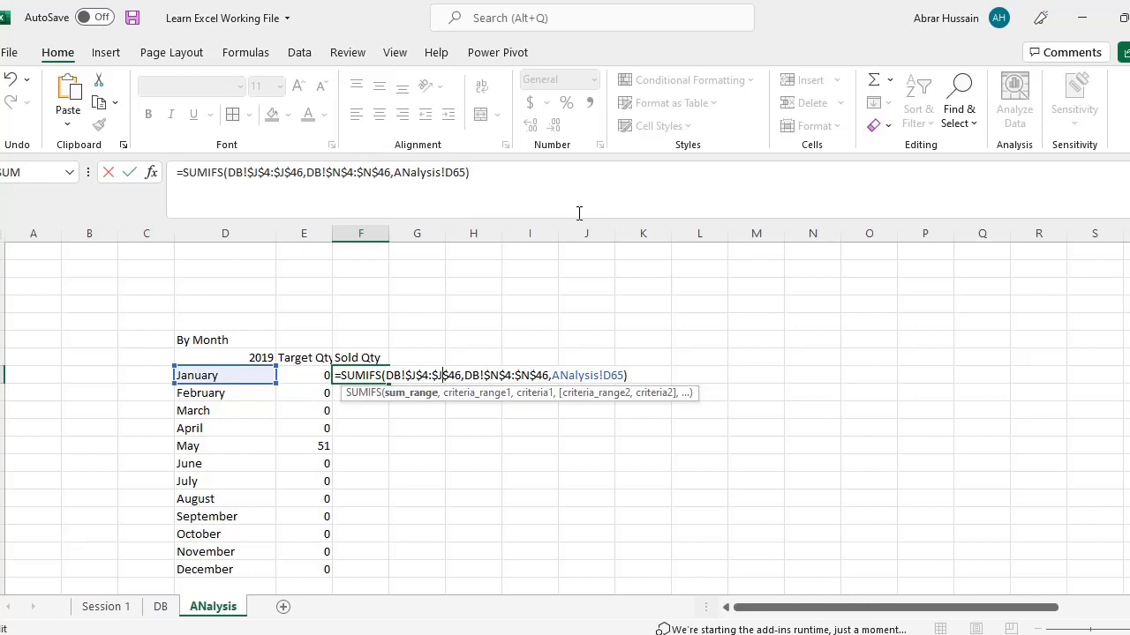
{"action": "key", "text": "Return"}
{"action": "key", "text": "Up"}
{"action": "key", "text": "F2"}
{"action": "key", "text": "Escape"}
Copy the January Sold Qty formula from F65 down to December in F76.
{"action": "key", "text": "ctrl+c"}
{"action": "key", "text": "Left"}
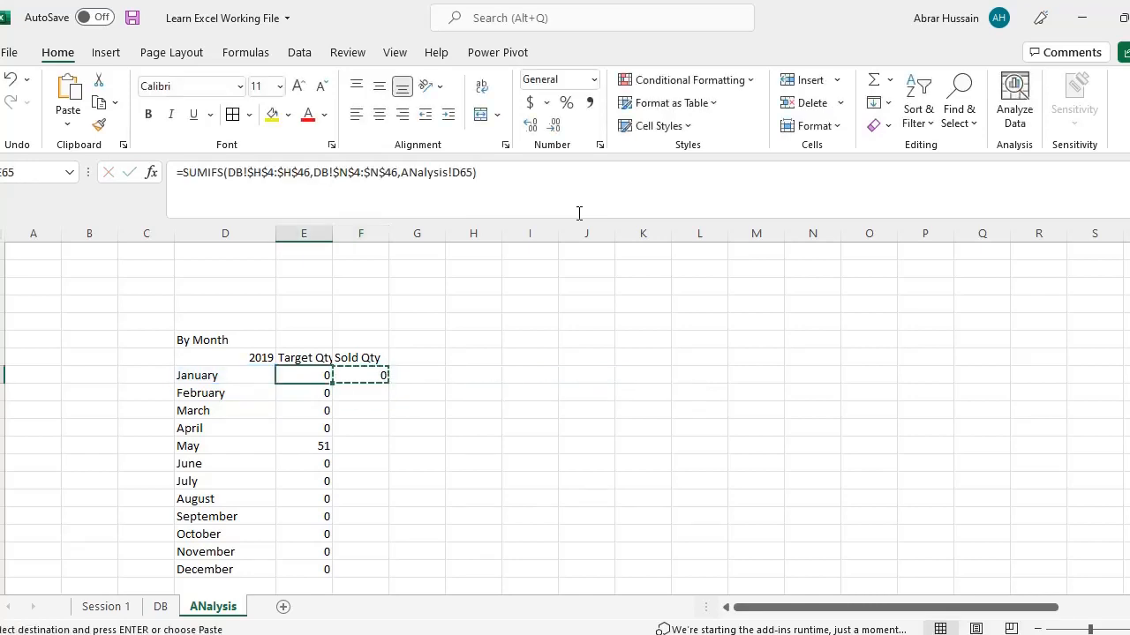
{"action": "key", "text": "ctrl+Down"}
{"action": "key", "text": "Right"}
{"action": "key", "text": "ctrl+shift+Up"}
{"action": "key", "text": "ctrl+v"}
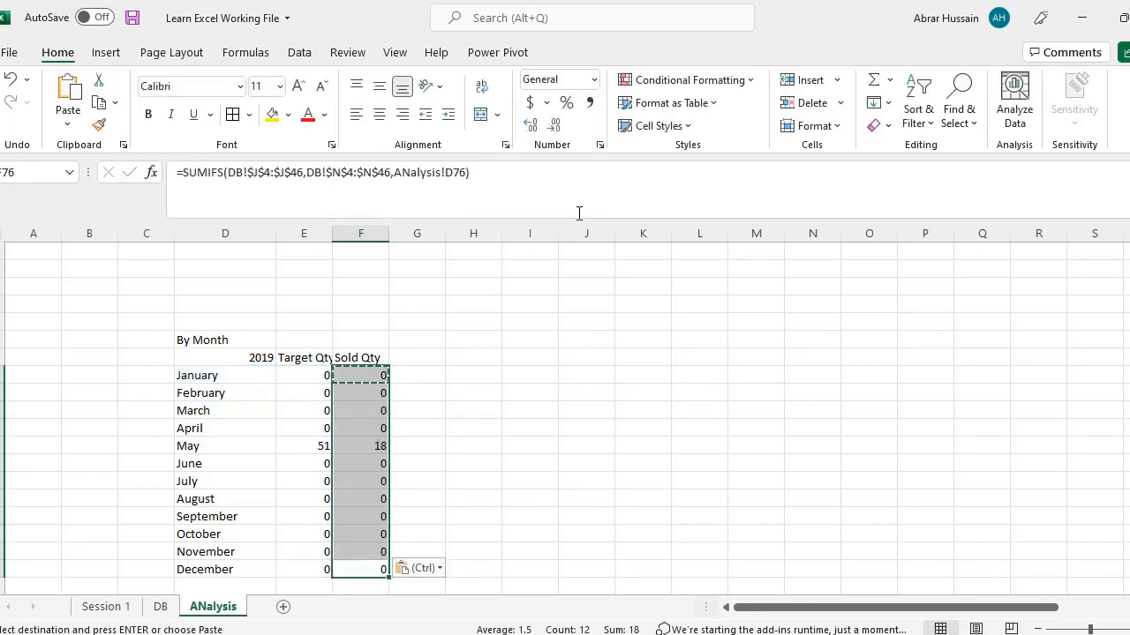
Look through the monthly Target Qty and Sold Qty results, comparing the two columns from January to April.
{"action": "key", "text": "Down"}
{"action": "key", "text": "Down"}
{"action": "key", "text": "Down"}
{"action": "key", "text": "Up"}
{"action": "key", "text": "Up"}
{"action": "key", "text": "Up"}
{"action": "key", "text": "Up"}
{"action": "key", "text": "Up"}
{"action": "key", "text": "Up"}
{"action": "key", "text": "Up"}
{"action": "key", "text": "Up"}
{"action": "key", "text": "Up"}
{"action": "key", "text": "Up"}
{"action": "key", "text": "Up"}
{"action": "key", "text": "Up"}
{"action": "key", "text": "Up"}
{"action": "key", "text": "Up"}
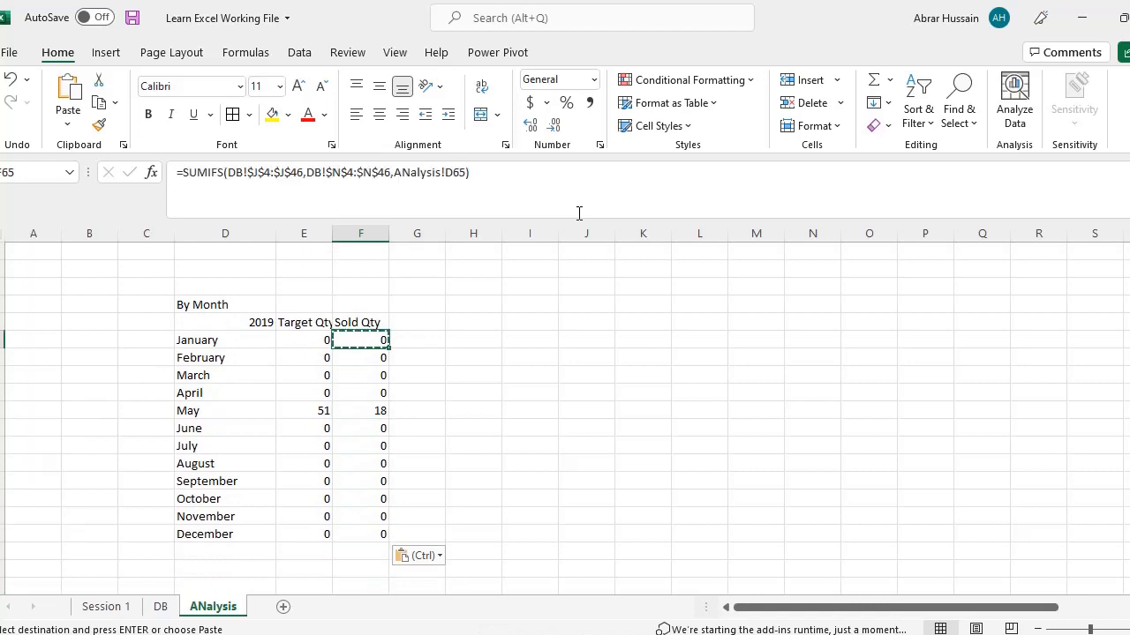
{"action": "key", "text": "Left"}
{"action": "key", "text": "Right"}
{"action": "key", "text": "Down"}
{"action": "key", "text": "Left"}
{"action": "key", "text": "Down"}
{"action": "key", "text": "Right"}
{"action": "key", "text": "Down"}
{"action": "key", "text": "Left"}
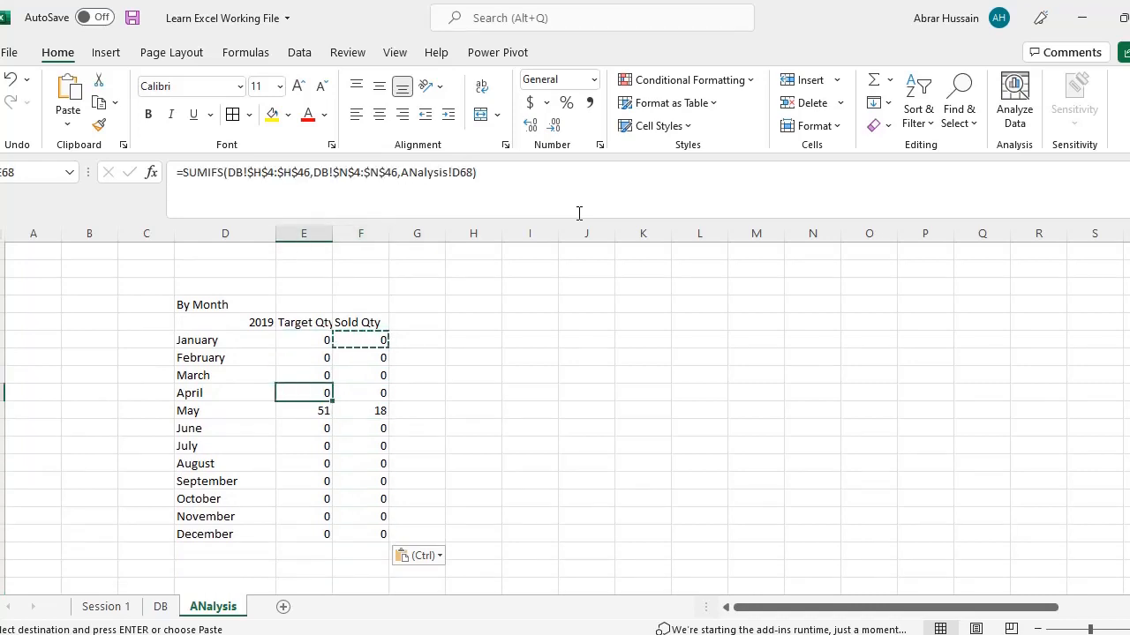
Inspect the SUMIFS references in May's Target Qty and Sold Qty cells and go through the months below.
{"action": "key", "text": "Down"}
{"action": "key", "text": "F2"}
{"action": "key", "text": "Tab"}
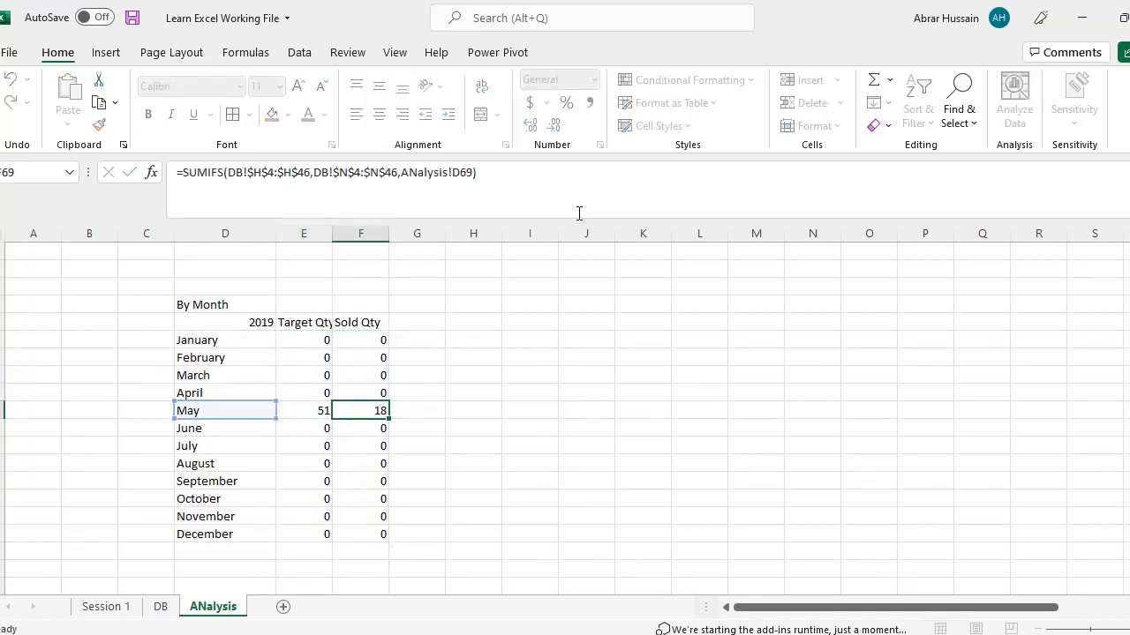
{"action": "key", "text": "F2"}
{"action": "key", "text": "Escape"}
{"action": "key", "text": "F2"}
{"action": "key", "text": "Return"}
{"action": "key", "text": "Down"}
{"action": "key", "text": "Down"}
{"action": "key", "text": "Down"}
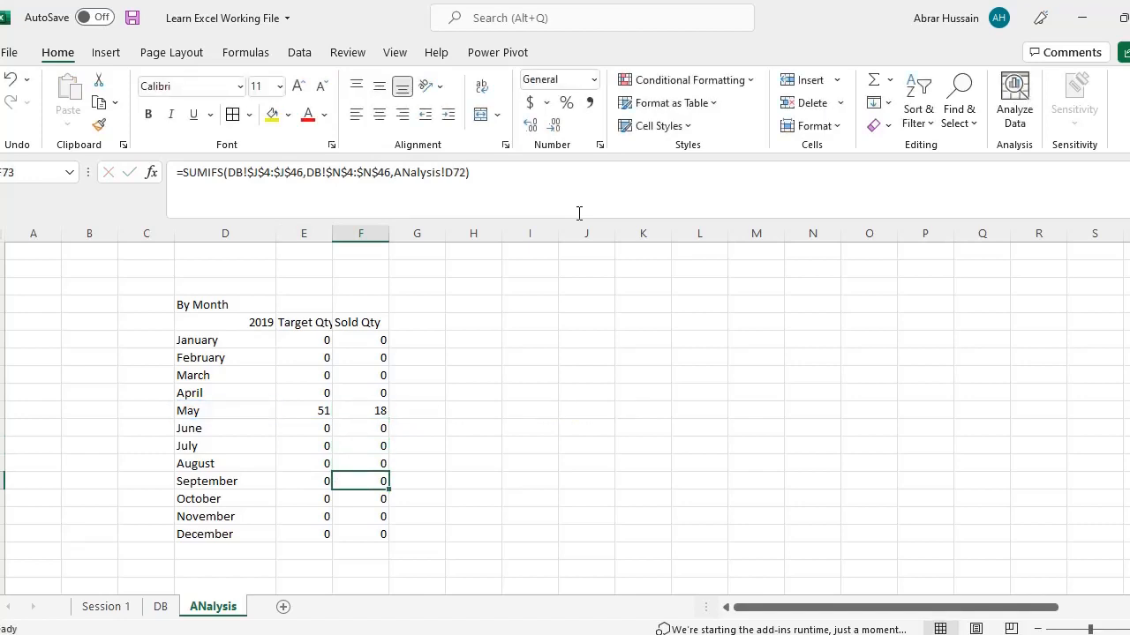
{"action": "key", "text": "Down"}
{"action": "key", "text": "Down"}
{"action": "key", "text": "Down"}
{"action": "key", "text": "Left"}
{"action": "key", "text": "ctrl+Up"}
{"action": "key", "text": "Down"}
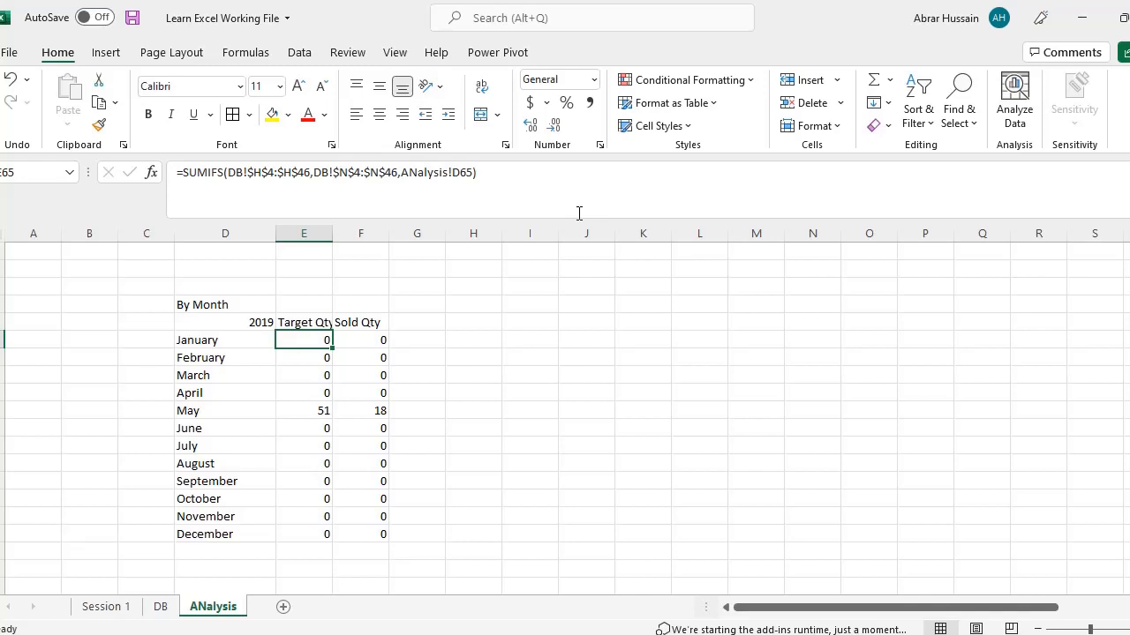
Check the January label in D65 and the SUMIFS criteria in E65 that refers to it.
{"action": "key", "text": "Left"}
{"action": "key", "text": "F2"}
{"action": "key", "text": "Escape"}
{"action": "key", "text": "Right"}
{"action": "key", "text": "F2"}
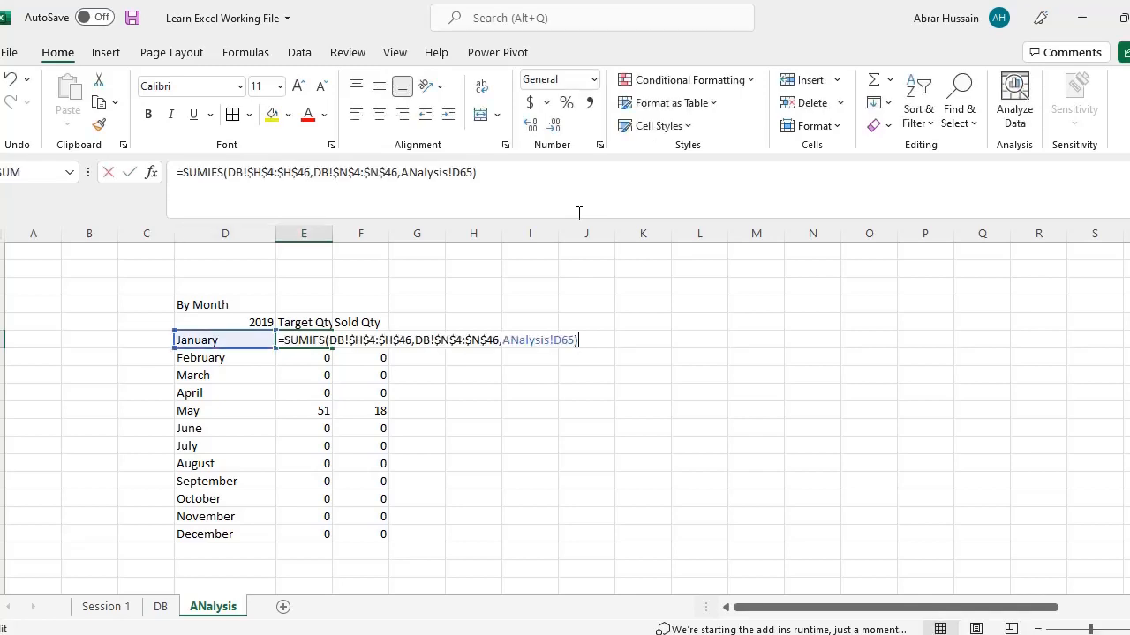
{"action": "key", "text": "Escape"}
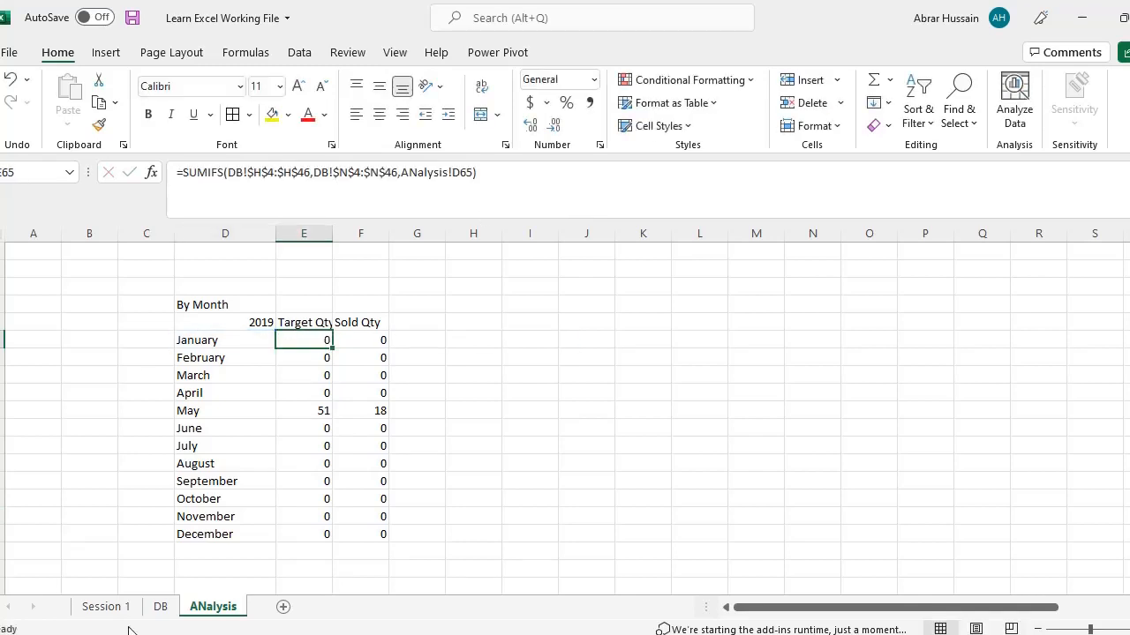
Inspect the Month column on the DB sheet and the TEXT formula in N4 that produces its month names.
{"action": "left_click", "coordinate": [160, 606]}
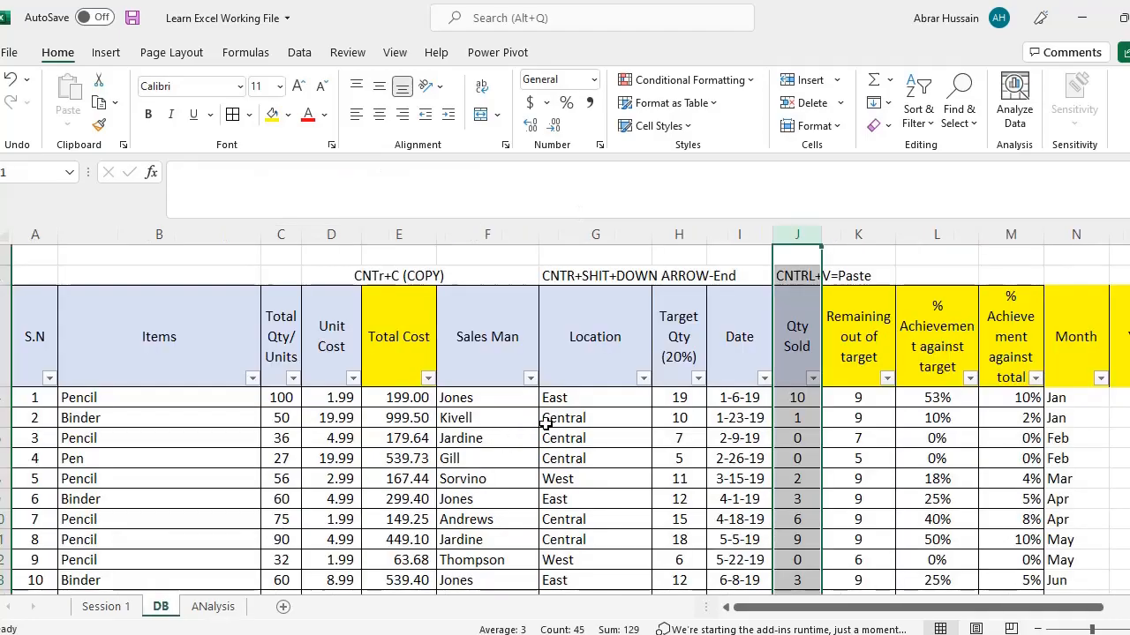
{"action": "left_click", "coordinate": [1078, 399]}
{"action": "scroll", "coordinate": [1113, 470], "scroll_direction": "down", "scroll_amount": 13}
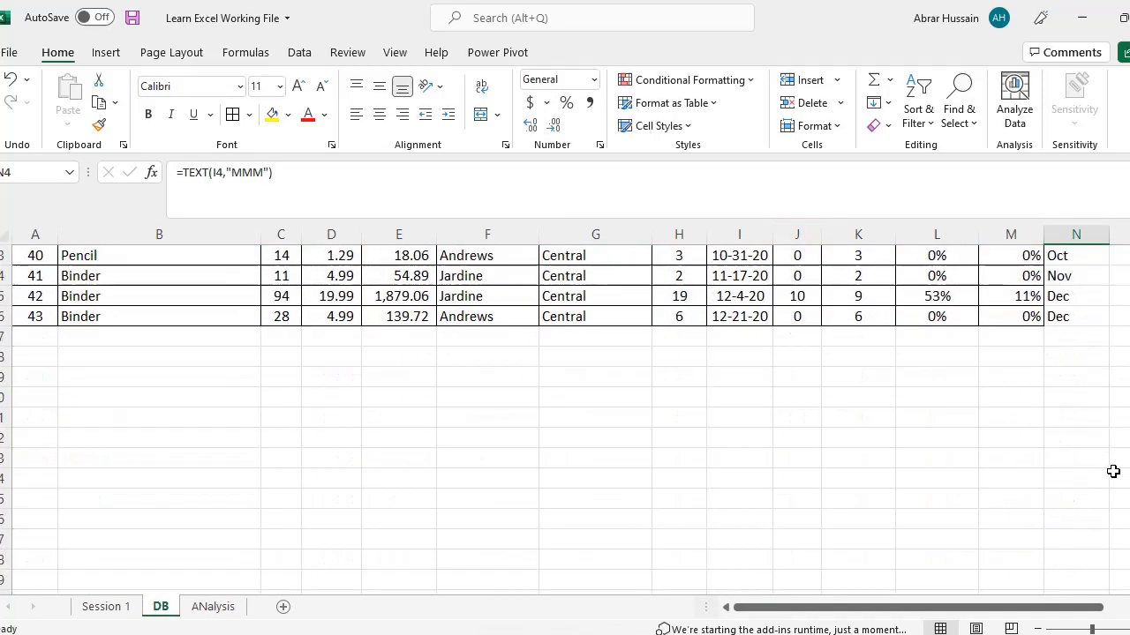
{"action": "scroll", "coordinate": [1113, 470], "scroll_direction": "up", "scroll_amount": 13}
{"action": "key", "text": "F2"}
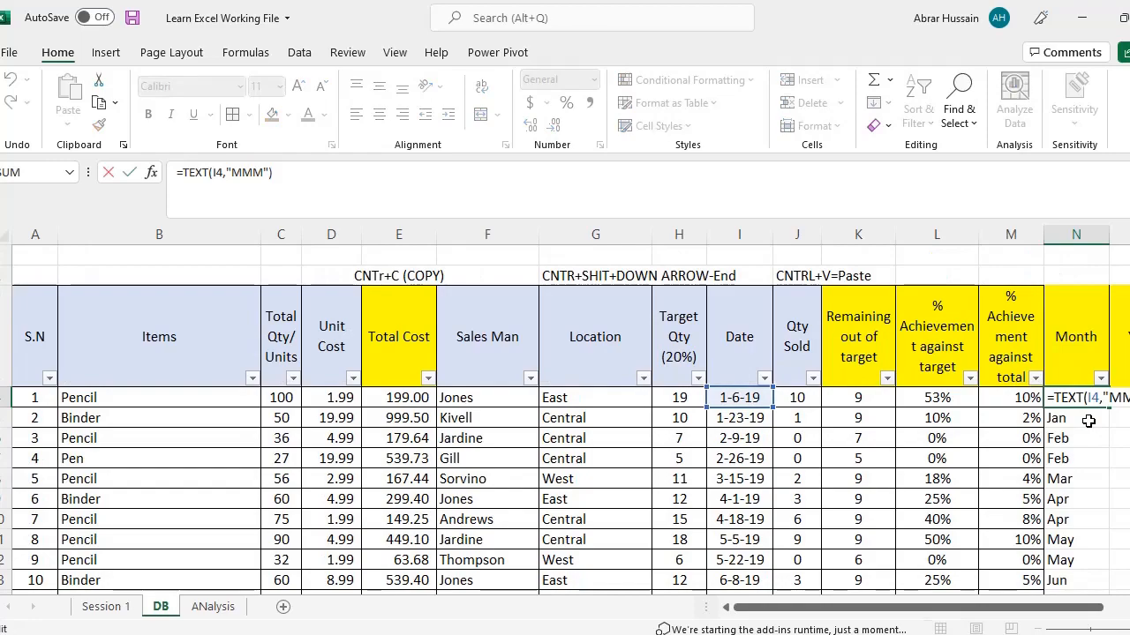
{"action": "key", "text": "Escape"}
{"action": "scroll", "coordinate": [1089, 422], "scroll_direction": "down", "scroll_amount": 10}
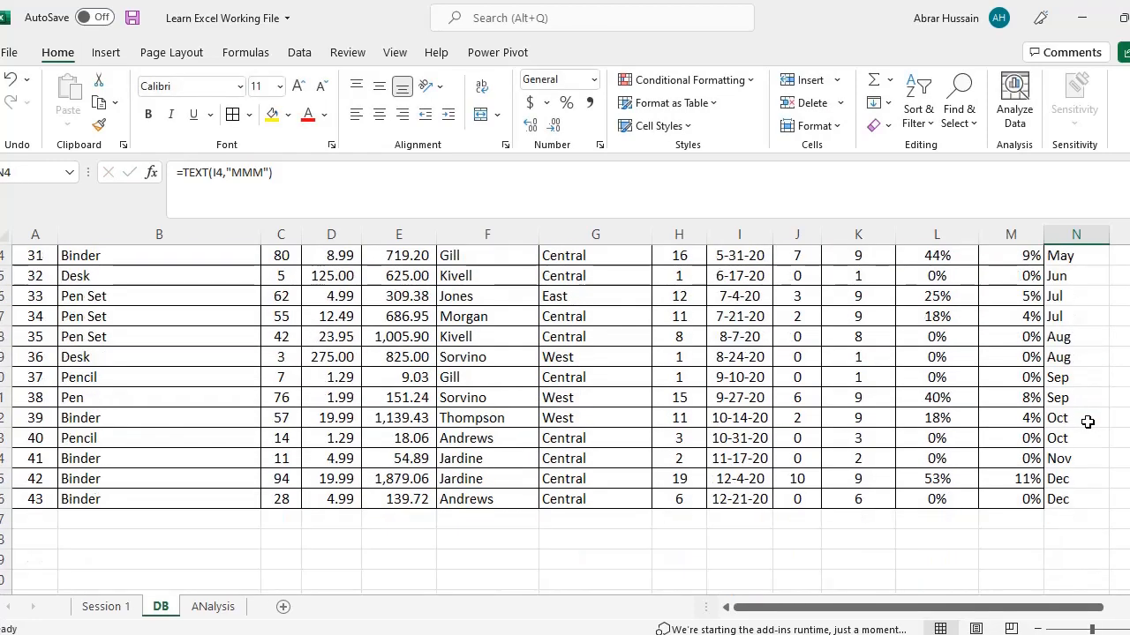
{"action": "scroll", "coordinate": [1090, 410], "scroll_direction": "up", "scroll_amount": 10}
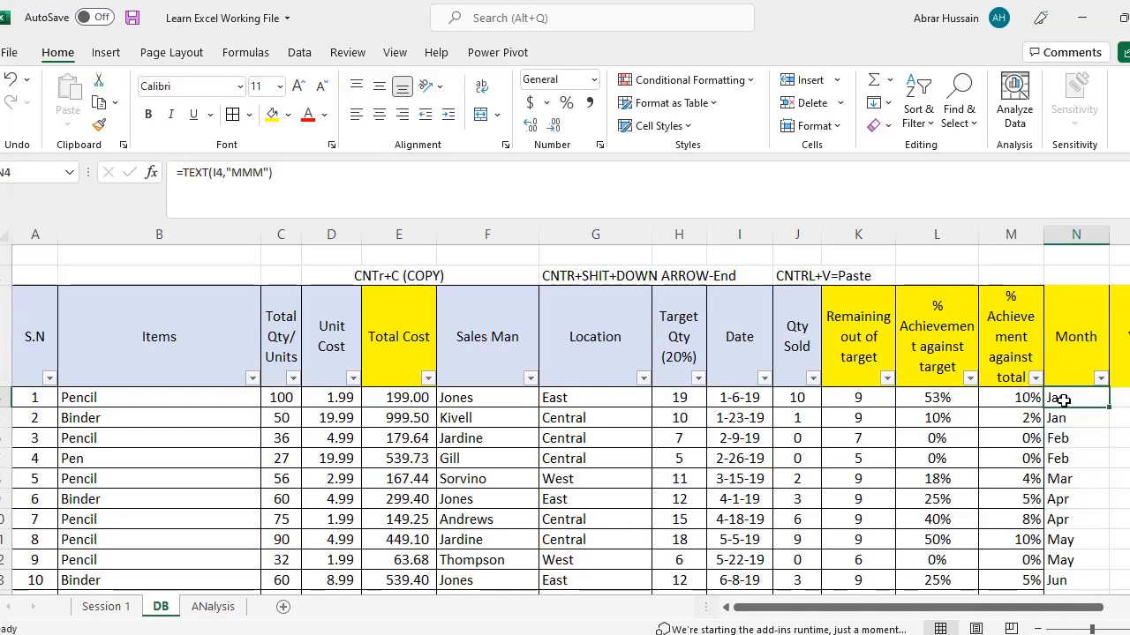
Change the January label in D65 on the ANalysis sheet to Jan and fill the abbreviated months down to Dec in D76.
{"action": "left_click", "coordinate": [232, 611]}
{"action": "left_click", "coordinate": [202, 357]}
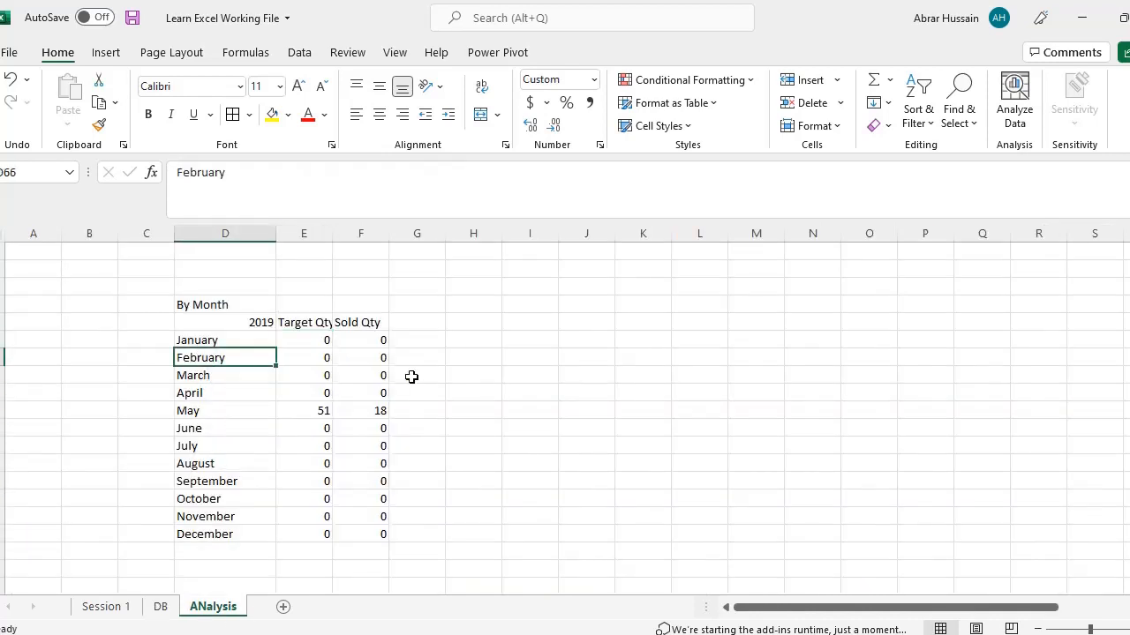
{"action": "left_click", "coordinate": [218, 340]}
{"action": "type", "text": "Ja"}
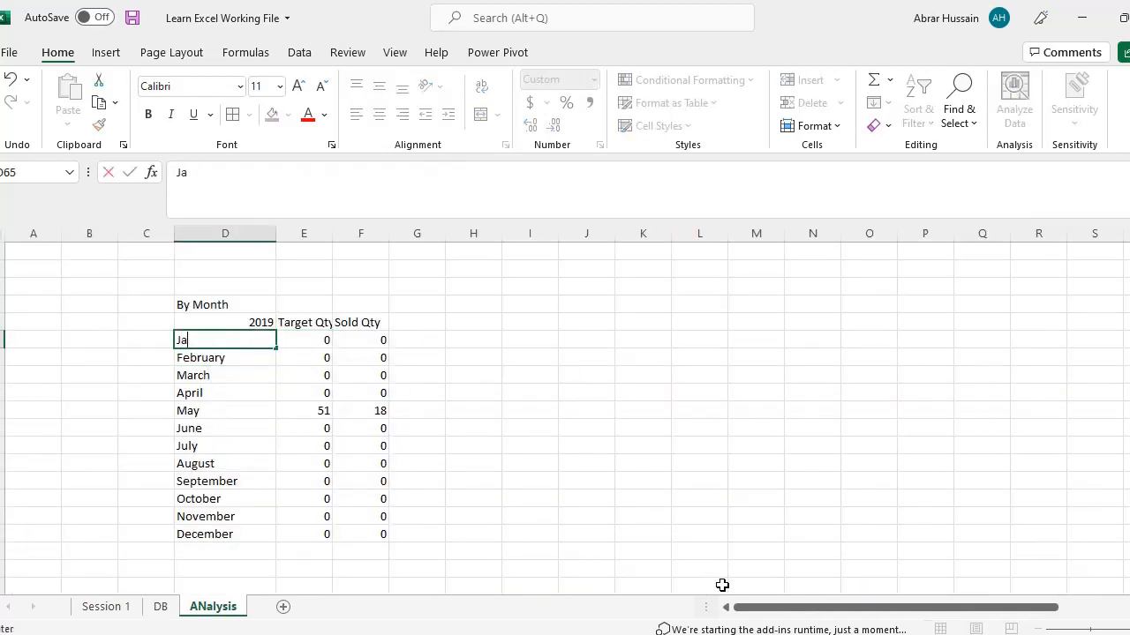
{"action": "type", "text": "n"}
{"action": "key", "text": "Return"}
{"action": "key", "text": "Up"}
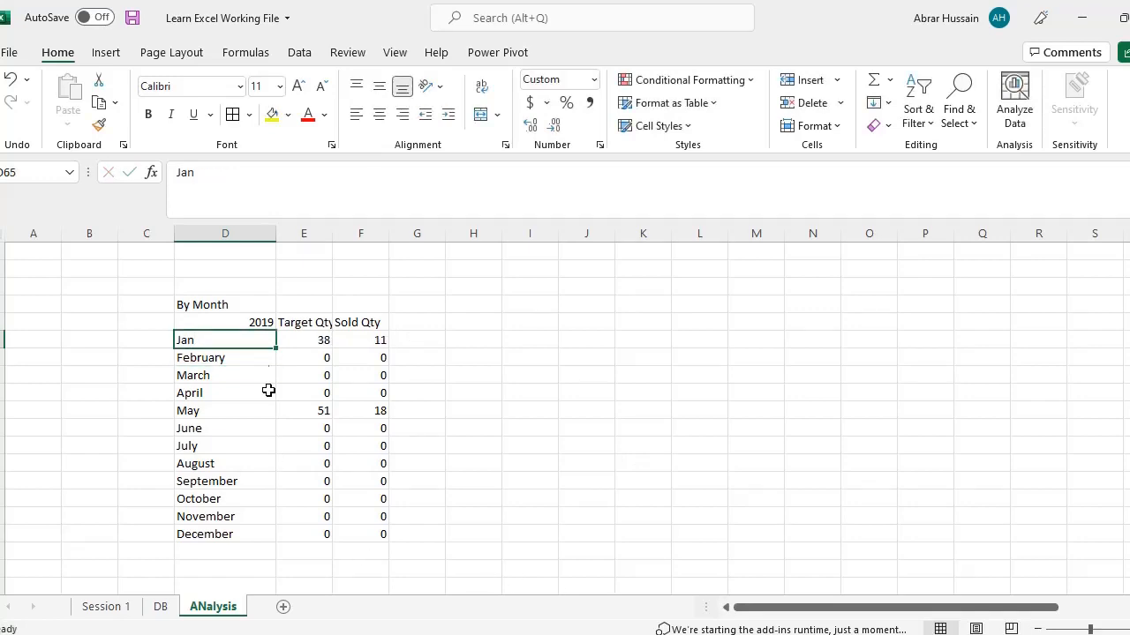
{"action": "left_click_drag", "start_coordinate": [272, 351], "coordinate": [263, 531]}
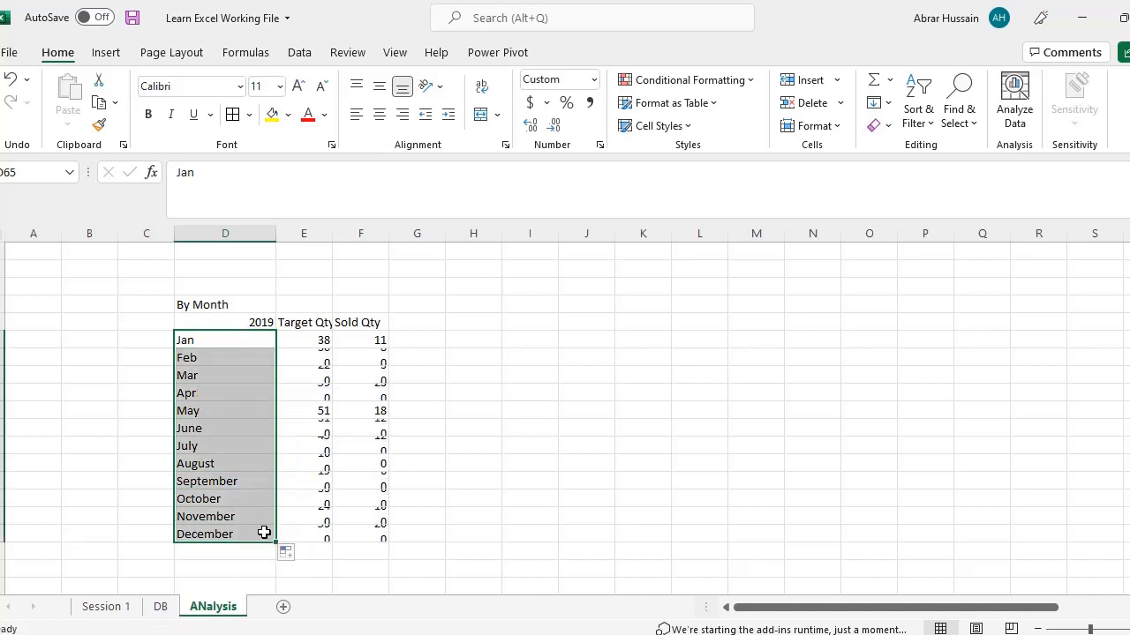
{"action": "left_click", "coordinate": [267, 337]}
Check the Jan label and its Target Qty formula in E65 against the entries in the DB sheet's Month column.
{"action": "left_click", "coordinate": [306, 342]}
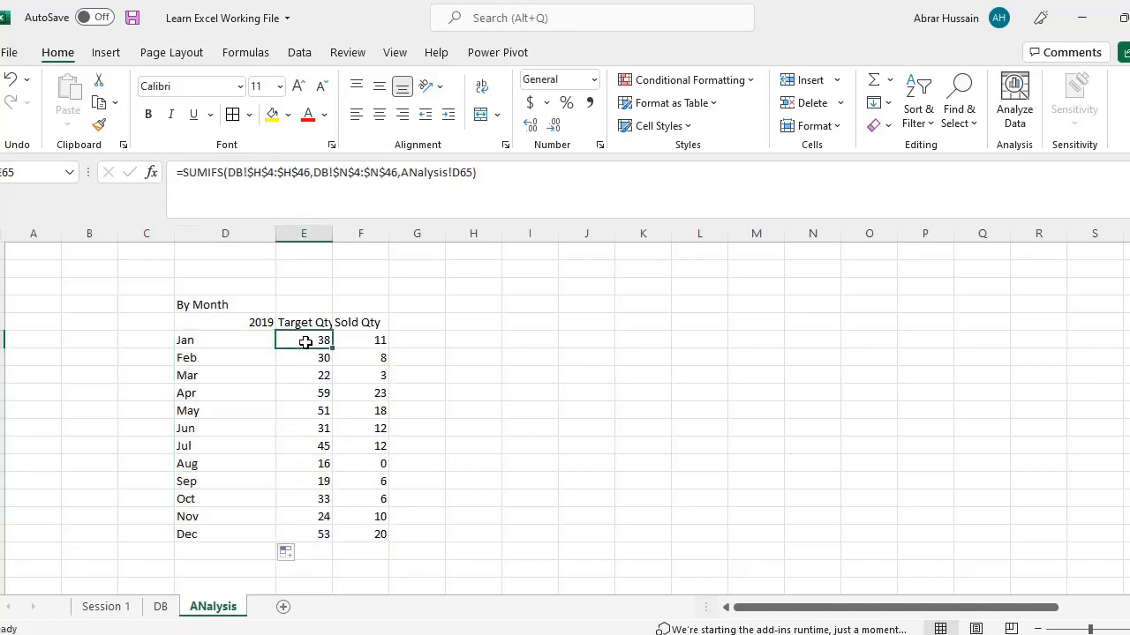
{"action": "left_click", "coordinate": [192, 340]}
{"action": "left_click", "coordinate": [308, 340]}
{"action": "left_click", "coordinate": [160, 606]}
{"action": "scroll", "coordinate": [1049, 412], "scroll_direction": "down", "scroll_amount": 14}
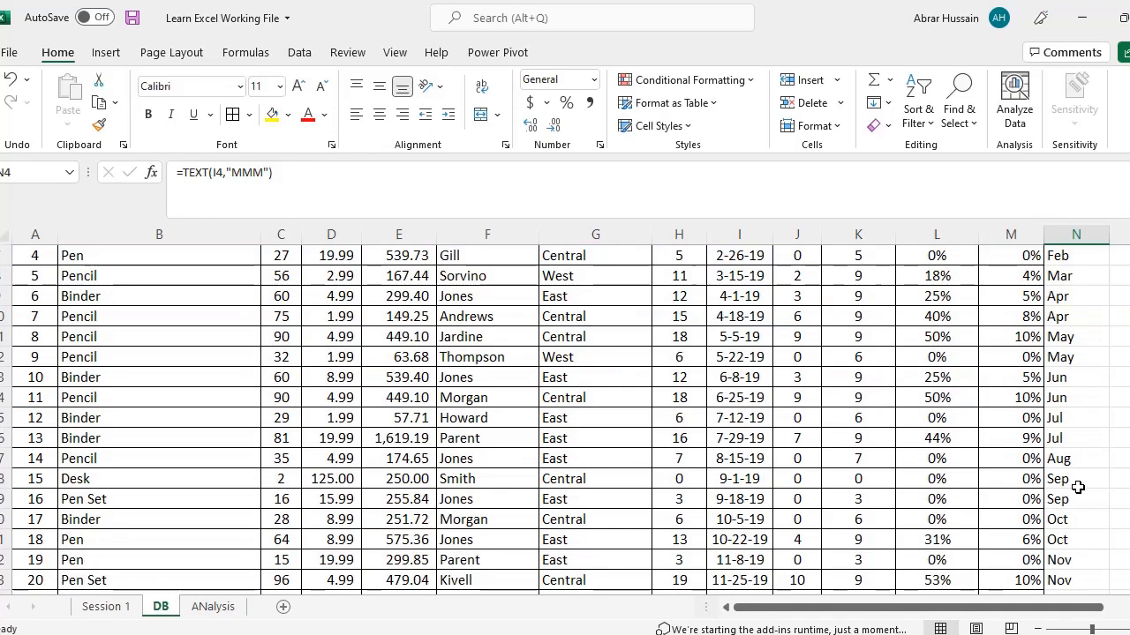
{"action": "scroll", "coordinate": [1068, 414], "scroll_direction": "up", "scroll_amount": 5}
{"action": "scroll", "coordinate": [1073, 336], "scroll_direction": "up", "scroll_amount": 10}
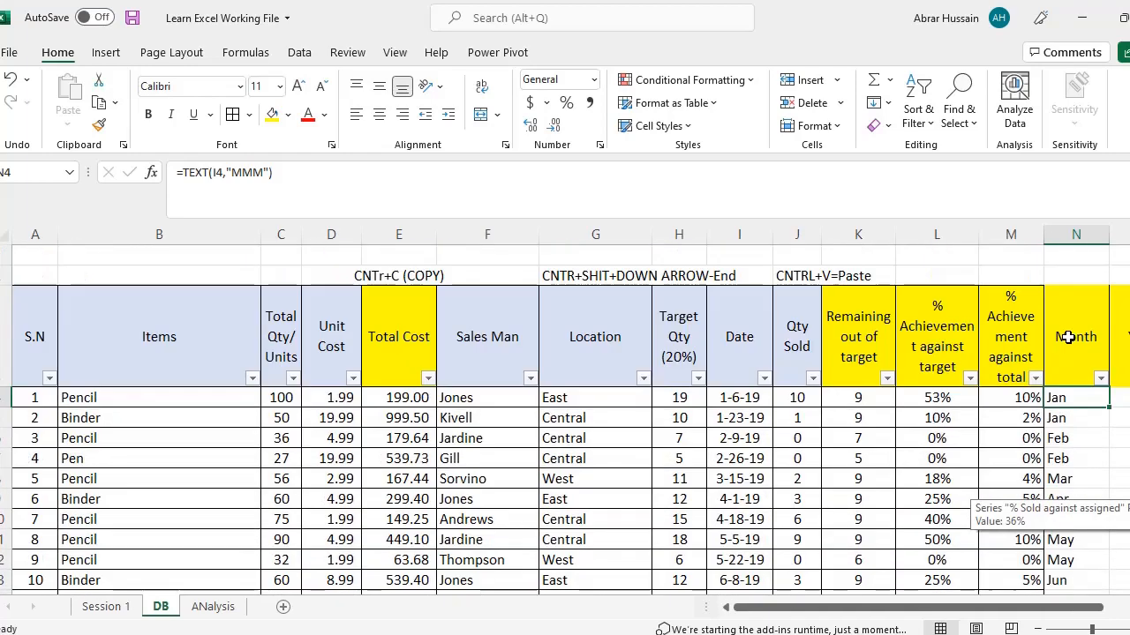
Examine the Year column beside Month on the DB sheet, including the YEAR formula in O4 and the rows below.
{"action": "left_click", "coordinate": [1073, 336]}
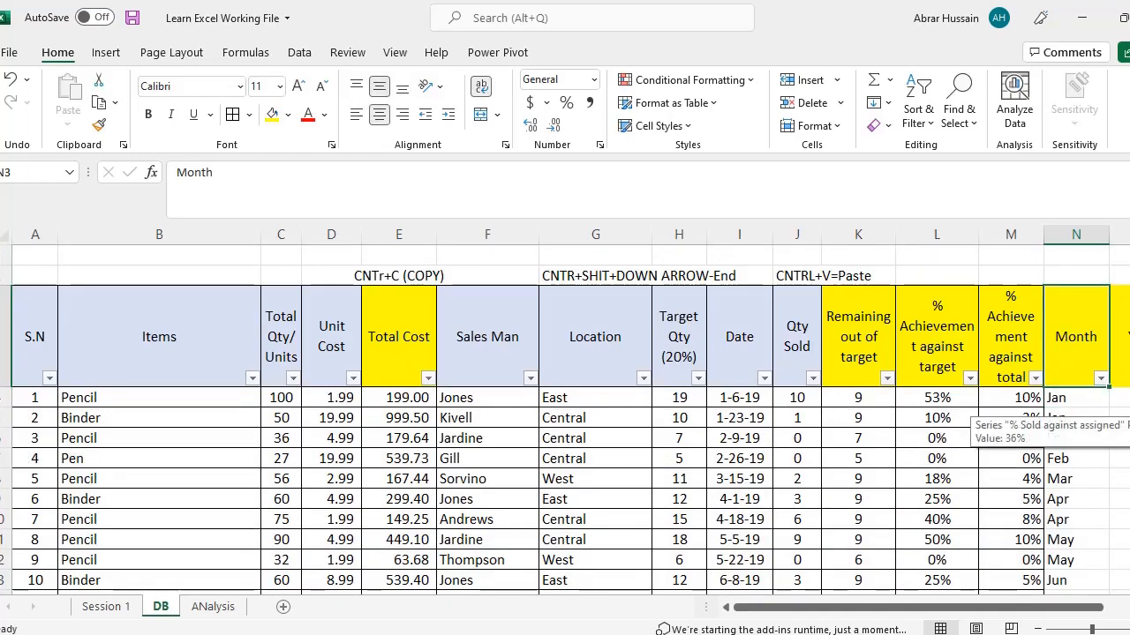
{"action": "key", "text": "Right"}
{"action": "key", "text": "Right"}
{"action": "key", "text": "Right"}
{"action": "key", "text": "Left"}
{"action": "key", "text": "Left"}
{"action": "key", "text": "Down"}
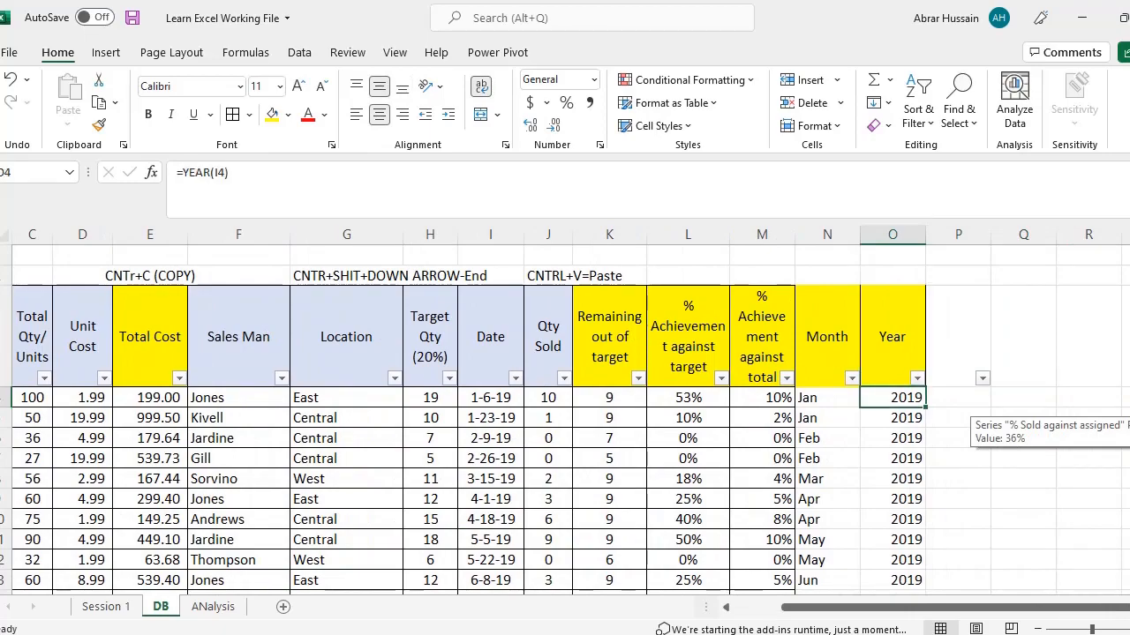
{"action": "key", "text": "ctrl+shift+Down"}
{"action": "key", "text": "ctrl+Up"}
{"action": "key", "text": "Down"}
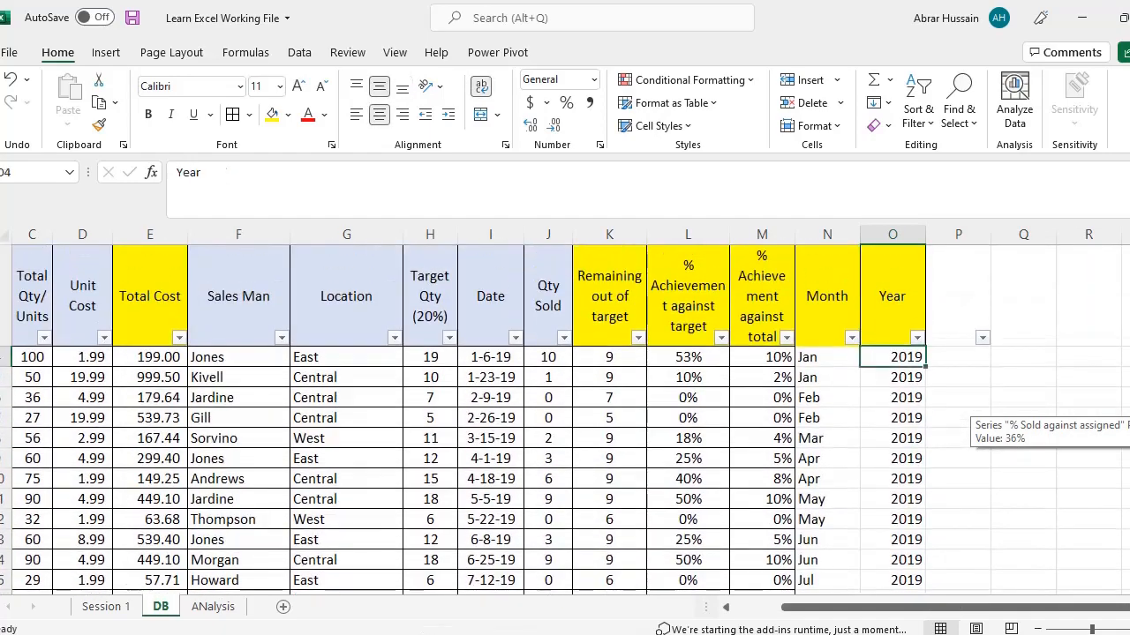
Extend the SUMIFS formula in E65 on the ANalysis sheet with the absolute criteria range DB!$O$4:$O$46 and the criterion "2019".
{"action": "left_click", "coordinate": [227, 615]}
{"action": "key", "text": "F2"}
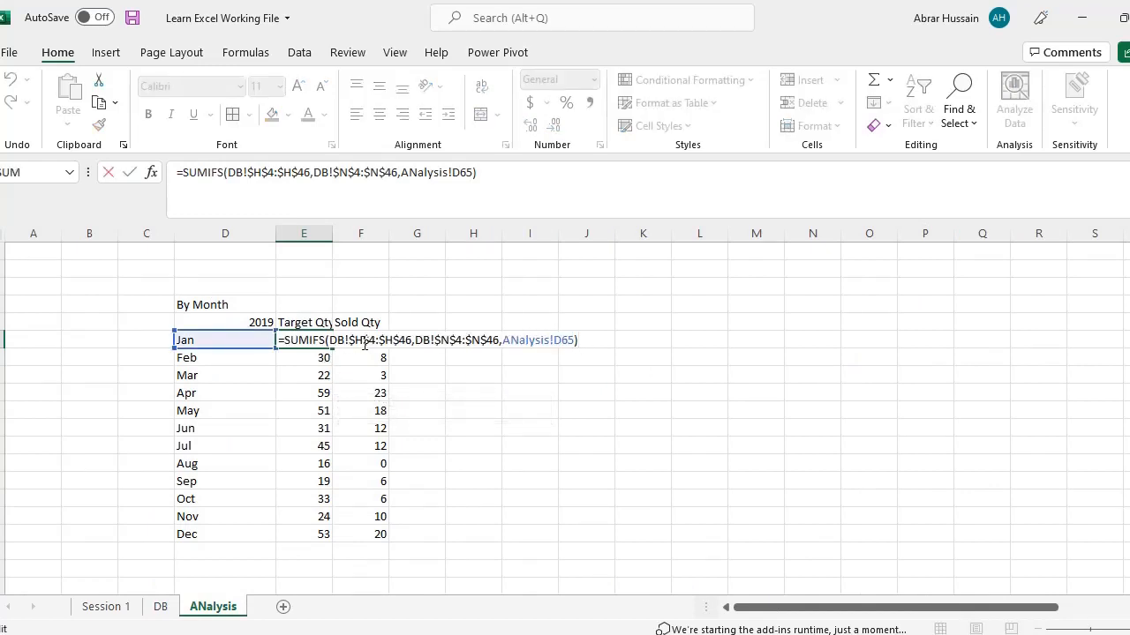
{"action": "left_click", "coordinate": [364, 341]}
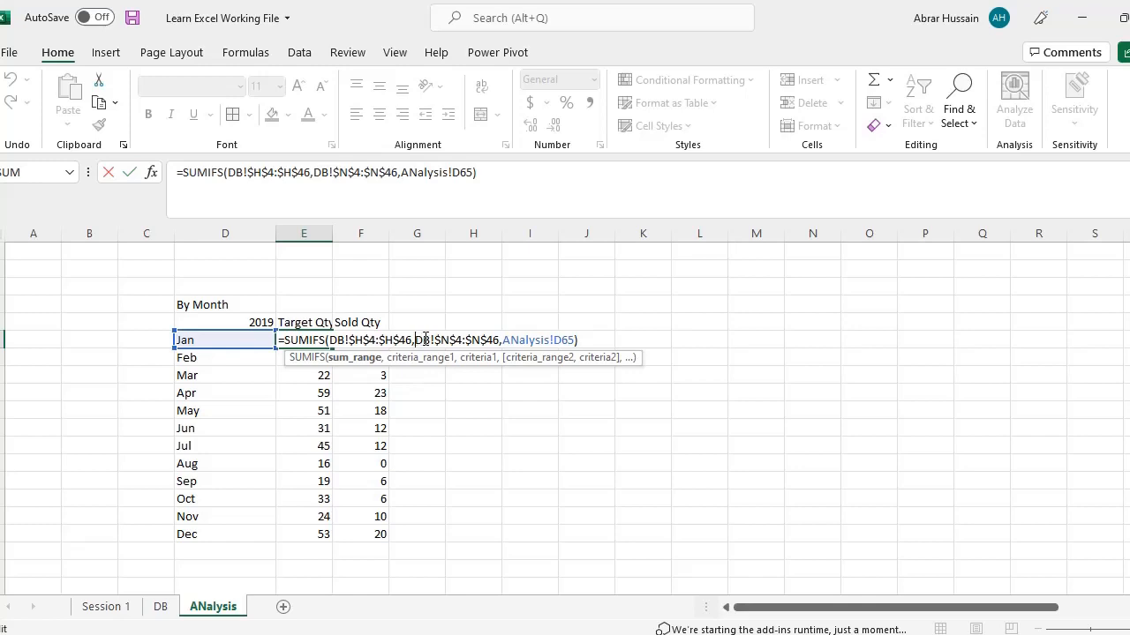
{"action": "double_click", "coordinate": [424, 339]}
{"action": "left_click", "coordinate": [450, 340]}
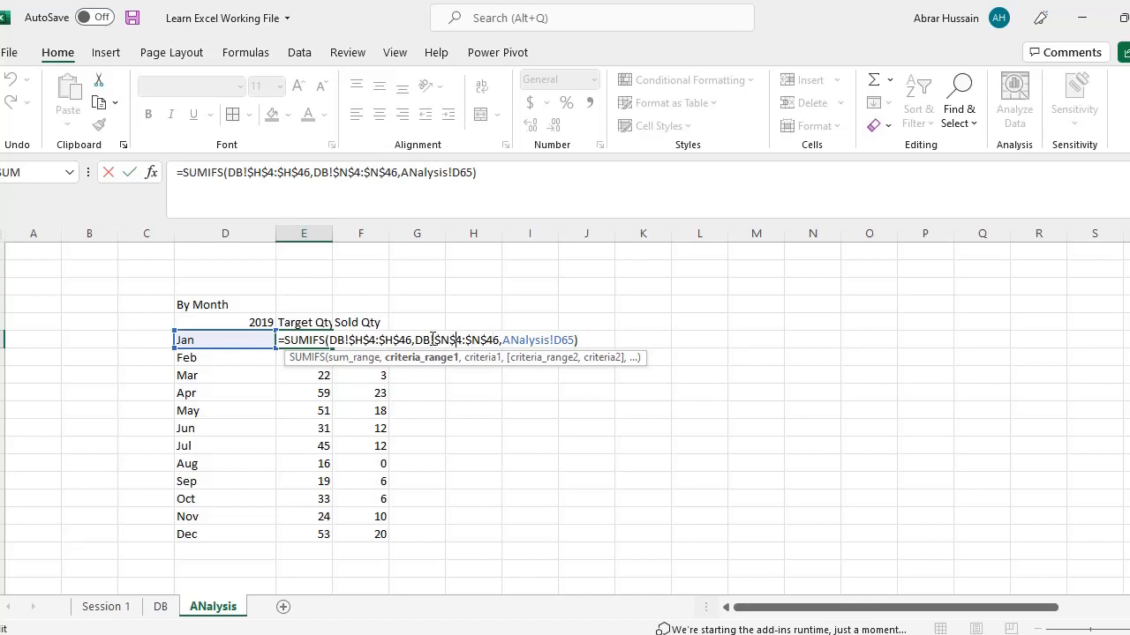
{"action": "left_click", "coordinate": [504, 340]}
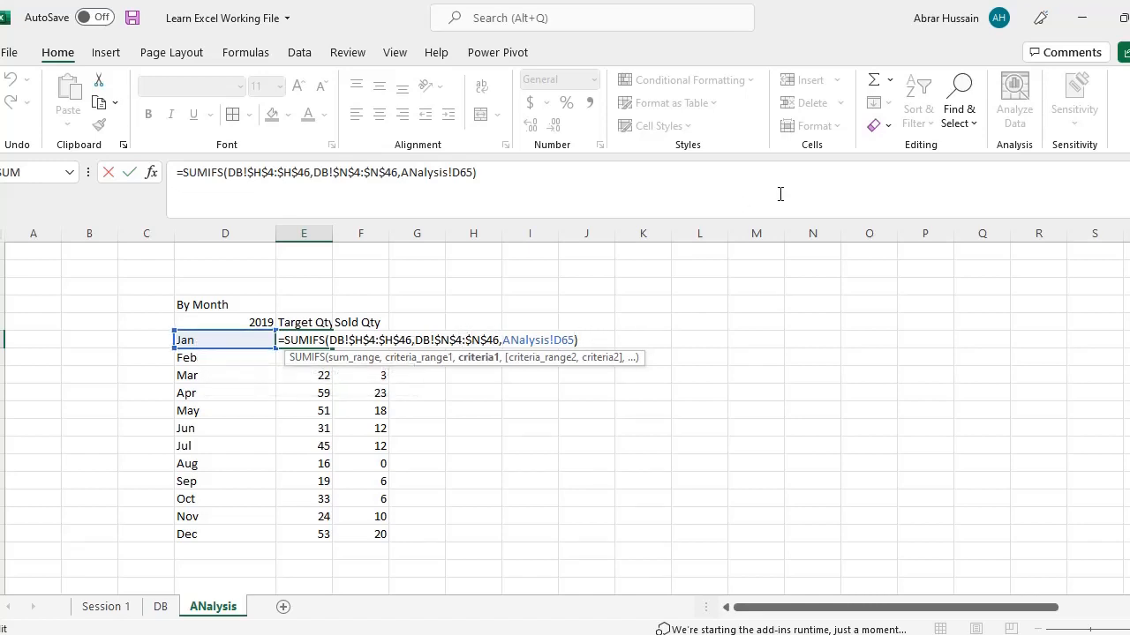
{"action": "type", "text": ","}
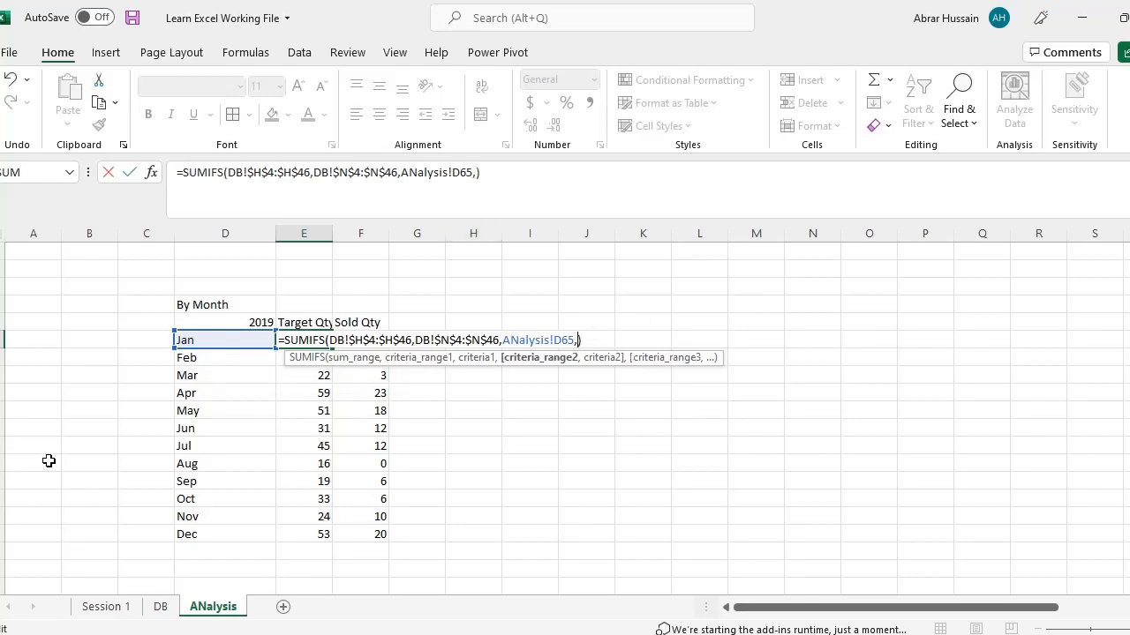
{"action": "left_click", "coordinate": [162, 607]}
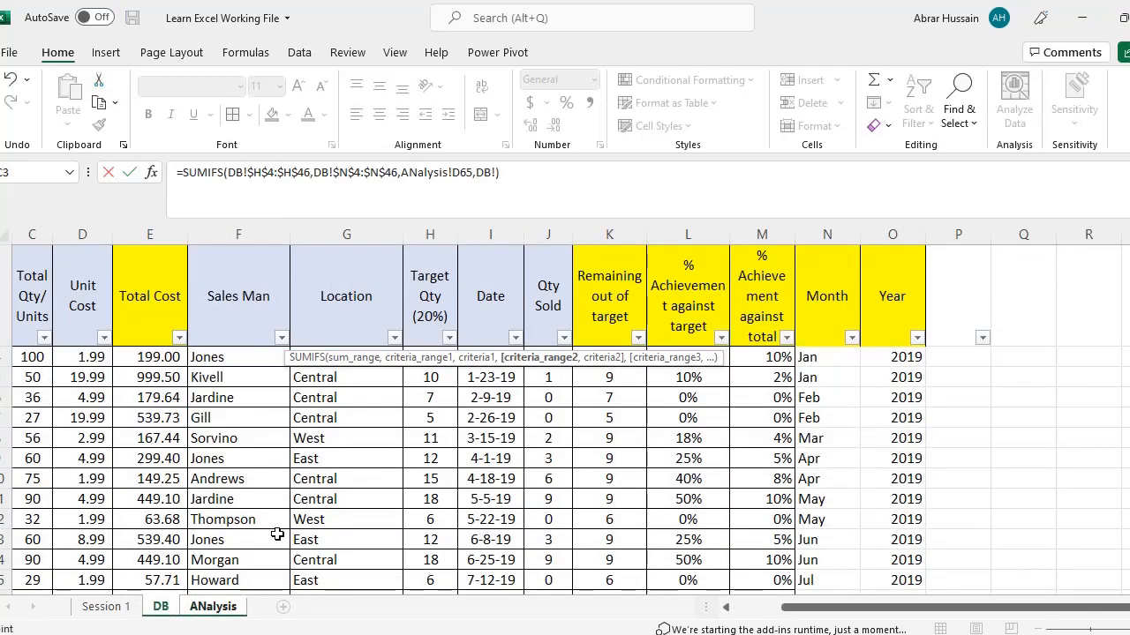
{"action": "scroll", "coordinate": [908, 363], "scroll_direction": "up", "scroll_amount": 1}
{"action": "left_click", "coordinate": [889, 398]}
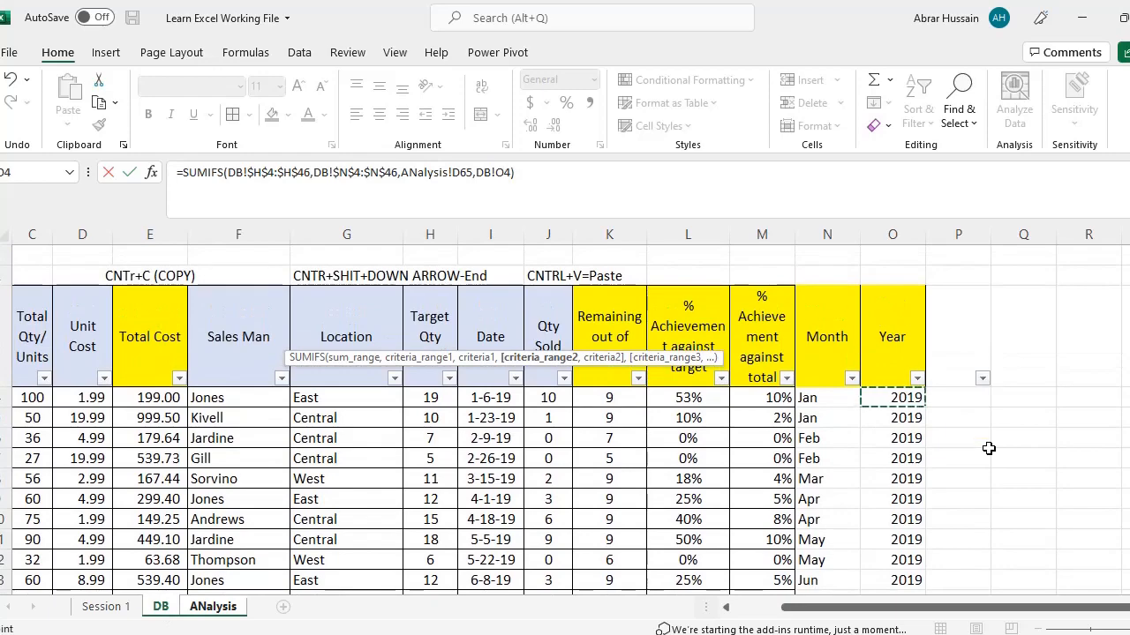
{"action": "scroll", "coordinate": [991, 450], "scroll_direction": "down", "scroll_amount": 10}
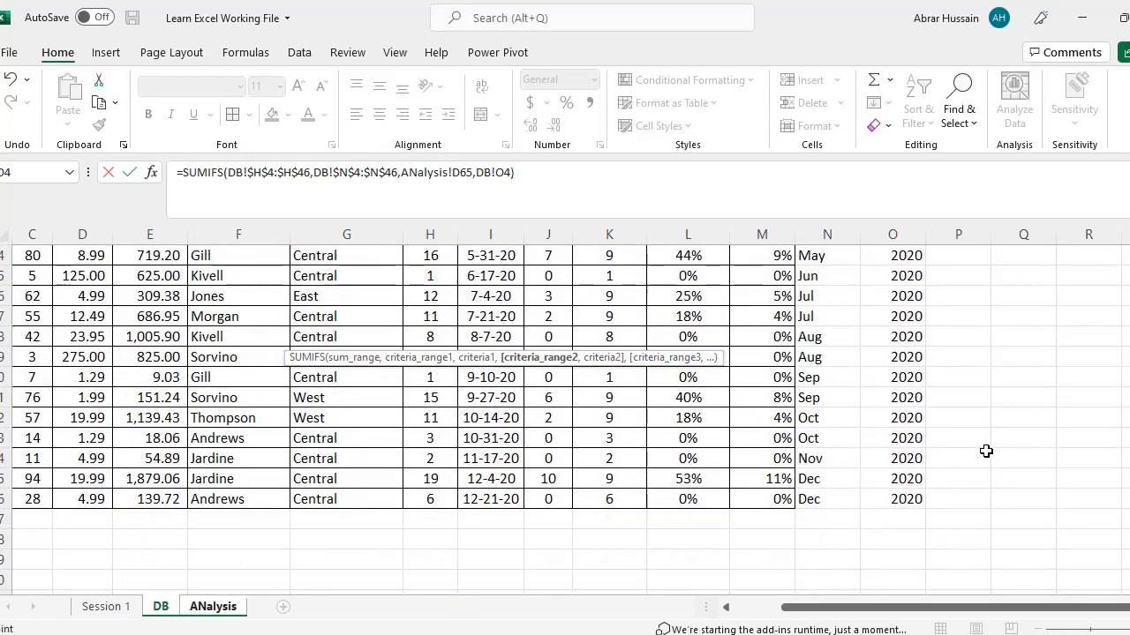
{"action": "left_click", "coordinate": [900, 497], "text": "shift"}
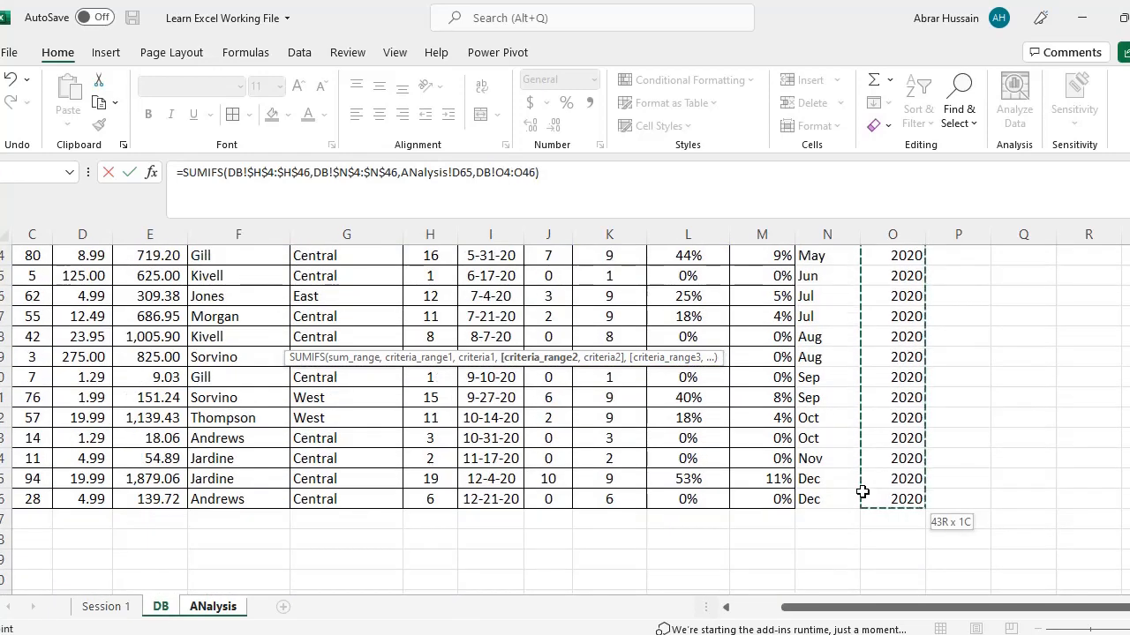
{"action": "key", "text": "F4"}
{"action": "type", "text": ","}
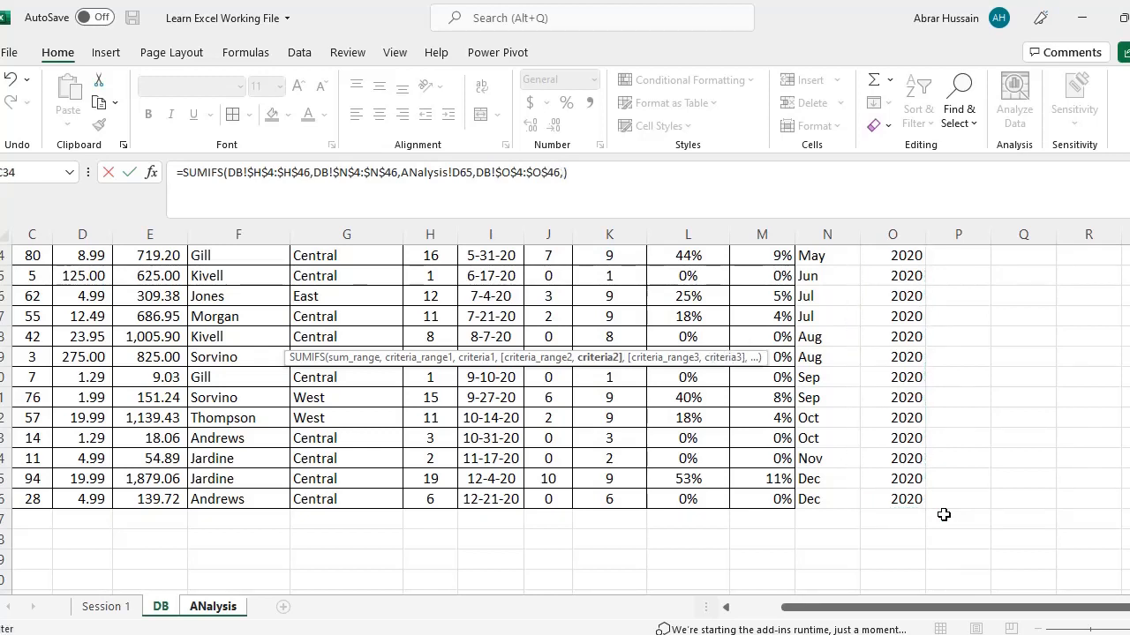
{"action": "type", "text": "\""}
{"action": "key", "text": "Return"}
Review the year criterion, the year range and the D65 month reference in E65's SUMIFS formula.
{"action": "key", "text": "Up"}
{"action": "key", "text": "F2"}
{"action": "key", "text": "Left"}
{"action": "key", "text": "Left"}
{"action": "key", "text": "Left"}
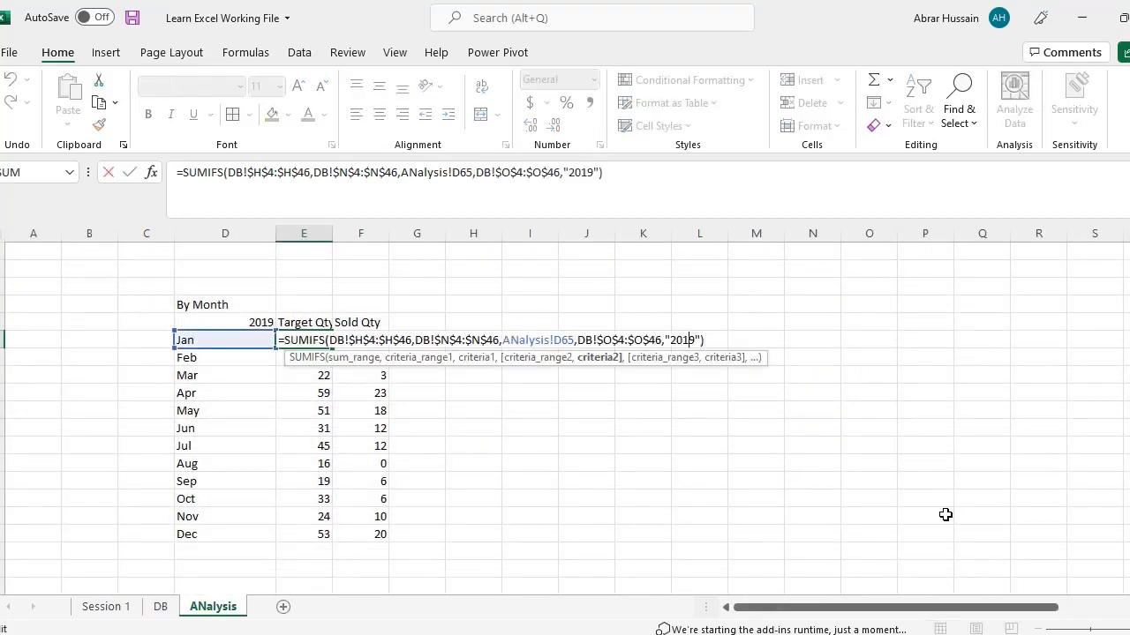
{"action": "key", "text": "Left"}
{"action": "key", "text": "Left"}
{"action": "key", "text": "Left"}
{"action": "key", "text": "Left"}
{"action": "key", "text": "Left"}
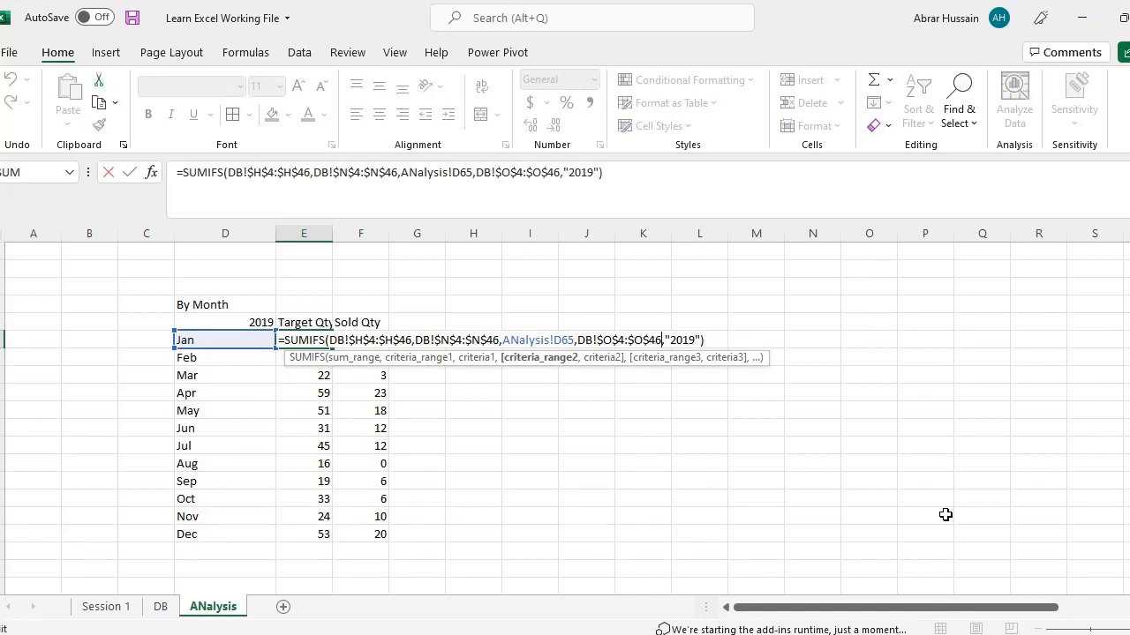
{"action": "key", "text": "Left"}
{"action": "key", "text": "Left"}
{"action": "key", "text": "Left"}
{"action": "key", "text": "Left"}
{"action": "key", "text": "Left"}
{"action": "key", "text": "Left"}
{"action": "key", "text": "Left"}
{"action": "key", "text": "shift+Left"}
{"action": "key", "text": "shift+Left"}
{"action": "key", "text": "shift+Left"}
{"action": "key", "text": "shift+Left"}
{"action": "key", "text": "shift+Left"}
{"action": "key", "text": "shift+Left"}
{"action": "key", "text": "shift+Left"}
{"action": "key", "text": "shift+Left"}
{"action": "key", "text": "shift+Left"}
{"action": "key", "text": "shift+Left"}
{"action": "key", "text": "shift+Left"}
{"action": "key", "text": "shift+Left"}
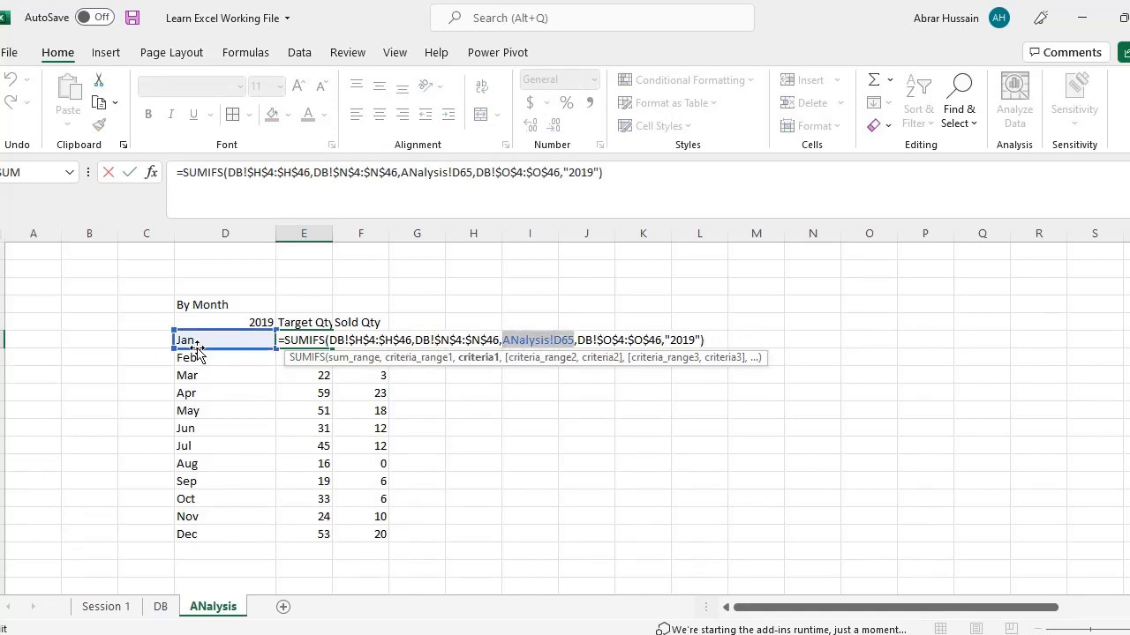
Replace the typed "2019" criterion in E65's SUMIFS formula with an absolute reference to the year cell, $D$64.
{"action": "left_click", "coordinate": [669, 340]}
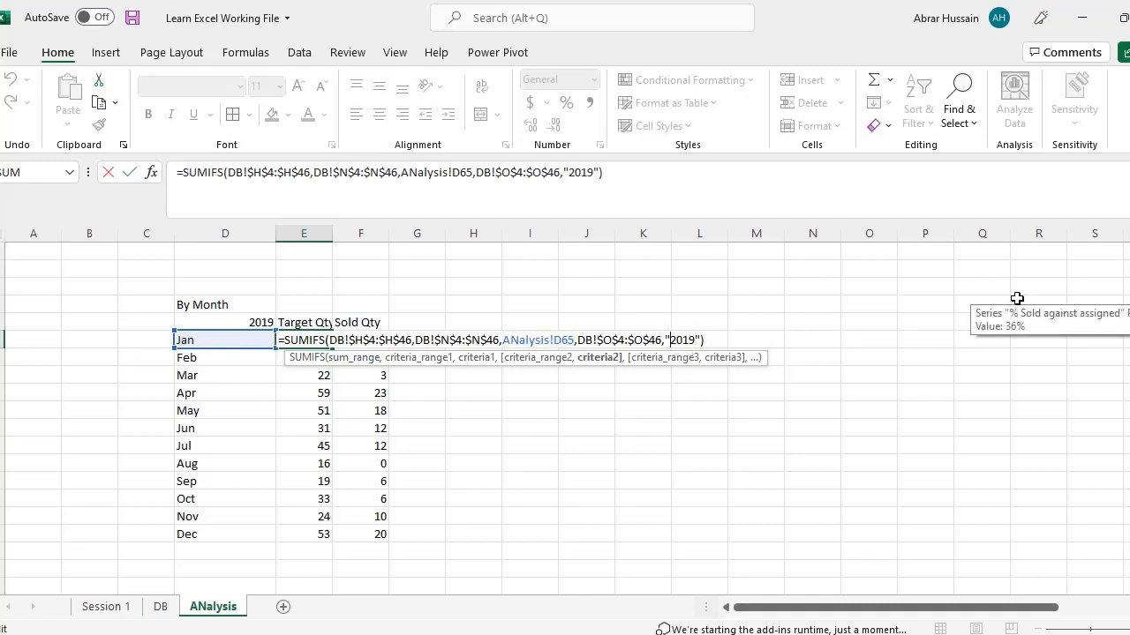
{"action": "key", "text": "shift+Right"}
{"action": "key", "text": "shift+Right"}
{"action": "key", "text": "shift+Right"}
{"action": "key", "text": "shift+Right"}
{"action": "key", "text": "Left"}
{"action": "key", "text": "Left"}
{"action": "key", "text": "shift+Right"}
{"action": "key", "text": "shift+Right"}
{"action": "key", "text": "shift+Right"}
{"action": "key", "text": "shift+Right"}
{"action": "key", "text": "shift+Right"}
{"action": "key", "text": "shift+Right"}
{"action": "key", "text": "BackSpace"}
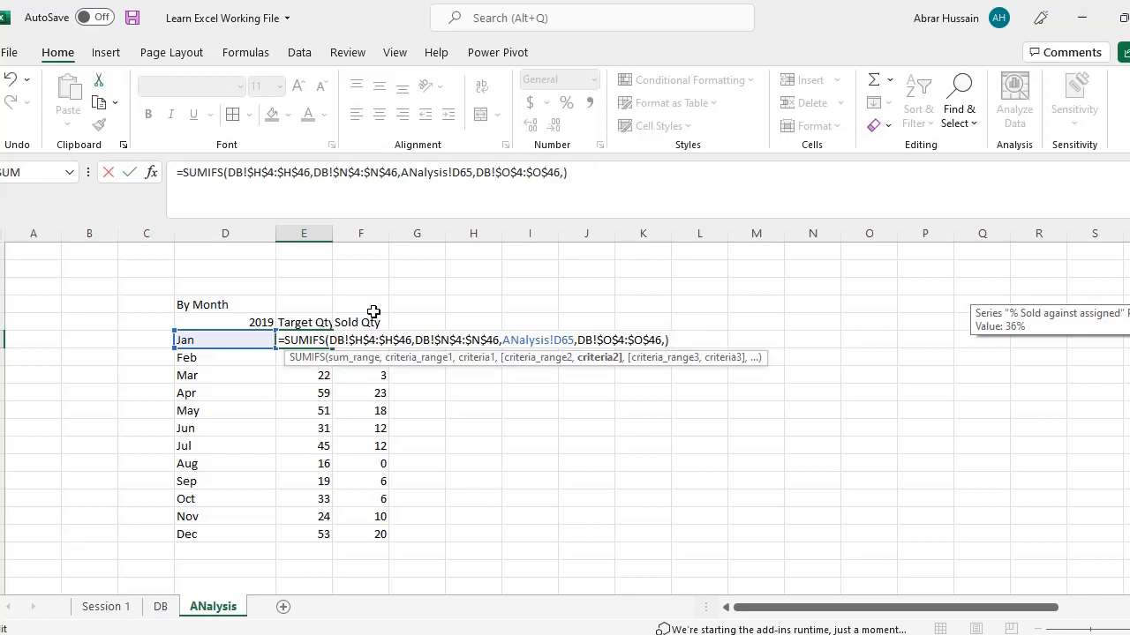
{"action": "left_click", "coordinate": [249, 323]}
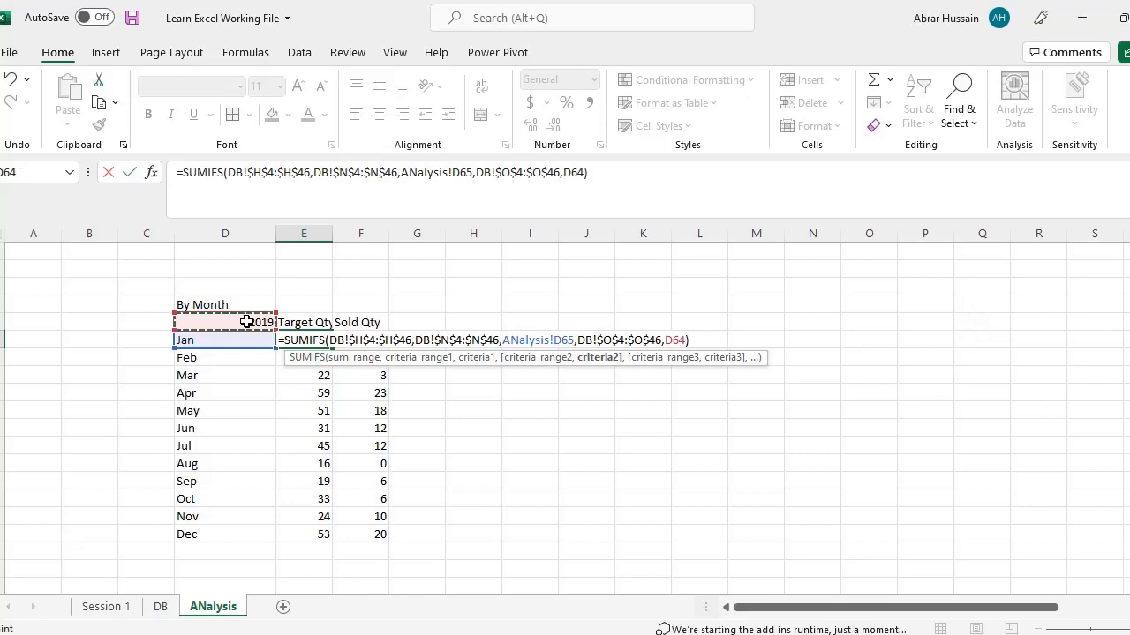
{"action": "mouse_move", "coordinate": [578, 472]}
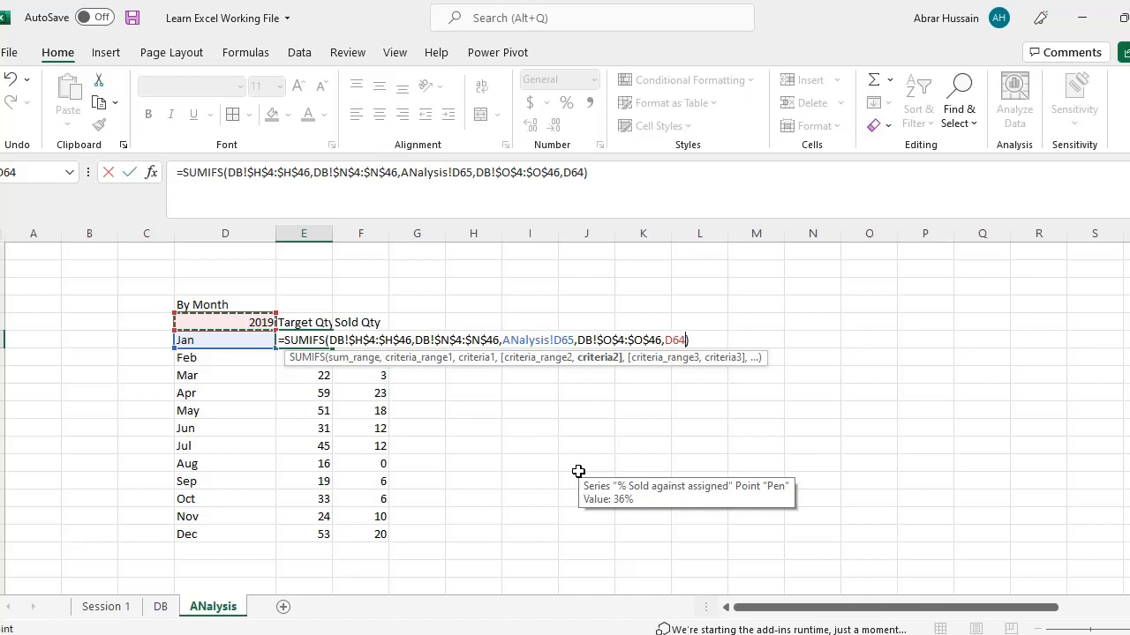
{"action": "key", "text": "F4"}
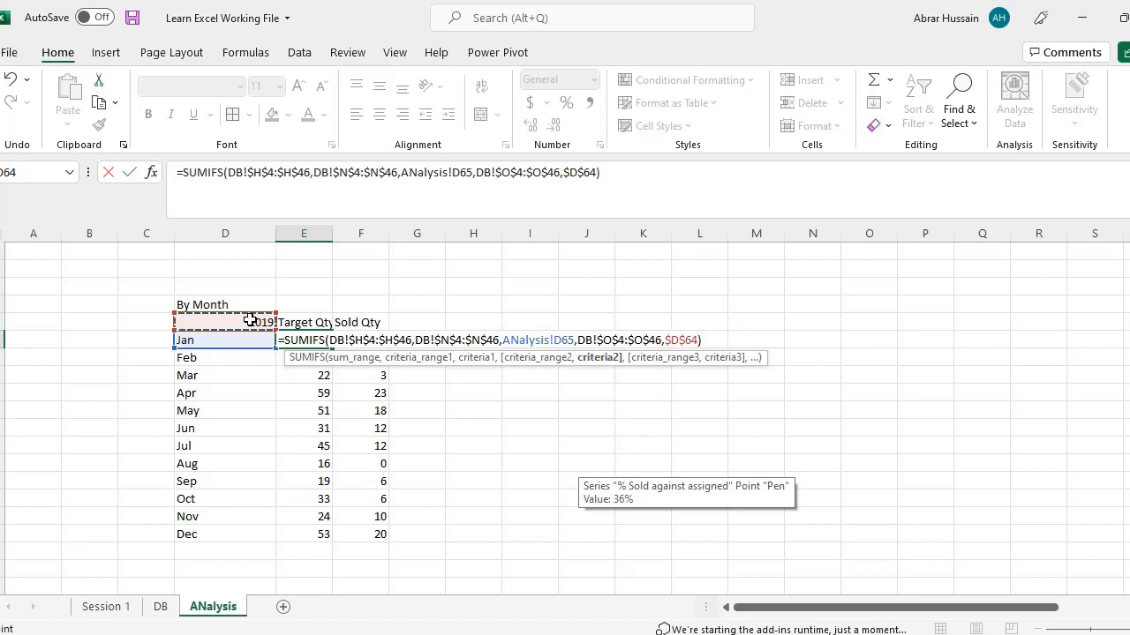
{"action": "key", "text": "Return"}
Check the updated Target Qty formula in E65 and copy it down through December in E76.
{"action": "key", "text": "Up"}
{"action": "key", "text": "F2"}
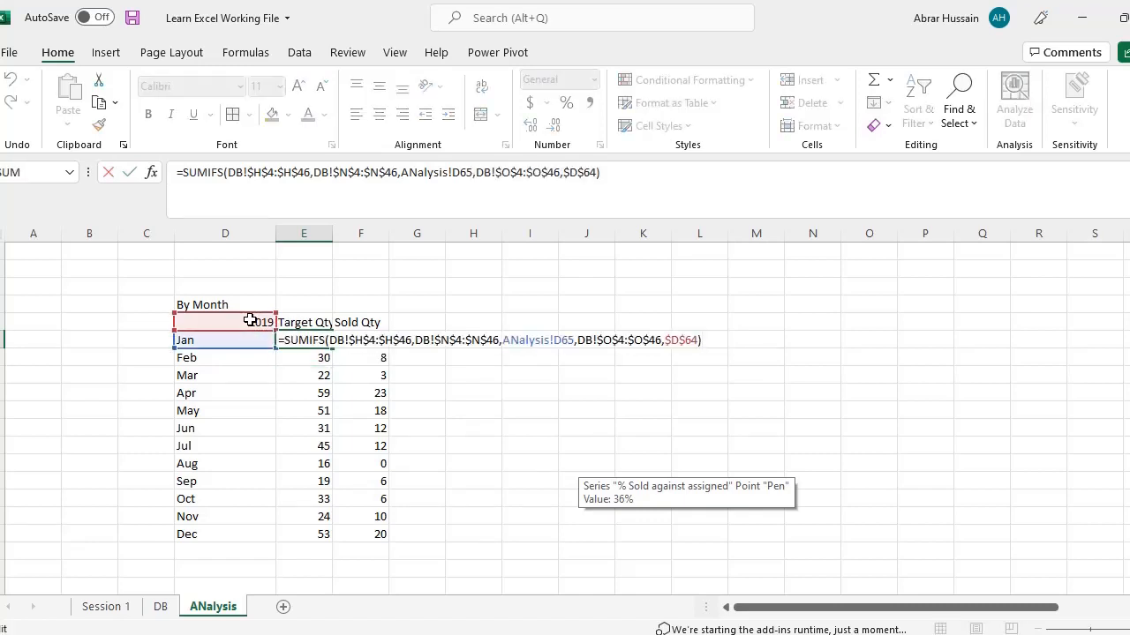
{"action": "key", "text": "Escape"}
{"action": "key", "text": "ctrl+c"}
{"action": "key", "text": "ctrl+shift+Down"}
{"action": "key", "text": "ctrl+v"}
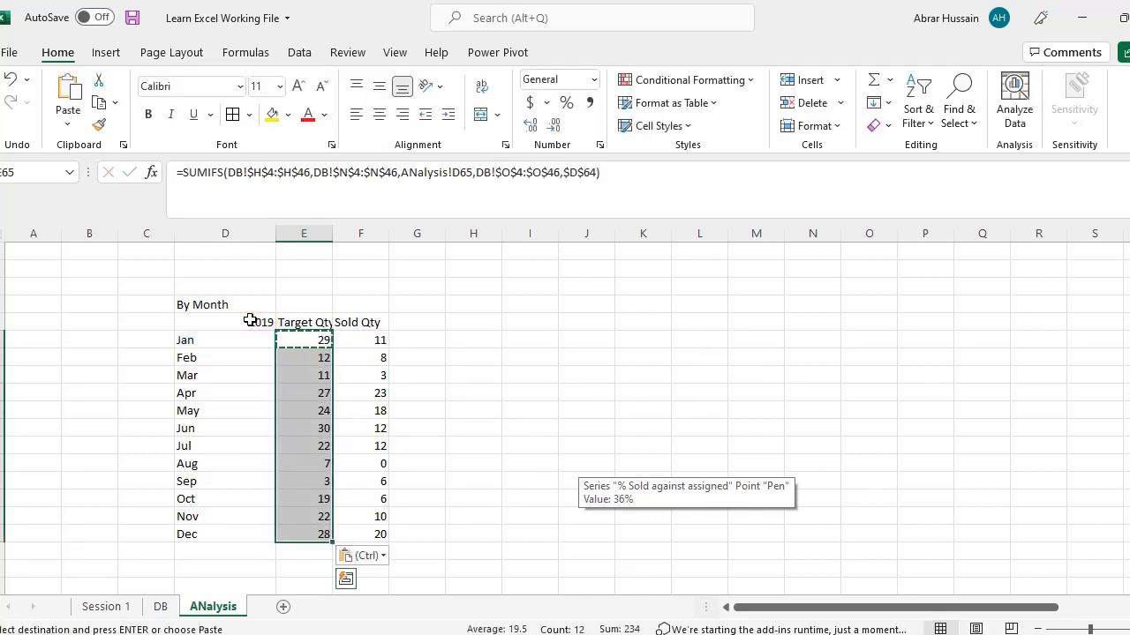
Copy the year range and criterion ,DB!$O$4:$O$46,$D$64 from E65's SUMIFS formula into the Sold Qty formula in F65.
{"action": "key", "text": "Right"}
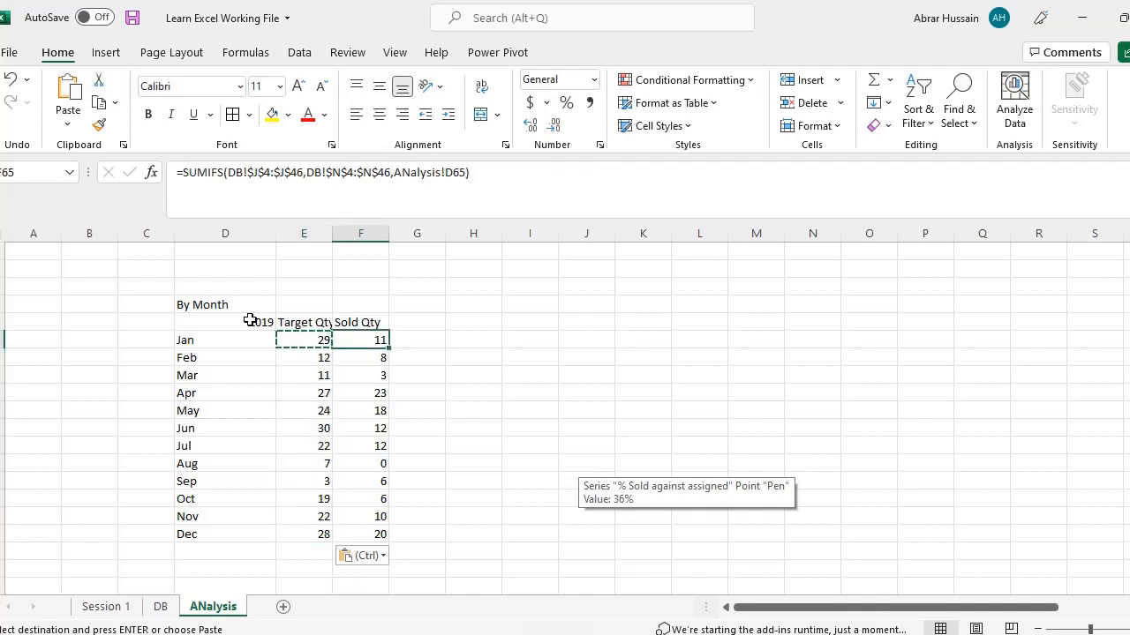
{"action": "key", "text": "Left"}
{"action": "key", "text": "F2"}
{"action": "key", "text": "Left"}
{"action": "key", "text": "shift+Left"}
{"action": "key", "text": "shift+Left"}
{"action": "key", "text": "shift+Left"}
{"action": "key", "text": "shift+Left"}
{"action": "key", "text": "shift+Left"}
{"action": "key", "text": "shift+Left"}
{"action": "key", "text": "shift+Left"}
{"action": "key", "text": "shift+Left"}
{"action": "key", "text": "shift+Left"}
{"action": "key", "text": "shift+Left"}
{"action": "key", "text": "shift+Left"}
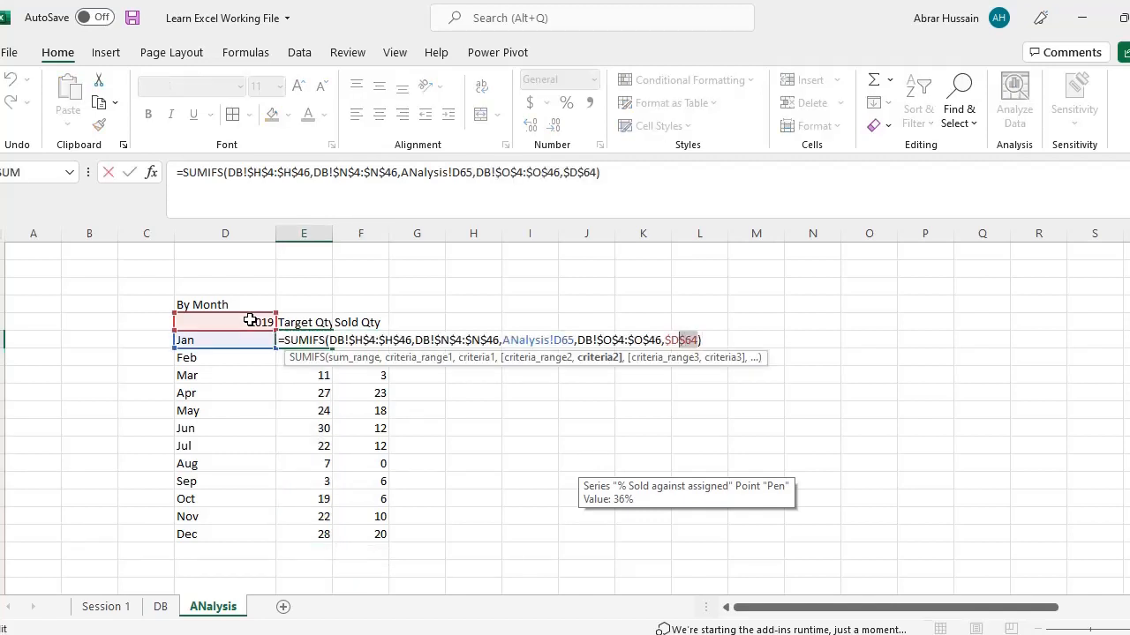
{"action": "key", "text": "shift+Left"}
{"action": "key", "text": "shift+Left"}
{"action": "key", "text": "shift+Left"}
{"action": "key", "text": "shift+Left"}
{"action": "key", "text": "shift+Left"}
{"action": "key", "text": "shift+Left"}
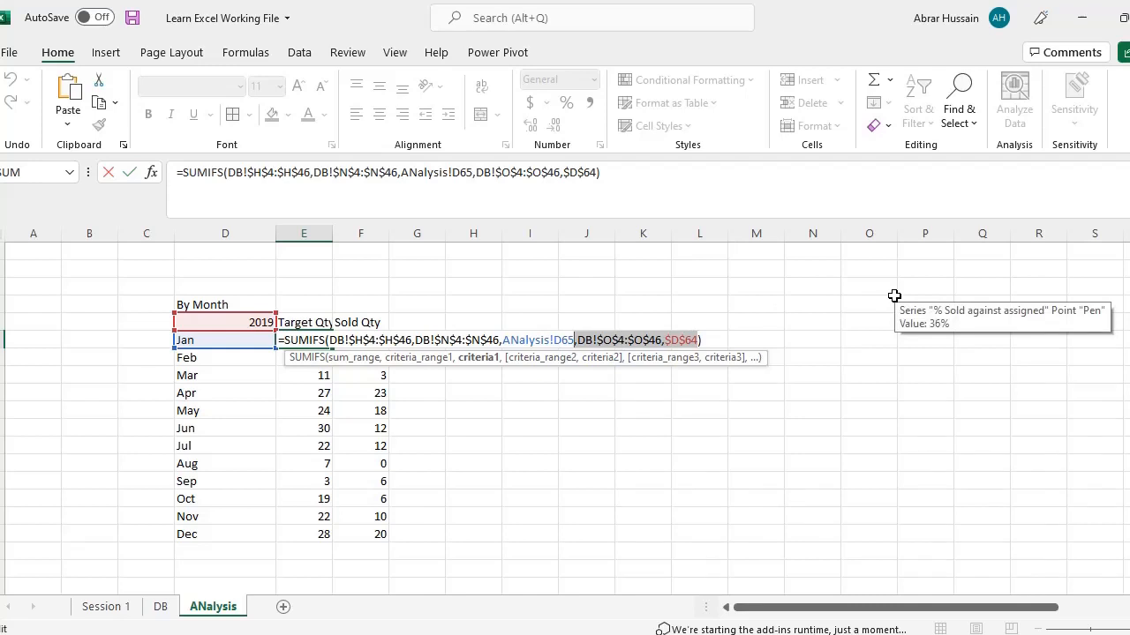
{"action": "key", "text": "Escape"}
{"action": "double_click", "coordinate": [366, 339]}
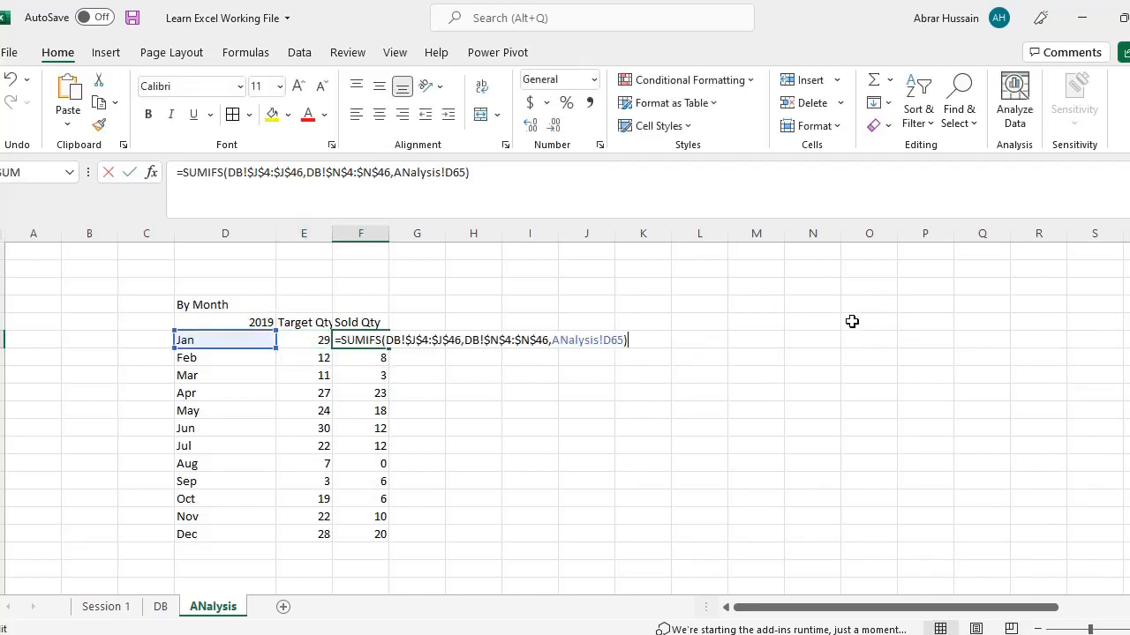
{"action": "key", "text": "Left"}
{"action": "key", "text": "ctrl+v"}
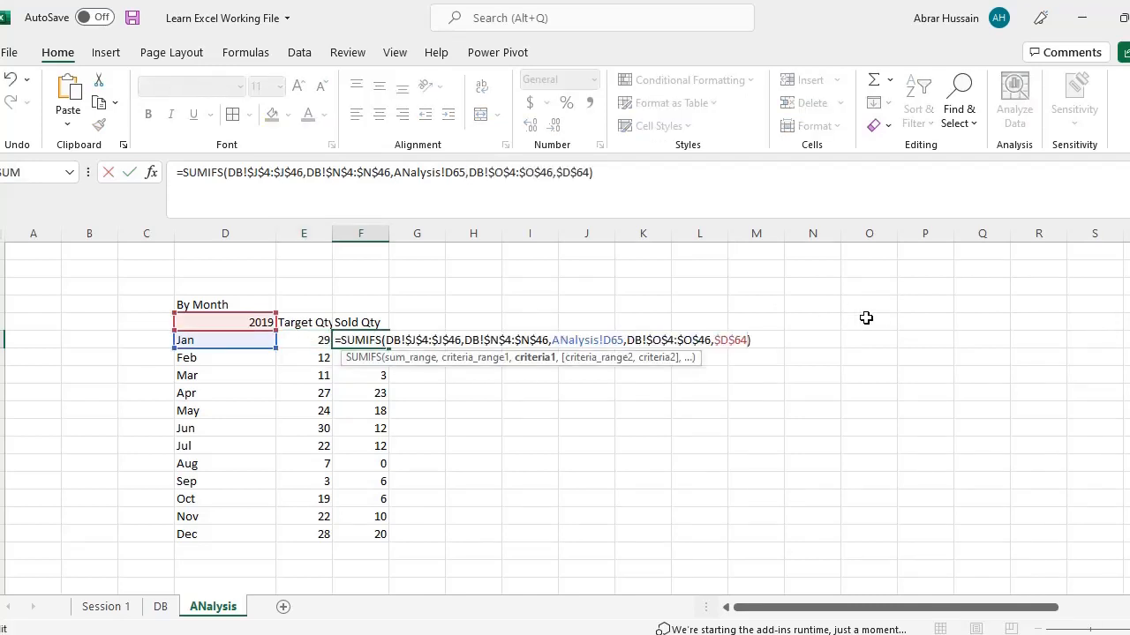
{"action": "key", "text": "Return"}
Copy the year-filtered Sold Qty formula from F65 down through December in F76.
{"action": "key", "text": "Up"}
{"action": "key", "text": "ctrl+c"}
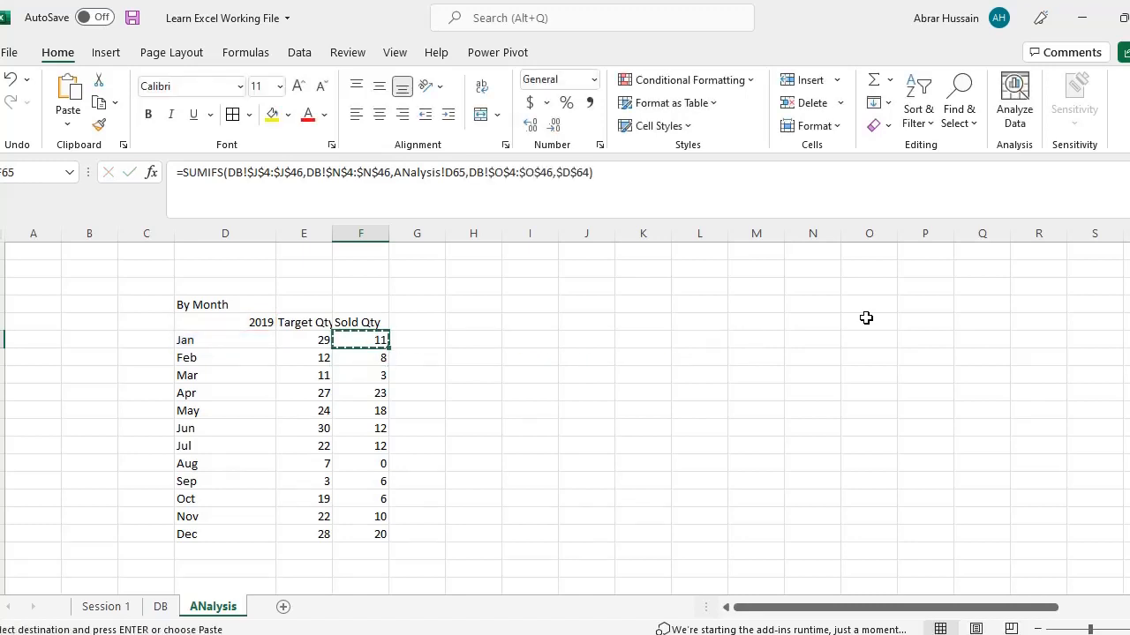
{"action": "key", "text": "ctrl+shift+Down"}
{"action": "key", "text": "ctrl+v"}
Add a "%" header in G64 and enter =F65/E65 for January in G65.
{"action": "key", "text": "Up"}
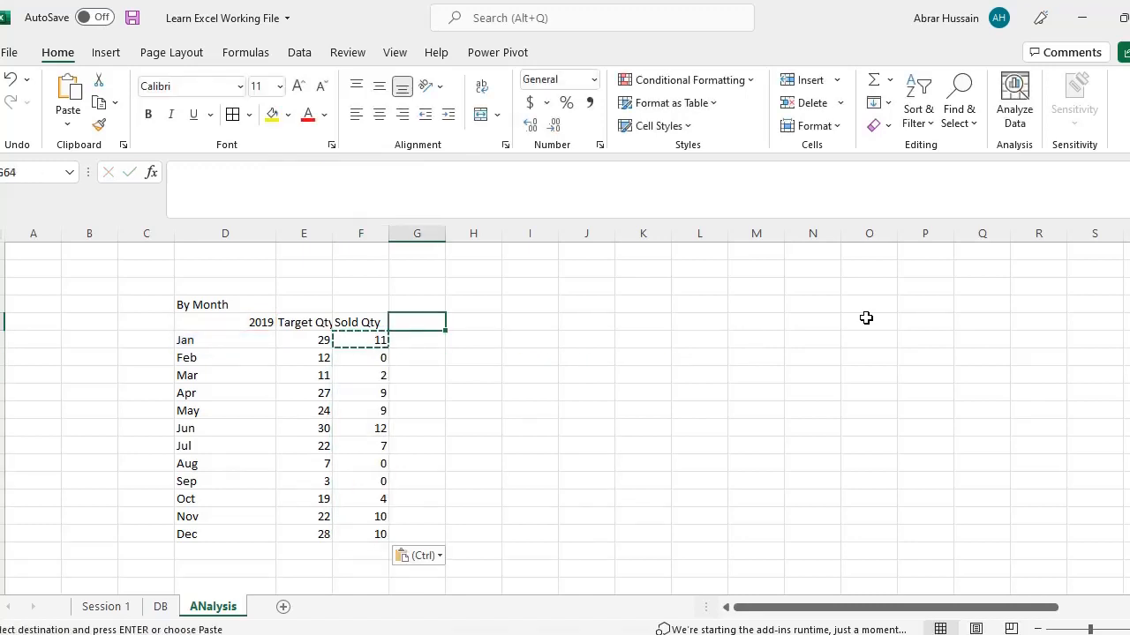
{"action": "type", "text": "%"}
{"action": "key", "text": "Return"}
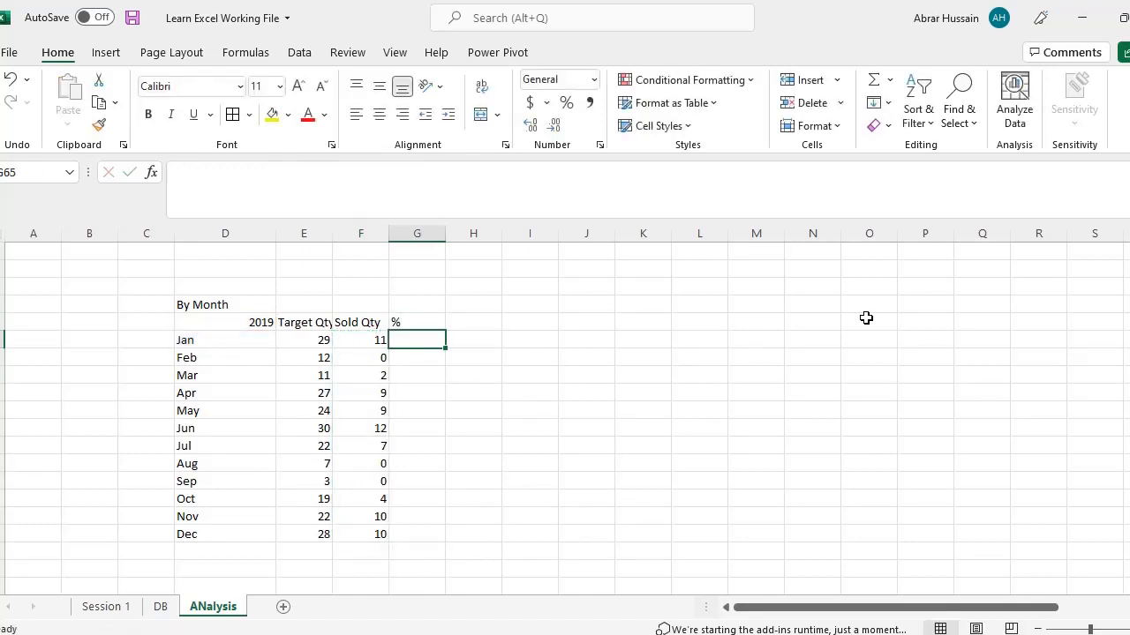
{"action": "type", "text": "="}
{"action": "key", "text": "Left"}
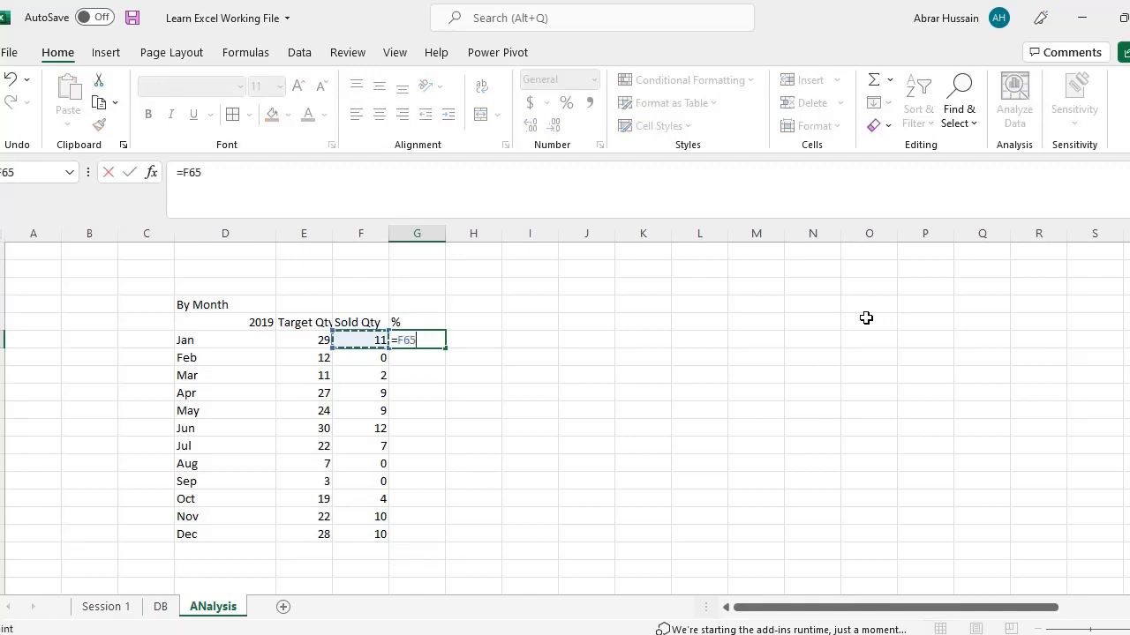
{"action": "type", "text": "/"}
{"action": "key", "text": "Left"}
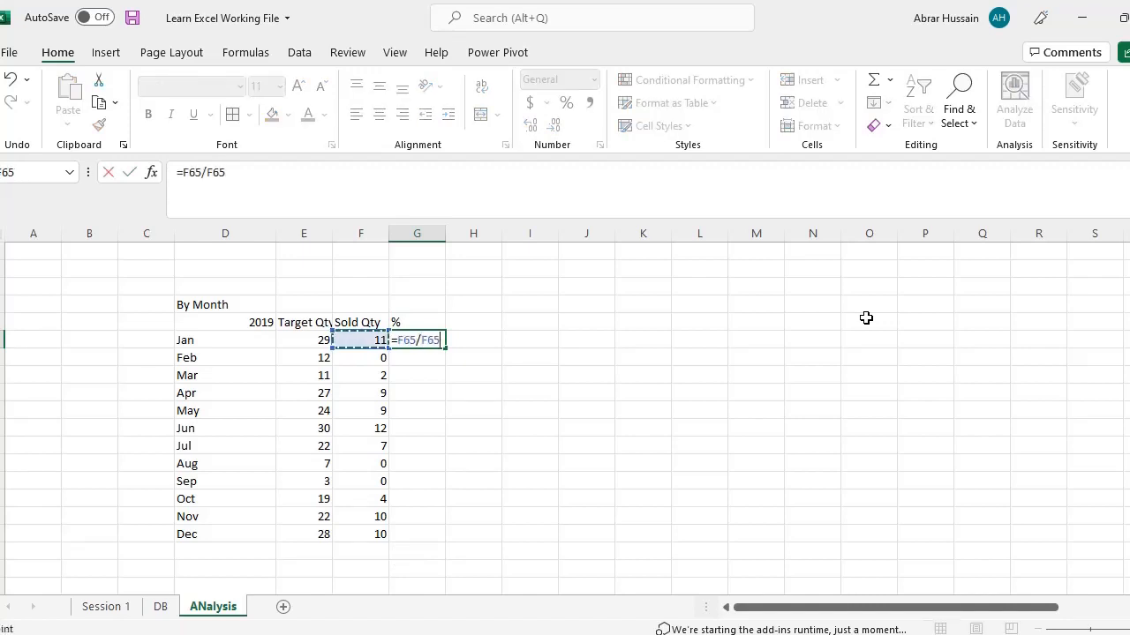
{"action": "key", "text": "Left"}
{"action": "key", "text": "Left"}
{"action": "key", "text": "Right"}
{"action": "key", "text": "Return"}
{"action": "key", "text": "Up"}
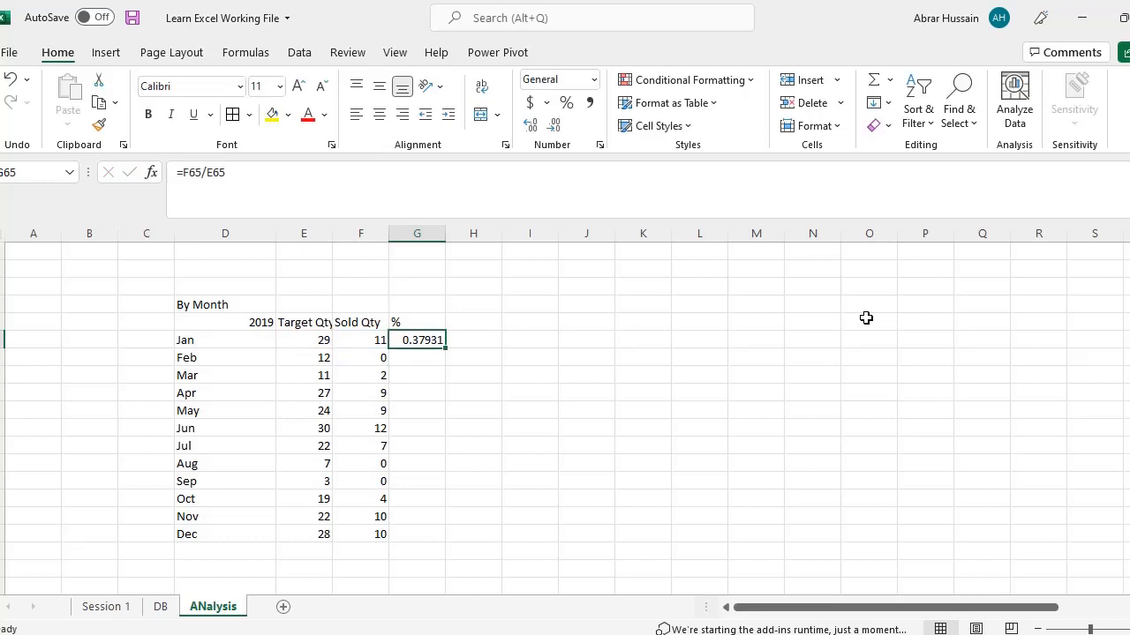
Format G65 as a percentage and copy it down through December in G76.
{"action": "left_click", "coordinate": [569, 106]}
{"action": "key", "text": "ctrl+c"}
{"action": "key", "text": "Left"}
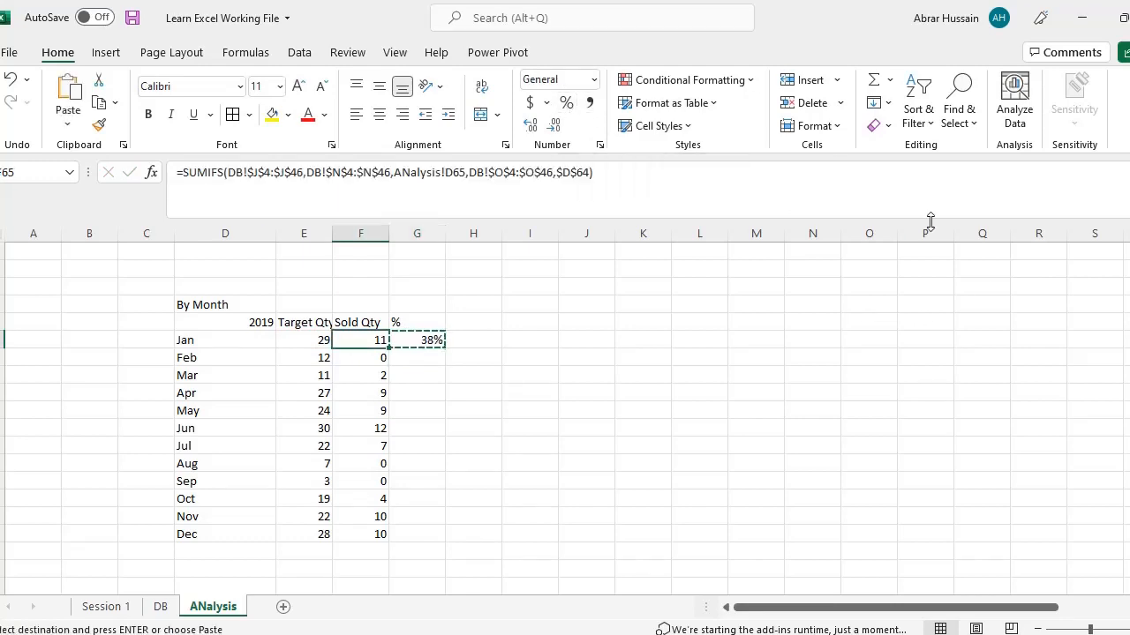
{"action": "key", "text": "ctrl+Down"}
{"action": "key", "text": "Right"}
{"action": "key", "text": "ctrl+shift+Up"}
{"action": "key", "text": "ctrl+v"}
{"action": "key", "text": "ctrl+Up"}
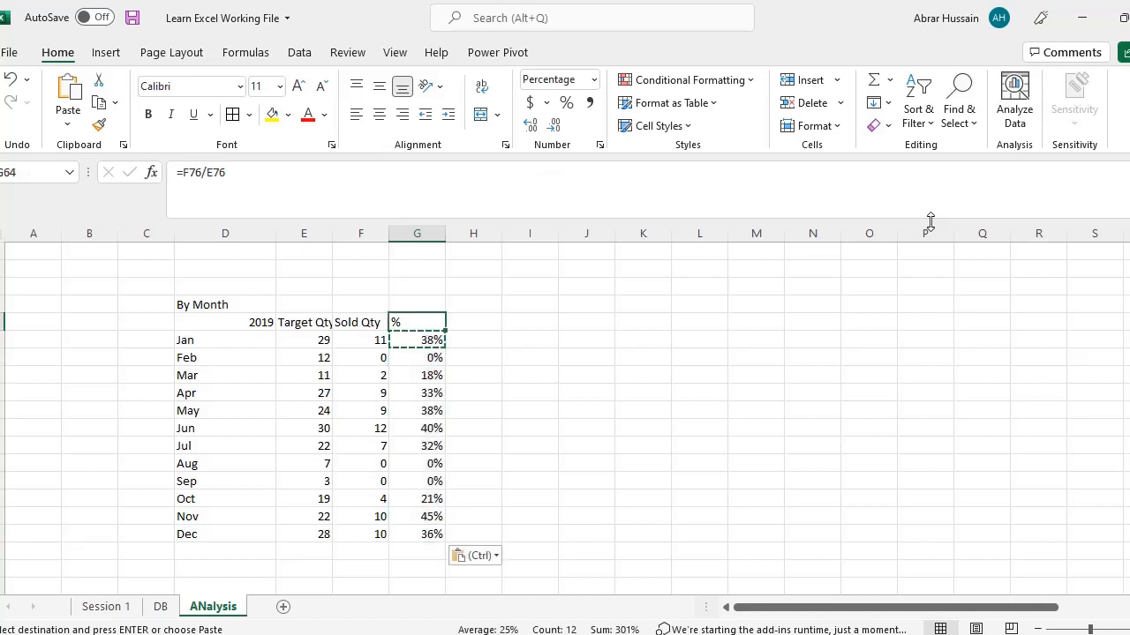
Check the cell references in the % formulas for January through April, G65 to G68.
{"action": "key", "text": "Down"}
{"action": "key", "text": "F2"}
{"action": "key", "text": "Return"}
{"action": "key", "text": "F2"}
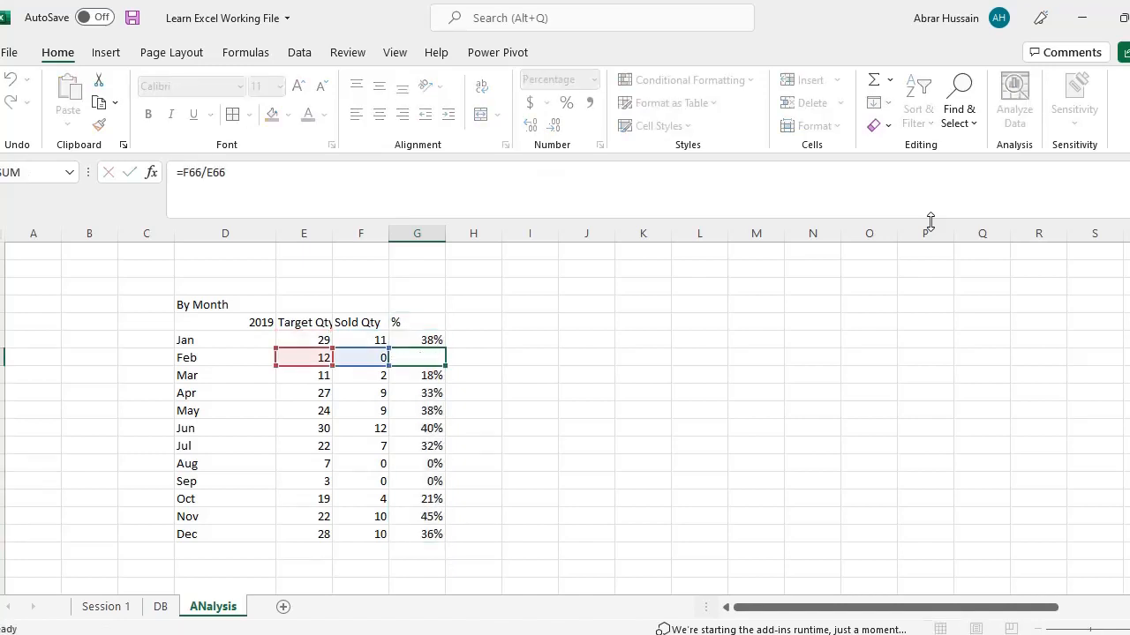
{"action": "key", "text": "Return"}
{"action": "key", "text": "F2"}
{"action": "key", "text": "Return"}
{"action": "key", "text": "F2"}
{"action": "key", "text": "Return"}
Add a "Rank" header in H64 and enter =RANK(G65,G65:G76,0) for January in H65.
{"action": "key", "text": "Up"}
{"action": "key", "text": "Up"}
{"action": "key", "text": "Up"}
{"action": "key", "text": "Up"}
{"action": "key", "text": "Up"}
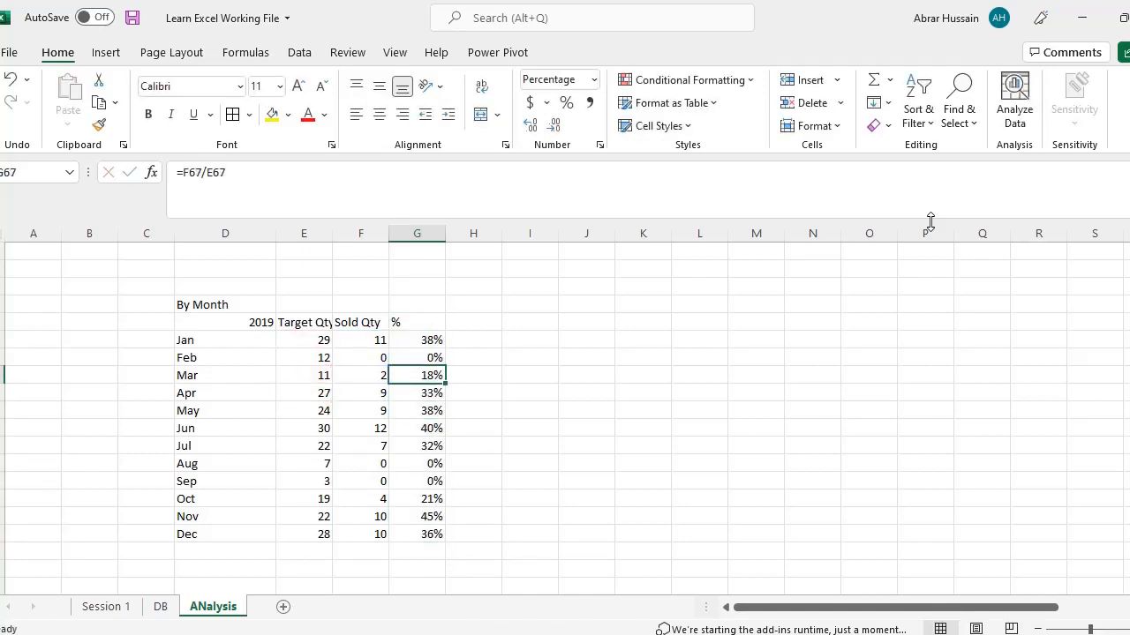
{"action": "key", "text": "Right"}
{"action": "type", "text": "Rank"}
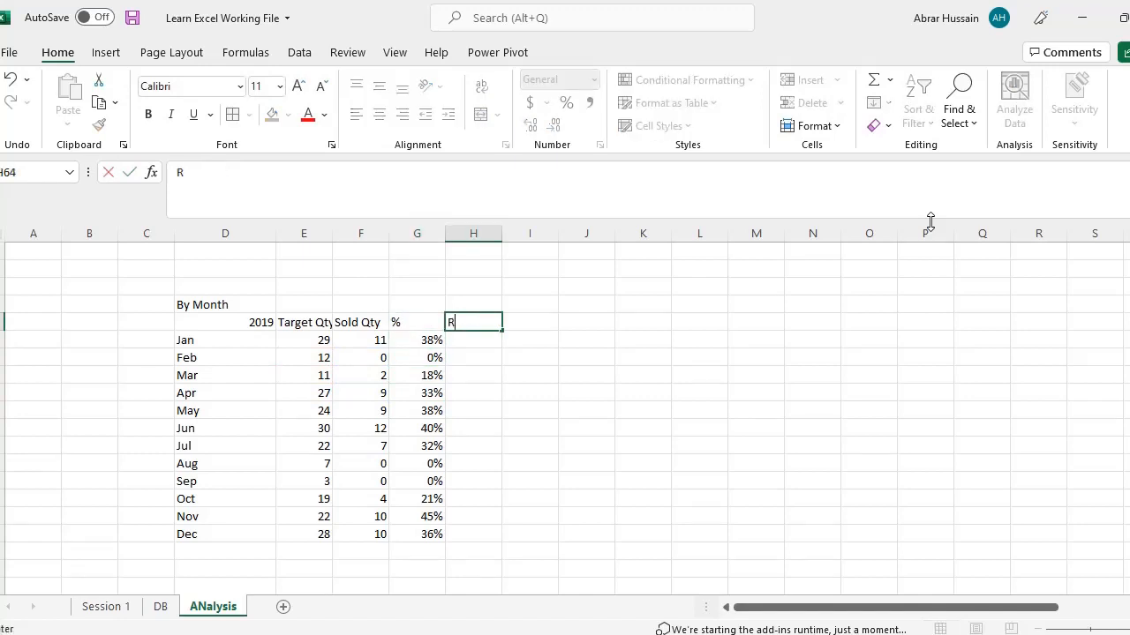
{"action": "key", "text": "Return"}
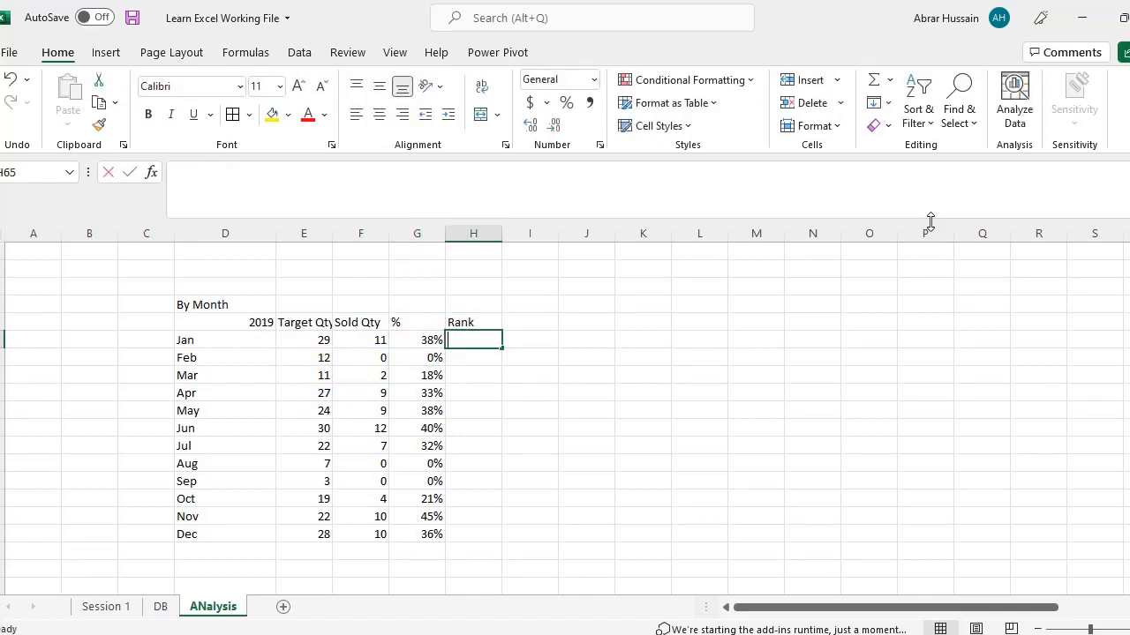
{"action": "type", "text": "=Rank("}
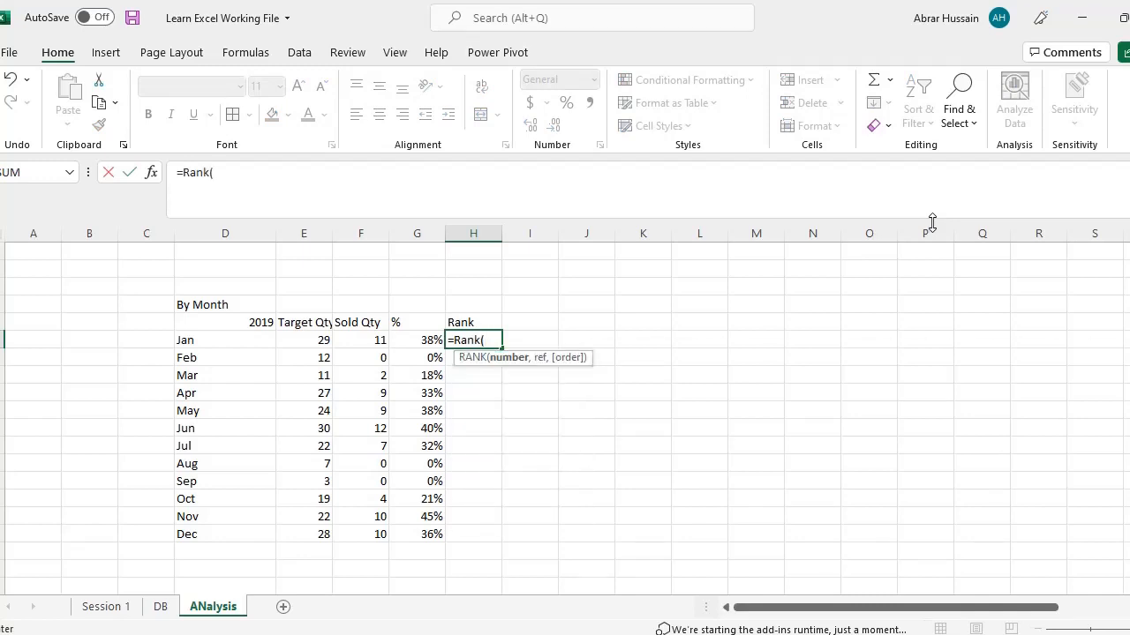
{"action": "key", "text": "Left"}
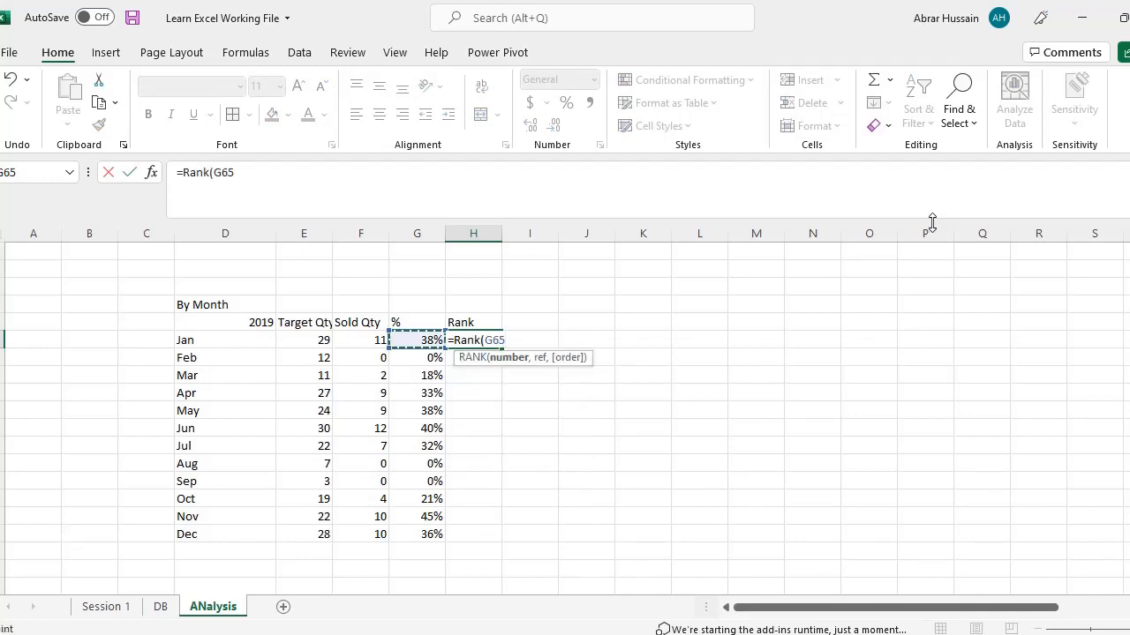
{"action": "type", "text": ","}
{"action": "key", "text": "Left"}
{"action": "key", "text": "ctrl+shift+Down"}
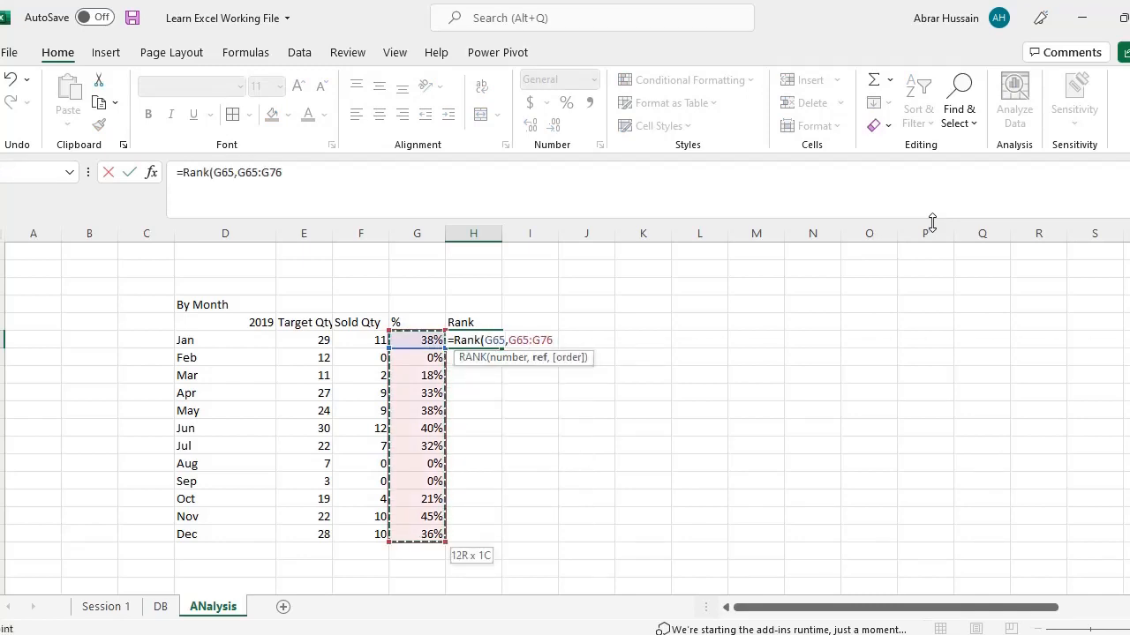
{"action": "type", "text": ",0)"}
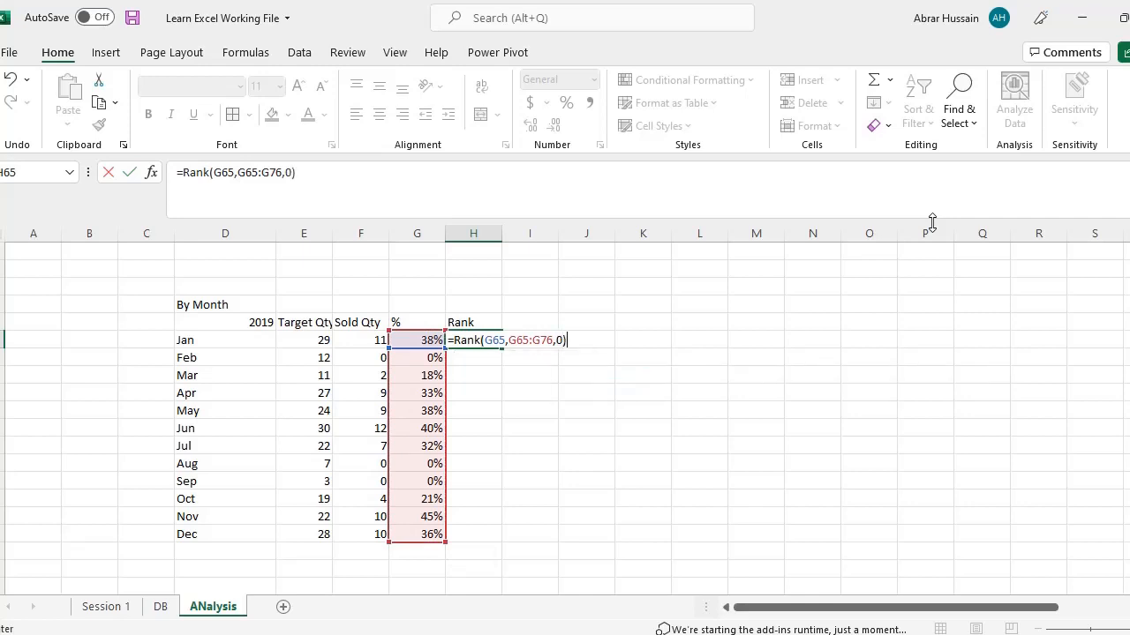
{"action": "key", "text": "Return"}
Copy the RANK formula with its relative range from H65 down through December in H76.
{"action": "key", "text": "Up"}
{"action": "key", "text": "ctrl+c"}
{"action": "key", "text": "Left"}
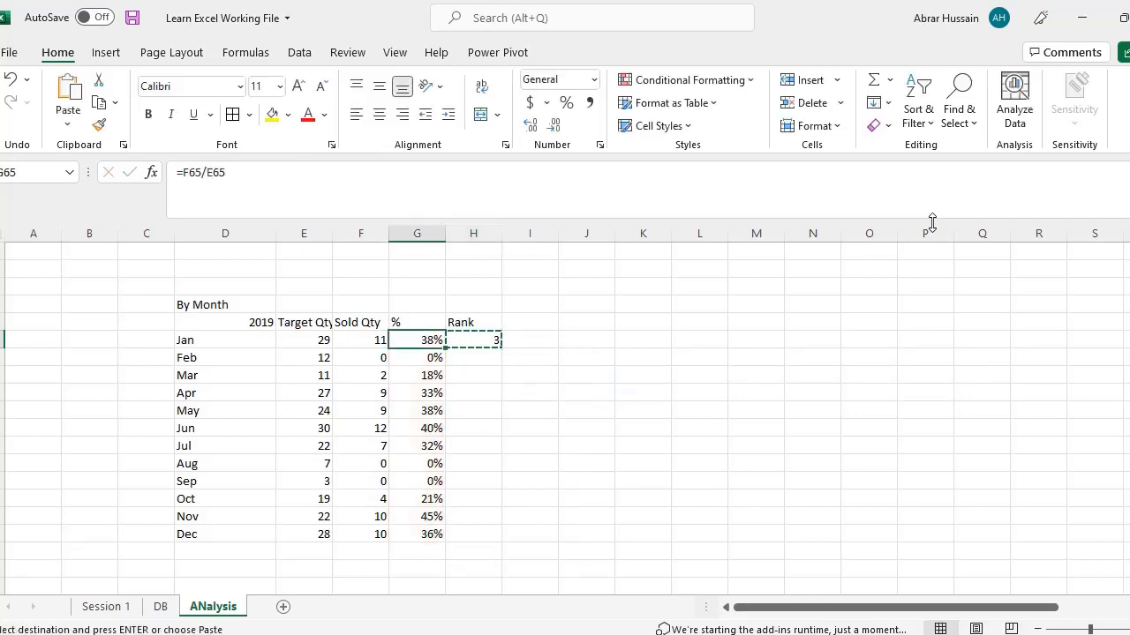
{"action": "key", "text": "ctrl+Down"}
{"action": "key", "text": "Right"}
{"action": "key", "text": "ctrl+shift+Up"}
{"action": "key", "text": "ctrl+v"}
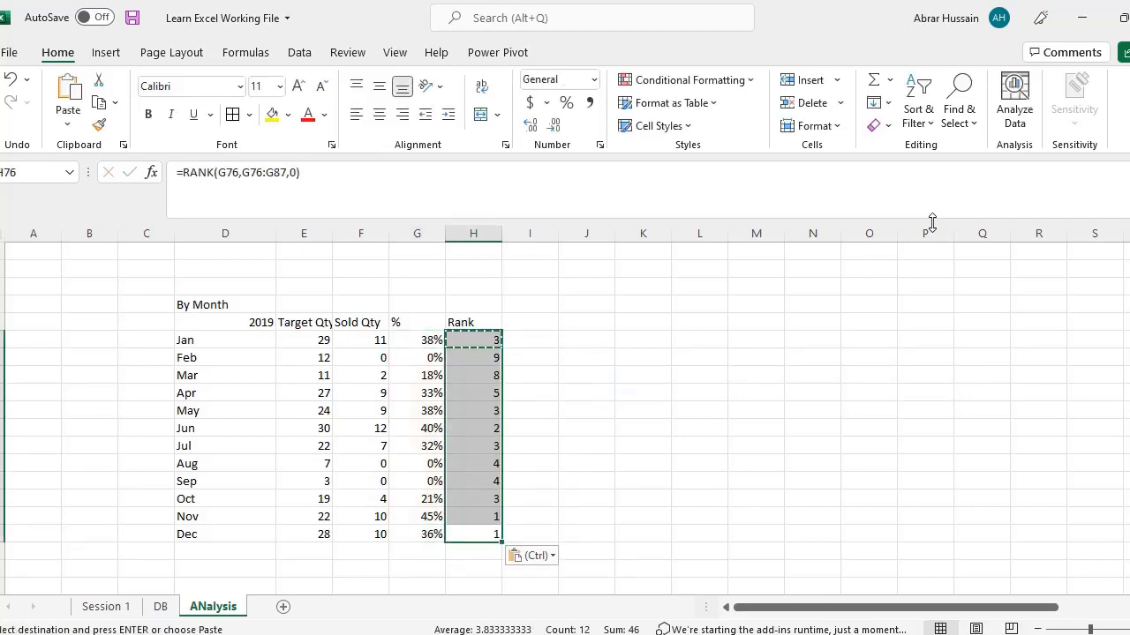
{"action": "key", "text": "ctrl"}
{"action": "key", "text": "Down"}
{"action": "key", "text": "Escape"}
{"action": "key", "text": "Down"}
{"action": "key", "text": "Up"}
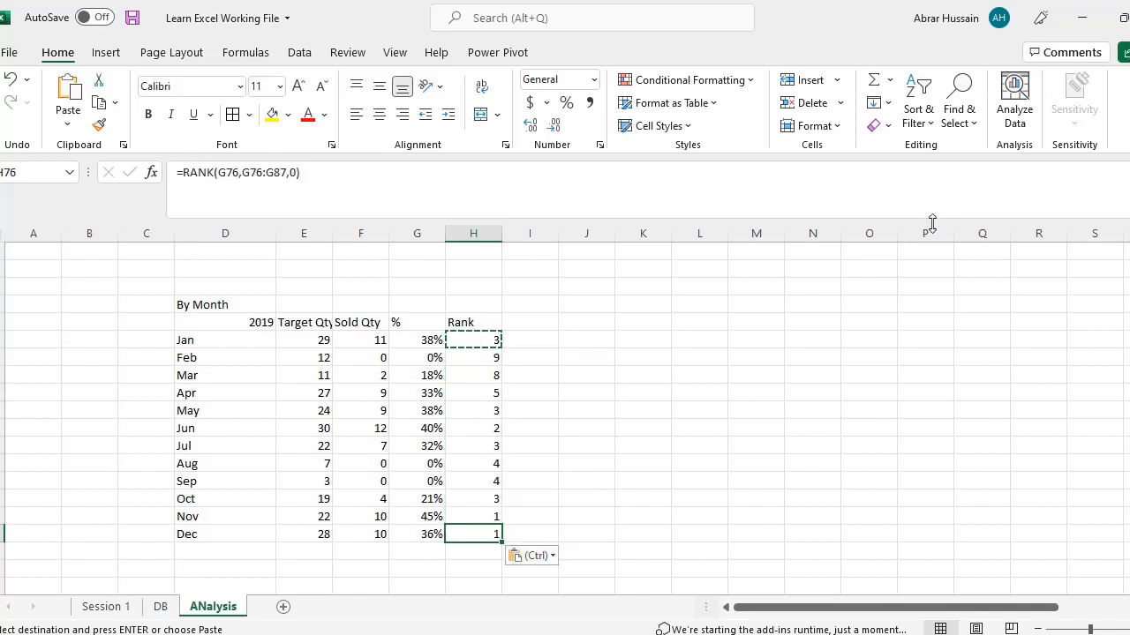
Make the ranking range in H65's RANK formula absolute as $G$65:$G$76.
{"action": "key", "text": "ctrl+Up"}
{"action": "key", "text": "Down"}
{"action": "key", "text": "F2"}
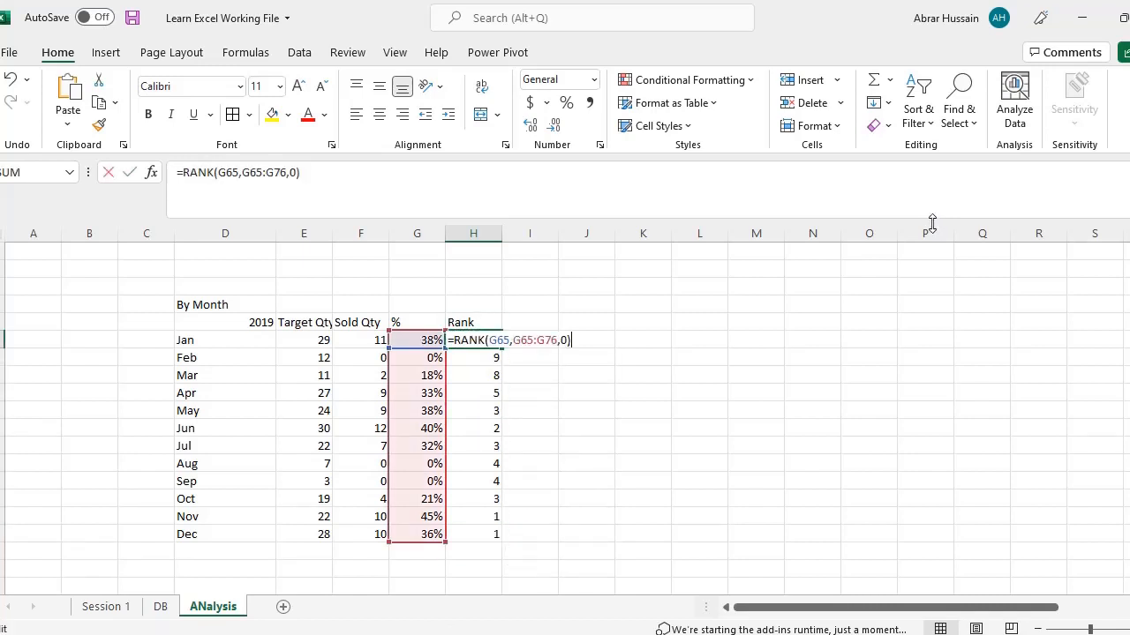
{"action": "key", "text": "Left"}
{"action": "key", "text": "Left"}
{"action": "key", "text": "Left"}
{"action": "key", "text": "Left"}
{"action": "key", "text": "Left"}
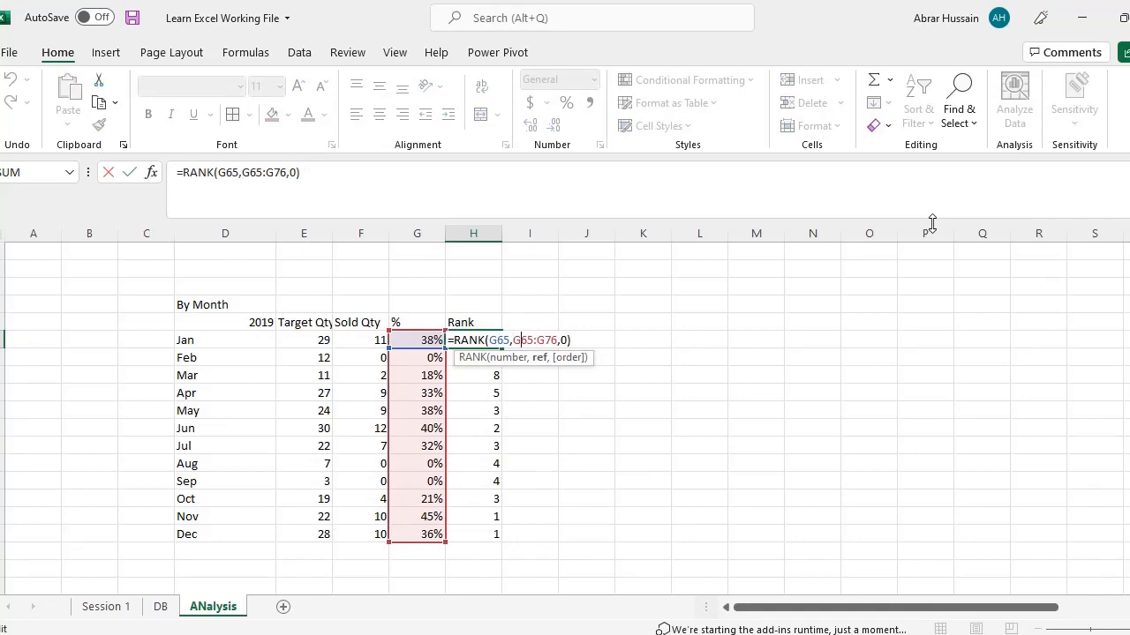
{"action": "key", "text": "F4"}
{"action": "key", "text": "Right"}
{"action": "key", "text": "Right"}
{"action": "key", "text": "Right"}
{"action": "key", "text": "F4"}
{"action": "key", "text": "ctrl+Return"}
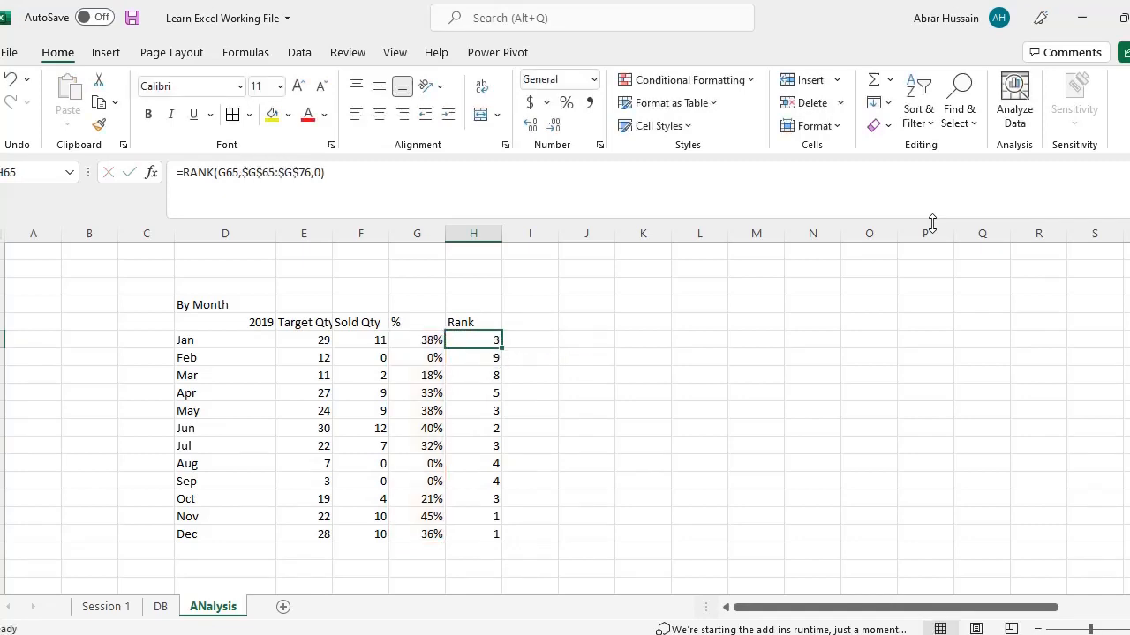
Copy the corrected RANK formula from H65 down through December in H76.
{"action": "type", "text": "c"}
{"action": "key", "text": "Escape"}
{"action": "key", "text": "ctrl+c"}
{"action": "key", "text": "ctrl+shift+Down"}
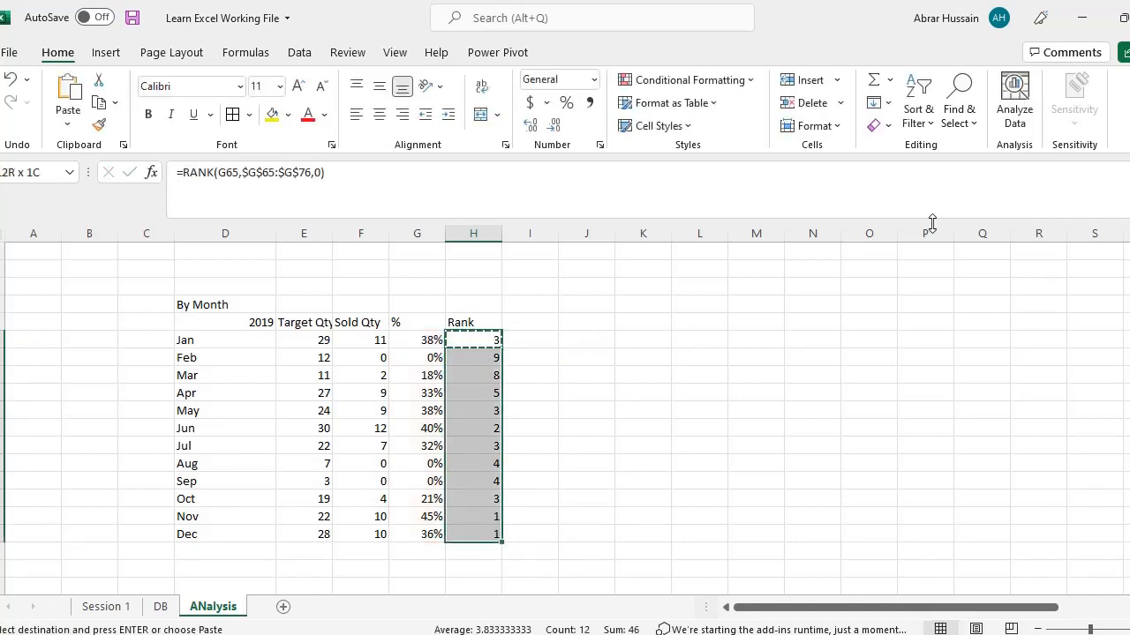
{"action": "key", "text": "ctrl+v"}
Examine the monthly ranks and the formulas behind November's target, sold, % and rank values in row 75.
{"action": "key", "text": "Down"}
{"action": "key", "text": "Down"}
{"action": "key", "text": "Down"}
{"action": "key", "text": "Down"}
{"action": "key", "text": "Down"}
{"action": "key", "text": "Down"}
{"action": "key", "text": "Down"}
{"action": "key", "text": "Down"}
{"action": "key", "text": "Down"}
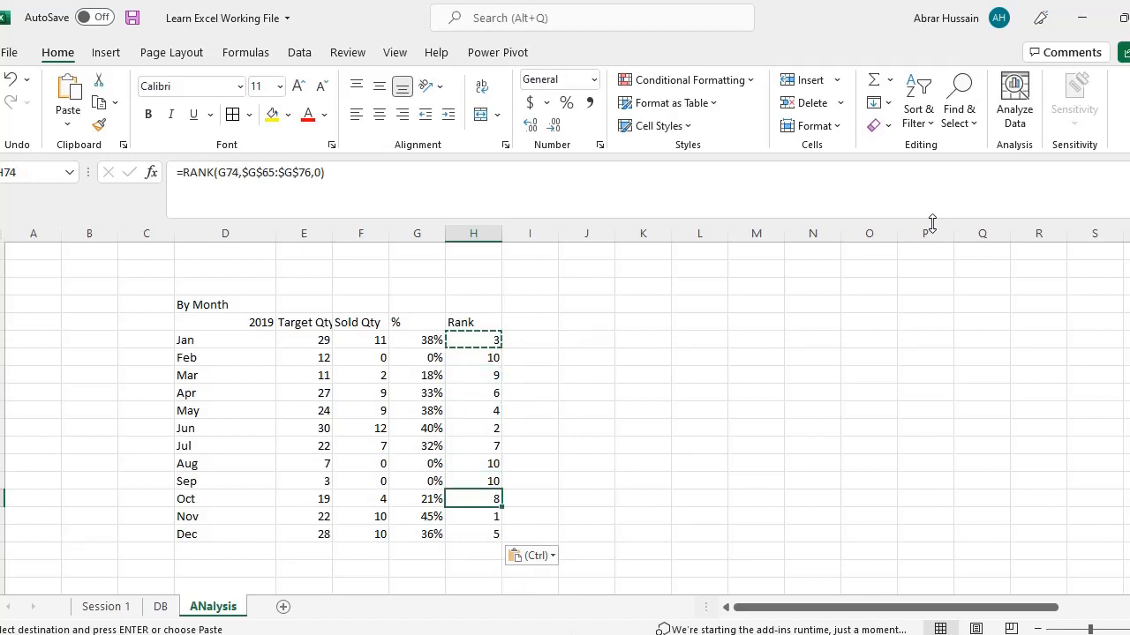
{"action": "key", "text": "Down"}
{"action": "key", "text": "Left"}
{"action": "key", "text": "F2"}
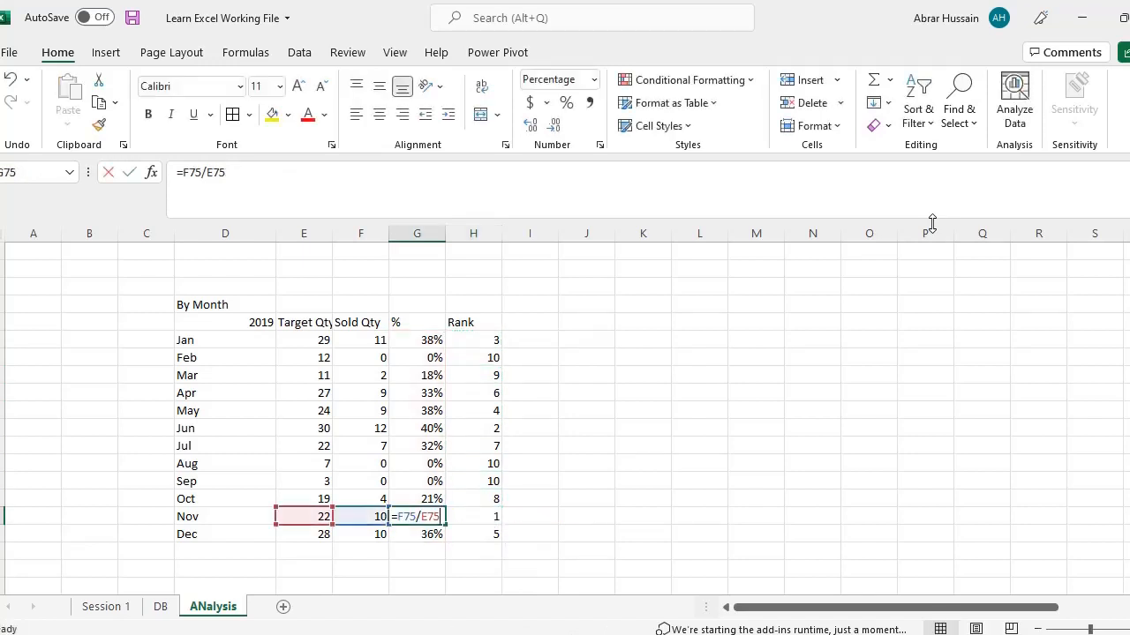
{"action": "key", "text": "Escape"}
{"action": "key", "text": "Left"}
{"action": "key", "text": "Left"}
{"action": "key", "text": "Left"}
{"action": "key", "text": "Right"}
{"action": "key", "text": "Right"}
{"action": "key", "text": "Right"}
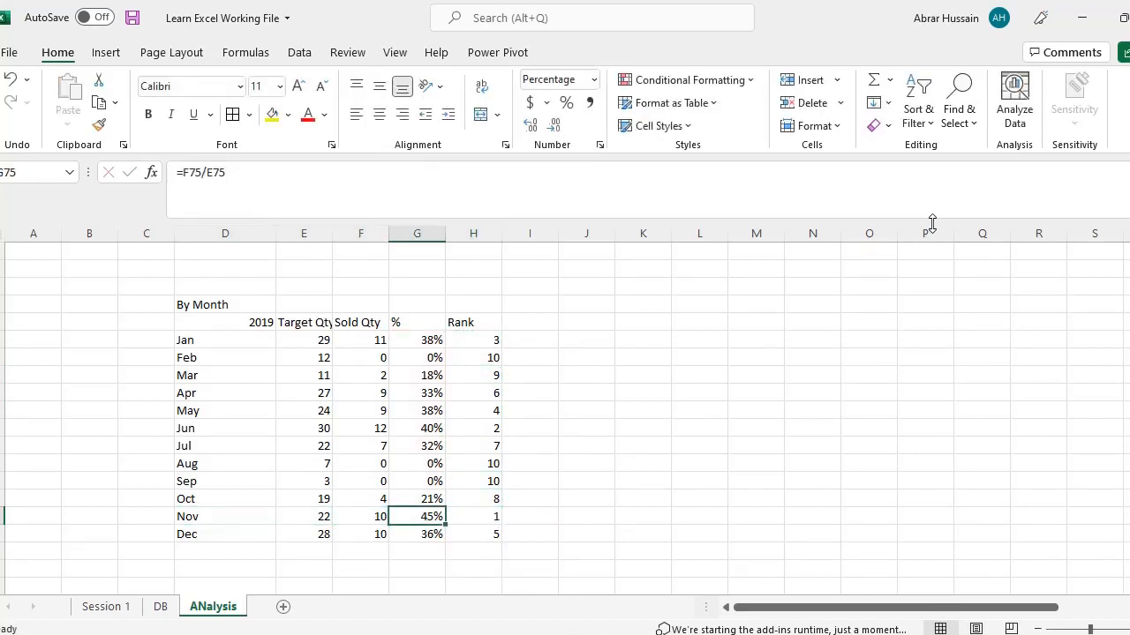
{"action": "key", "text": "Right"}
{"action": "key", "text": "F2"}
{"action": "key", "text": "Escape"}
{"action": "key", "text": "Left"}
{"action": "key", "text": "Left"}
{"action": "key", "text": "Left"}
{"action": "key", "text": "Left"}
{"action": "key", "text": "Right"}
{"action": "key", "text": "Right"}
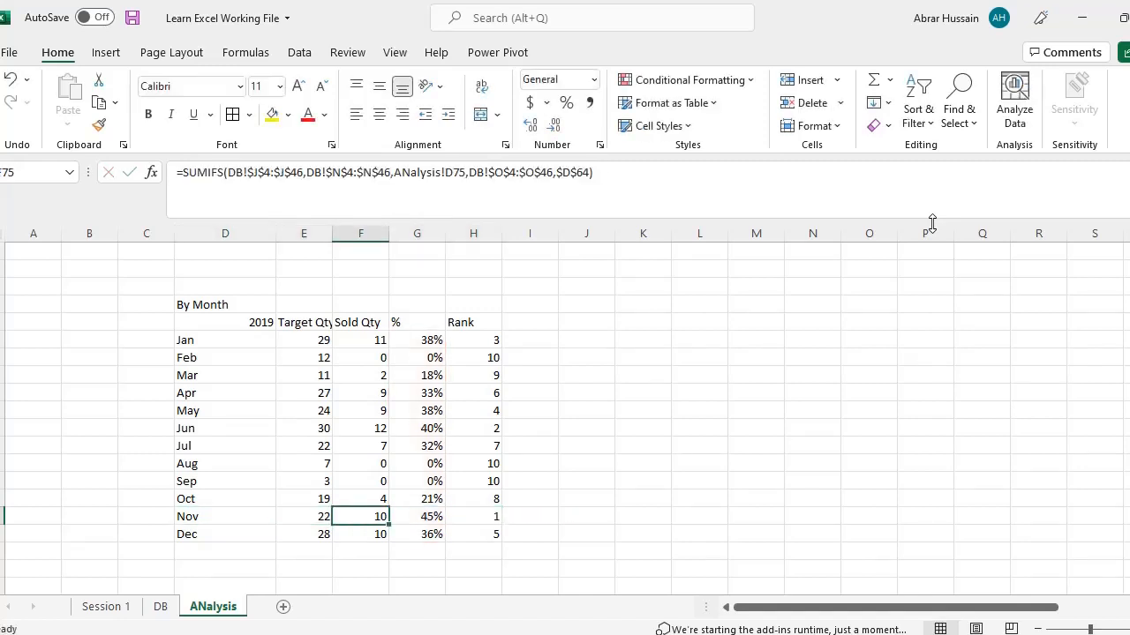
Select the whole 2019 By Month table, D64:H76.
{"action": "key", "text": "Right"}
{"action": "key", "text": "Right"}
{"action": "key", "text": "ctrl+Up"}
{"action": "key", "text": "Left"}
{"action": "key", "text": "Left"}
{"action": "key", "text": "Left"}
{"action": "key", "text": "Left"}
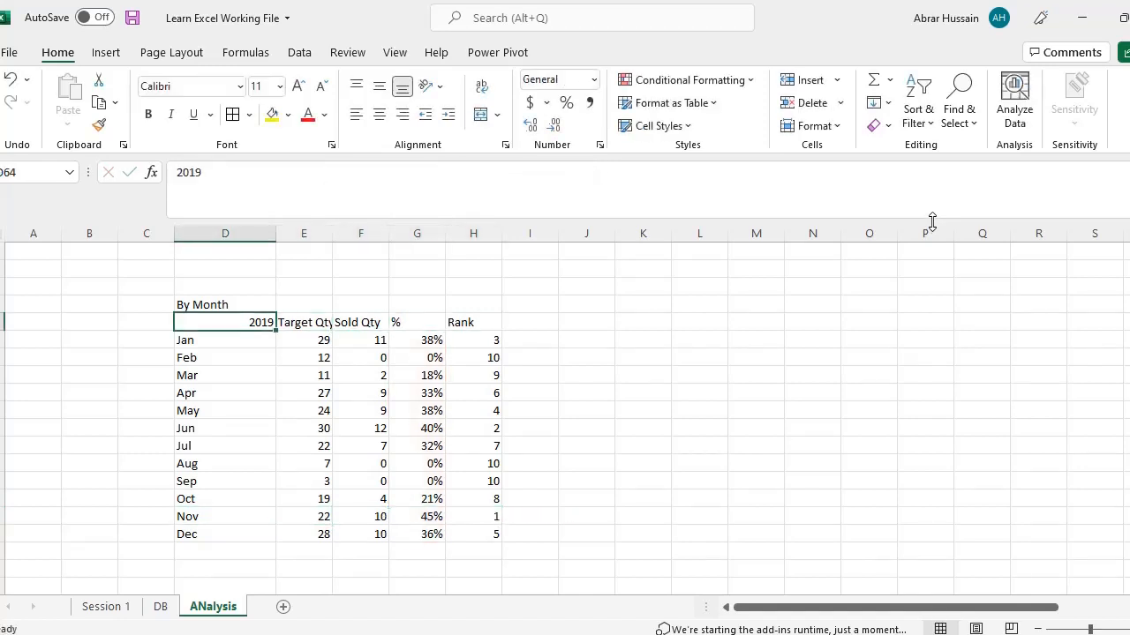
{"action": "key", "text": "ctrl+shift+Right"}
{"action": "key", "text": "ctrl+shift+Down"}
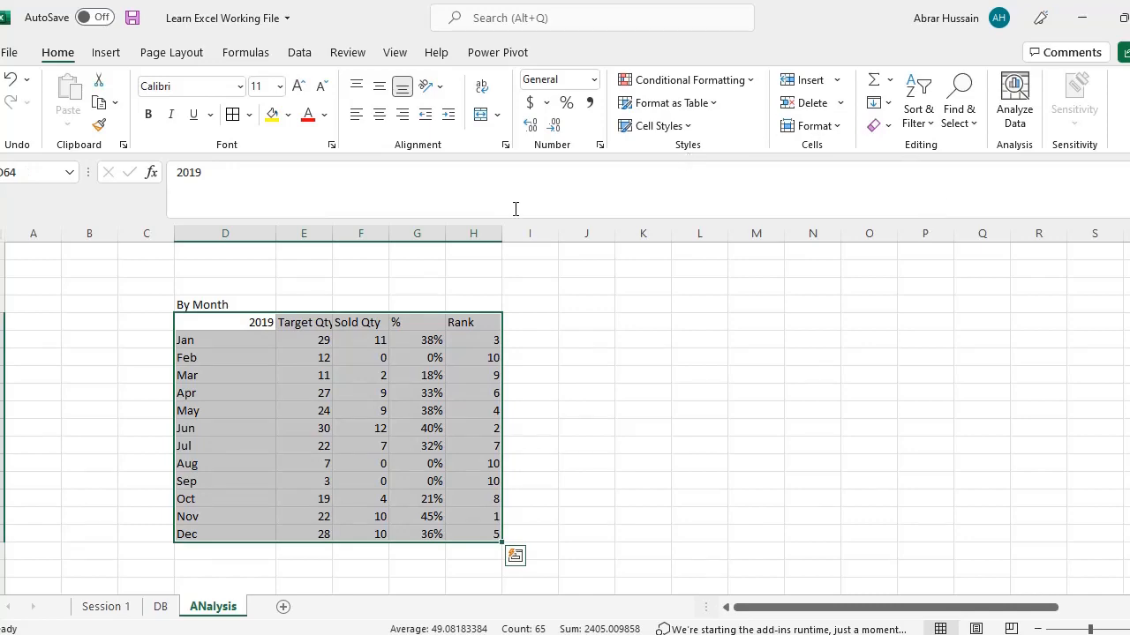
Examine the Month and Year formulas on the DB sheet and the Date column entries they are based on.
{"action": "left_click", "coordinate": [159, 608]}
{"action": "scroll", "coordinate": [906, 311], "scroll_direction": "up", "scroll_amount": 3}
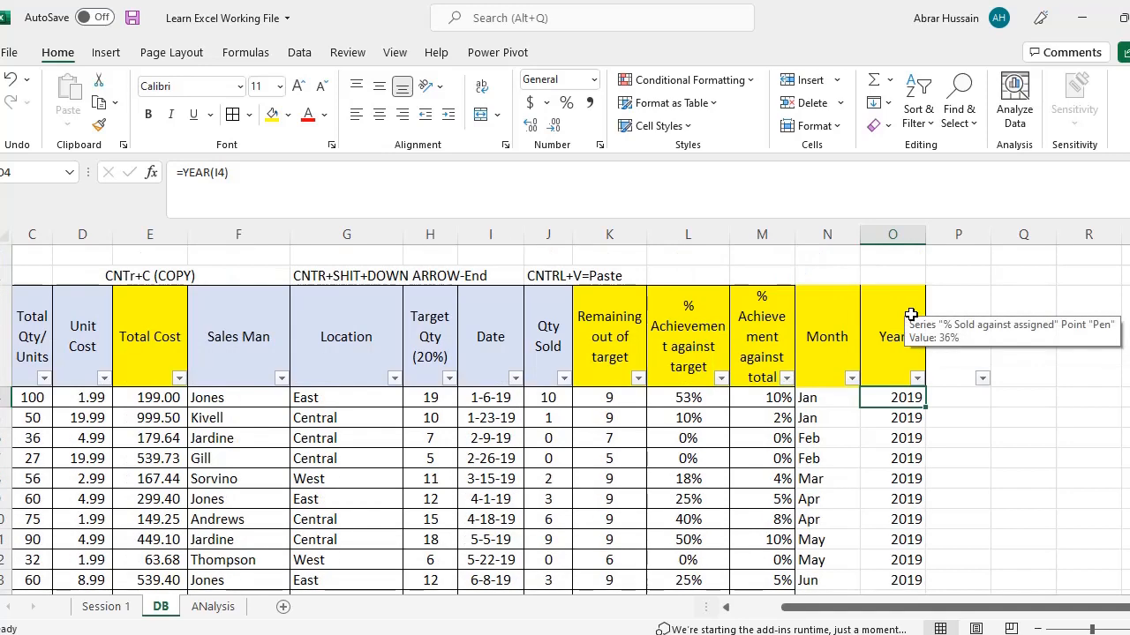
{"action": "left_click", "coordinate": [823, 398]}
{"action": "left_click", "coordinate": [938, 385]}
{"action": "left_click", "coordinate": [896, 395]}
{"action": "left_click", "coordinate": [822, 397]}
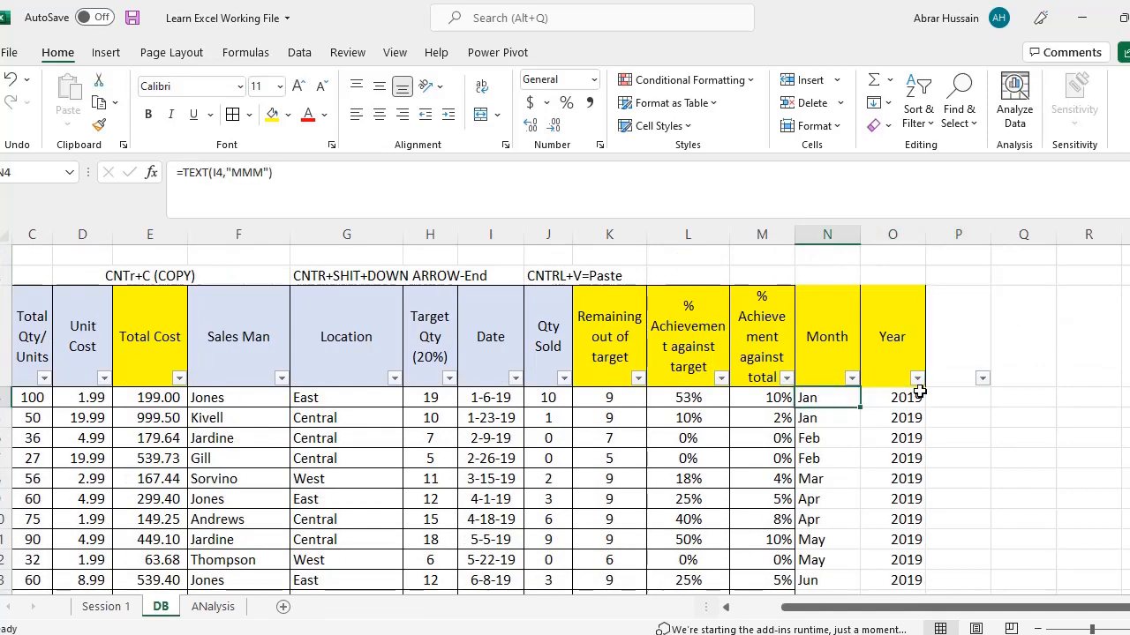
{"action": "left_click", "coordinate": [918, 394]}
{"action": "left_click", "coordinate": [812, 398]}
{"action": "left_click", "coordinate": [486, 398]}
{"action": "left_click_drag", "start_coordinate": [487, 399], "coordinate": [490, 519]}
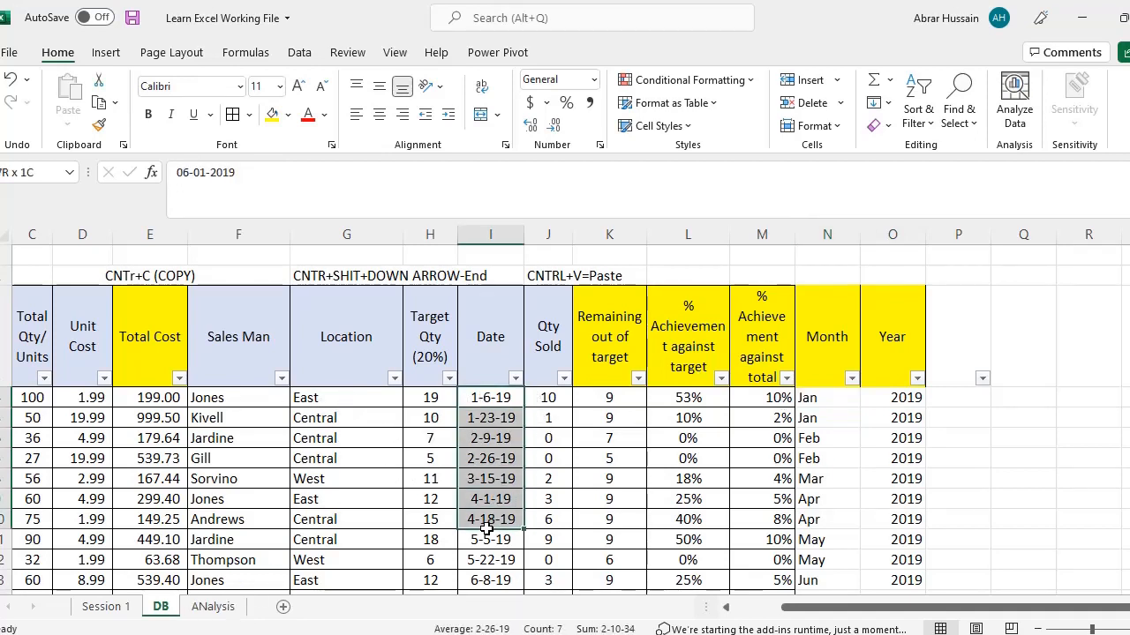
Review the Analysis by Items table on the ANalysis sheet, from the Items column through Rank, including headers and totals.
{"action": "left_click", "coordinate": [216, 606]}
{"action": "scroll", "coordinate": [305, 400], "scroll_direction": "up", "scroll_amount": 15}
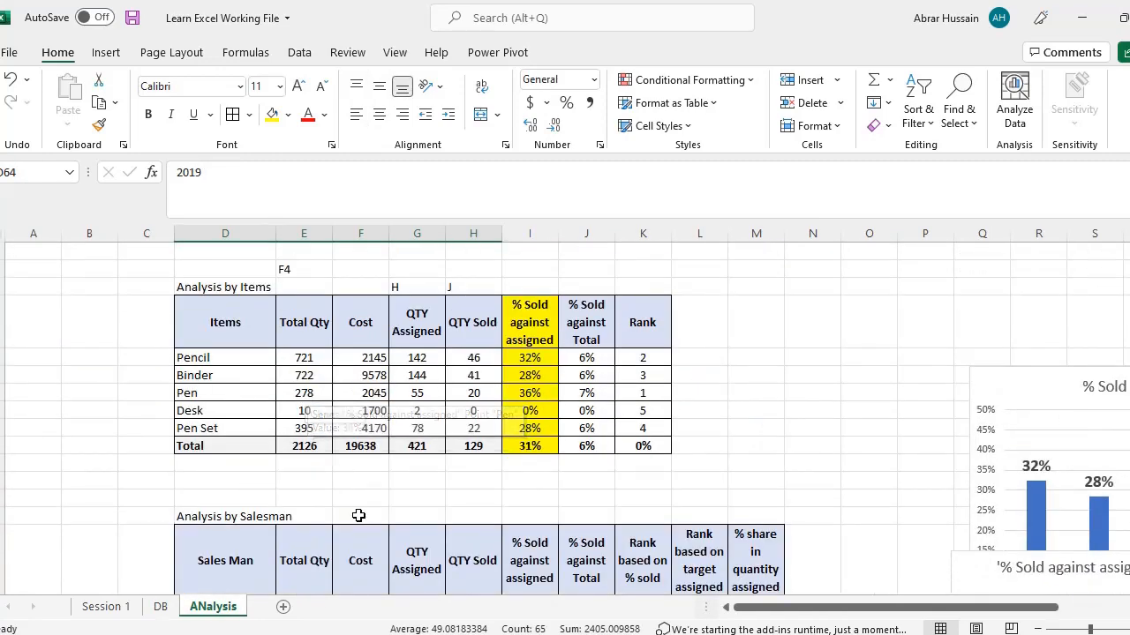
{"action": "left_click", "coordinate": [304, 446]}
{"action": "left_click", "coordinate": [251, 391]}
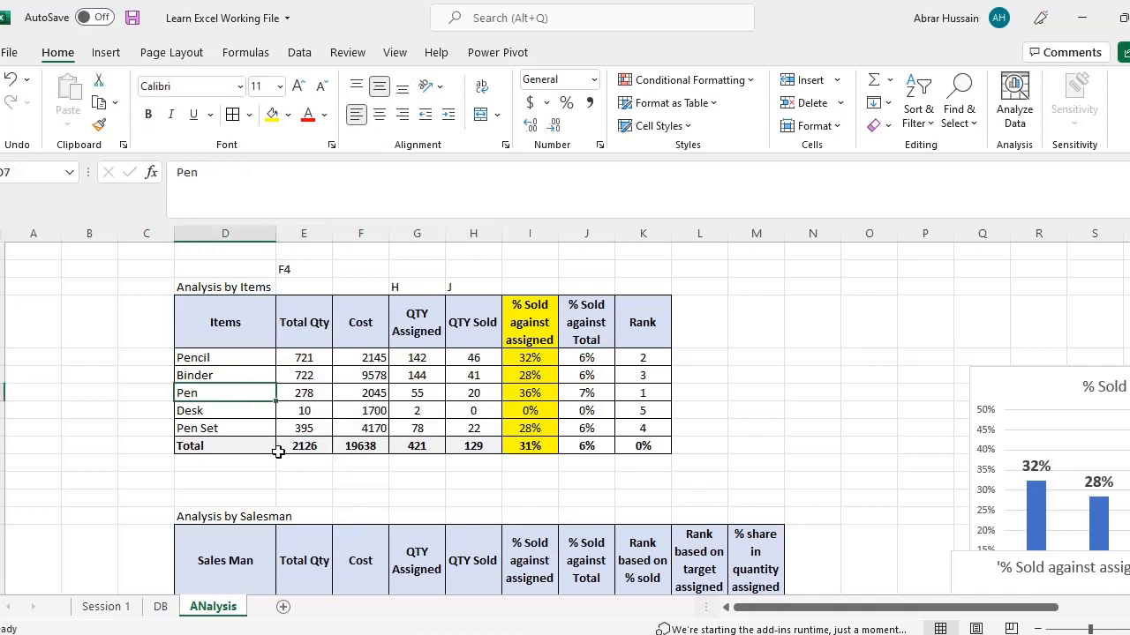
{"action": "left_click", "coordinate": [303, 391]}
{"action": "left_click", "coordinate": [304, 357]}
{"action": "left_click", "coordinate": [306, 323]}
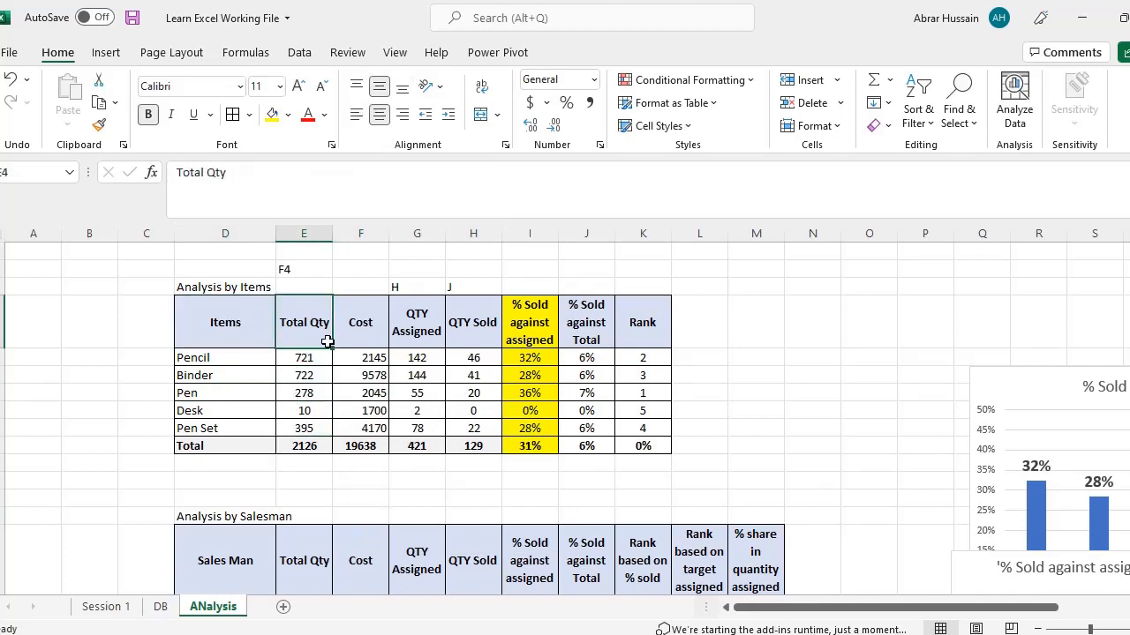
{"action": "left_click", "coordinate": [639, 394]}
{"action": "left_click", "coordinate": [588, 311]}
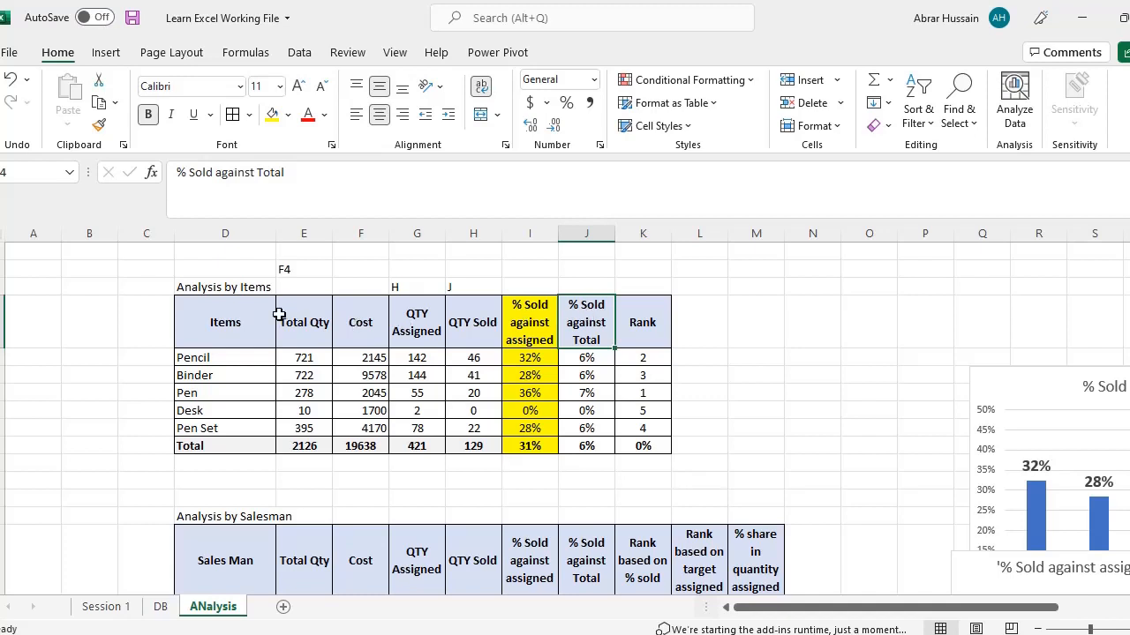
{"action": "left_click_drag", "start_coordinate": [224, 315], "coordinate": [634, 452]}
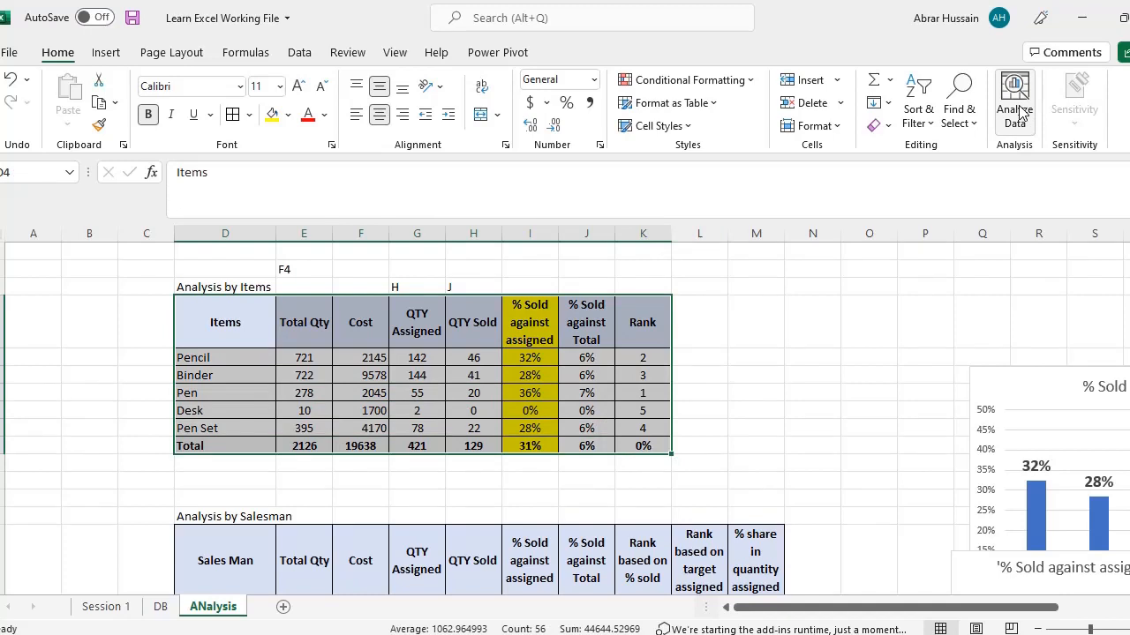
Examine the Cost column in the Analysis by Items table and inspect the SUMIFS formulas for Binder, Desk and Pencil.
{"action": "left_click", "coordinate": [298, 335]}
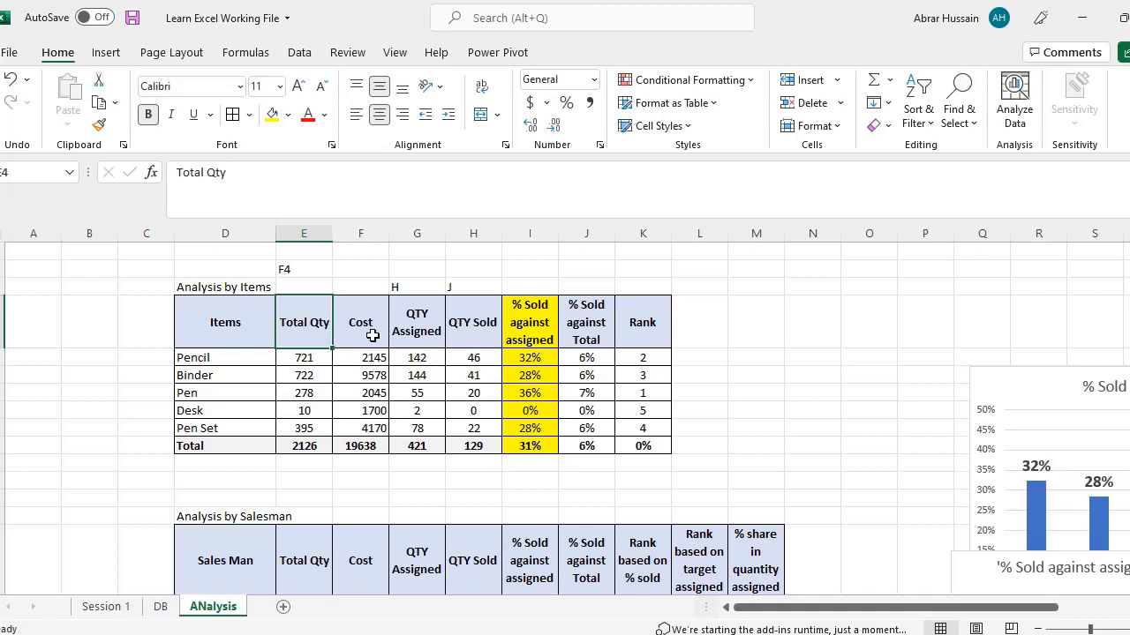
{"action": "left_click_drag", "start_coordinate": [373, 335], "coordinate": [377, 449]}
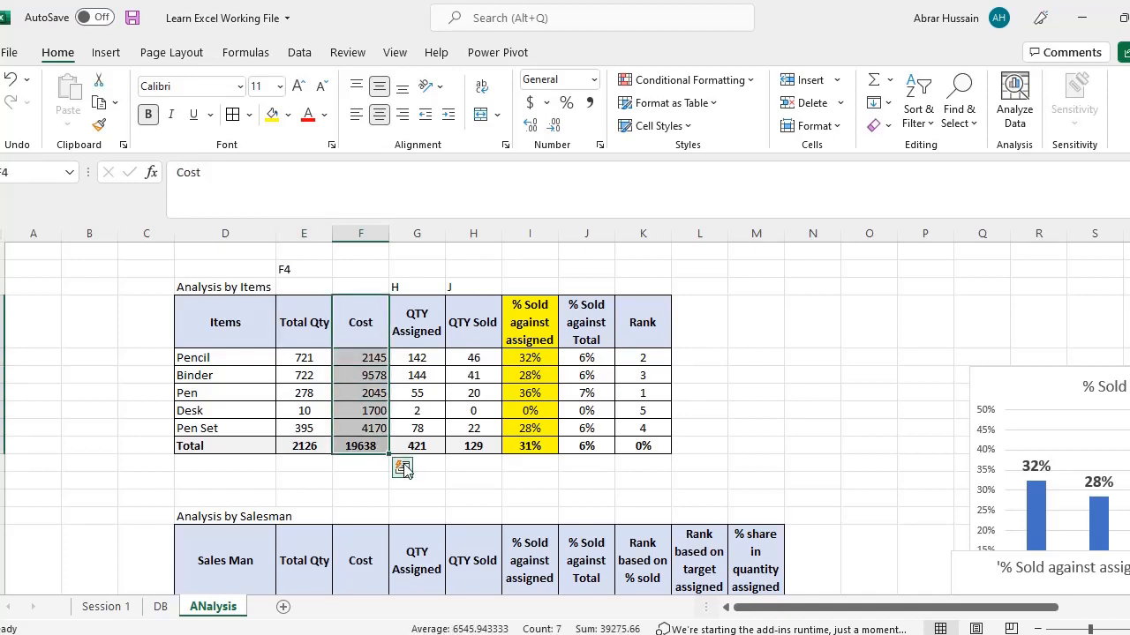
{"action": "left_click", "coordinate": [185, 375]}
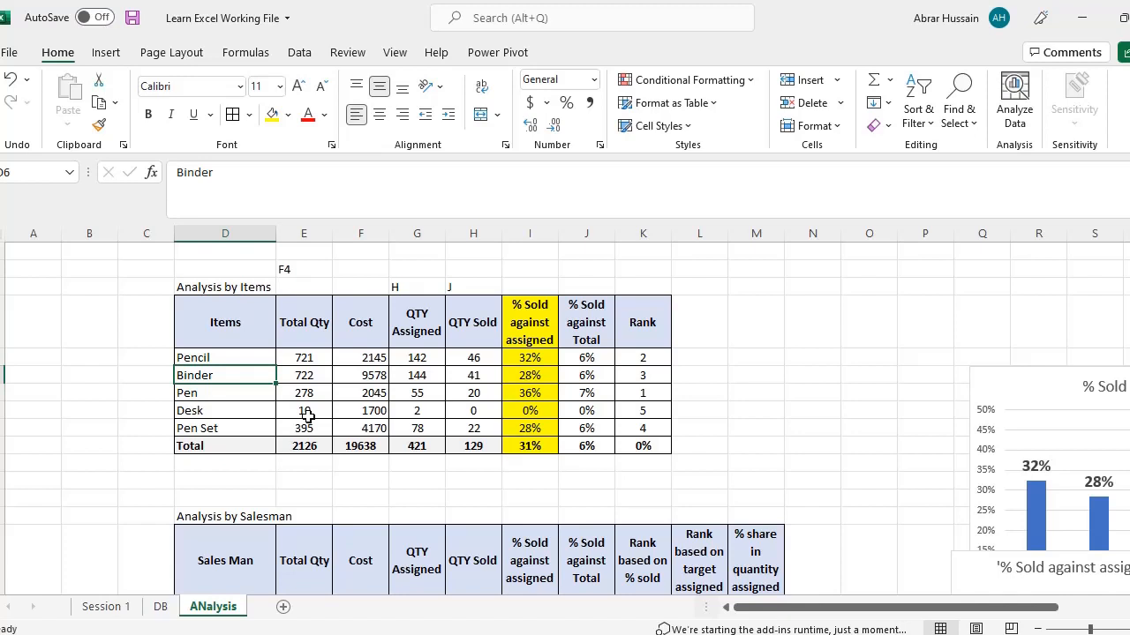
{"action": "left_click", "coordinate": [370, 375]}
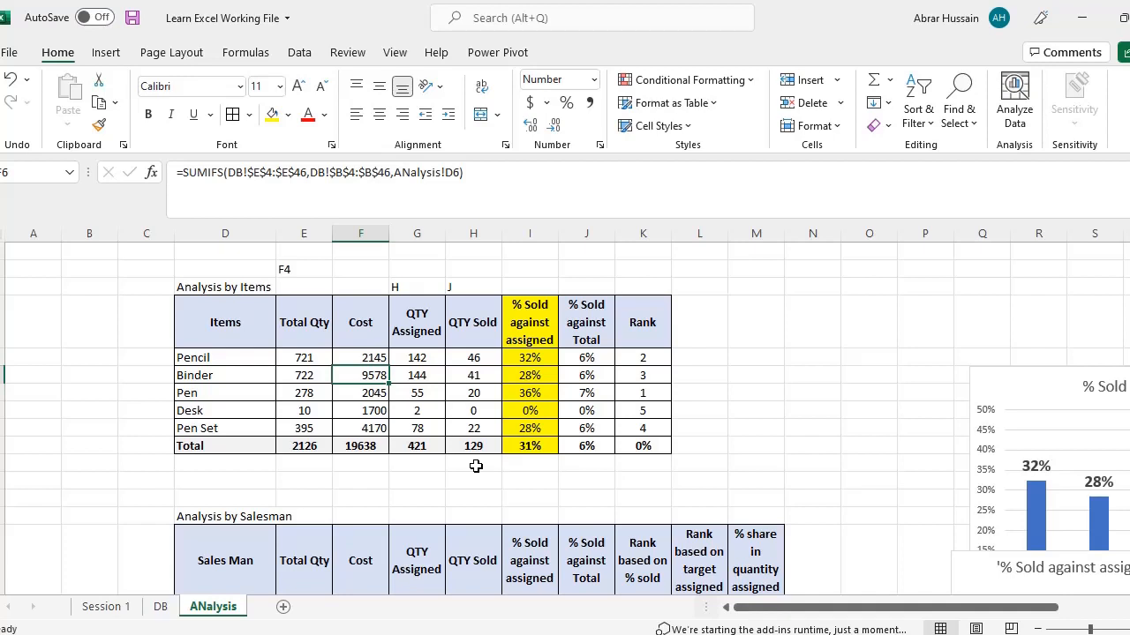
{"action": "key", "text": "Down"}
{"action": "key", "text": "Down"}
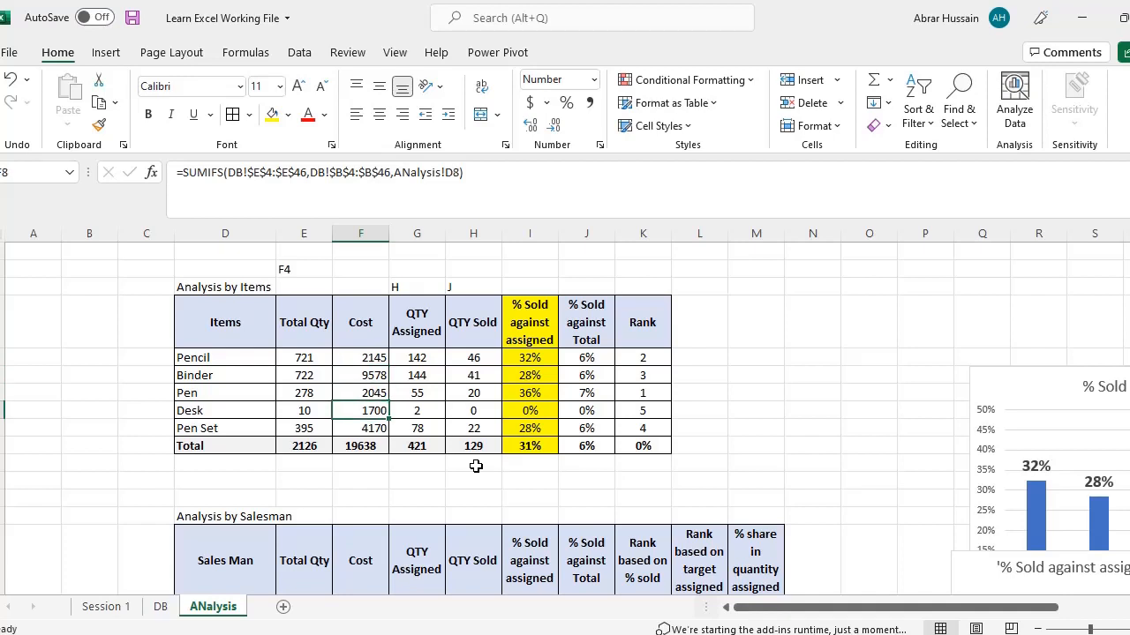
{"action": "key", "text": "Left"}
{"action": "key", "text": "Left"}
{"action": "key", "text": "Right"}
{"action": "key", "text": "Right"}
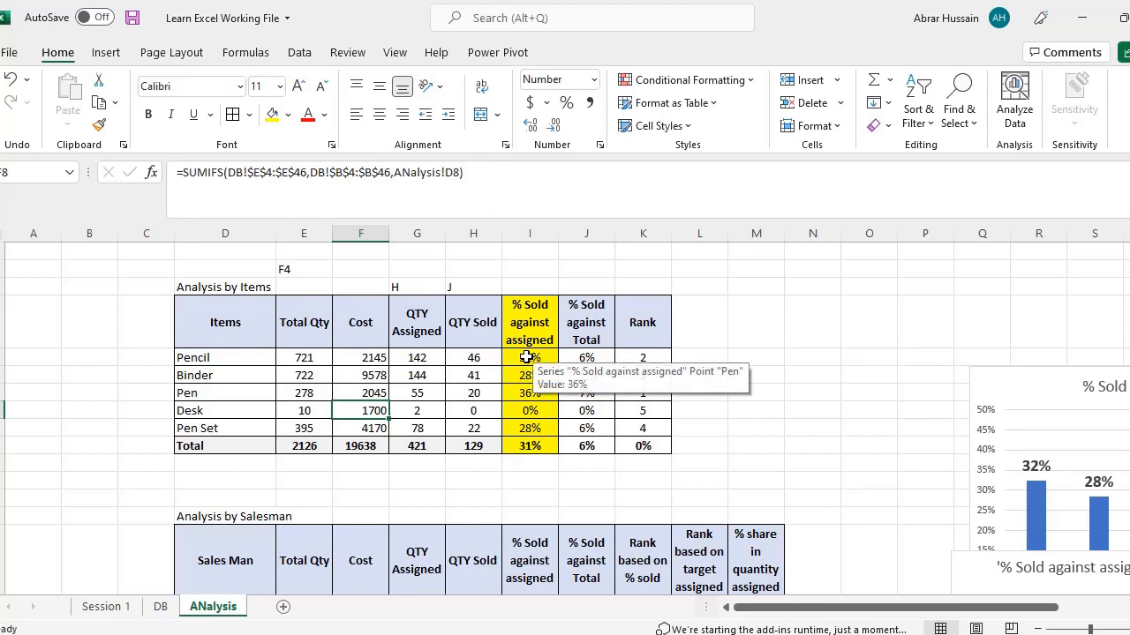
{"action": "double_click", "coordinate": [373, 358]}
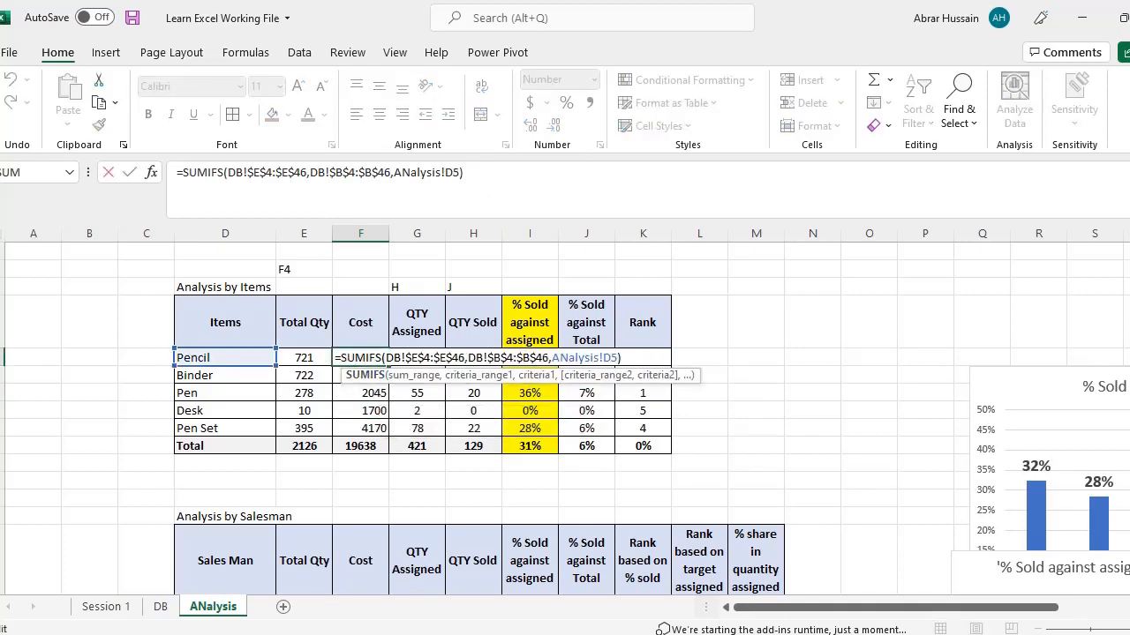
{"action": "key", "text": "Escape"}
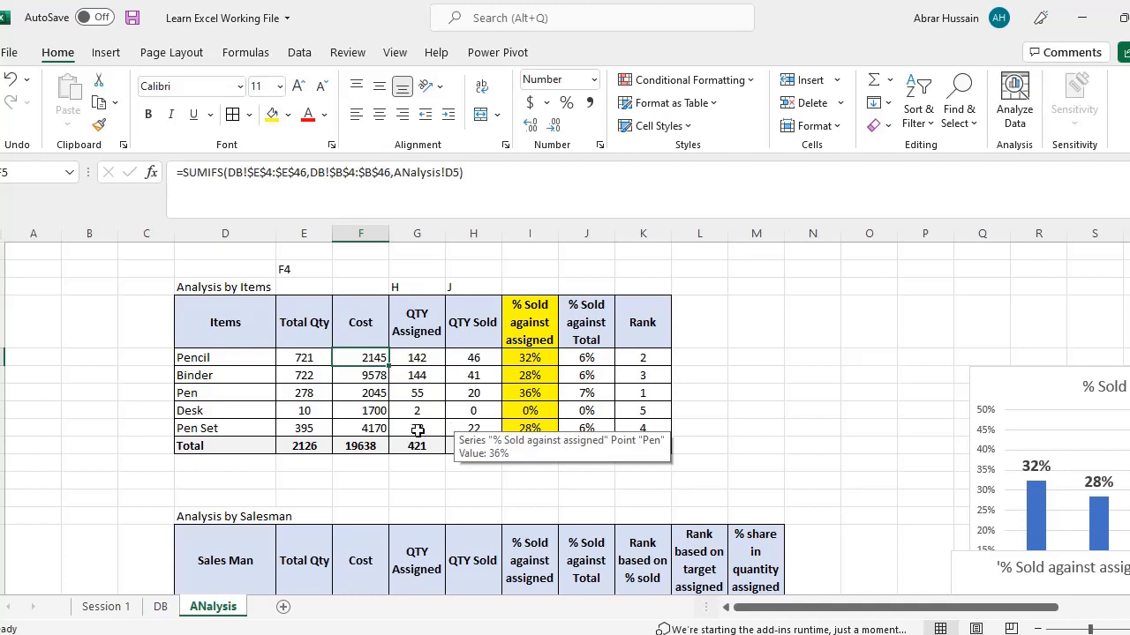
Review the salesman tables and the By Month table further down the ANalysis sheet, ending back at Analysis by Items.
{"action": "scroll", "coordinate": [418, 429], "scroll_direction": "down", "scroll_amount": 12}
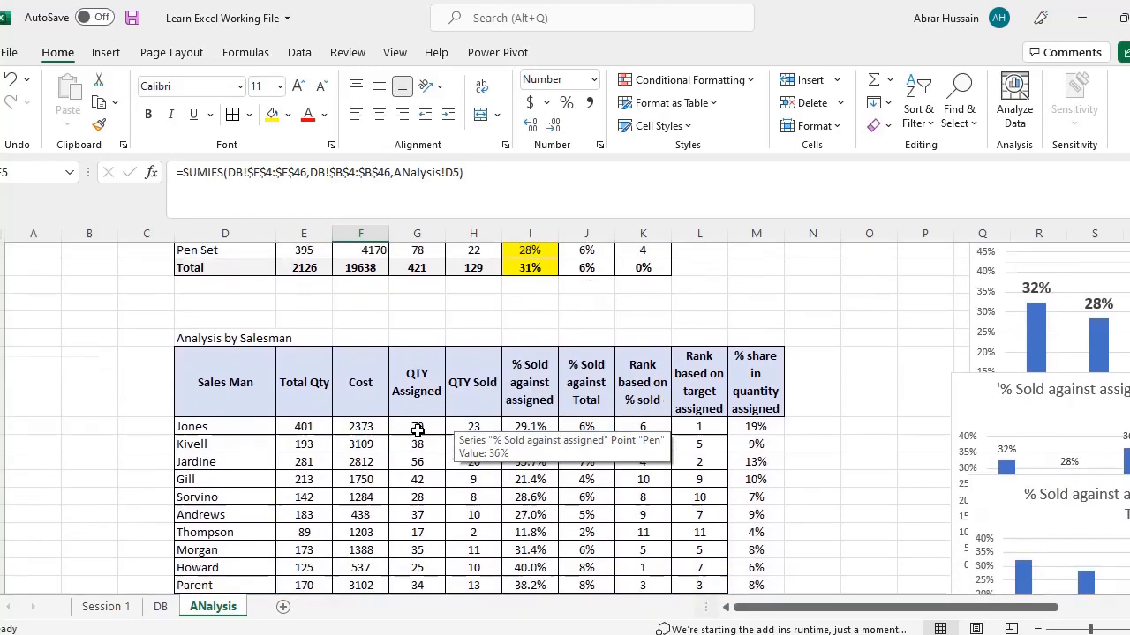
{"action": "scroll", "coordinate": [413, 424], "scroll_direction": "down", "scroll_amount": 10}
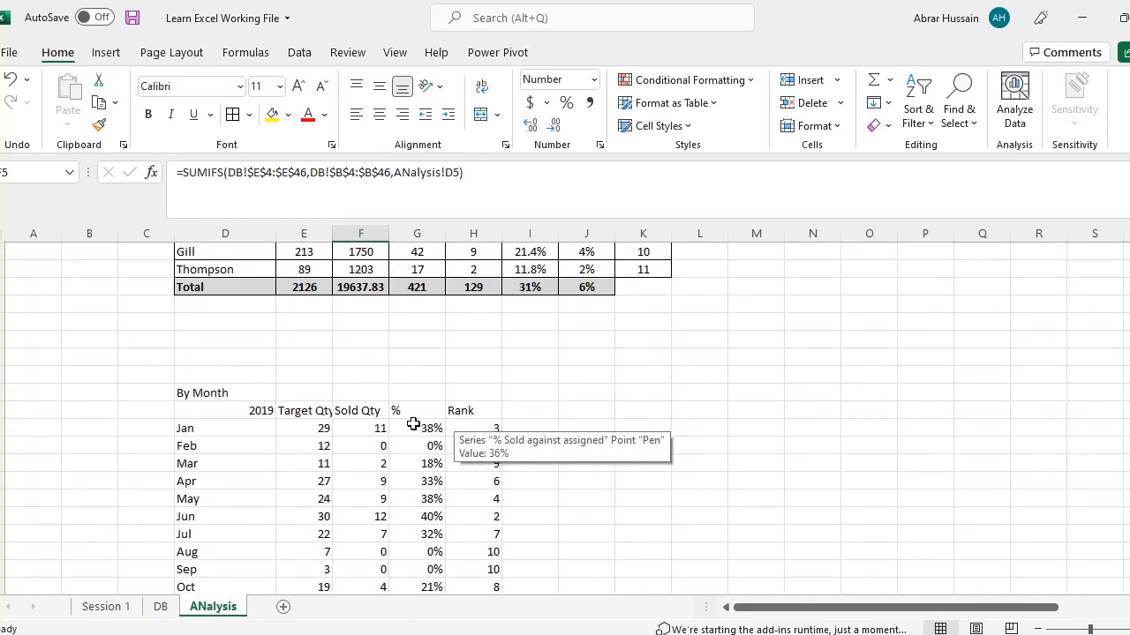
{"action": "scroll", "coordinate": [414, 424], "scroll_direction": "down", "scroll_amount": 5}
{"action": "scroll", "coordinate": [411, 421], "scroll_direction": "up", "scroll_amount": 11}
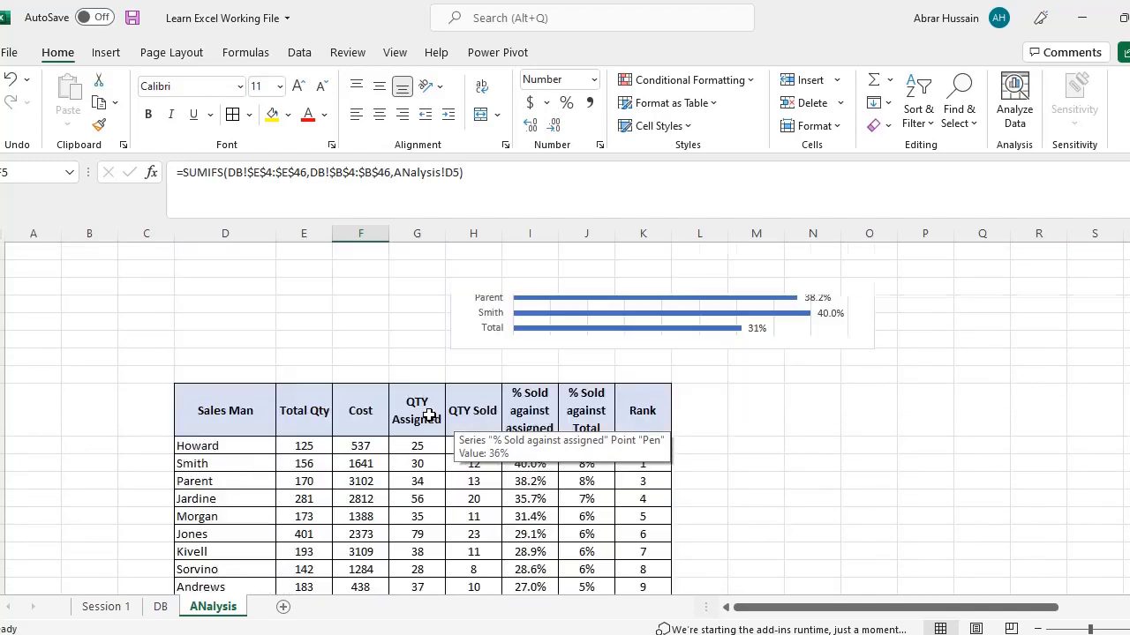
{"action": "scroll", "coordinate": [428, 415], "scroll_direction": "up", "scroll_amount": 8}
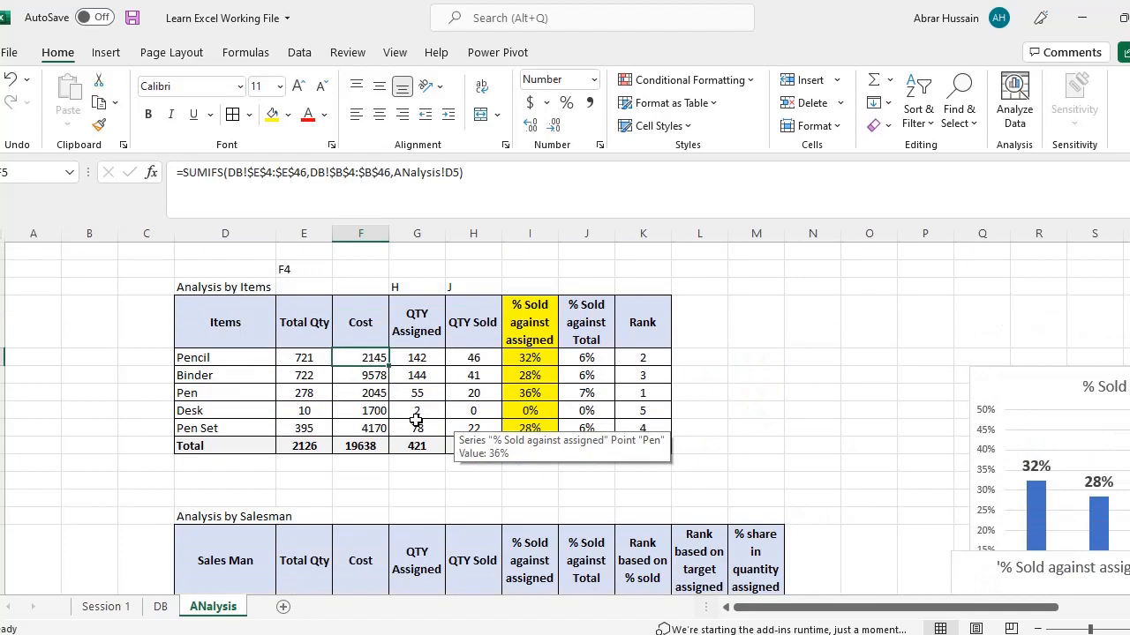
{"action": "left_click", "coordinate": [720, 86]}
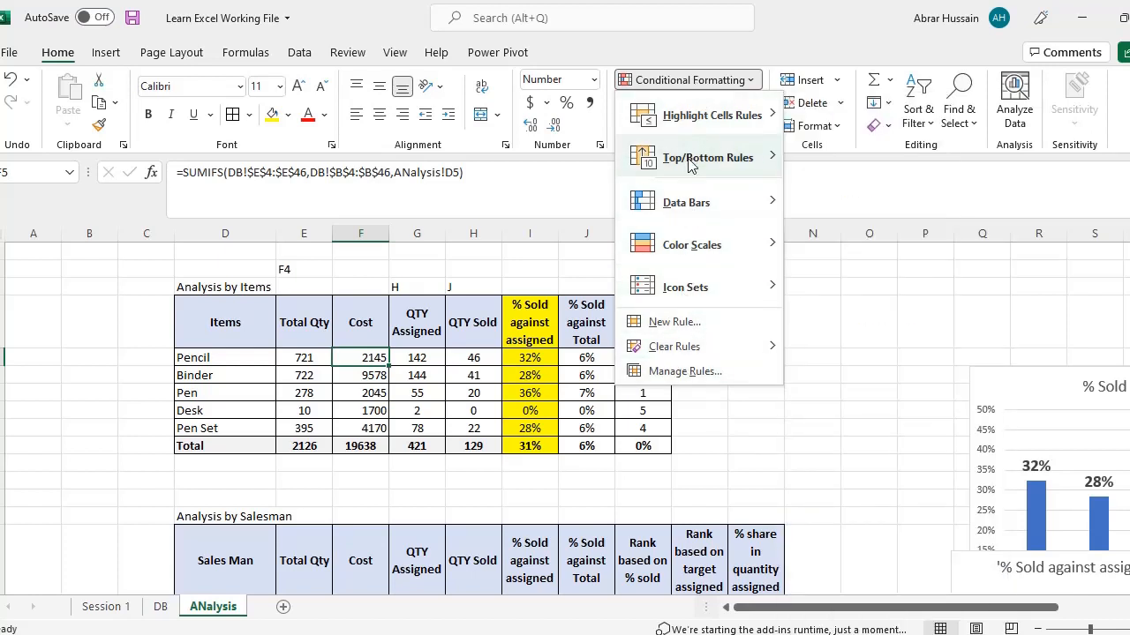
{"action": "left_click", "coordinate": [649, 415]}
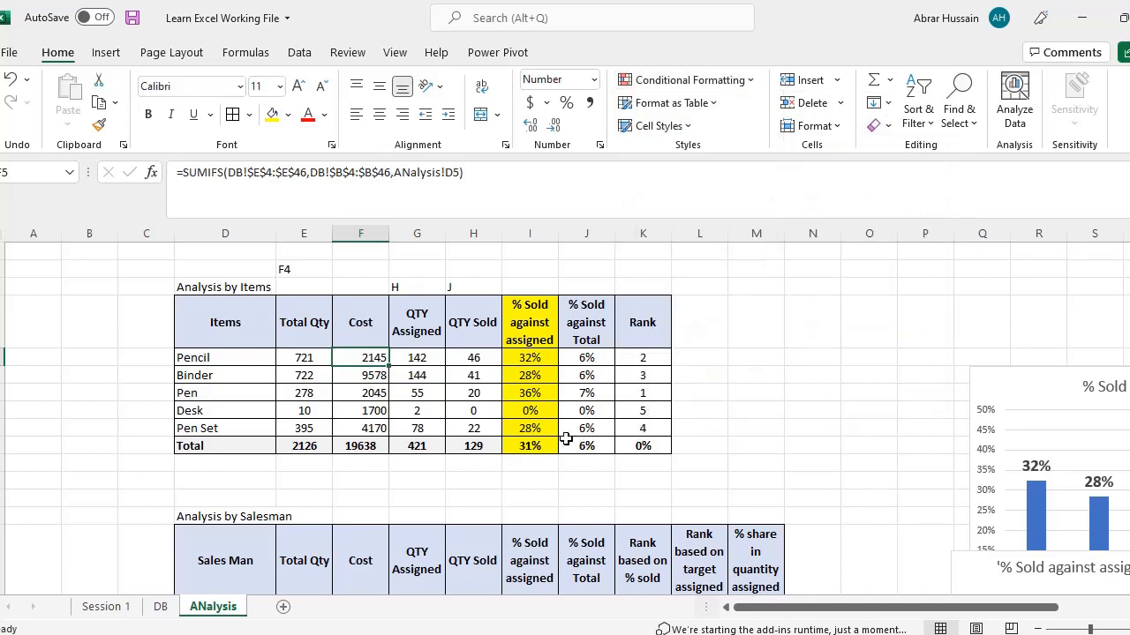